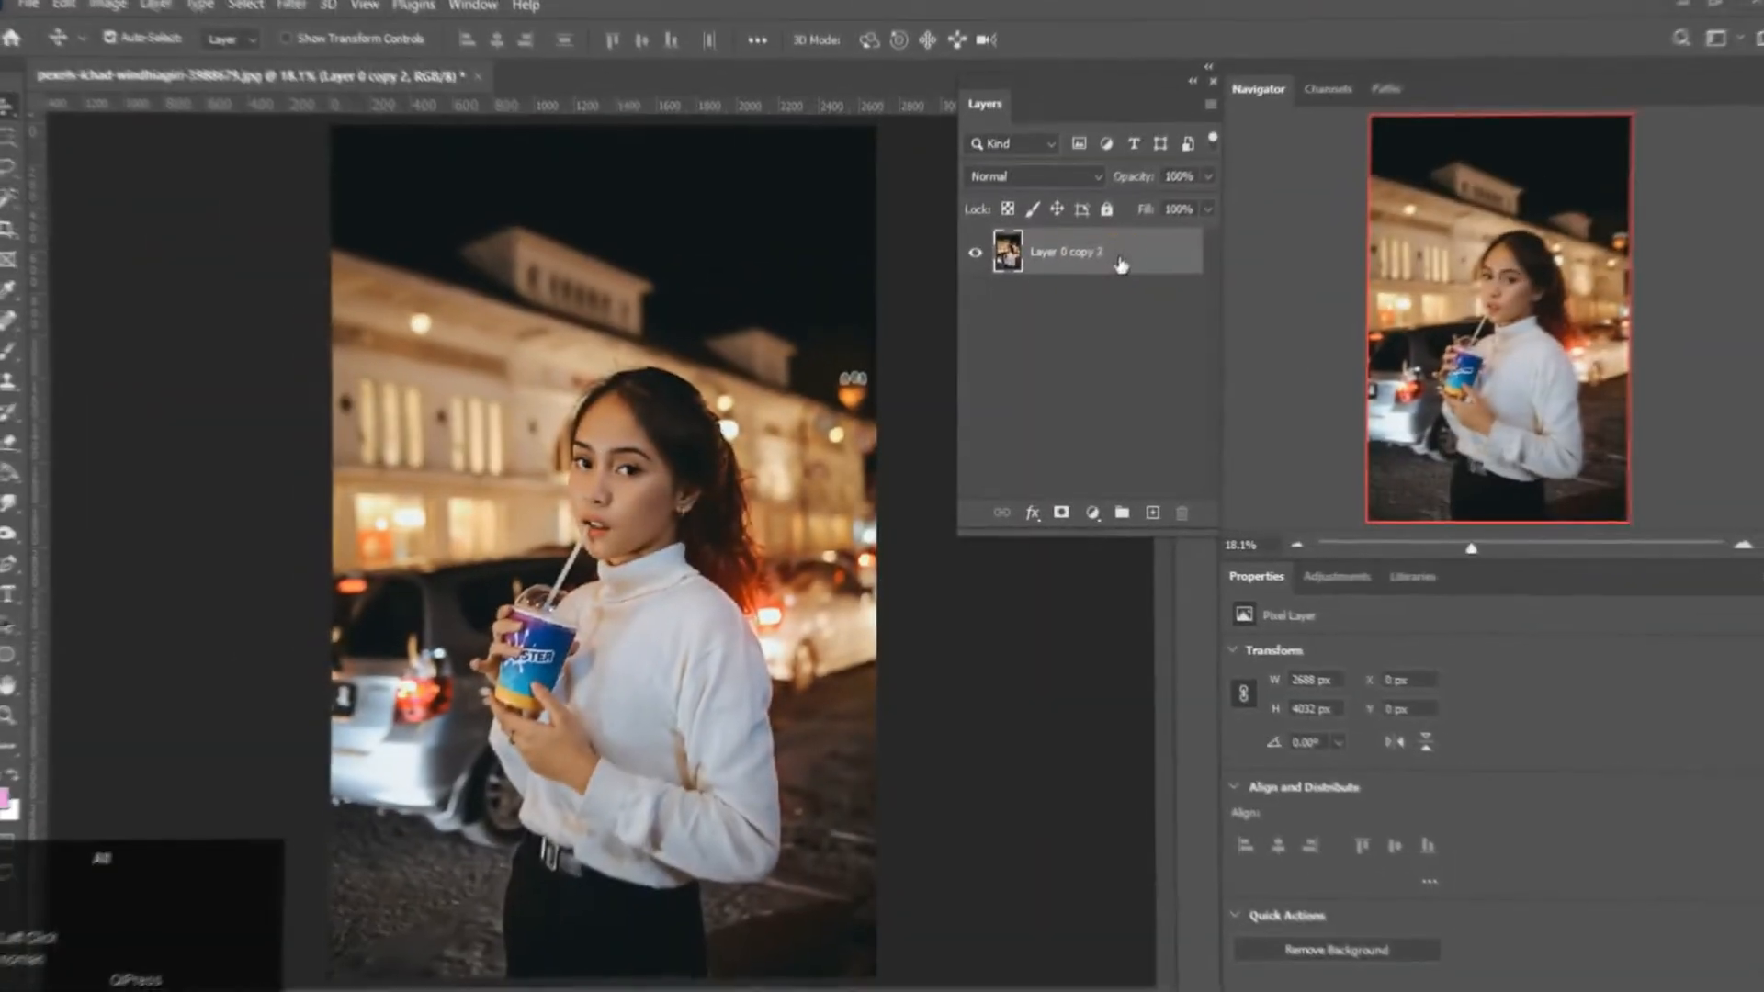
- Duplicate the photo layer and select the drink cup on the copy with the Object Selection tool
{"action": "left_click", "coordinate": [1121, 264]}
{"action": "key", "text": "ctrl+j"}
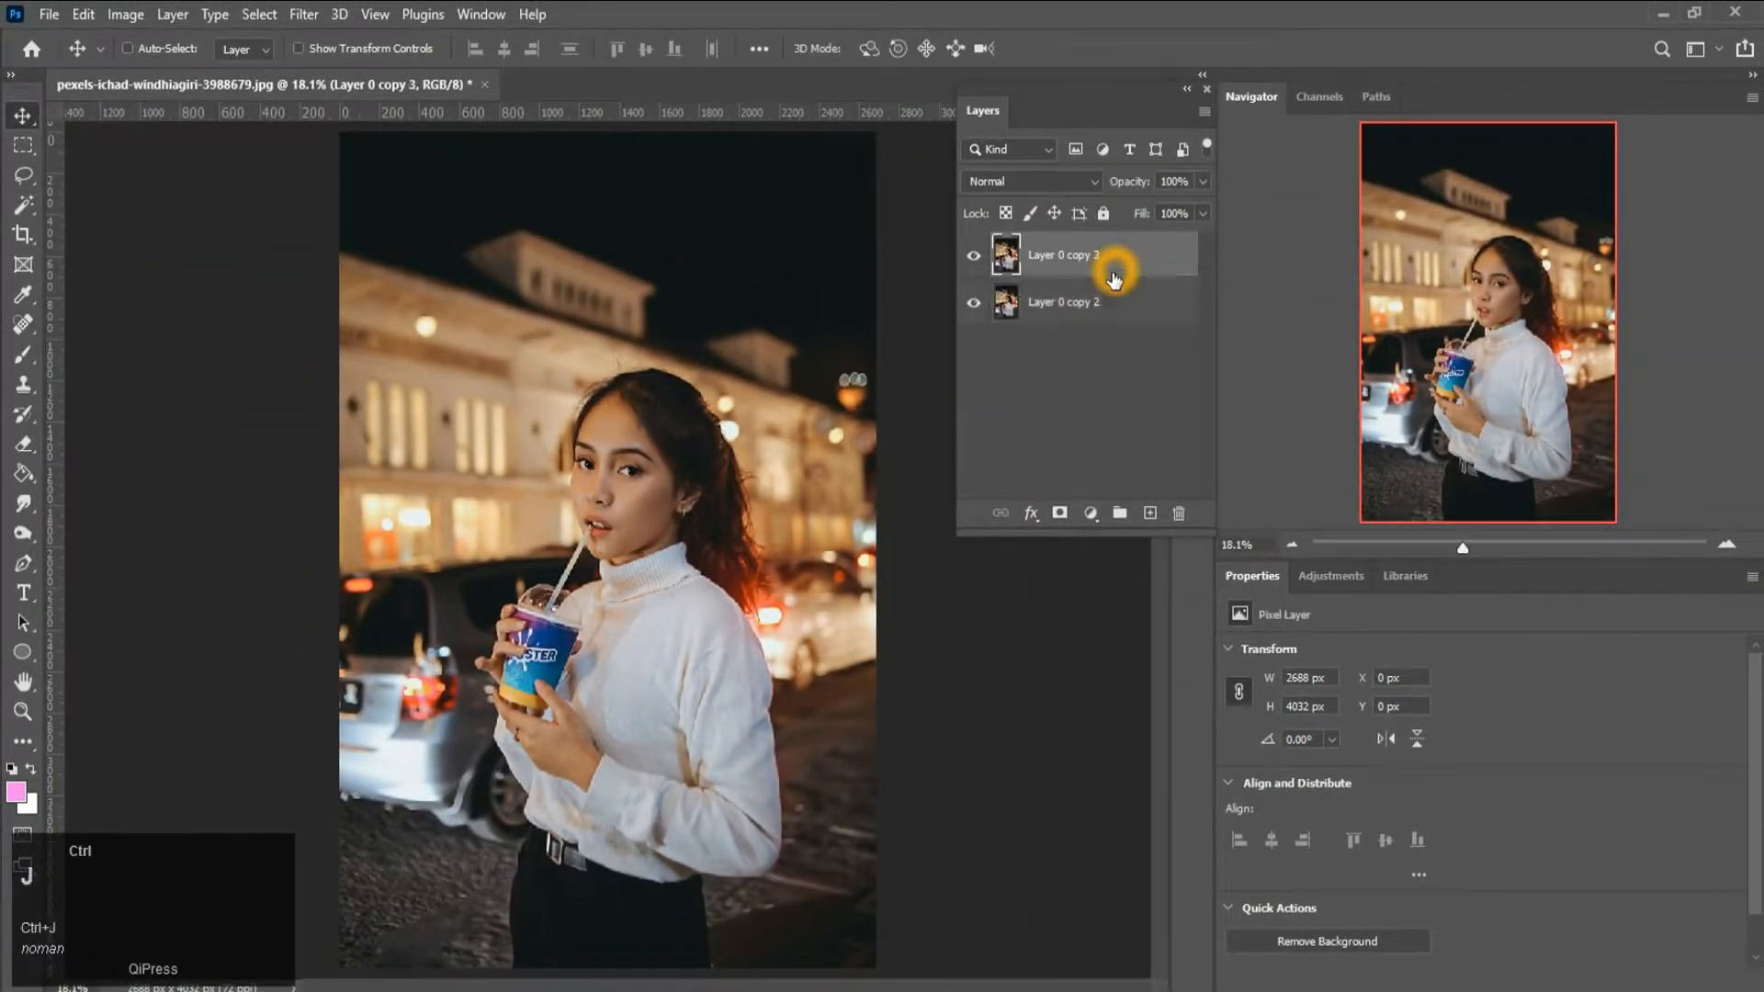
{"action": "scroll", "coordinate": [545, 670], "scroll_direction": "up", "scroll_amount": 3}
{"action": "left_click", "coordinate": [23, 204]}
{"action": "left_click", "coordinate": [92, 203]}
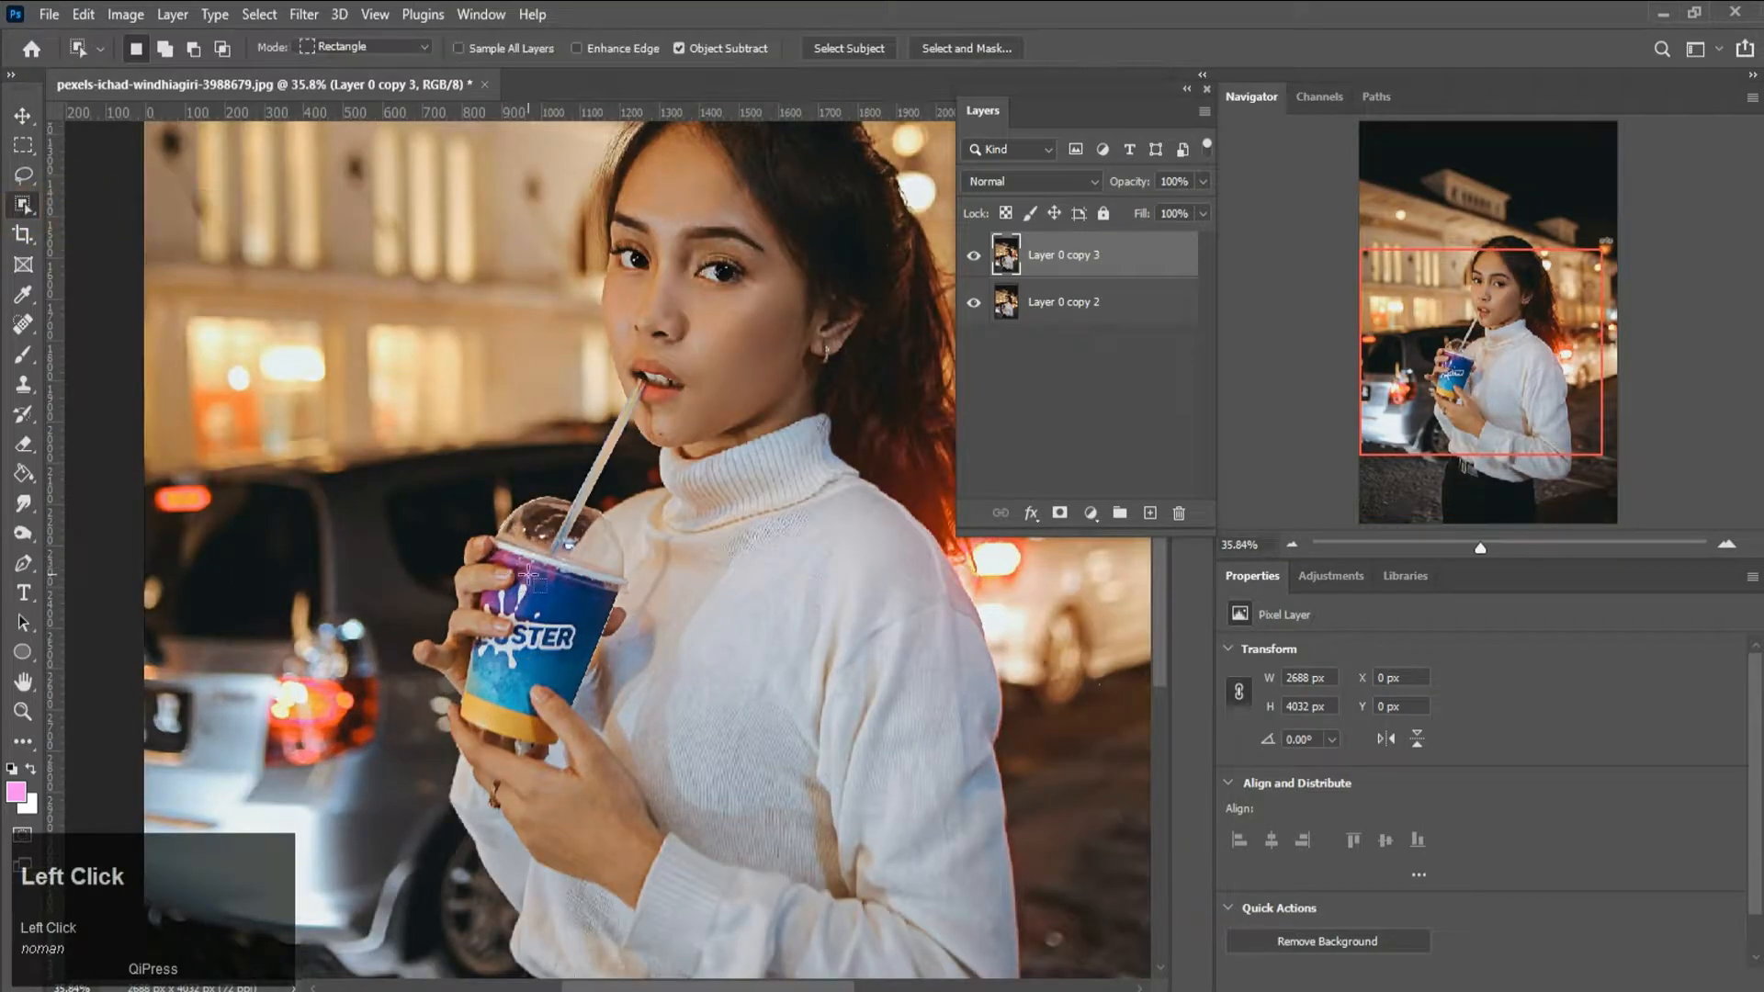
{"action": "left_click_drag", "start_coordinate": [435, 466], "coordinate": [629, 751]}
- Add the missed purple cup area between the two middle fingers to the selection with the Polygonal Lasso tool
{"action": "scroll", "coordinate": [404, 502], "scroll_direction": "up", "scroll_amount": 4}
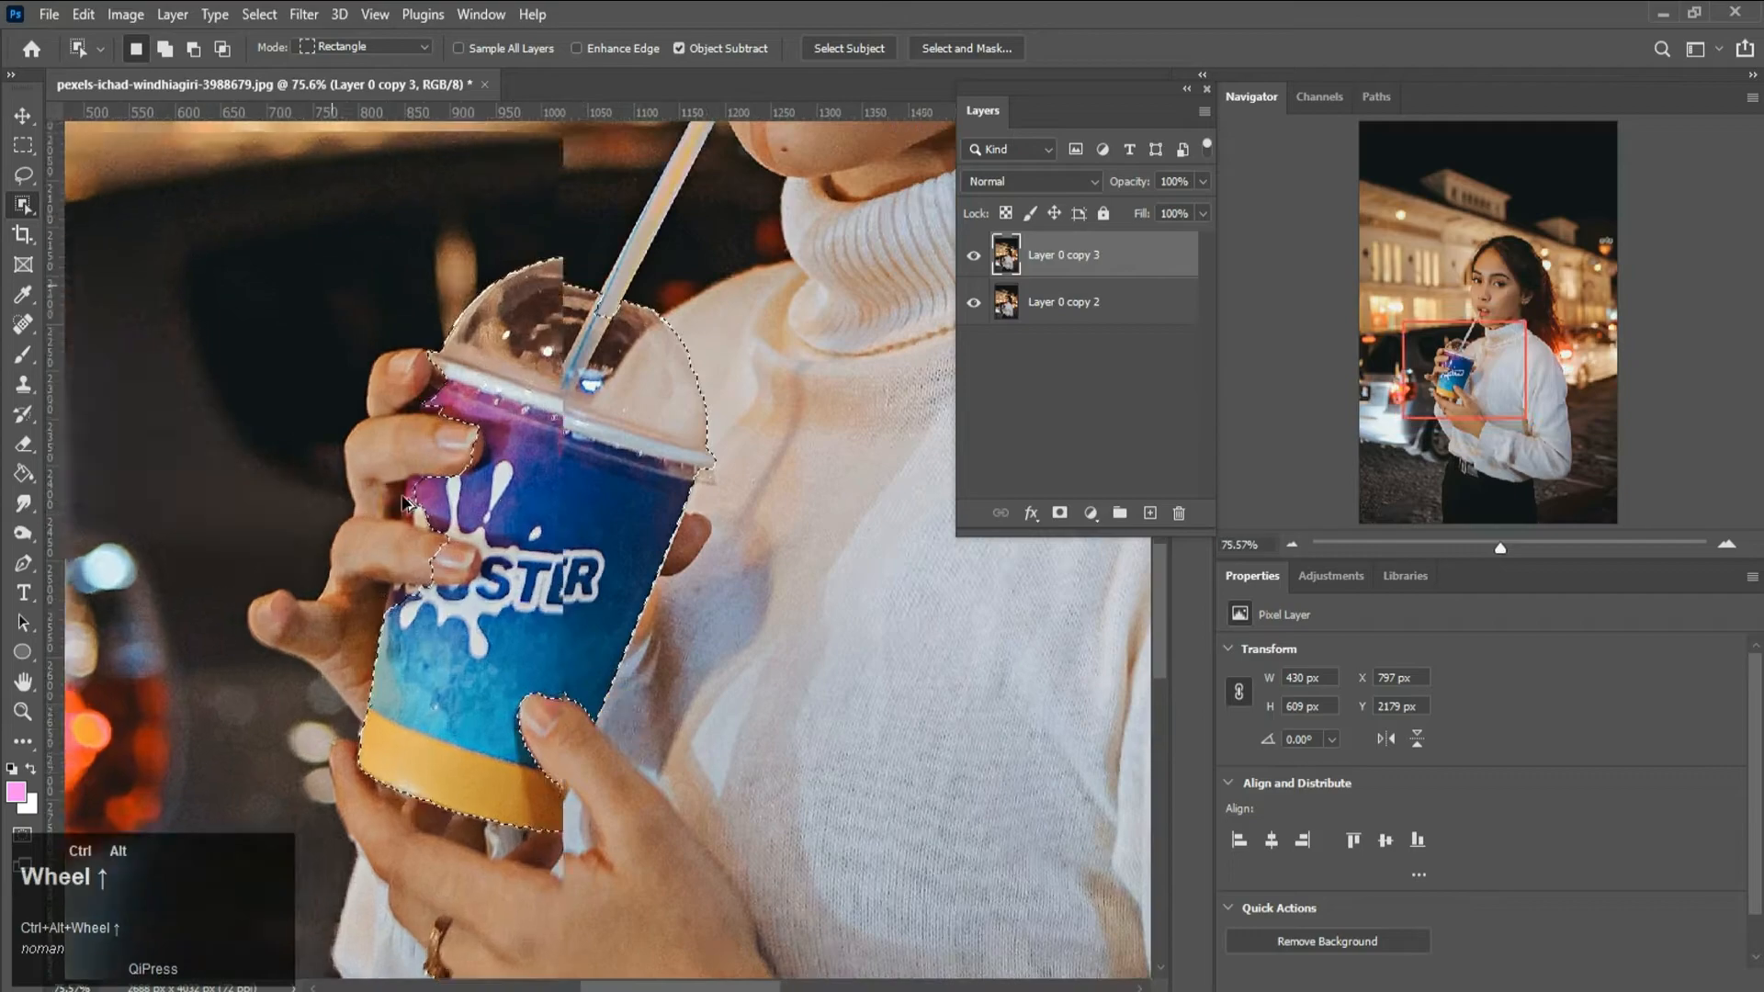
{"action": "scroll", "coordinate": [404, 502], "scroll_direction": "up", "scroll_amount": 2}
{"action": "left_click", "coordinate": [23, 207]}
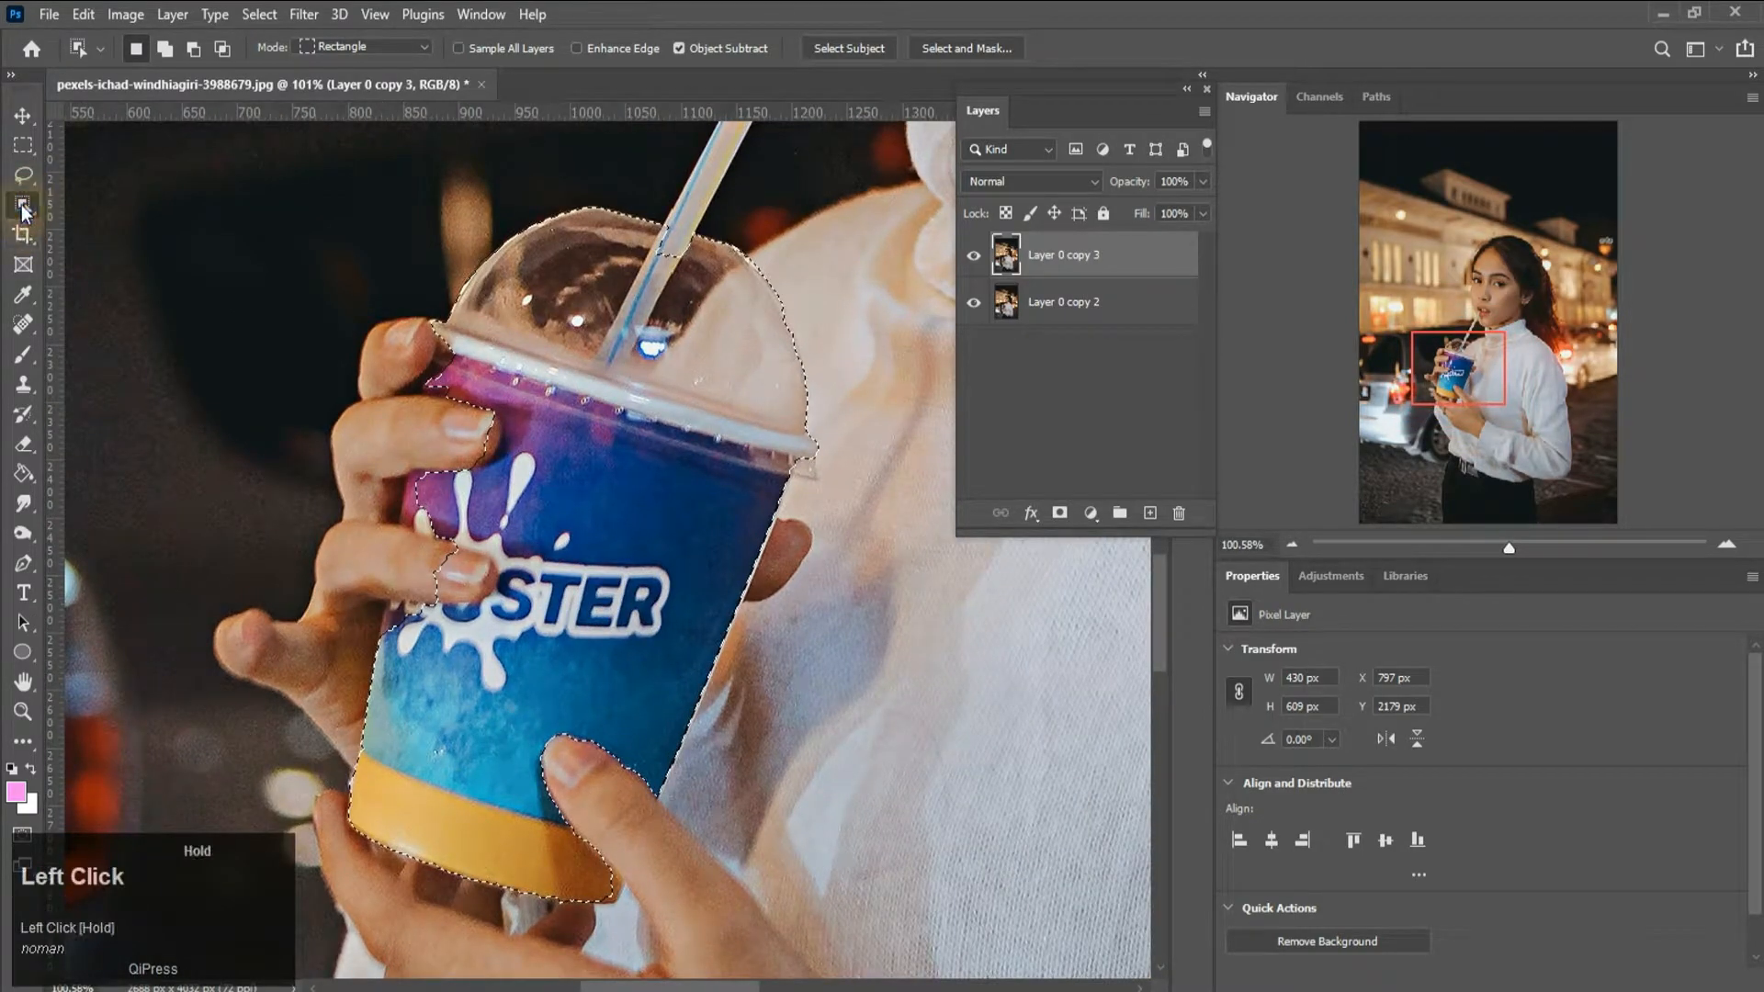
{"action": "left_click", "coordinate": [23, 174]}
{"action": "left_click", "coordinate": [111, 220]}
{"action": "scroll", "coordinate": [423, 448], "scroll_direction": "up", "scroll_amount": 2}
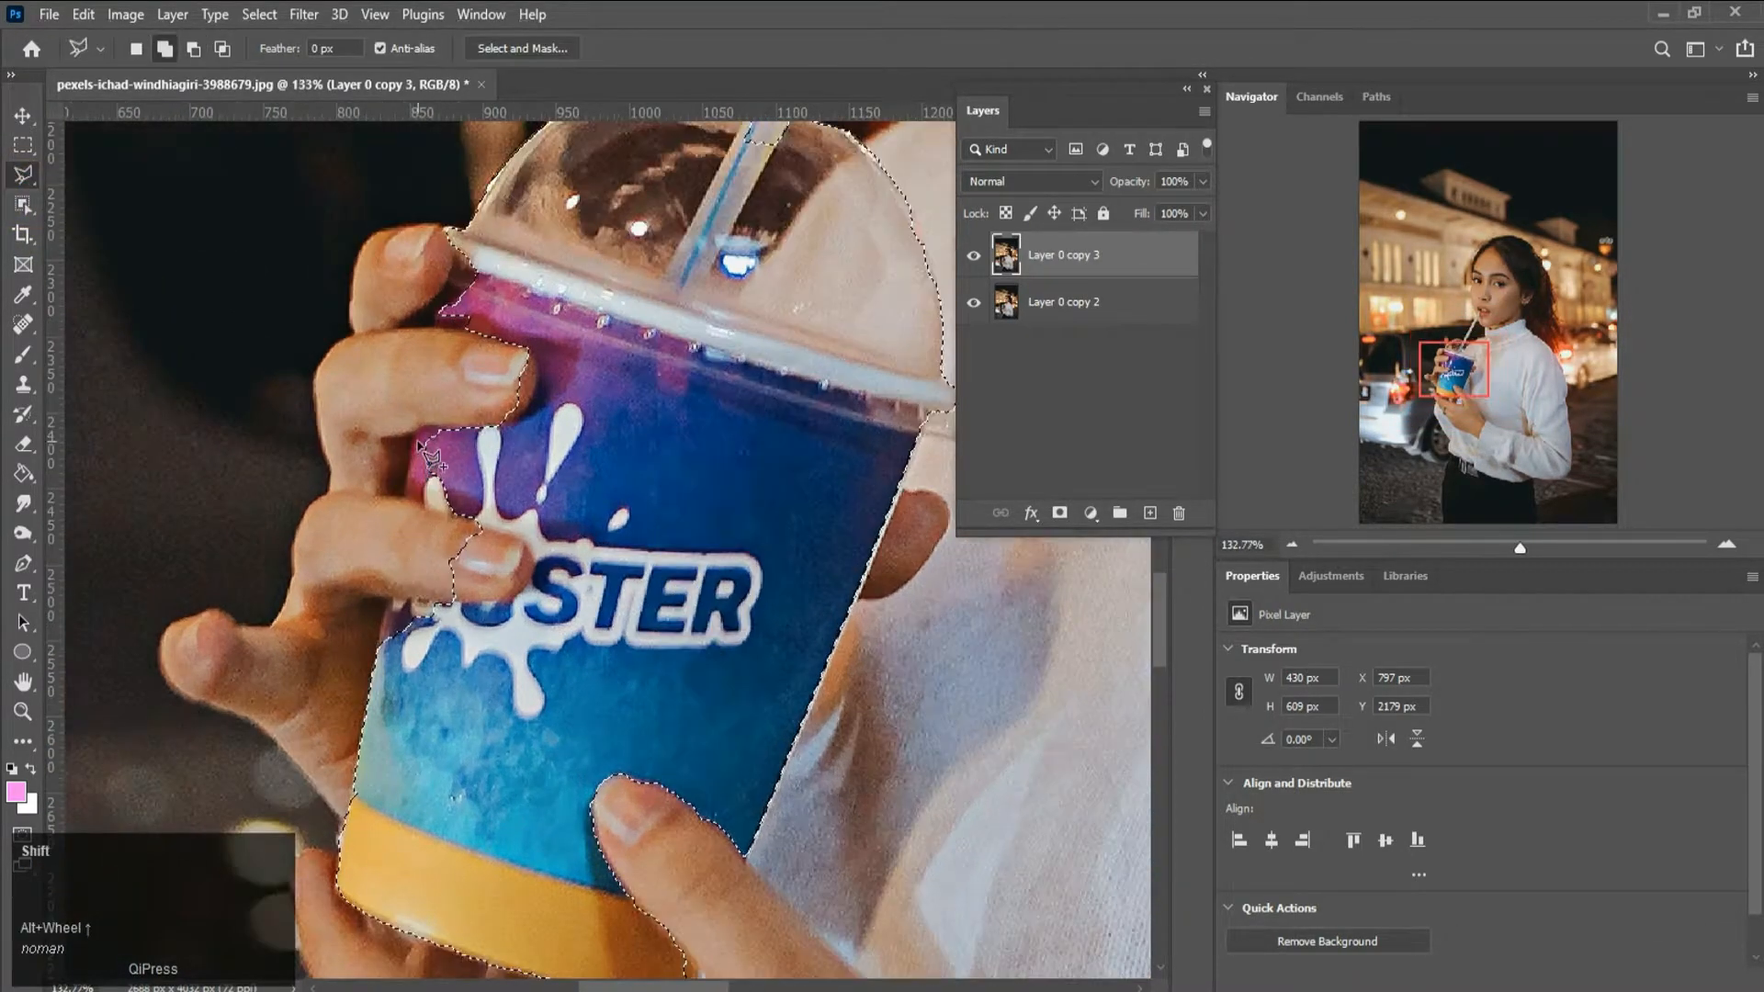
{"action": "left_click", "coordinate": [415, 433], "text": "shift"}
{"action": "left_click", "coordinate": [468, 521], "text": "shift"}
{"action": "left_click", "coordinate": [409, 429]}
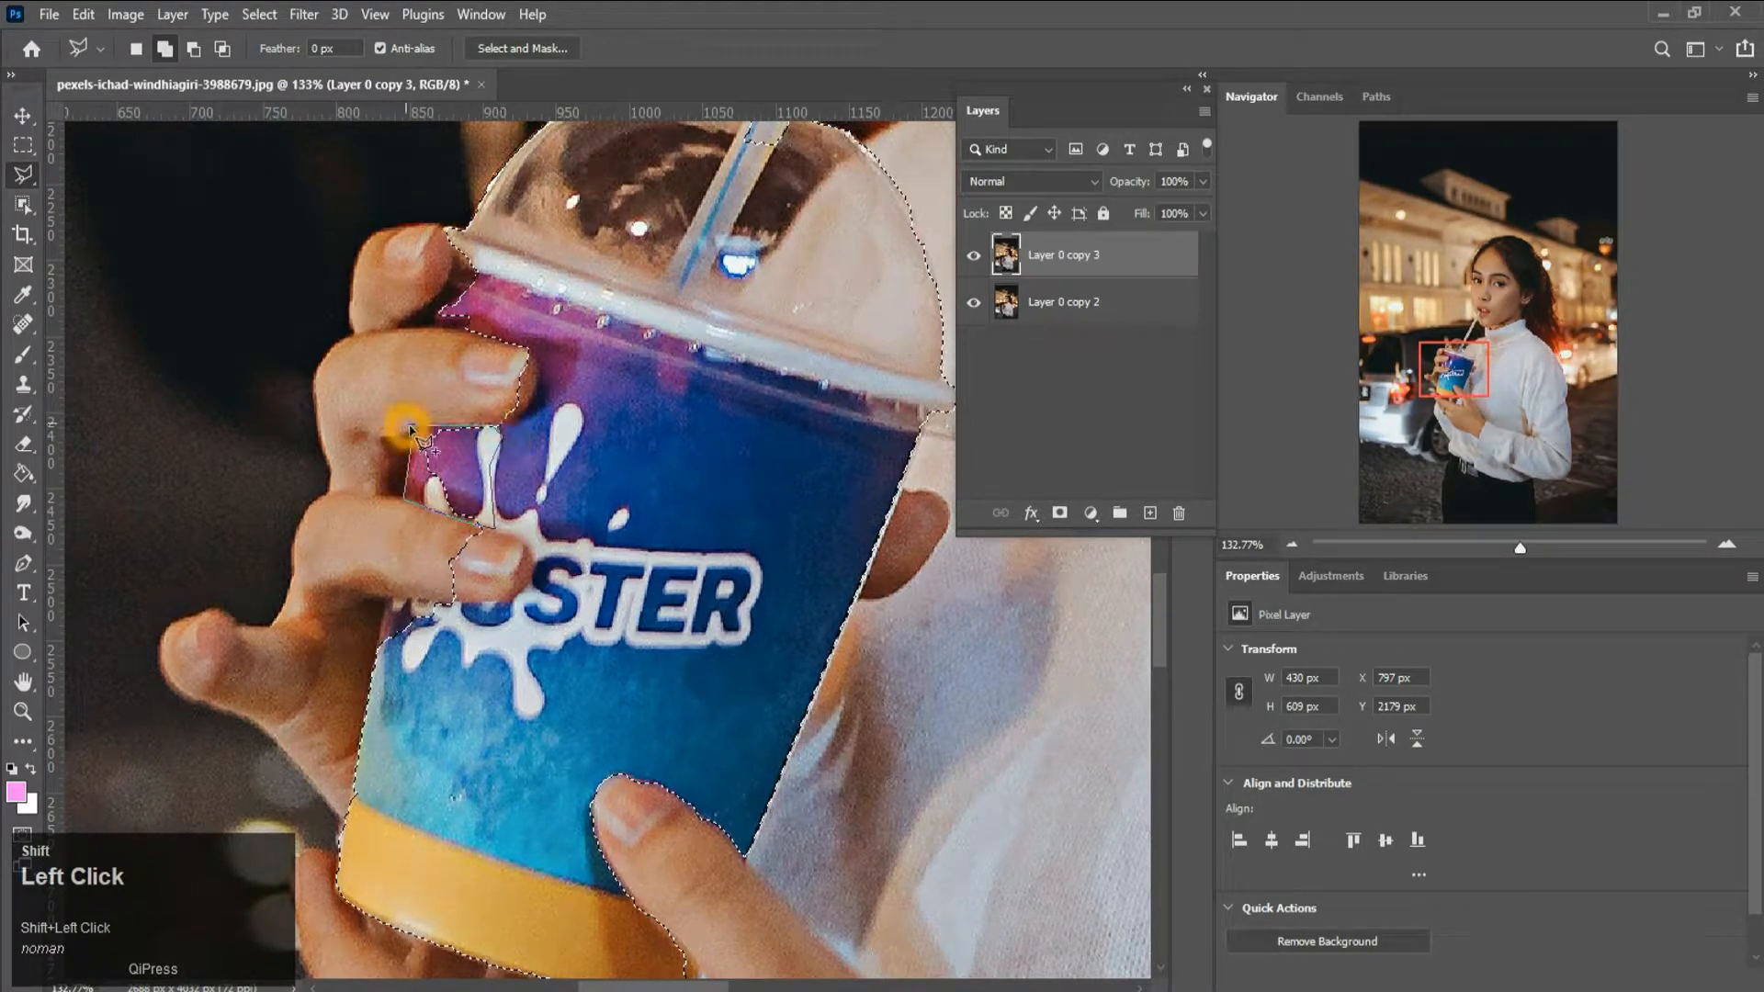
- Add the missed cup edge just below the lid, between the two uppermost fingers, to the selection
{"action": "left_click", "coordinate": [447, 231], "text": "shift"}
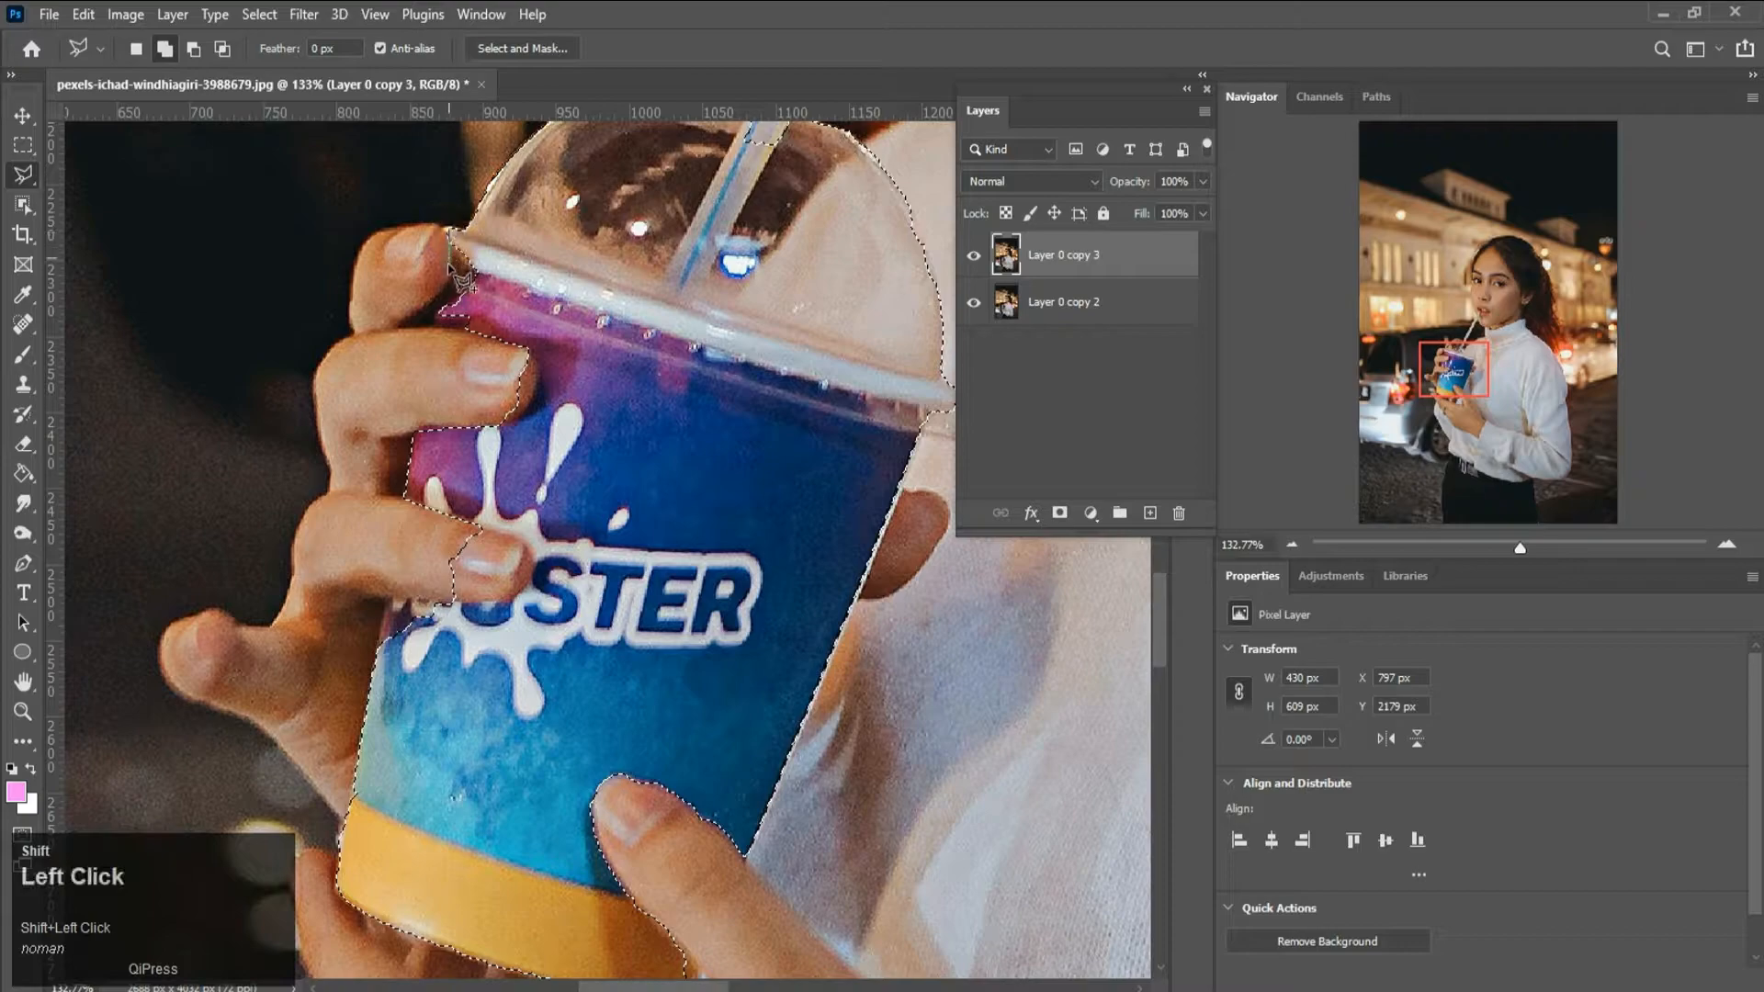
{"action": "left_click", "coordinate": [439, 323], "text": "shift"}
{"action": "left_click", "coordinate": [445, 328]}
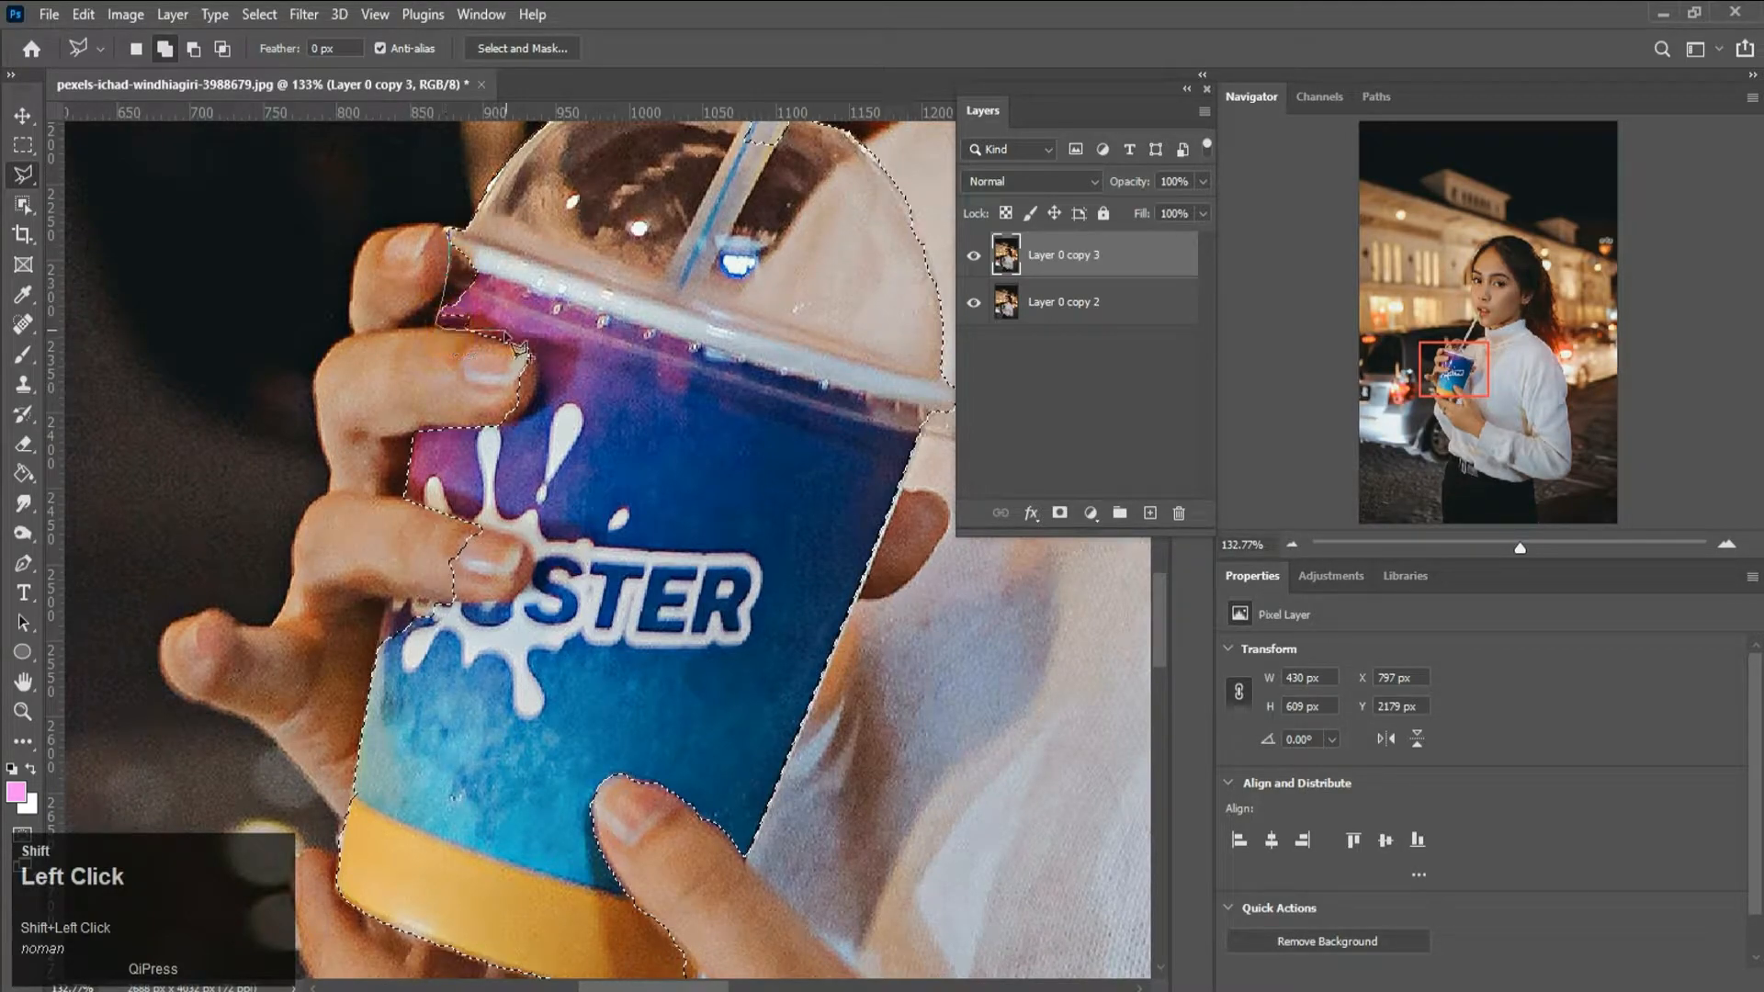
{"action": "left_click", "coordinate": [452, 233]}
- Add the missed cup edge below the third finger to the selection and subtract that finger's tip from it
{"action": "key", "text": "shift"}
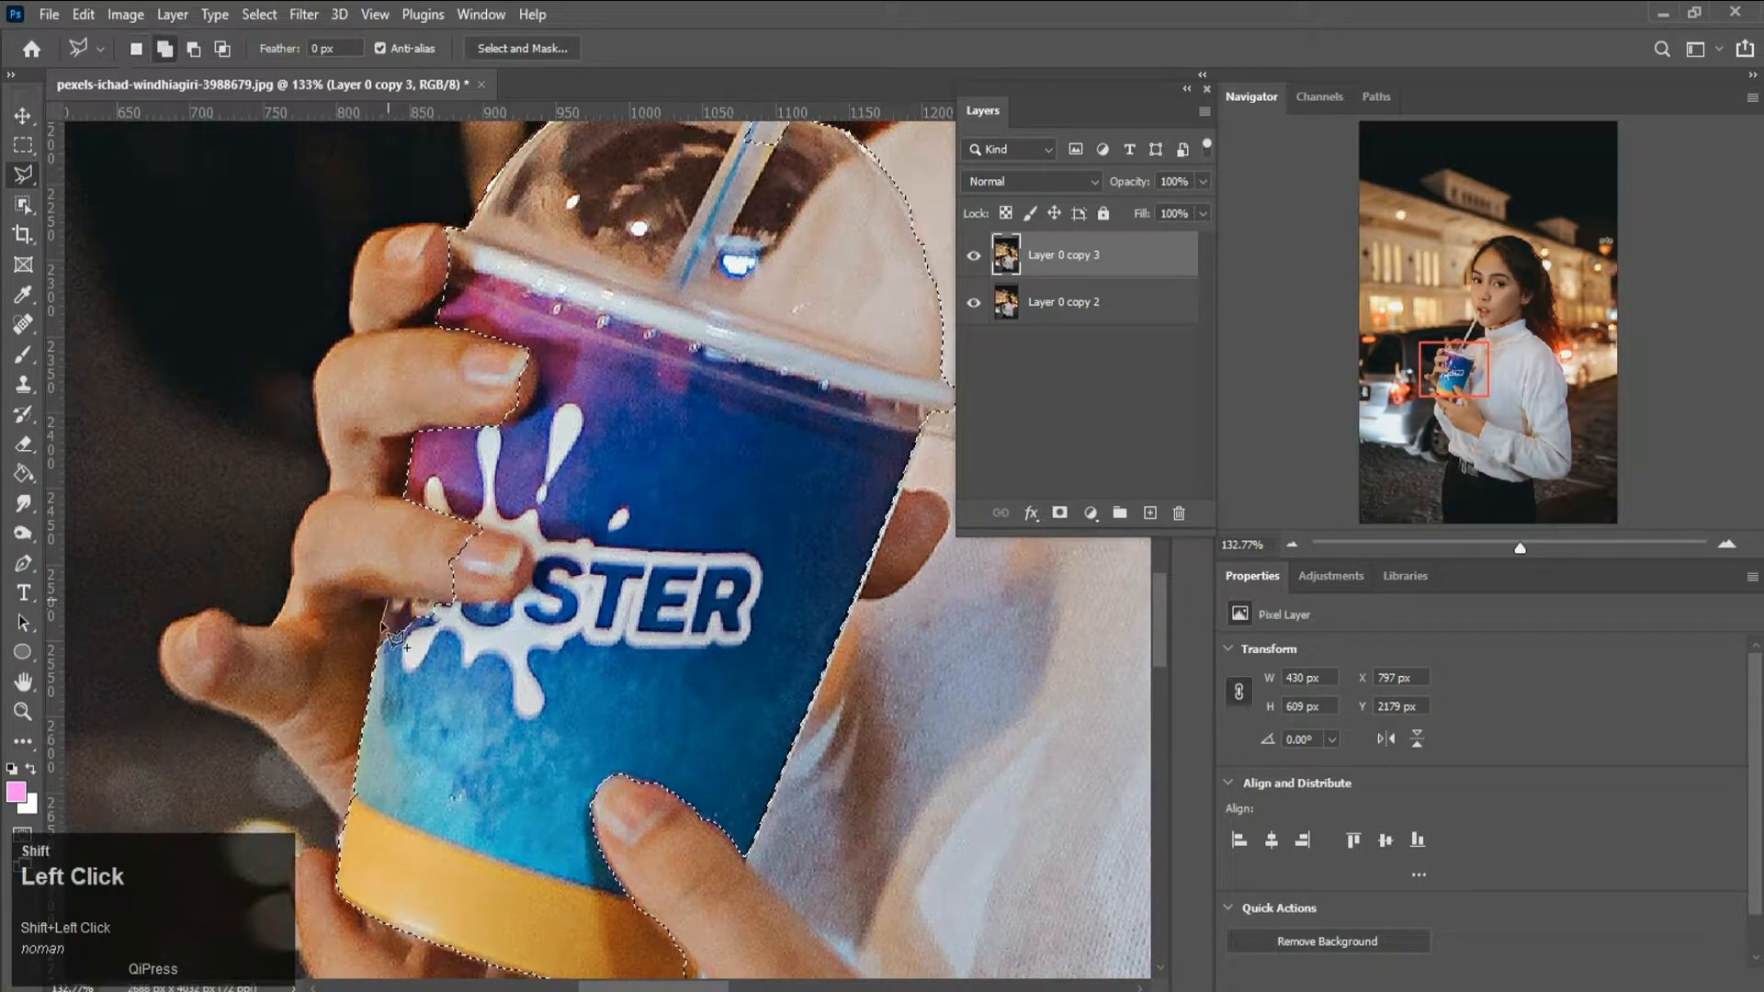
{"action": "left_click", "coordinate": [505, 611]}
{"action": "left_click", "coordinate": [472, 525], "text": "alt"}
{"action": "left_click", "coordinate": [512, 536], "text": "alt"}
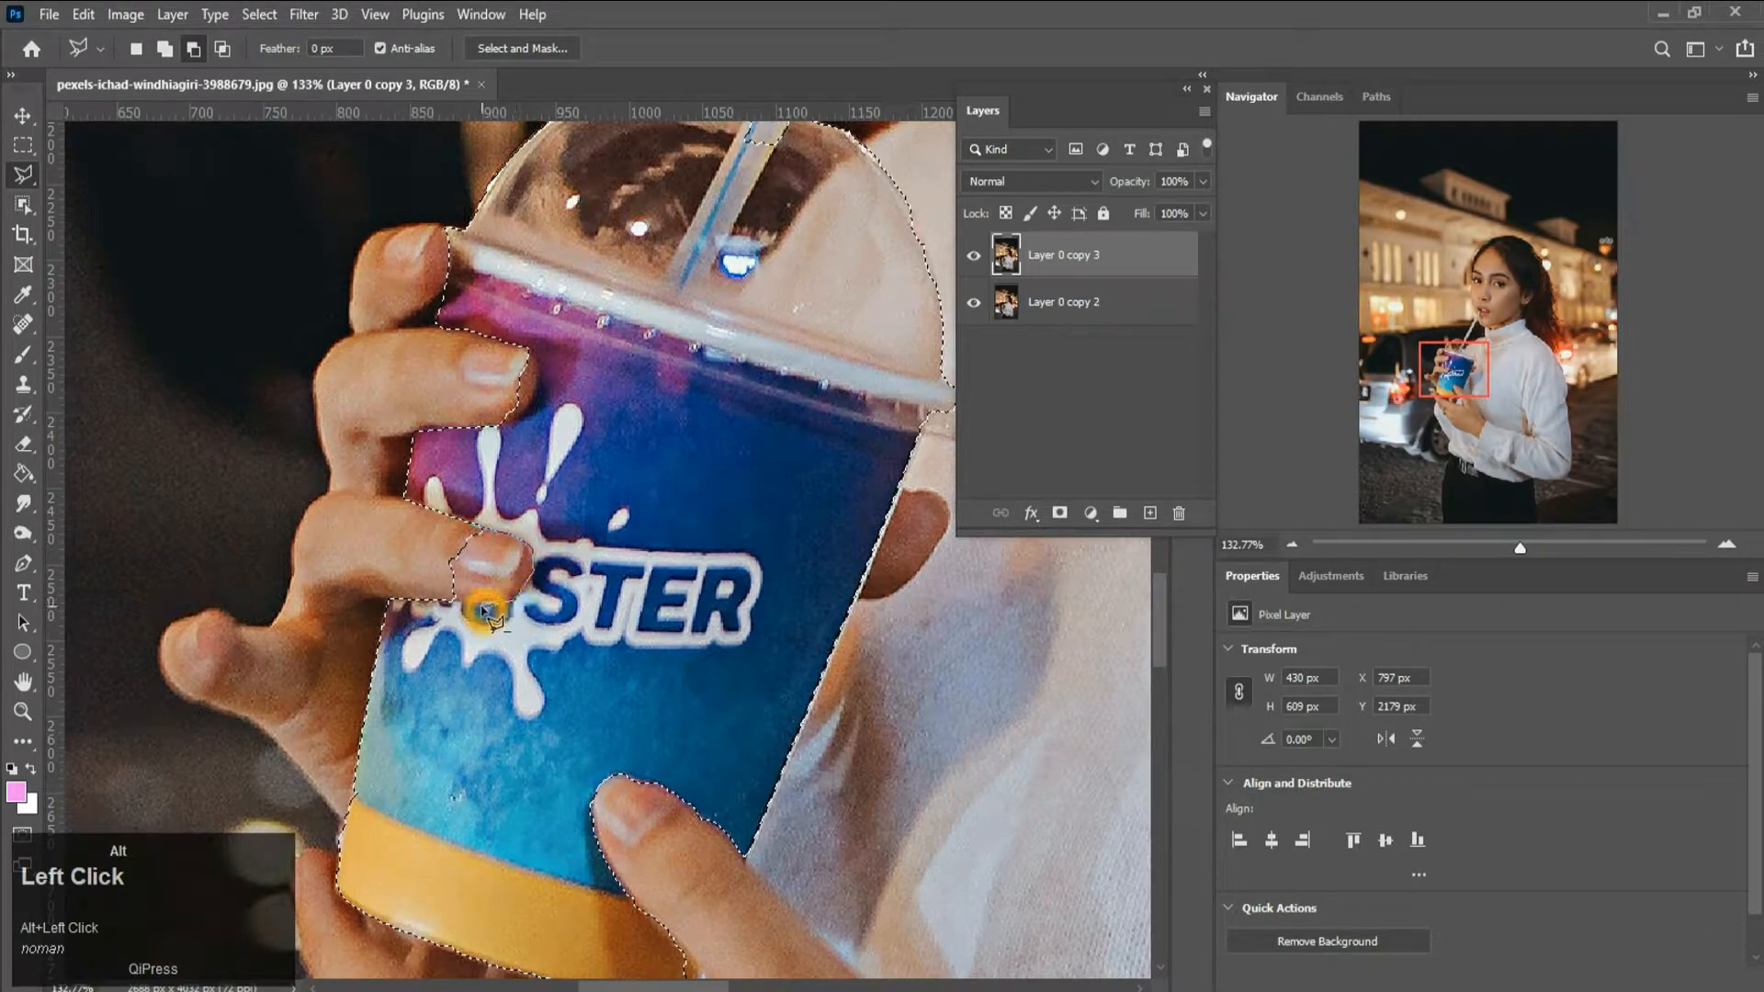
{"action": "left_click", "coordinate": [460, 531]}
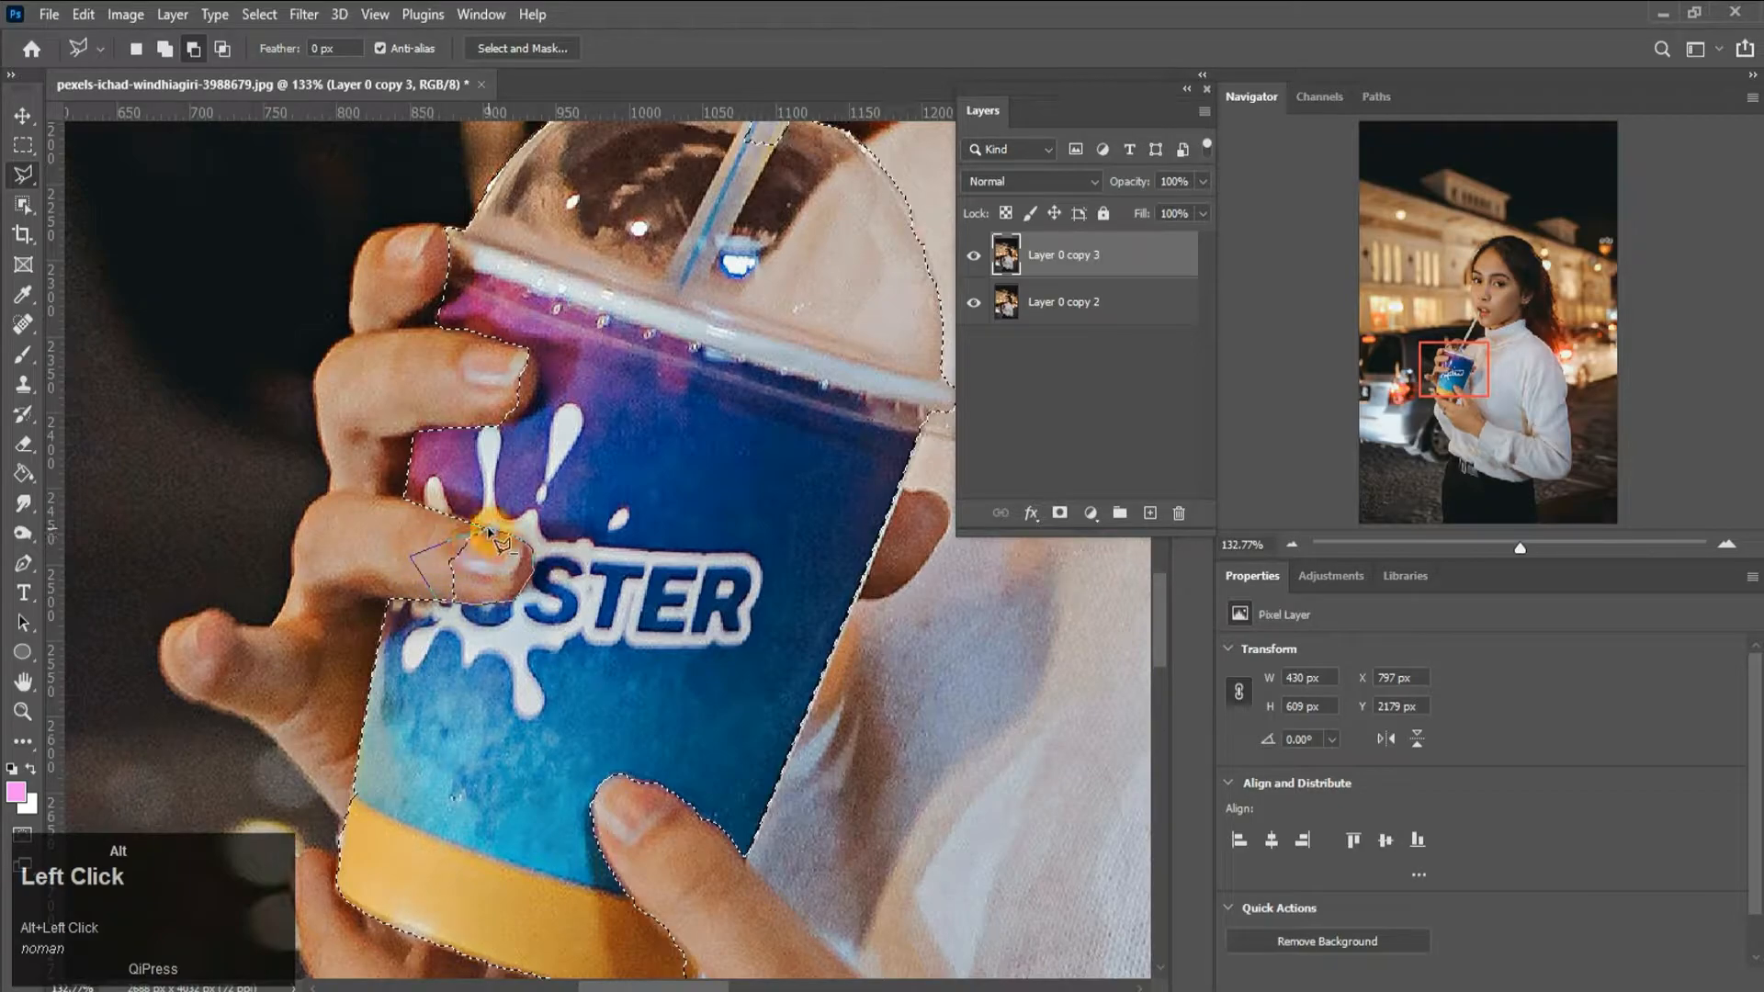
{"action": "left_click", "coordinate": [490, 531]}
- Extend the cup selection to include the outer corner of the lid's rim on the sweater side
{"action": "scroll", "coordinate": [603, 658], "scroll_direction": "down", "scroll_amount": 5}
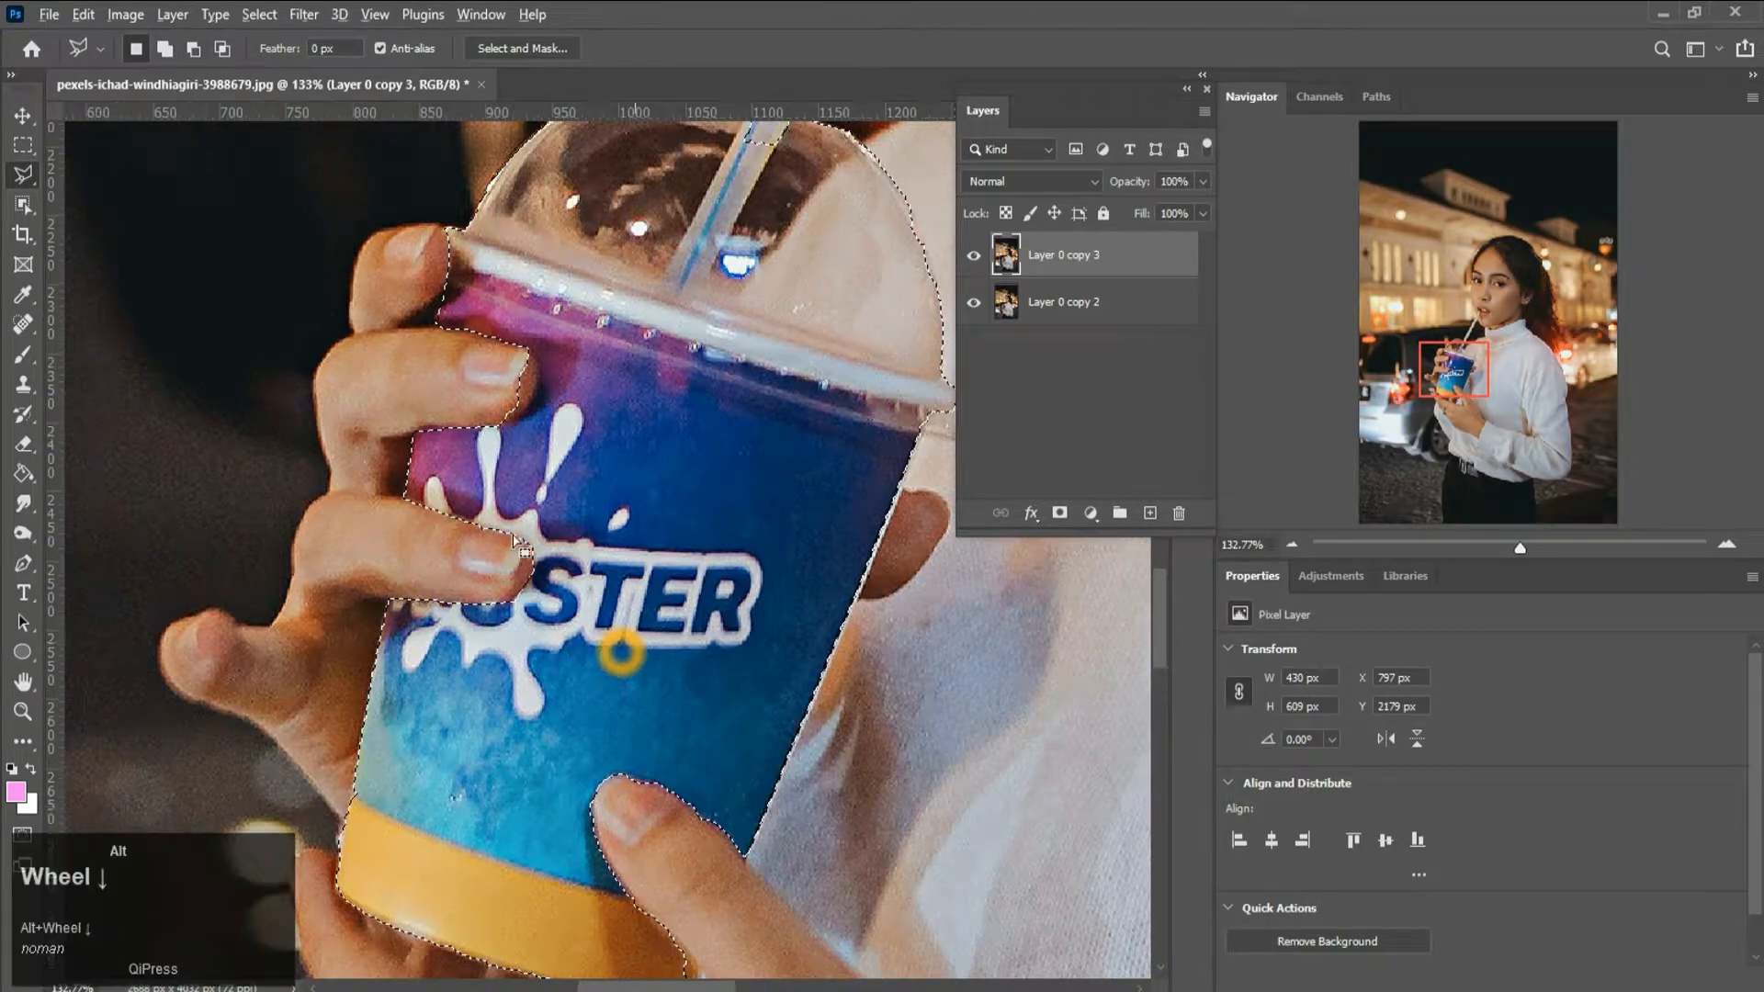
{"action": "scroll", "coordinate": [496, 421], "scroll_direction": "up", "scroll_amount": 2}
{"action": "scroll", "coordinate": [584, 302], "scroll_direction": "up", "scroll_amount": 2}
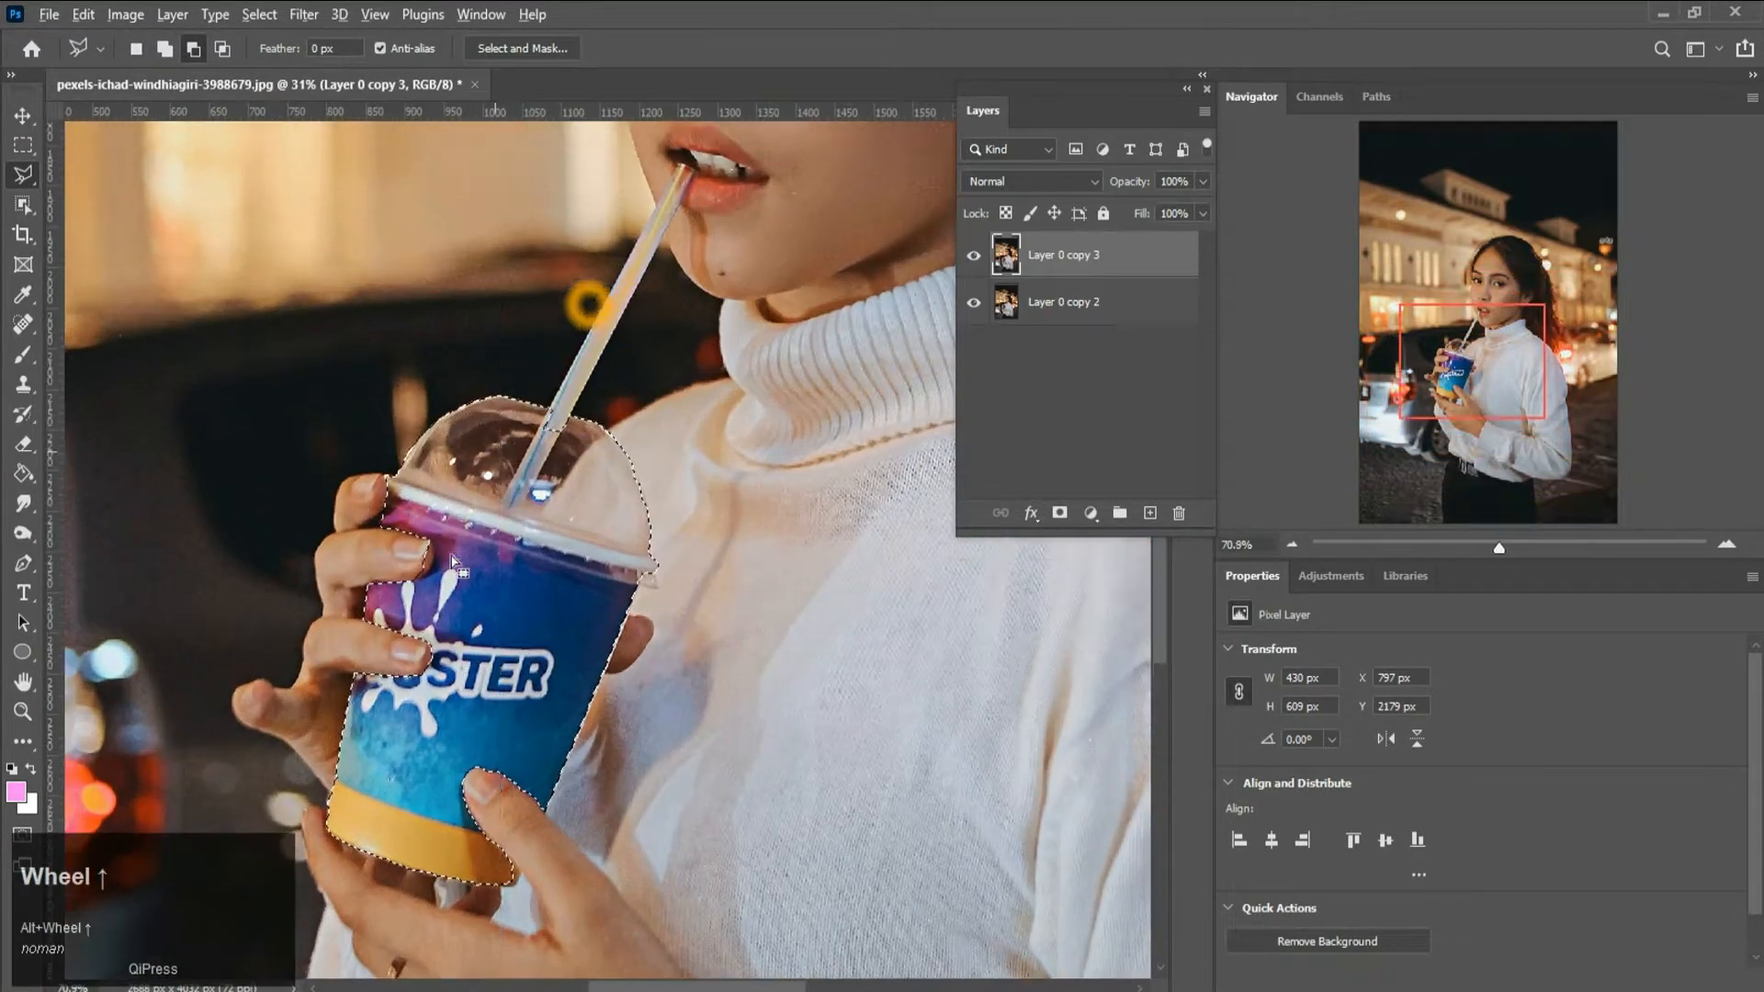
{"action": "scroll", "coordinate": [505, 615], "scroll_direction": "down", "scroll_amount": 2}
{"action": "scroll", "coordinate": [618, 638], "scroll_direction": "up", "scroll_amount": 3}
{"action": "scroll", "coordinate": [618, 637], "scroll_direction": "up", "scroll_amount": 1}
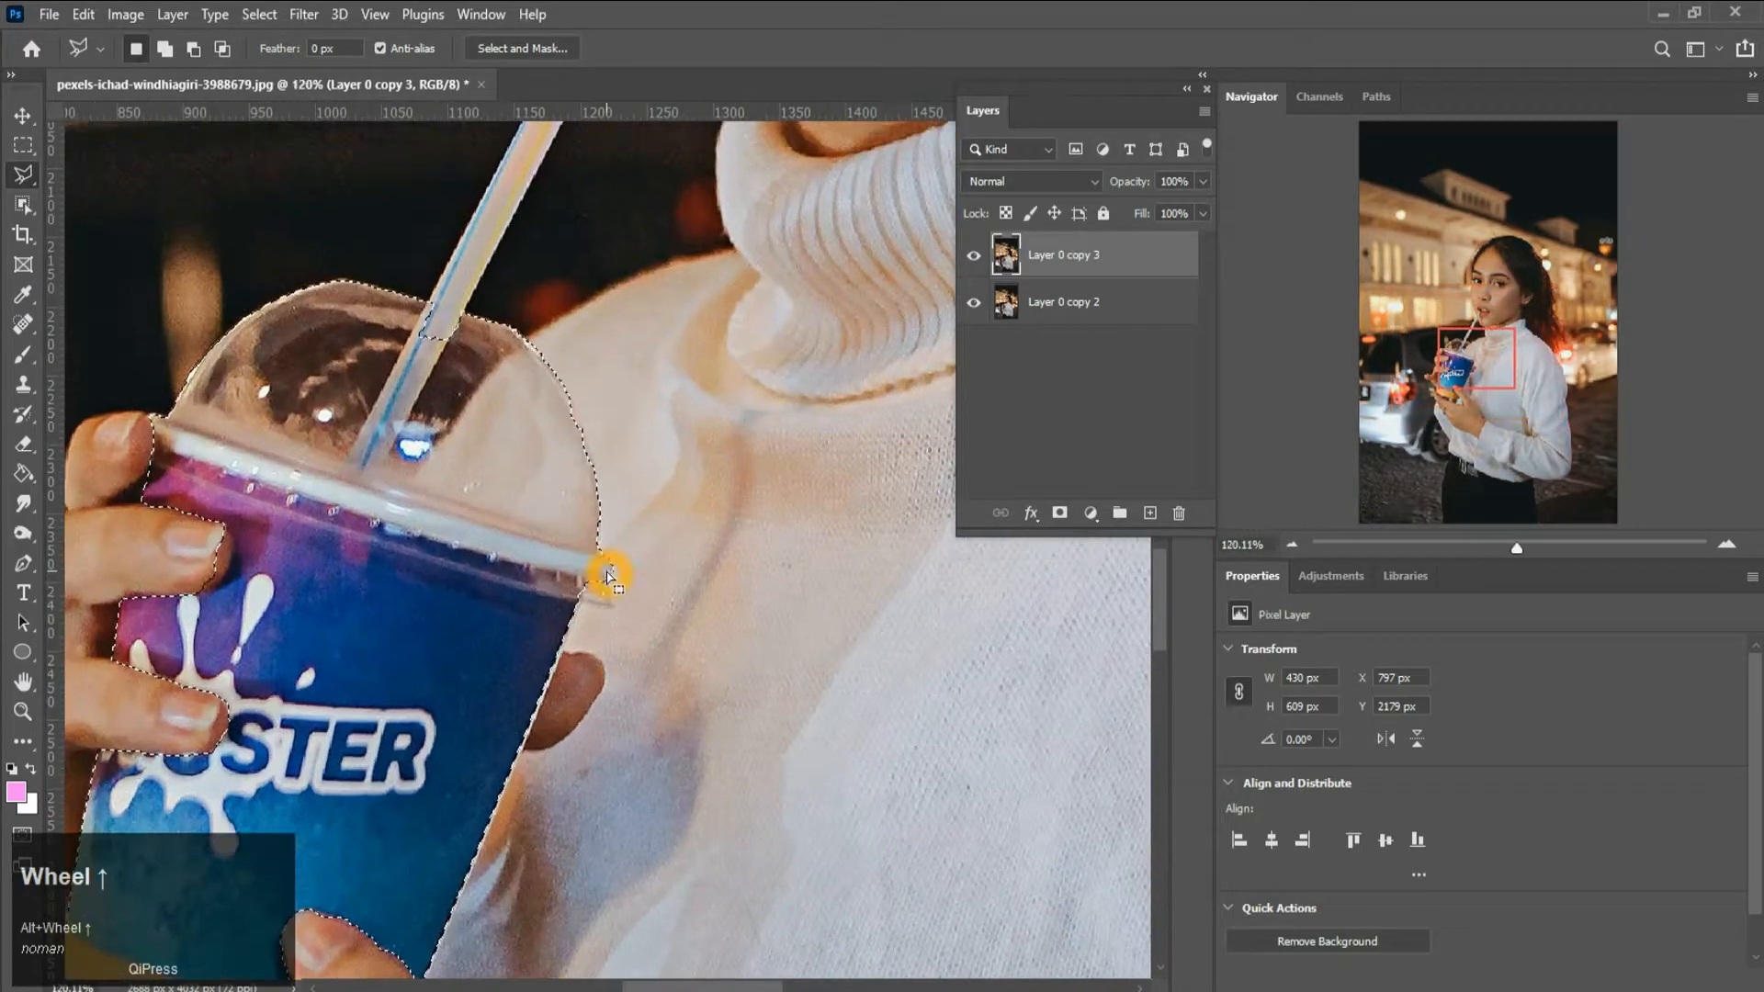
{"action": "left_click", "coordinate": [610, 581], "text": "shift"}
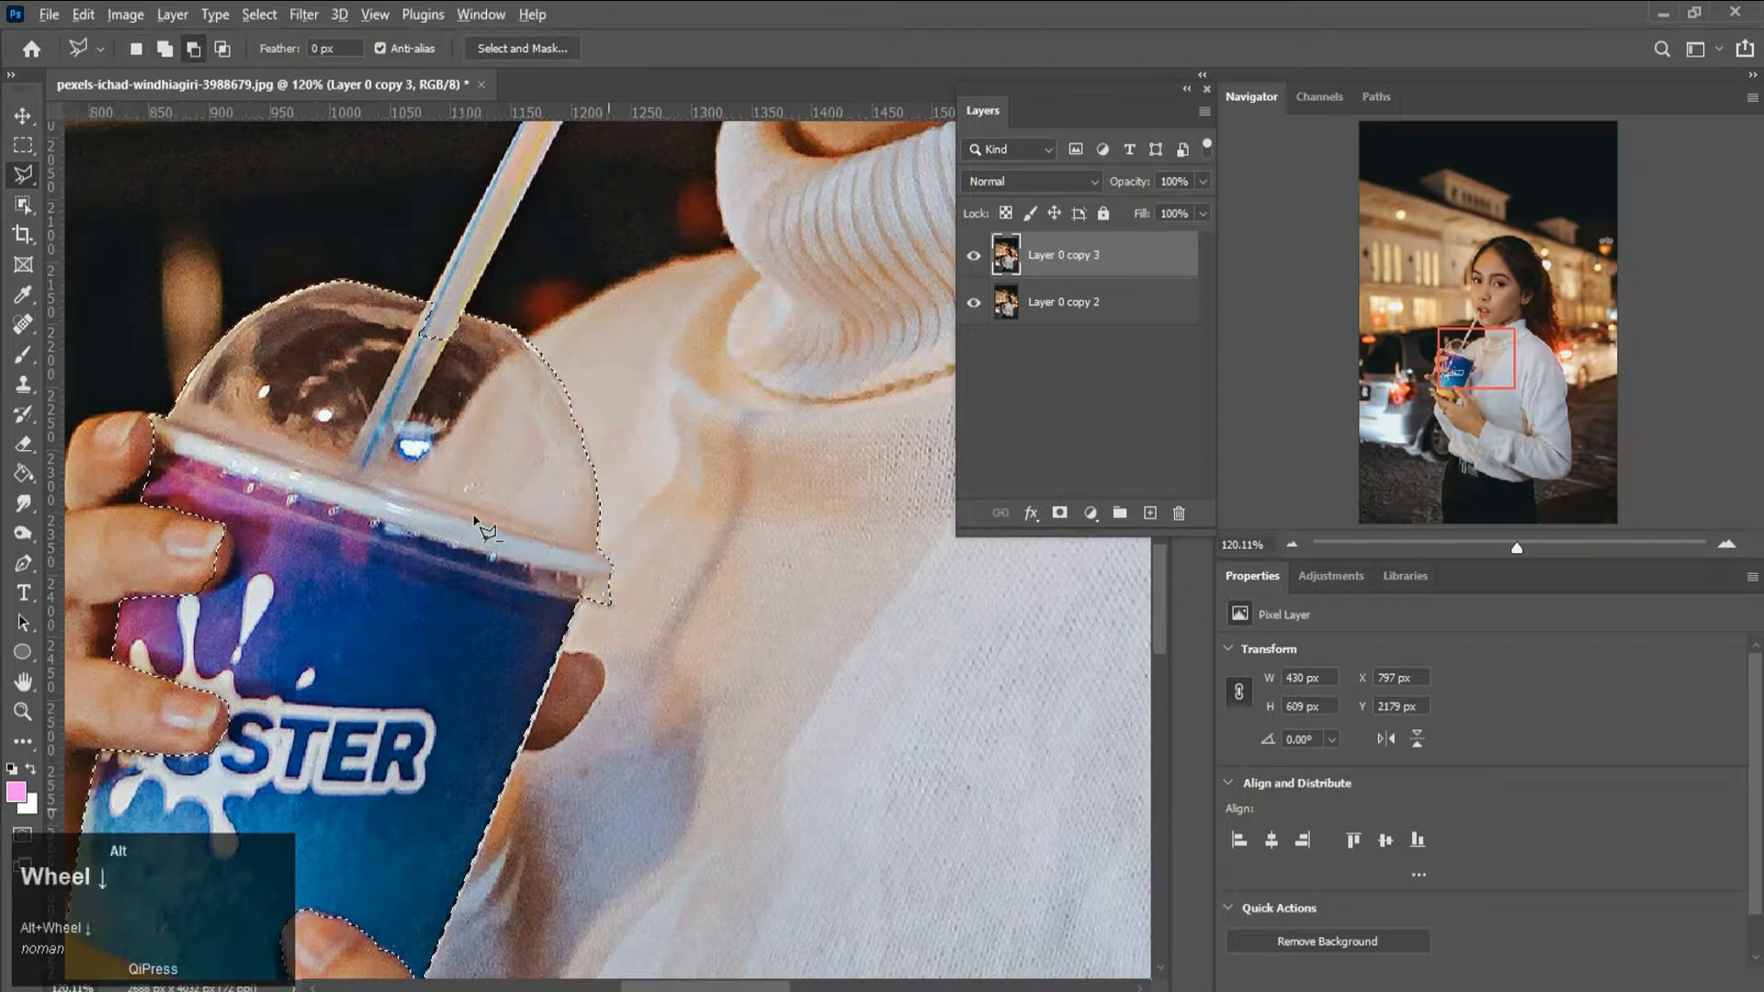
- Mask the duplicated layer to the cup selection and convert it to a Smart Object
{"action": "scroll", "coordinate": [613, 564], "scroll_direction": "down", "scroll_amount": 4}
{"action": "left_click", "coordinate": [23, 115]}
{"action": "left_click", "coordinate": [1062, 514]}
{"action": "scroll", "coordinate": [1064, 519], "scroll_direction": "down", "scroll_amount": 3}
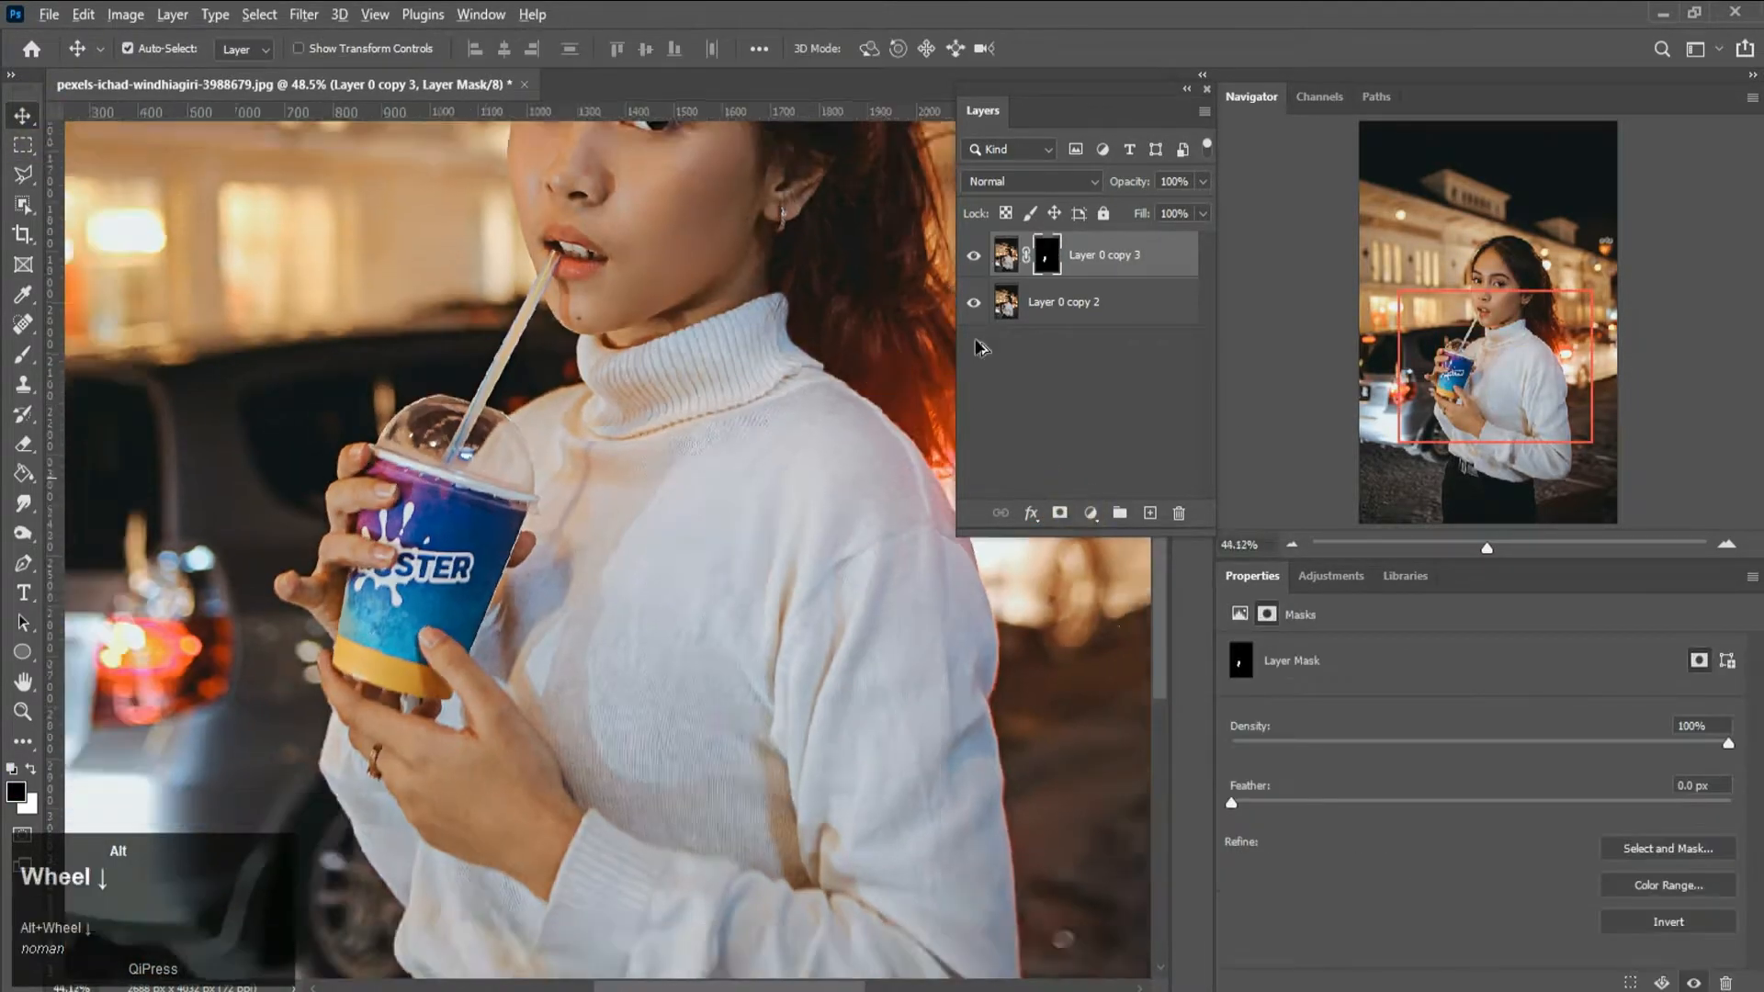
{"action": "right_click", "coordinate": [1122, 262]}
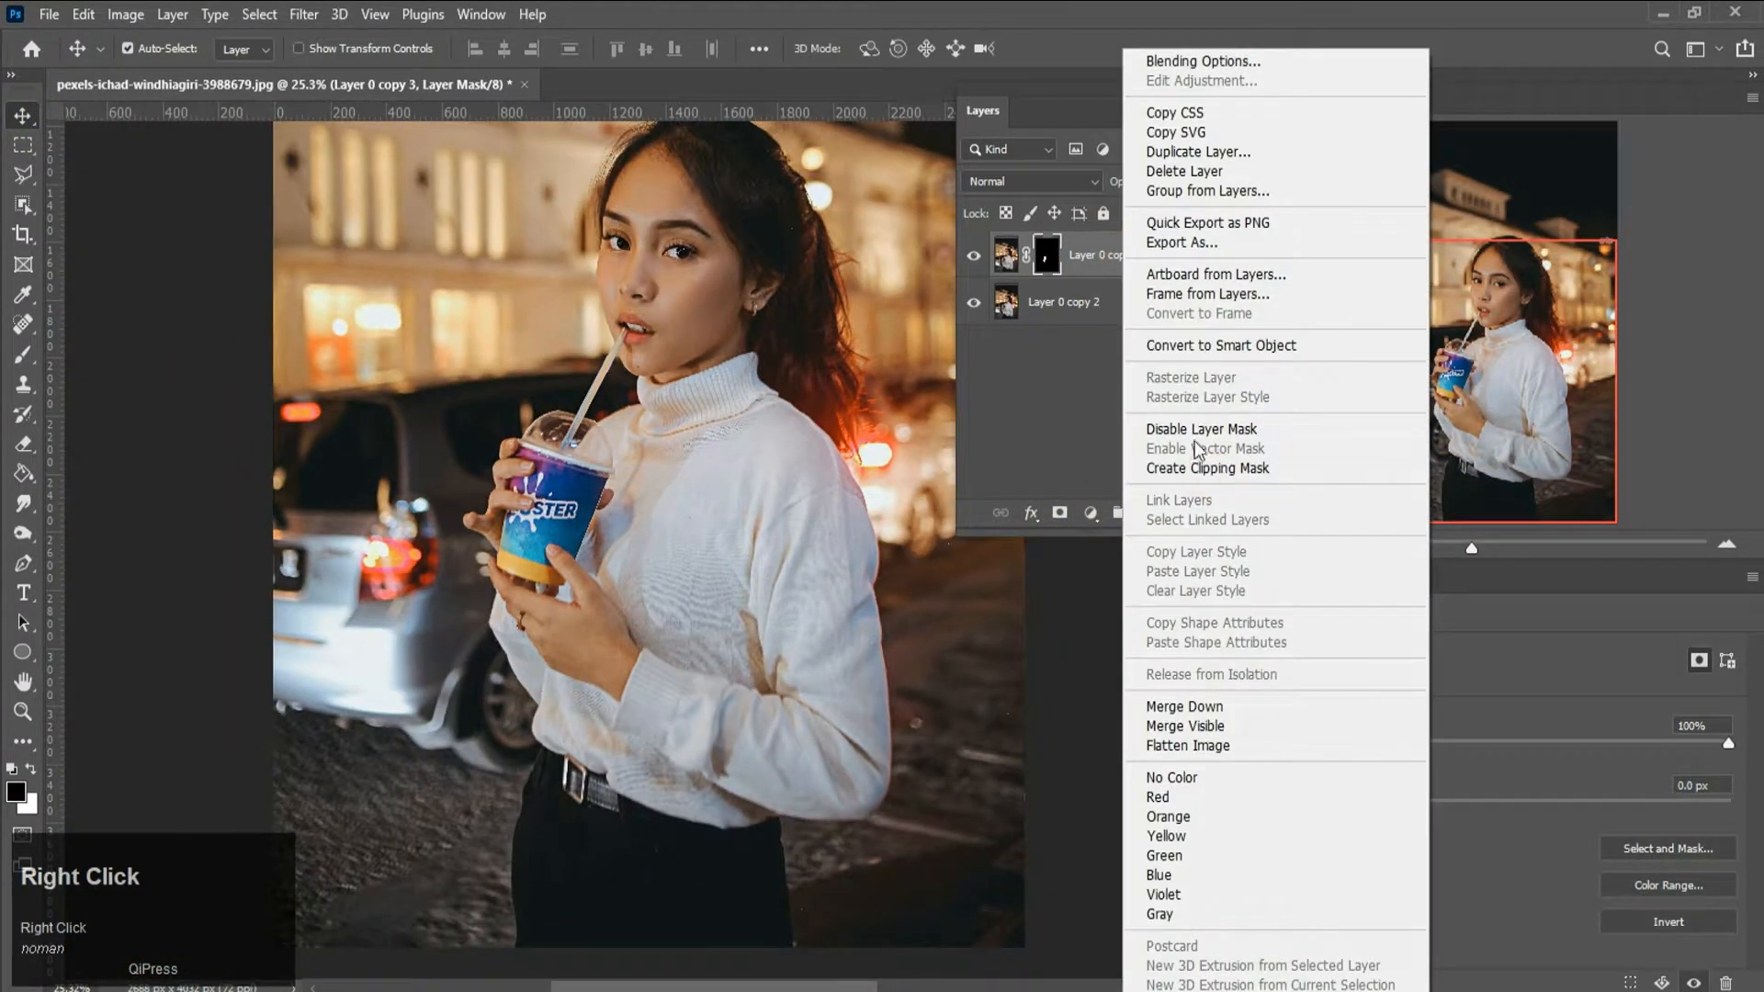
{"action": "left_click", "coordinate": [1182, 345]}
{"action": "left_click", "coordinate": [973, 308]}
{"action": "left_click", "coordinate": [973, 316]}
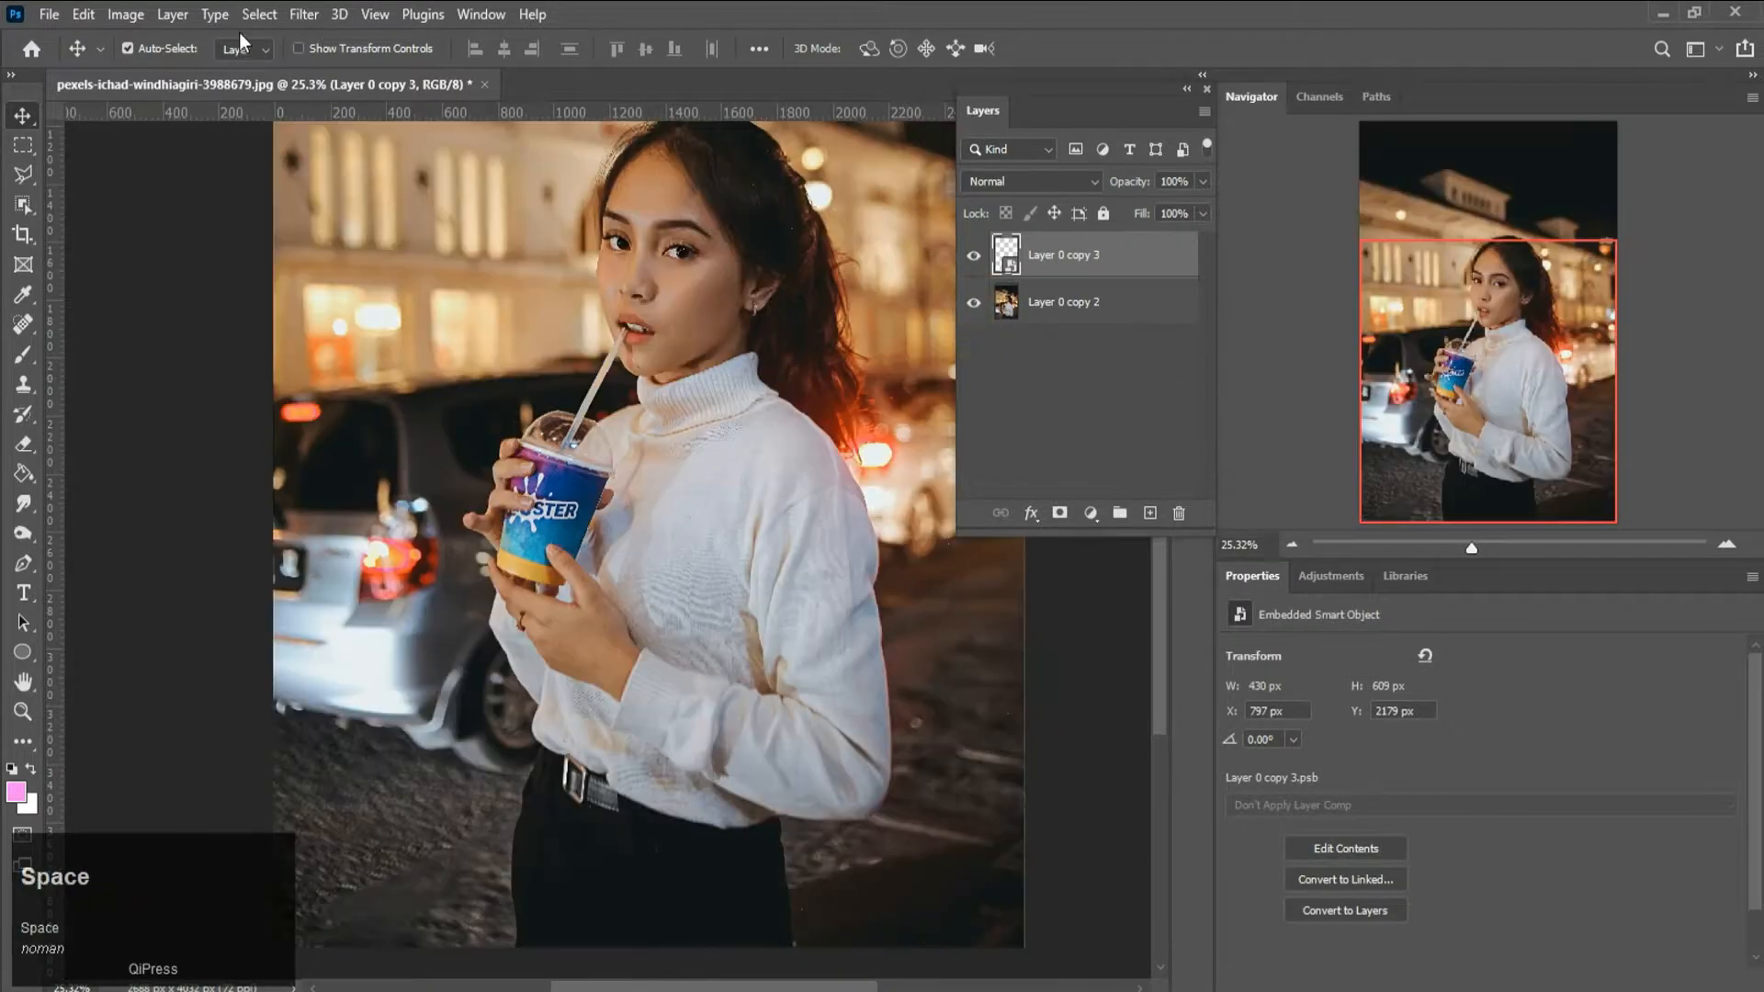
- Apply a Gaussian Blur with a radius of 5 pixels to the cup Smart Object
{"action": "left_click", "coordinate": [304, 14]}
{"action": "mouse_move", "coordinate": [375, 471]}
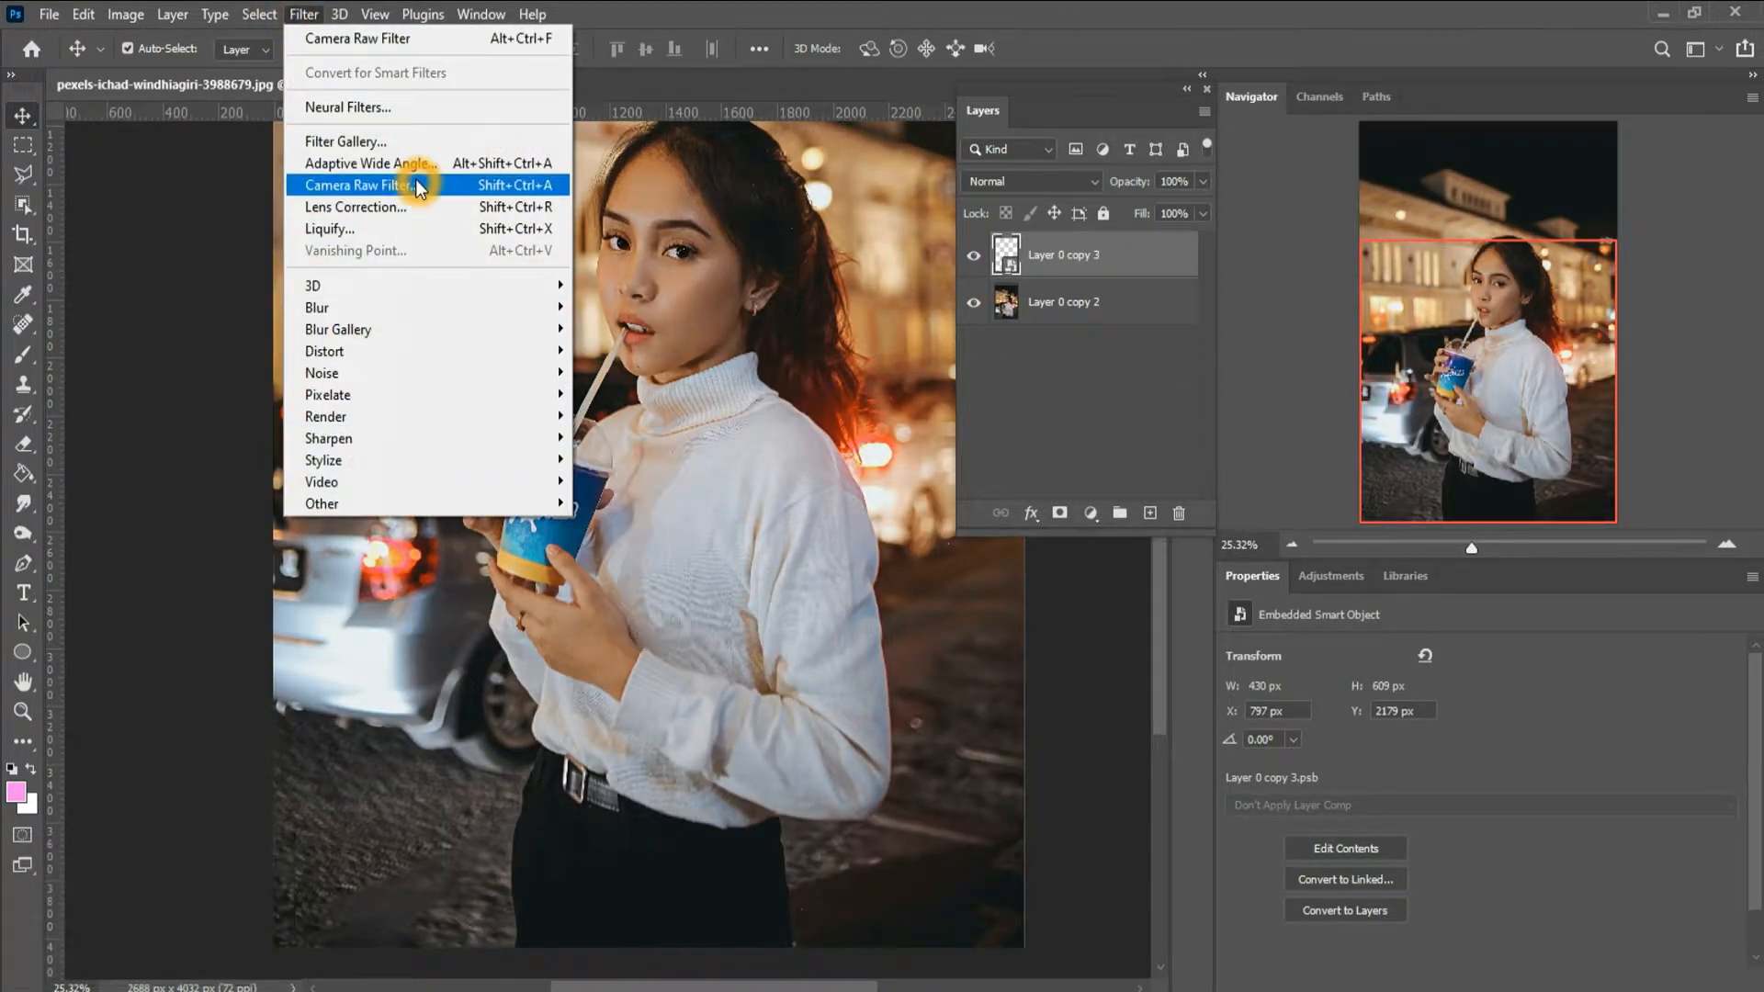
{"action": "left_click", "coordinate": [436, 307]}
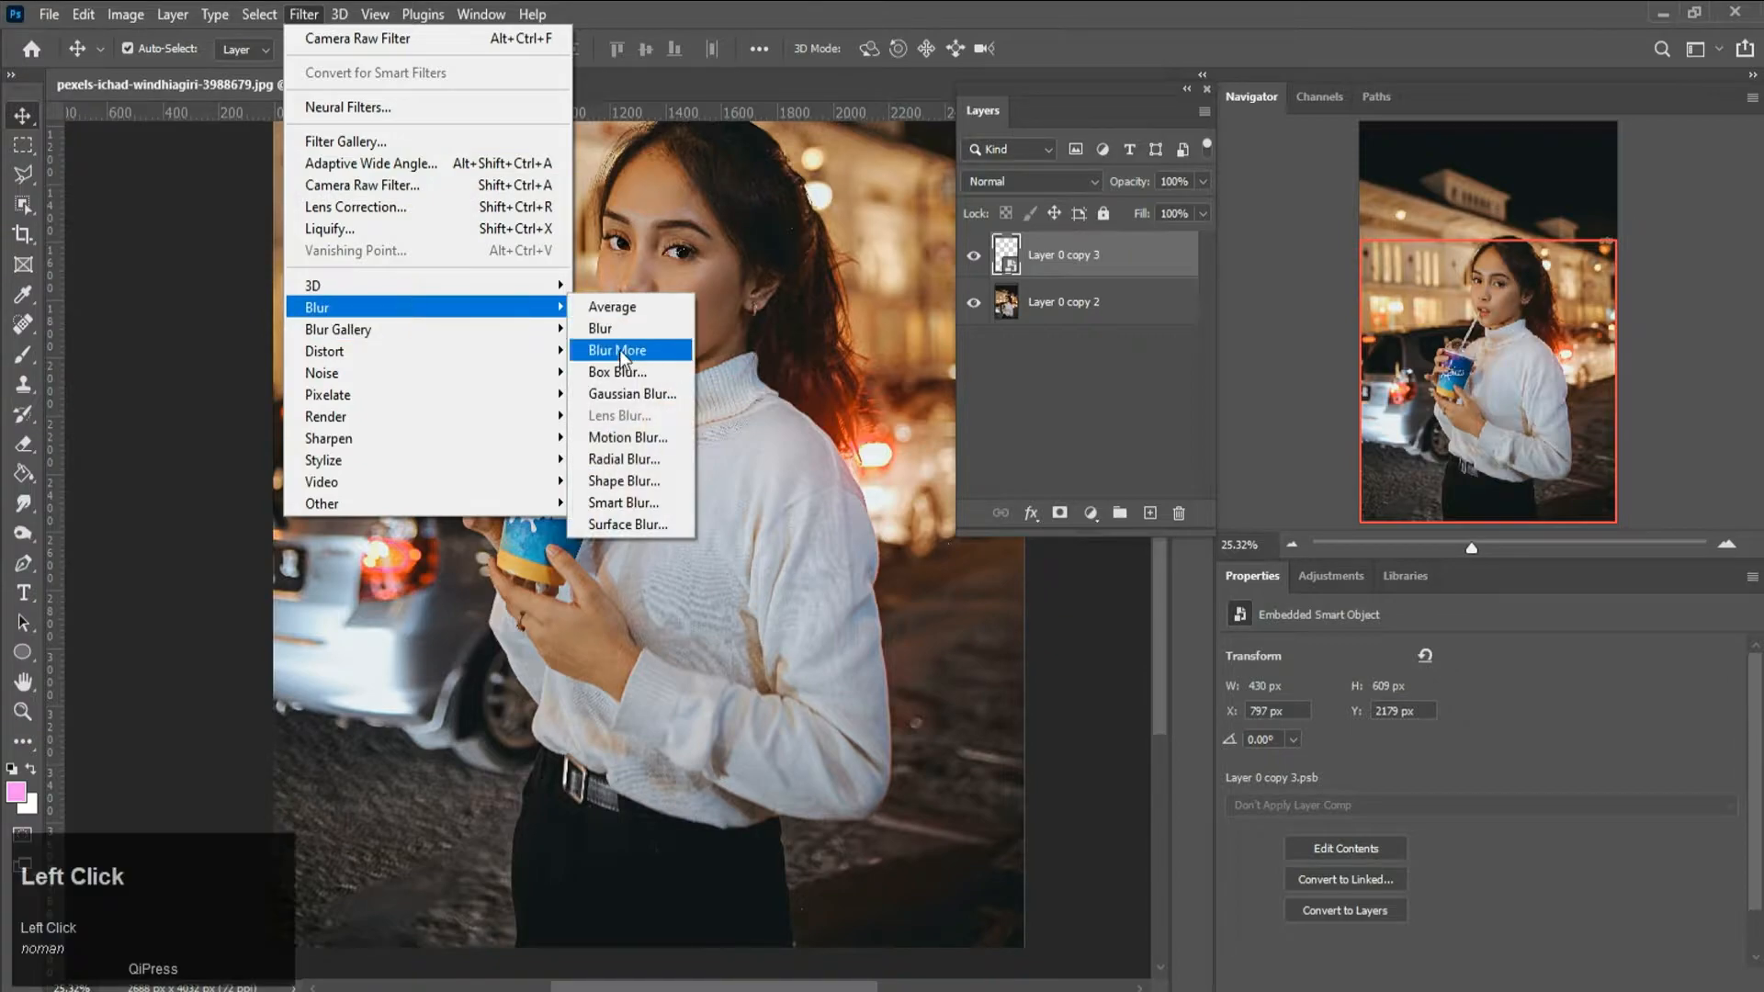
{"action": "left_click", "coordinate": [634, 395]}
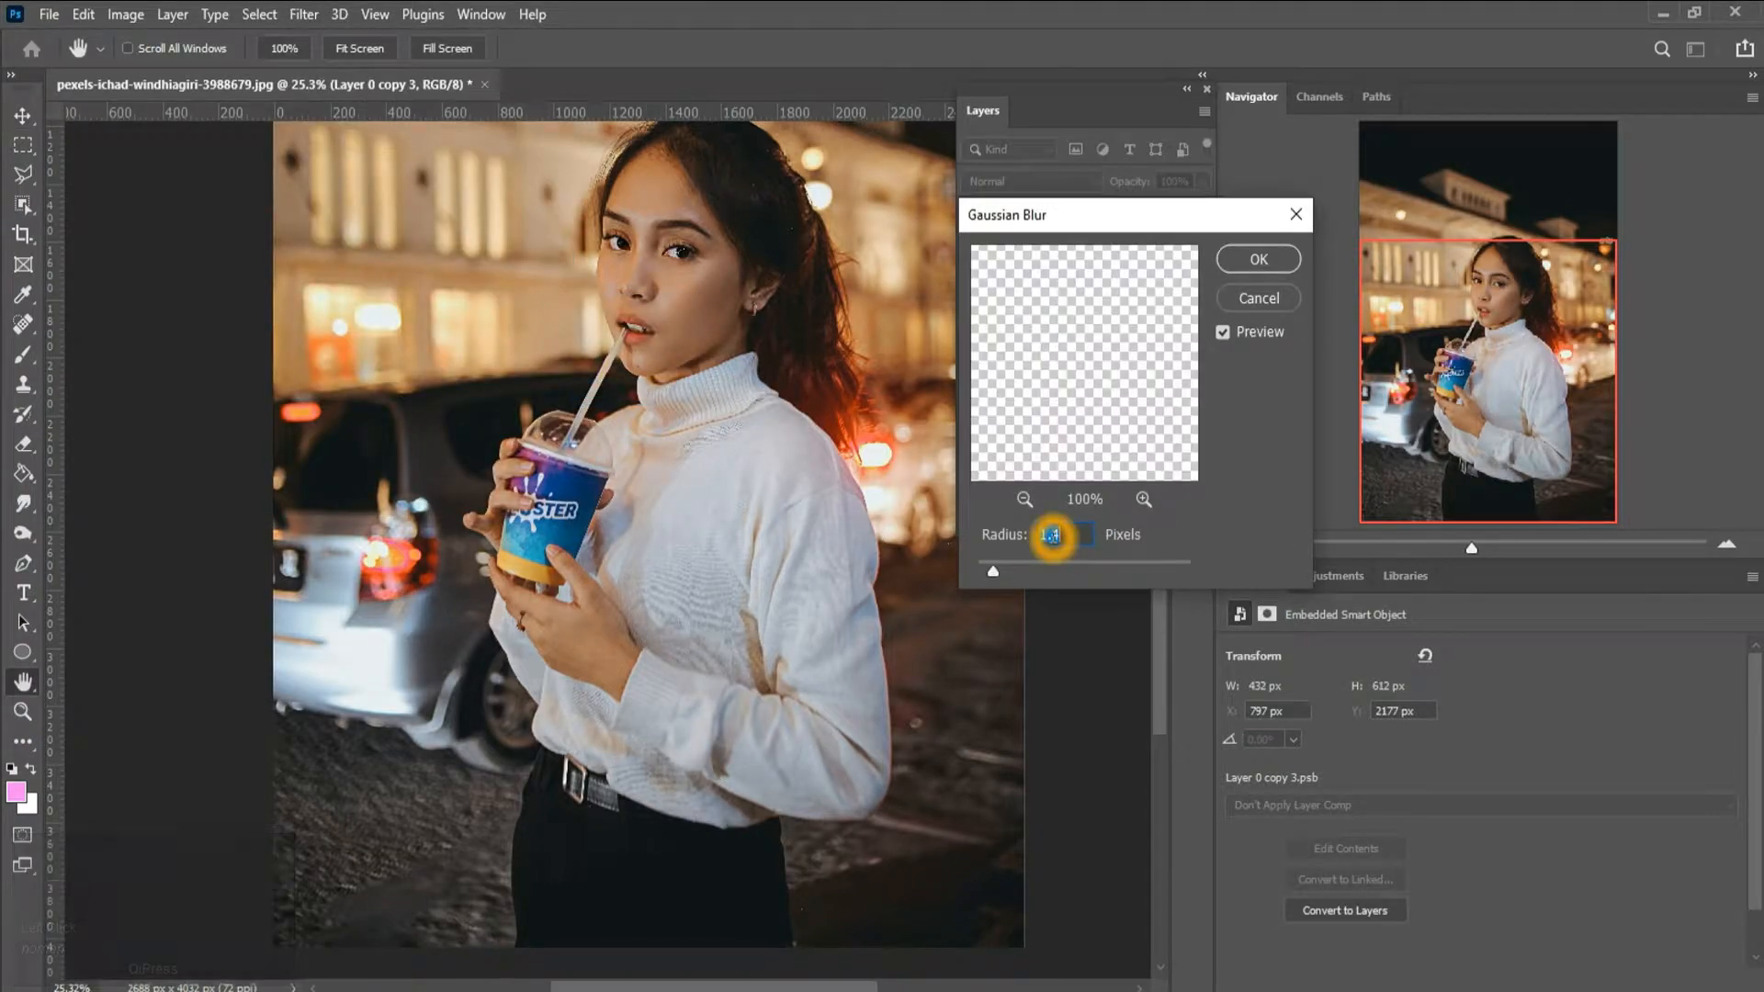
{"action": "type", "text": "5"}
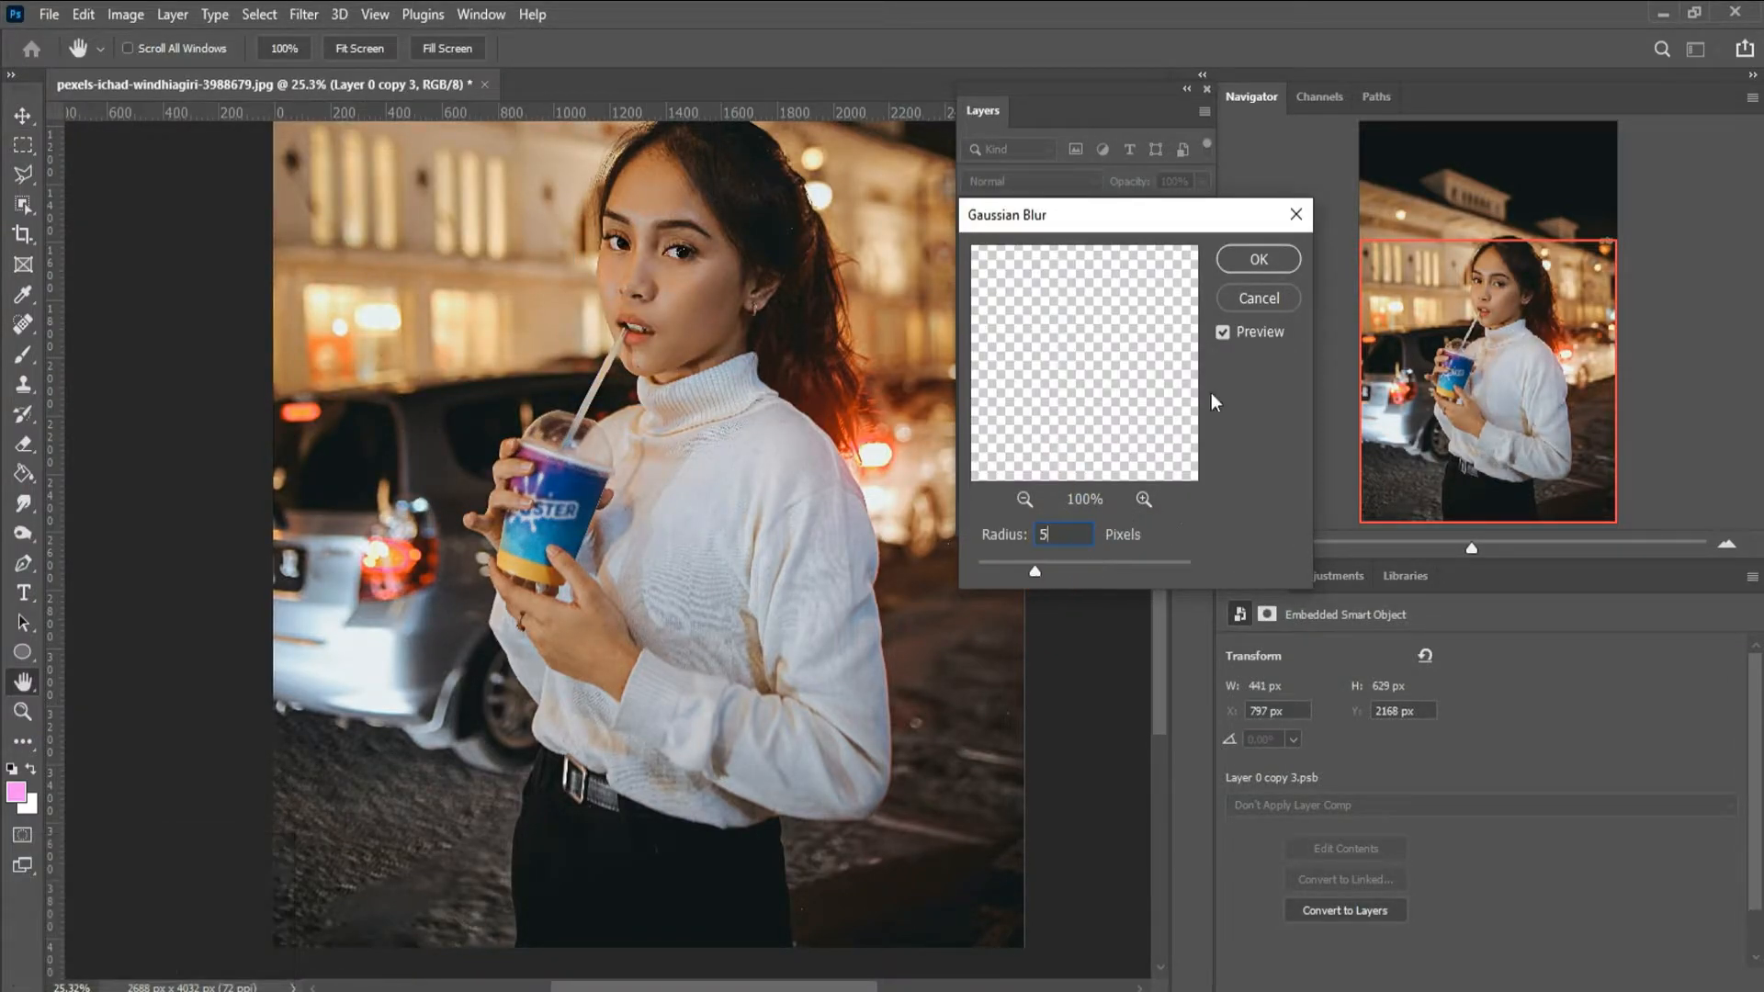
{"action": "left_click", "coordinate": [1224, 332]}
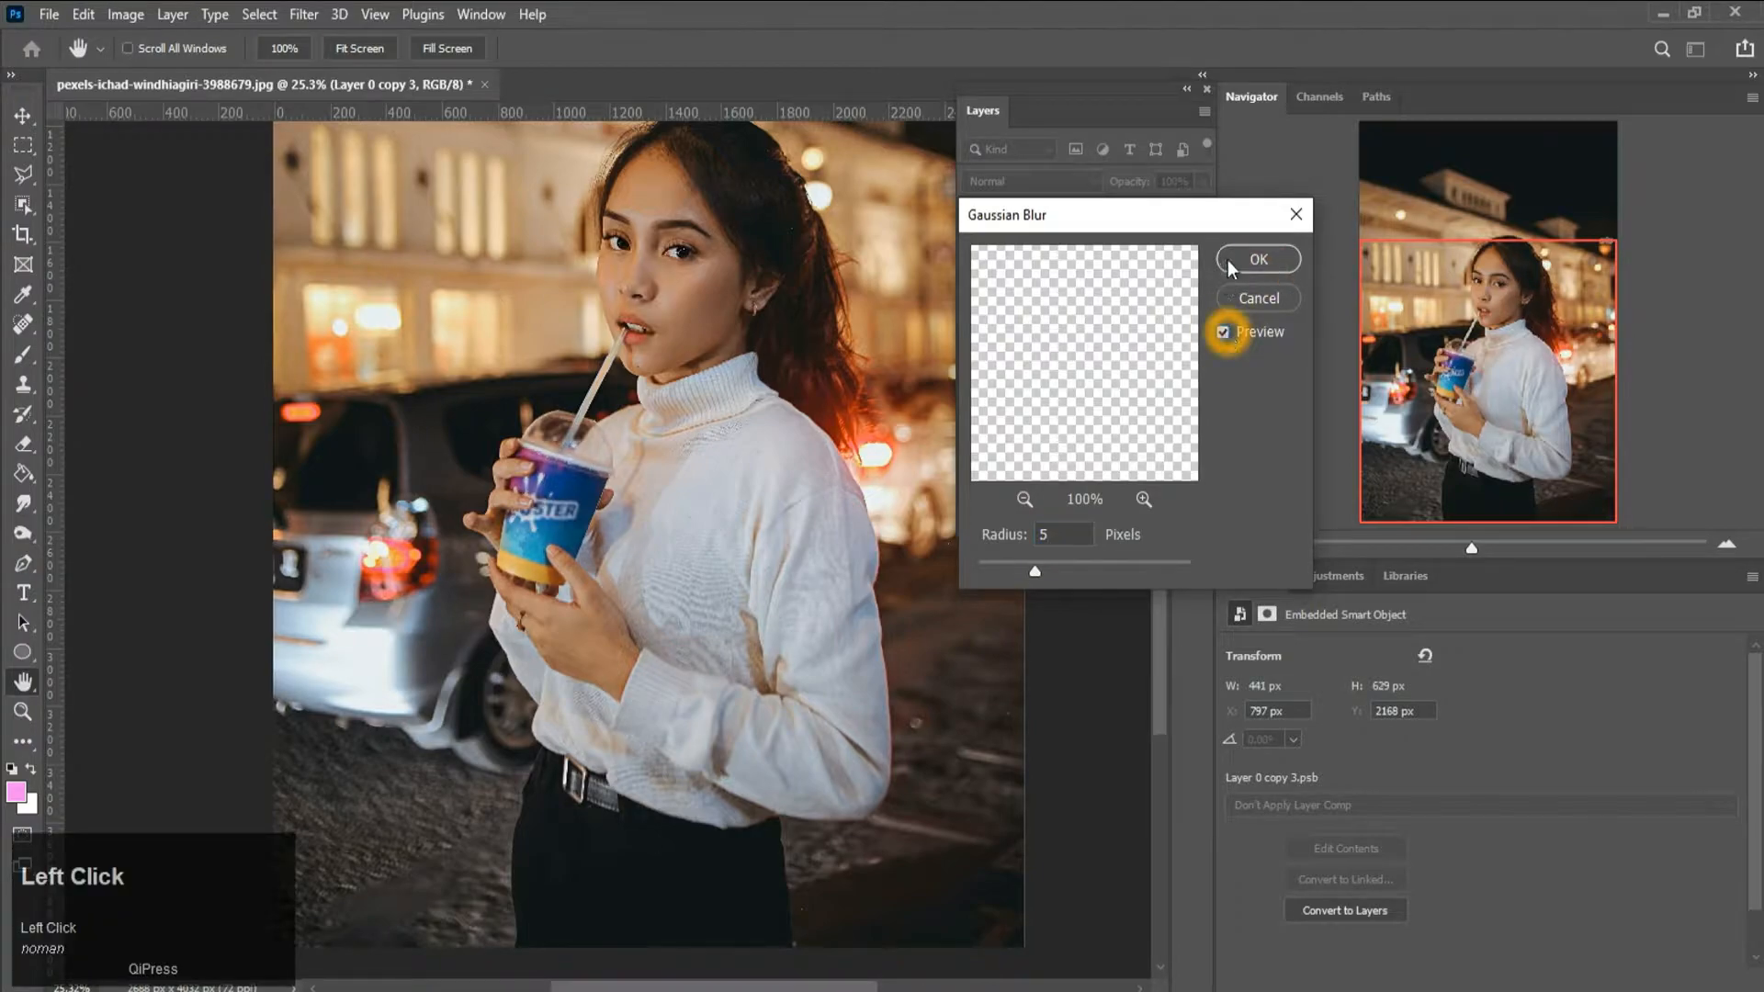
{"action": "left_click", "coordinate": [1258, 259]}
- Set the blurred cup layer's blend mode to Linear Dodge (Add)
{"action": "left_click", "coordinate": [1066, 182]}
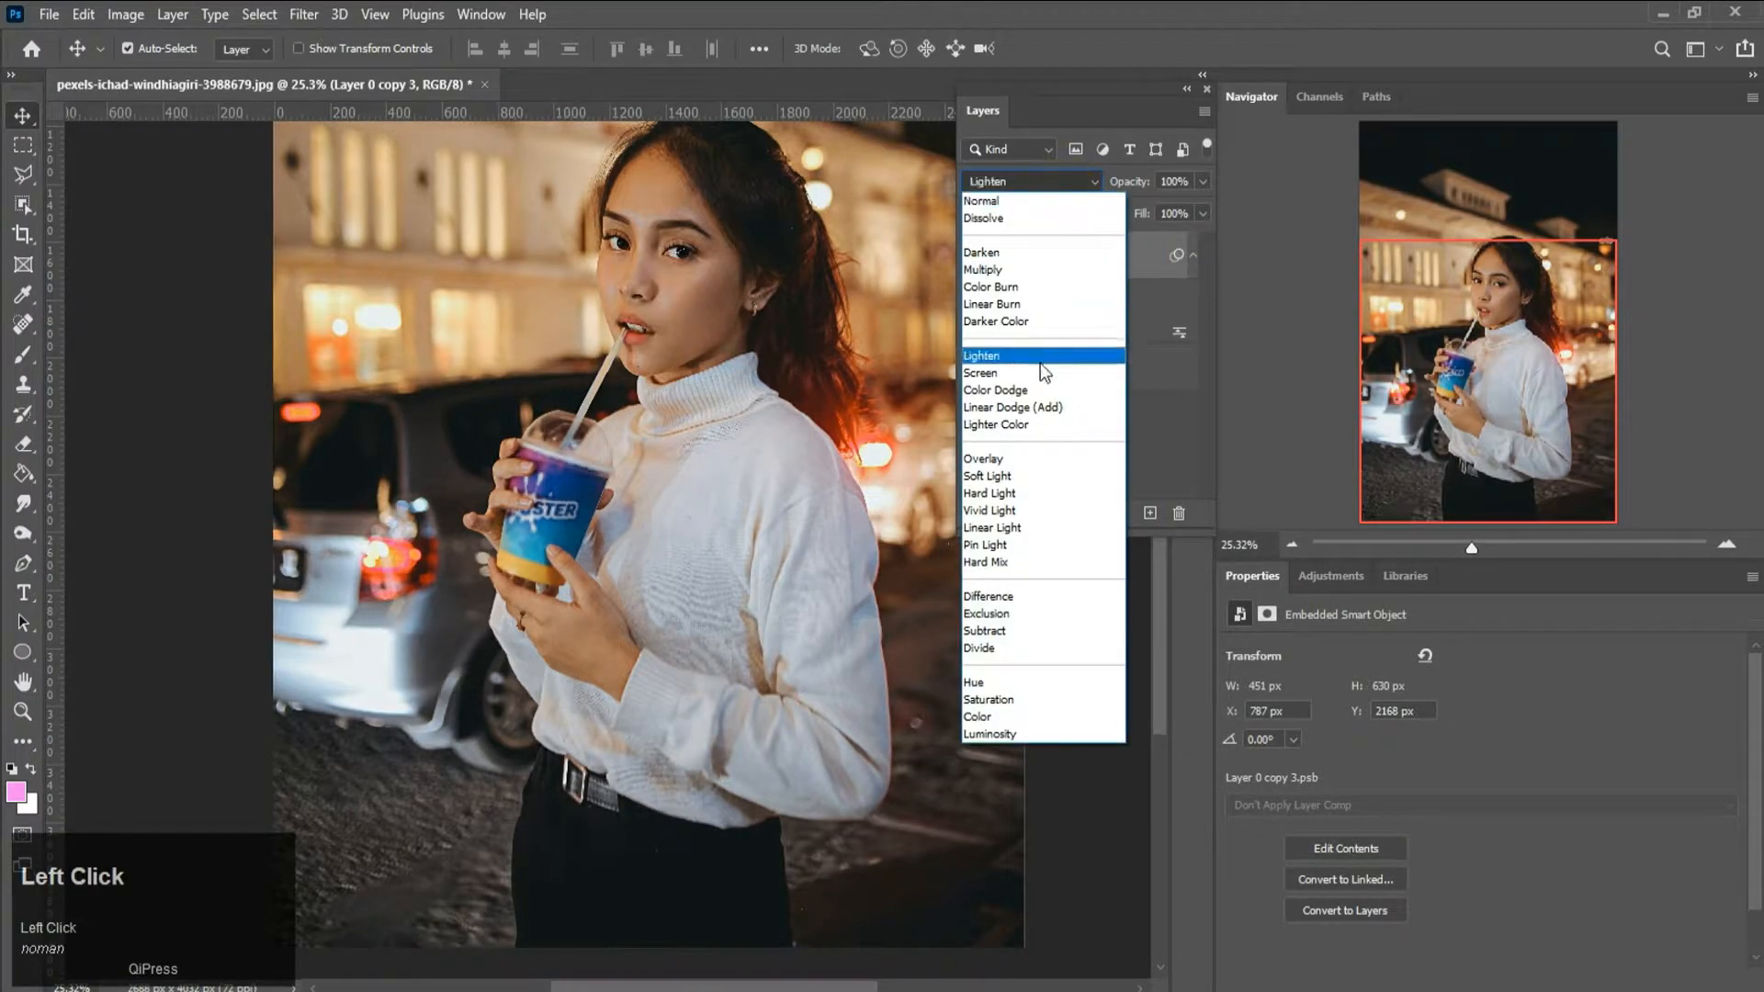
{"action": "left_click", "coordinate": [1020, 405]}
{"action": "key", "text": "ctrl+space"}
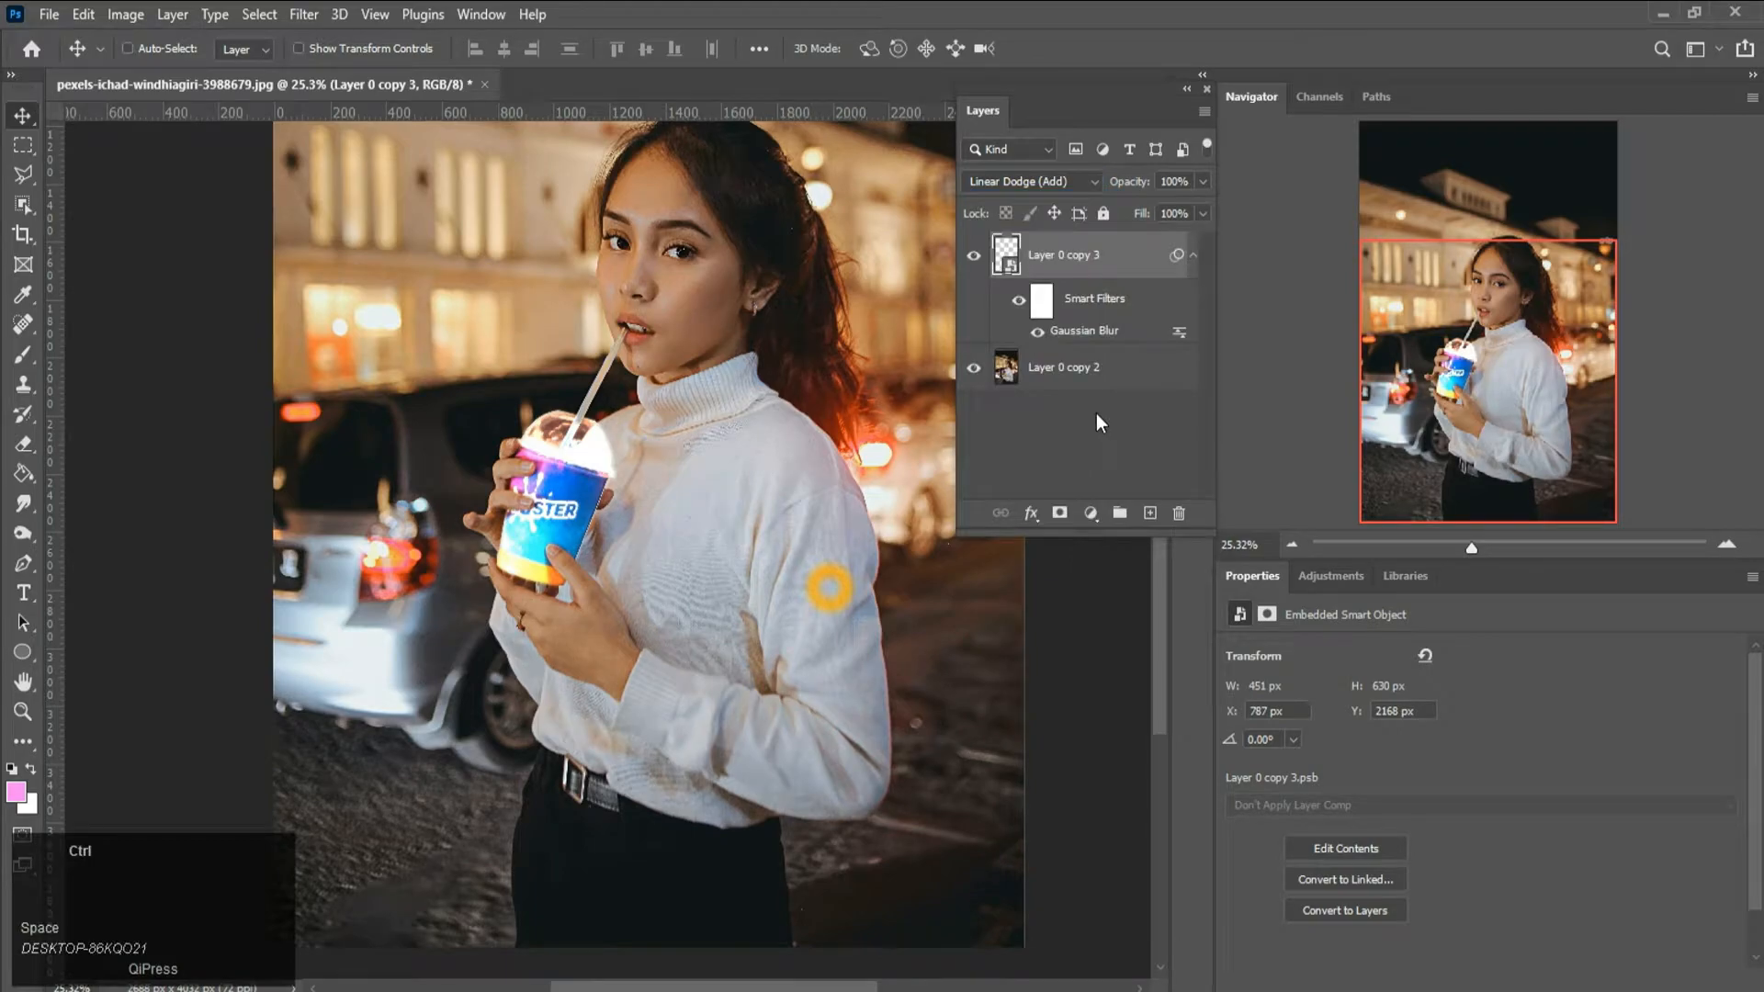
- Duplicate the glowing cup layer and set the copy's Gaussian Blur radius to 100 pixels
{"action": "key", "text": "ctrl+j"}
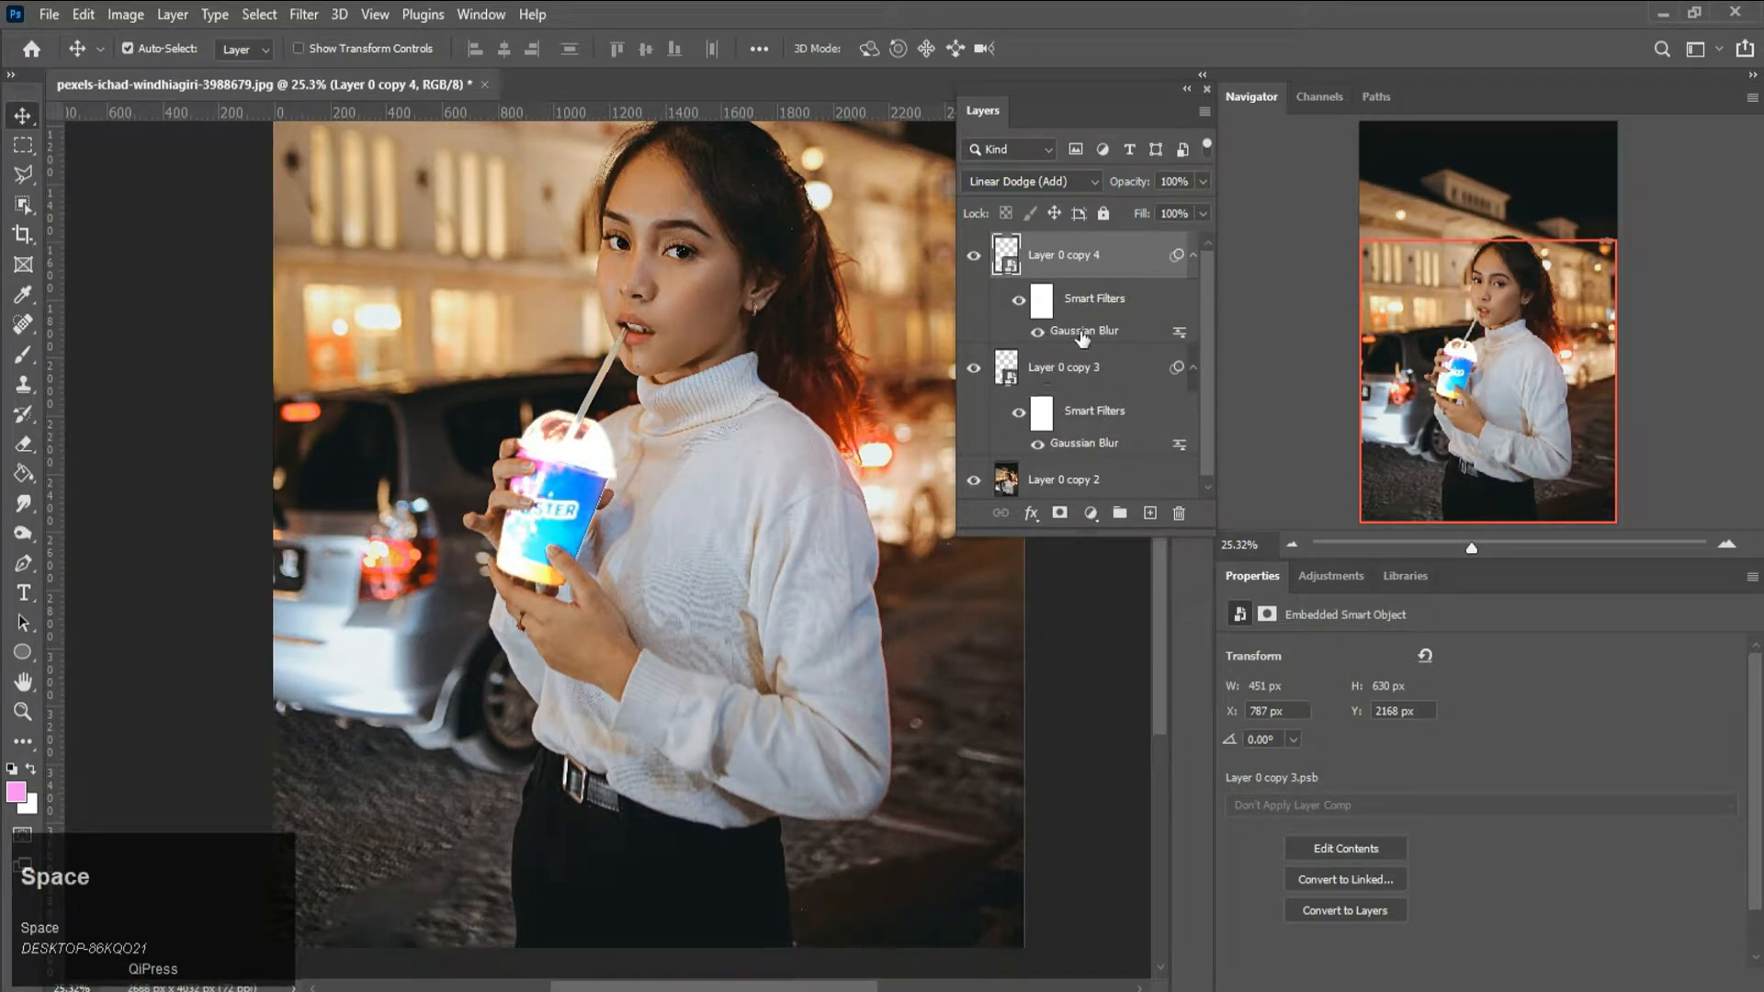
{"action": "double_click", "coordinate": [1180, 333]}
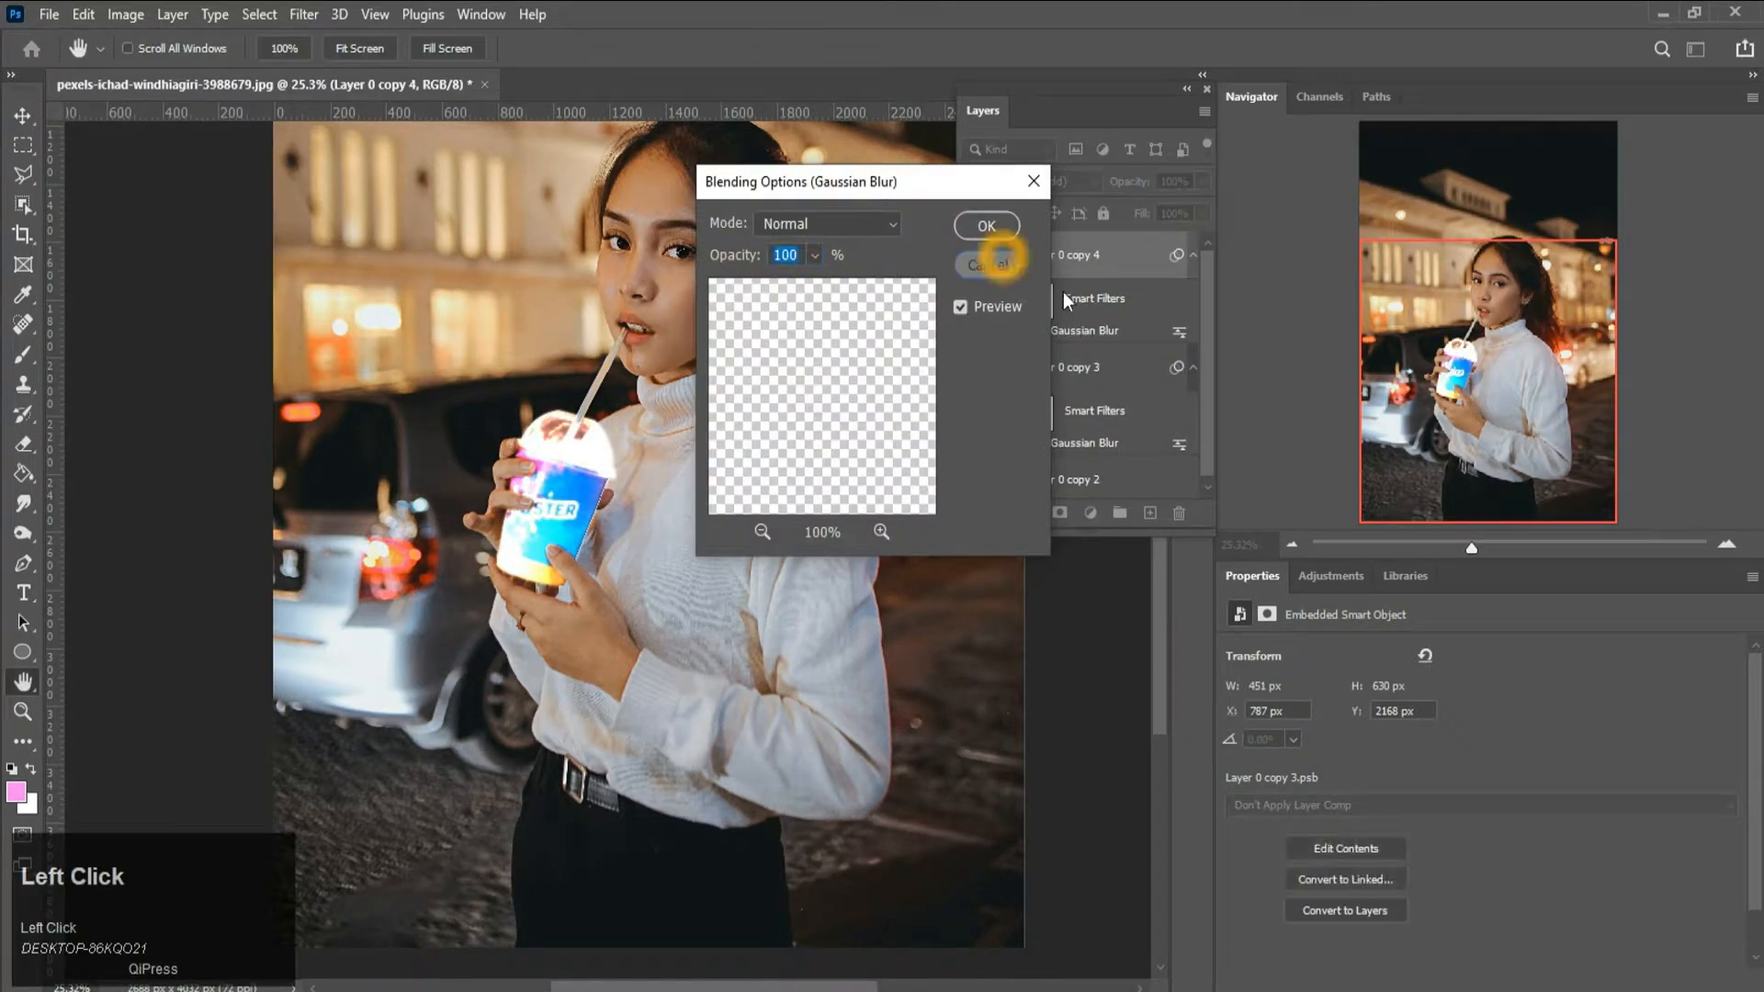
{"action": "double_click", "coordinate": [1085, 331]}
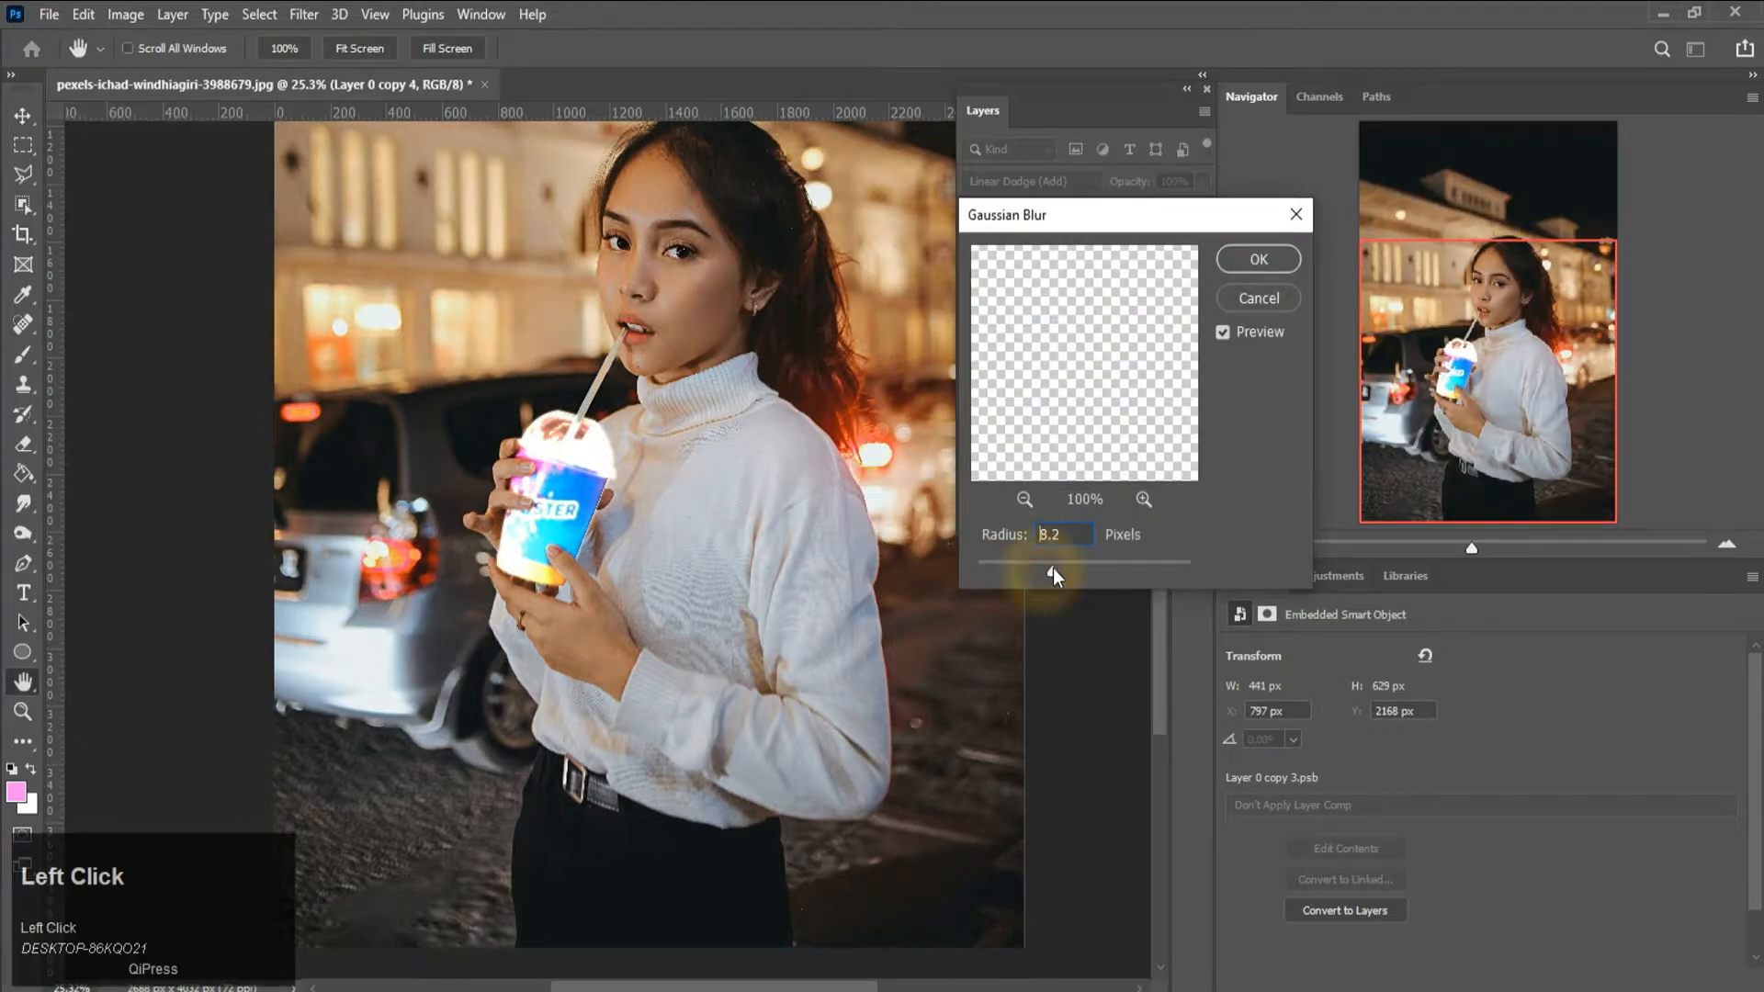
{"action": "type", "text": "100"}
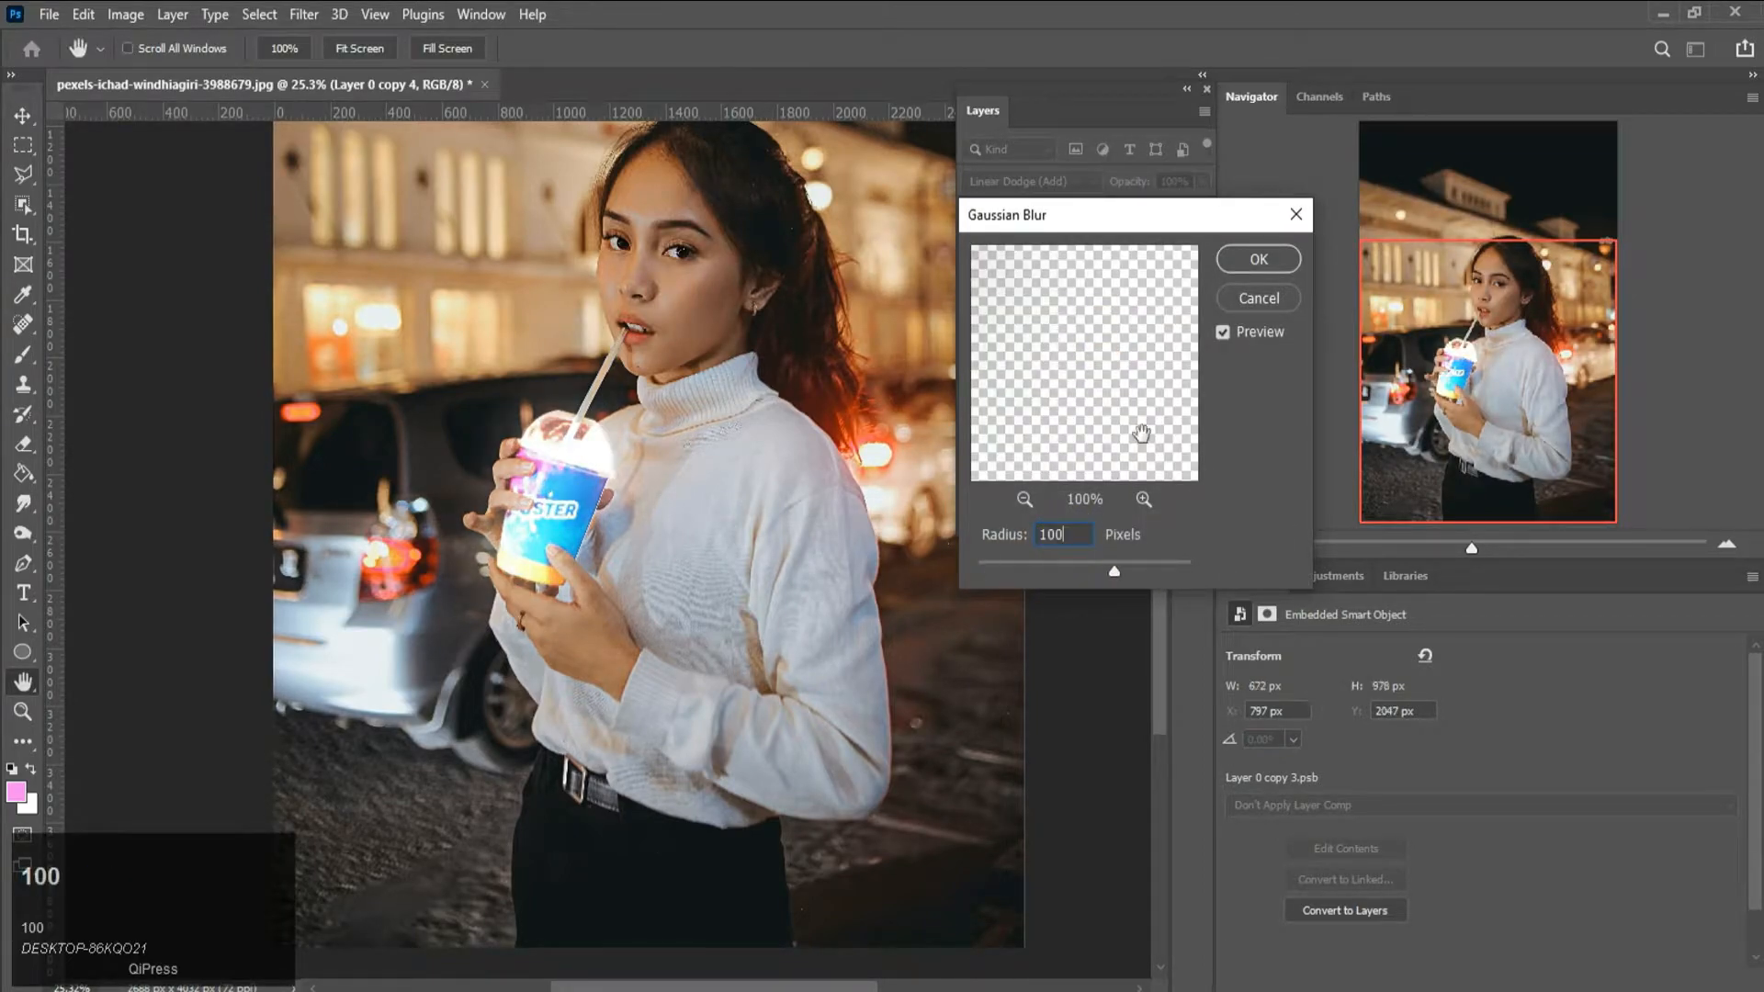
{"action": "left_click", "coordinate": [1223, 332]}
{"action": "left_click", "coordinate": [1223, 332]}
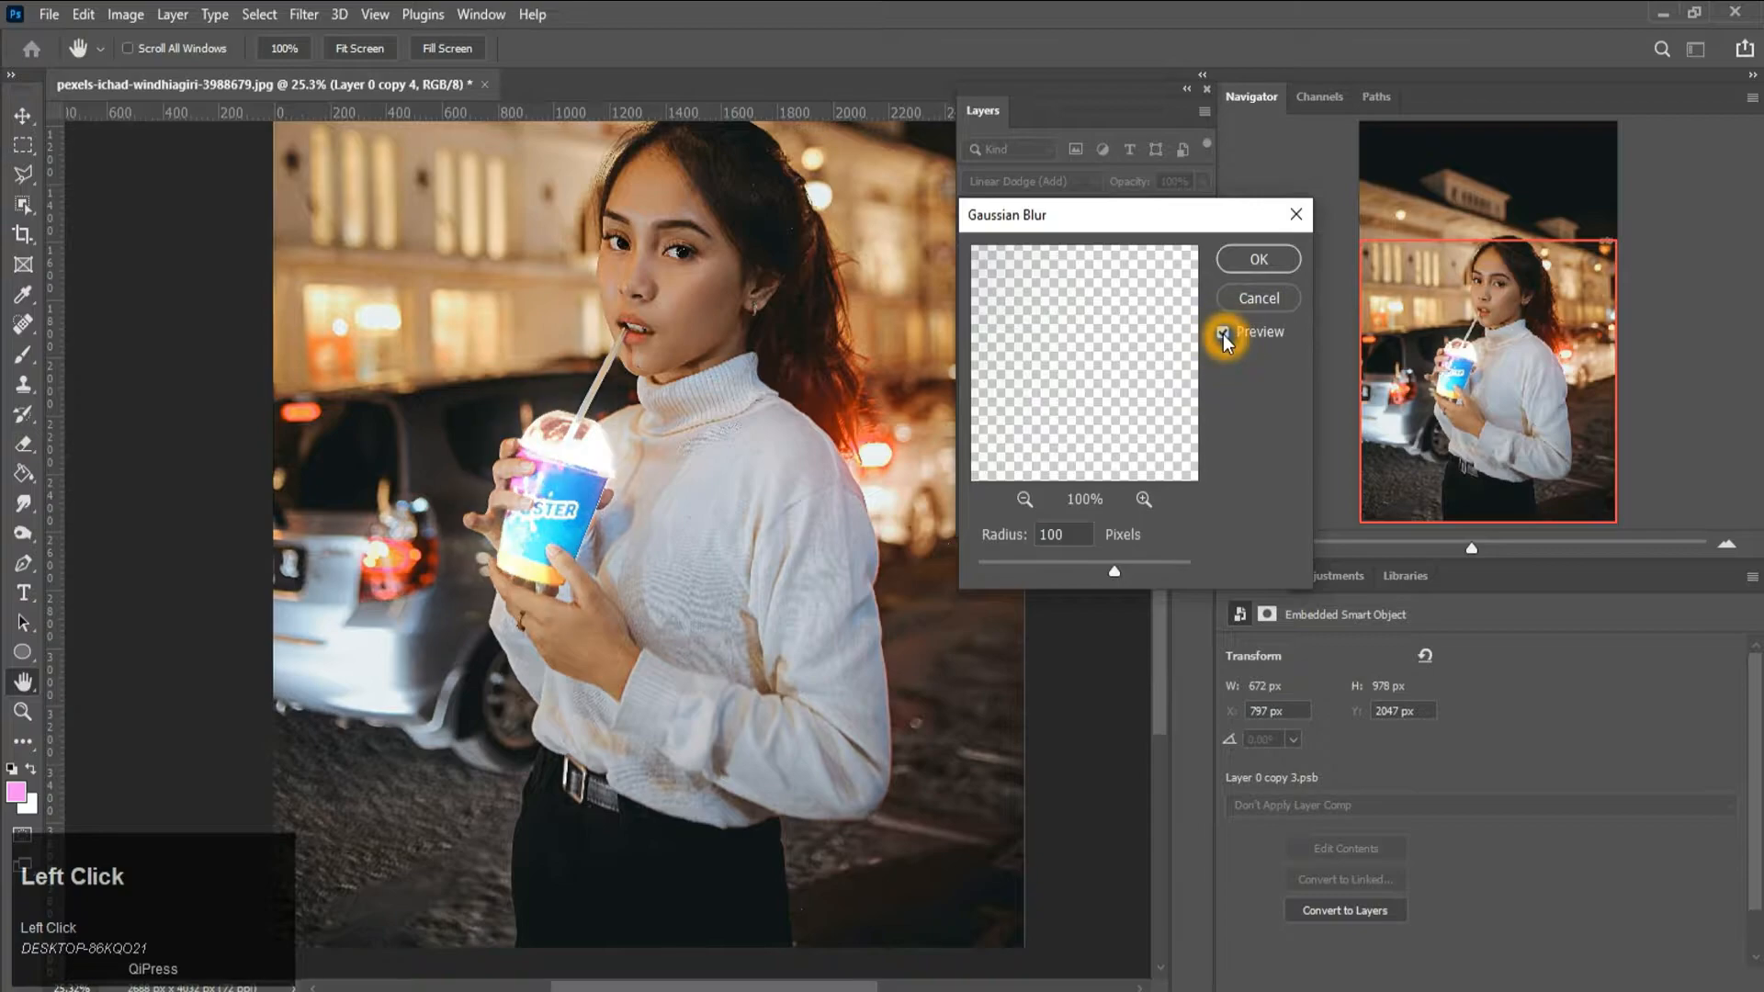
{"action": "left_click_drag", "start_coordinate": [1130, 571], "coordinate": [1106, 566]}
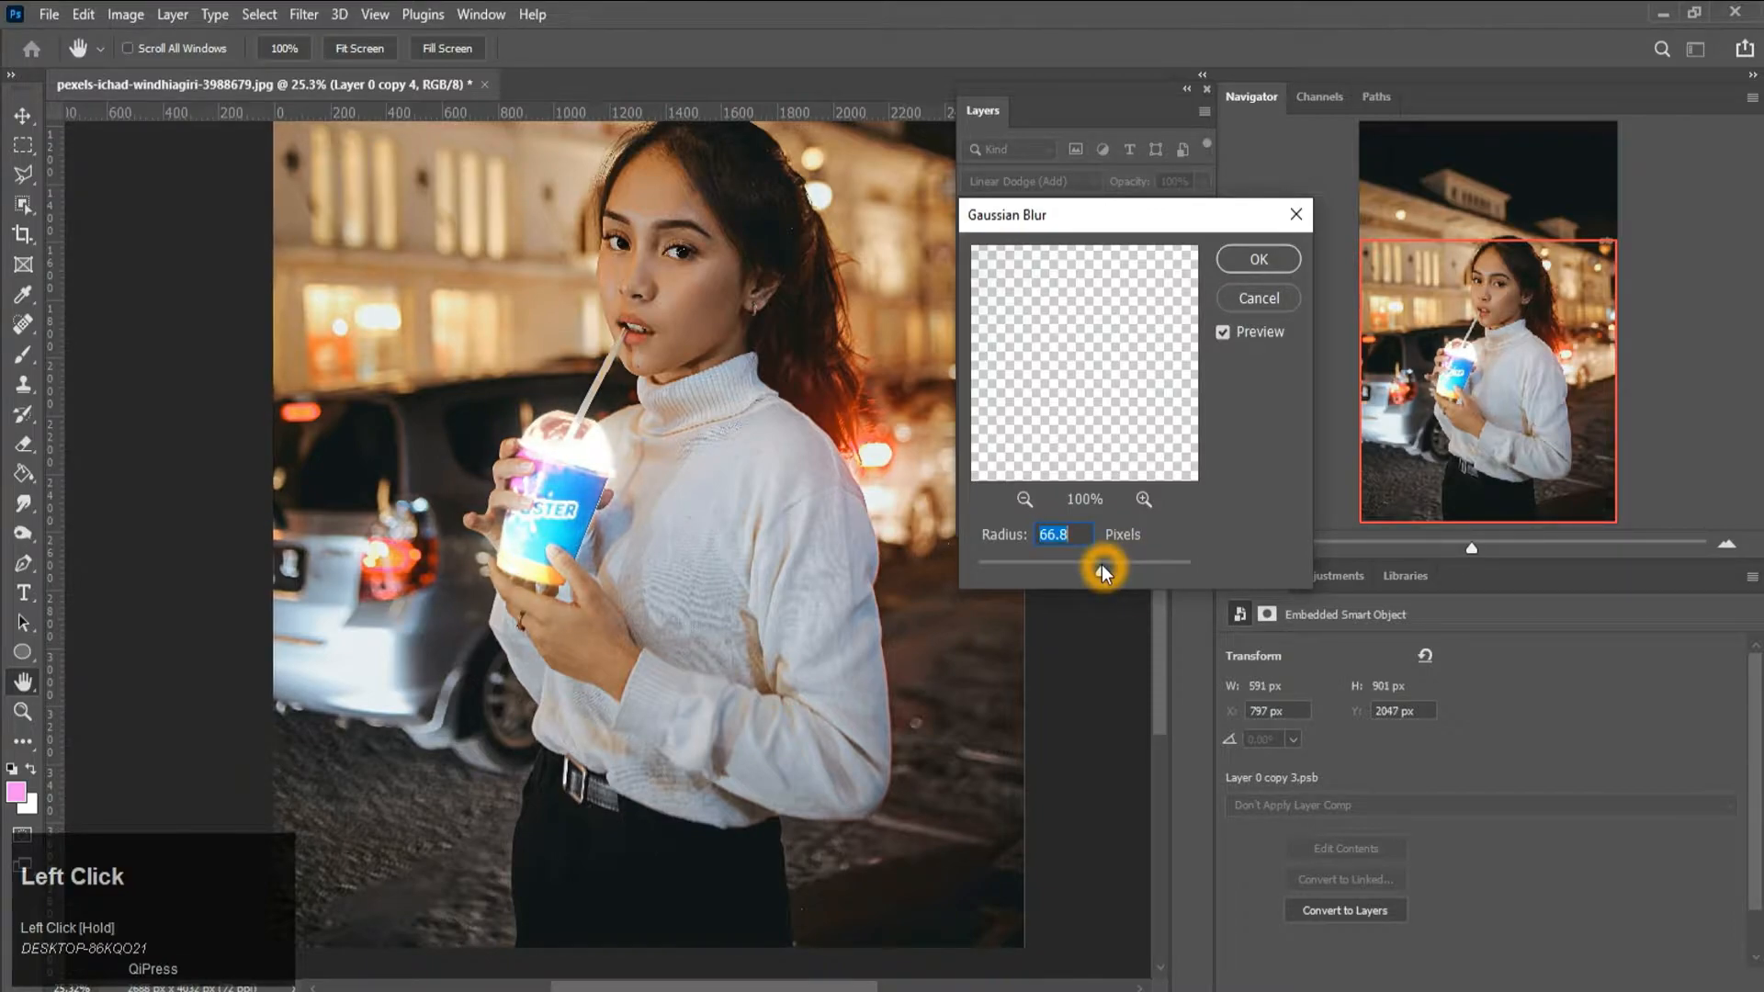
{"action": "left_click", "coordinate": [1056, 534]}
{"action": "type", "text": "75"}
{"action": "left_click", "coordinate": [1061, 534]}
{"action": "type", "text": "1"}
{"action": "left_click", "coordinate": [1253, 261]}
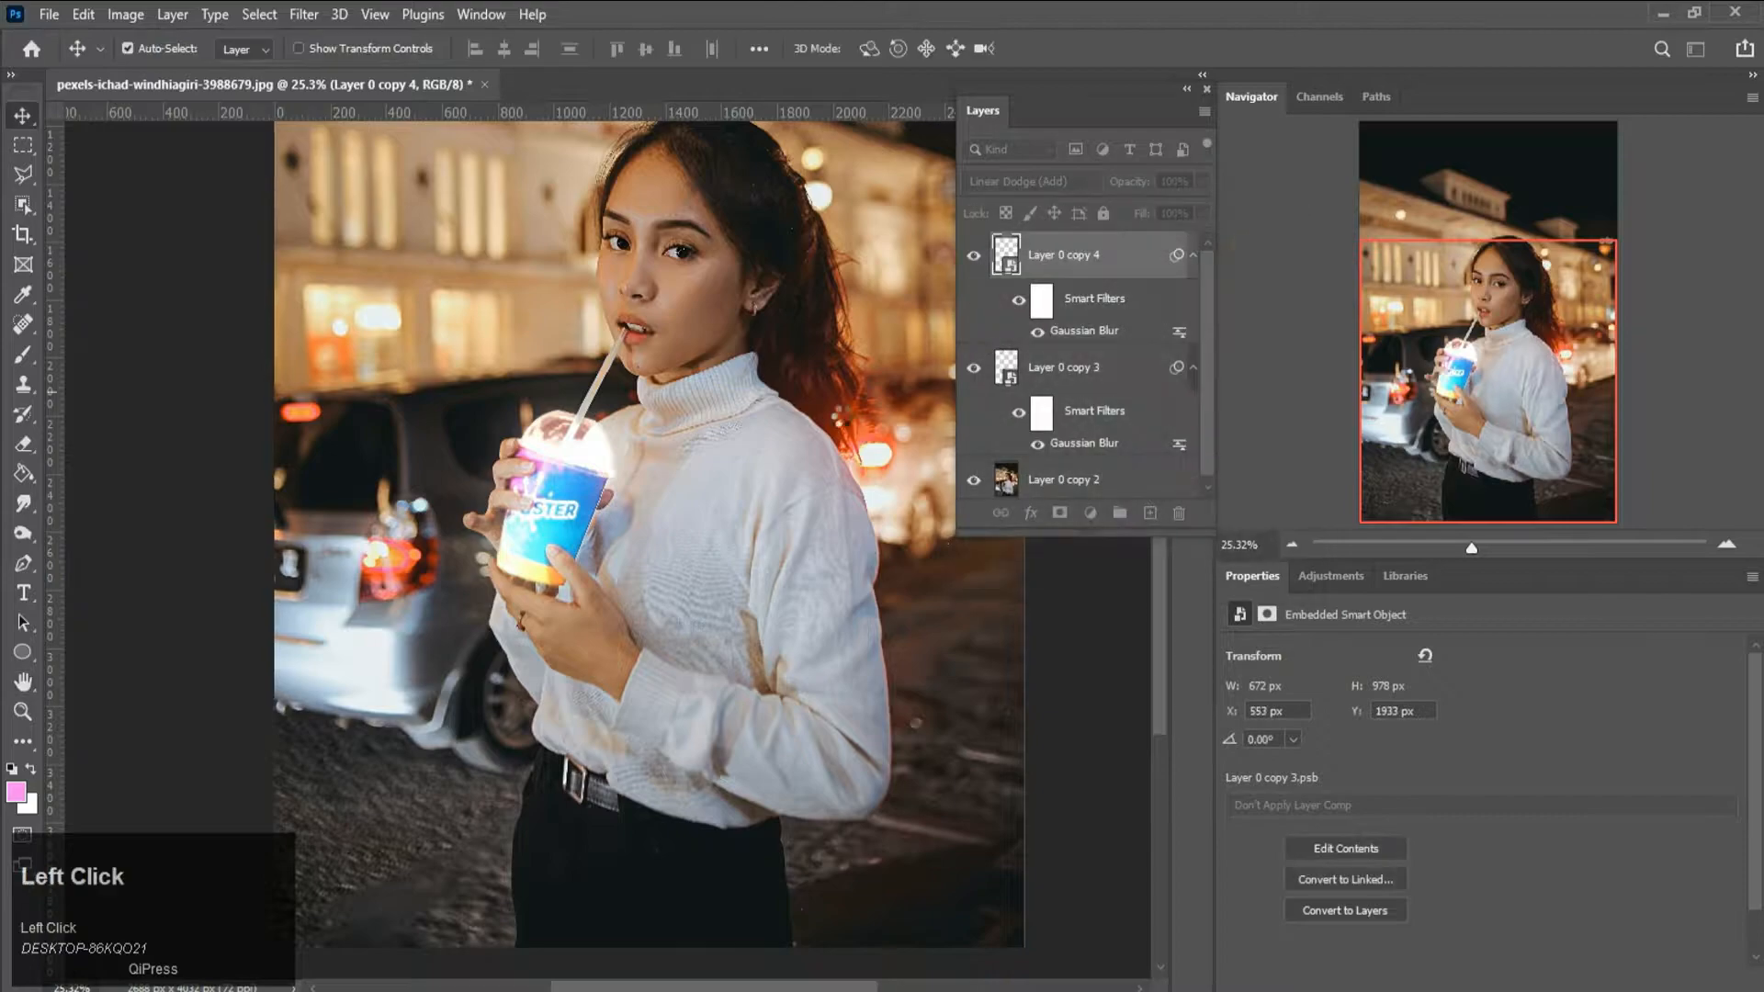
- Duplicate the top glowing cup layer and set the copy's Gaussian Blur radius to 250 pixels
{"action": "scroll", "coordinate": [656, 443], "scroll_direction": "down", "scroll_amount": 2}
{"action": "scroll", "coordinate": [656, 443], "scroll_direction": "up", "scroll_amount": 2}
{"action": "scroll", "coordinate": [656, 442], "scroll_direction": "down", "scroll_amount": 2}
{"action": "key", "text": "ctrl+j"}
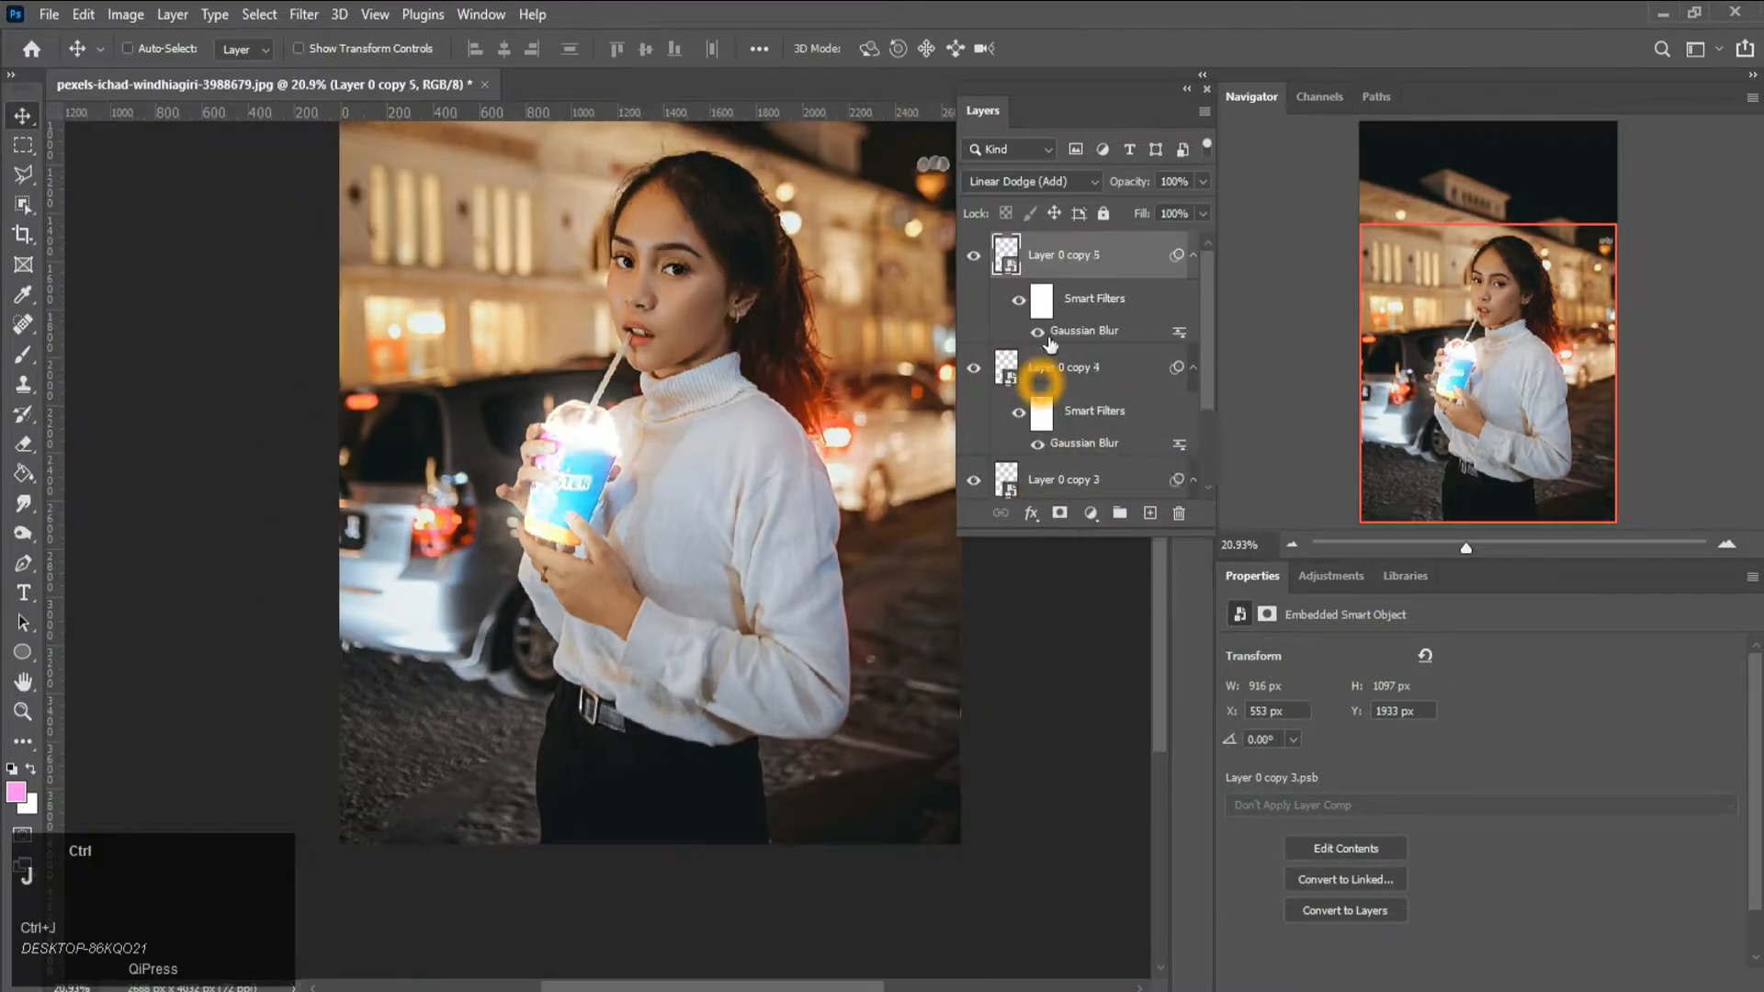
{"action": "double_click", "coordinate": [1087, 332]}
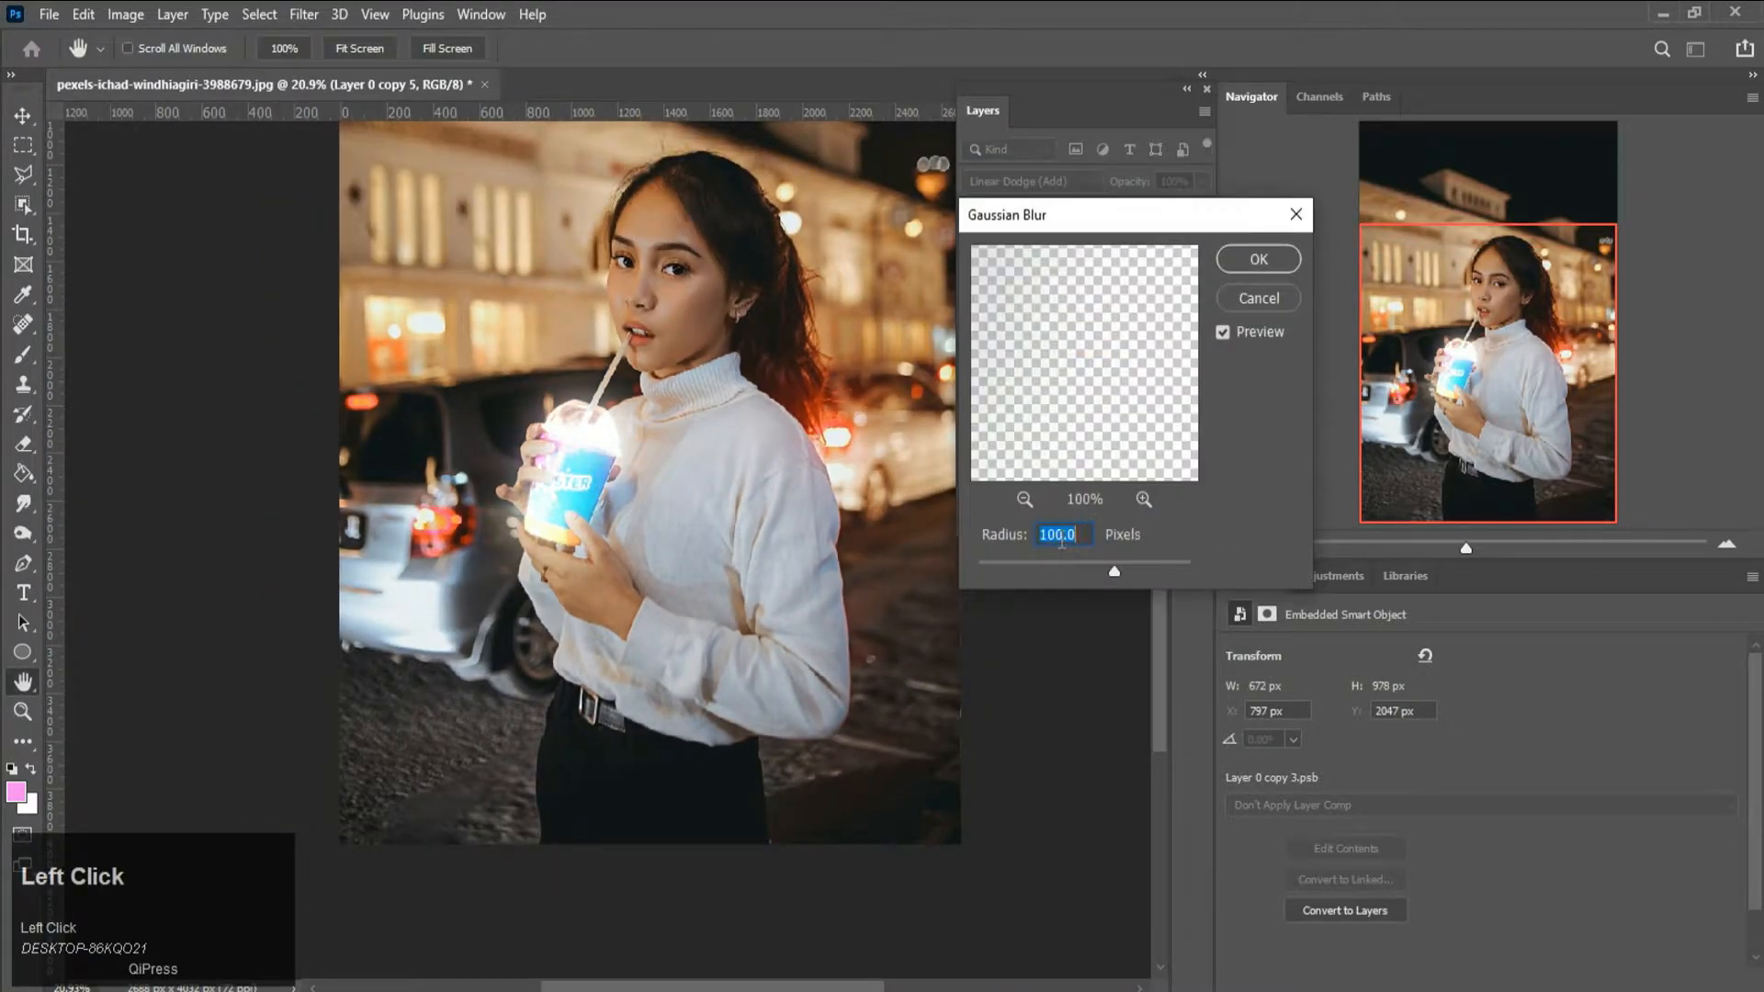
{"action": "type", "text": "250"}
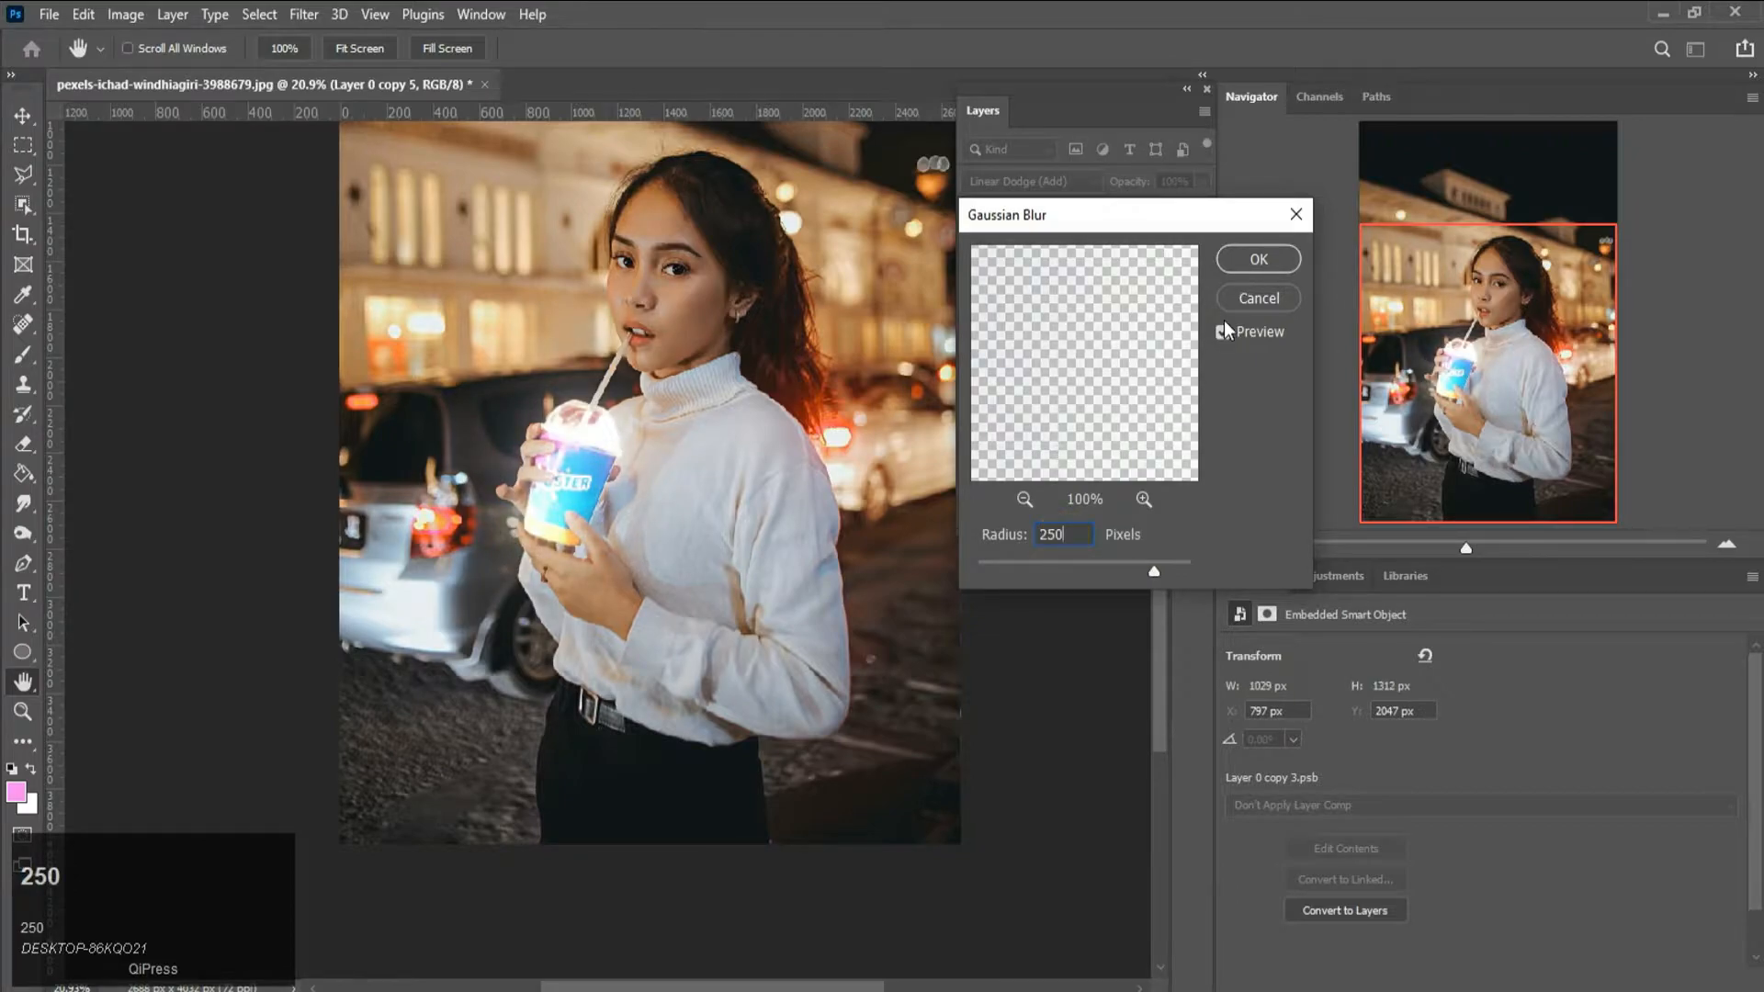
{"action": "left_click", "coordinate": [1223, 332]}
{"action": "left_click", "coordinate": [1223, 331]}
{"action": "left_click", "coordinate": [1258, 259]}
{"action": "key", "text": "space"}
- Group the three blurred cup glow layers together
{"action": "scroll", "coordinate": [1105, 384], "scroll_direction": "down", "scroll_amount": 2}
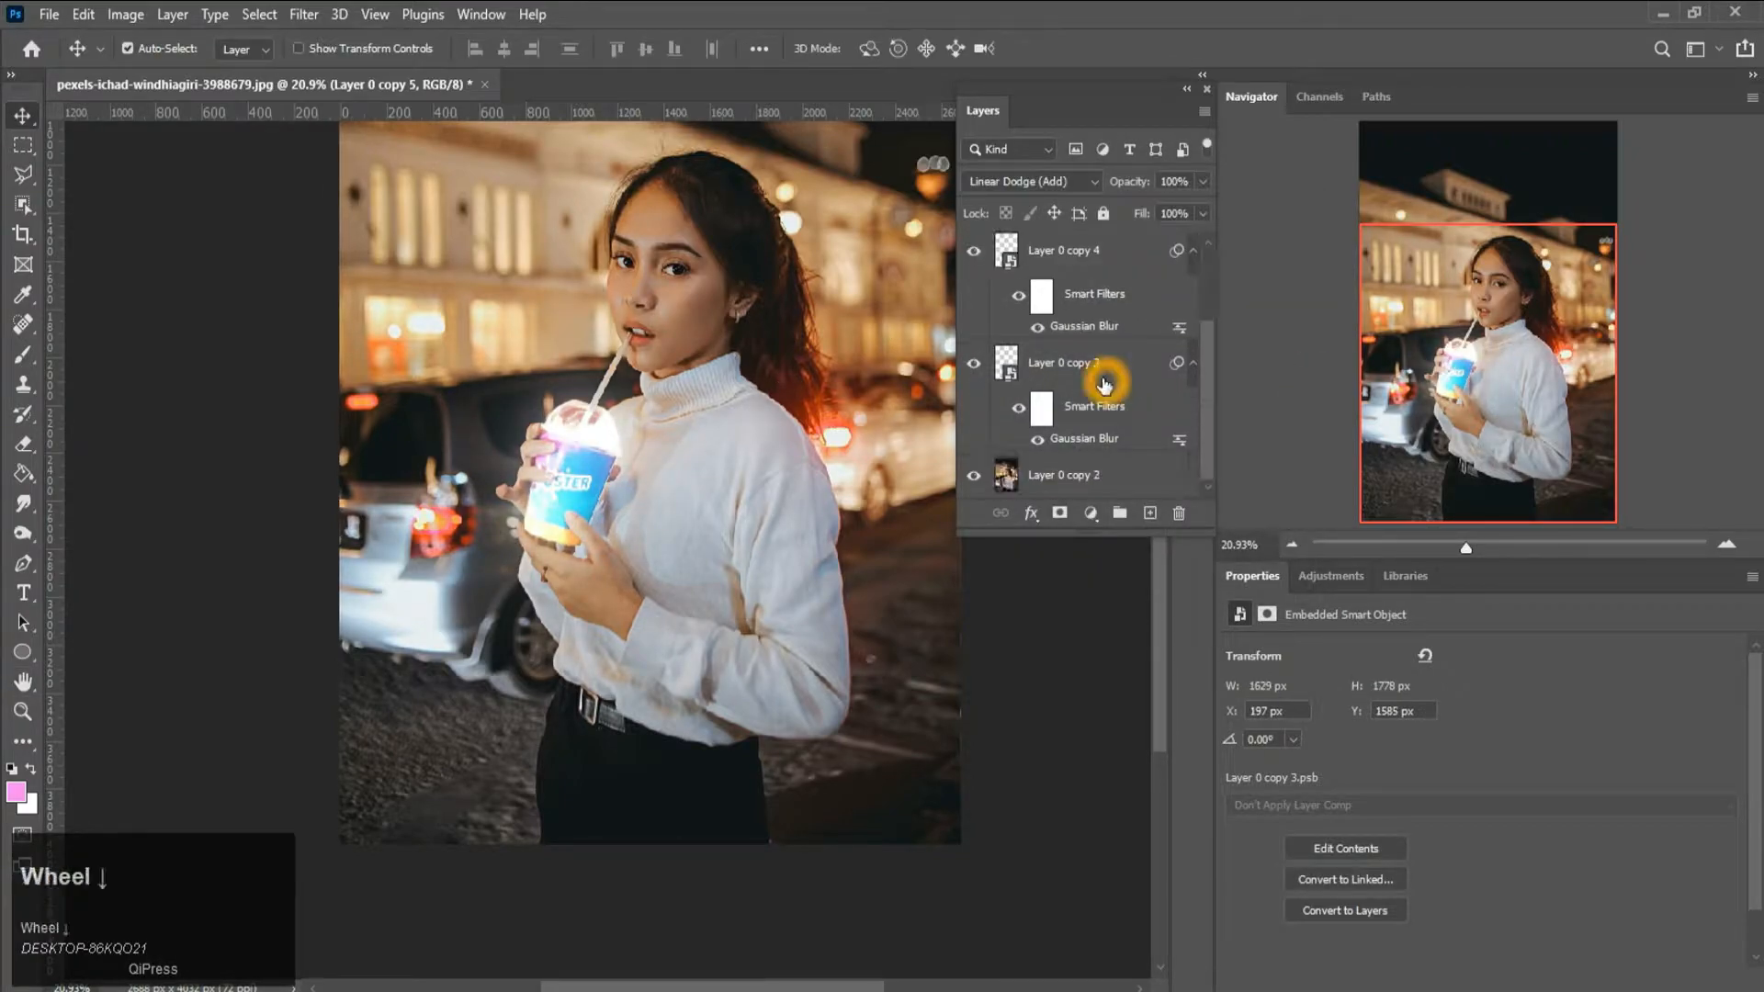
{"action": "left_click", "coordinate": [1106, 384], "text": "shift"}
{"action": "scroll", "coordinate": [1102, 384], "scroll_direction": "up", "scroll_amount": 2}
{"action": "scroll", "coordinate": [1100, 384], "scroll_direction": "down", "scroll_amount": 1}
{"action": "scroll", "coordinate": [1100, 413], "scroll_direction": "up", "scroll_amount": 1}
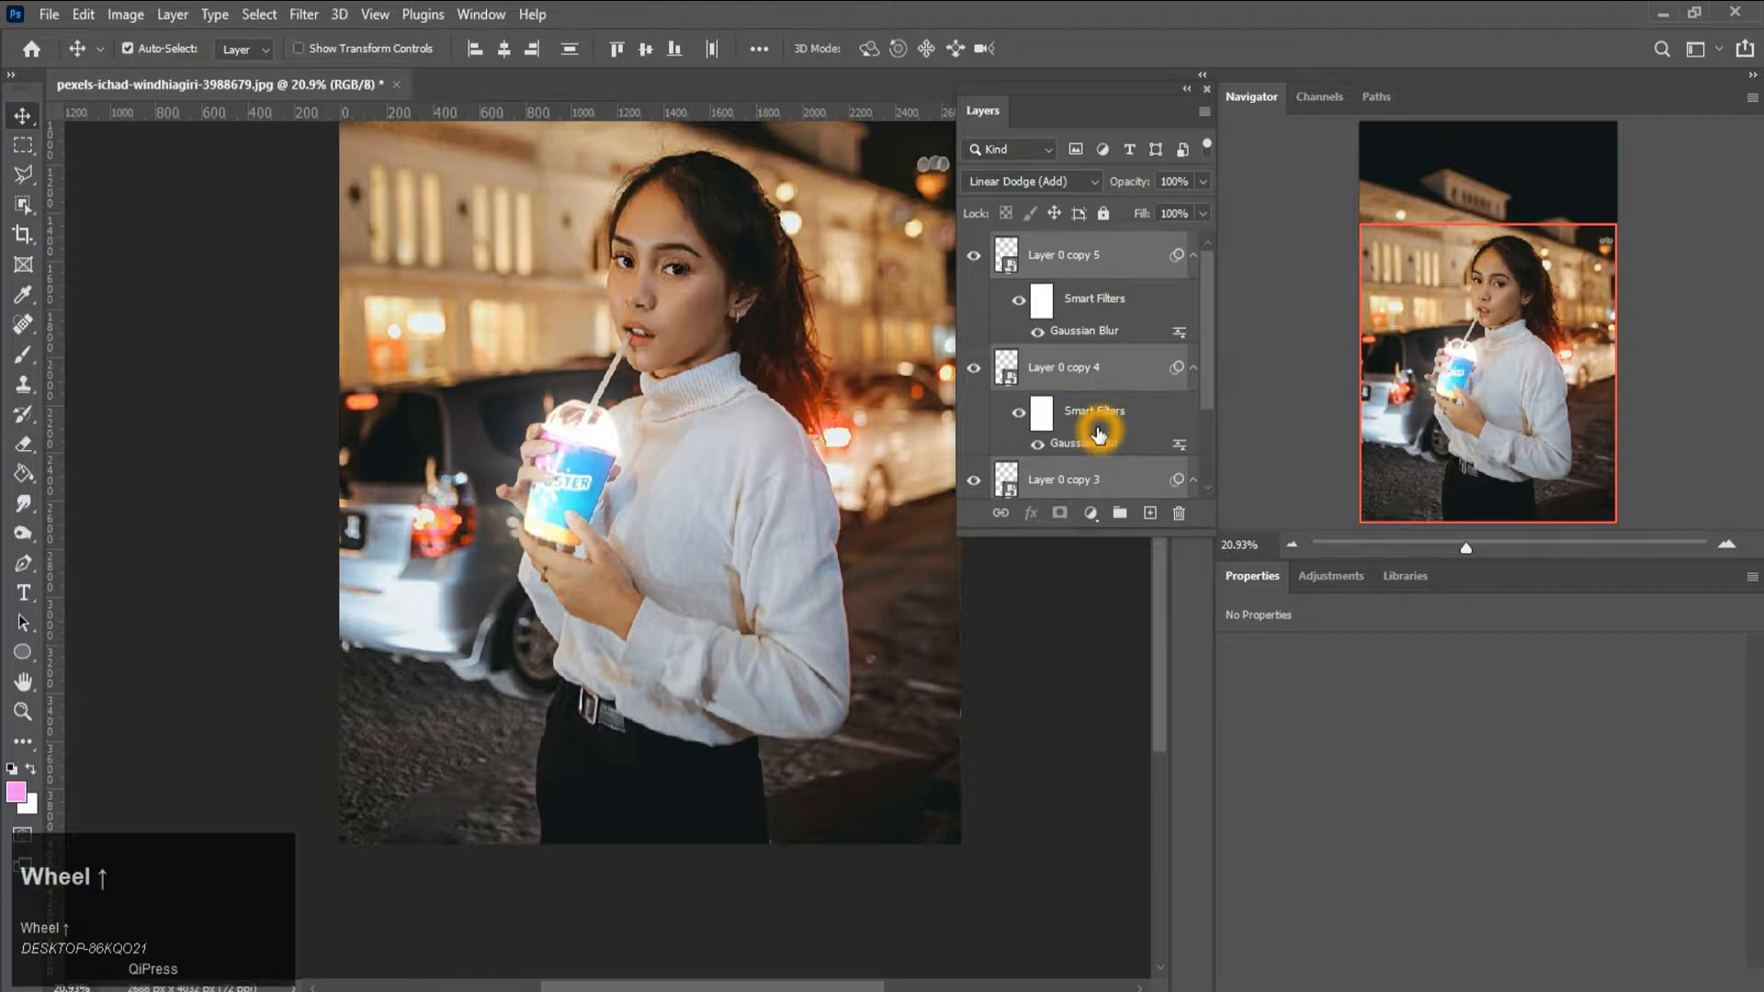
{"action": "left_click", "coordinate": [1110, 260]}
{"action": "left_click", "coordinate": [1111, 367], "text": "shift"}
{"action": "left_click", "coordinate": [1111, 480], "text": "shift"}
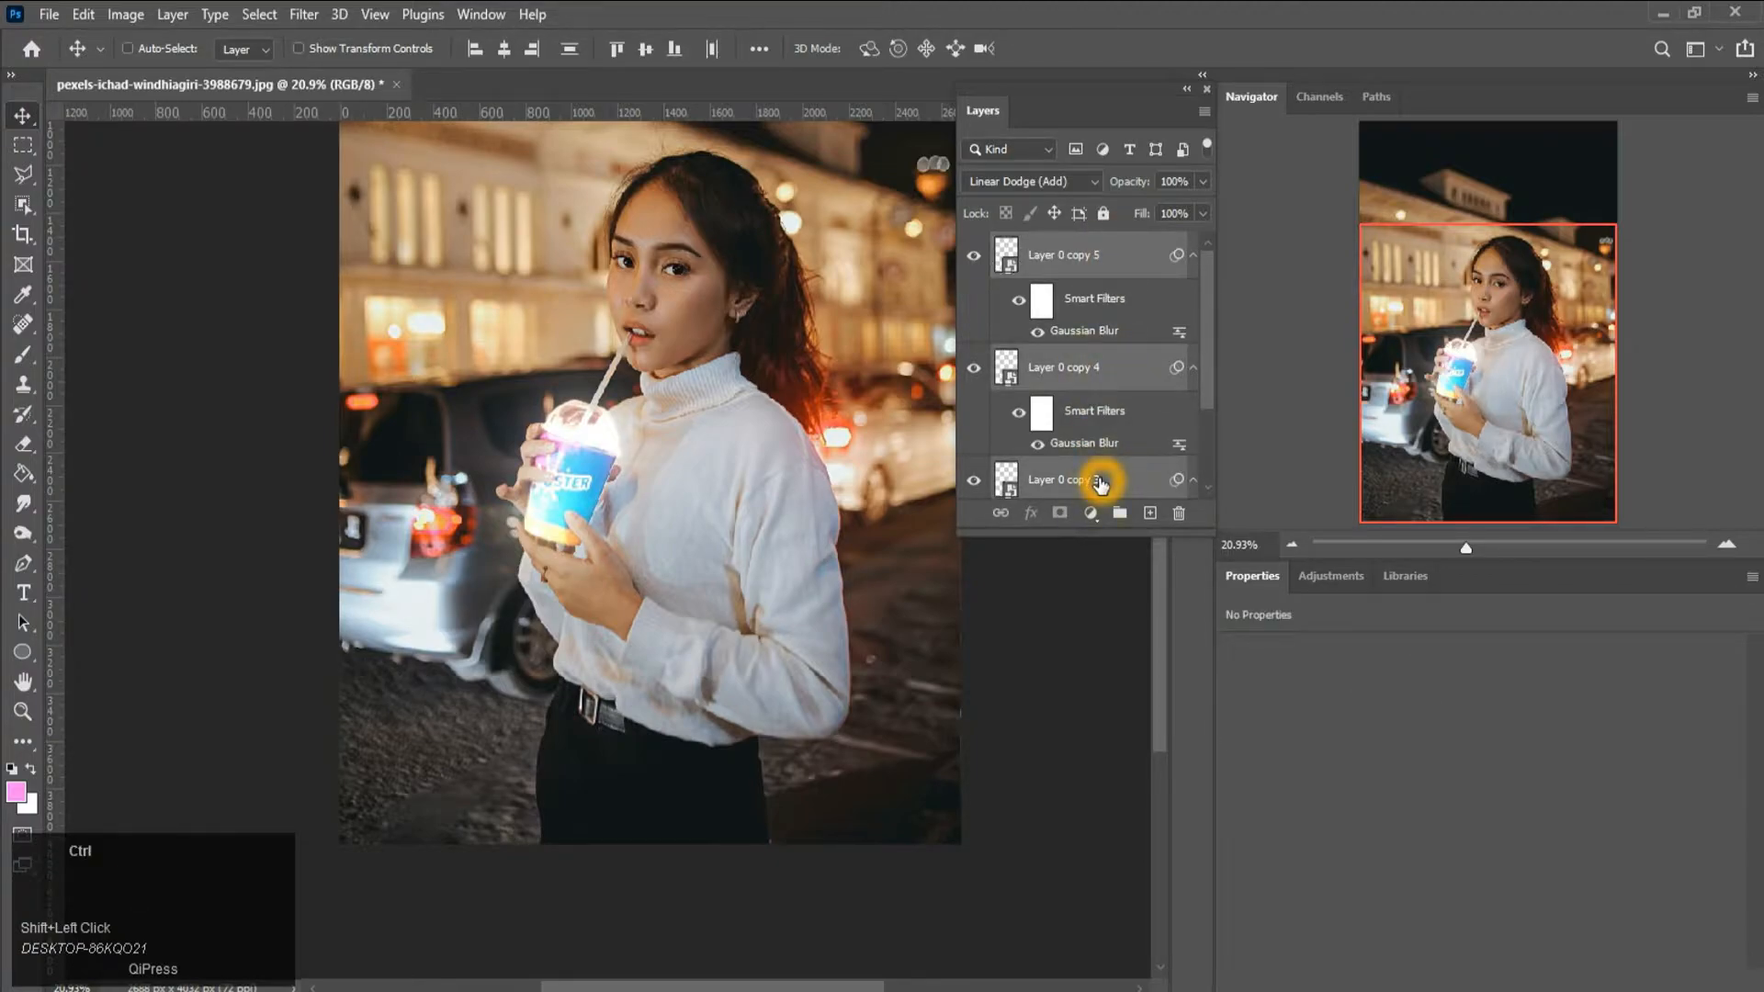
{"action": "key", "text": "ctrl+g"}
- Compare the portrait with and without the cup glow group
{"action": "left_click", "coordinate": [974, 248]}
{"action": "left_click", "coordinate": [974, 248]}
{"action": "left_click", "coordinate": [974, 248]}
{"action": "left_click", "coordinate": [974, 248]}
{"action": "left_click", "coordinate": [974, 250]}
{"action": "left_click", "coordinate": [974, 248]}
- Add a Color Lookup adjustment above the base photo layer using the NightFromDay.CUBE 3D LUT
{"action": "left_click", "coordinate": [1025, 298]}
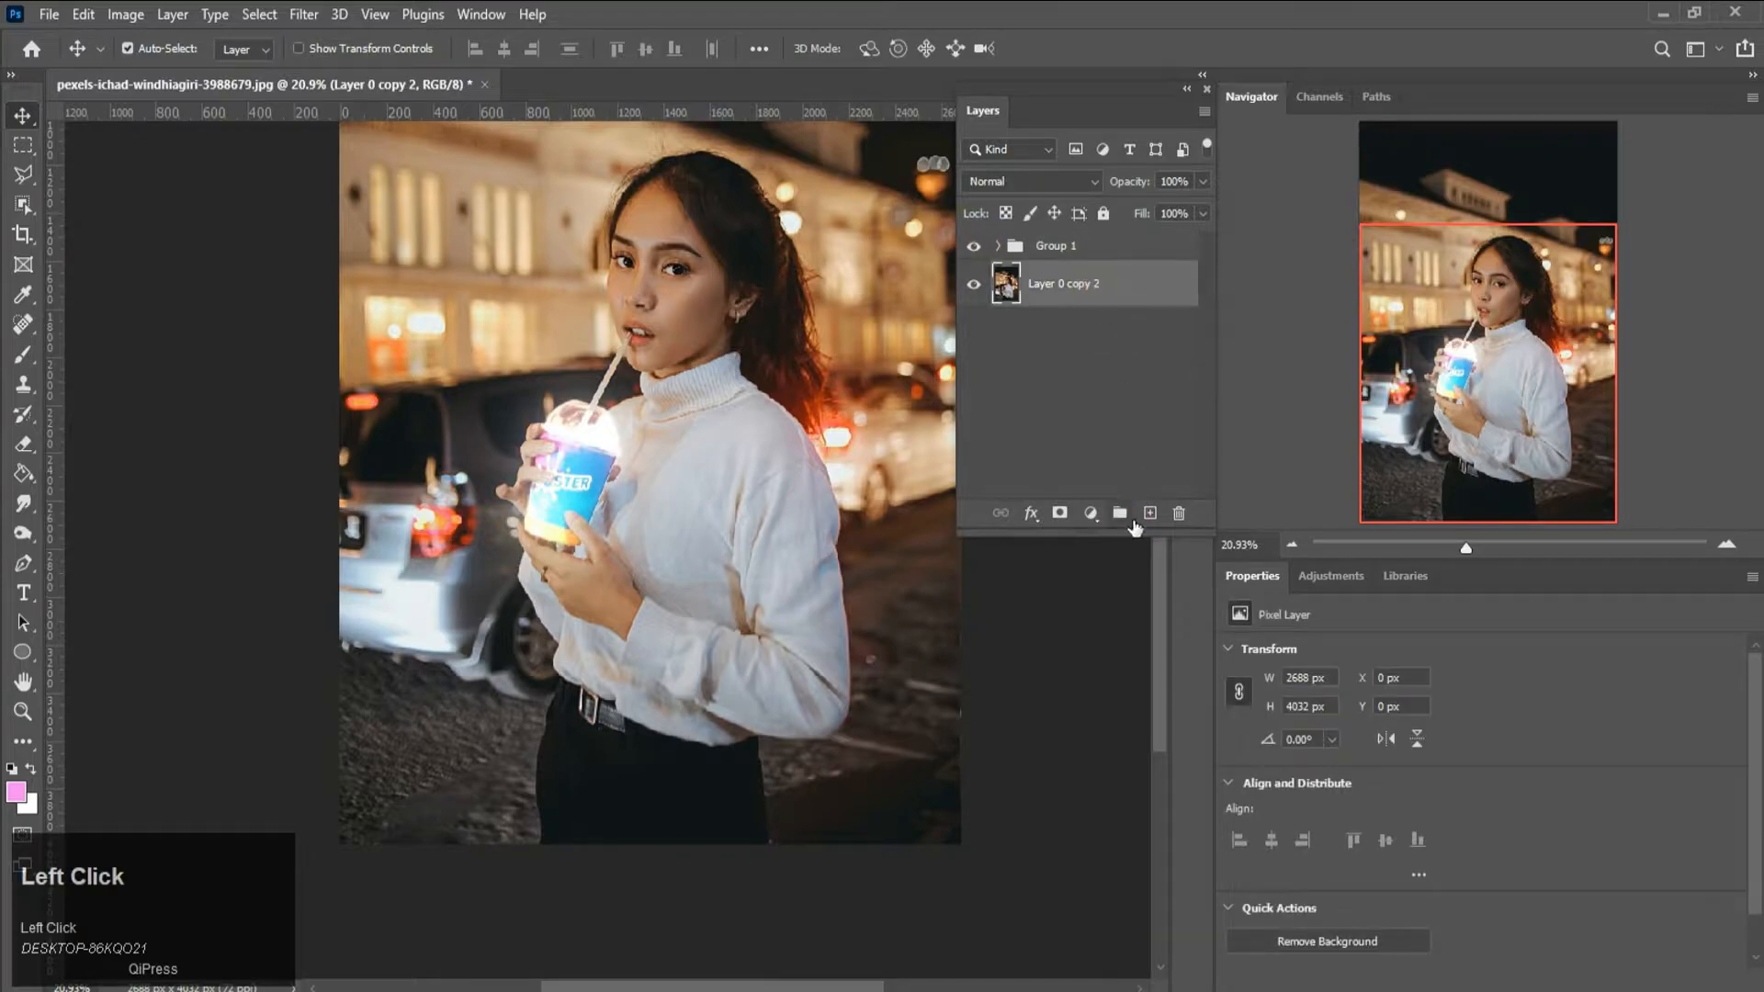
{"action": "left_click", "coordinate": [1091, 513]}
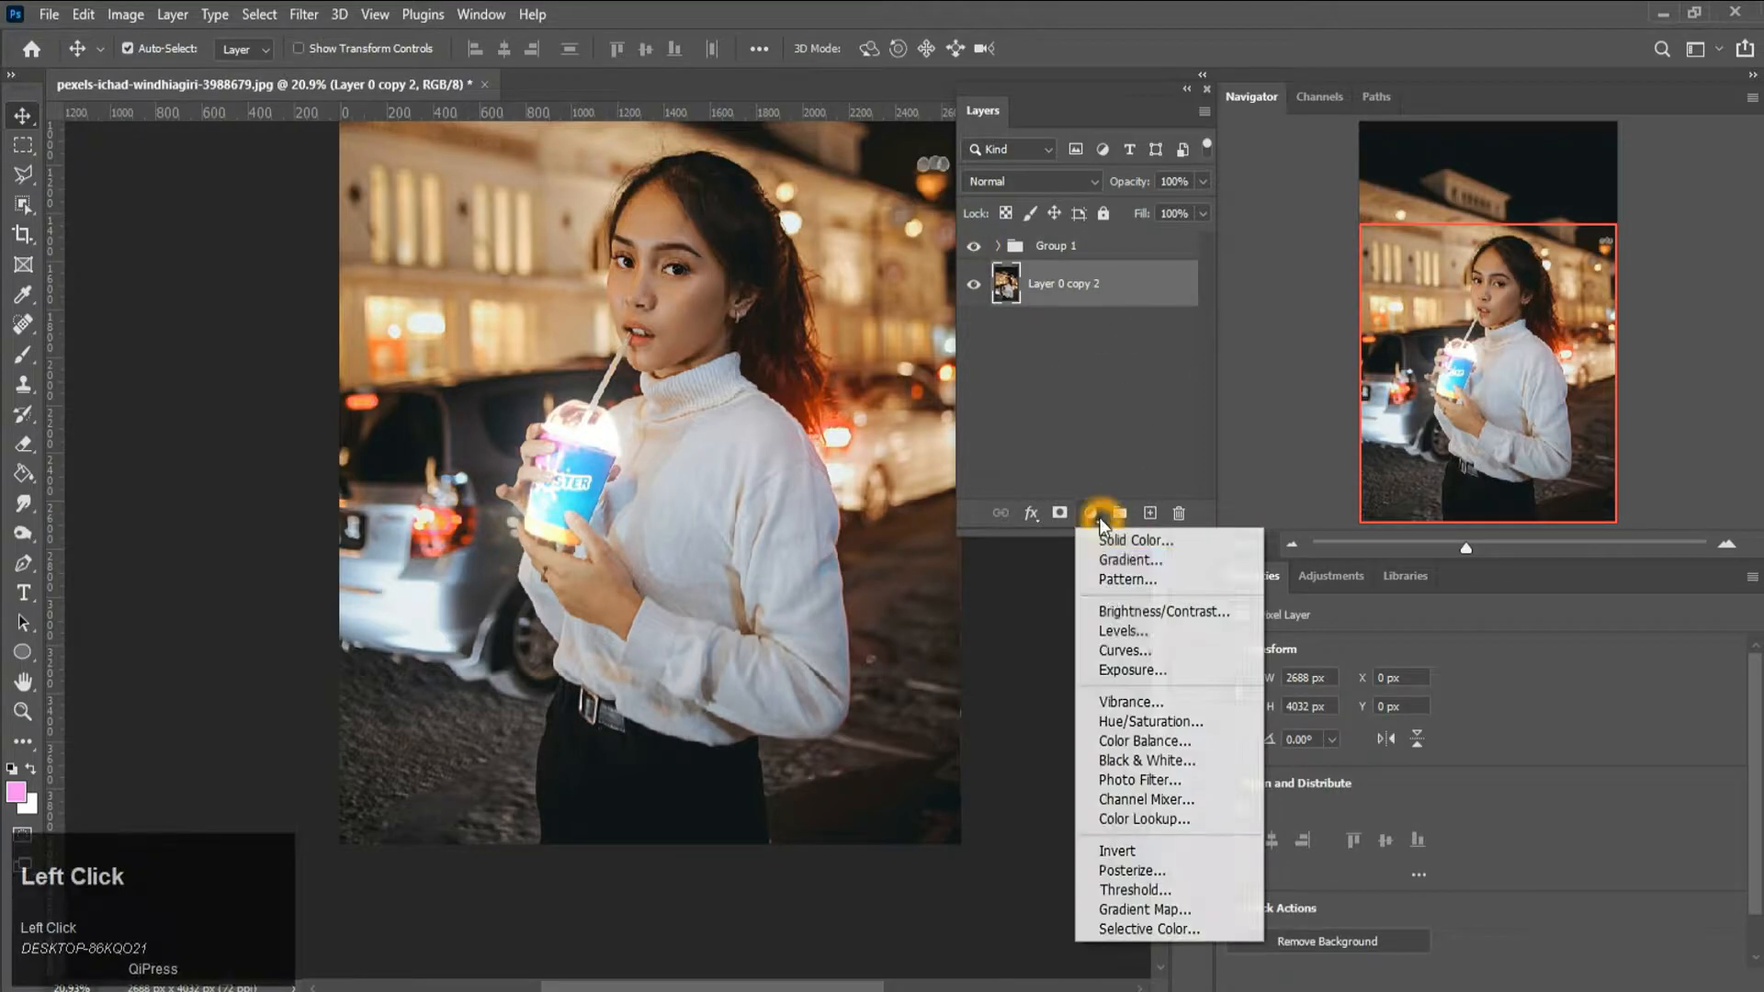
{"action": "left_click", "coordinate": [1112, 819]}
{"action": "left_click", "coordinate": [1360, 655]}
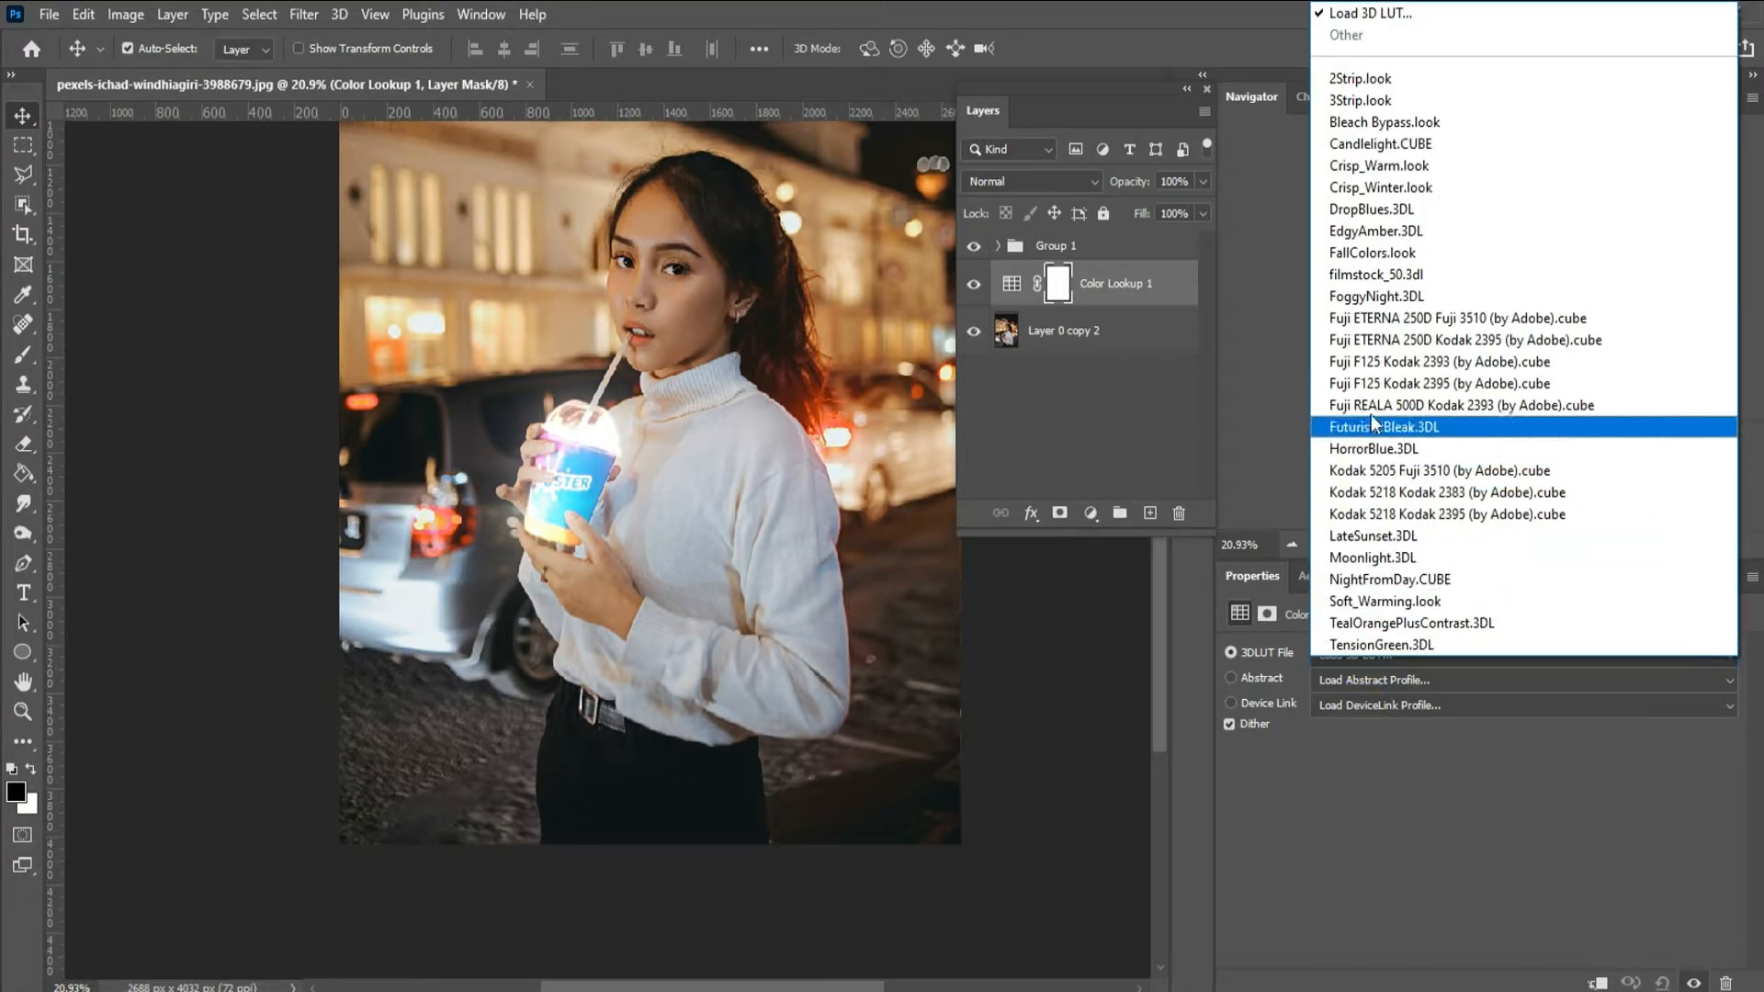
{"action": "scroll", "coordinate": [1387, 252], "scroll_direction": "down", "scroll_amount": 1}
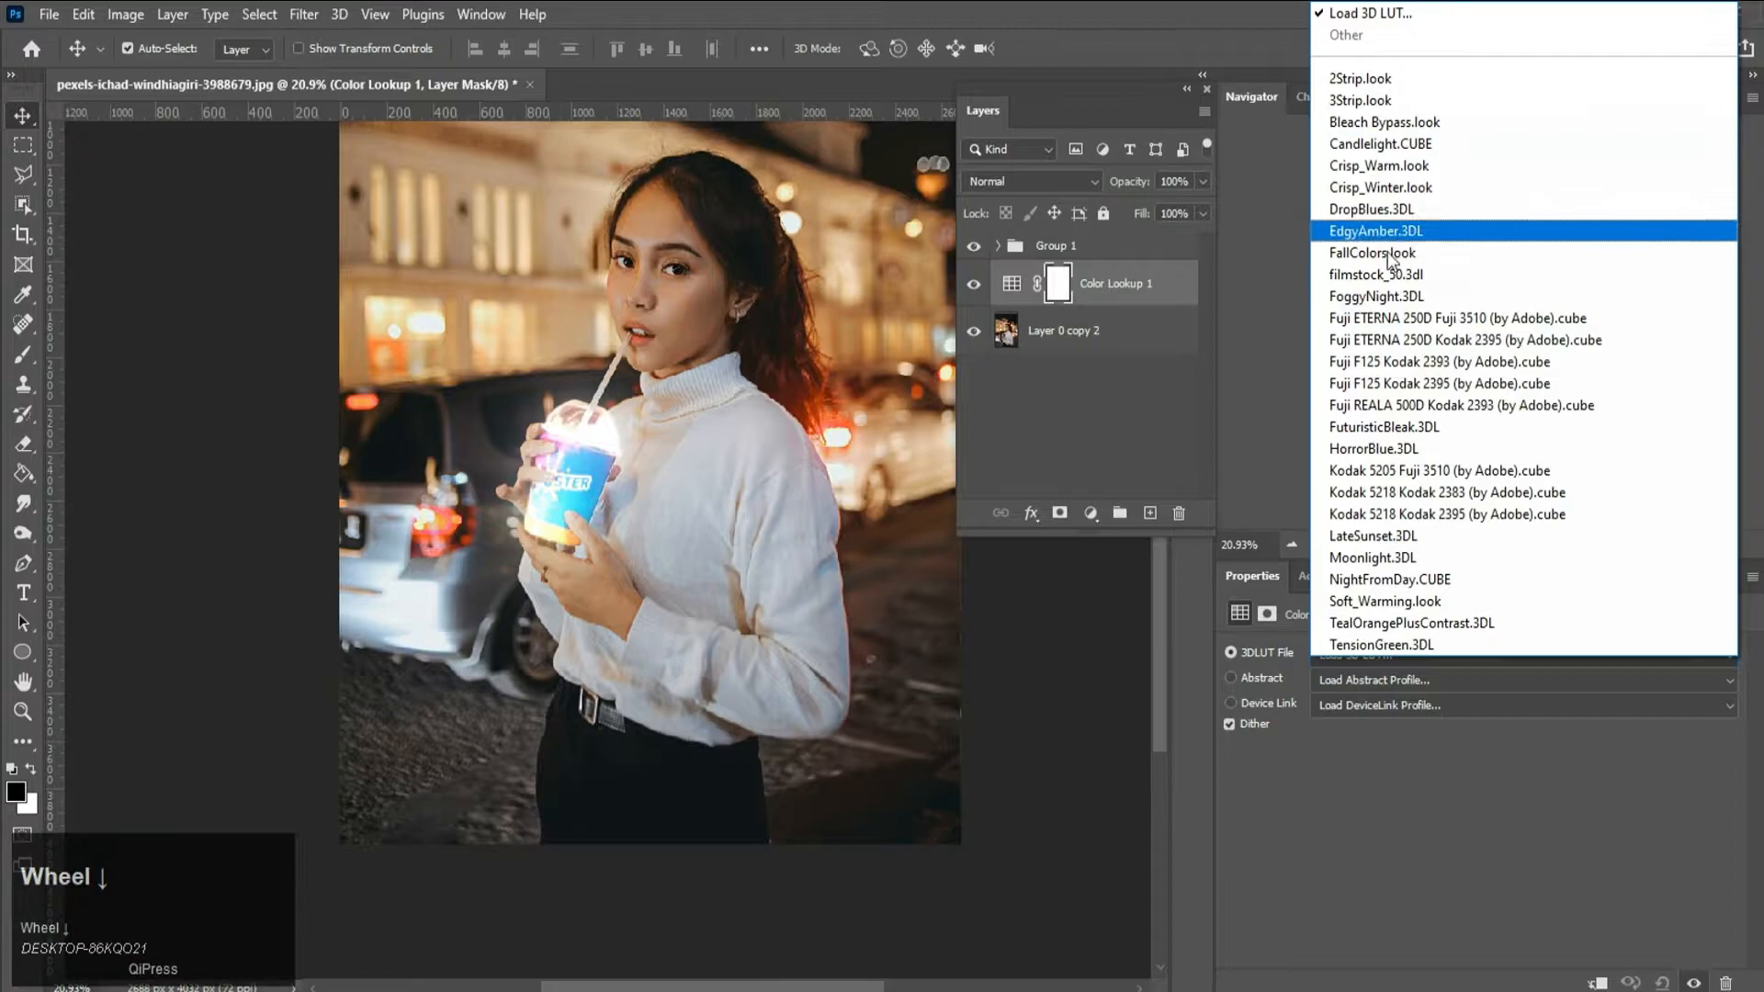
{"action": "left_click", "coordinate": [1410, 583]}
{"action": "scroll", "coordinate": [749, 363], "scroll_direction": "down", "scroll_amount": 1}
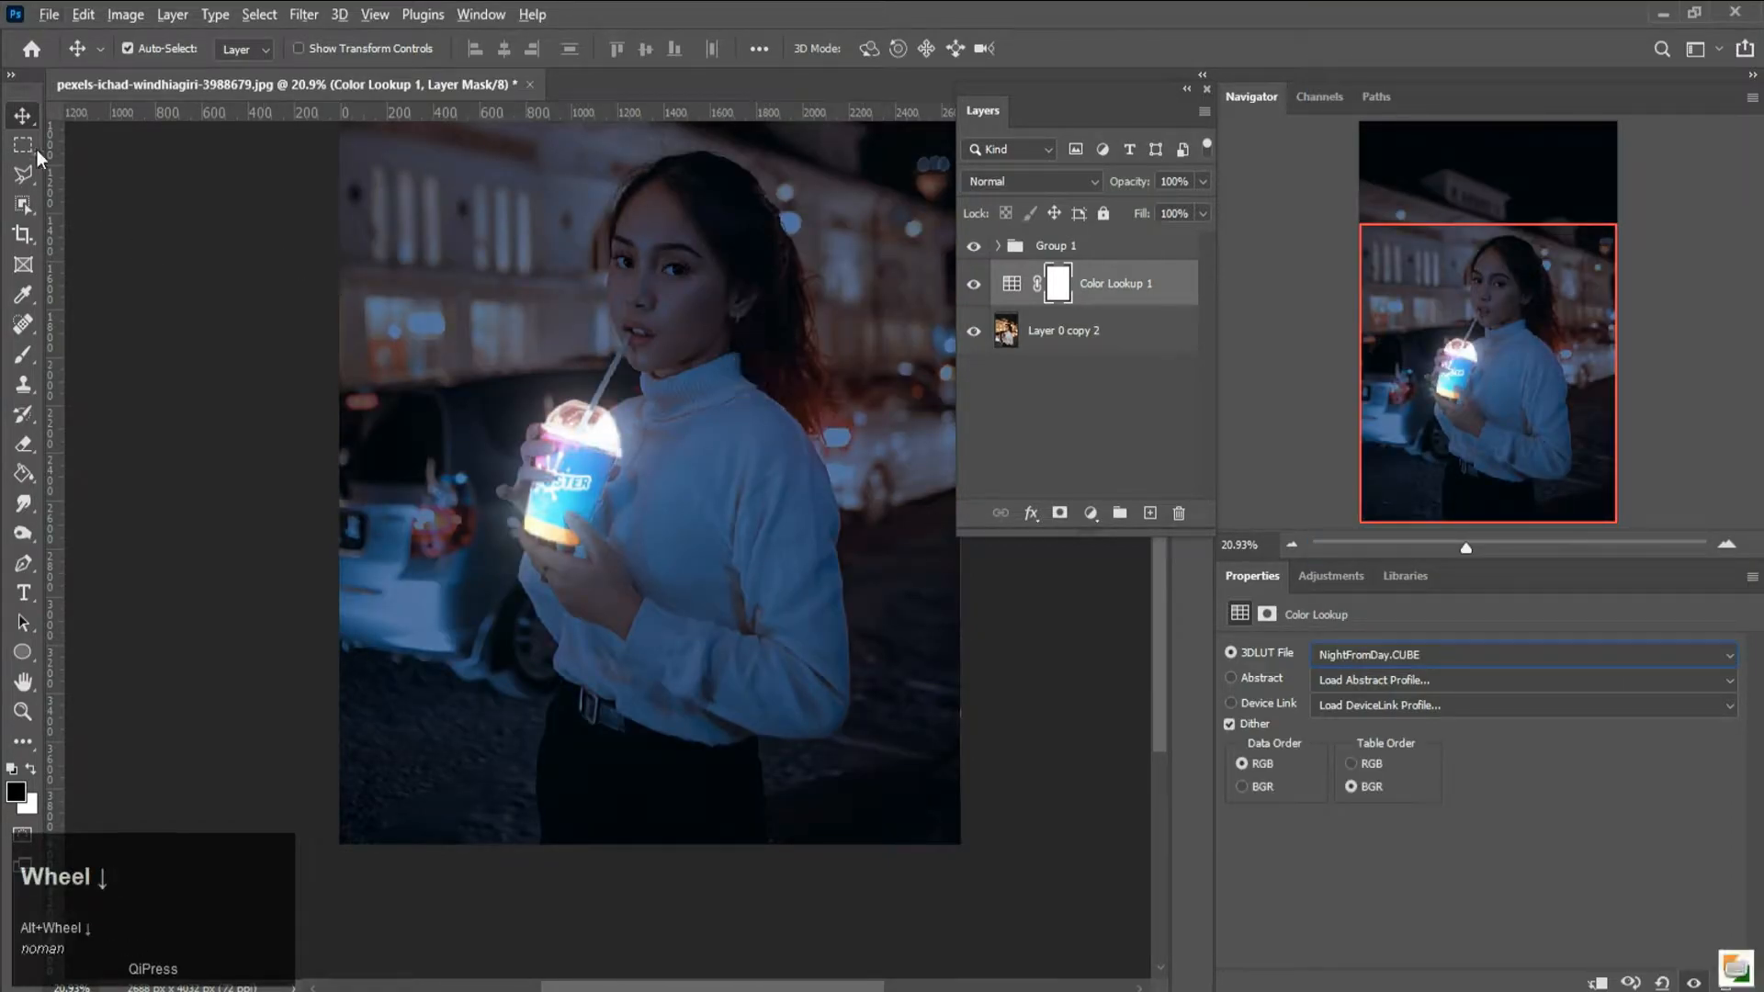
- Add a Brightness/Contrast adjustment directly above the base photo with contrast 100 and brightness -45
{"action": "left_click", "coordinate": [953, 631]}
{"action": "scroll", "coordinate": [787, 395], "scroll_direction": "down", "scroll_amount": 1}
{"action": "scroll", "coordinate": [555, 332], "scroll_direction": "up", "scroll_amount": 1}
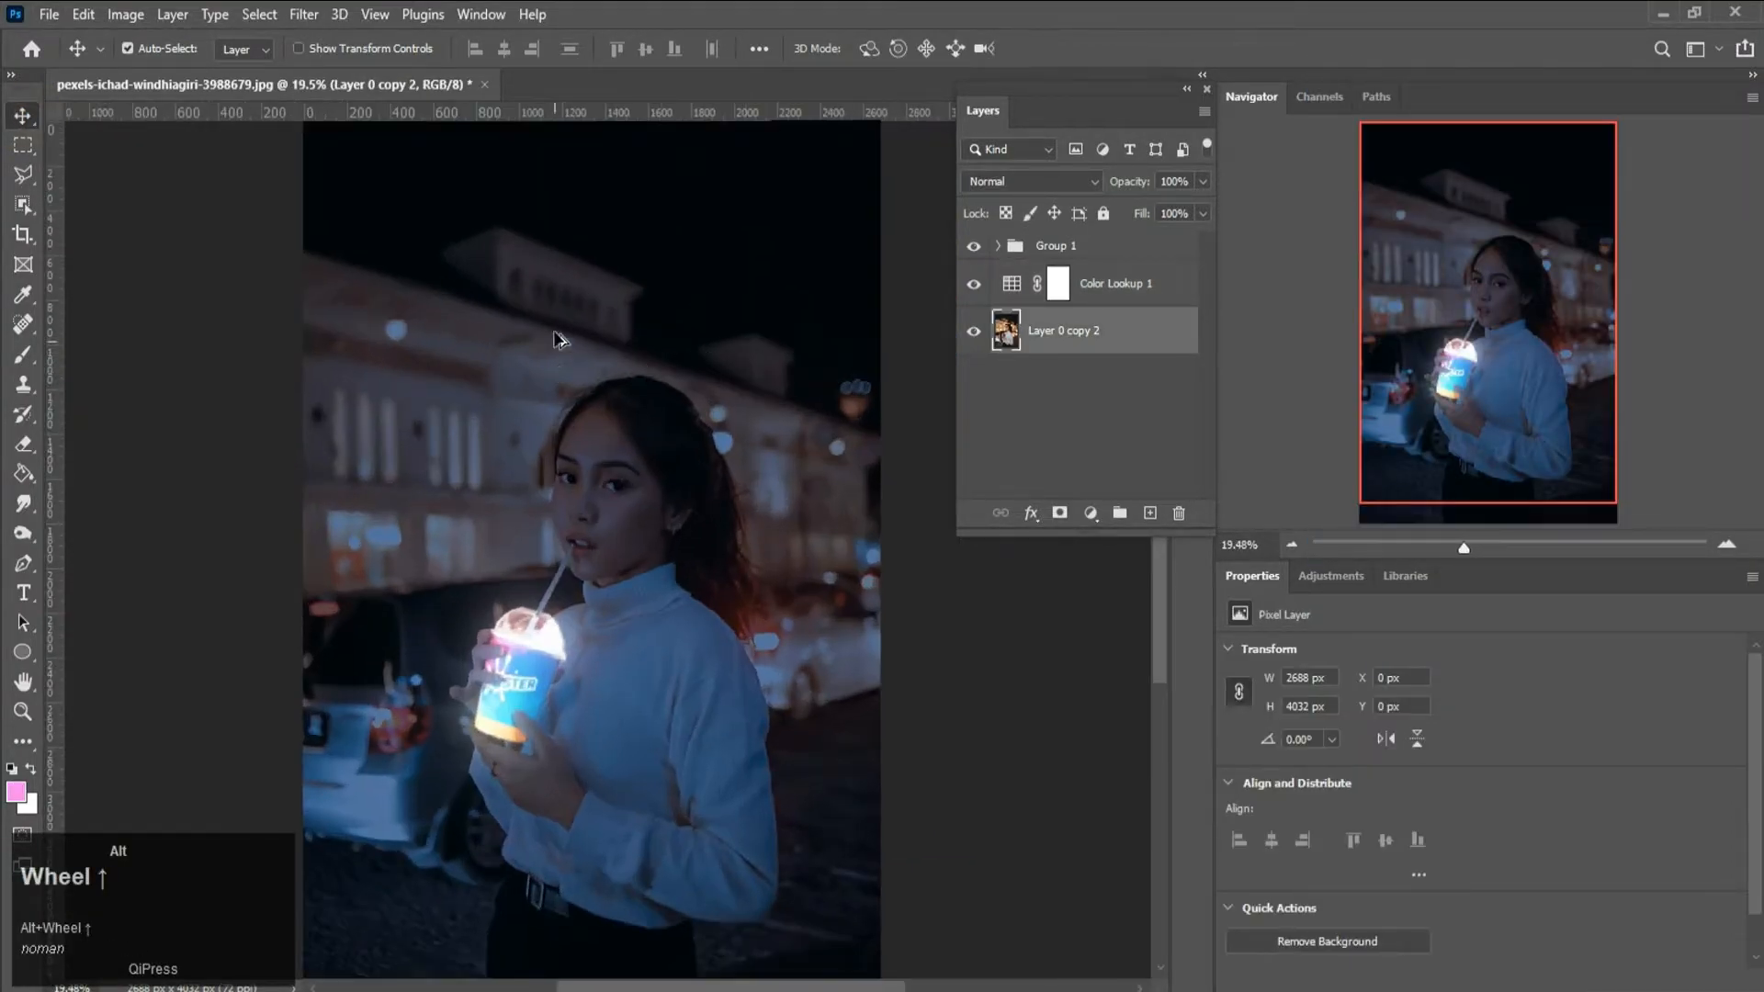
{"action": "left_click", "coordinate": [1091, 513]}
{"action": "left_click", "coordinate": [1130, 610]}
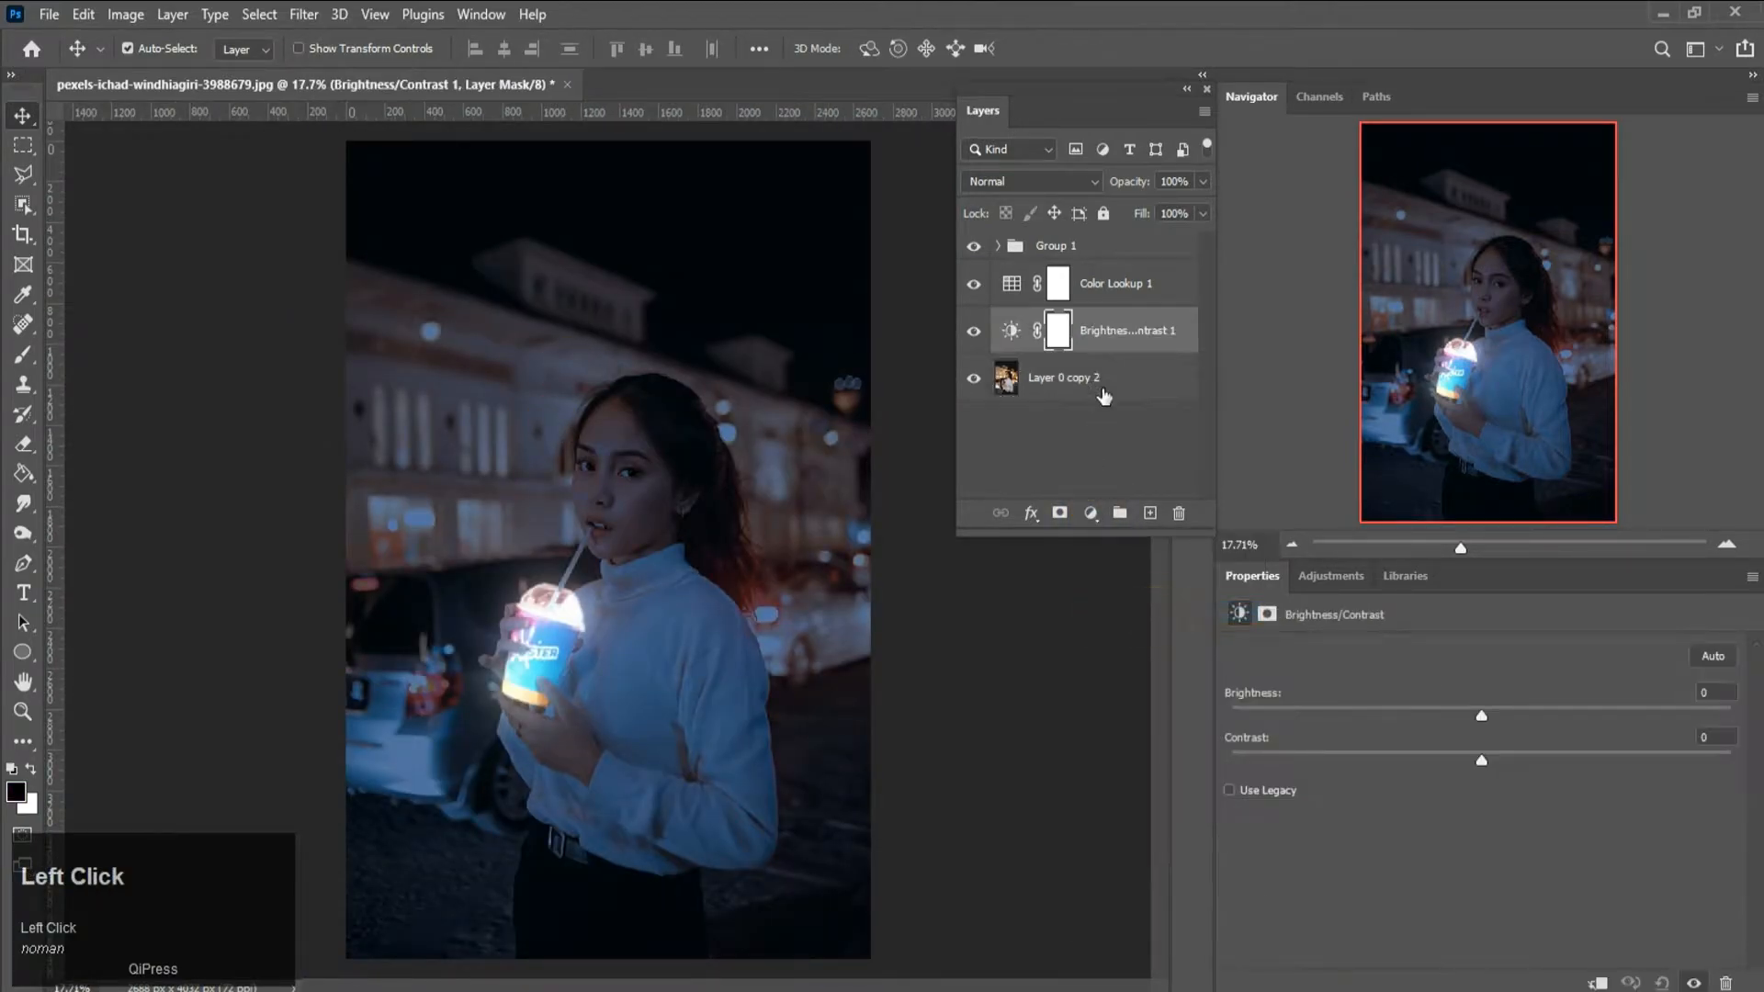
{"action": "mouse_move", "coordinate": [1708, 765]}
{"action": "left_mouse_down"}
{"action": "mouse_move", "coordinate": [1536, 739]}
{"action": "mouse_move", "coordinate": [1731, 761]}
{"action": "left_mouse_up"}
{"action": "key", "text": "space"}
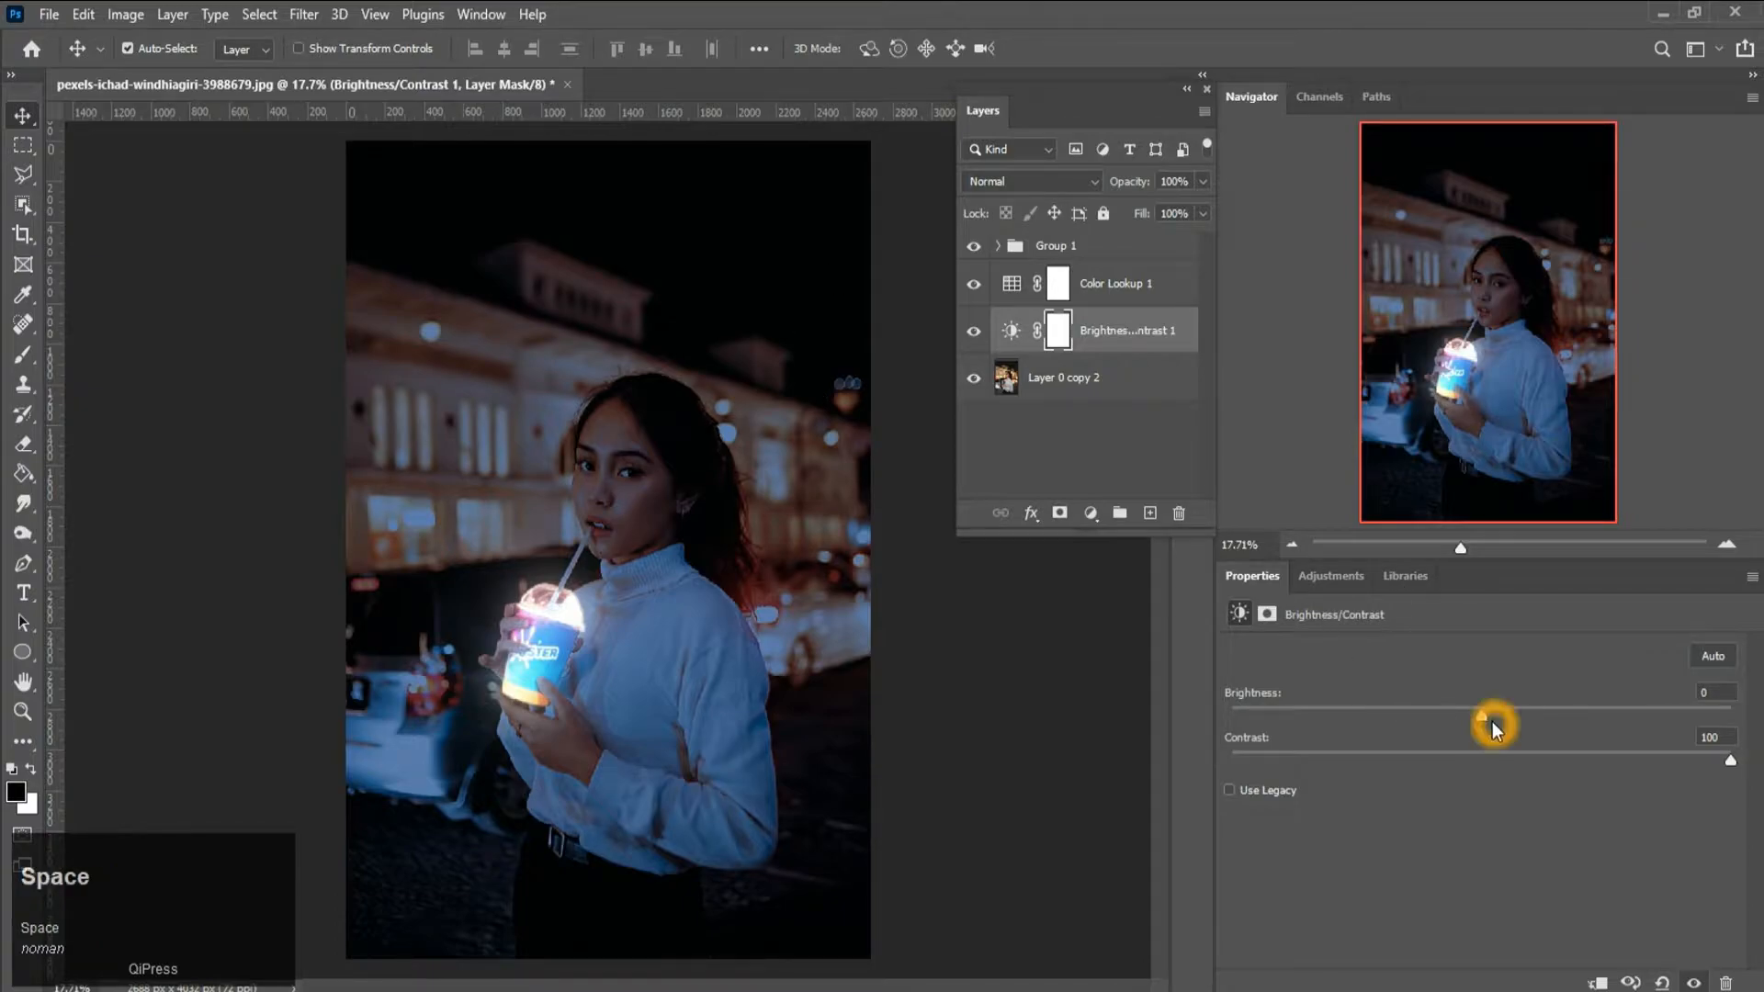
{"action": "left_click", "coordinate": [1711, 682]}
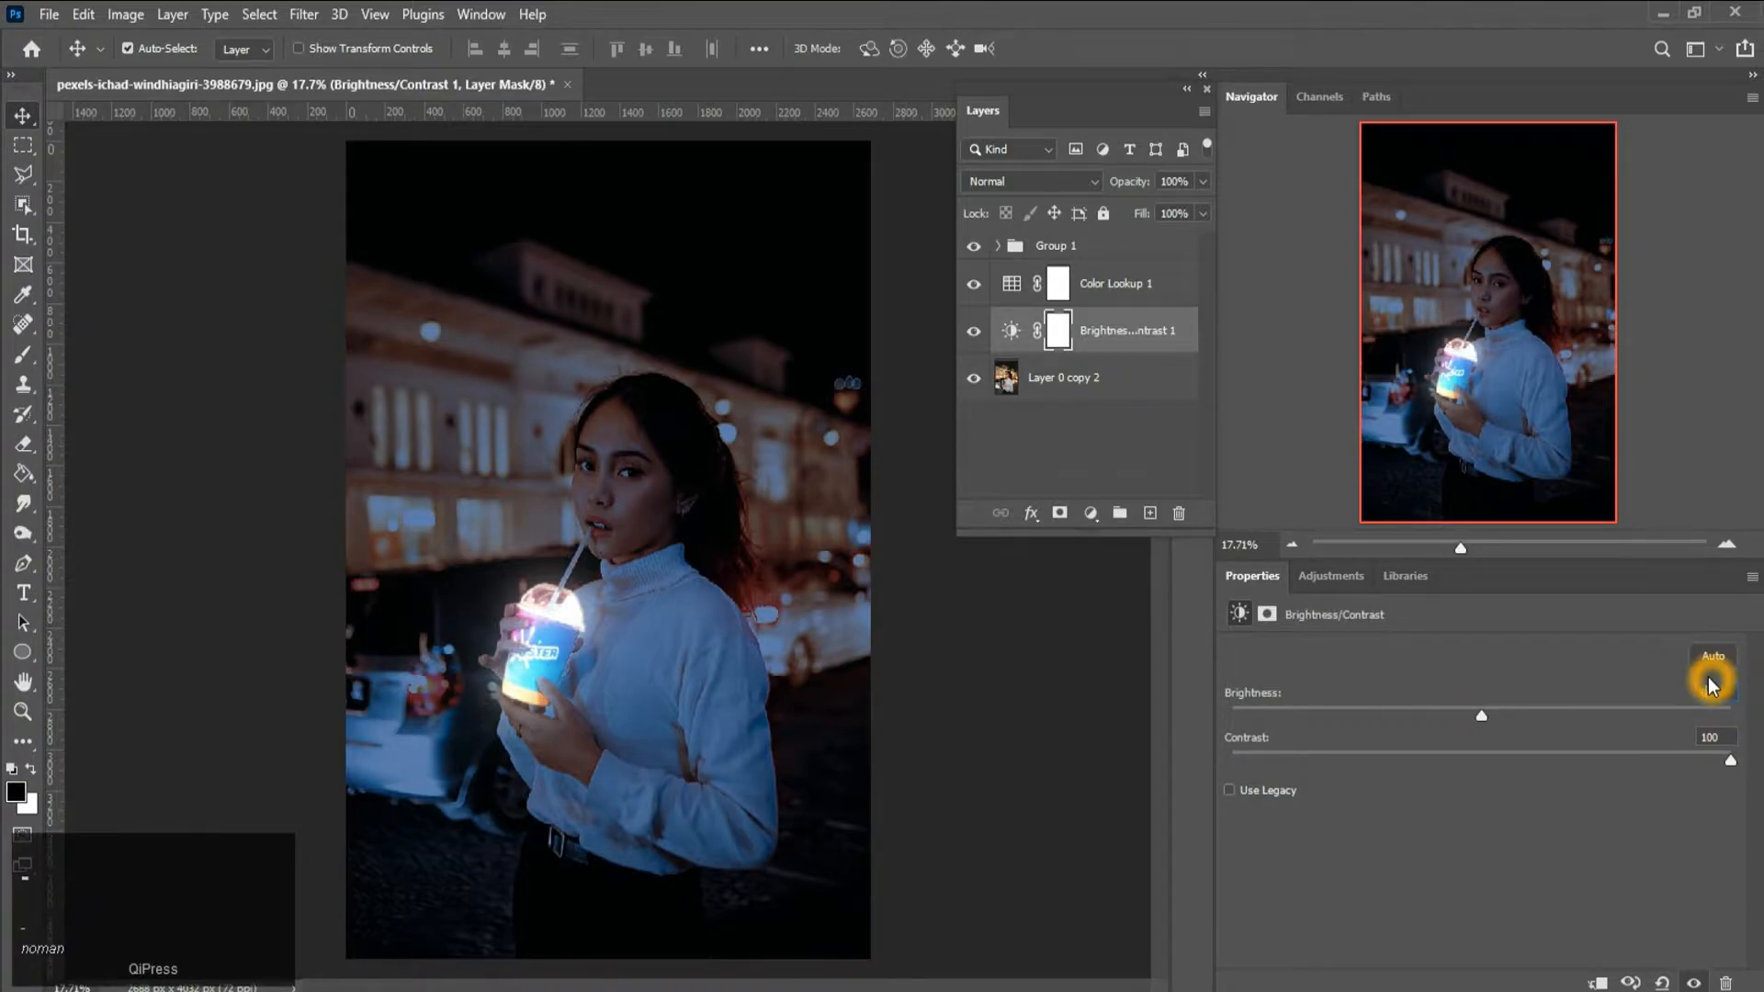
{"action": "type", "text": "-45"}
{"action": "scroll", "coordinate": [618, 500], "scroll_direction": "down", "scroll_amount": 1}
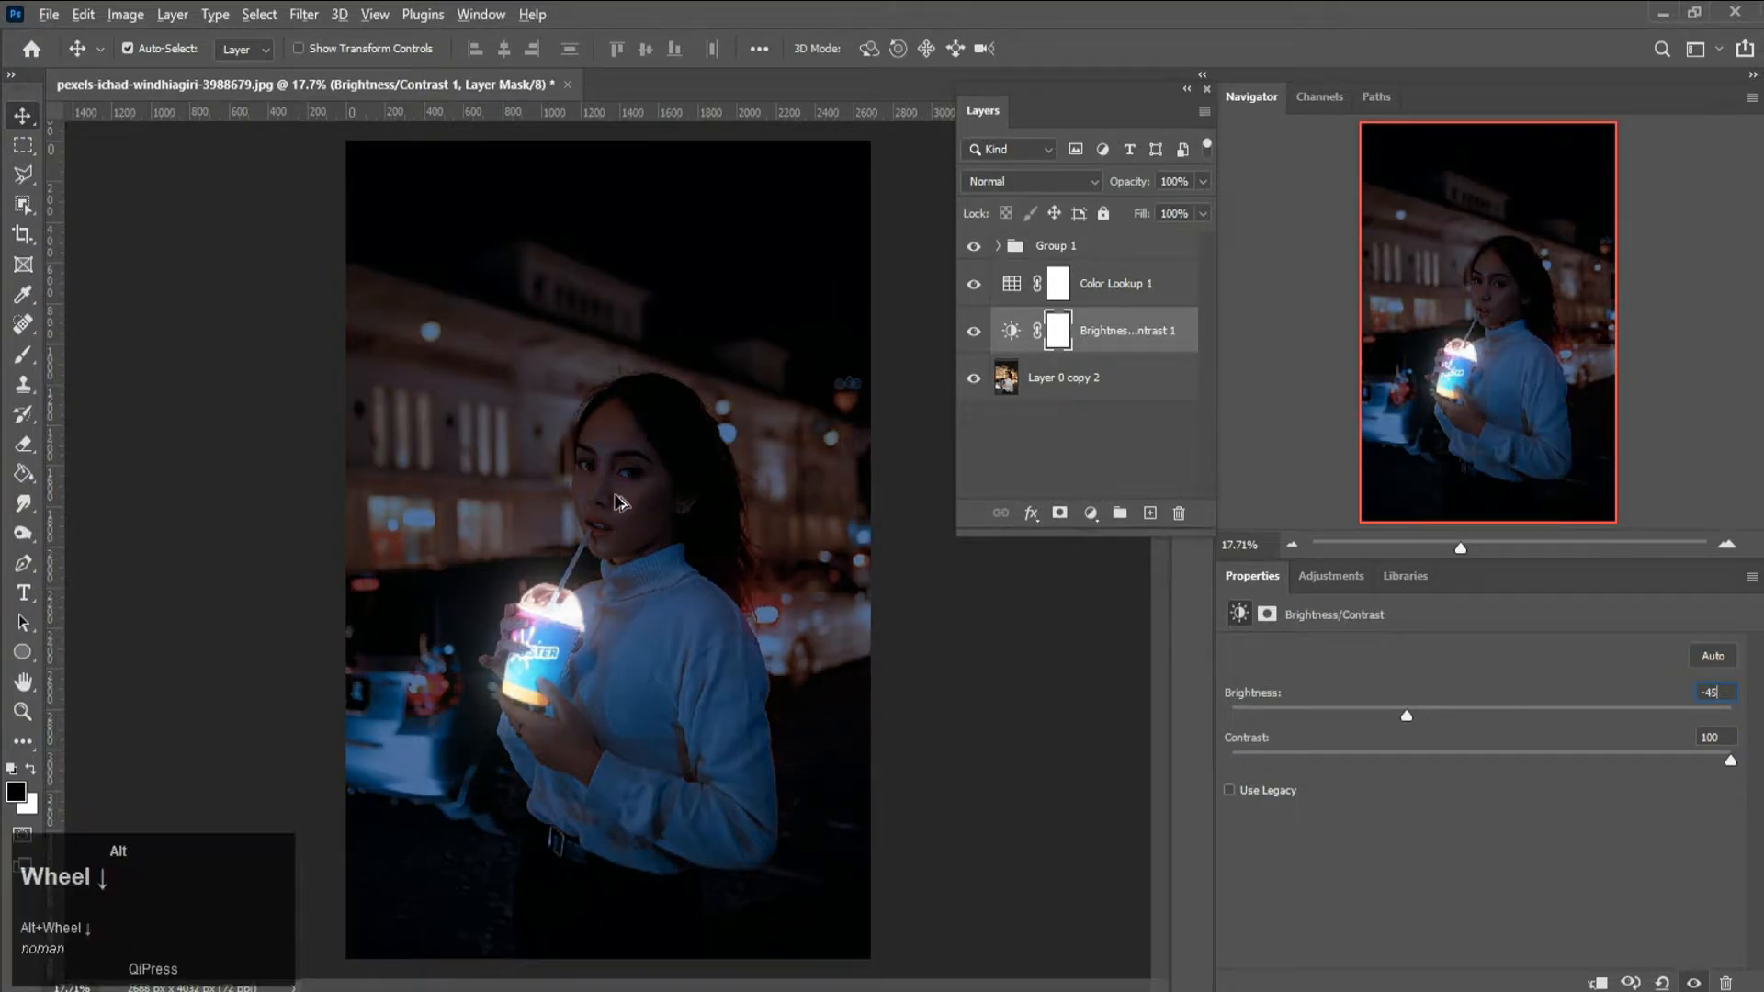
- Compare the portrait with and without the Brightness/Contrast adjustment
{"action": "left_click", "coordinate": [1056, 720]}
{"action": "scroll", "coordinate": [708, 500], "scroll_direction": "down", "scroll_amount": 4}
{"action": "scroll", "coordinate": [701, 582], "scroll_direction": "up", "scroll_amount": 3}
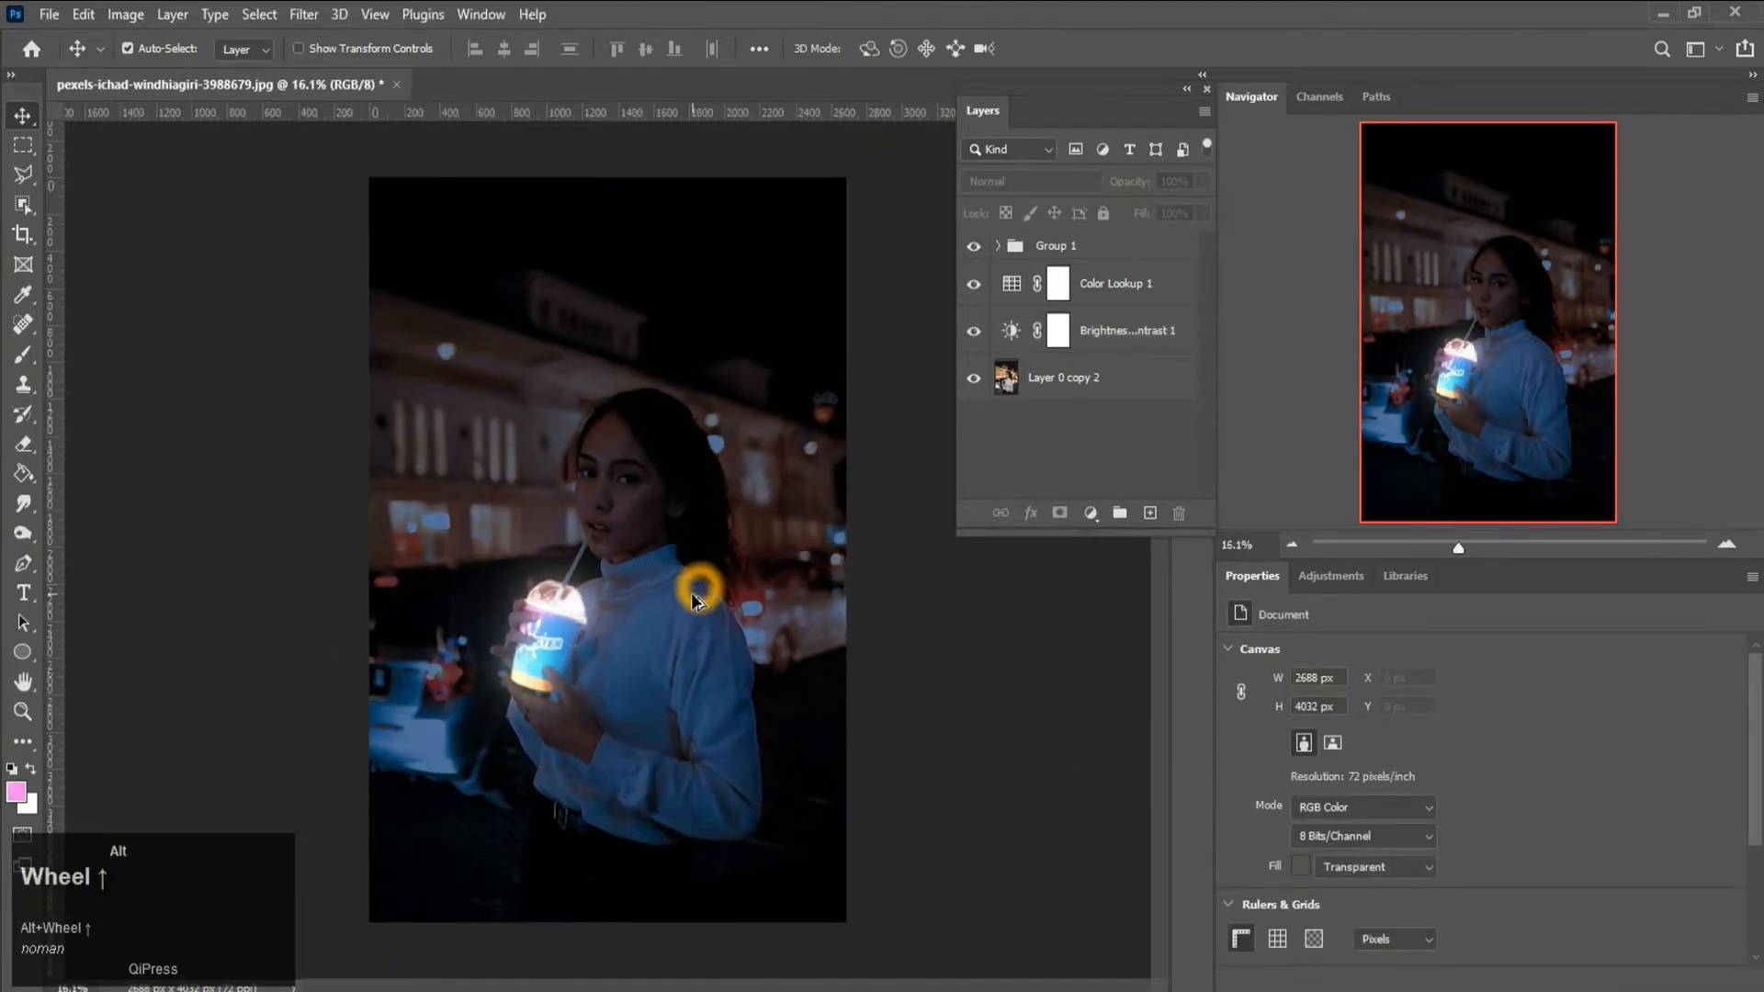
{"action": "left_click", "coordinate": [974, 331]}
{"action": "left_click", "coordinate": [974, 331]}
{"action": "left_click", "coordinate": [974, 331]}
{"action": "left_click", "coordinate": [974, 331]}
{"action": "key", "text": "space"}
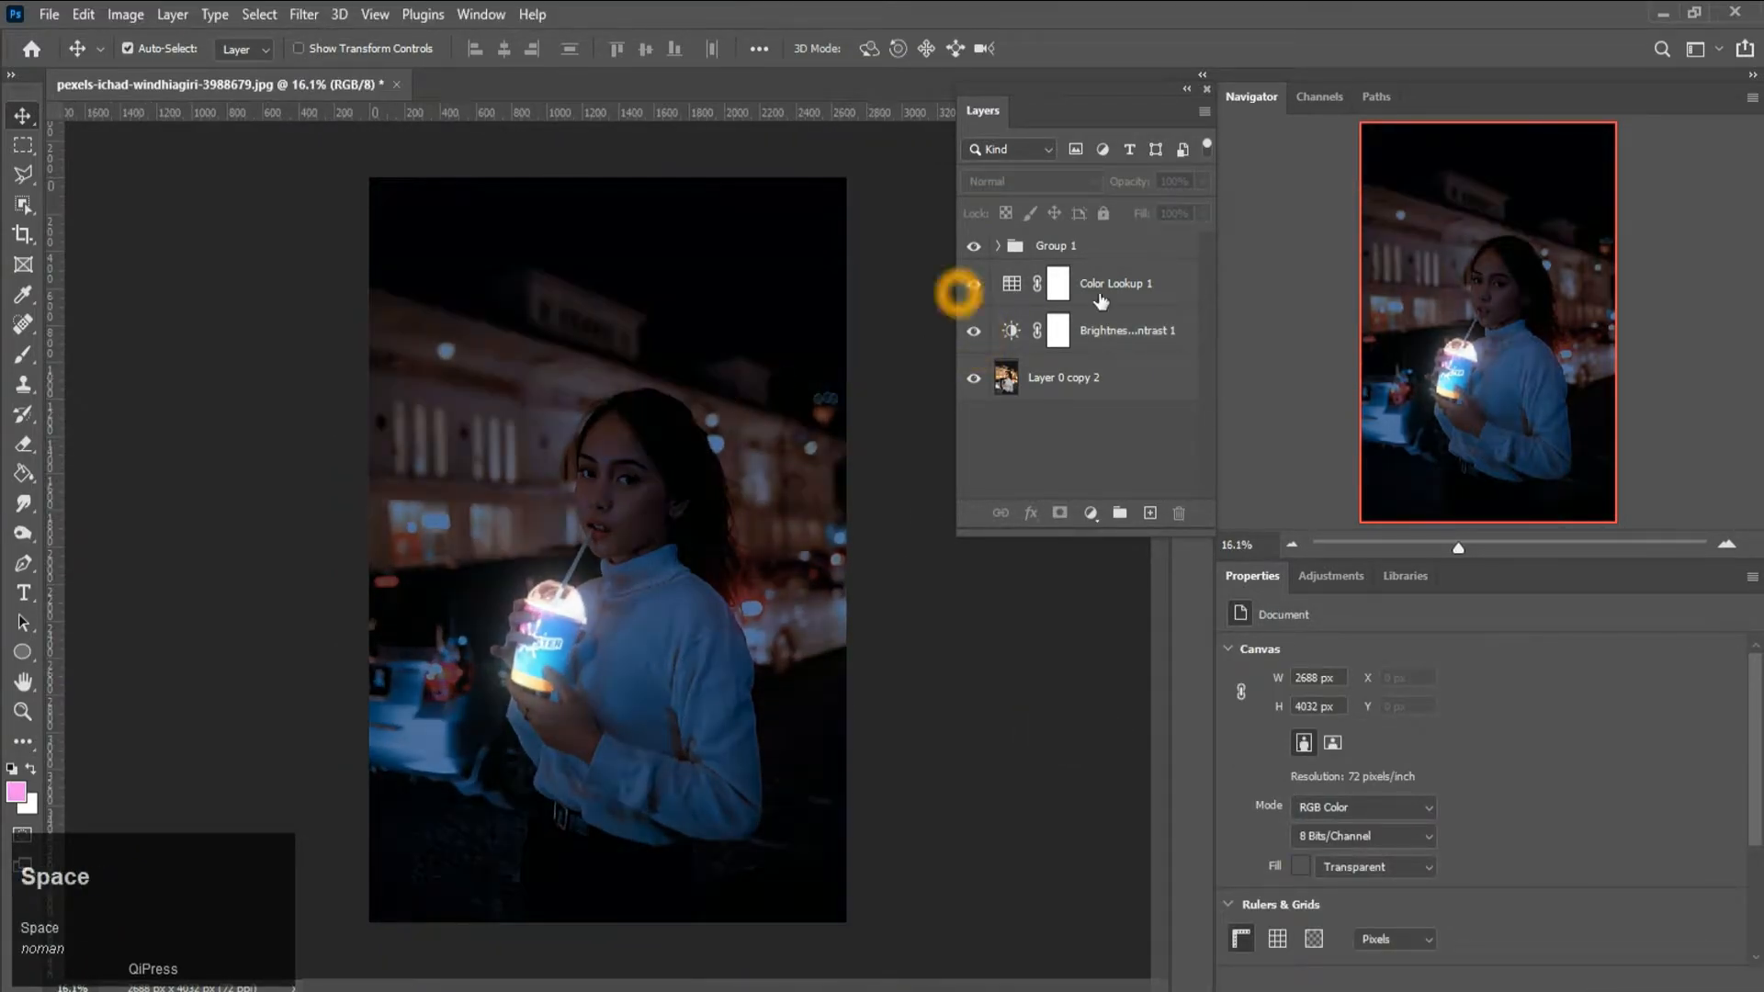
- Target the Color Lookup layer's mask and set up a black Brush with 17% flow
{"action": "left_click", "coordinate": [1130, 300]}
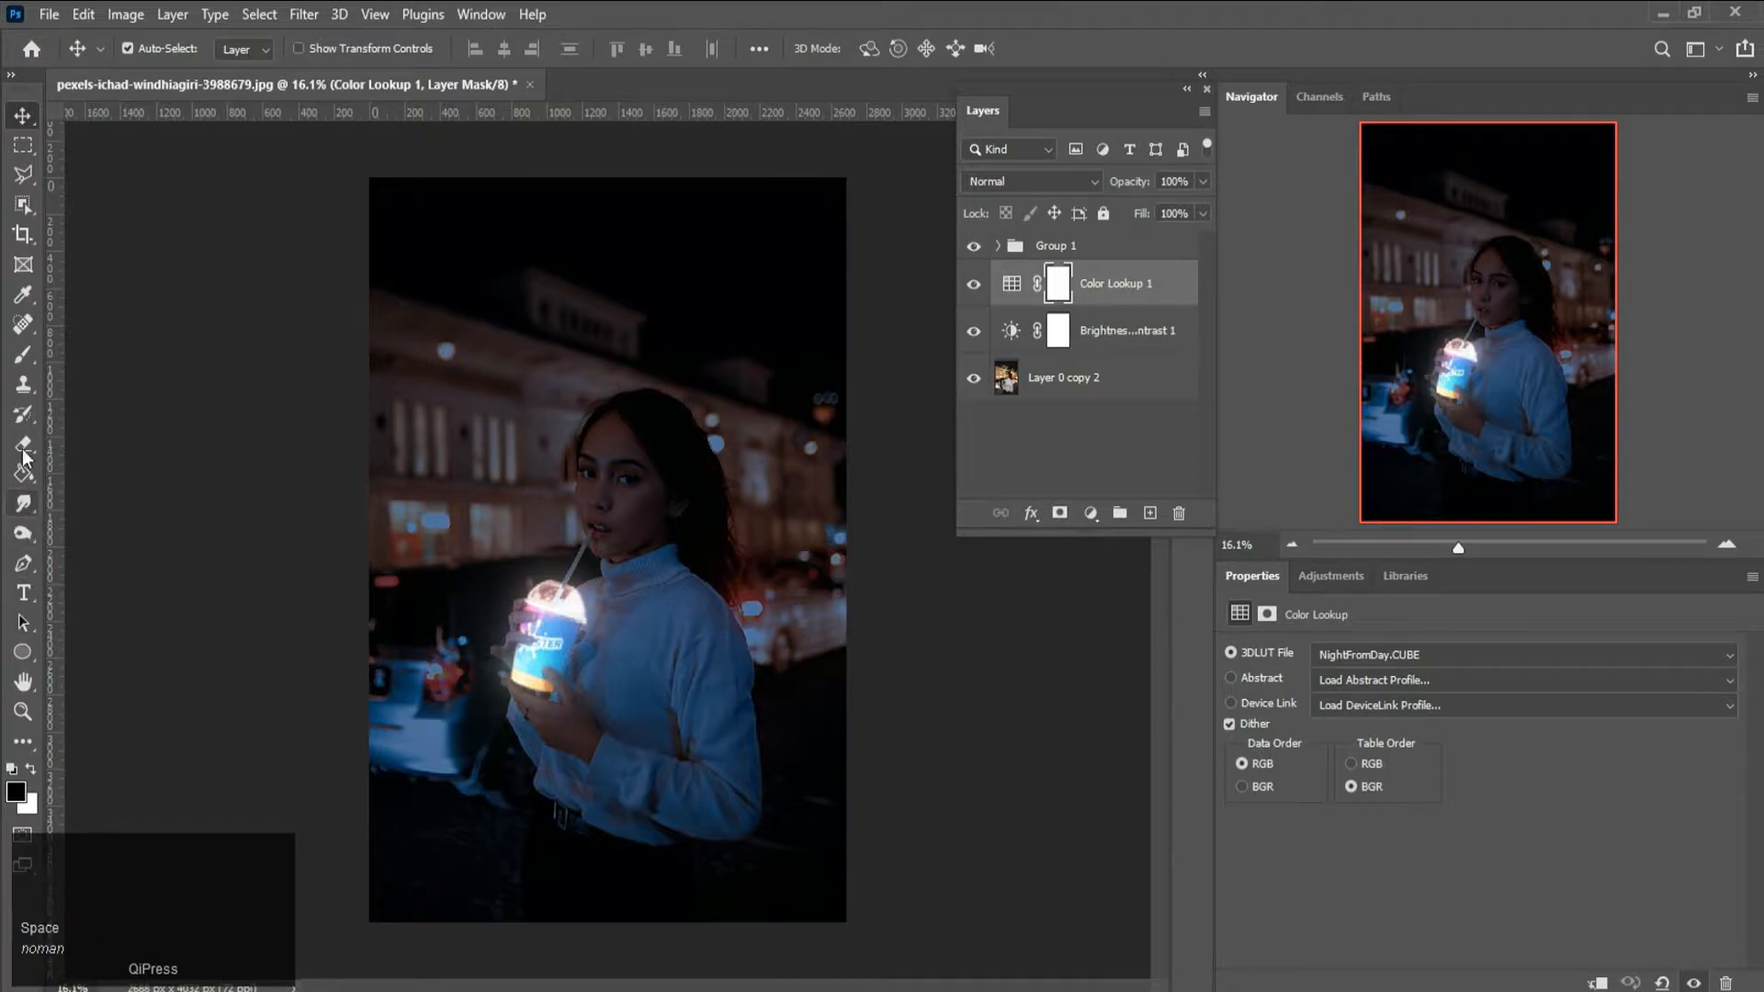
{"action": "left_click", "coordinate": [24, 355]}
{"action": "left_click", "coordinate": [15, 792]}
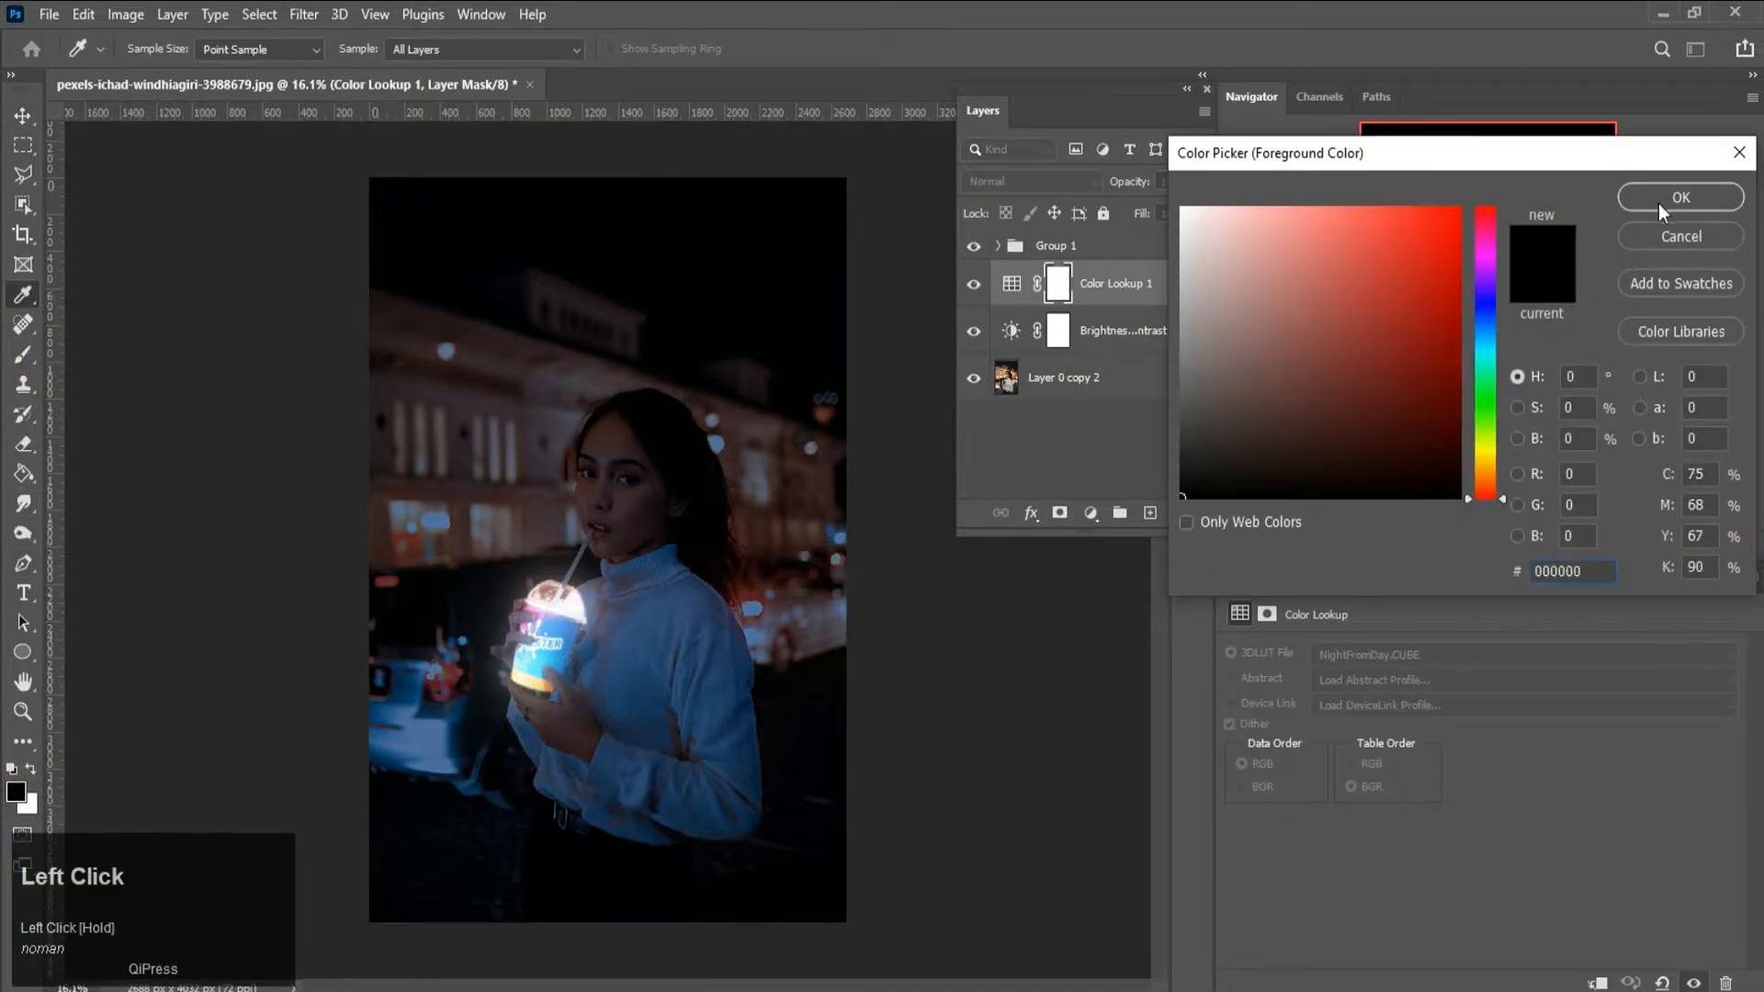
{"action": "key", "text": "Escape"}
{"action": "left_click", "coordinate": [445, 47]}
{"action": "key", "text": "space"}
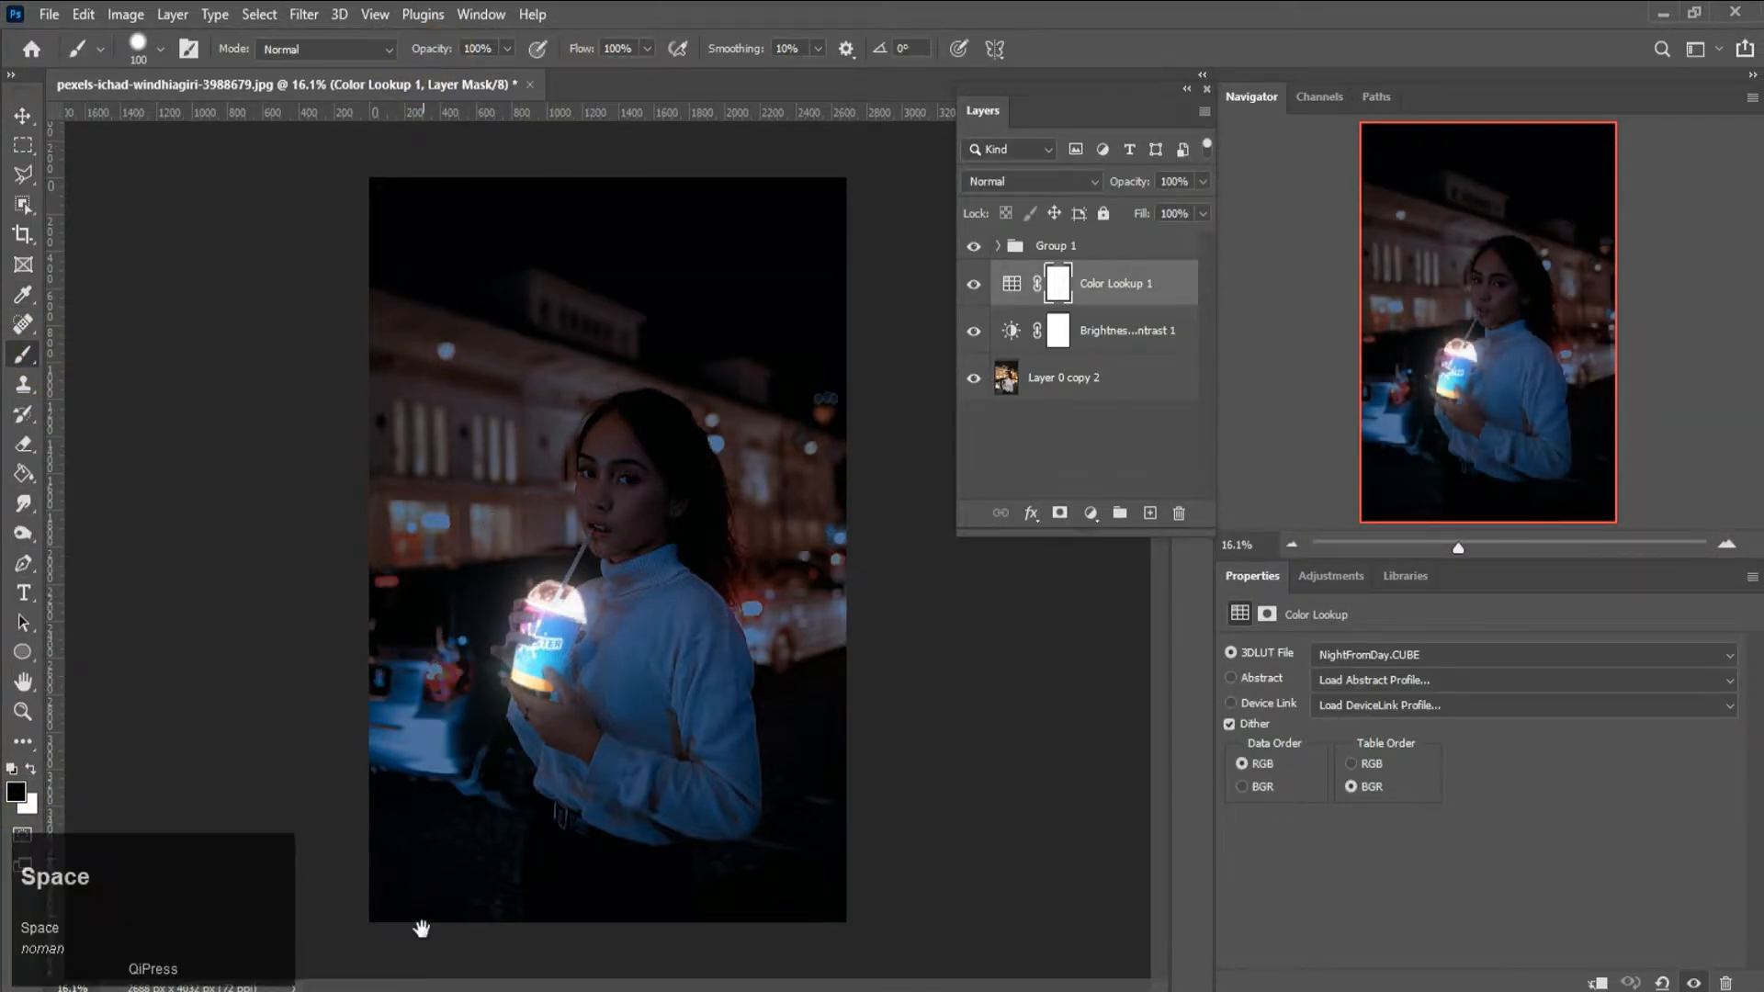
{"action": "key", "text": "space"}
{"action": "left_click_drag", "start_coordinate": [453, 39], "coordinate": [500, 39]}
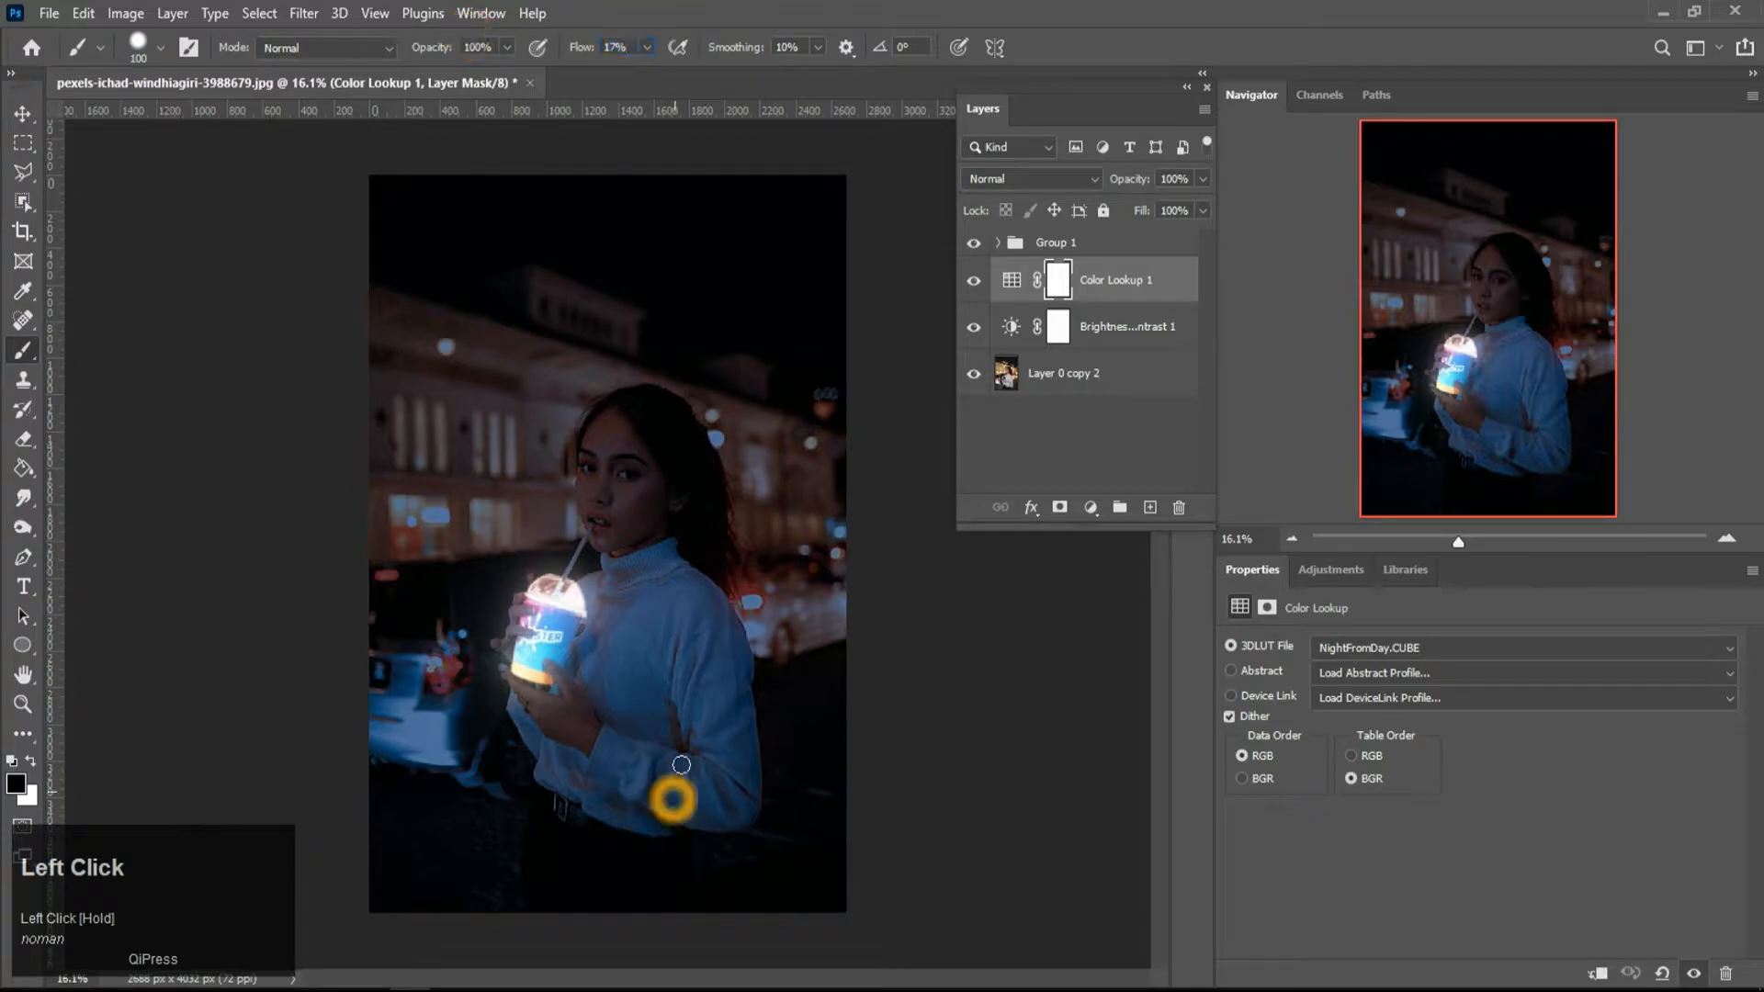
- Paint black on the Color Lookup mask around the cup and nearby sweater with a 0% hardness brush, starting at 200 px and enlarging to 400 px
{"action": "scroll", "coordinate": [597, 634], "scroll_direction": "up", "scroll_amount": 3}
{"action": "scroll", "coordinate": [554, 649], "scroll_direction": "up", "scroll_amount": 2}
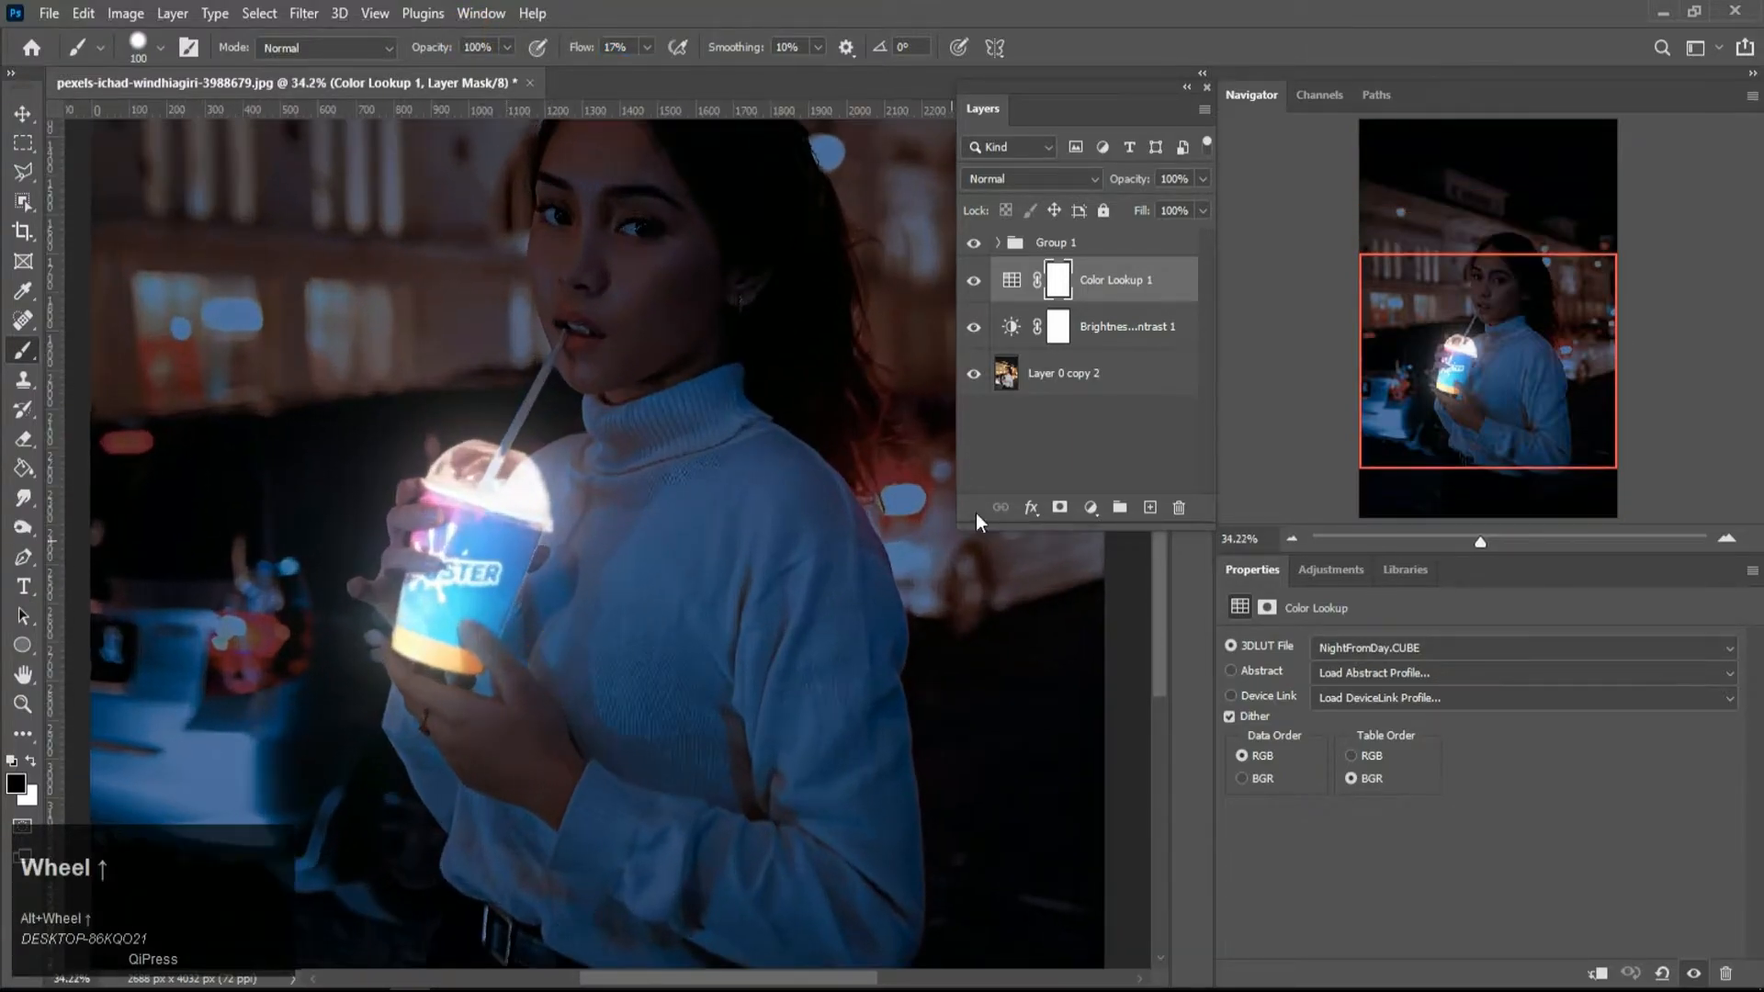
{"action": "key", "text": "bracketright"}
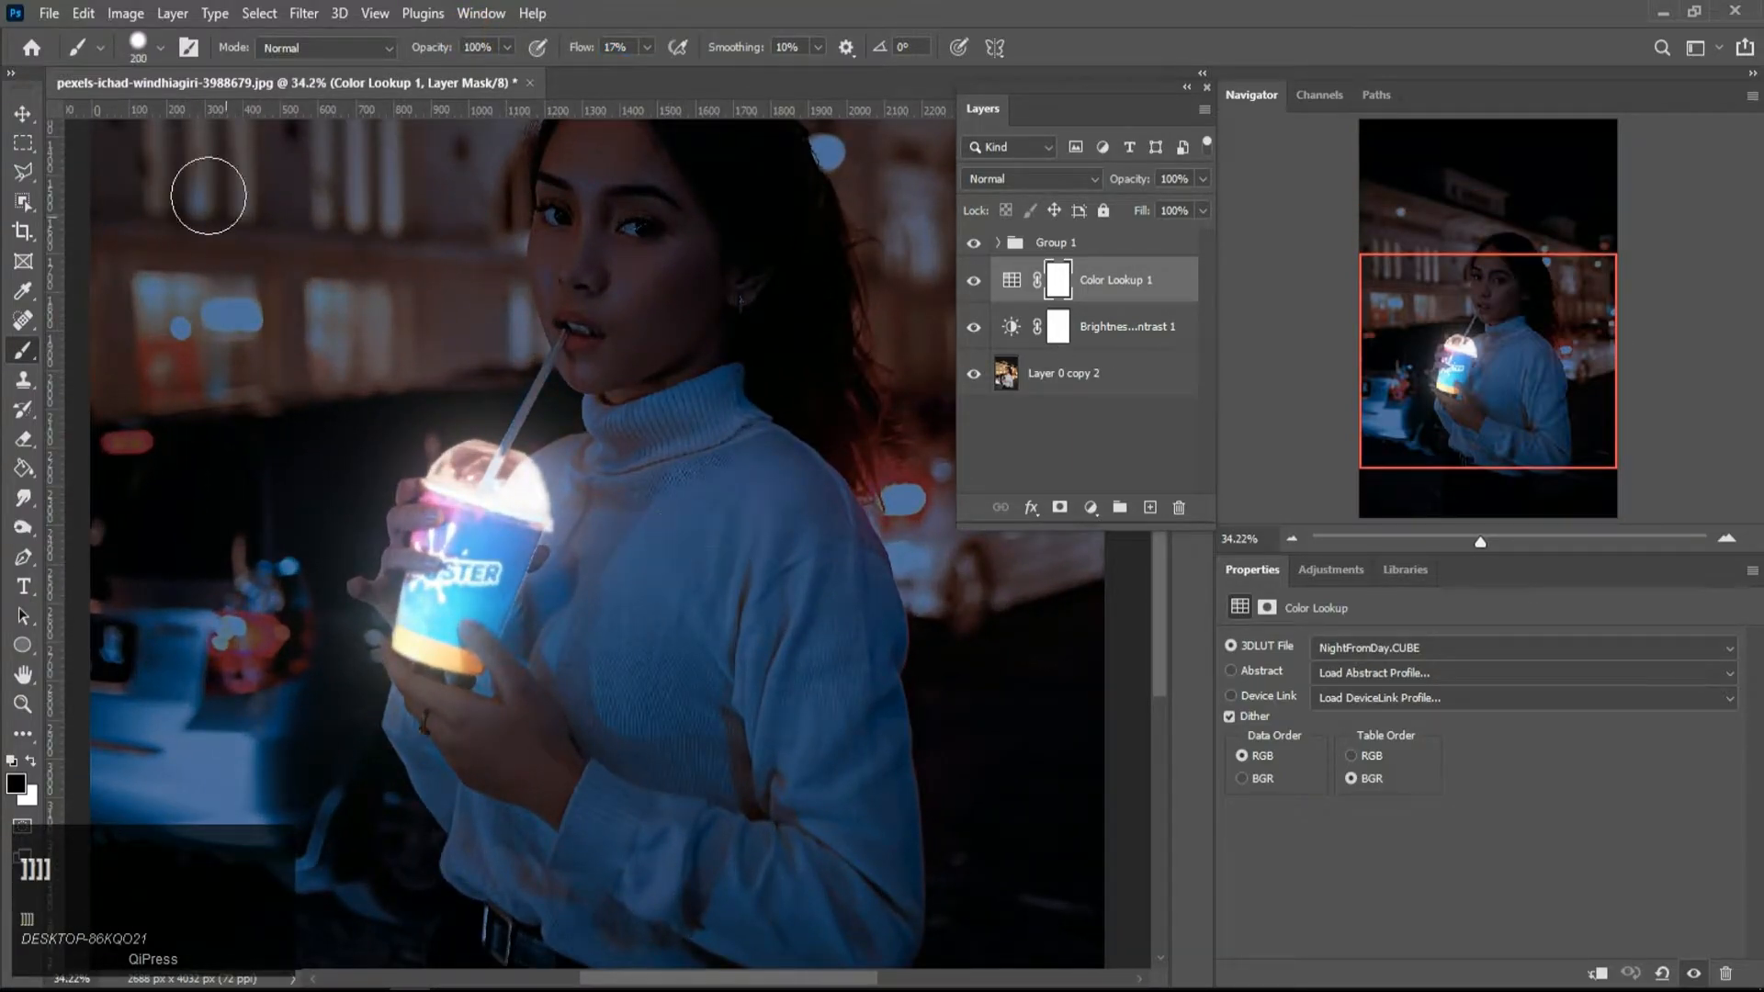
{"action": "left_click", "coordinate": [138, 44]}
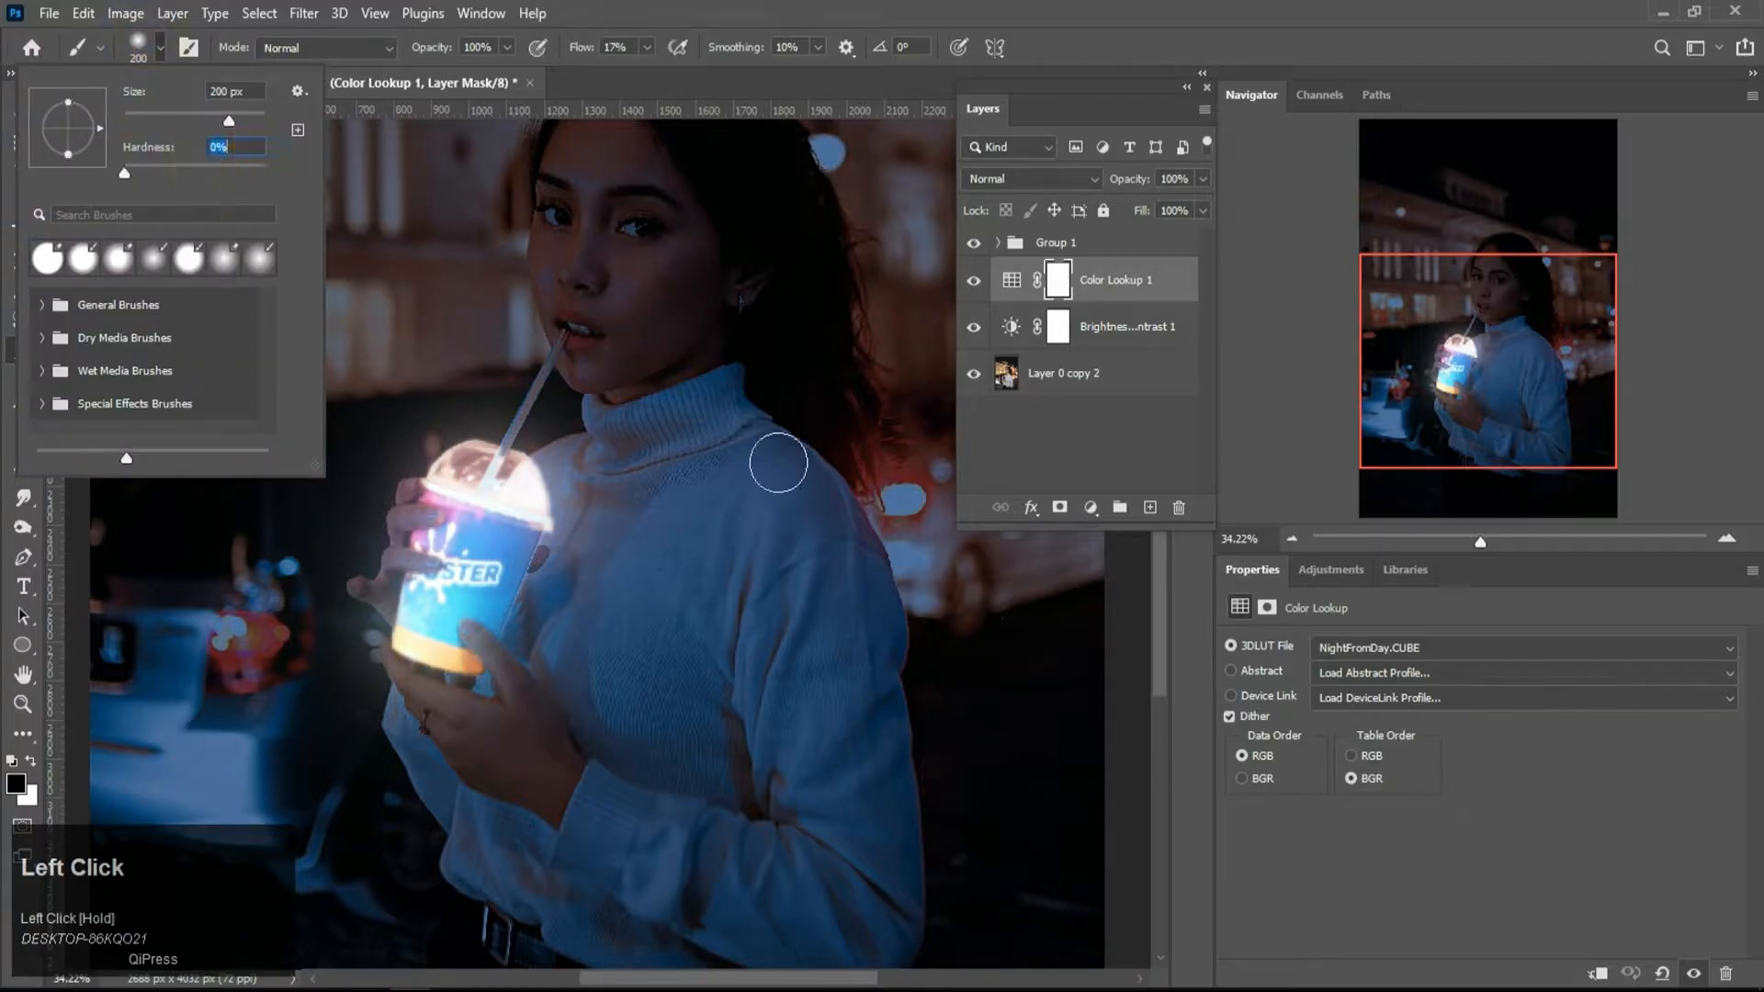
{"action": "left_click", "coordinate": [558, 595]}
{"action": "mouse_move", "coordinate": [552, 519]}
{"action": "left_mouse_down"}
{"action": "mouse_move", "coordinate": [597, 474]}
{"action": "mouse_move", "coordinate": [511, 625]}
{"action": "mouse_move", "coordinate": [423, 636]}
{"action": "mouse_move", "coordinate": [491, 663]}
{"action": "mouse_move", "coordinate": [464, 675]}
{"action": "mouse_move", "coordinate": [420, 657]}
{"action": "mouse_move", "coordinate": [428, 626]}
{"action": "mouse_move", "coordinate": [505, 668]}
{"action": "mouse_move", "coordinate": [512, 648]}
{"action": "mouse_move", "coordinate": [515, 668]}
{"action": "mouse_move", "coordinate": [476, 566]}
{"action": "mouse_move", "coordinate": [627, 476]}
{"action": "mouse_move", "coordinate": [582, 495]}
{"action": "mouse_move", "coordinate": [499, 599]}
{"action": "mouse_move", "coordinate": [510, 622]}
{"action": "mouse_move", "coordinate": [510, 577]}
{"action": "mouse_move", "coordinate": [573, 517]}
{"action": "mouse_move", "coordinate": [613, 511]}
{"action": "mouse_move", "coordinate": [534, 487]}
{"action": "mouse_move", "coordinate": [437, 541]}
{"action": "mouse_move", "coordinate": [456, 494]}
{"action": "mouse_move", "coordinate": [423, 509]}
{"action": "mouse_move", "coordinate": [472, 493]}
{"action": "left_mouse_up"}
{"action": "key", "text": "bracketright"}
{"action": "key", "text": "bracketright"}
{"action": "key", "text": "bracketright"}
{"action": "scroll", "coordinate": [469, 447], "scroll_direction": "down", "scroll_amount": 1, "text": "alt"}
{"action": "scroll", "coordinate": [469, 447], "scroll_direction": "down", "scroll_amount": 1, "text": "alt"}
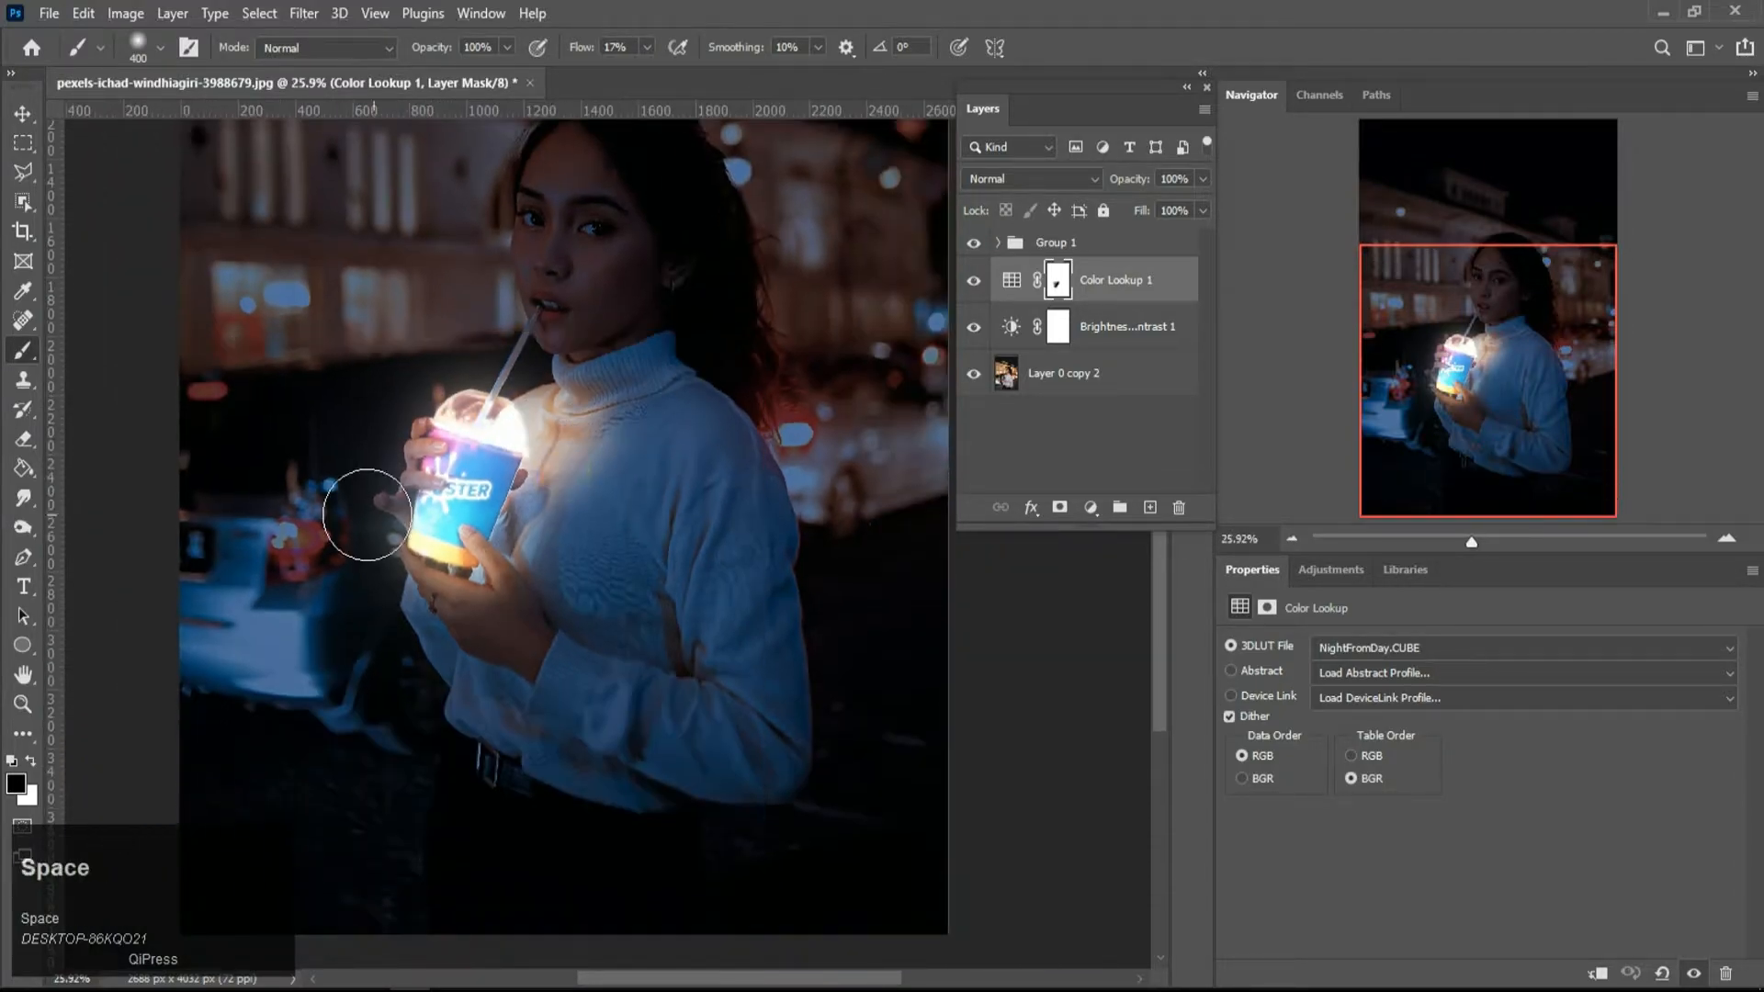
- Paint white on the Color Lookup mask with a 150 px brush over the background beside the cup and the lower hand to restore the darkening
{"action": "scroll", "coordinate": [459, 496], "scroll_direction": "up", "scroll_amount": 2, "text": "alt"}
{"action": "key", "text": "x"}
{"action": "key", "text": "bracketleft"}
{"action": "key", "text": "bracketleft"}
{"action": "key", "text": "bracketleft"}
{"action": "key", "text": "bracketleft"}
{"action": "key", "text": "bracketleft"}
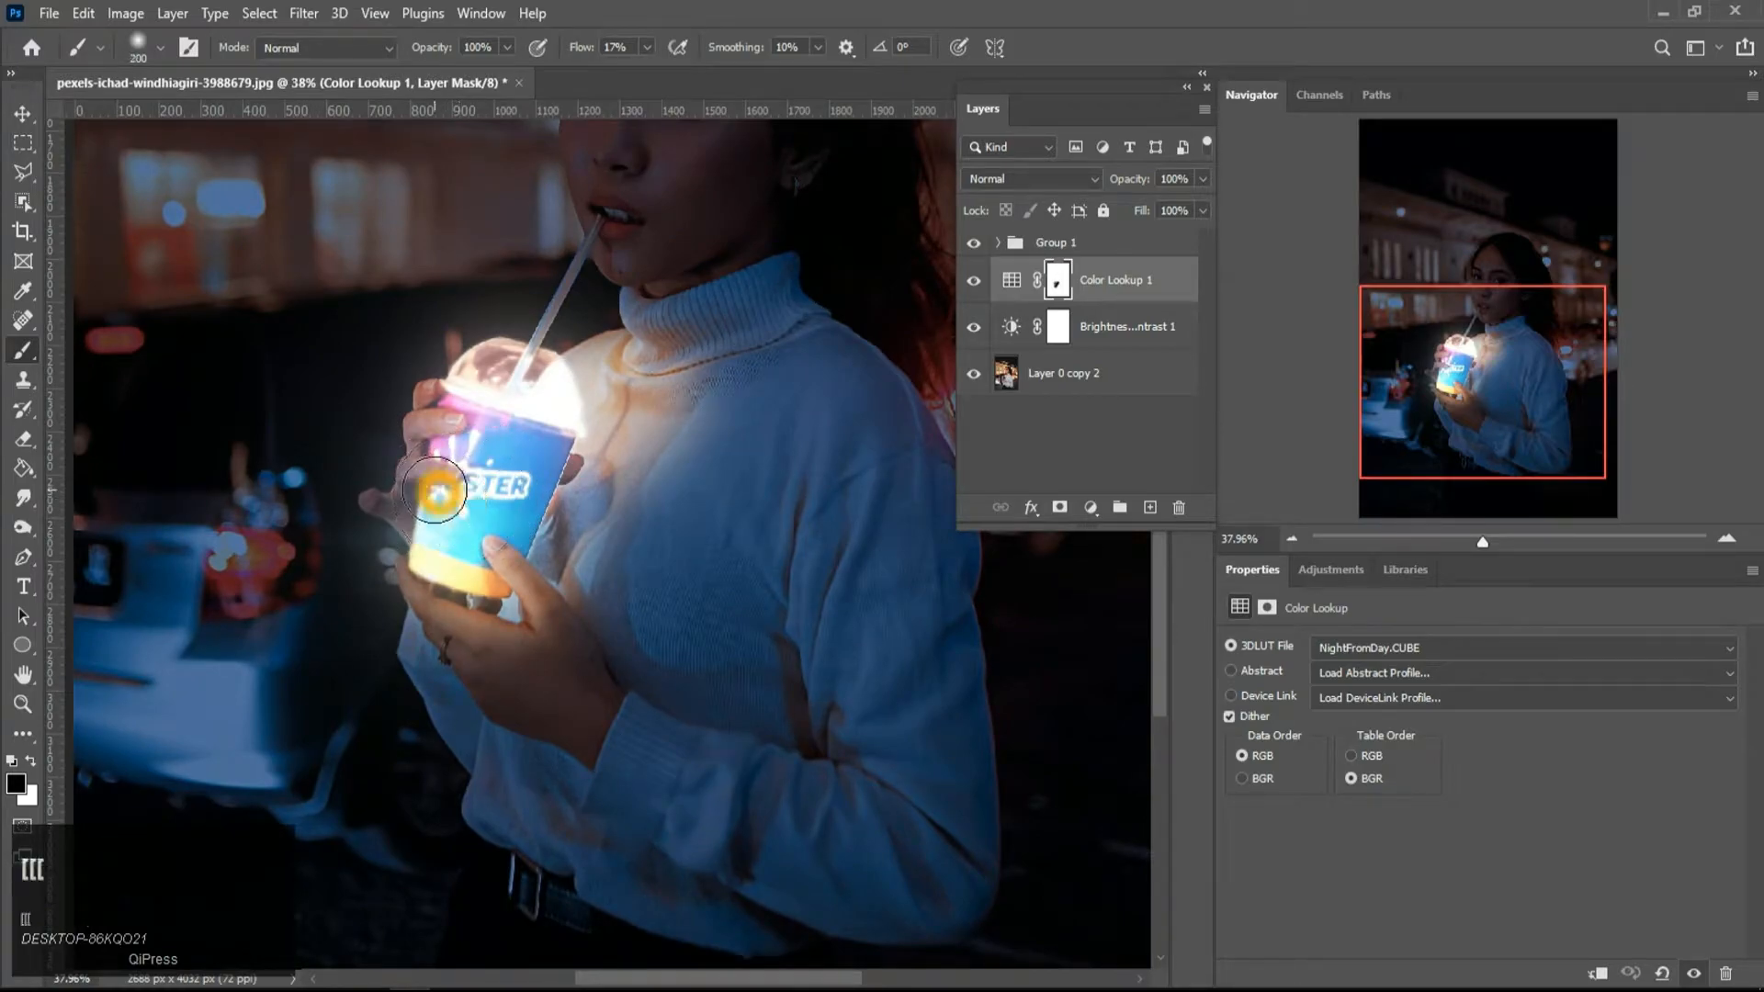
{"action": "mouse_move", "coordinate": [389, 413]}
{"action": "left_mouse_down"}
{"action": "mouse_move", "coordinate": [357, 494]}
{"action": "mouse_move", "coordinate": [359, 550]}
{"action": "left_mouse_up"}
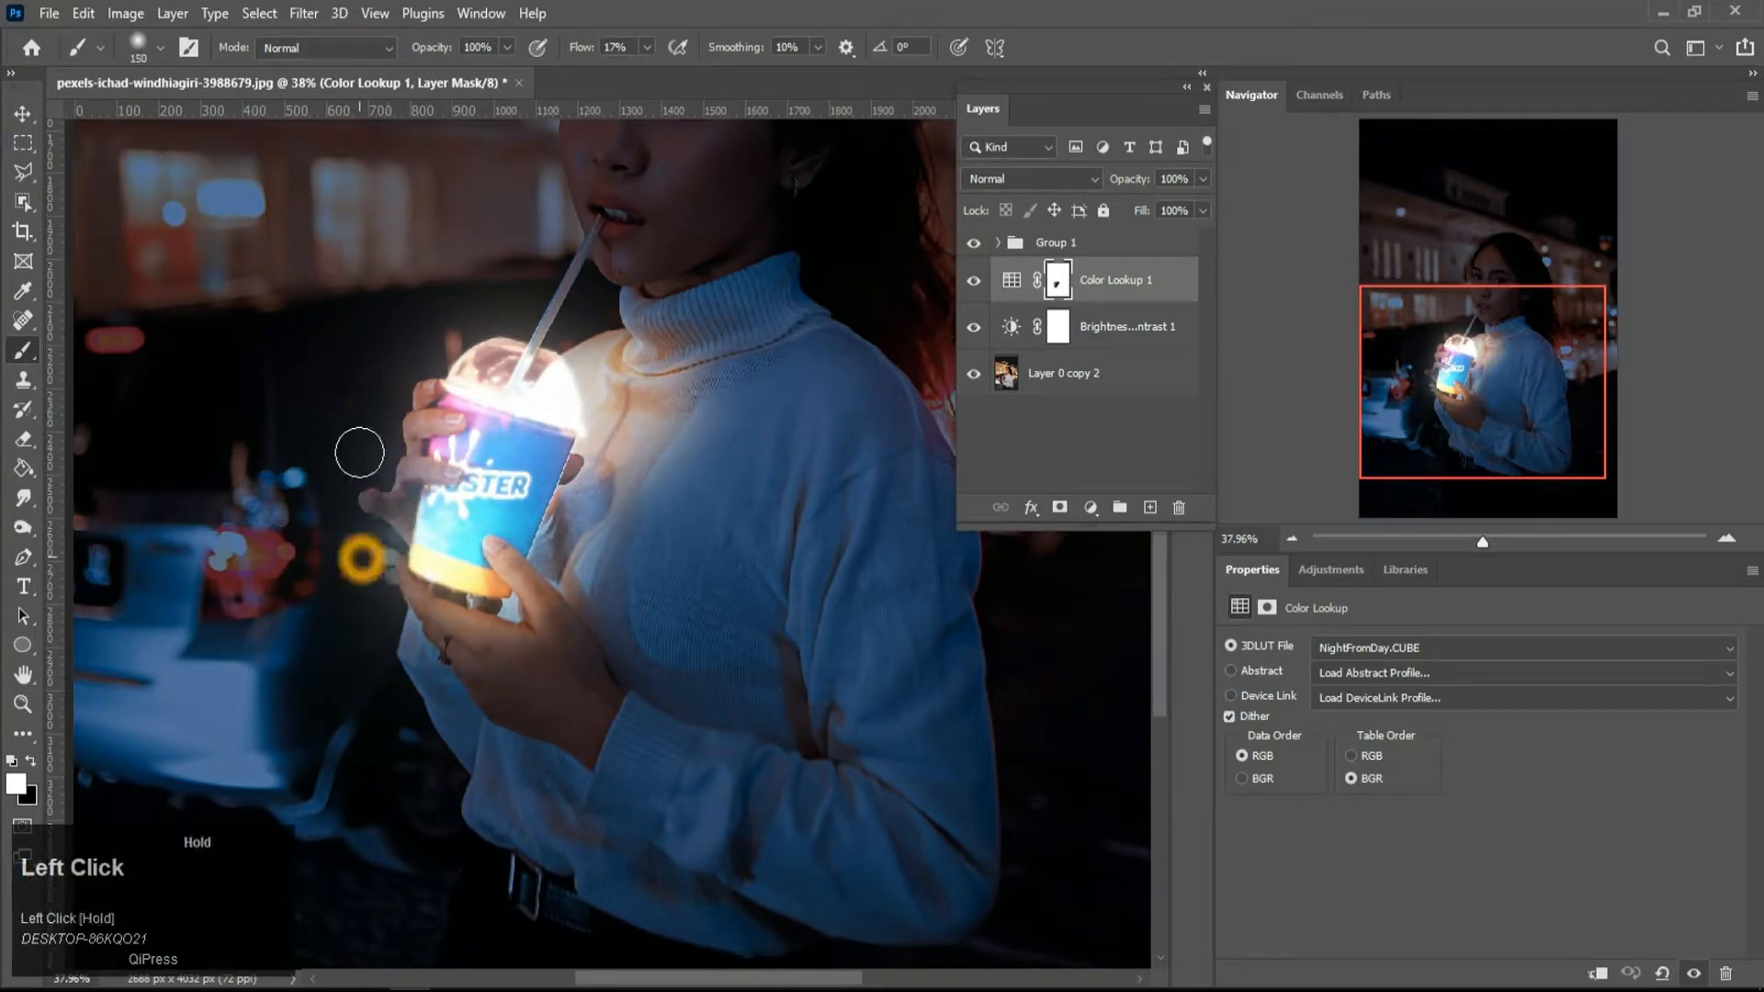
{"action": "mouse_move", "coordinate": [399, 394]}
{"action": "left_mouse_down"}
{"action": "mouse_move", "coordinate": [412, 430]}
{"action": "mouse_move", "coordinate": [405, 373]}
{"action": "mouse_move", "coordinate": [514, 312]}
{"action": "mouse_move", "coordinate": [446, 327]}
{"action": "mouse_move", "coordinate": [391, 619]}
{"action": "mouse_move", "coordinate": [386, 601]}
{"action": "mouse_move", "coordinate": [447, 643]}
{"action": "left_mouse_up"}
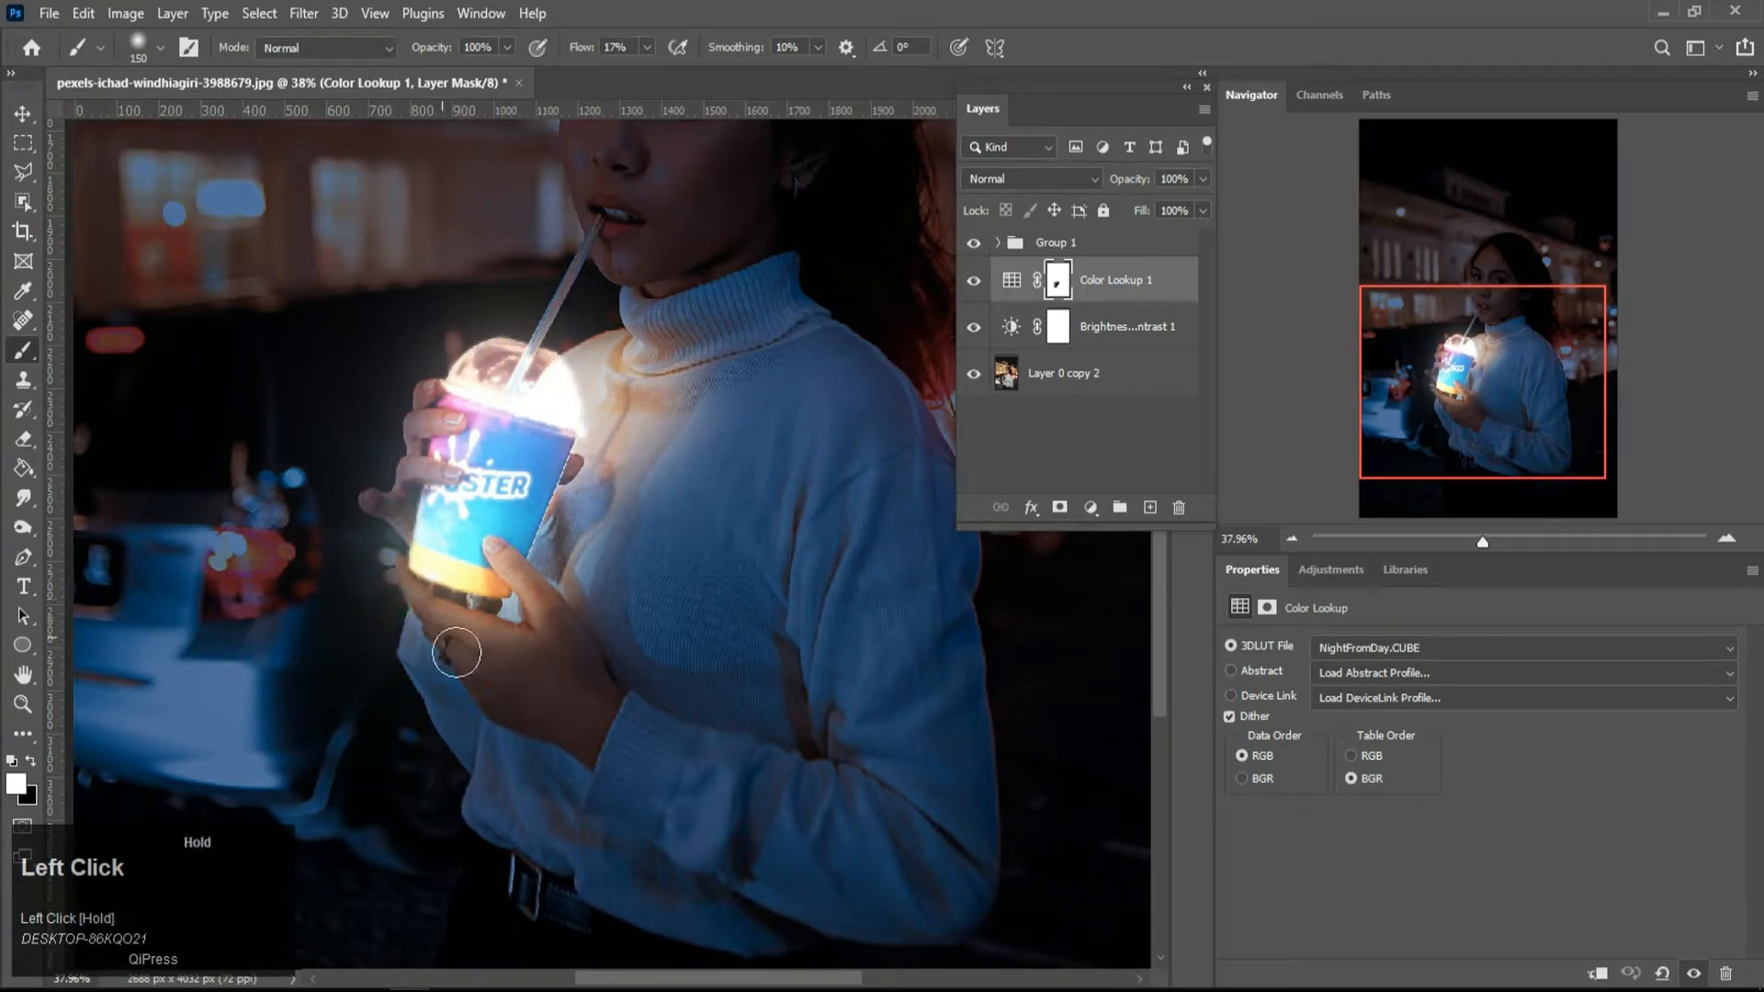
{"action": "left_click_drag", "start_coordinate": [612, 670], "coordinate": [504, 670]}
- Paint black on the Color Lookup mask with an 80 px brush along the fingers and hand edges lit by the cup
{"action": "key", "text": "x"}
{"action": "scroll", "coordinate": [477, 637], "scroll_direction": "up", "scroll_amount": 3}
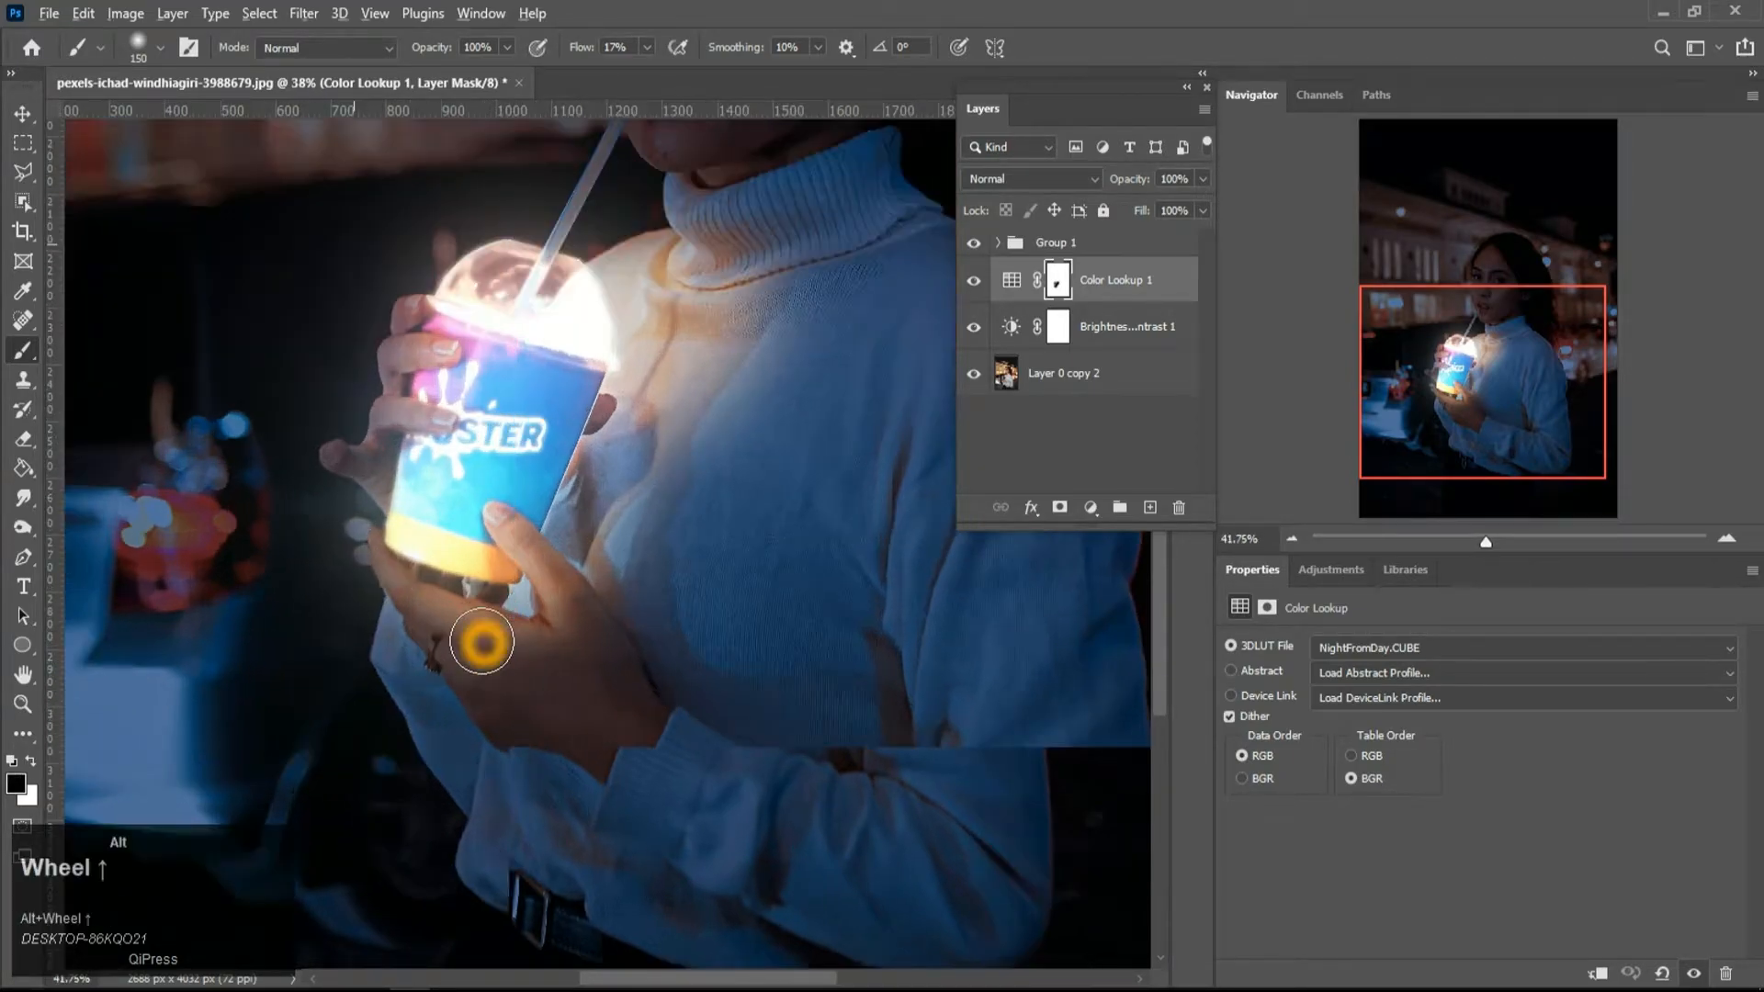
{"action": "key", "text": "bracketleft"}
{"action": "key", "text": "bracketleft"}
{"action": "key", "text": "bracketleft"}
{"action": "left_click", "coordinate": [381, 548]}
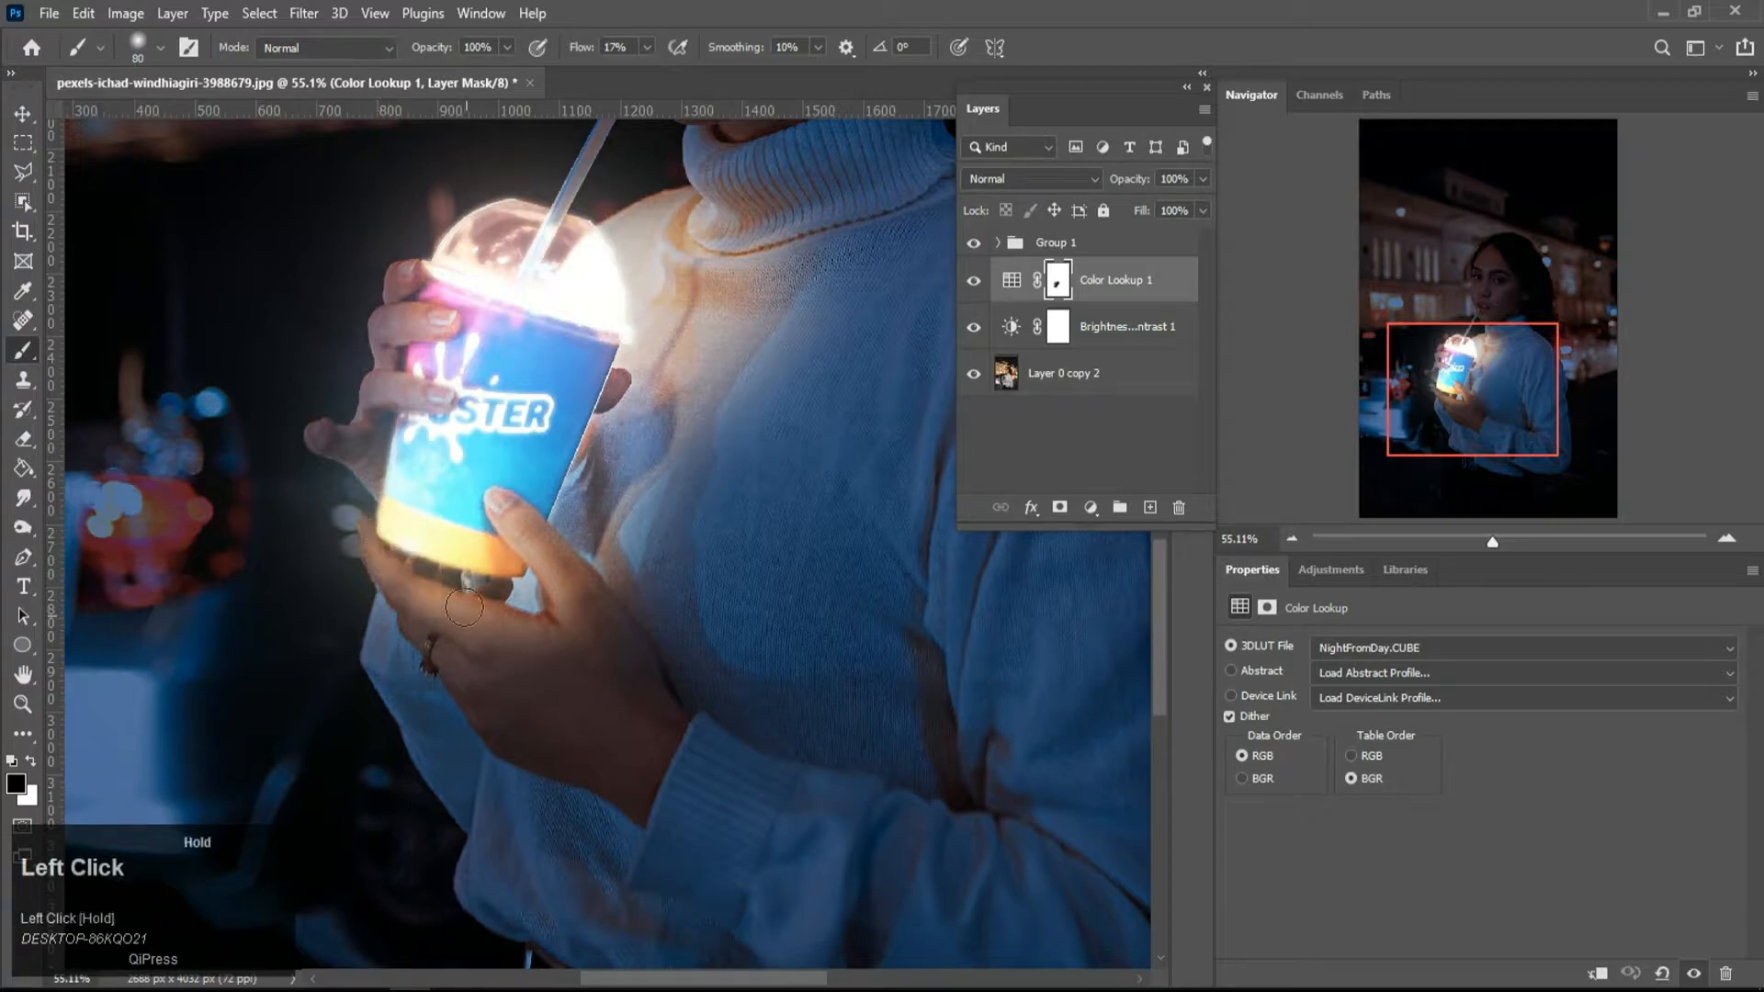
{"action": "left_click_drag", "start_coordinate": [554, 610], "coordinate": [497, 503]}
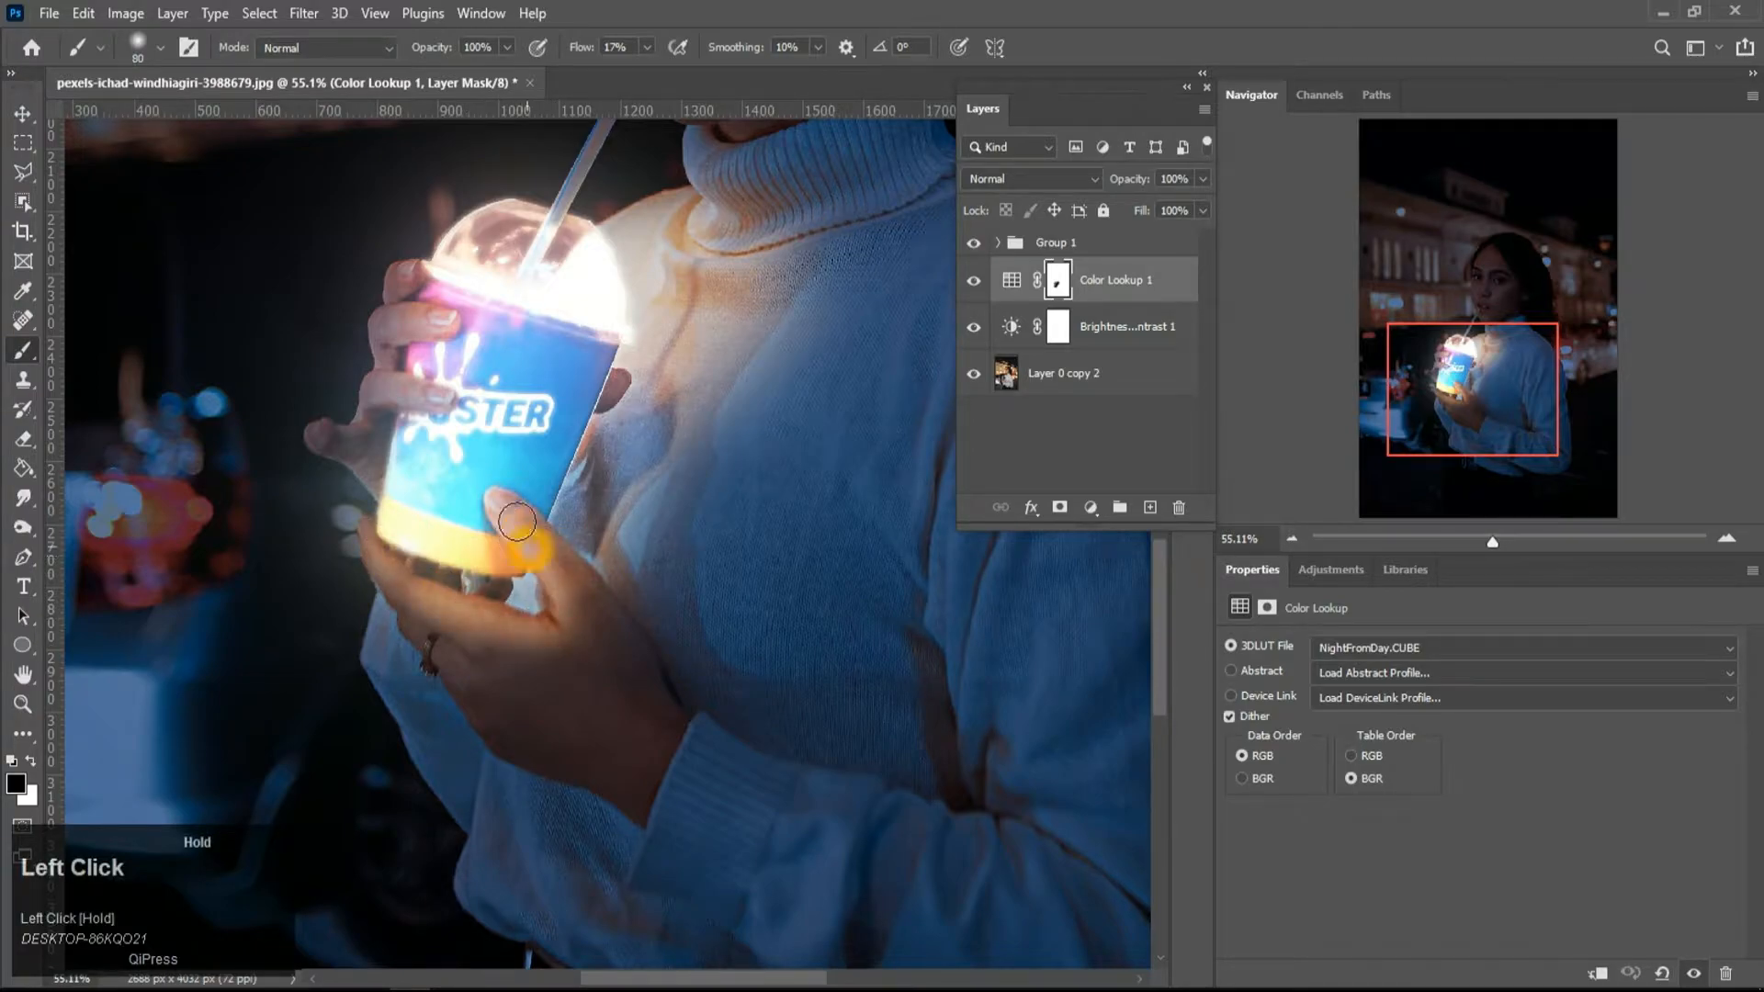
{"action": "left_click_drag", "start_coordinate": [458, 406], "coordinate": [392, 409]}
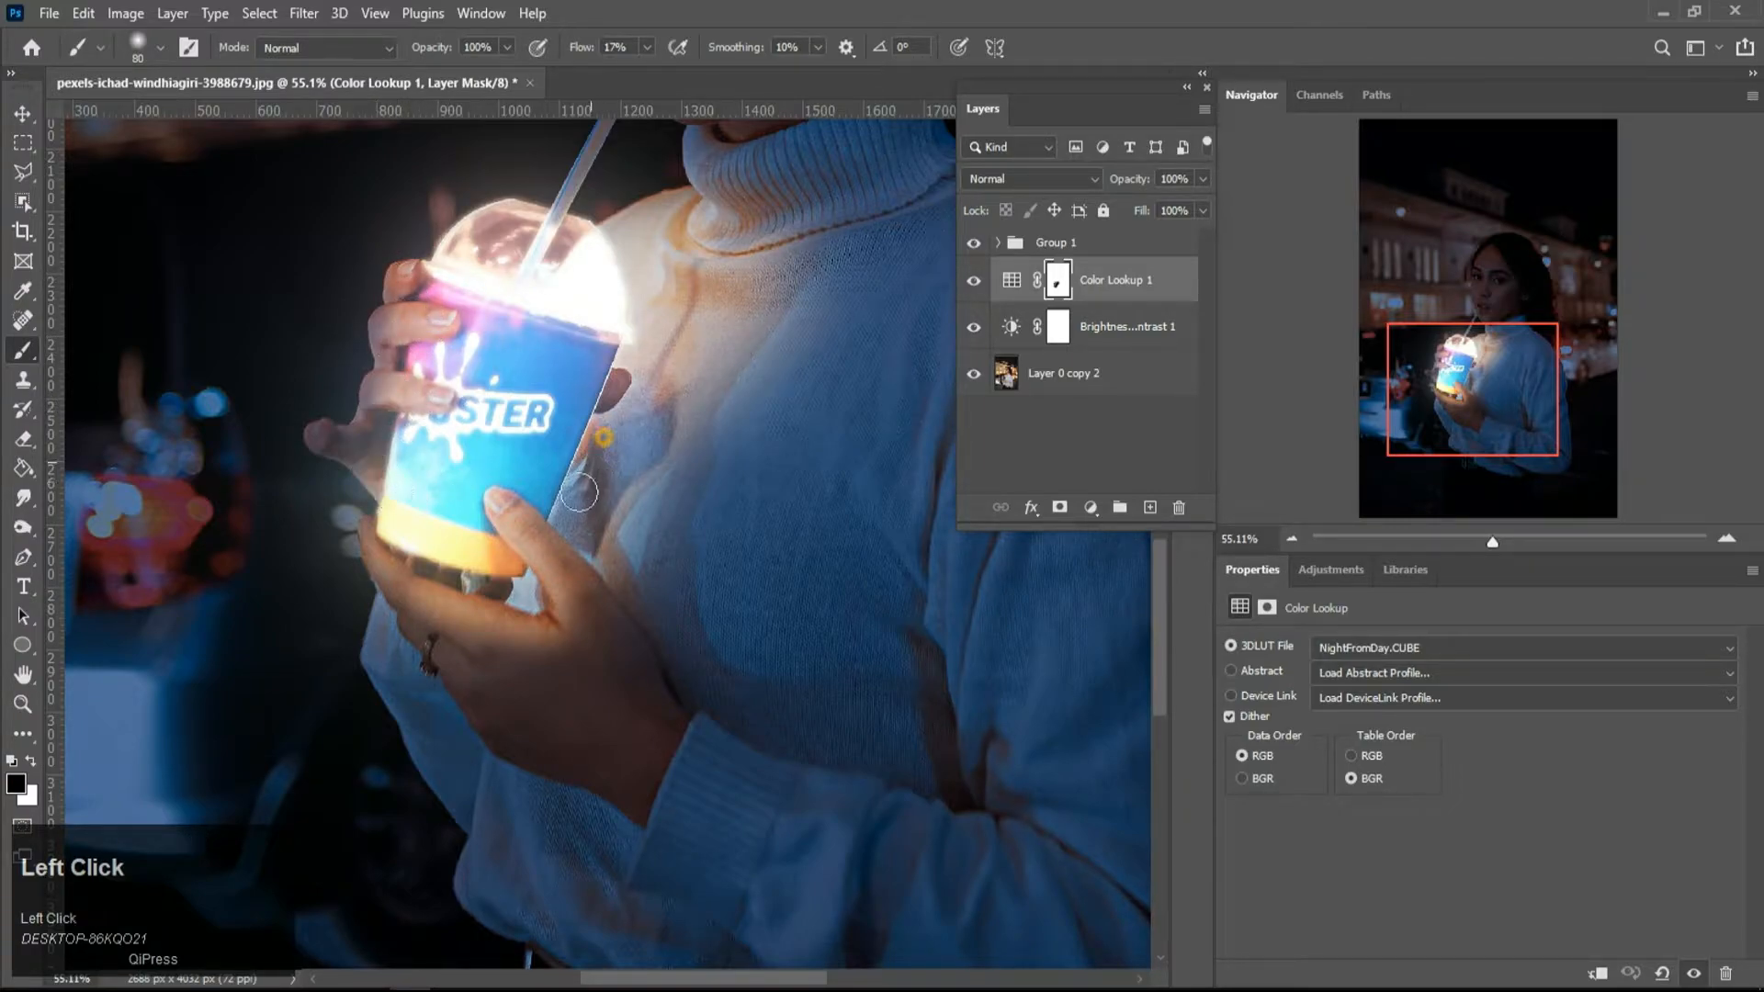
- Paint black on the Color Lookup mask along the turtleneck collar and the chin to extend the cup's light
{"action": "left_click_drag", "start_coordinate": [700, 174], "coordinate": [670, 197]}
{"action": "scroll", "coordinate": [670, 196], "scroll_direction": "down", "scroll_amount": 3}
{"action": "scroll", "coordinate": [751, 179], "scroll_direction": "up", "scroll_amount": 3}
{"action": "left_click", "coordinate": [668, 366]}
{"action": "left_click_drag", "start_coordinate": [653, 354], "coordinate": [628, 294]}
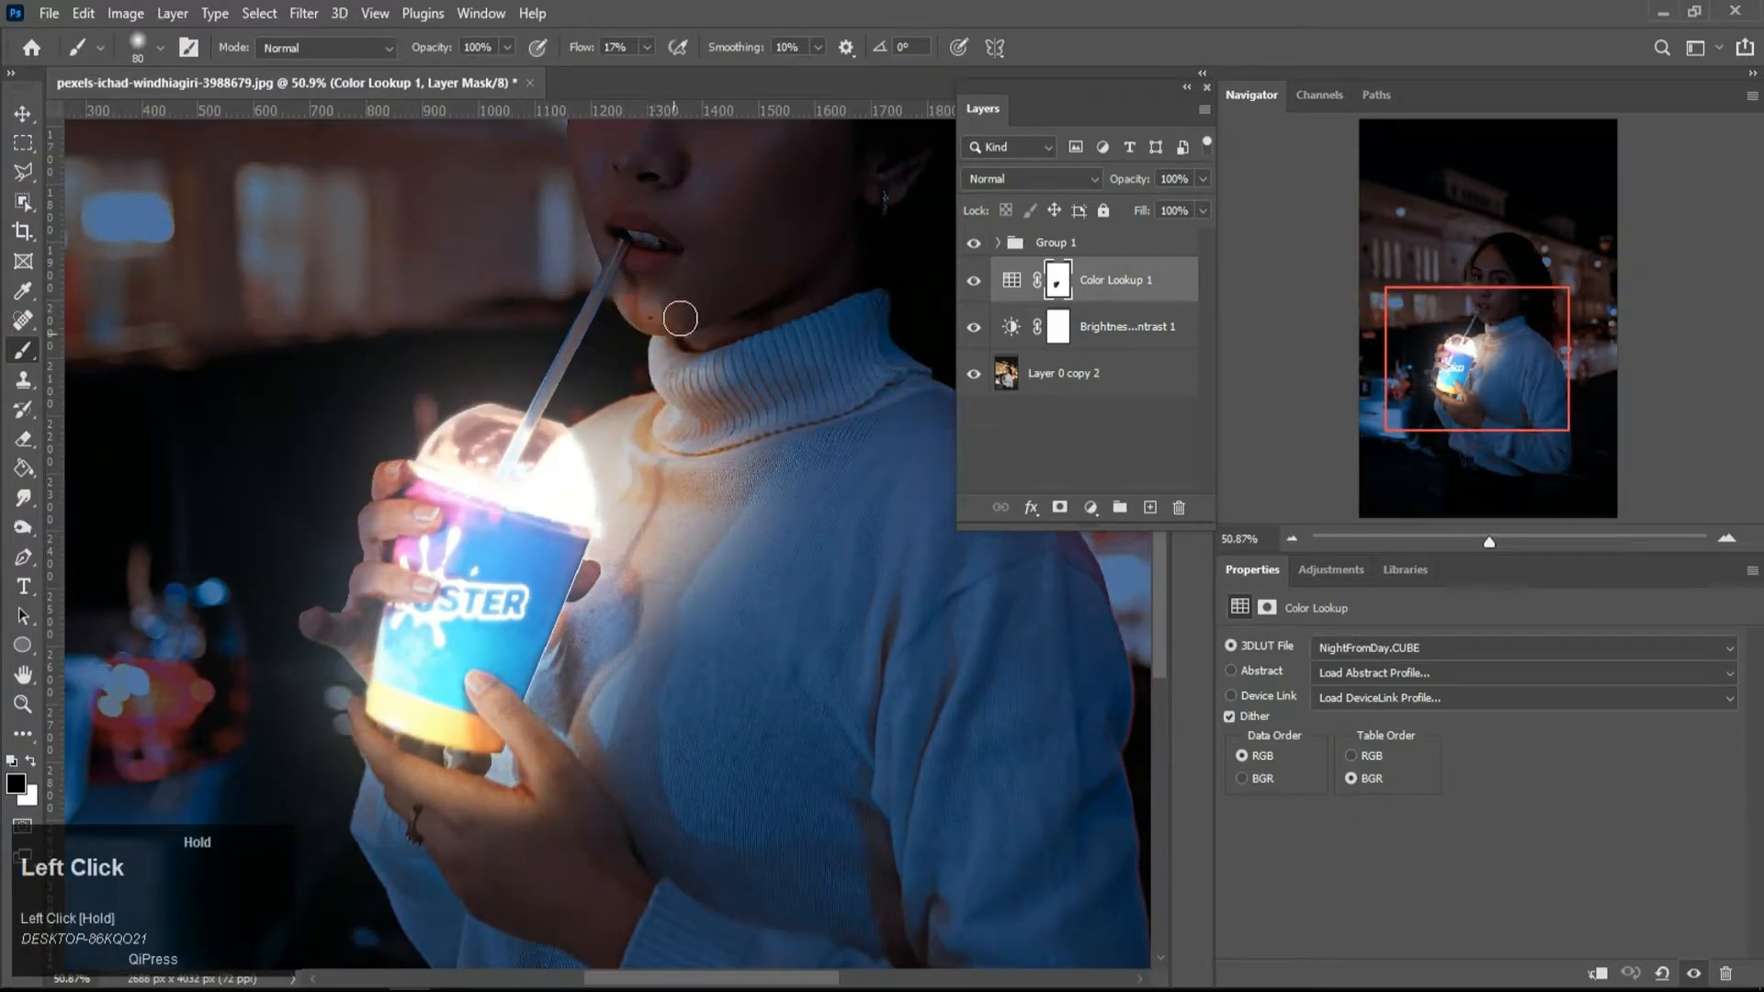
{"action": "scroll", "coordinate": [671, 367], "scroll_direction": "down", "scroll_amount": 4}
{"action": "scroll", "coordinate": [650, 515], "scroll_direction": "up", "scroll_amount": 2}
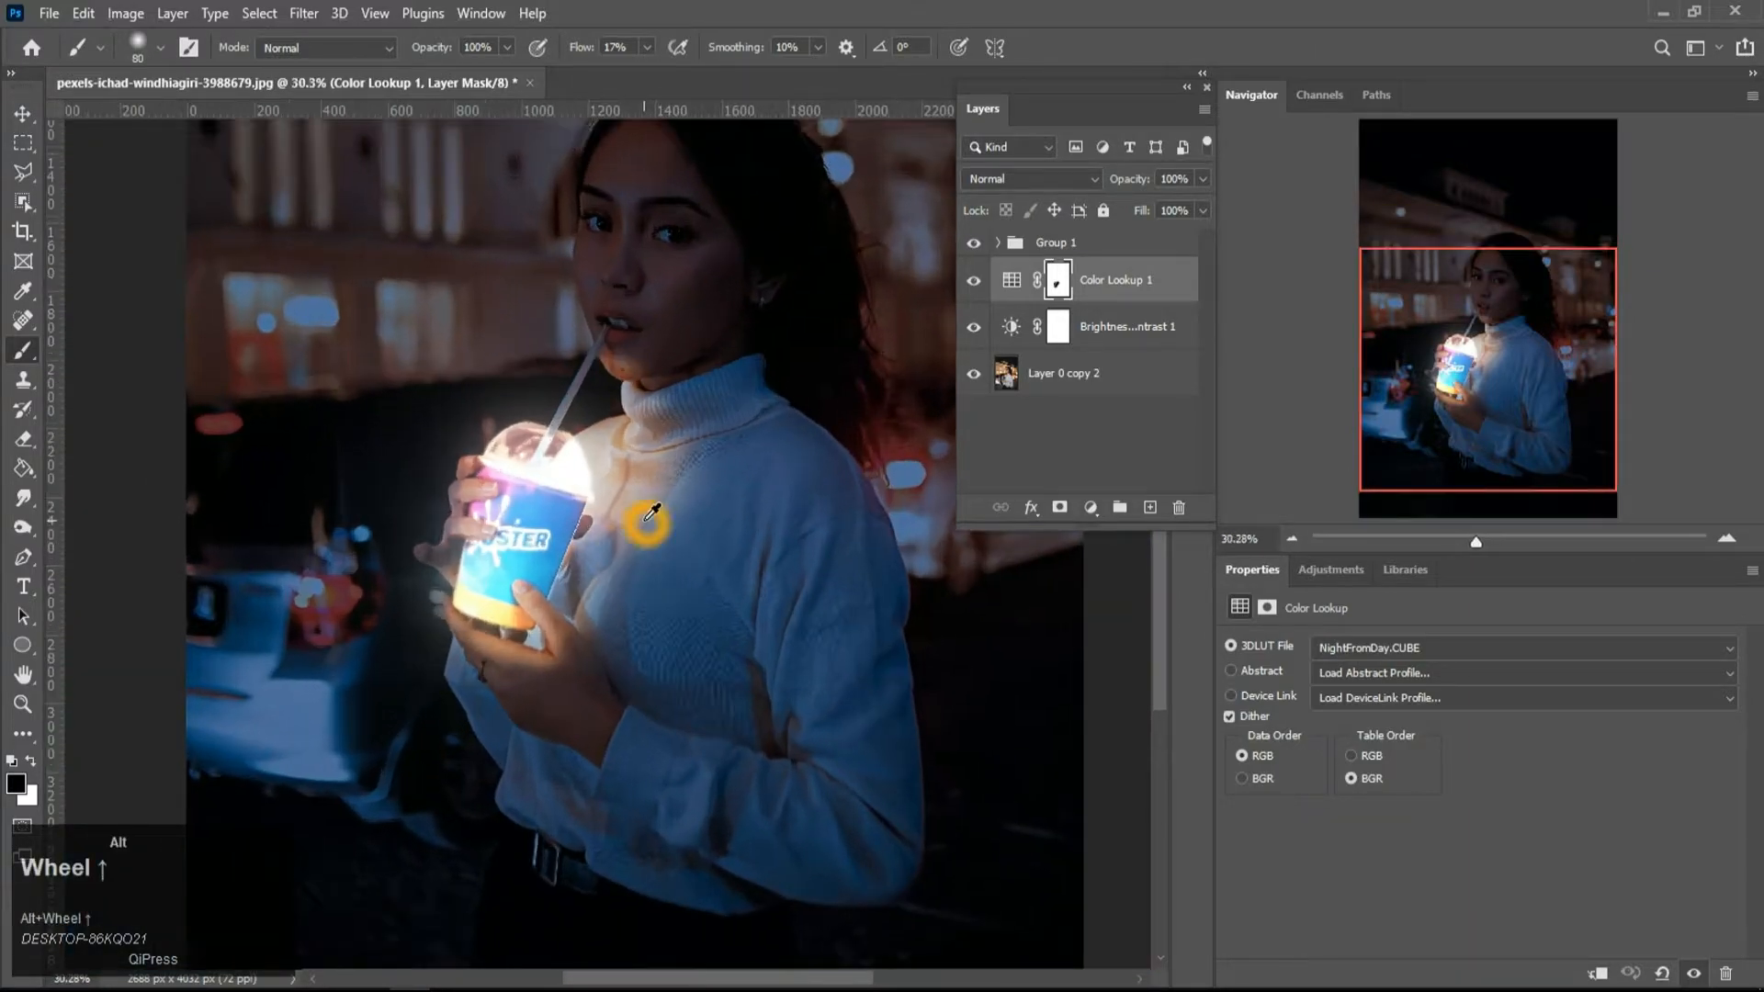
- Paint black on the Color Lookup mask over the collar and sweater beside the cup, using a brush of 200 to 250 px
{"action": "key", "text": "space"}
{"action": "key", "text": "bracketright"}
{"action": "key", "text": "bracketright"}
{"action": "key", "text": "bracketright"}
{"action": "key", "text": "bracketright"}
{"action": "key", "text": "bracketright"}
{"action": "key", "text": "bracketright"}
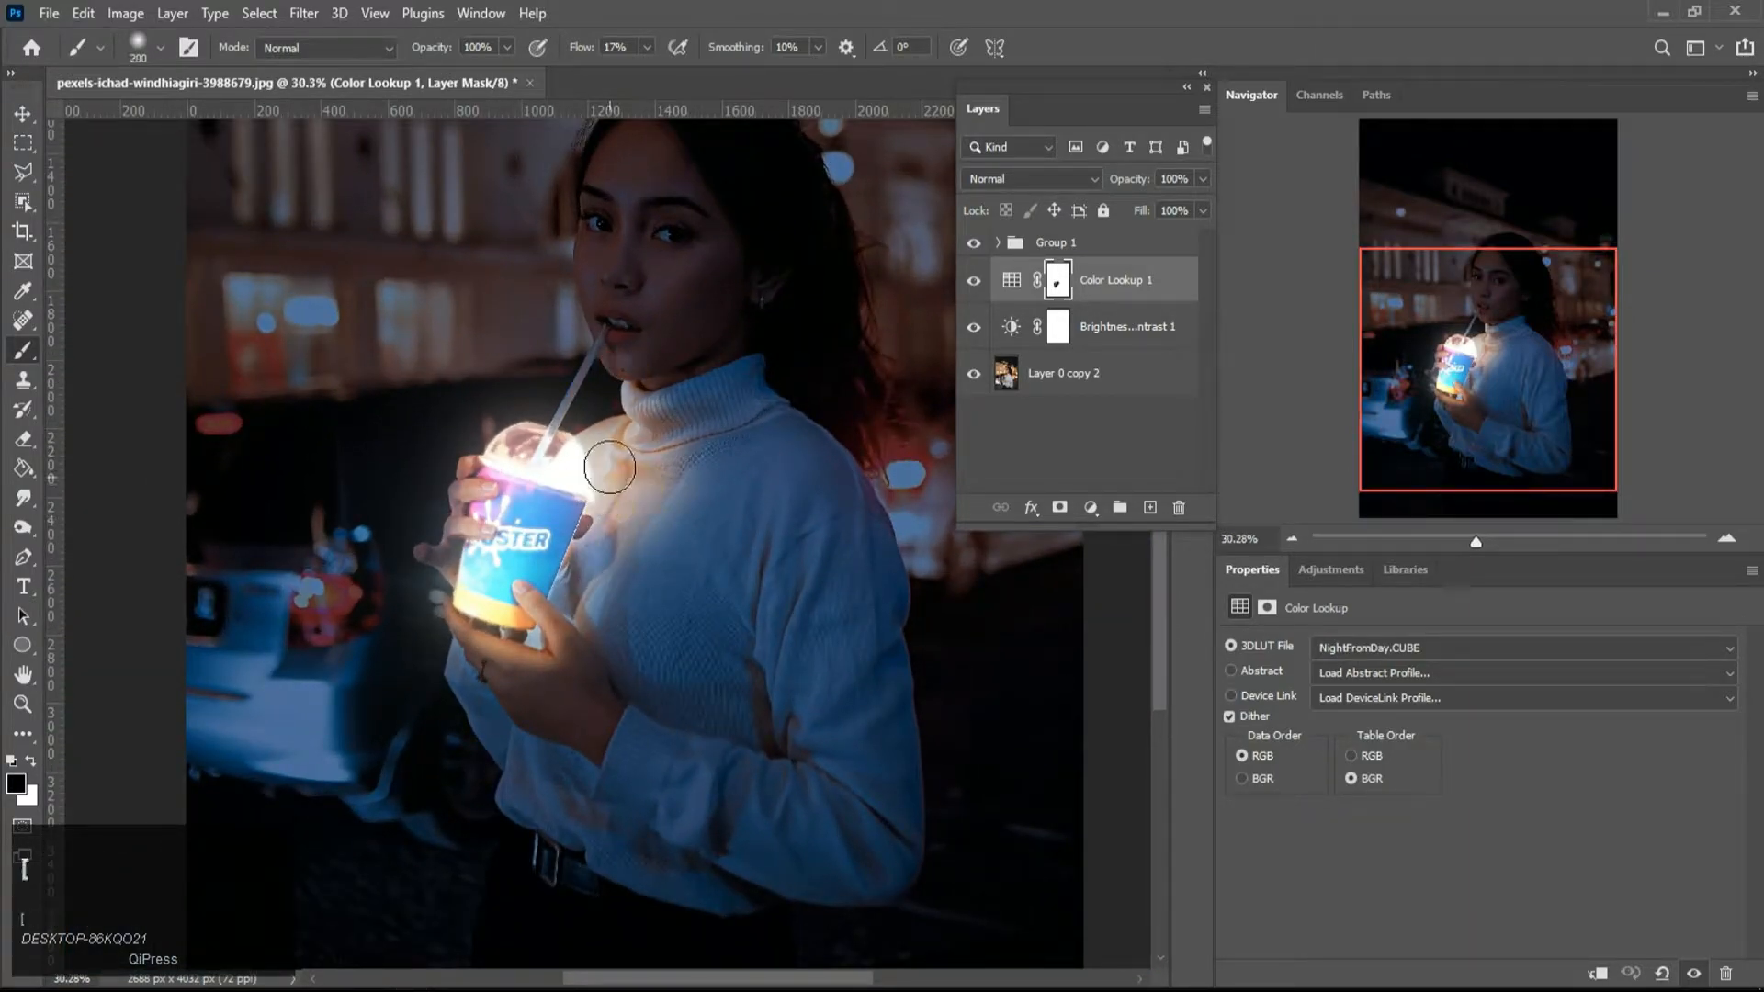
{"action": "mouse_move", "coordinate": [618, 369]}
{"action": "left_mouse_down"}
{"action": "mouse_move", "coordinate": [597, 404]}
{"action": "mouse_move", "coordinate": [607, 386]}
{"action": "mouse_move", "coordinate": [608, 443]}
{"action": "mouse_move", "coordinate": [627, 404]}
{"action": "mouse_move", "coordinate": [552, 492]}
{"action": "left_mouse_up"}
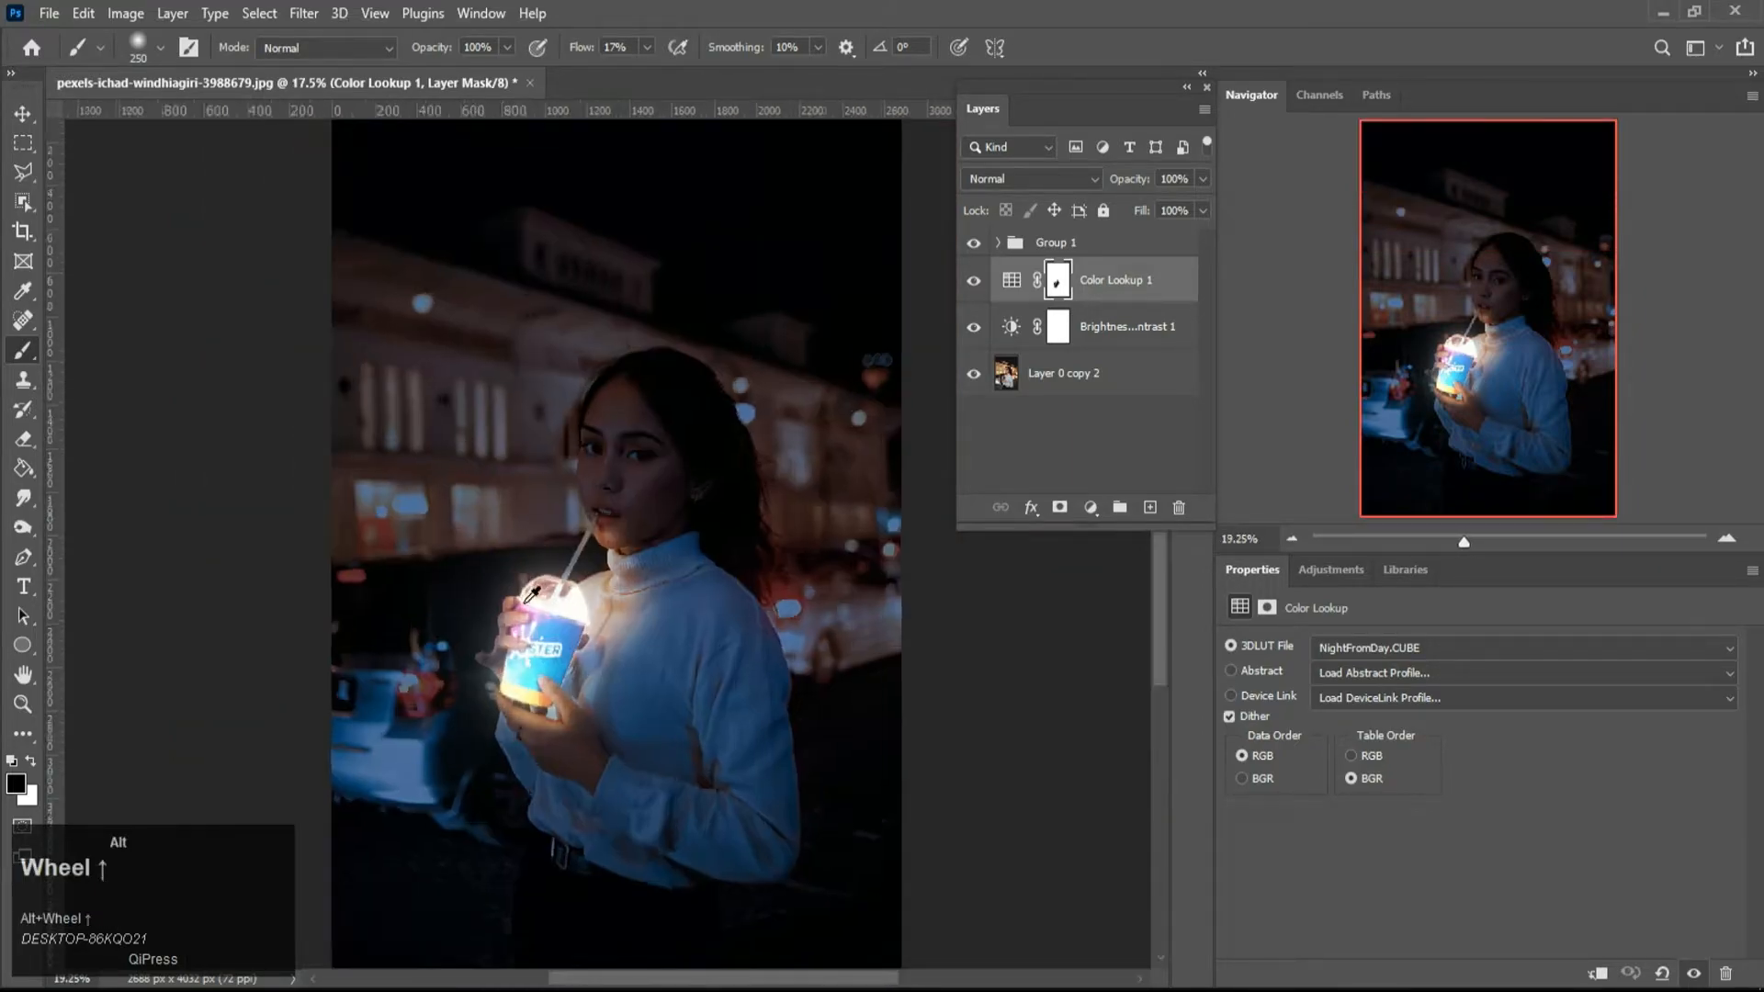
- Paint black on the Color Lookup mask along the drinking straw with a 50 px brush
{"action": "scroll", "coordinate": [696, 565], "scroll_direction": "up", "scroll_amount": 5}
{"action": "scroll", "coordinate": [696, 563], "scroll_direction": "up", "scroll_amount": 1}
{"action": "key", "text": "bracketleft"}
{"action": "key", "text": "bracketleft"}
{"action": "key", "text": "bracketleft"}
{"action": "key", "text": "bracketleft"}
{"action": "left_click_drag", "start_coordinate": [698, 530], "coordinate": [661, 594]}
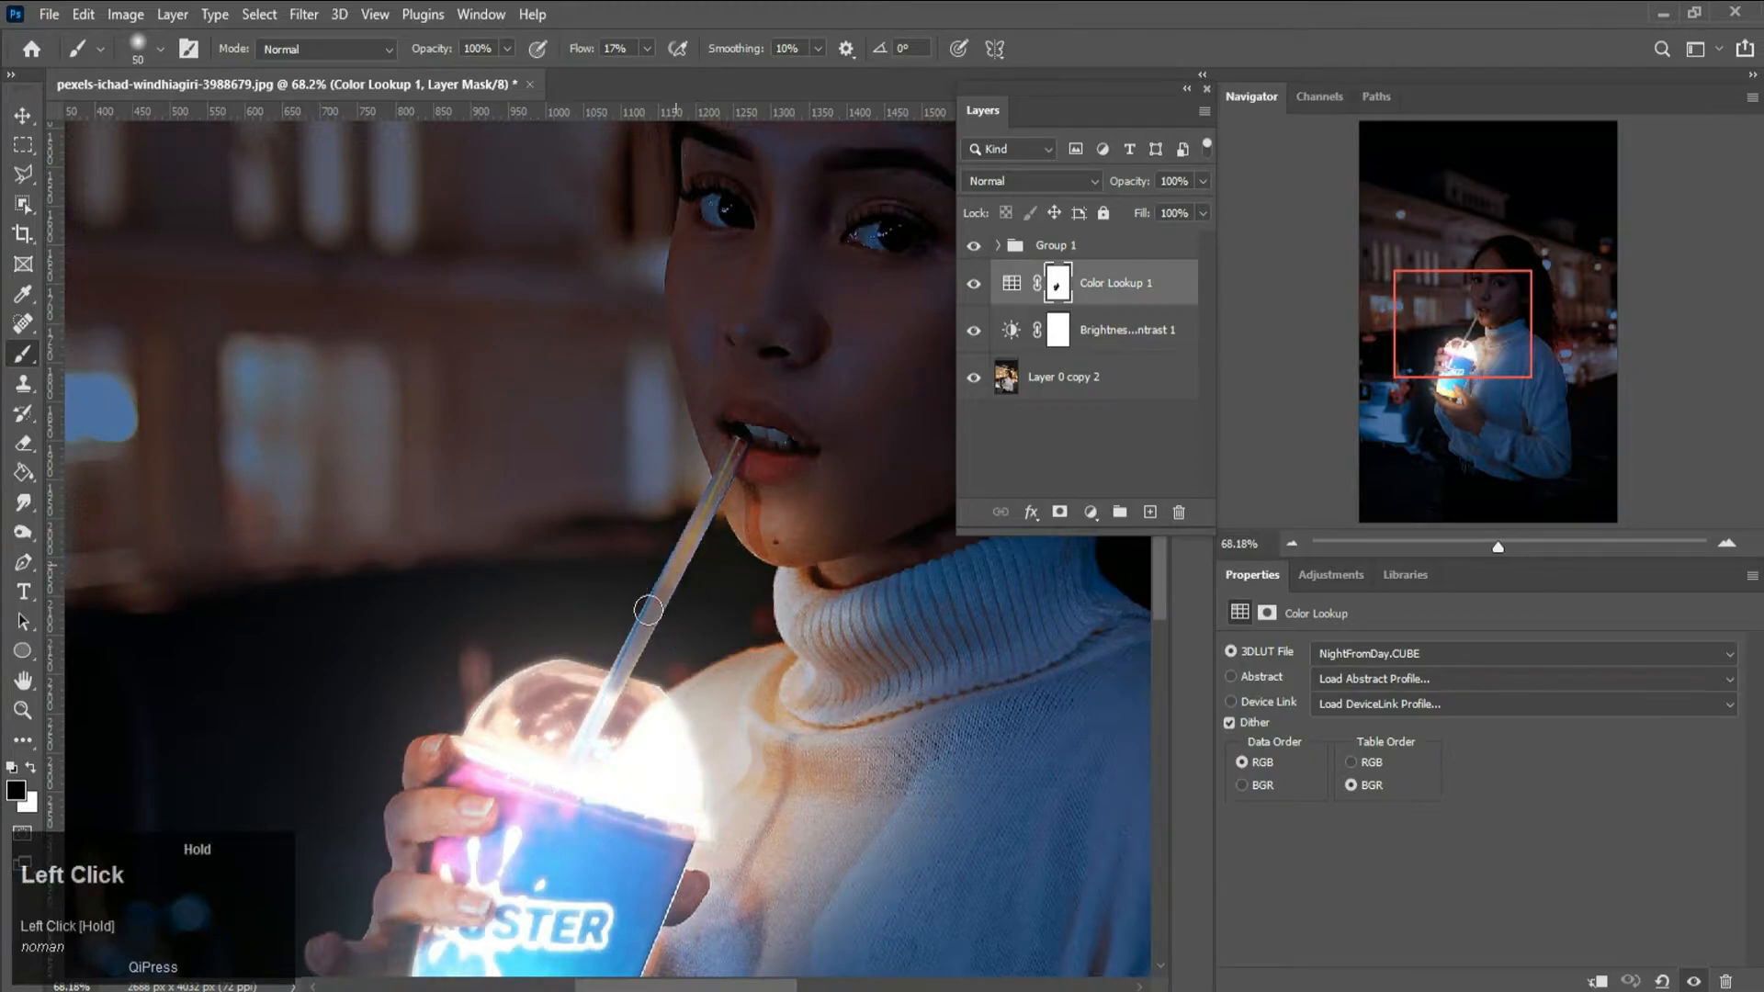
{"action": "left_click_drag", "start_coordinate": [592, 727], "coordinate": [645, 637]}
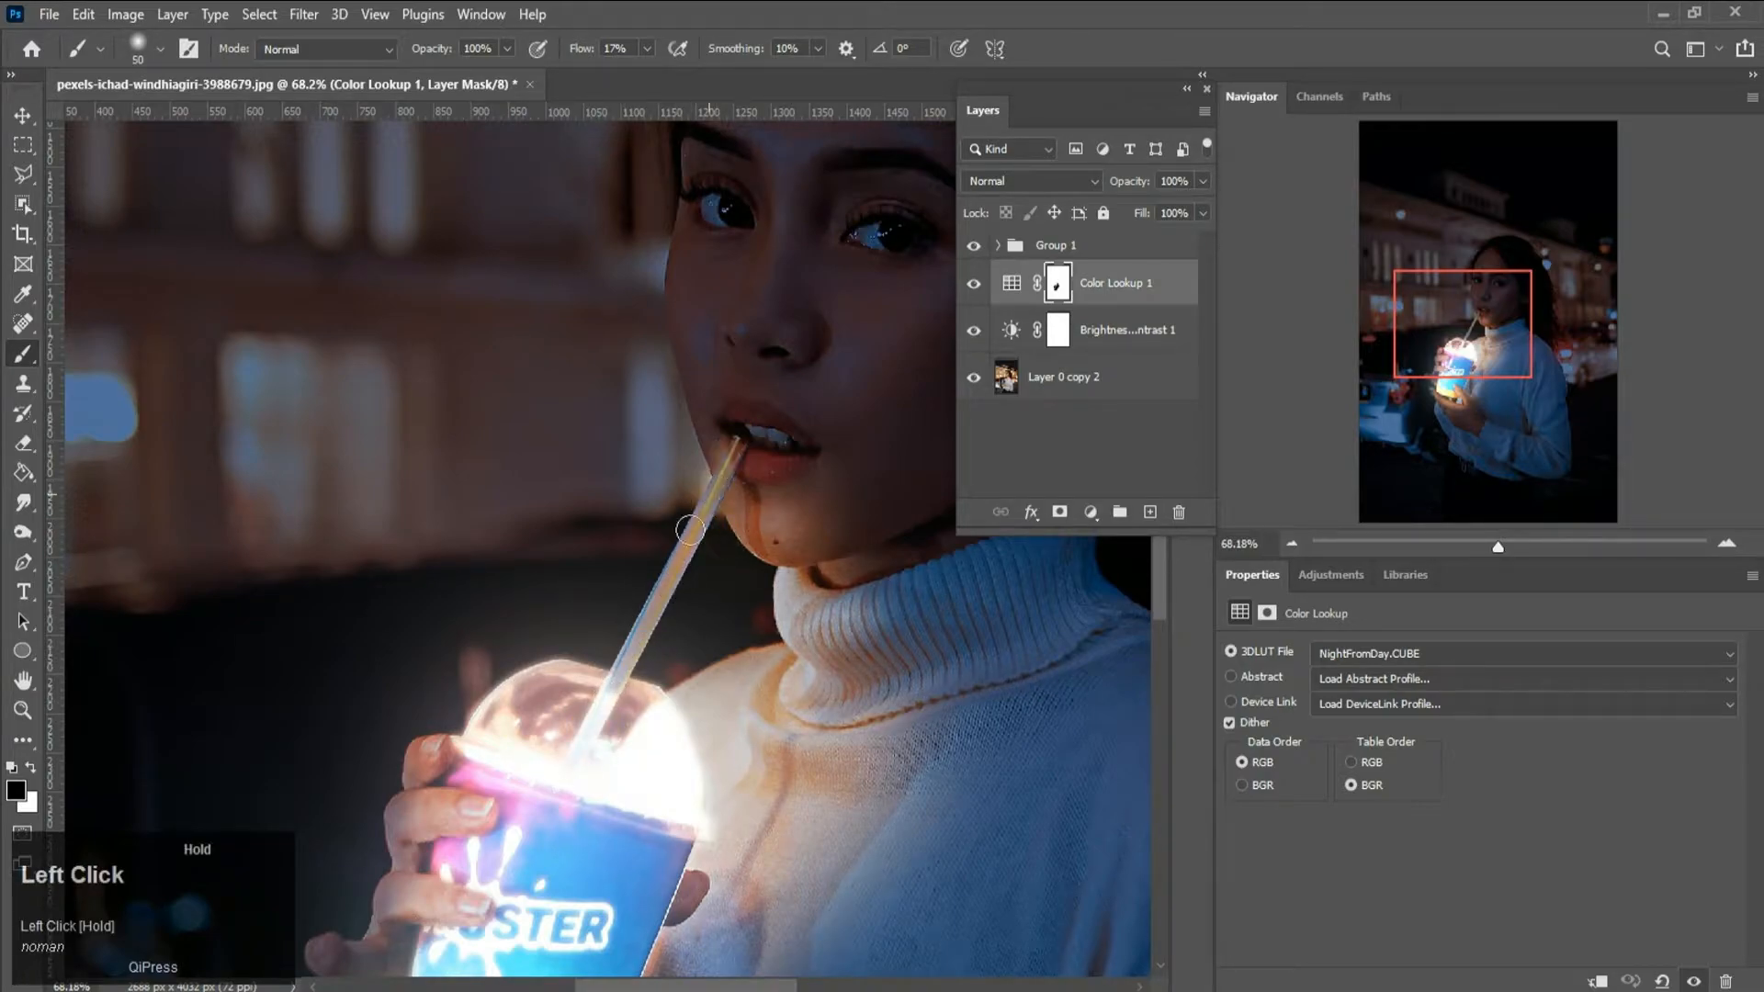
- Paint black on the Color Lookup mask over the straw's tip, teeth and lips with a 20 px brush
{"action": "scroll", "coordinate": [721, 521], "scroll_direction": "up", "scroll_amount": 5}
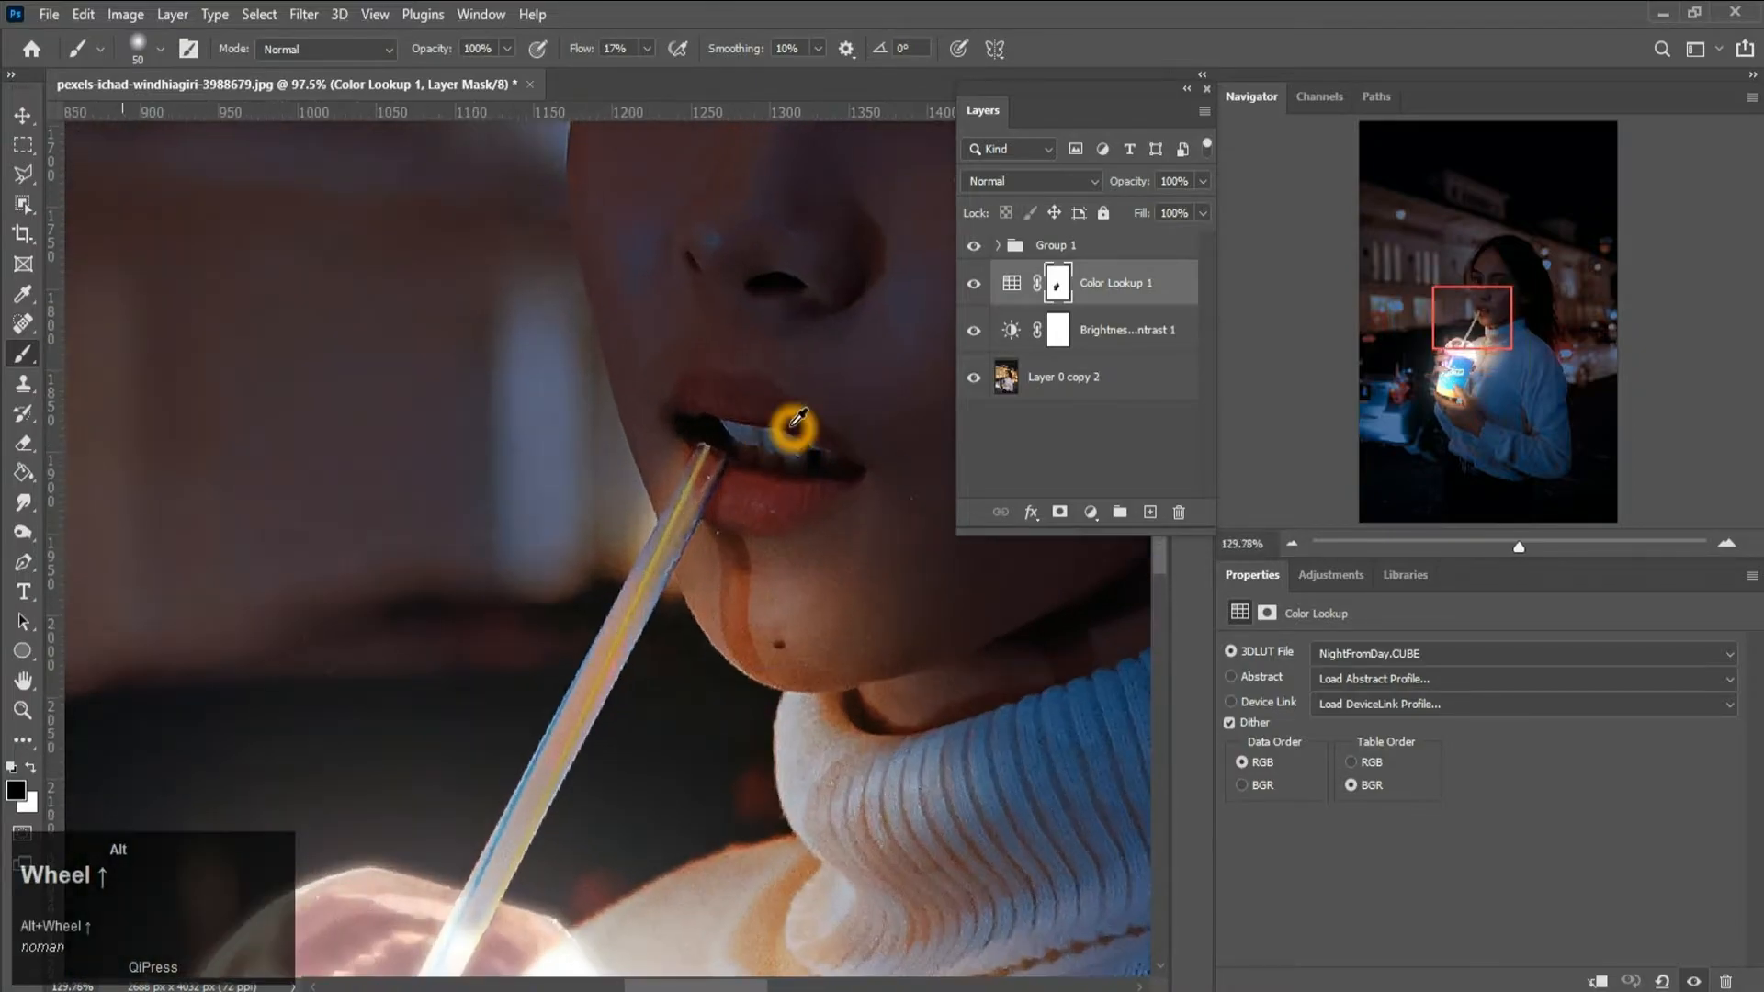
{"action": "key", "text": "bracketleft"}
{"action": "key", "text": "bracketleft"}
{"action": "key", "text": "bracketleft"}
{"action": "mouse_move", "coordinate": [708, 445]}
{"action": "left_mouse_down"}
{"action": "mouse_move", "coordinate": [803, 477]}
{"action": "mouse_move", "coordinate": [720, 450]}
{"action": "left_mouse_up"}
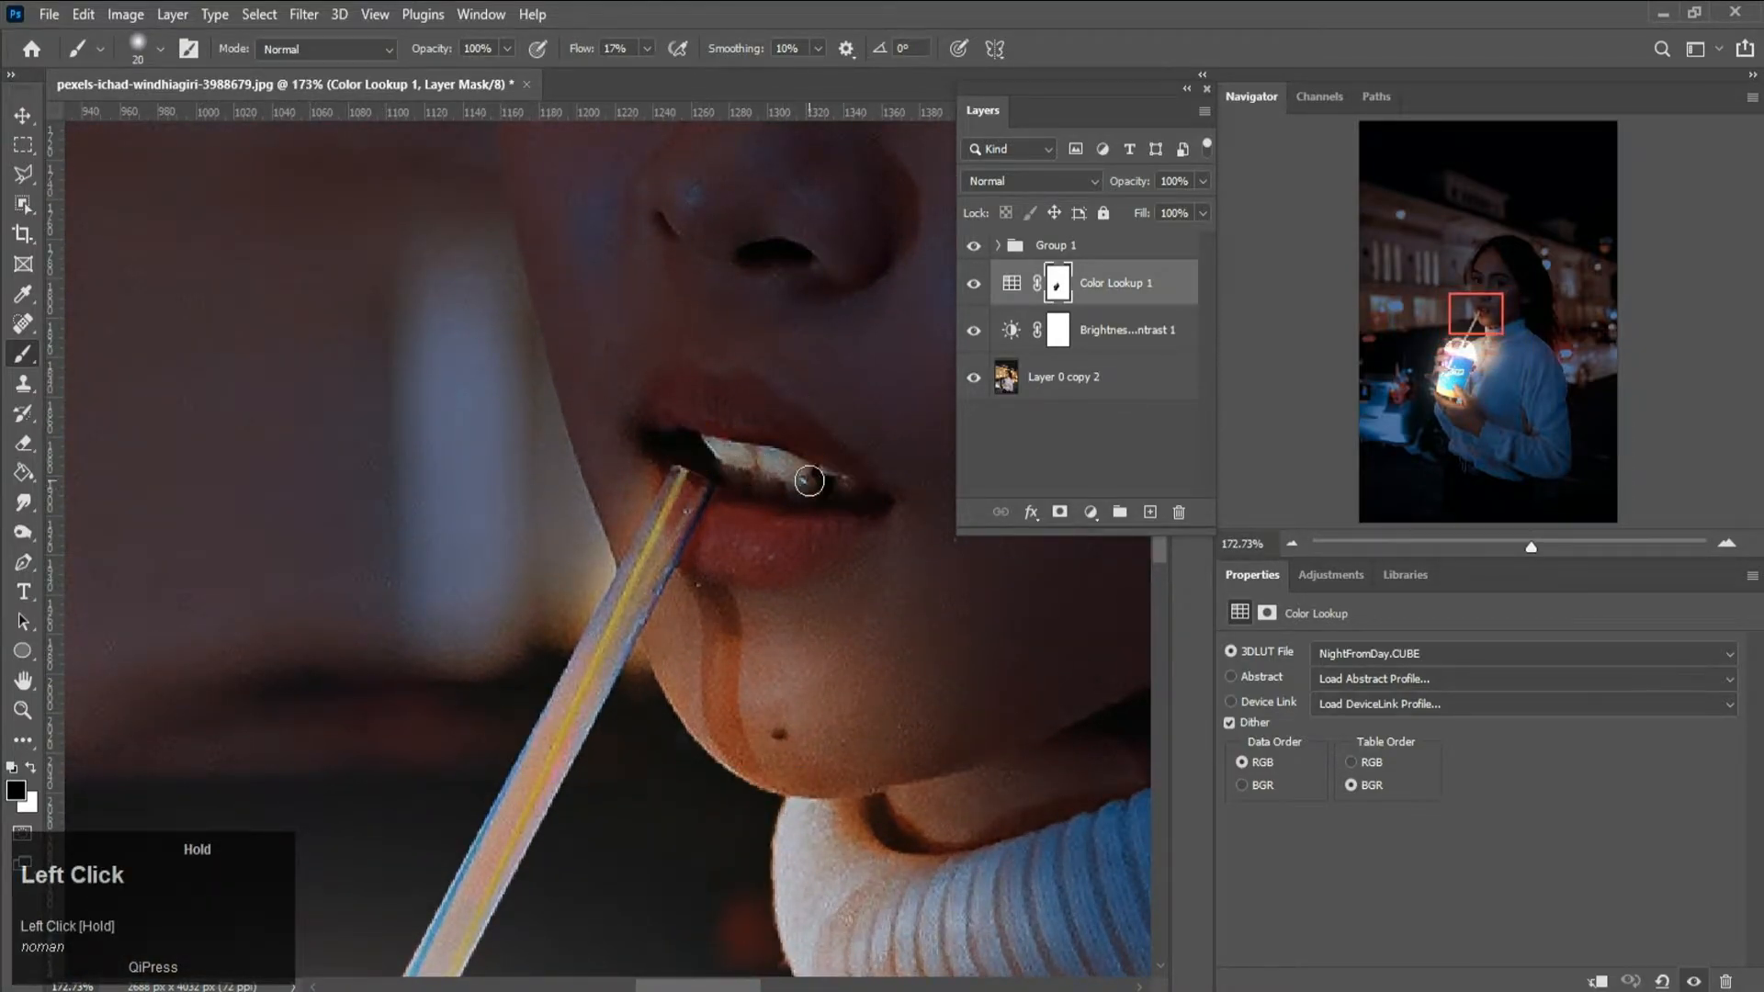
{"action": "scroll", "coordinate": [557, 449], "scroll_direction": "down", "scroll_amount": 5}
{"action": "left_click", "coordinate": [707, 479]}
- Paint black on the Color Lookup mask around the mouth and chin with a 90 px brush, and undo the stray dab beside the straw
{"action": "scroll", "coordinate": [618, 473], "scroll_direction": "up", "scroll_amount": 2}
{"action": "scroll", "coordinate": [623, 464], "scroll_direction": "up", "scroll_amount": 2}
{"action": "key", "text": "bracketright"}
{"action": "key", "text": "bracketright"}
{"action": "key", "text": "bracketright"}
{"action": "key", "text": "bracketright"}
{"action": "key", "text": "bracketright"}
{"action": "left_click_drag", "start_coordinate": [638, 540], "coordinate": [676, 546]}
{"action": "scroll", "coordinate": [511, 591], "scroll_direction": "down", "scroll_amount": 1}
{"action": "scroll", "coordinate": [519, 582], "scroll_direction": "down", "scroll_amount": 8}
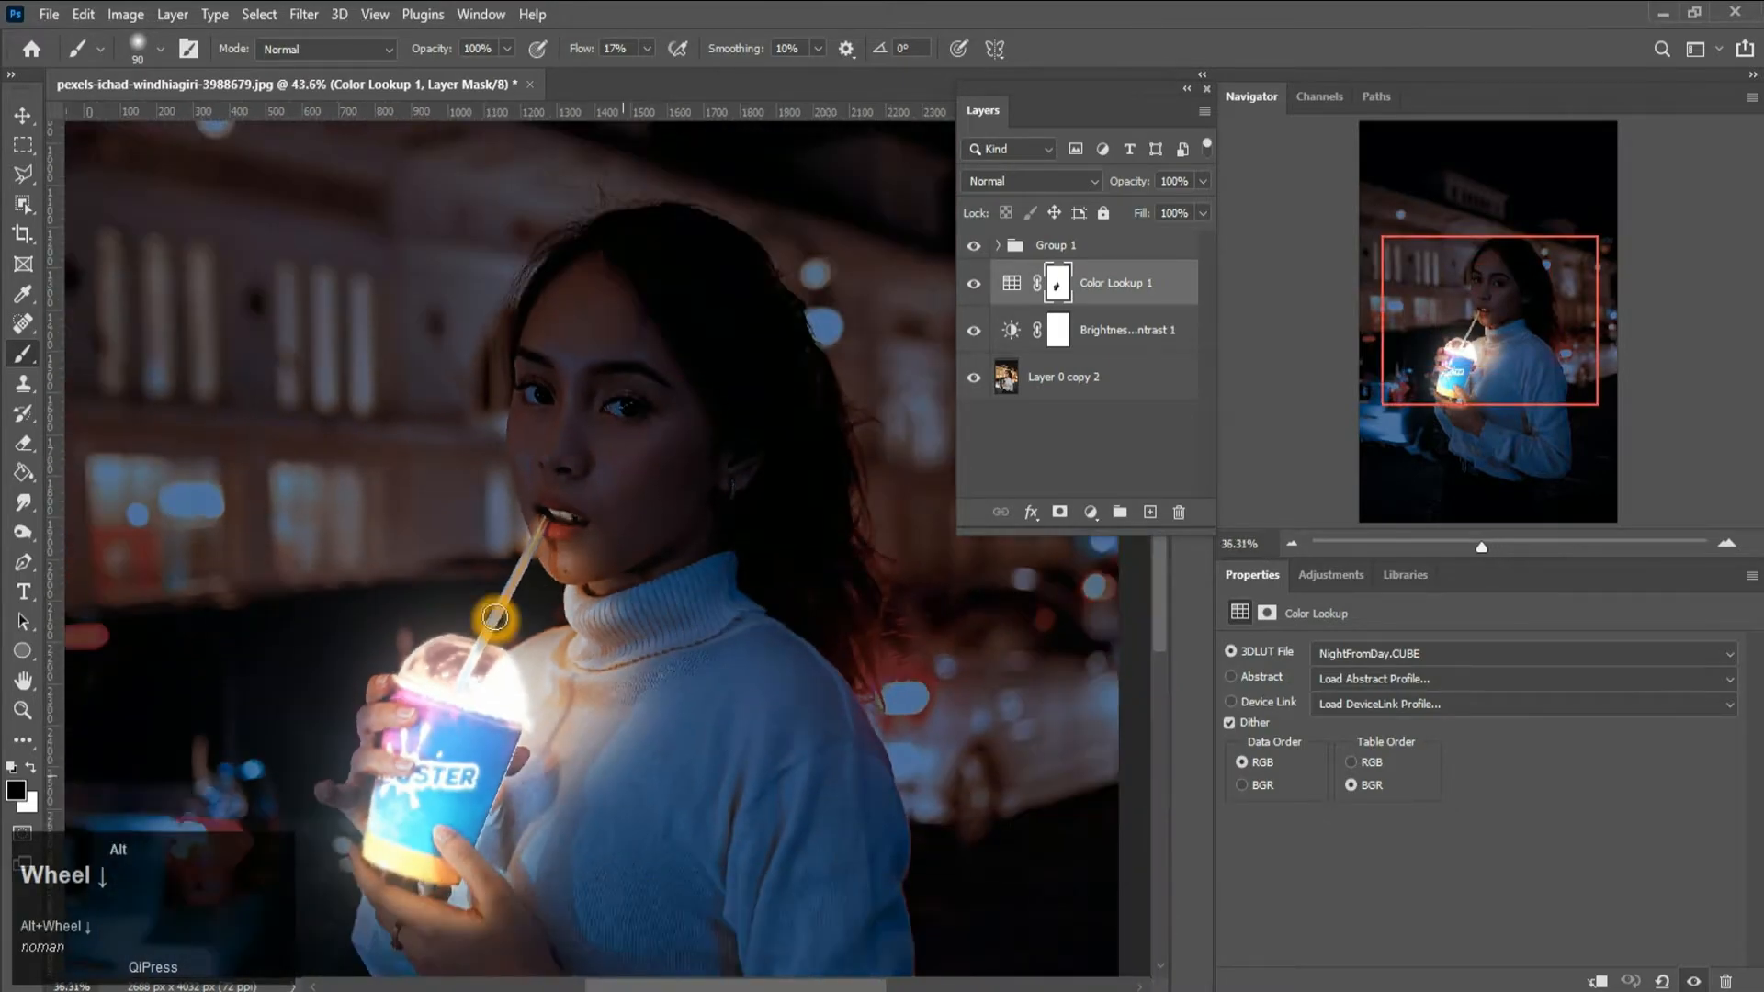
{"action": "left_click", "coordinate": [504, 613]}
{"action": "key", "text": "ctrl+z"}
{"action": "scroll", "coordinate": [497, 614], "scroll_direction": "down", "scroll_amount": 2}
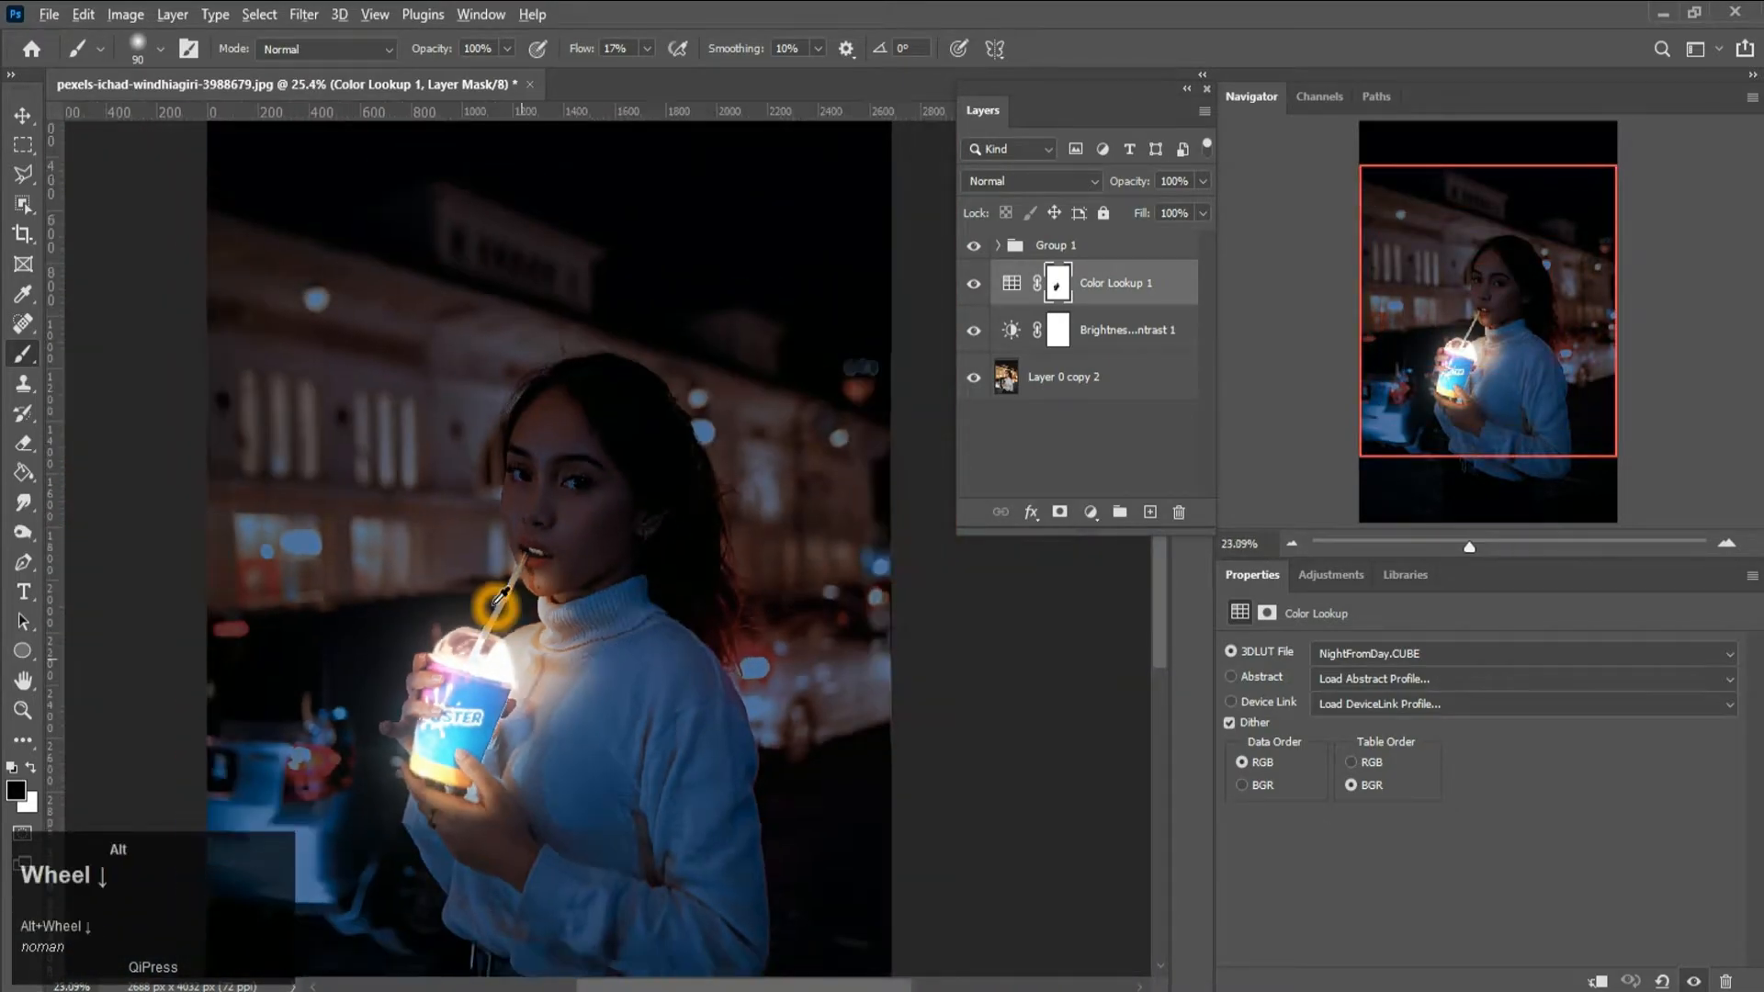
- Paint black on the Color Lookup mask over the face up to the forehead, enlarging the brush from 250 to 300 px
{"action": "scroll", "coordinate": [703, 559], "scroll_direction": "up", "scroll_amount": 2}
{"action": "key", "text": "bracketright"}
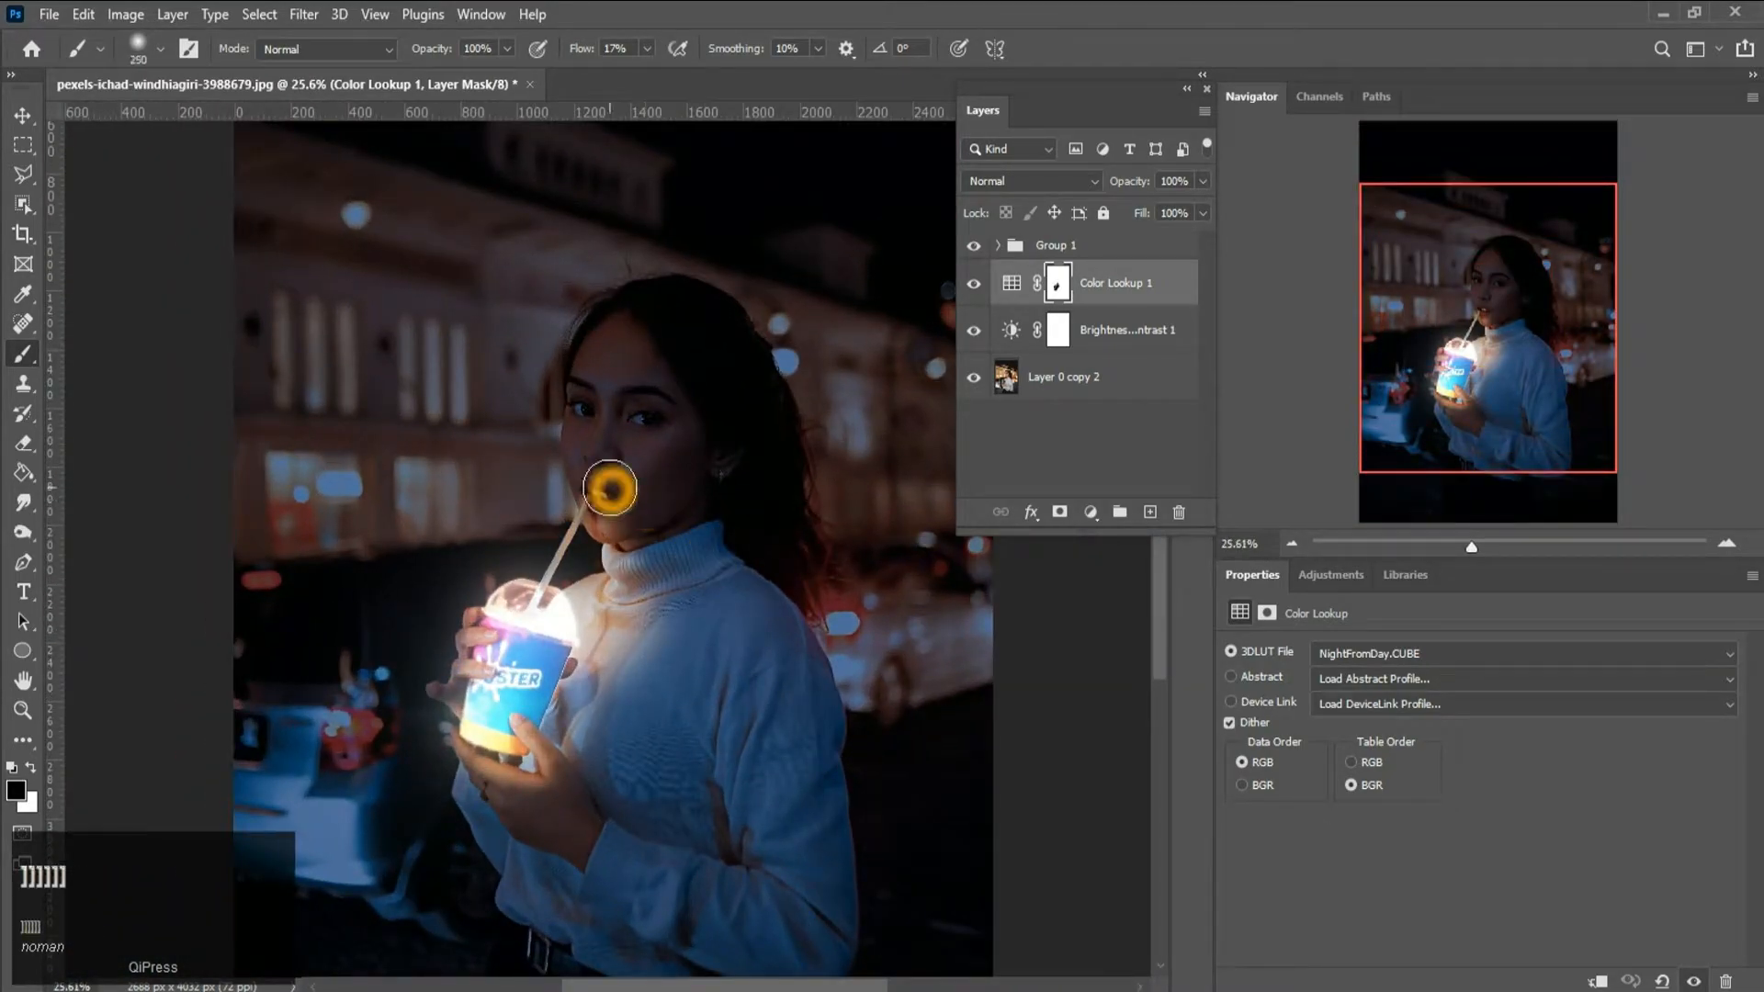
{"action": "mouse_move", "coordinate": [611, 440]}
{"action": "left_mouse_down"}
{"action": "mouse_move", "coordinate": [599, 405]}
{"action": "mouse_move", "coordinate": [599, 518]}
{"action": "left_mouse_up"}
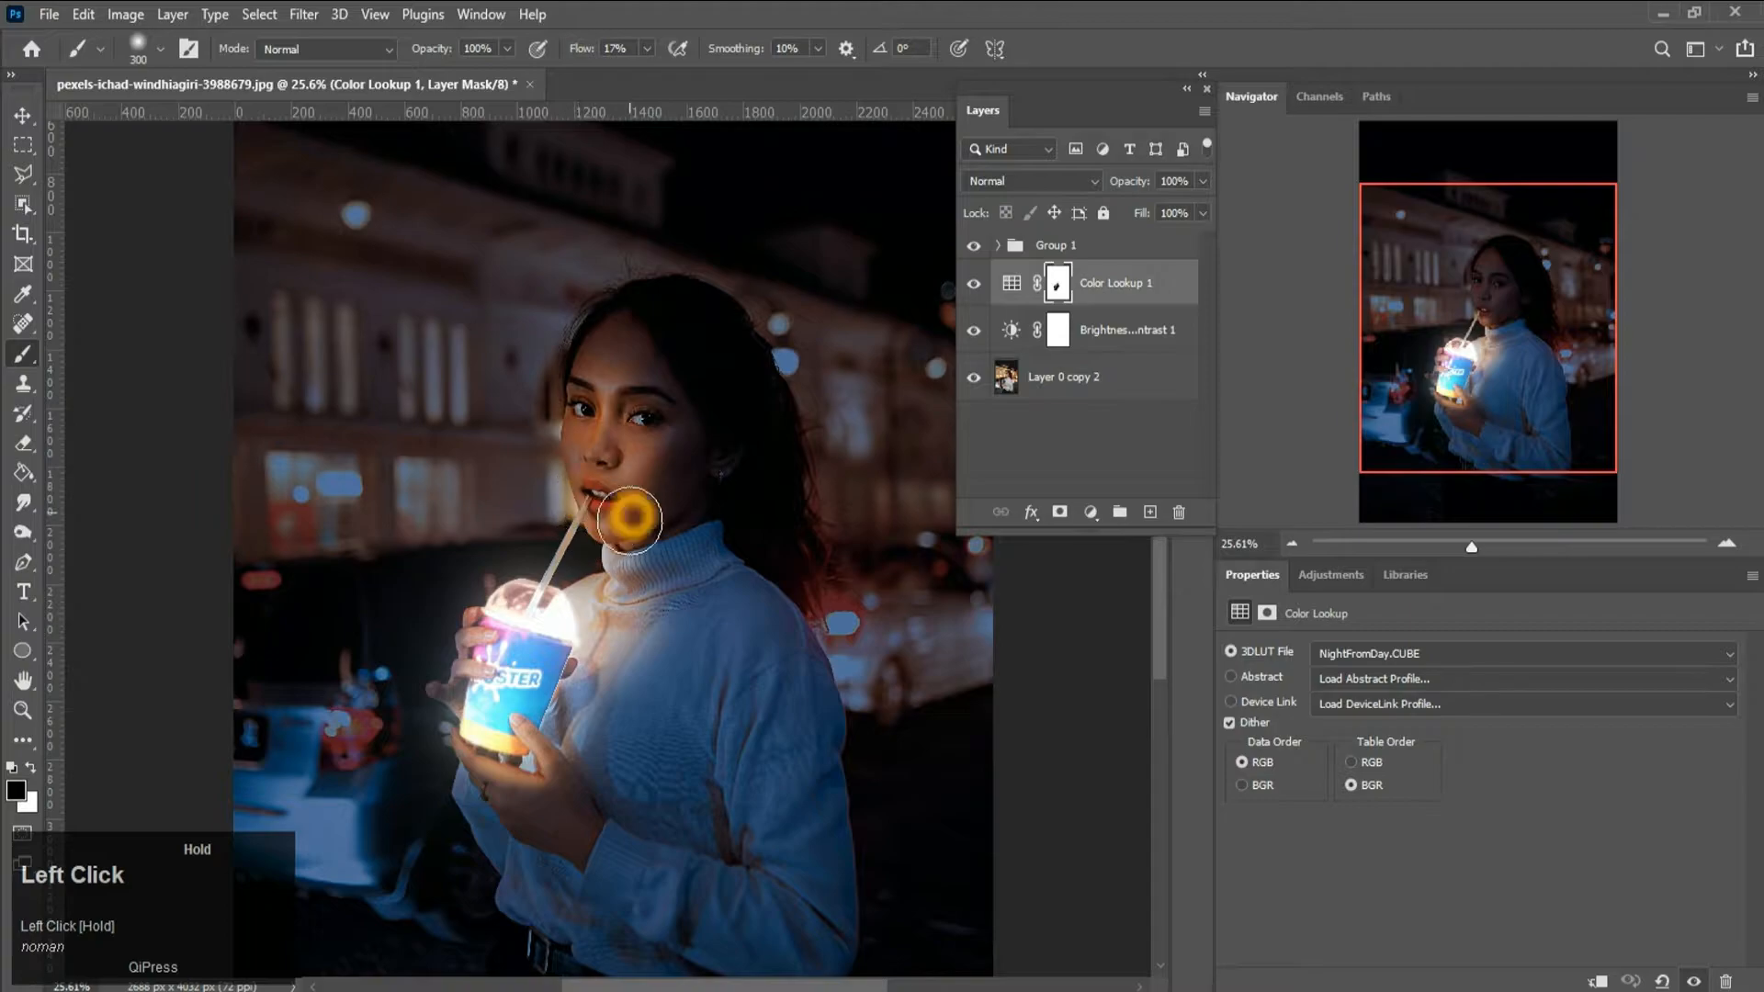
{"action": "scroll", "coordinate": [618, 602], "scroll_direction": "down", "scroll_amount": 3}
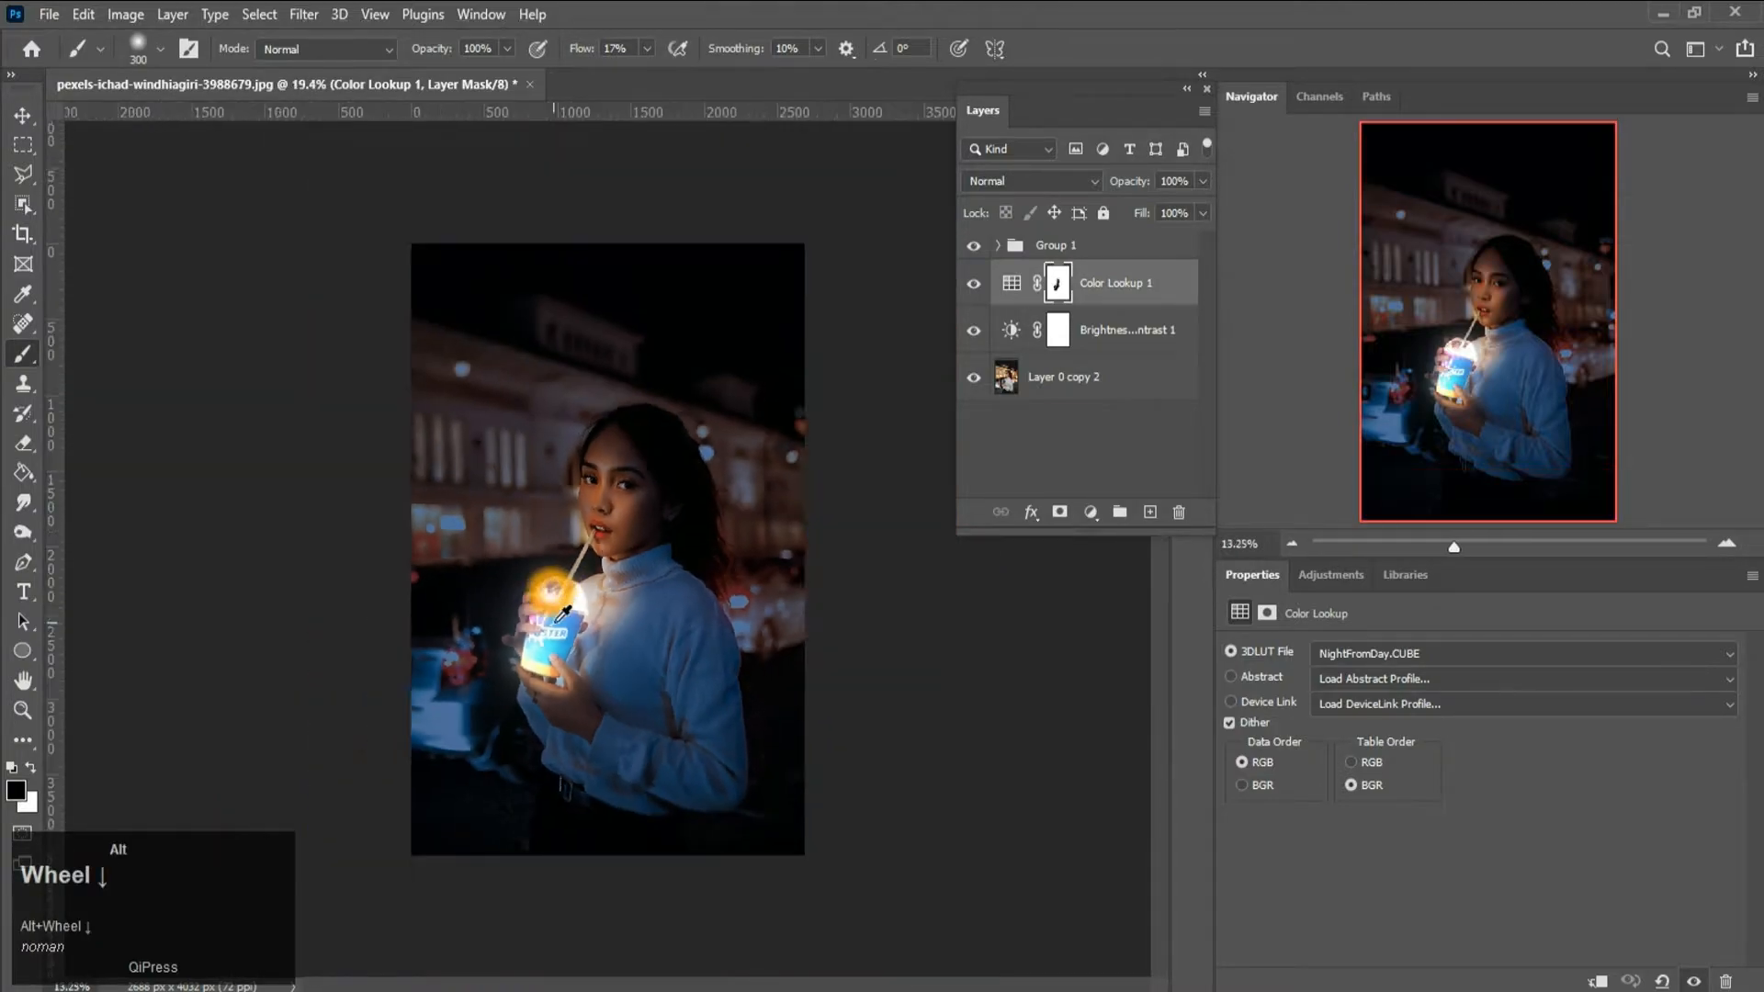
{"action": "scroll", "coordinate": [622, 475], "scroll_direction": "up", "scroll_amount": 1}
{"action": "left_click_drag", "start_coordinate": [622, 475], "coordinate": [609, 463]}
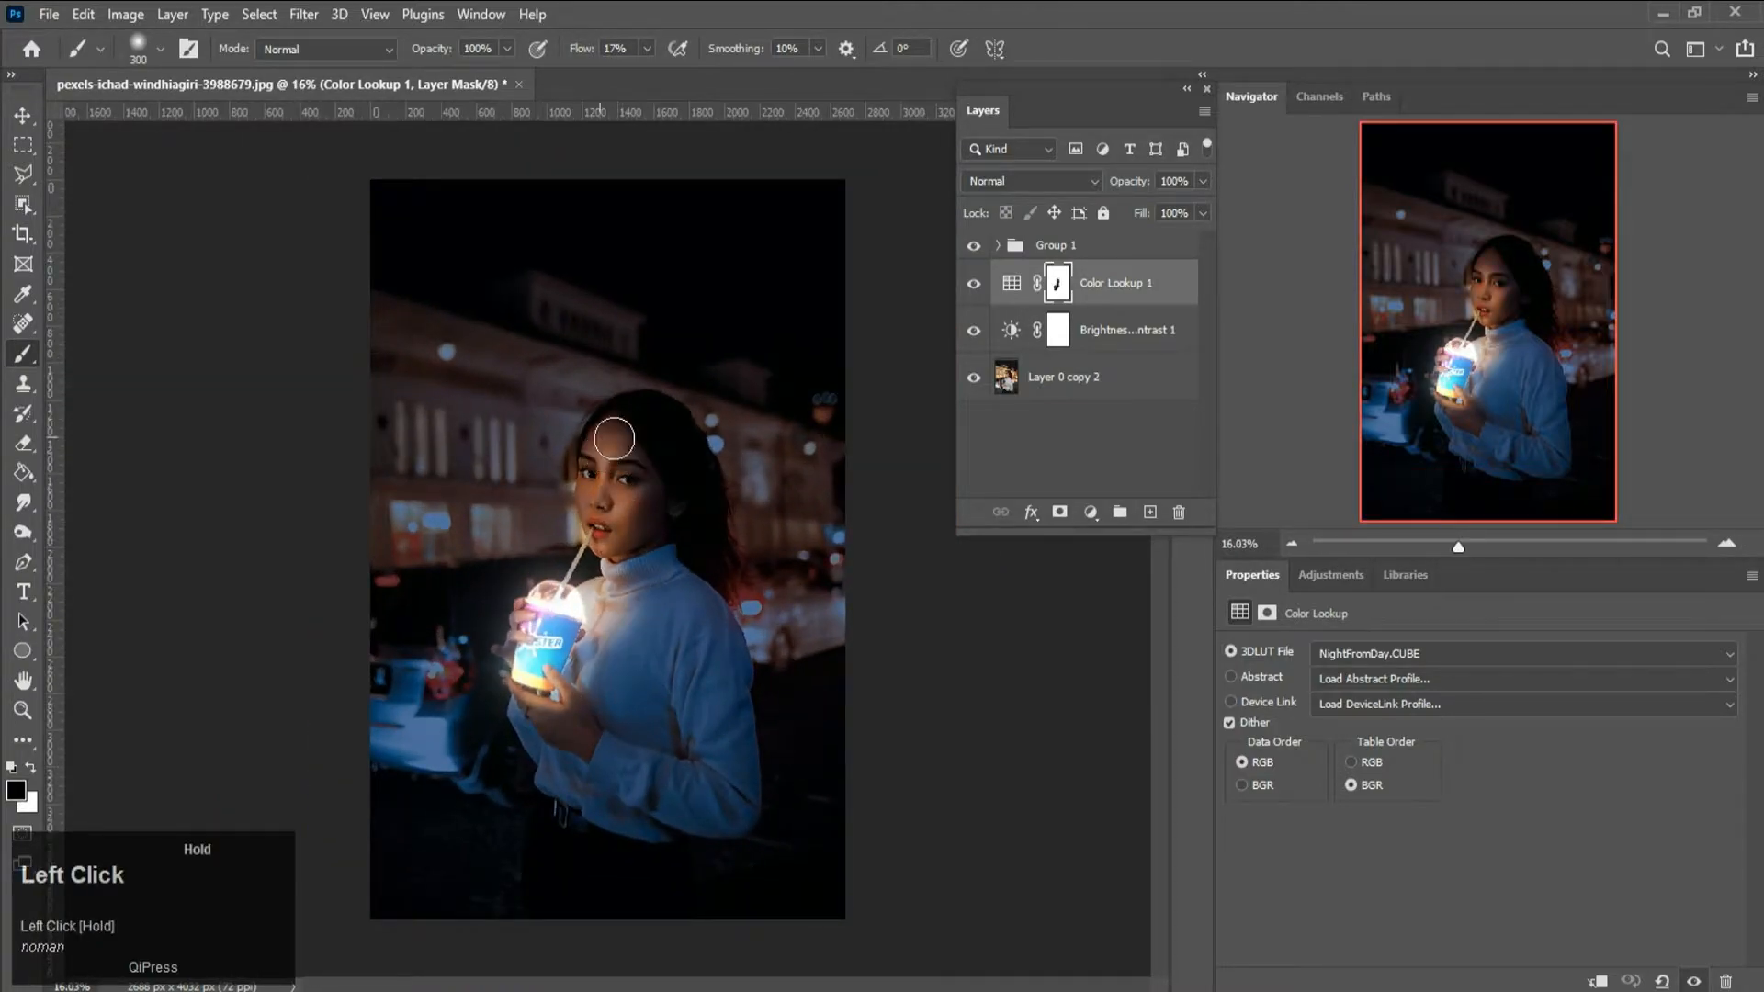
{"action": "scroll", "coordinate": [570, 560], "scroll_direction": "up", "scroll_amount": 2}
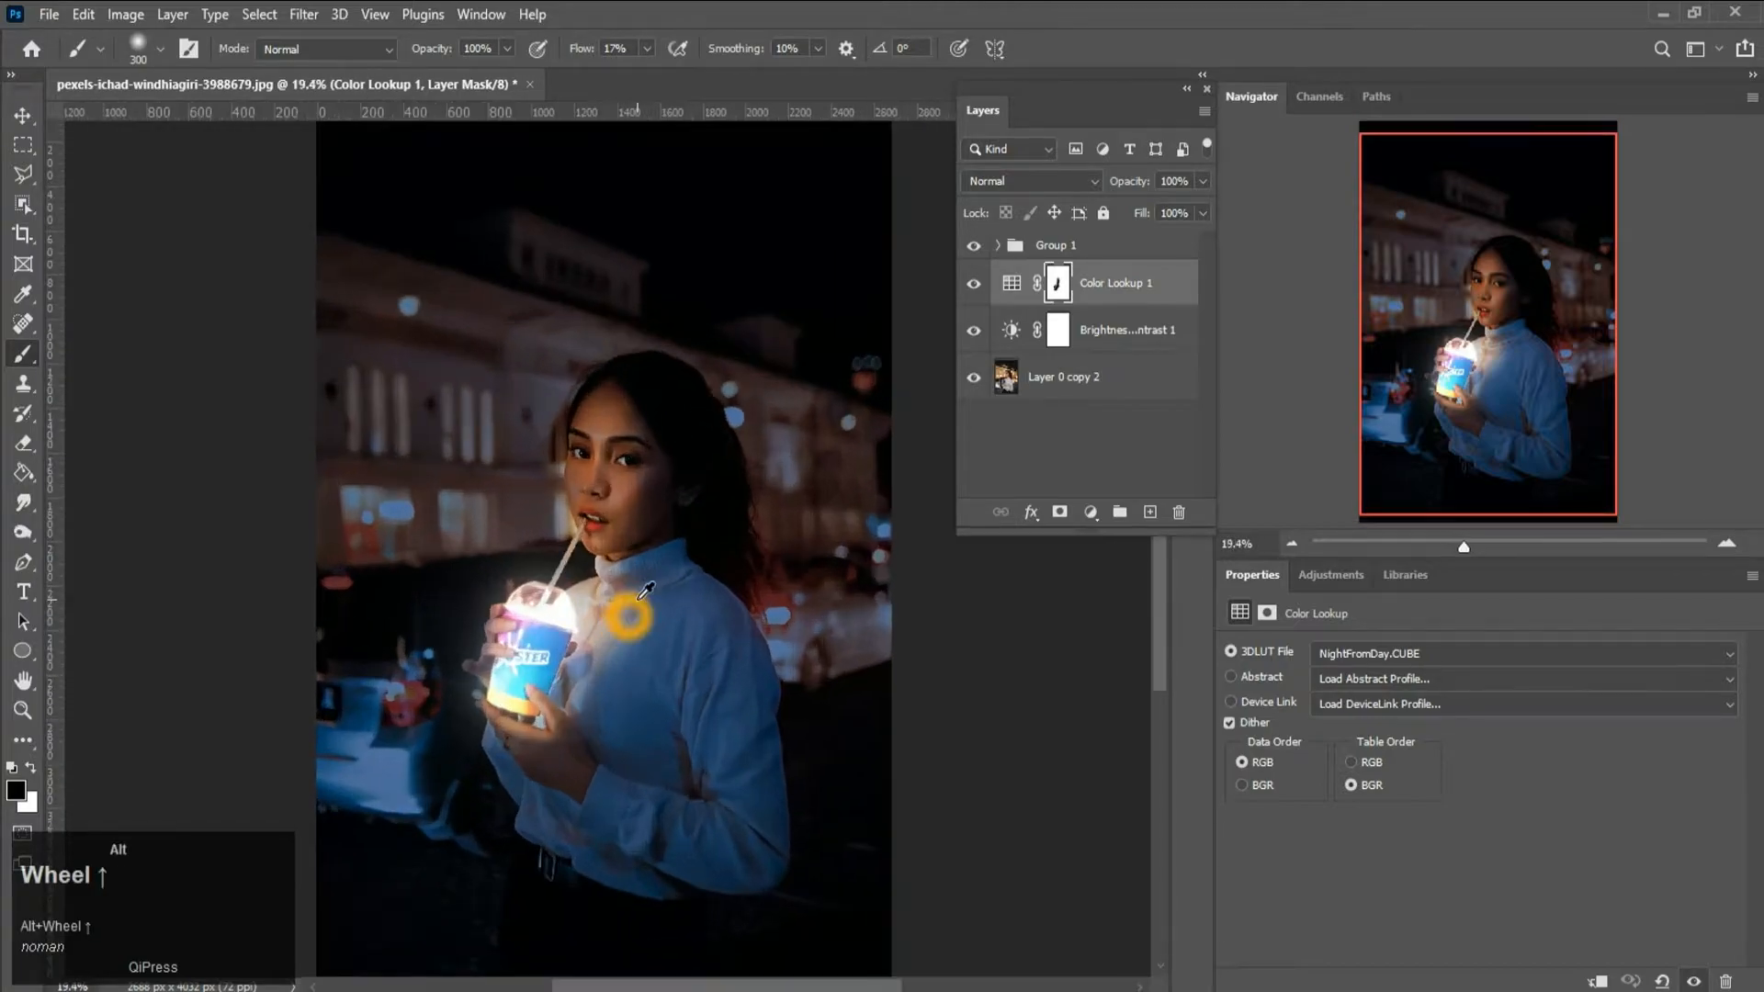
- Paint black on the Color Lookup mask over the sweater's chest near the cup with a brush larger than 300 px
{"action": "key", "text": "bracketright"}
{"action": "key", "text": "bracketright"}
{"action": "key", "text": "bracketright"}
{"action": "key", "text": "bracketleft"}
{"action": "mouse_move", "coordinate": [618, 649]}
{"action": "left_mouse_down"}
{"action": "mouse_move", "coordinate": [590, 684]}
{"action": "mouse_move", "coordinate": [607, 684]}
{"action": "mouse_move", "coordinate": [638, 571]}
{"action": "mouse_move", "coordinate": [597, 576]}
{"action": "mouse_move", "coordinate": [595, 692]}
{"action": "mouse_move", "coordinate": [569, 634]}
{"action": "left_mouse_up"}
{"action": "scroll", "coordinate": [588, 570], "scroll_direction": "down", "scroll_amount": 2}
- Paint black on the Color Lookup mask over the cup-facing side of the face with a 175 px brush
{"action": "scroll", "coordinate": [618, 487], "scroll_direction": "up", "scroll_amount": 2}
{"action": "scroll", "coordinate": [617, 487], "scroll_direction": "up", "scroll_amount": 2}
{"action": "key", "text": "bracketleft"}
{"action": "key", "text": "bracketleft"}
{"action": "key", "text": "bracketleft"}
{"action": "key", "text": "bracketleft"}
{"action": "key", "text": "bracketleft"}
{"action": "left_click_drag", "start_coordinate": [595, 533], "coordinate": [576, 566]}
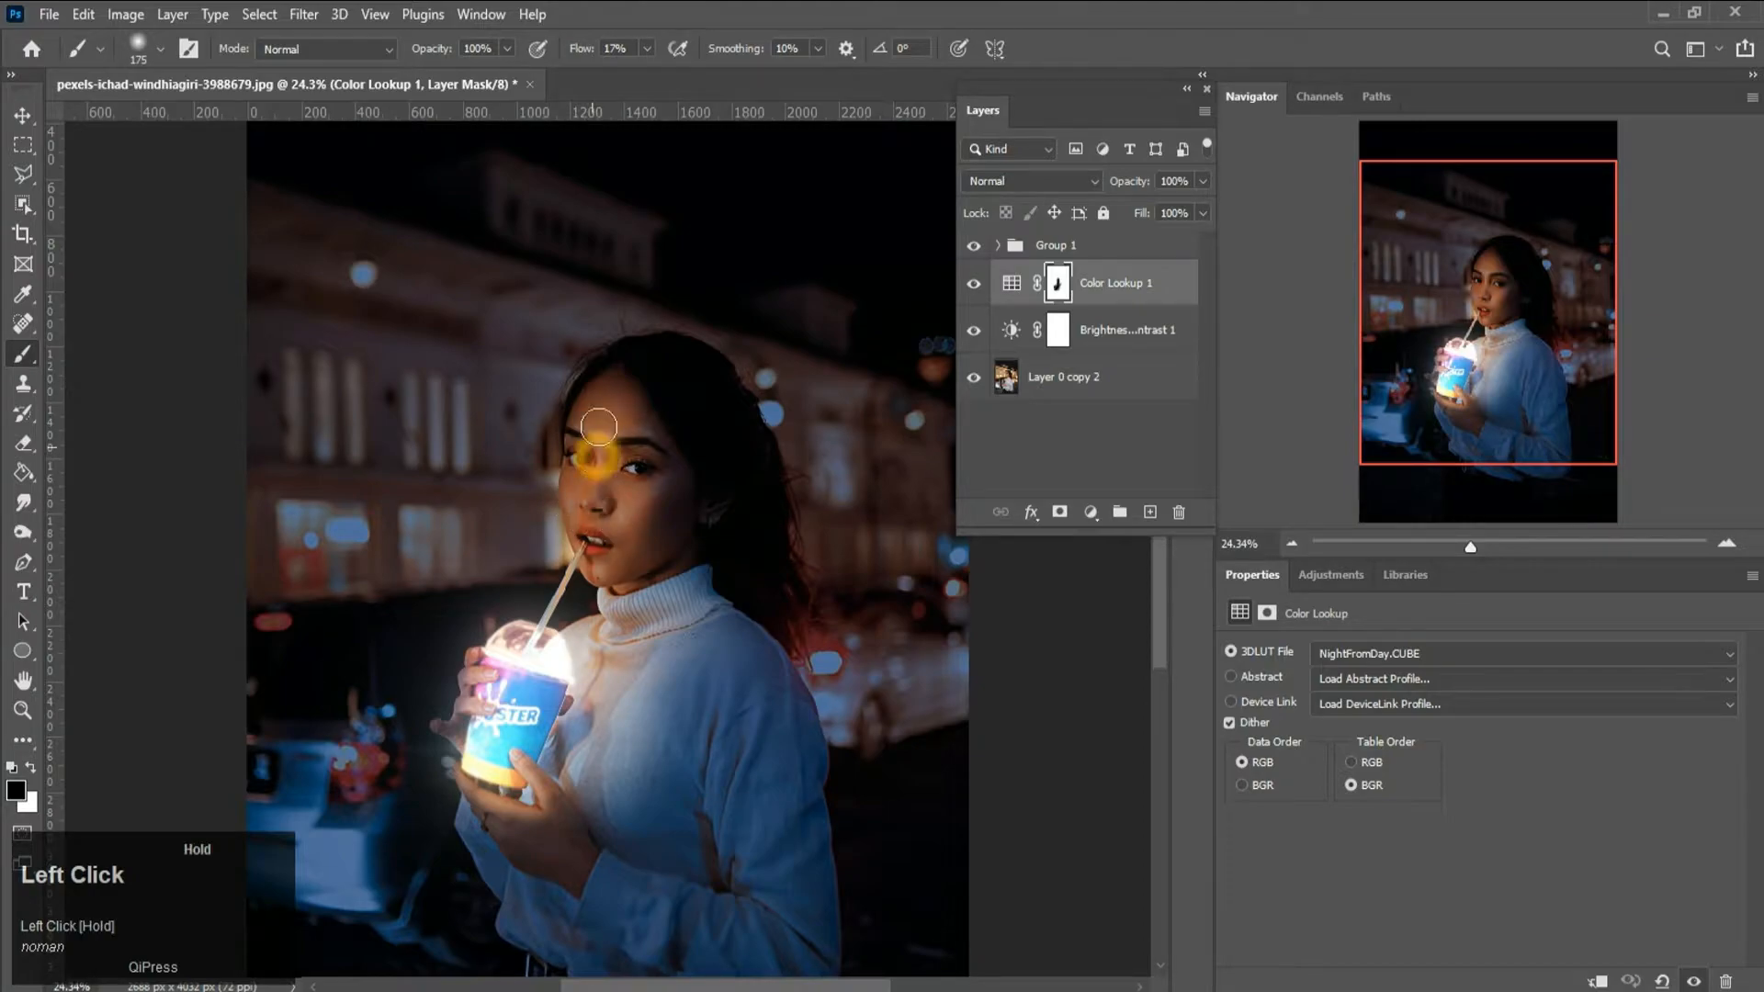
{"action": "mouse_move", "coordinate": [605, 501]}
{"action": "left_mouse_down"}
{"action": "mouse_move", "coordinate": [612, 530]}
{"action": "mouse_move", "coordinate": [529, 585]}
{"action": "left_mouse_up"}
{"action": "scroll", "coordinate": [542, 575], "scroll_direction": "down", "scroll_amount": 2}
- Paint white on the Color Lookup mask with a 70 px brush along the background beside the face to restore its darkening
{"action": "scroll", "coordinate": [594, 487], "scroll_direction": "up", "scroll_amount": 4}
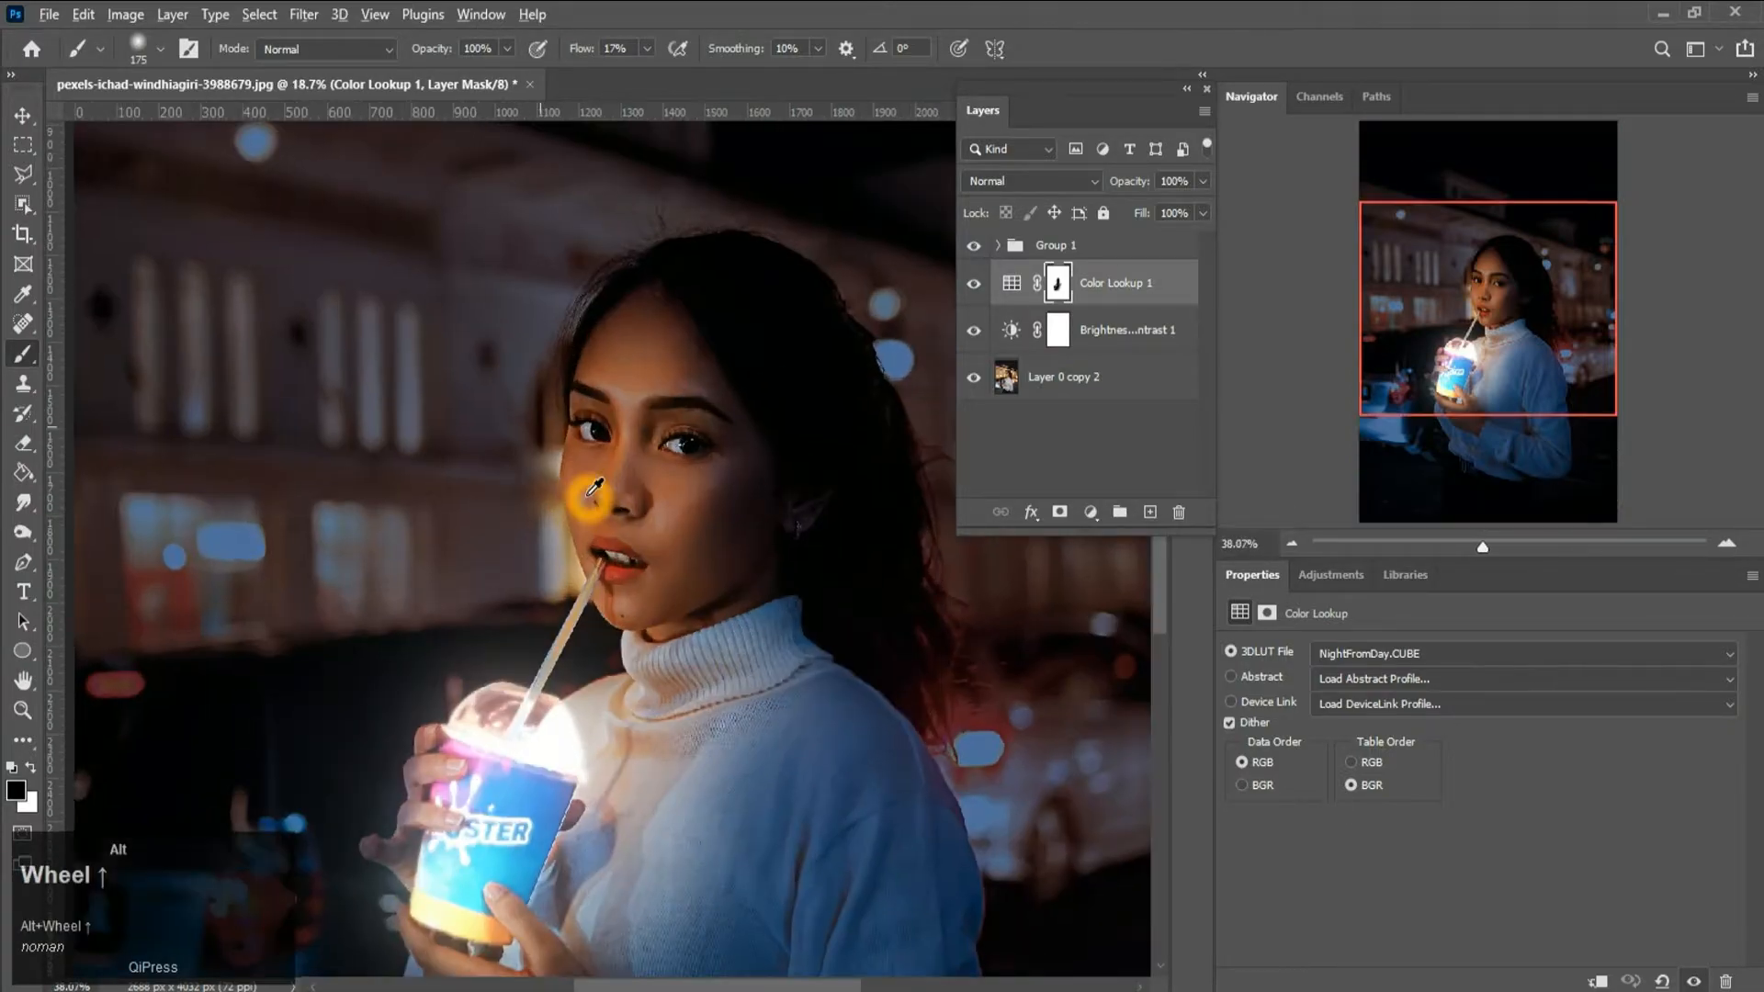
{"action": "scroll", "coordinate": [595, 487], "scroll_direction": "up", "scroll_amount": 1}
{"action": "key", "text": "x"}
{"action": "scroll", "coordinate": [560, 444], "scroll_direction": "up", "scroll_amount": 1}
{"action": "key", "text": "bracketleft"}
{"action": "key", "text": "bracketleft"}
{"action": "key", "text": "bracketleft"}
{"action": "key", "text": "bracketleft"}
{"action": "key", "text": "bracketleft"}
{"action": "key", "text": "bracketleft"}
{"action": "left_click_drag", "start_coordinate": [538, 427], "coordinate": [570, 614]}
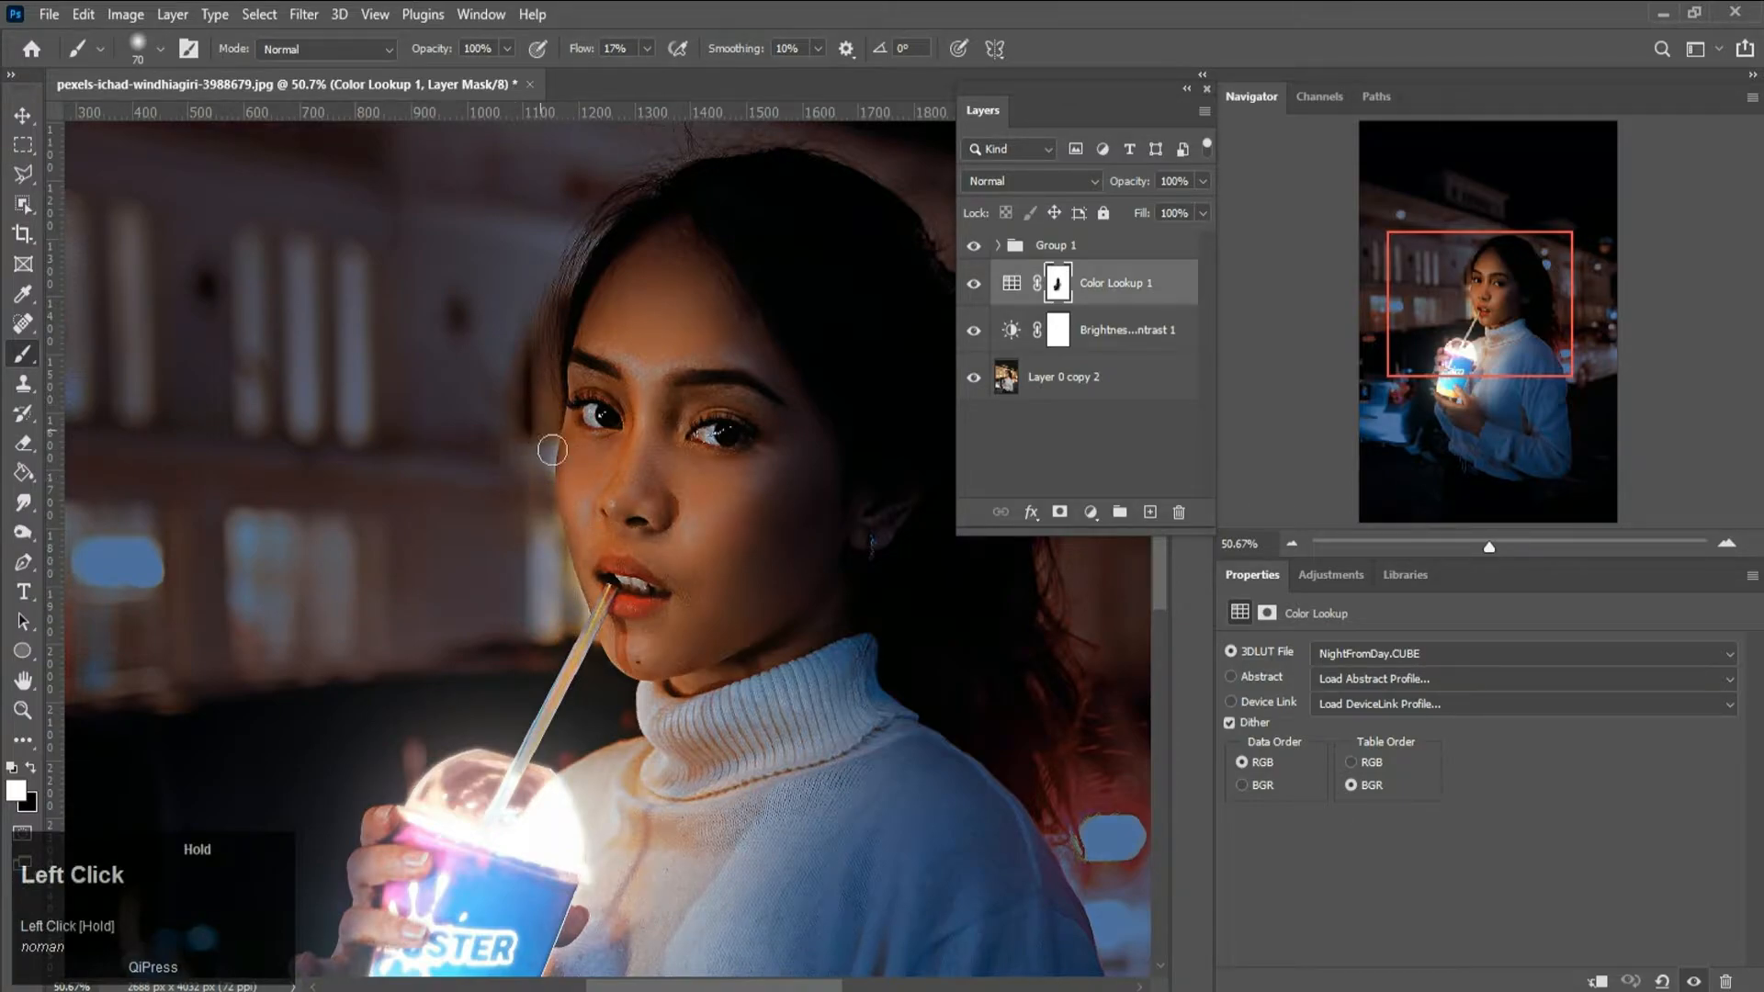
{"action": "mouse_move", "coordinate": [544, 545]}
{"action": "left_mouse_down"}
{"action": "mouse_move", "coordinate": [579, 627]}
{"action": "mouse_move", "coordinate": [583, 458]}
{"action": "left_mouse_up"}
- Paint black on the Color Lookup mask with the 70 px brush over the cheek and eye area to brighten the face
{"action": "key", "text": "x"}
{"action": "mouse_move", "coordinate": [589, 538]}
{"action": "left_mouse_down"}
{"action": "mouse_move", "coordinate": [633, 452]}
{"action": "mouse_move", "coordinate": [593, 410]}
{"action": "mouse_move", "coordinate": [698, 428]}
{"action": "left_mouse_up"}
{"action": "scroll", "coordinate": [699, 450], "scroll_direction": "down", "scroll_amount": 3}
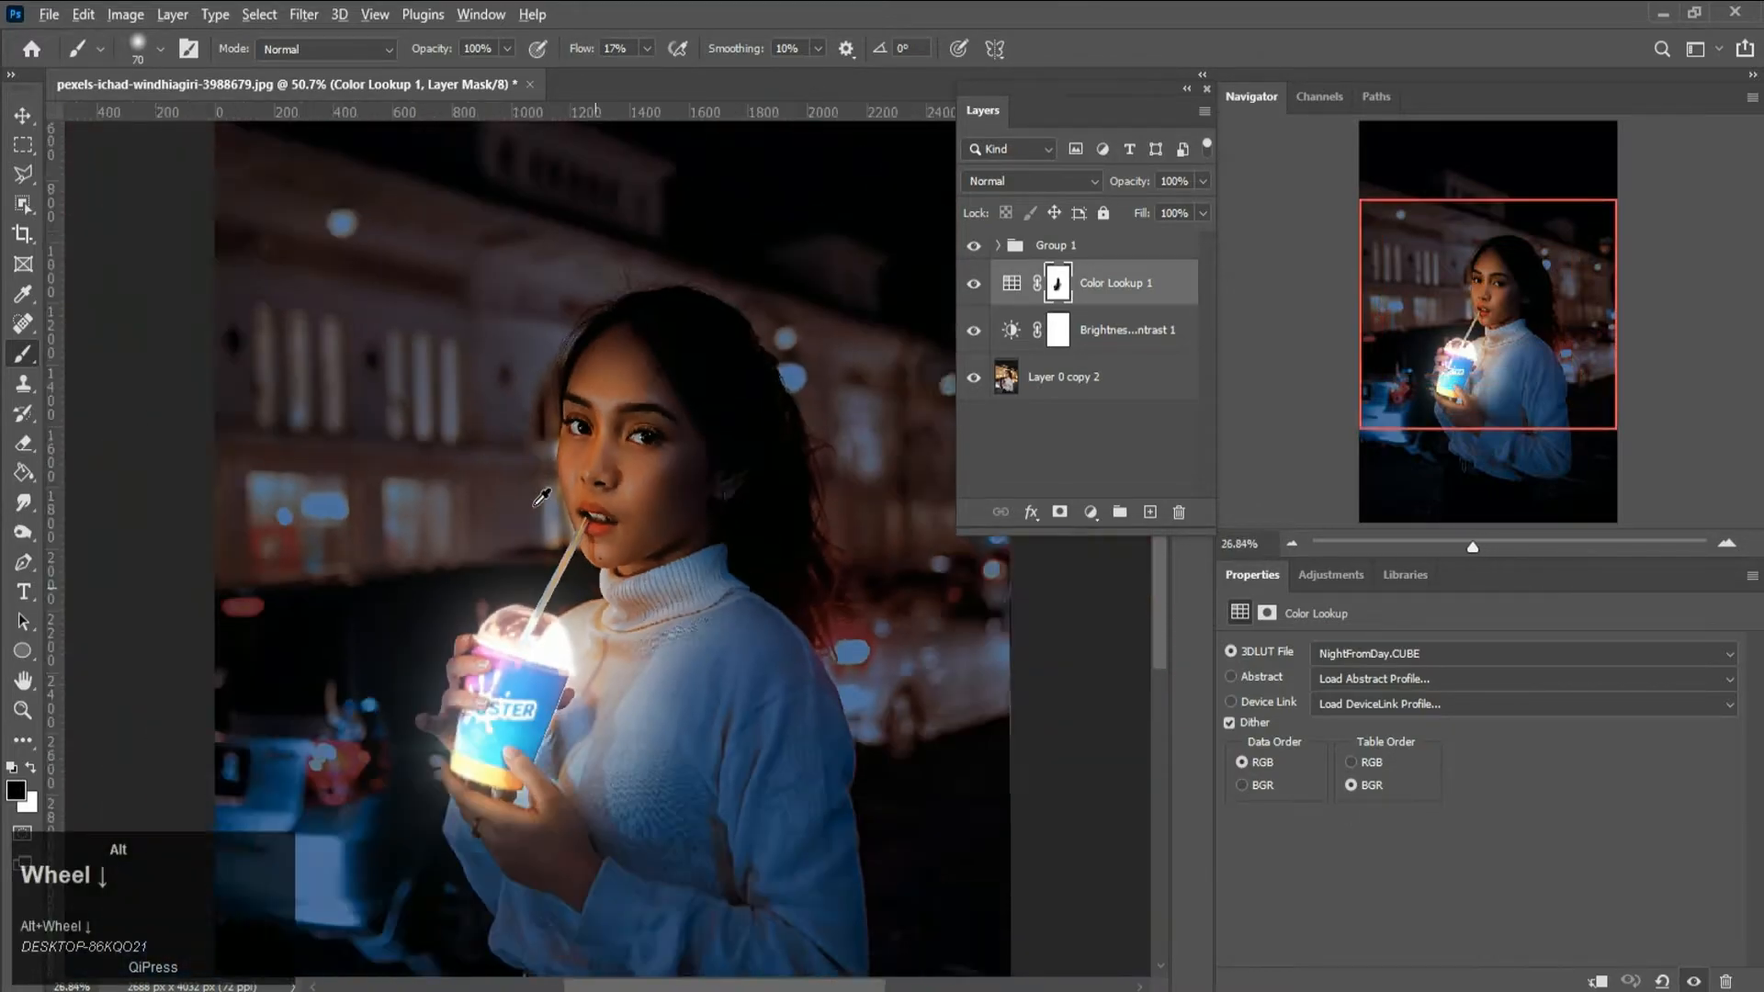
{"action": "left_click", "coordinate": [700, 475]}
{"action": "scroll", "coordinate": [700, 475], "scroll_direction": "down", "scroll_amount": 4}
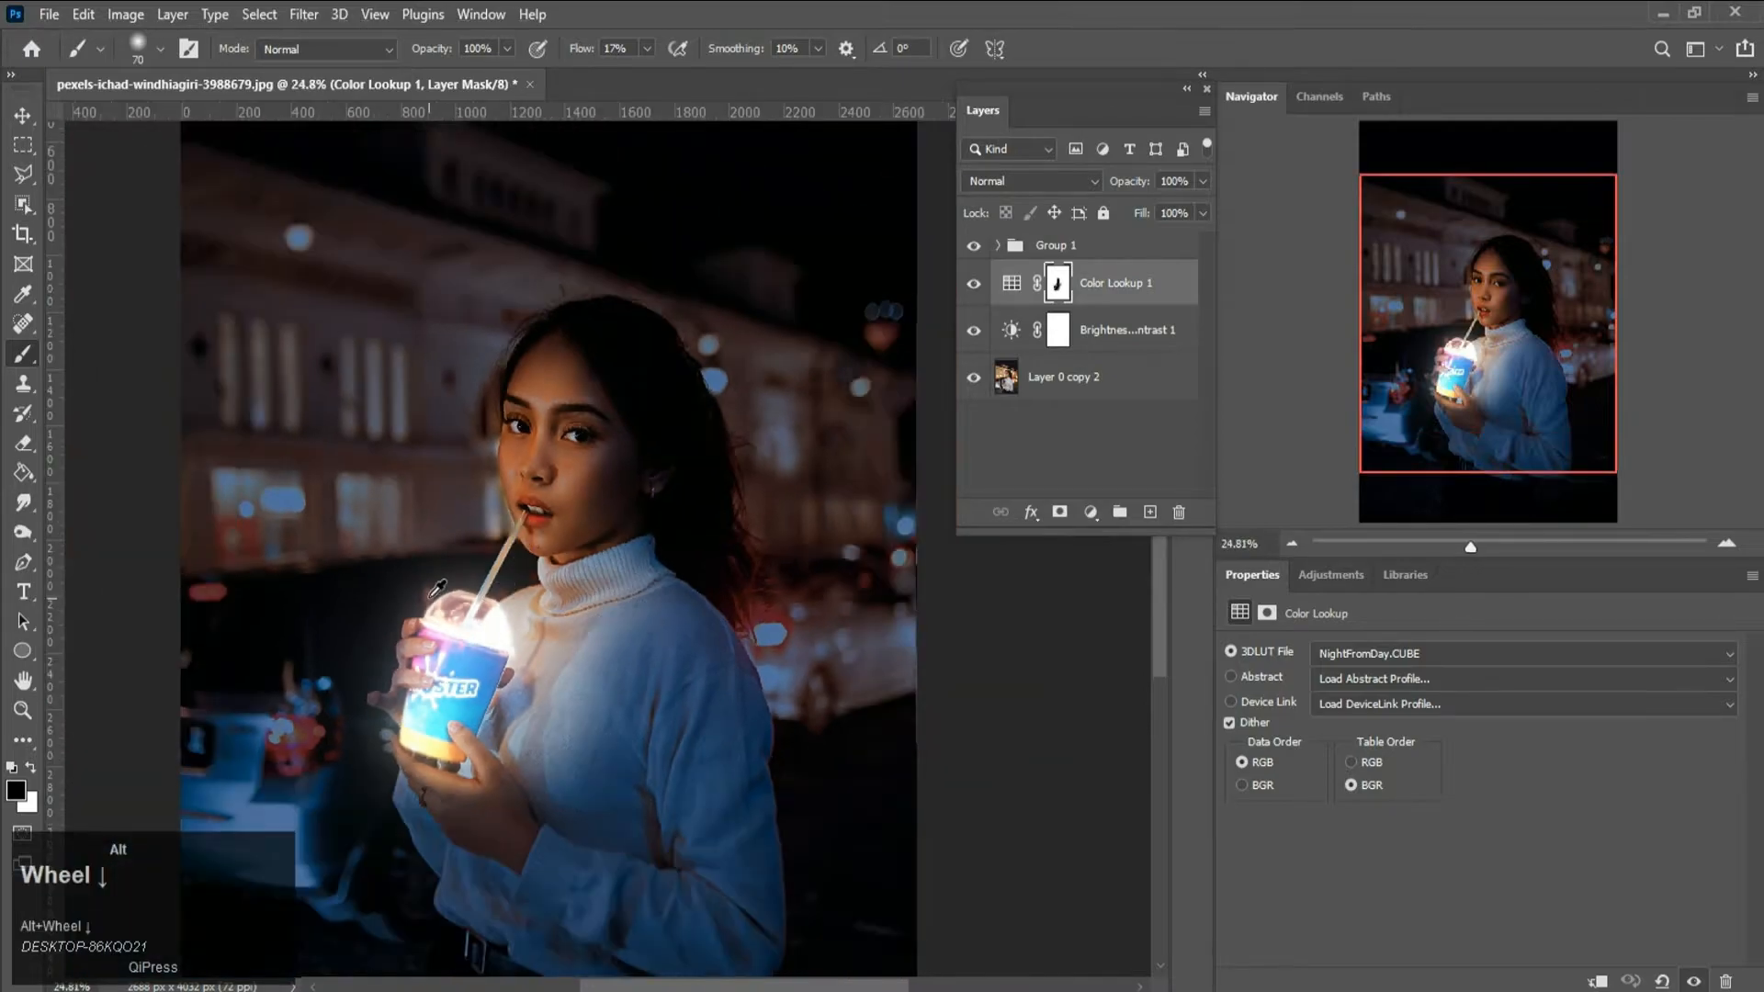
- Examine the cup's glow by looking into Group 1 and toggling its visibility off and on
{"action": "key", "text": "space"}
{"action": "left_click", "coordinate": [1000, 248]}
{"action": "left_click", "coordinate": [1001, 248]}
{"action": "left_click", "coordinate": [975, 247]}
{"action": "left_click", "coordinate": [976, 248]}
{"action": "key", "text": "space"}
- Add a new layer above Group 1 and open its Blending Options
{"action": "left_click", "coordinate": [1048, 246]}
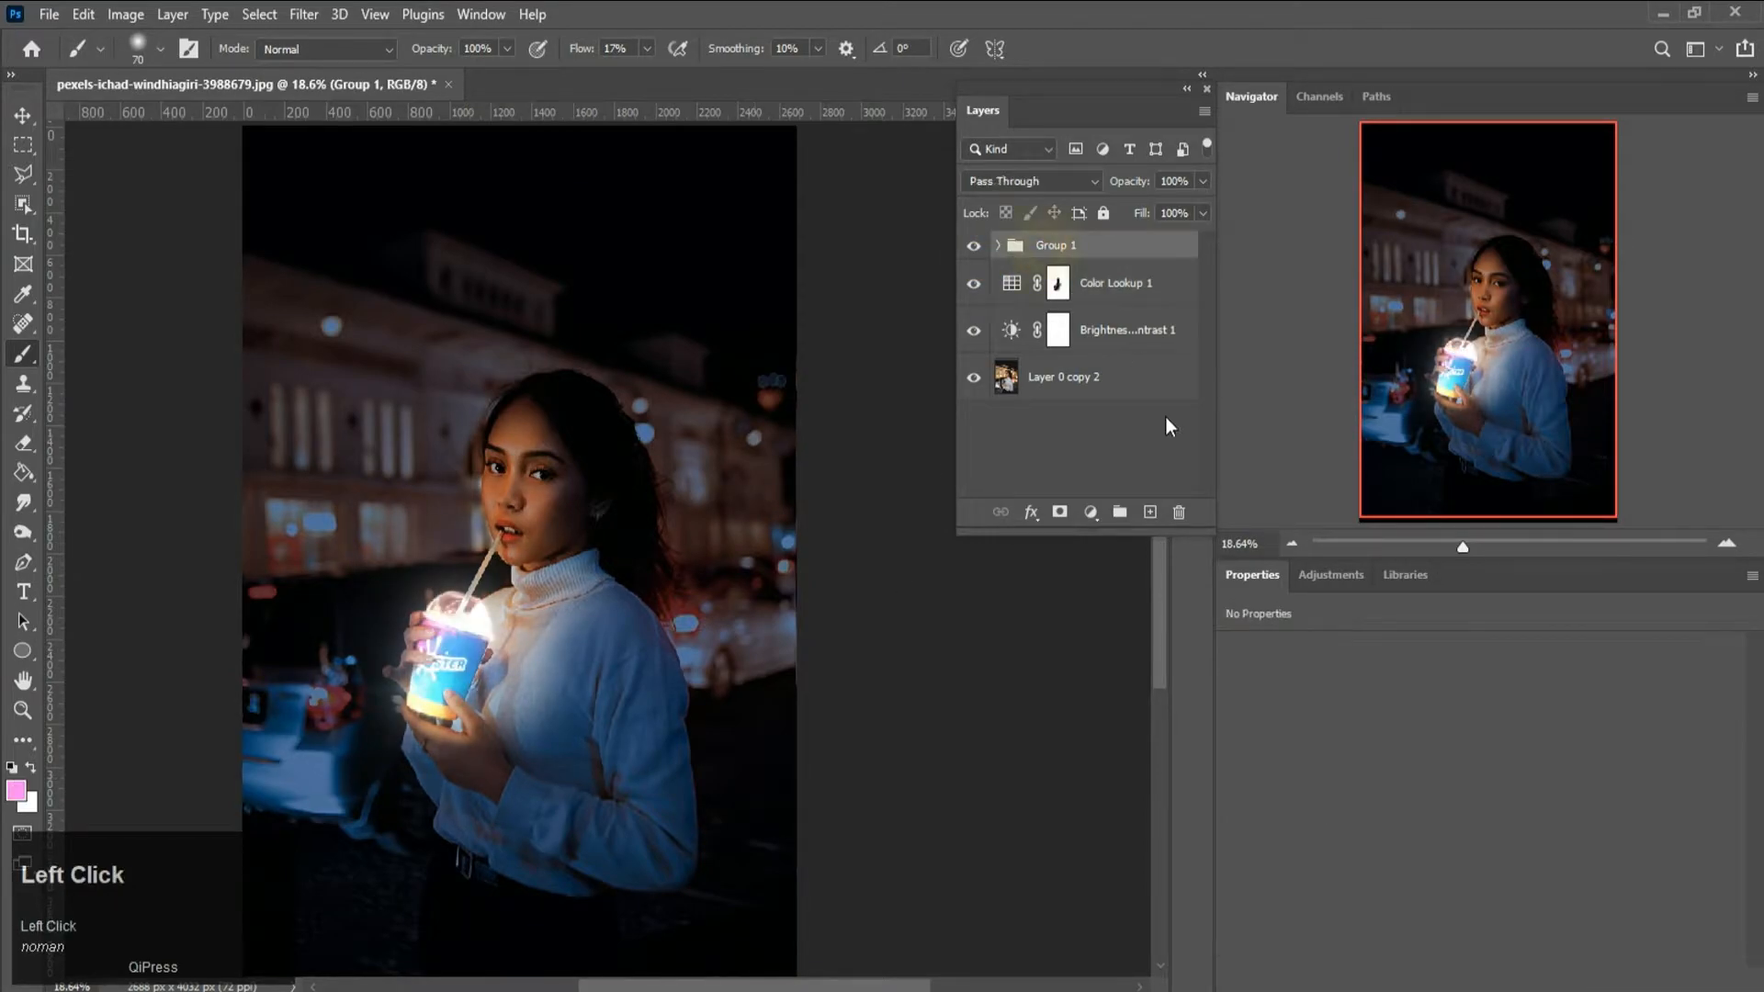
{"action": "left_click", "coordinate": [1150, 512]}
{"action": "right_click", "coordinate": [1087, 256]}
{"action": "left_click", "coordinate": [1149, 57]}
- Enable an Outer Glow on the new layer with its blend mode set to Linear Dodge (Add)
{"action": "left_click", "coordinate": [936, 562]}
{"action": "key", "text": "space"}
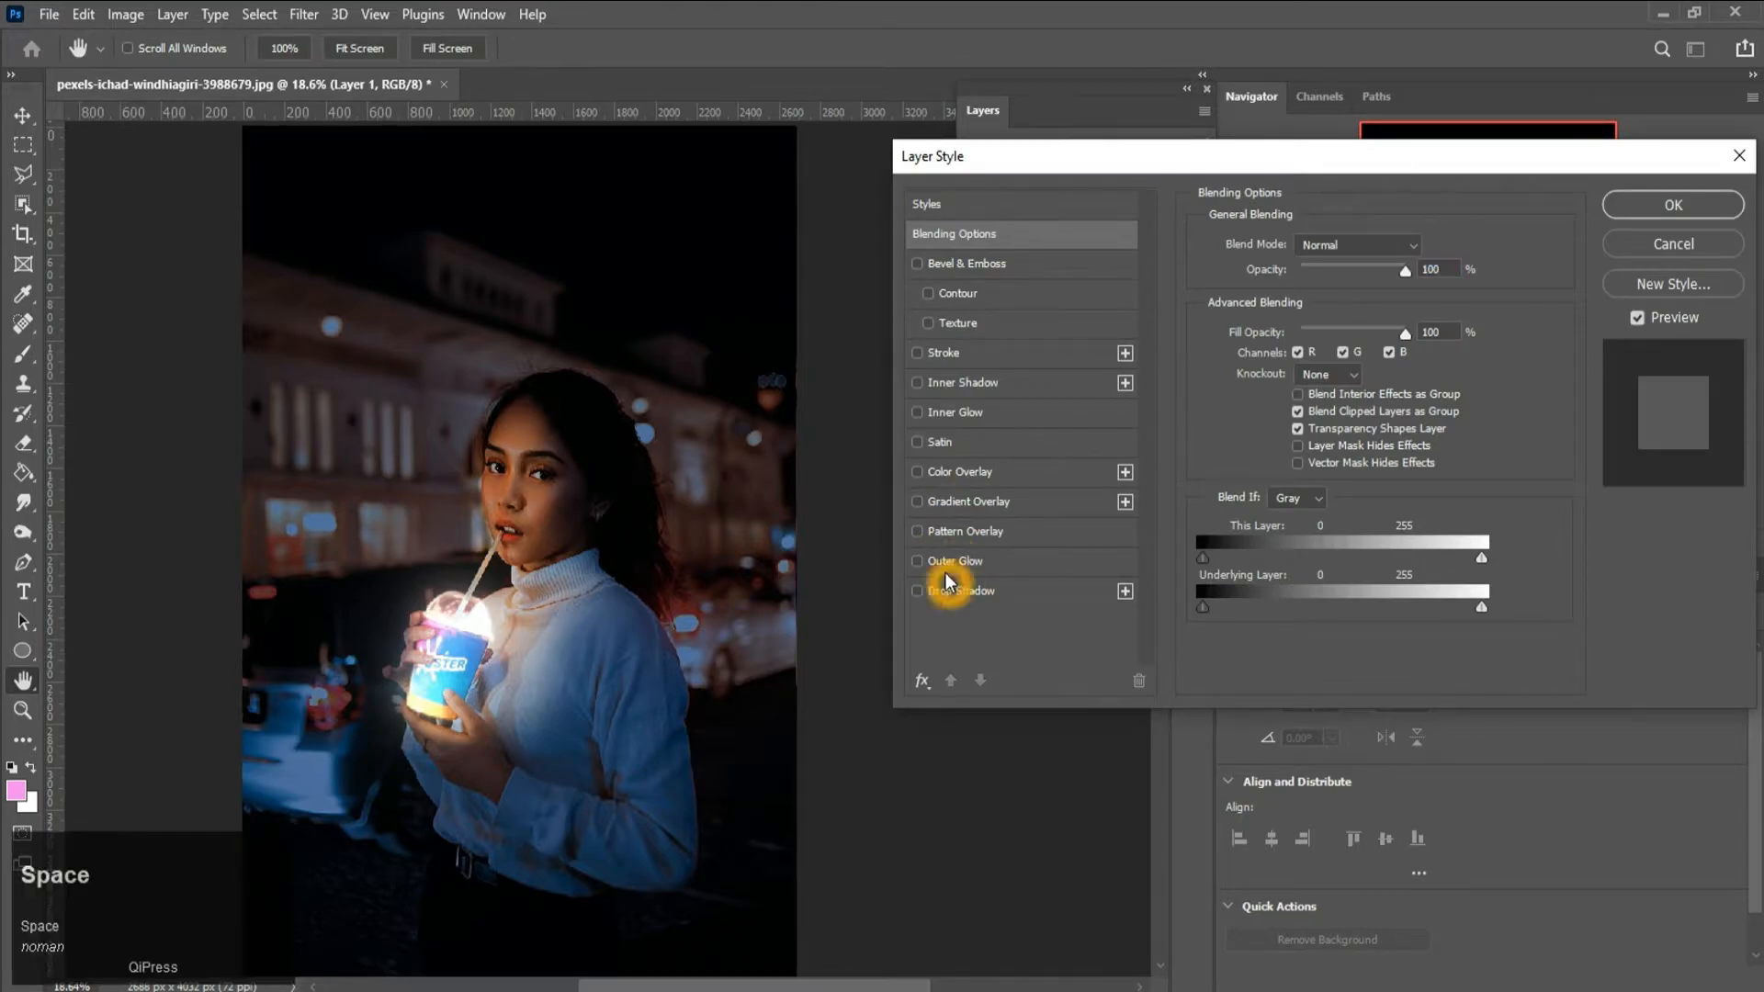
{"action": "left_click", "coordinate": [947, 562]}
{"action": "left_click", "coordinate": [1337, 244]}
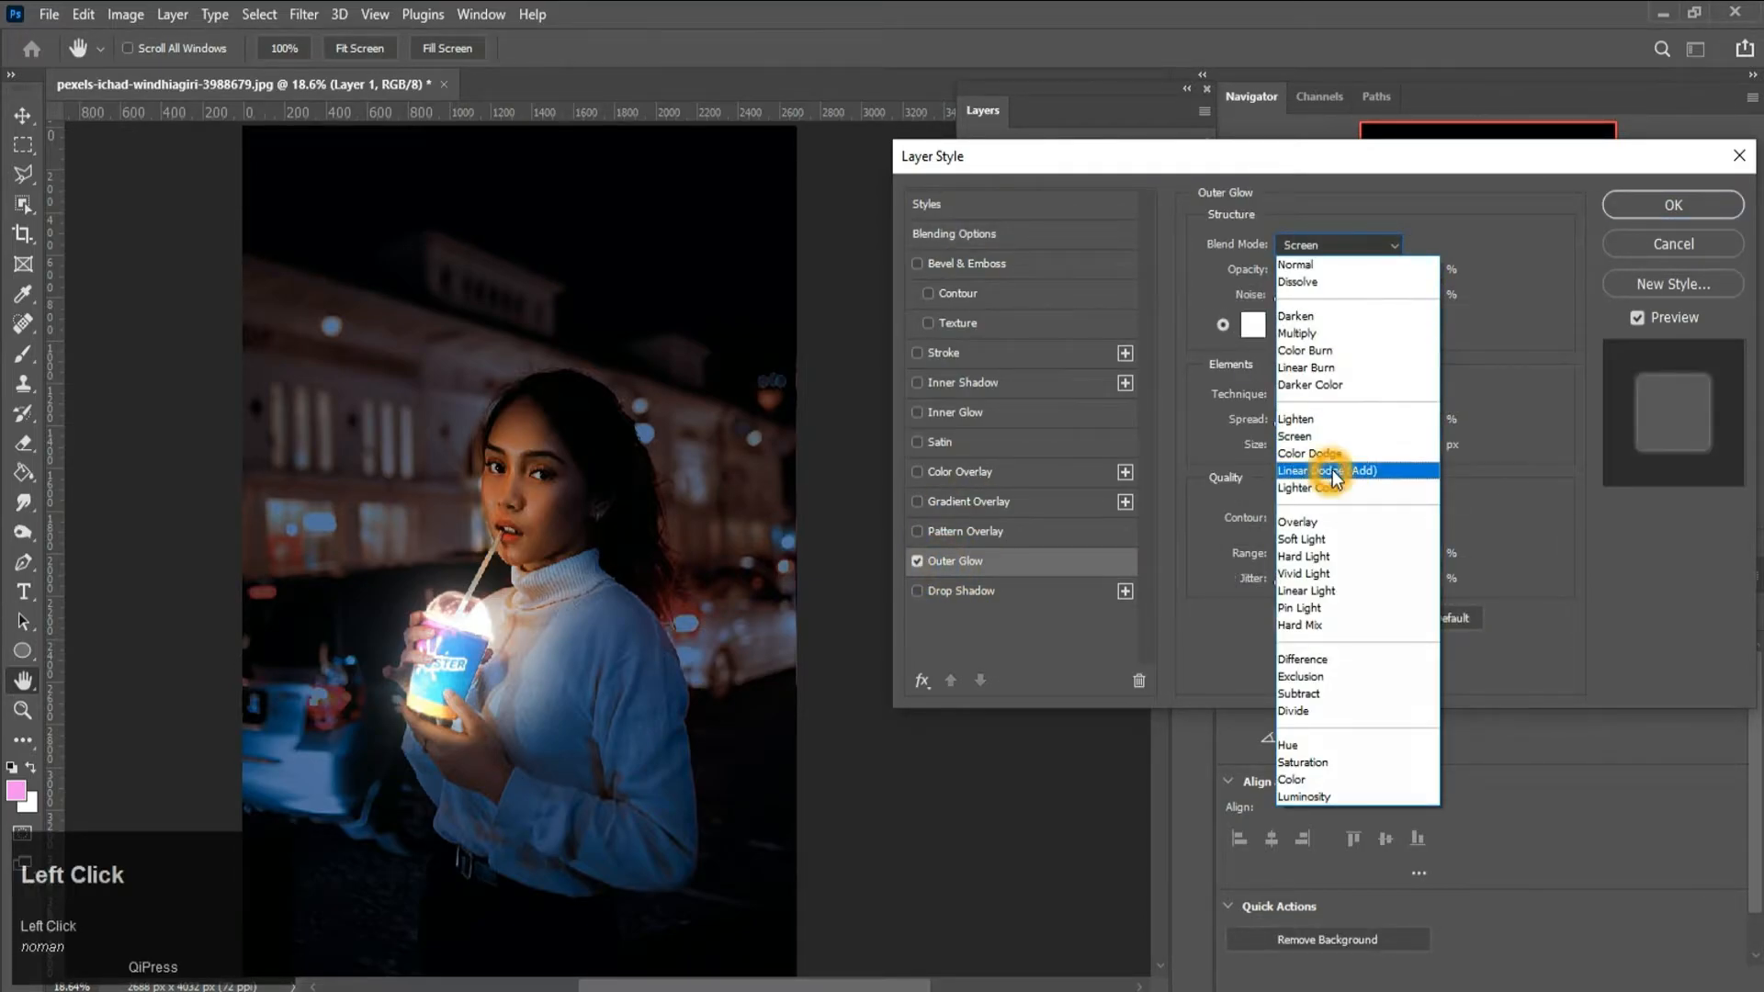
{"action": "left_click", "coordinate": [1327, 471]}
{"action": "key", "text": "space"}
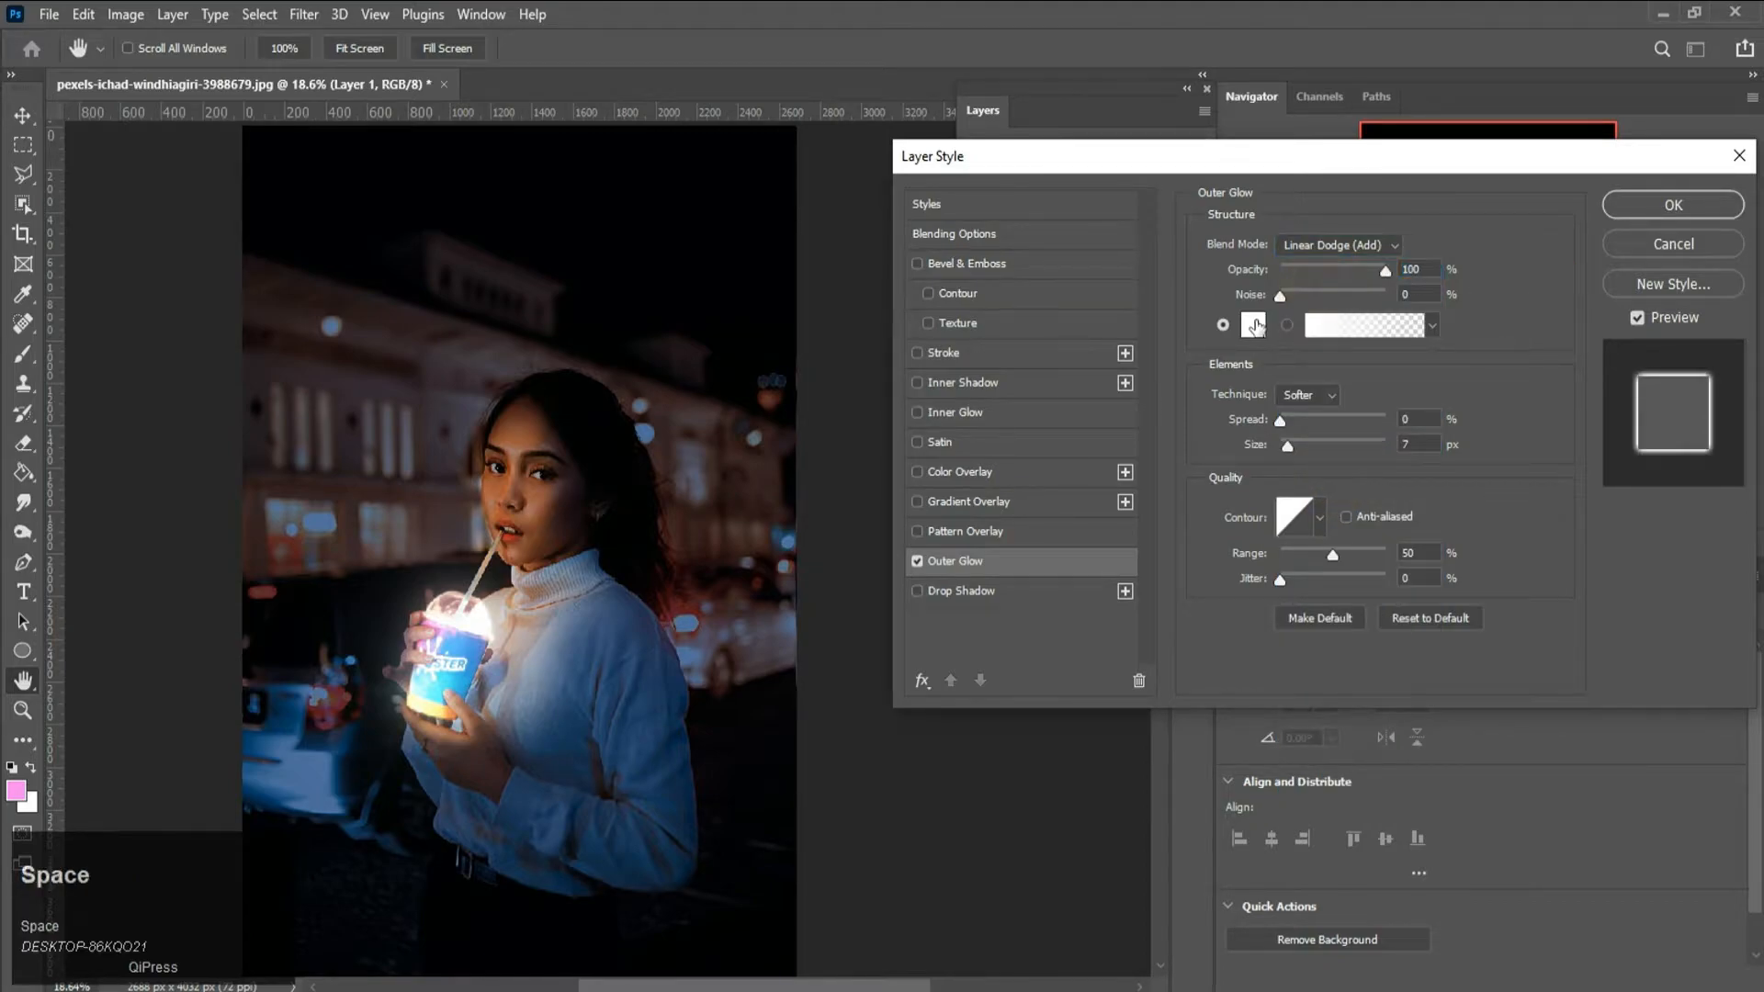
- Set the Outer Glow colour to a fully saturated bright cyan, about #00f0ff
{"action": "left_click", "coordinate": [1253, 324]}
{"action": "left_click_drag", "start_coordinate": [1344, 286], "coordinate": [1504, 173]}
{"action": "left_click_drag", "start_coordinate": [1474, 273], "coordinate": [1501, 354]}
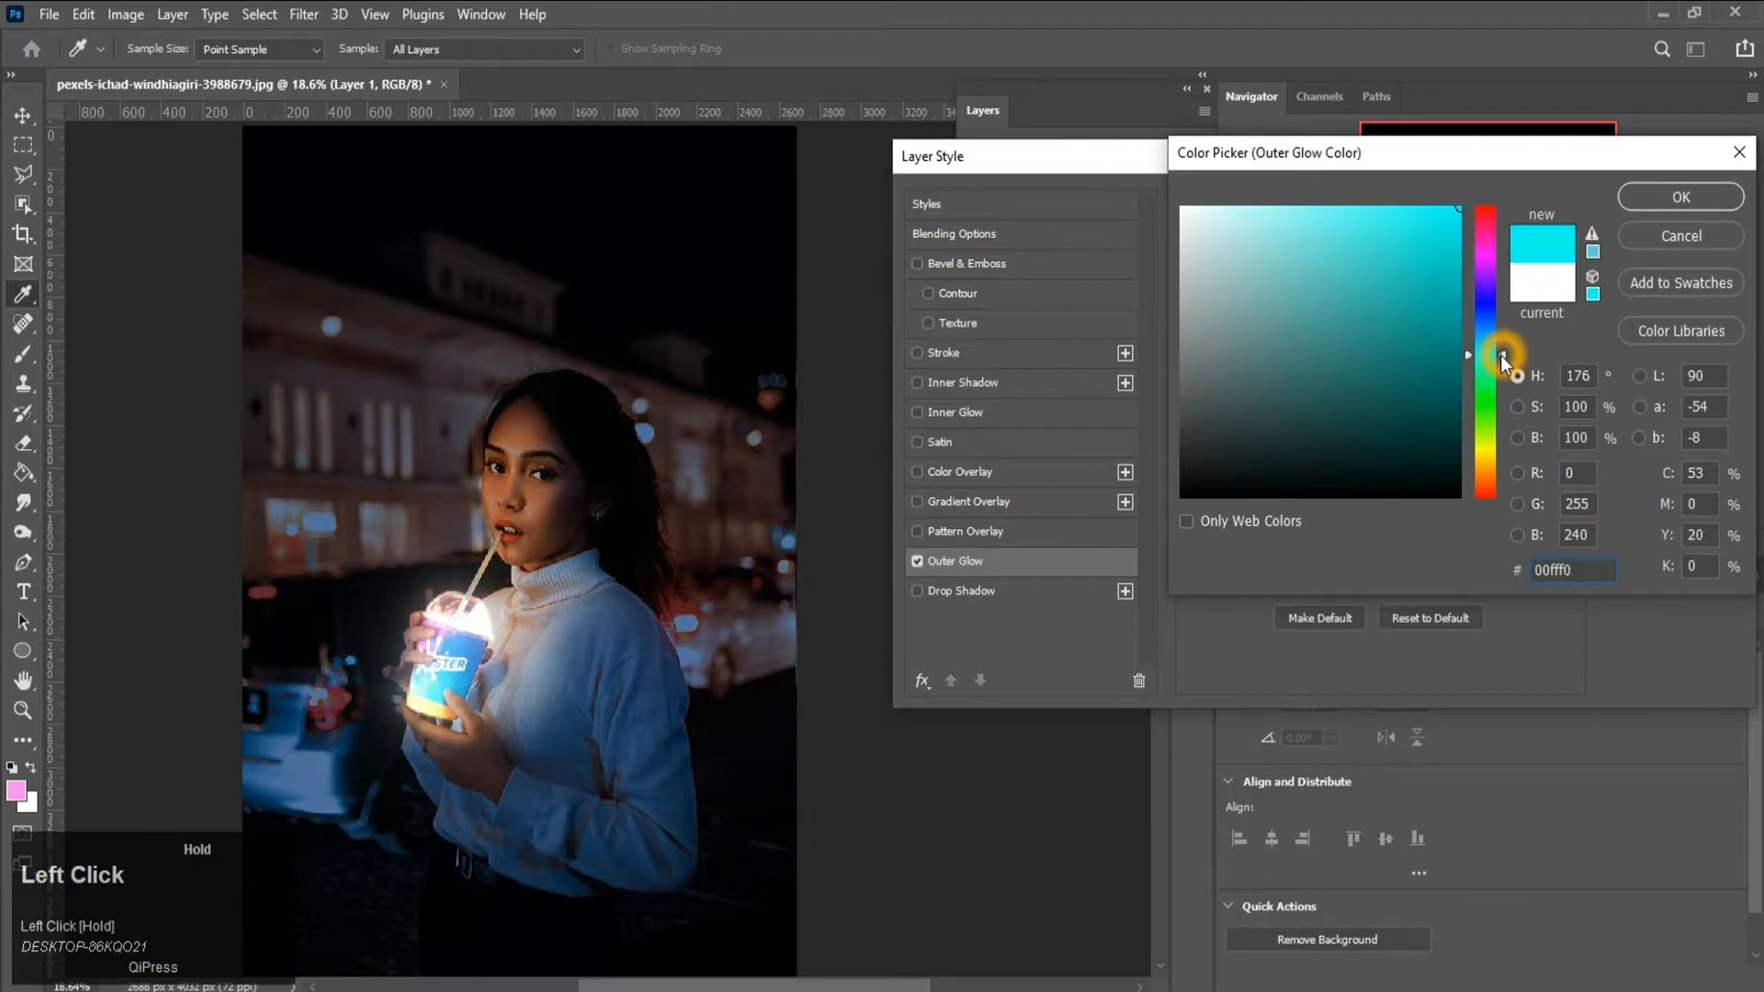
{"action": "key", "text": "space"}
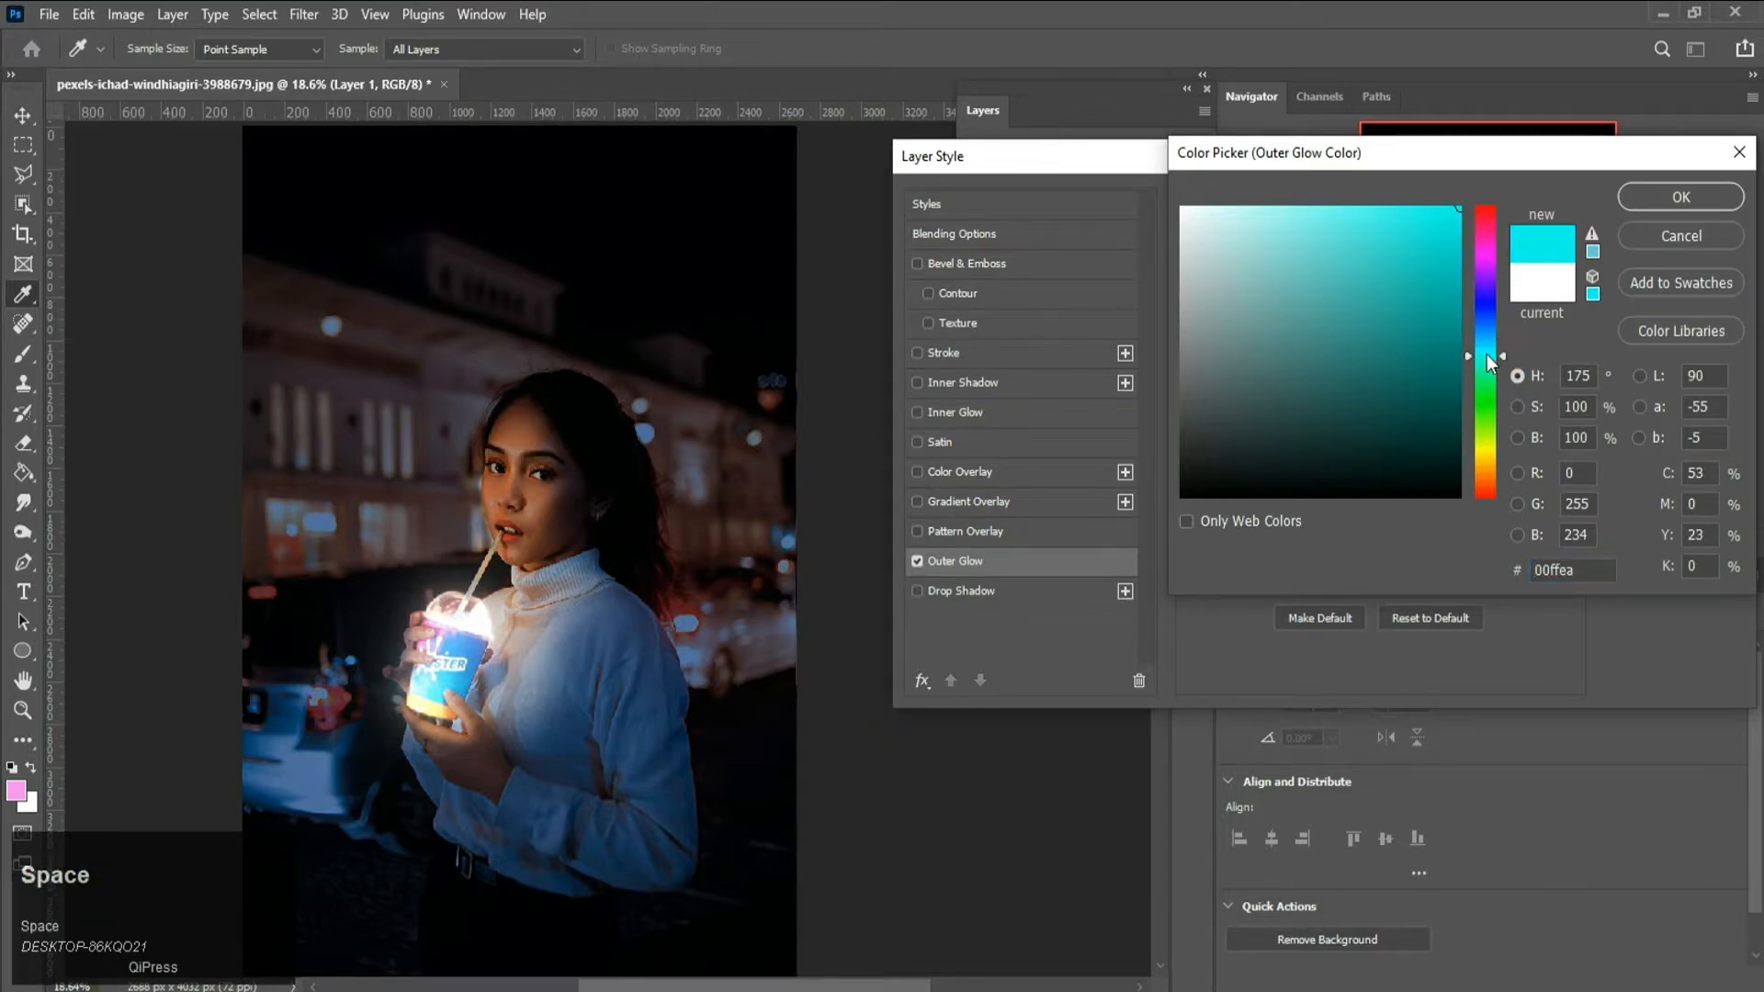
{"action": "left_click", "coordinate": [1490, 352]}
{"action": "left_click_drag", "start_coordinate": [1490, 353], "coordinate": [1491, 356]}
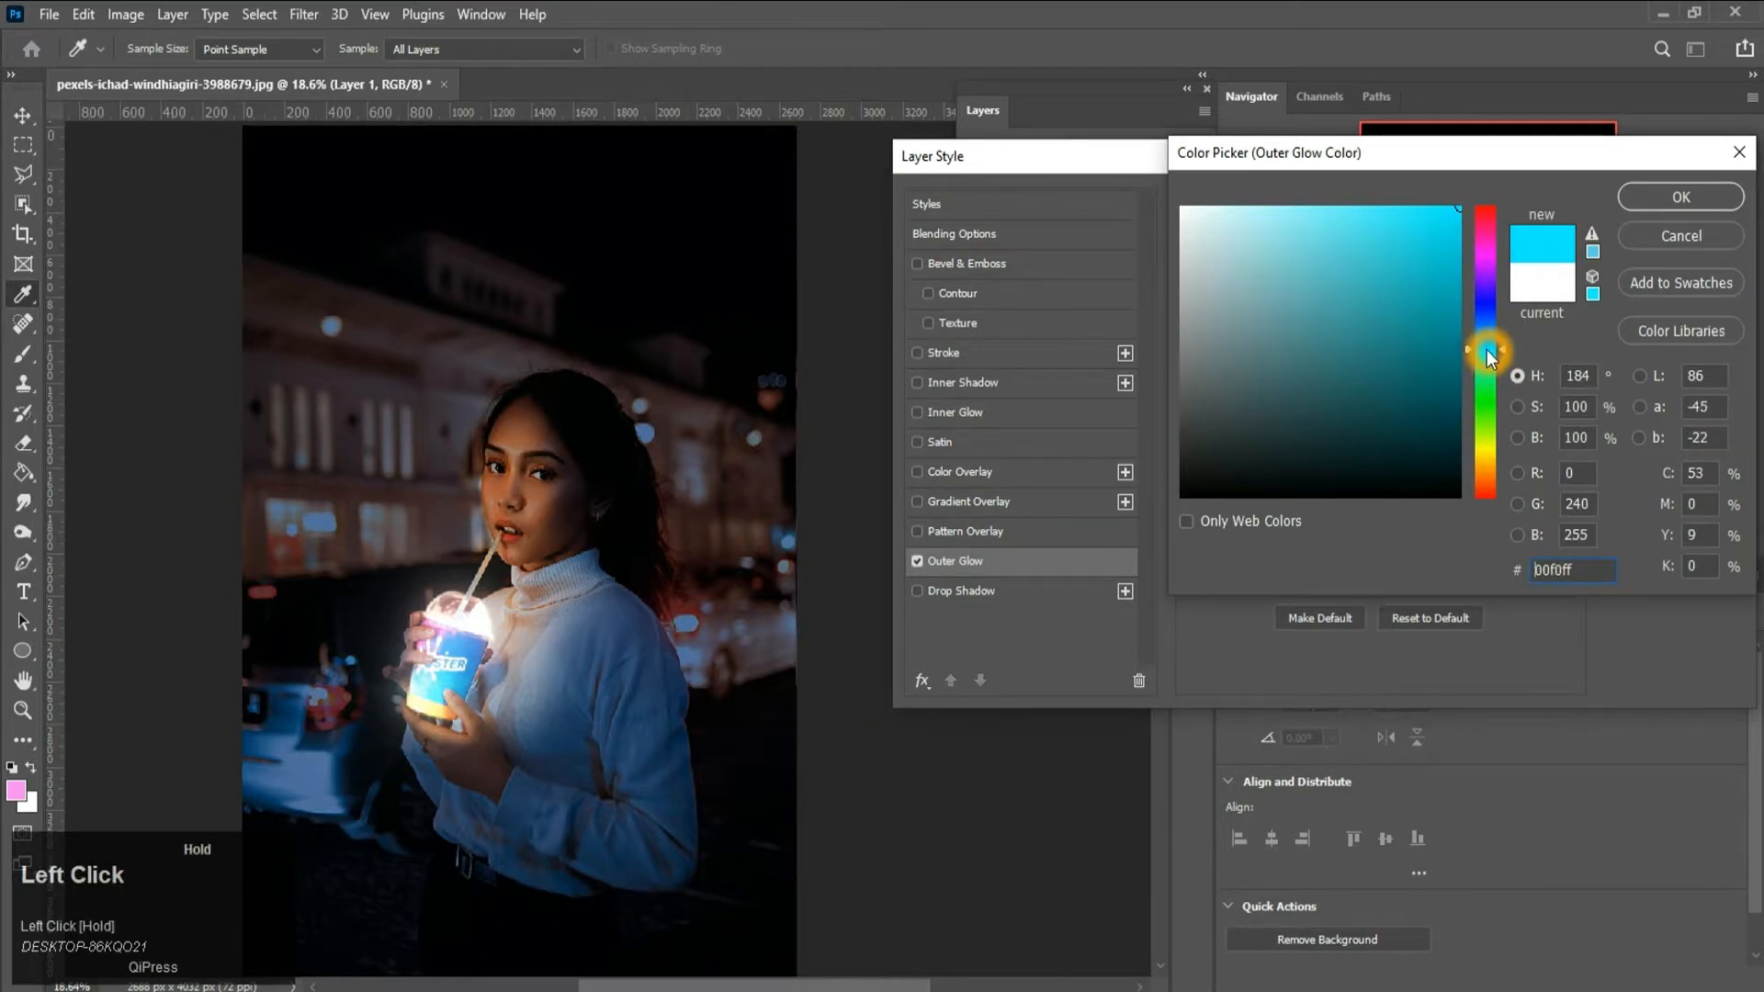
{"action": "left_click", "coordinate": [1682, 197]}
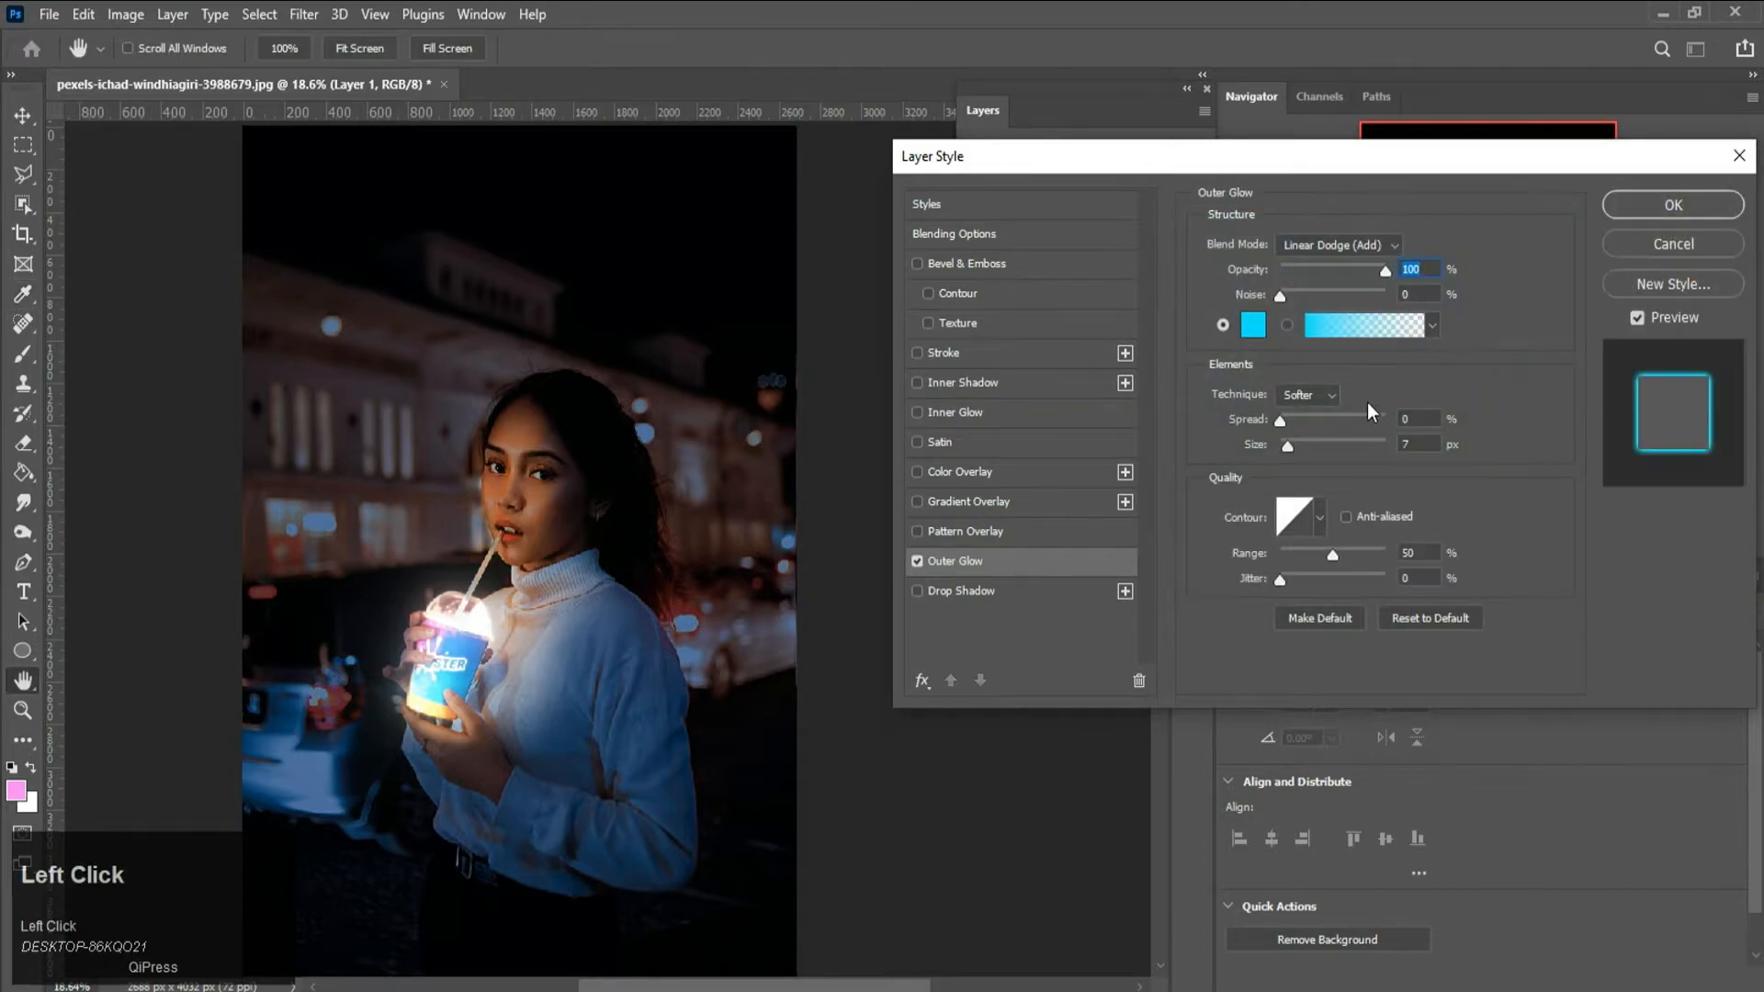
- Set the Outer Glow size to 100 px and apply the layer style
{"action": "left_click_drag", "start_coordinate": [1291, 447], "coordinate": [1310, 447]}
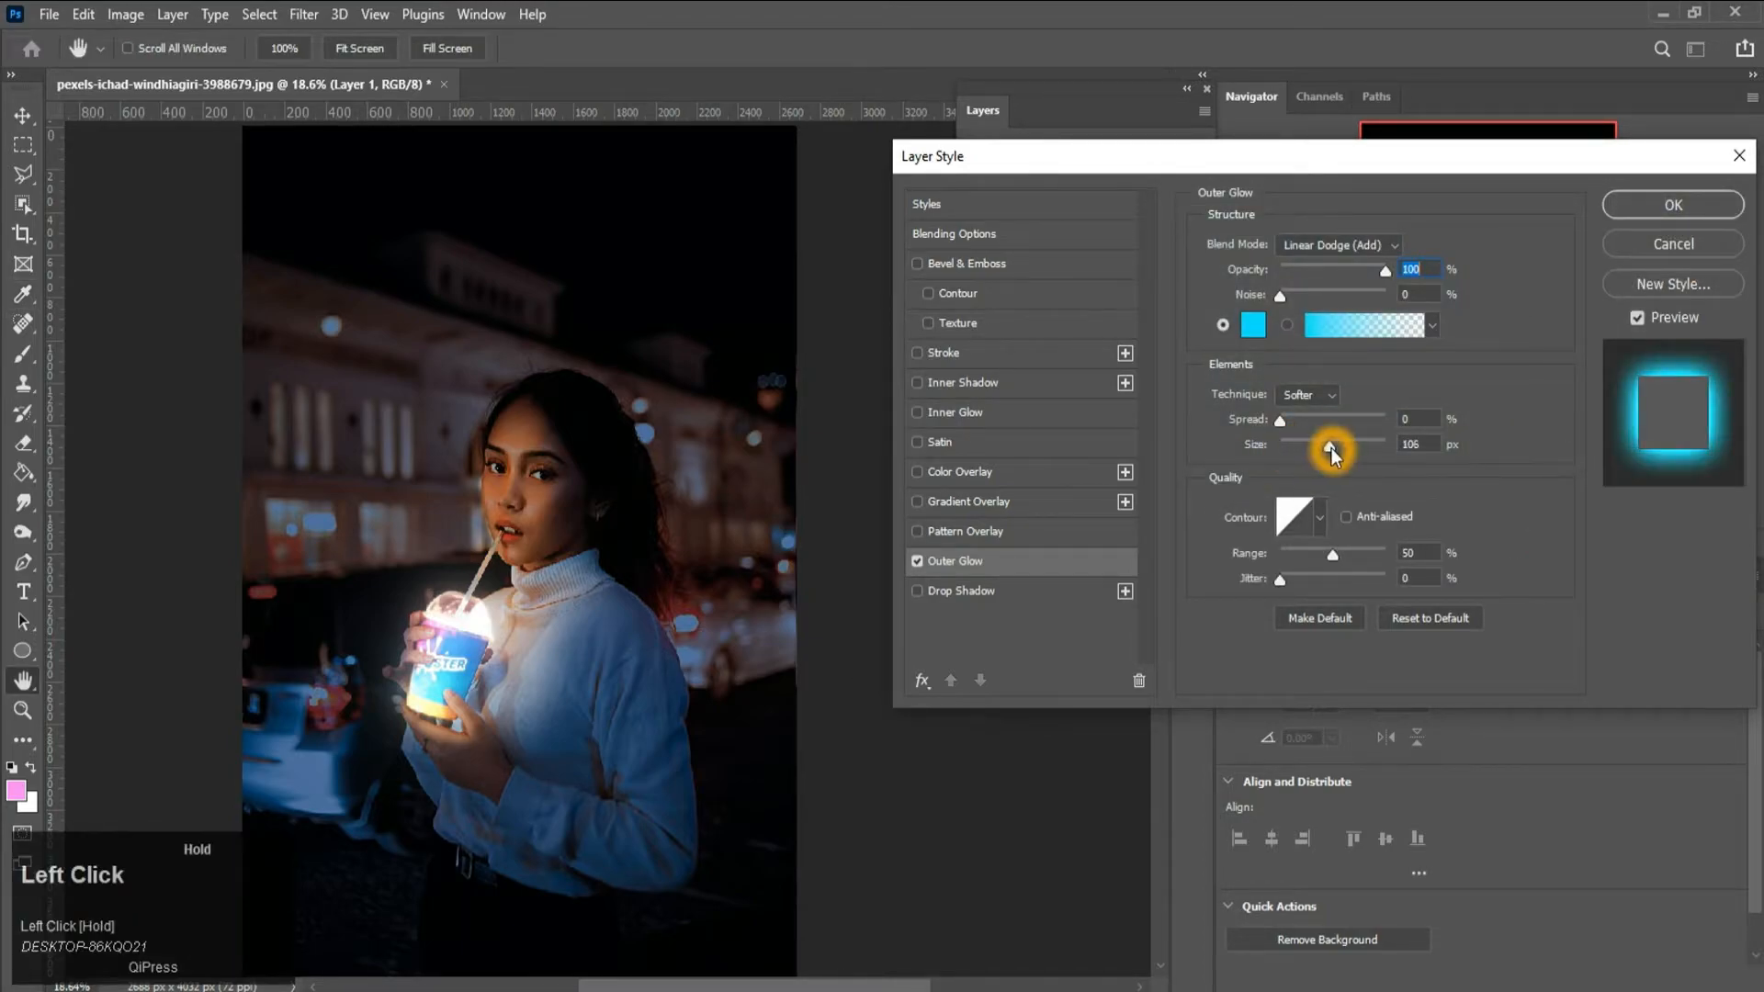
{"action": "left_click", "coordinate": [1431, 453]}
{"action": "type", "text": "100"}
{"action": "key", "text": "space"}
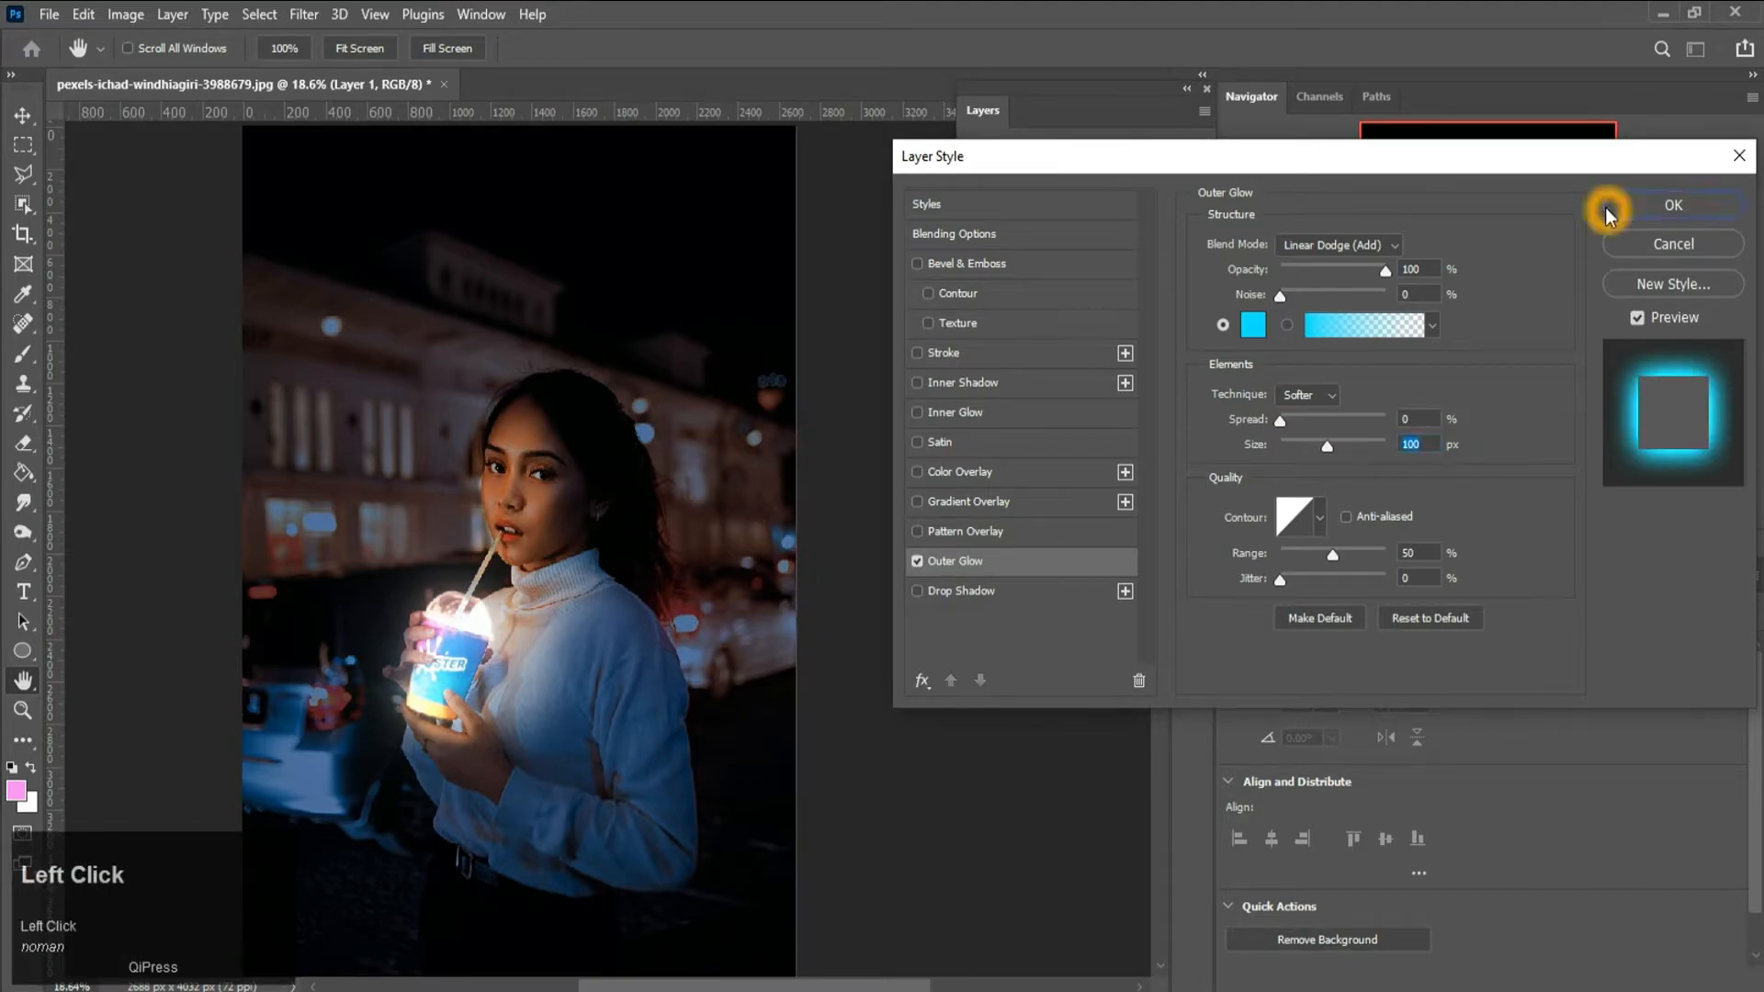
{"action": "key", "text": "Return"}
- Set the foreground colour to white and the brush flow to 100%
{"action": "scroll", "coordinate": [384, 737], "scroll_direction": "up", "scroll_amount": 3}
{"action": "scroll", "coordinate": [384, 737], "scroll_direction": "up", "scroll_amount": 3}
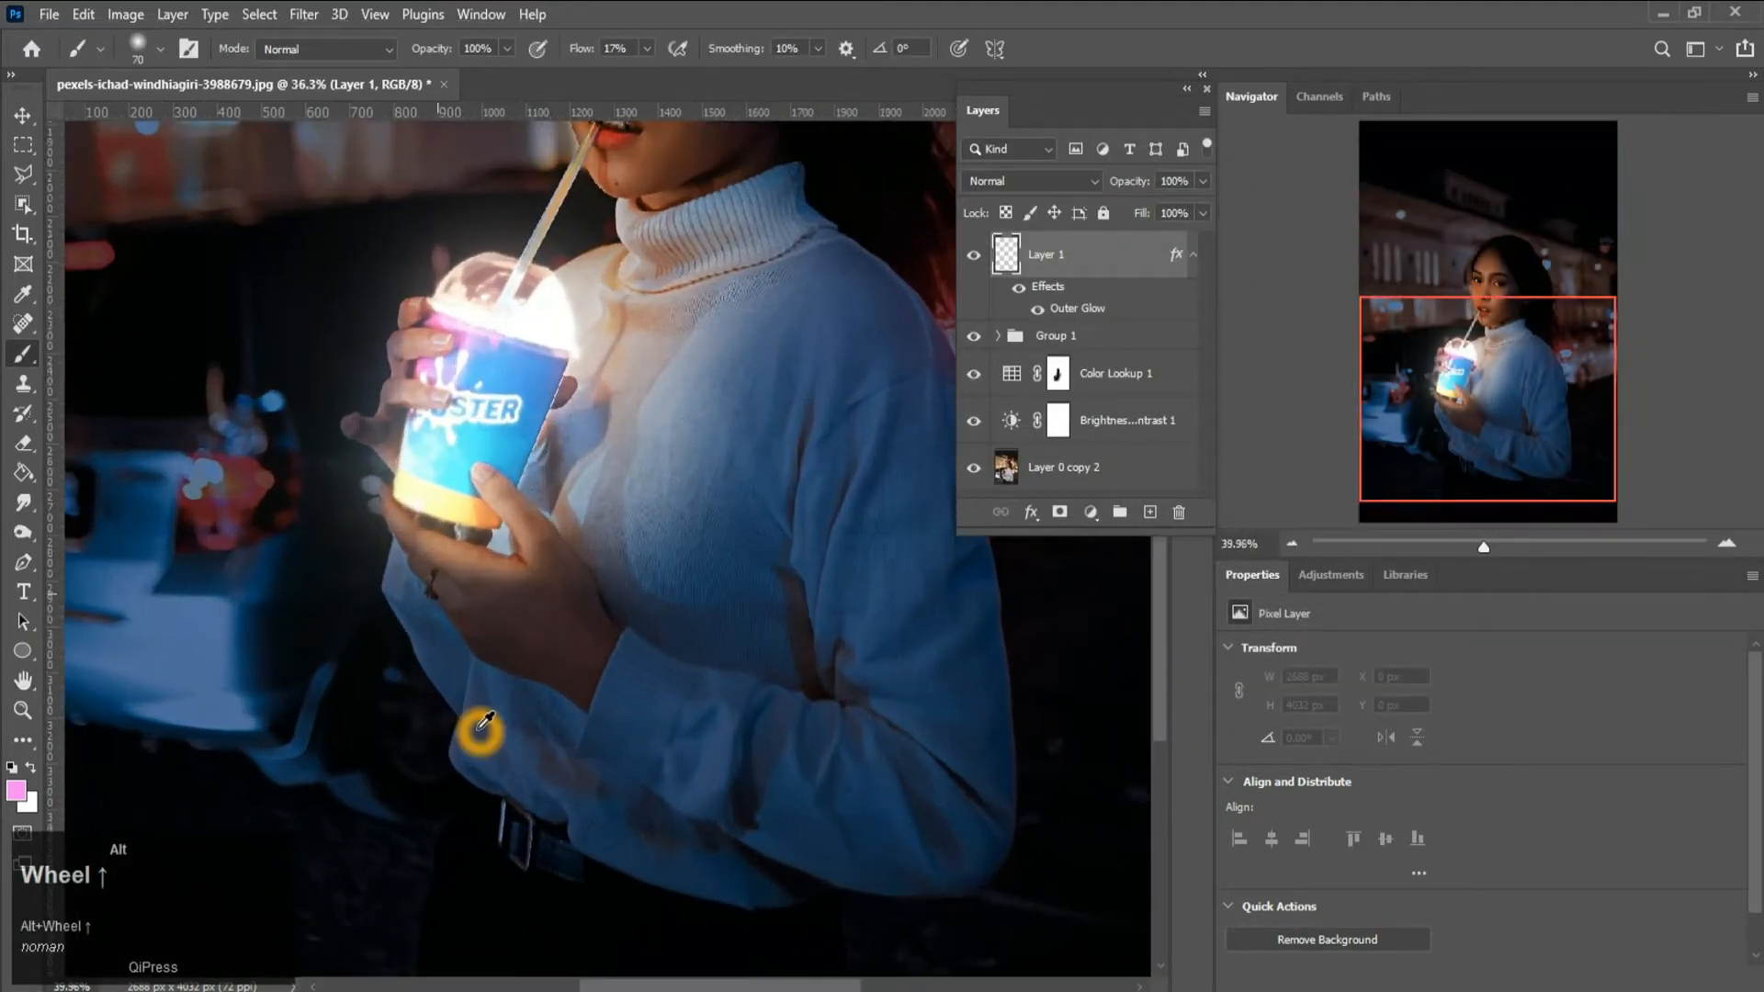
{"action": "left_click", "coordinate": [19, 790]}
{"action": "left_click_drag", "start_coordinate": [1265, 299], "coordinate": [1142, 131]}
{"action": "left_click", "coordinate": [1681, 197]}
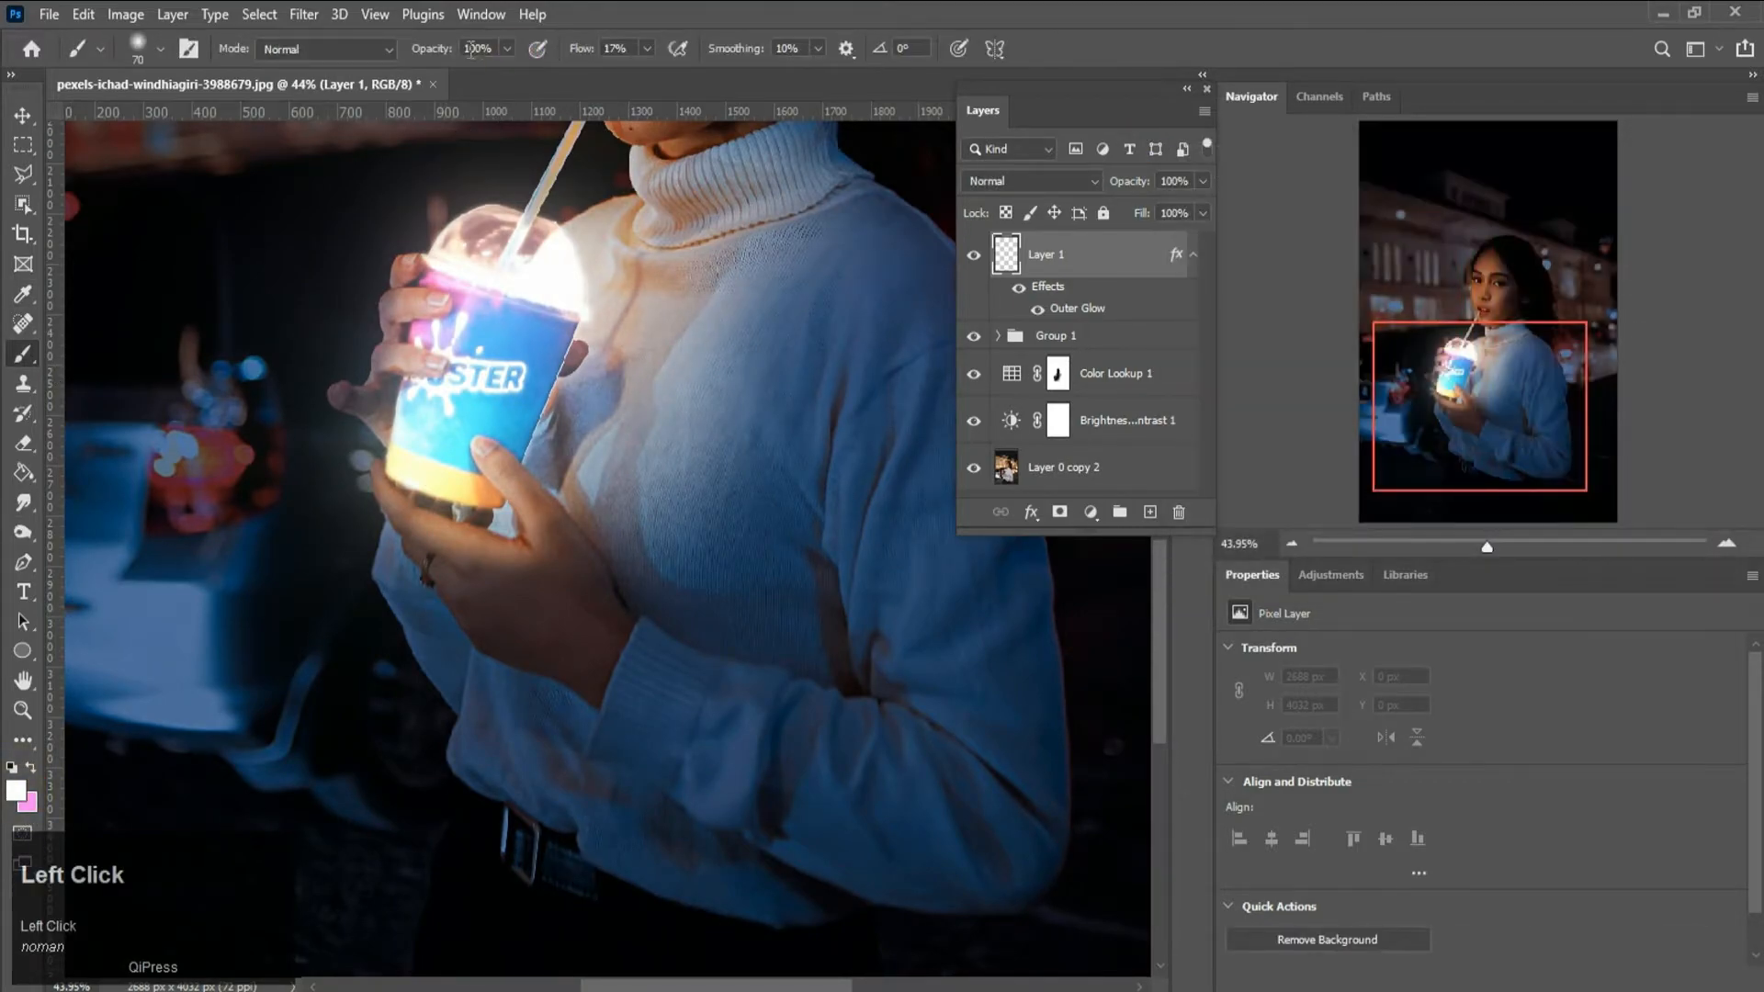
{"action": "left_click_drag", "start_coordinate": [576, 50], "coordinate": [103, 77]}
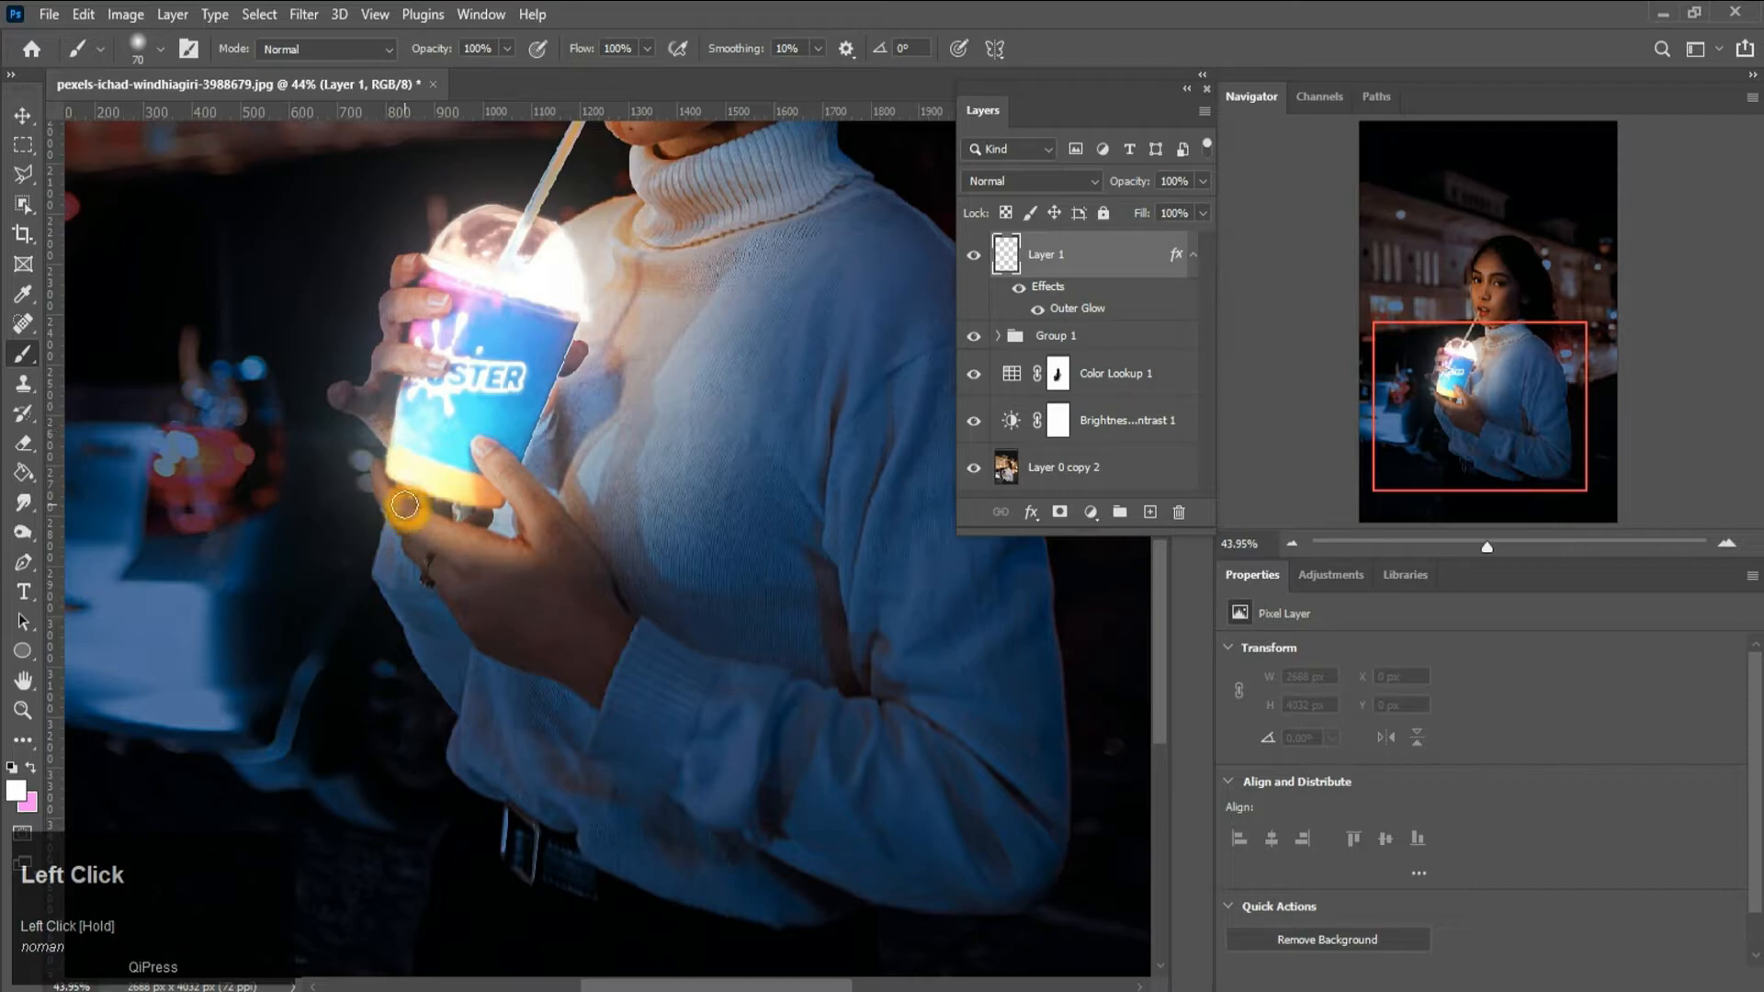
- Paint a glowing line on Layer 1 with a 45 px brush from below the cup hand along the sweater's lower edge
{"action": "key", "text": "bracketleft"}
{"action": "key", "text": "bracketleft"}
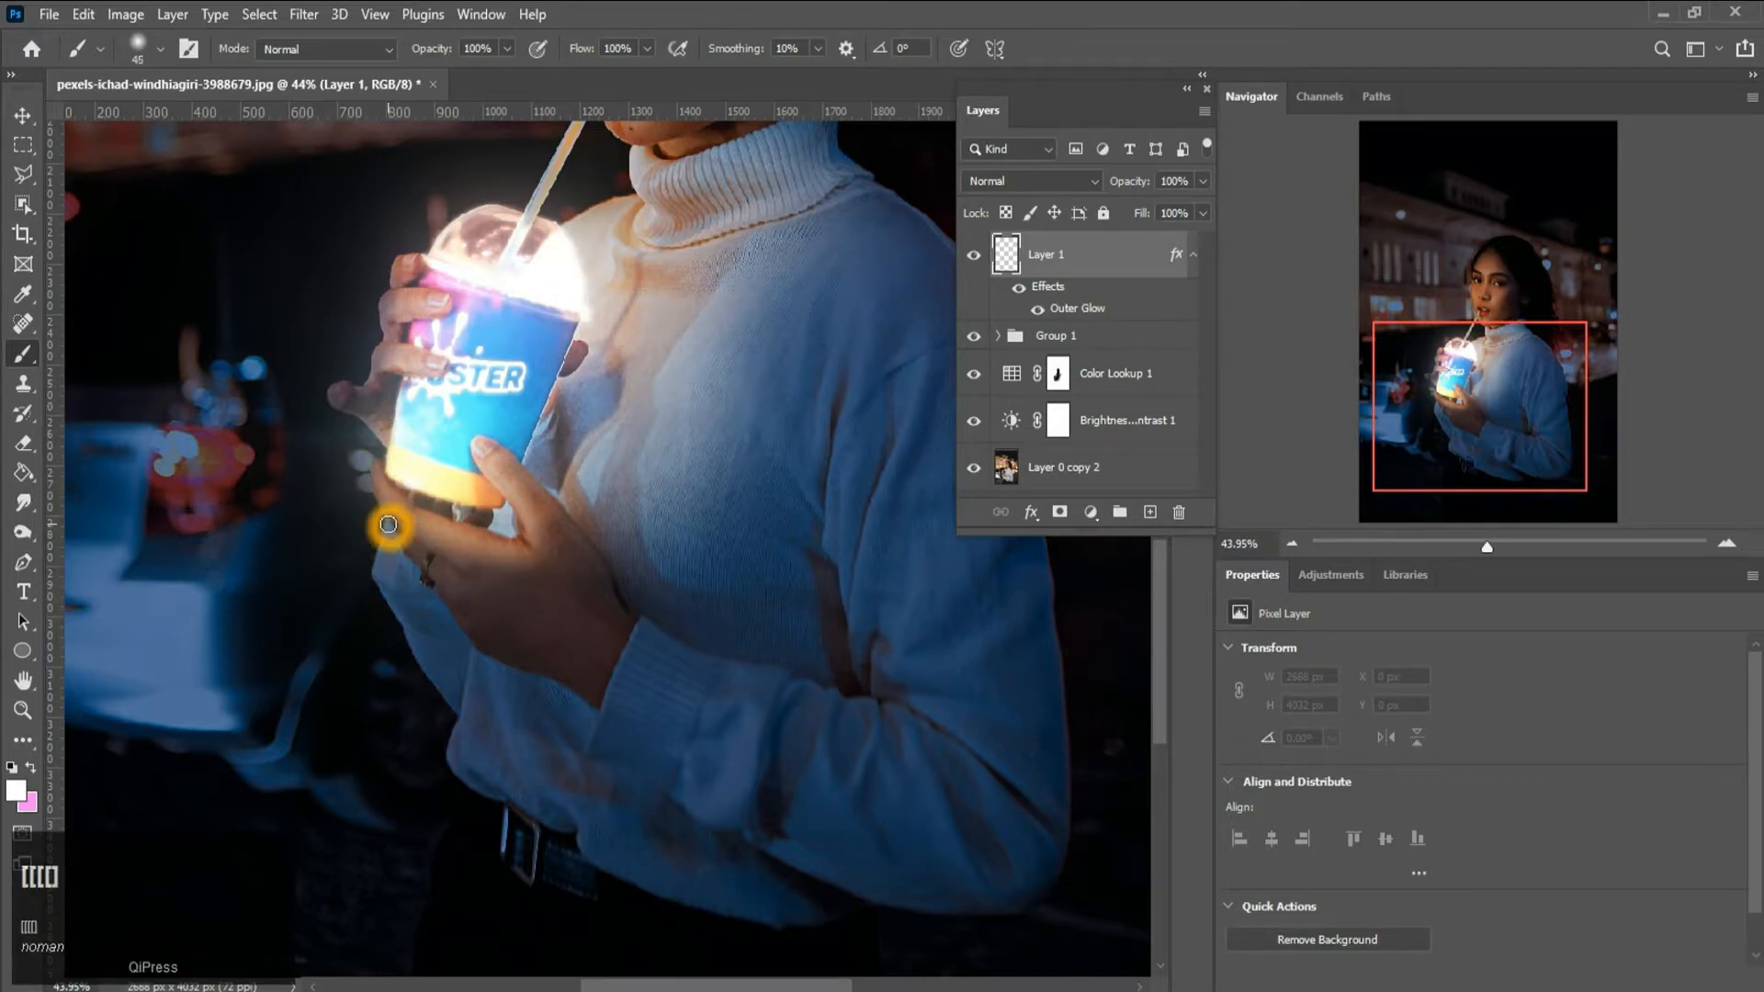
{"action": "mouse_move", "coordinate": [389, 524]}
{"action": "left_mouse_down"}
{"action": "mouse_move", "coordinate": [448, 714]}
{"action": "mouse_move", "coordinate": [446, 774]}
{"action": "mouse_move", "coordinate": [608, 879]}
{"action": "mouse_move", "coordinate": [710, 918]}
{"action": "mouse_move", "coordinate": [873, 914]}
{"action": "left_mouse_up"}
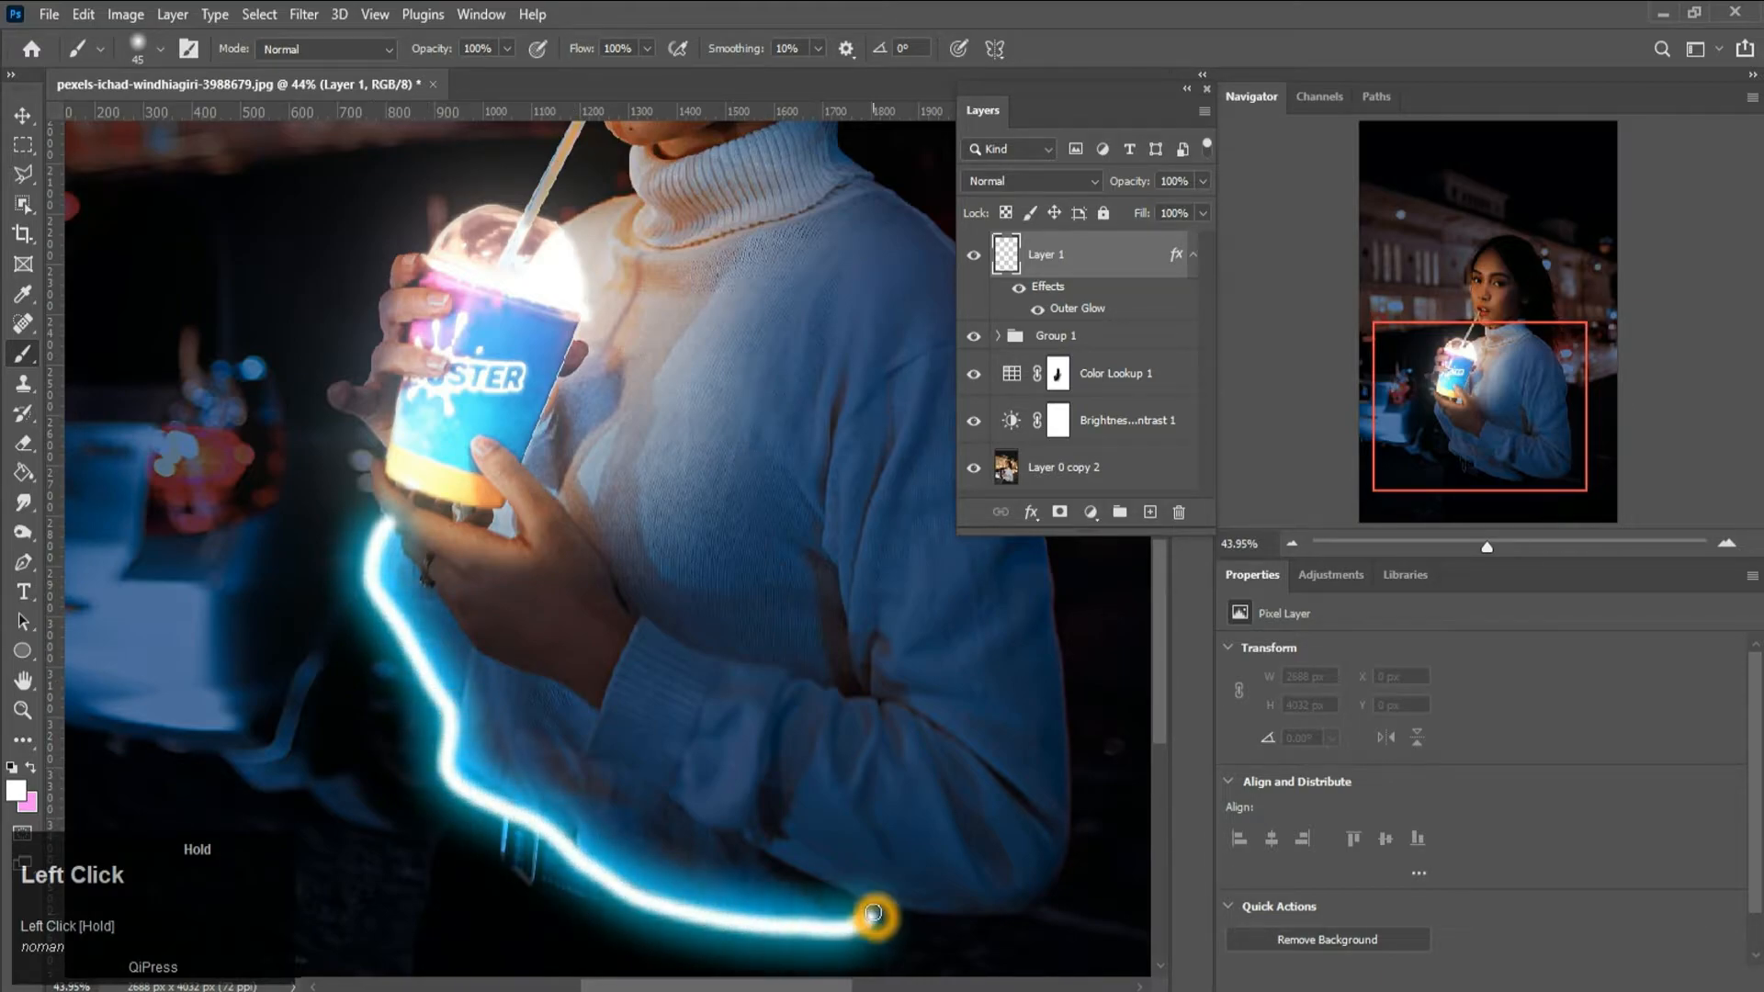
{"action": "scroll", "coordinate": [686, 584], "scroll_direction": "down", "scroll_amount": 3}
{"action": "scroll", "coordinate": [685, 584], "scroll_direction": "down", "scroll_amount": 2}
- Continue the glowing line on Layer 1 around the elbow and up the outer edge of the sleeve
{"action": "scroll", "coordinate": [699, 754], "scroll_direction": "up", "scroll_amount": 5}
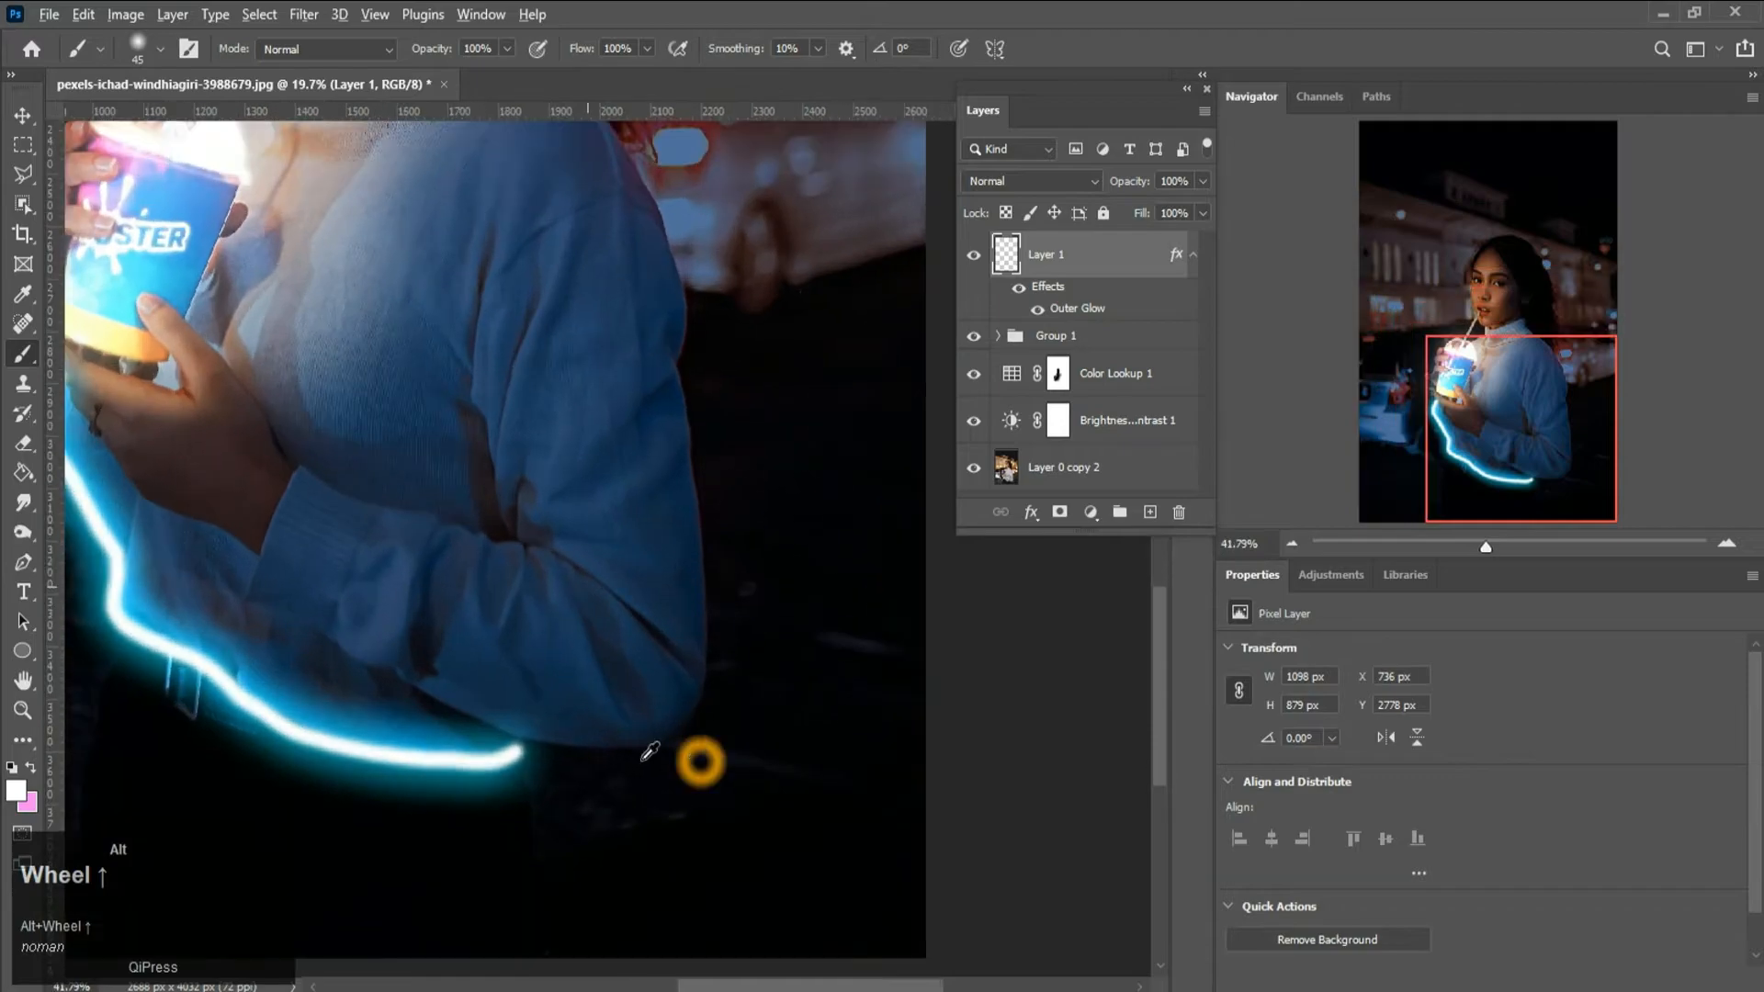
{"action": "mouse_move", "coordinate": [497, 749]}
{"action": "left_mouse_down"}
{"action": "mouse_move", "coordinate": [629, 756]}
{"action": "mouse_move", "coordinate": [699, 712]}
{"action": "mouse_move", "coordinate": [705, 523]}
{"action": "mouse_move", "coordinate": [681, 203]}
{"action": "mouse_move", "coordinate": [662, 174]}
{"action": "left_mouse_up"}
{"action": "scroll", "coordinate": [662, 167], "scroll_direction": "down", "scroll_amount": 3}
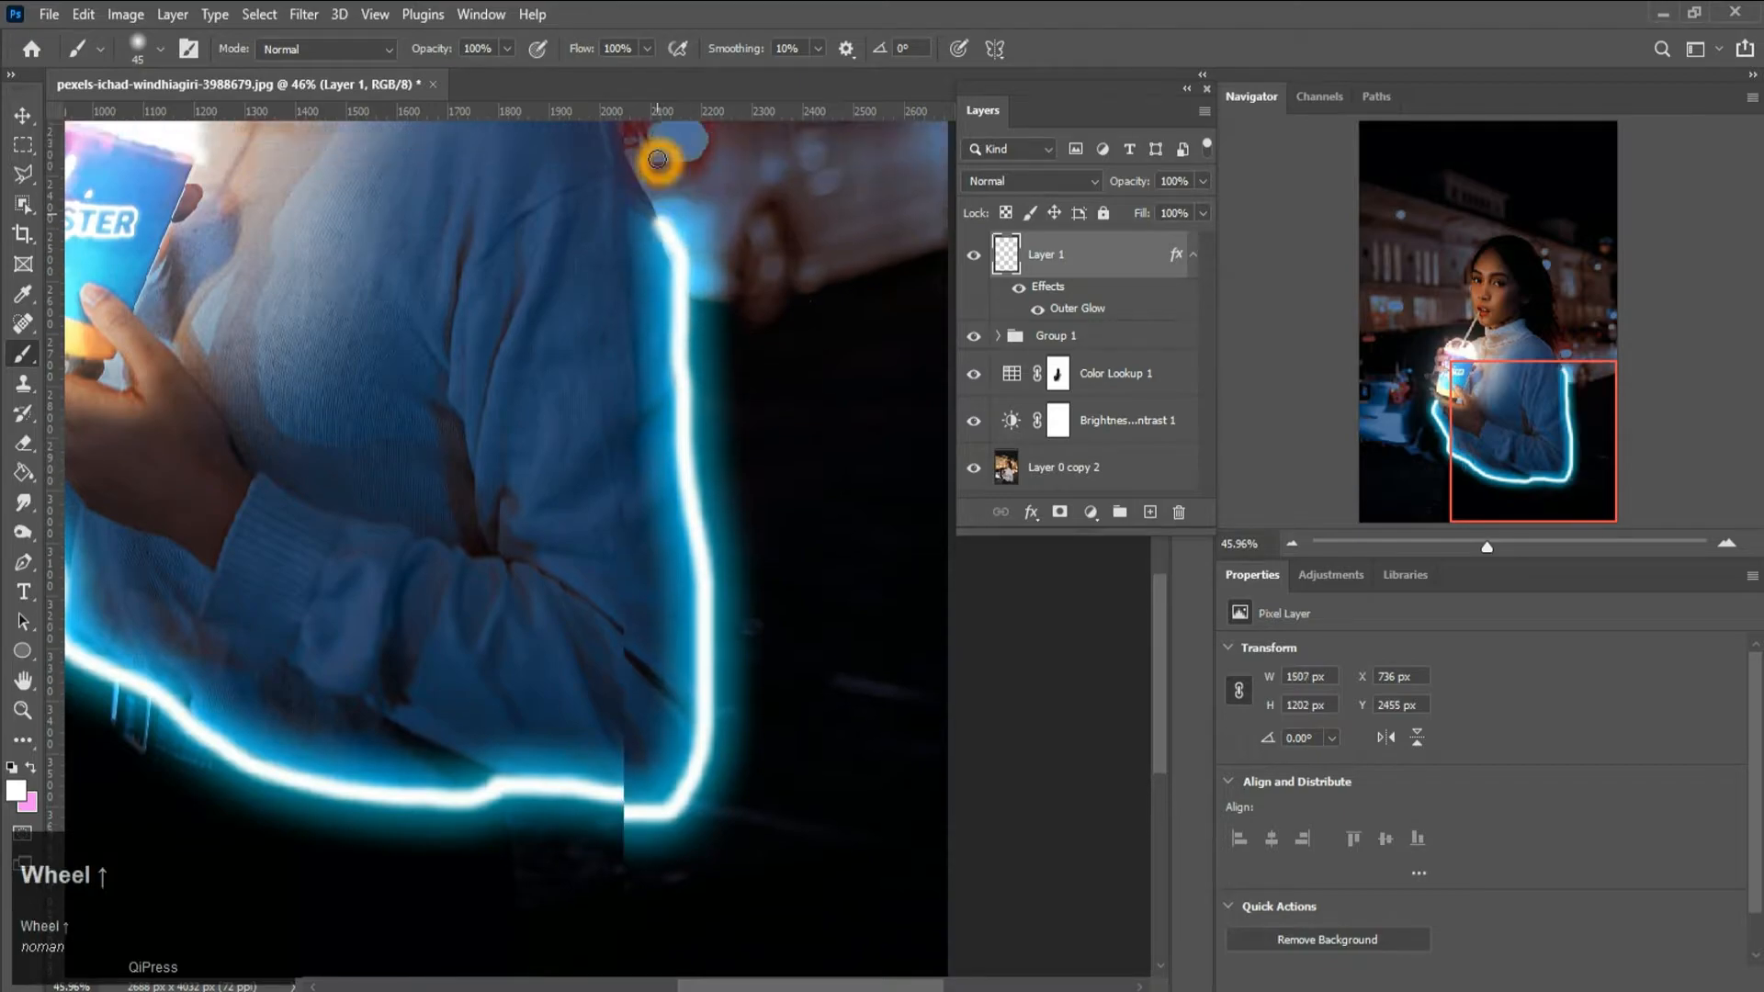
- Continue the glowing line on Layer 1 from the upper sleeve over the shoulder and around the turtleneck collar
{"action": "scroll", "coordinate": [575, 350], "scroll_direction": "up", "scroll_amount": 3}
{"action": "scroll", "coordinate": [682, 550], "scroll_direction": "up", "scroll_amount": 1}
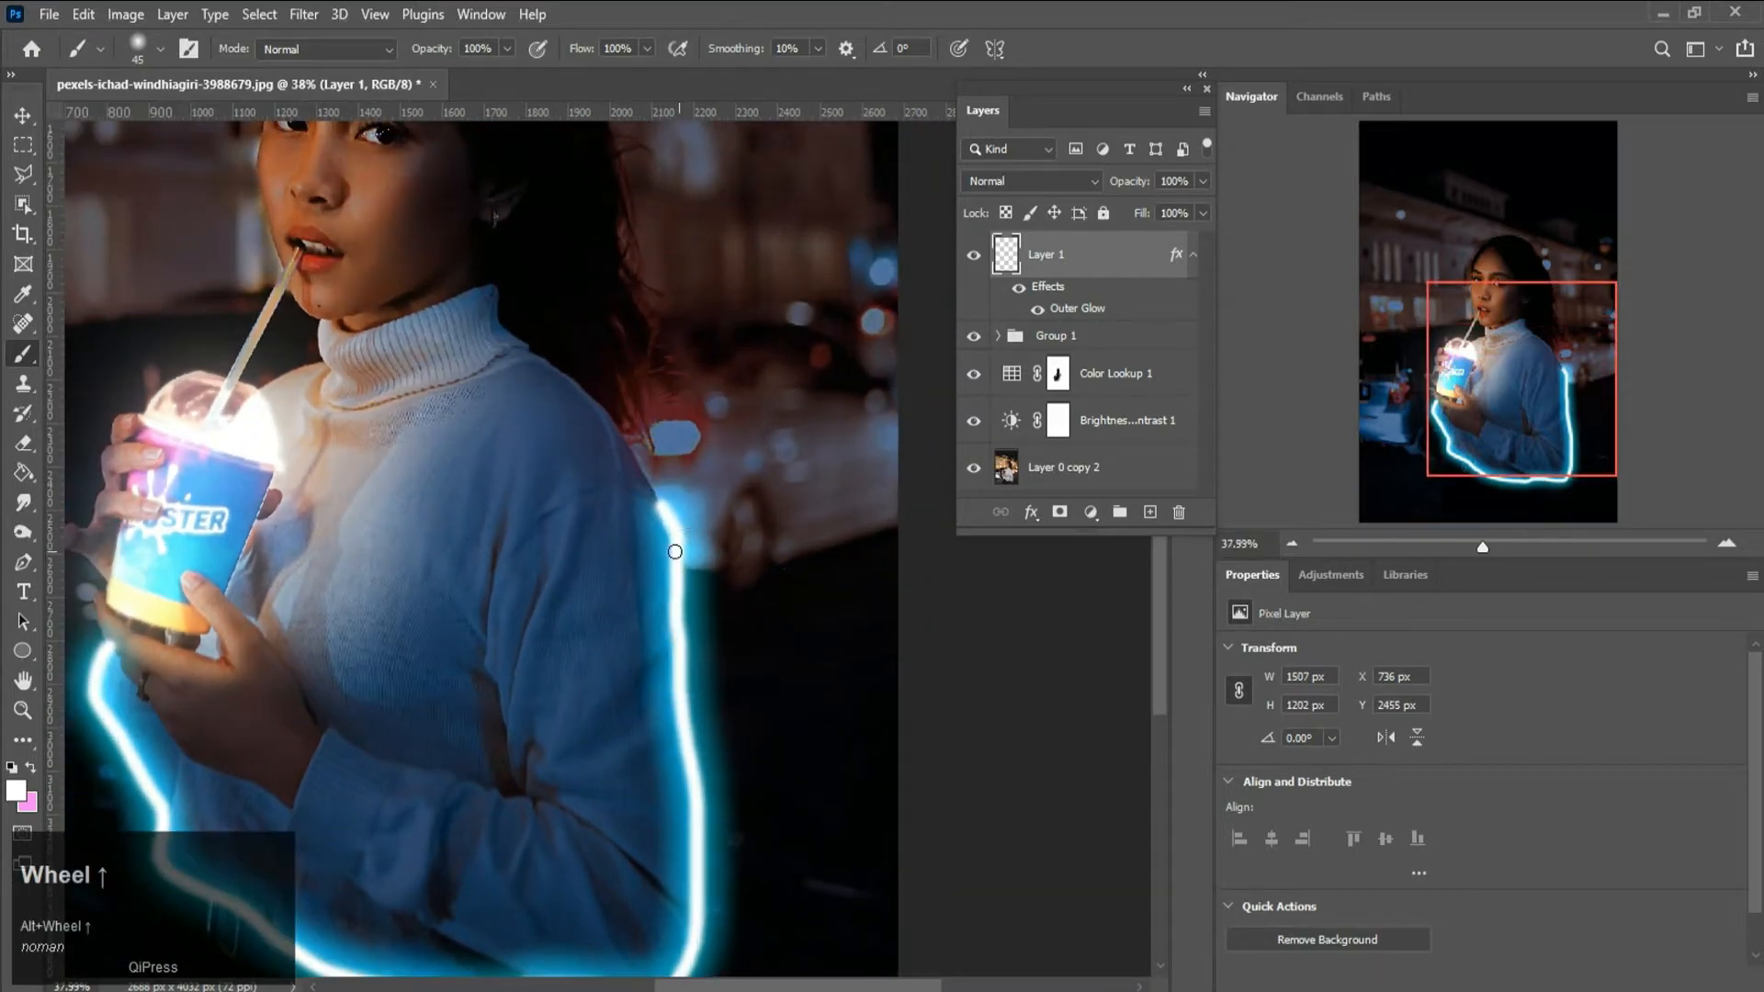
{"action": "mouse_move", "coordinate": [660, 506]}
{"action": "left_mouse_down"}
{"action": "mouse_move", "coordinate": [588, 386]}
{"action": "mouse_move", "coordinate": [533, 348]}
{"action": "mouse_move", "coordinate": [487, 277]}
{"action": "mouse_move", "coordinate": [363, 328]}
{"action": "mouse_move", "coordinate": [320, 325]}
{"action": "left_mouse_up"}
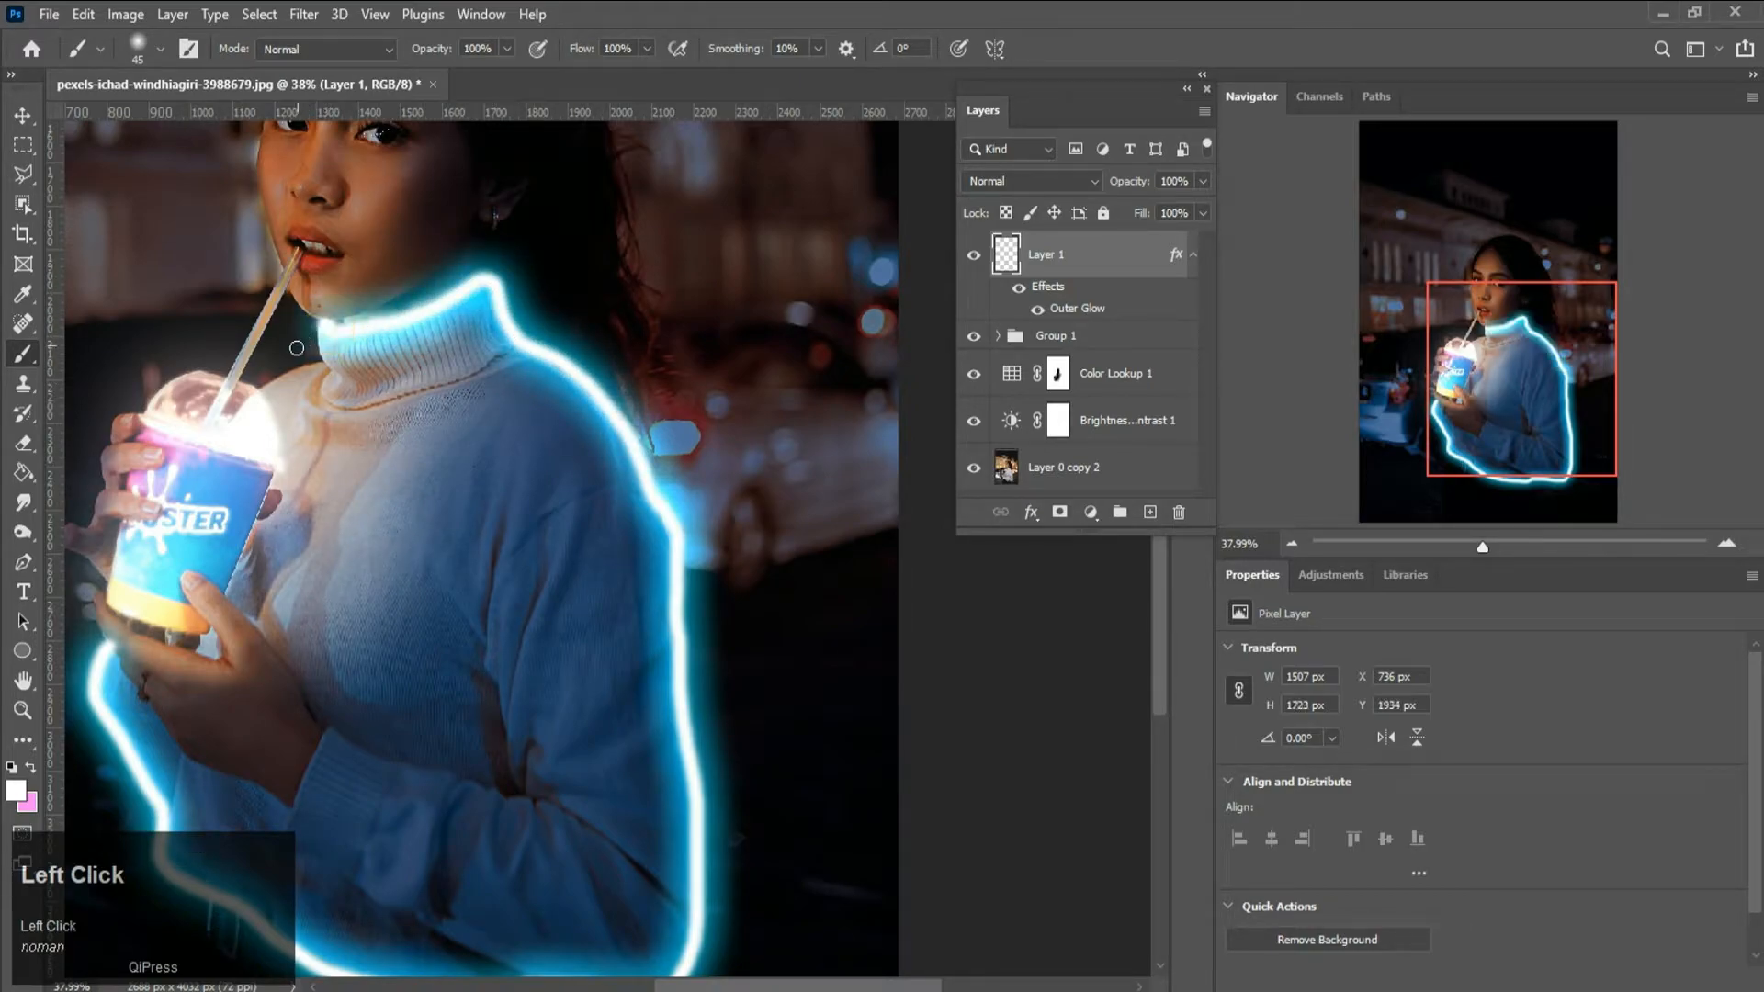
{"action": "scroll", "coordinate": [421, 398], "scroll_direction": "down", "scroll_amount": 2}
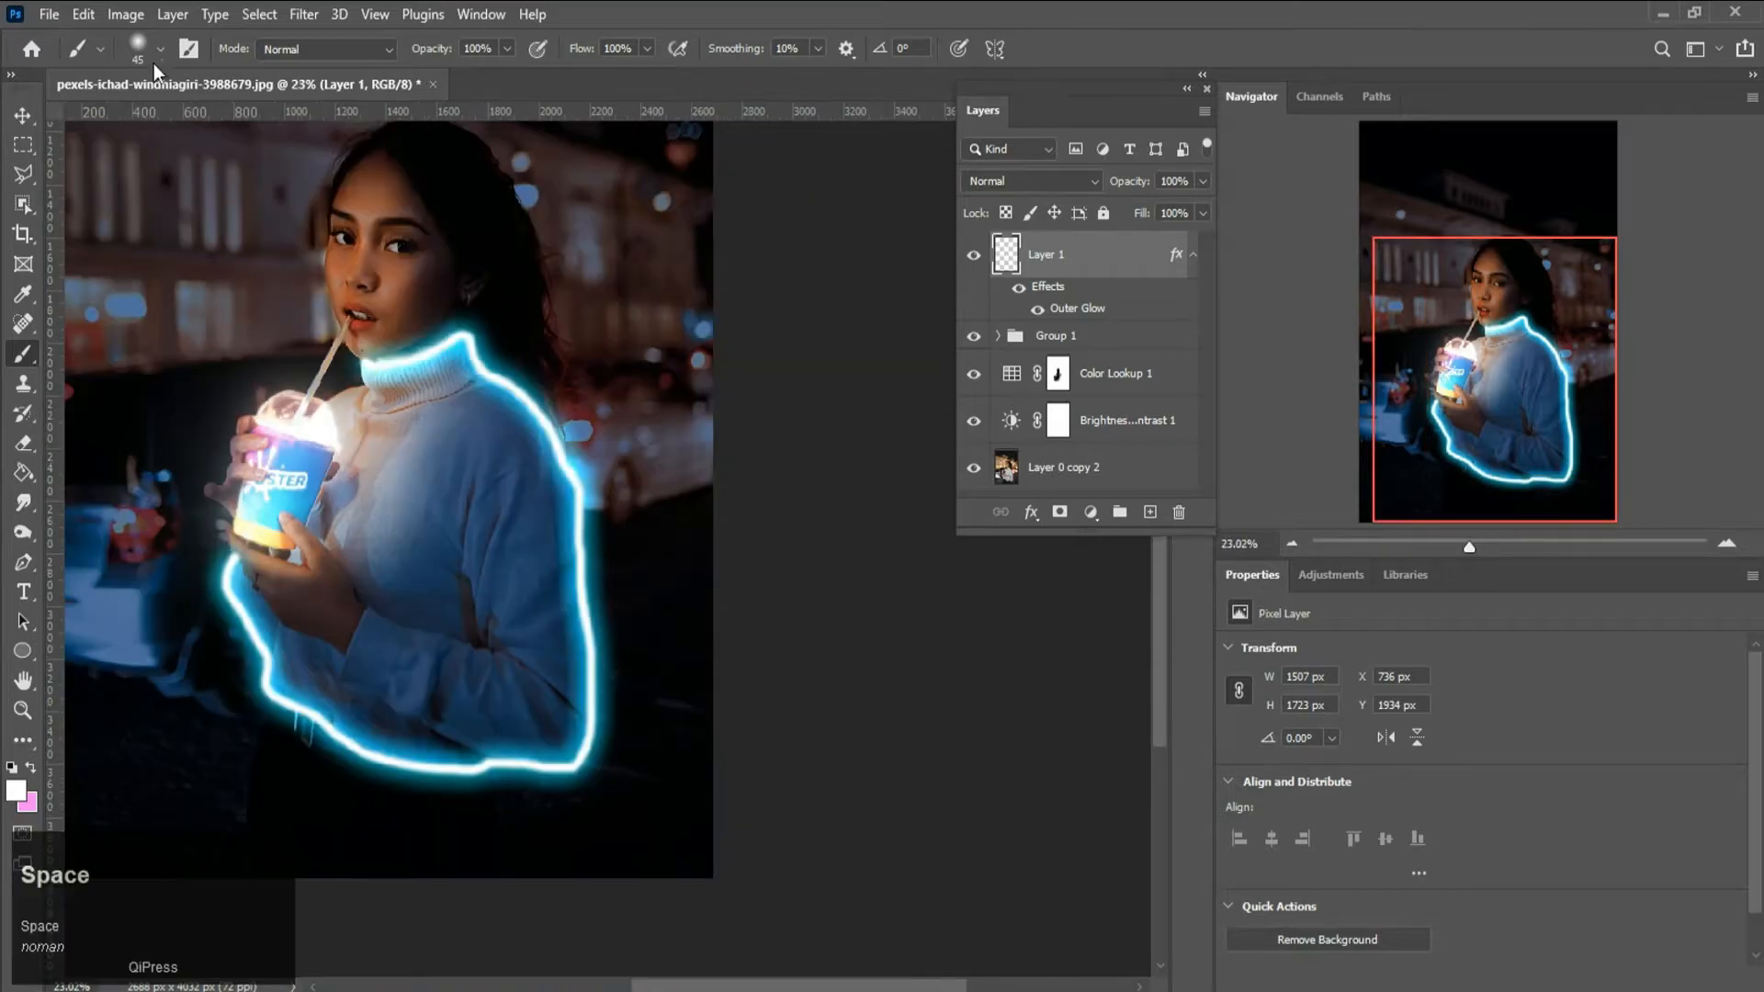
{"action": "left_click", "coordinate": [152, 53]}
{"action": "left_click", "coordinate": [152, 53]}
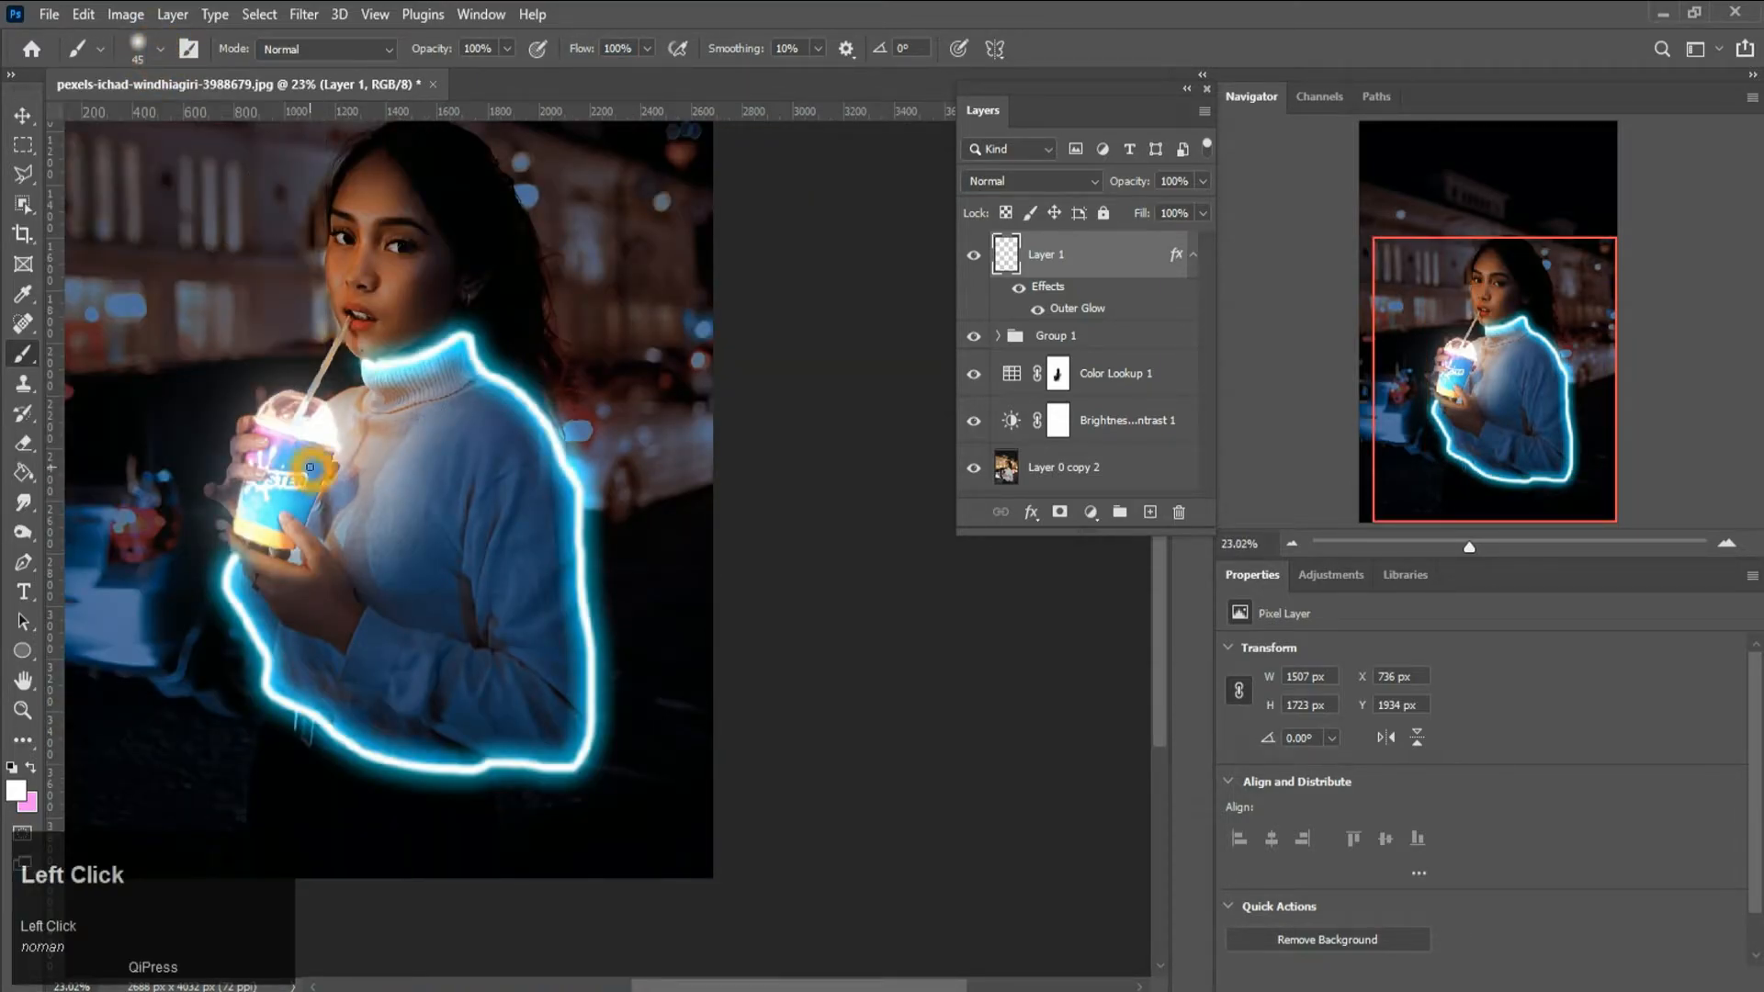
- Undo the glowing outline strokes on Layer 1 and reduce the brush size
{"action": "key", "text": "ctrl+z"}
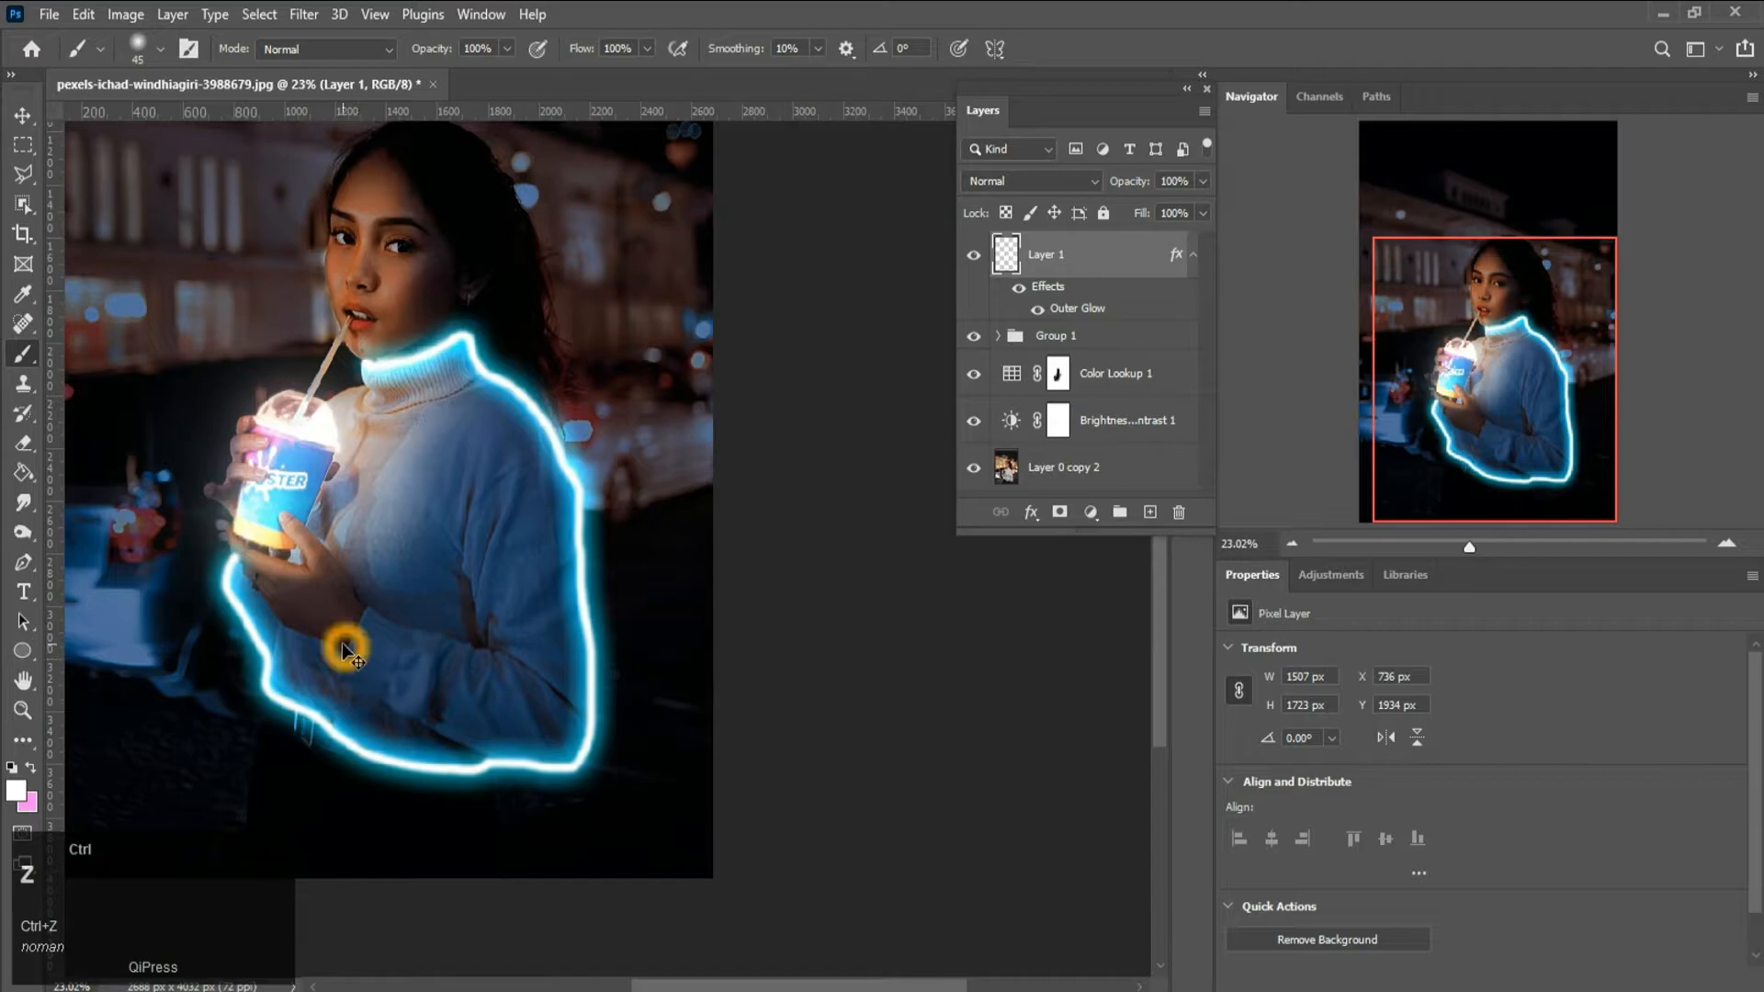
{"action": "key", "text": "ctrl+z"}
{"action": "key", "text": "ctrl+z"}
{"action": "key", "text": "ctrl+z"}
{"action": "left_click", "coordinate": [150, 53]}
{"action": "left_click_drag", "start_coordinate": [158, 124], "coordinate": [131, 123]}
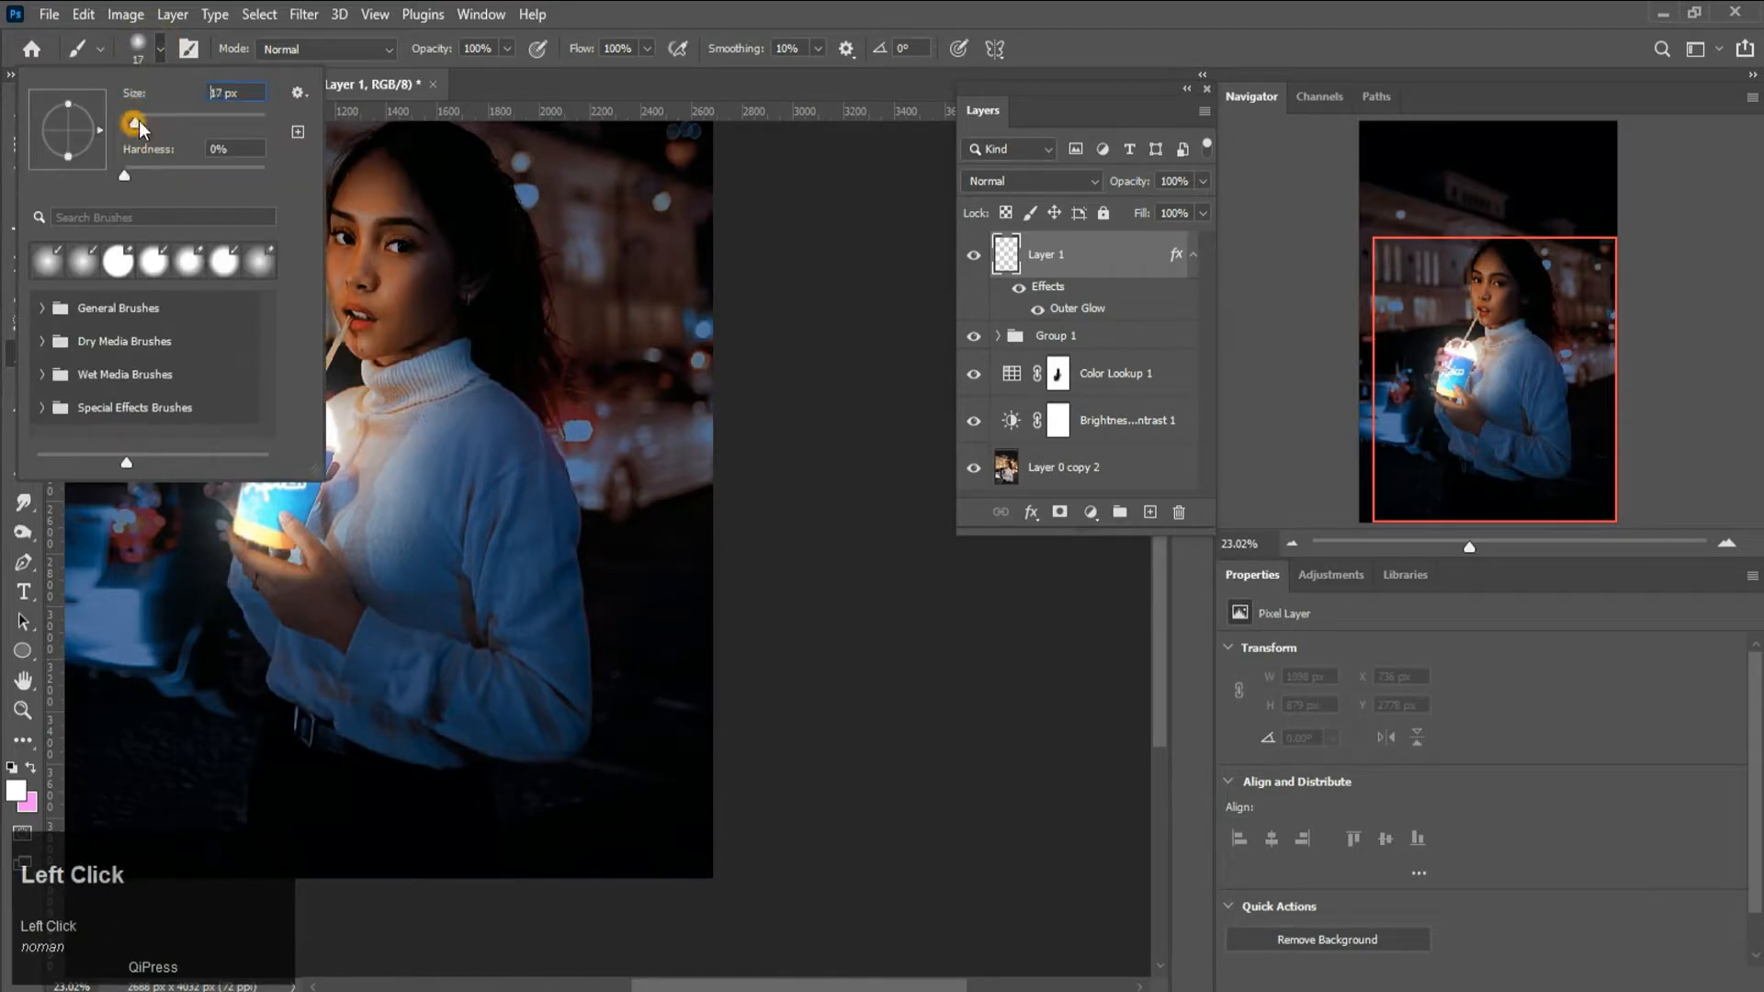
{"action": "scroll", "coordinate": [478, 397], "scroll_direction": "up", "scroll_amount": 3}
- Try painting along the sweater's outline on the Color Lookup 1 layer mask
{"action": "left_click", "coordinate": [1058, 373]}
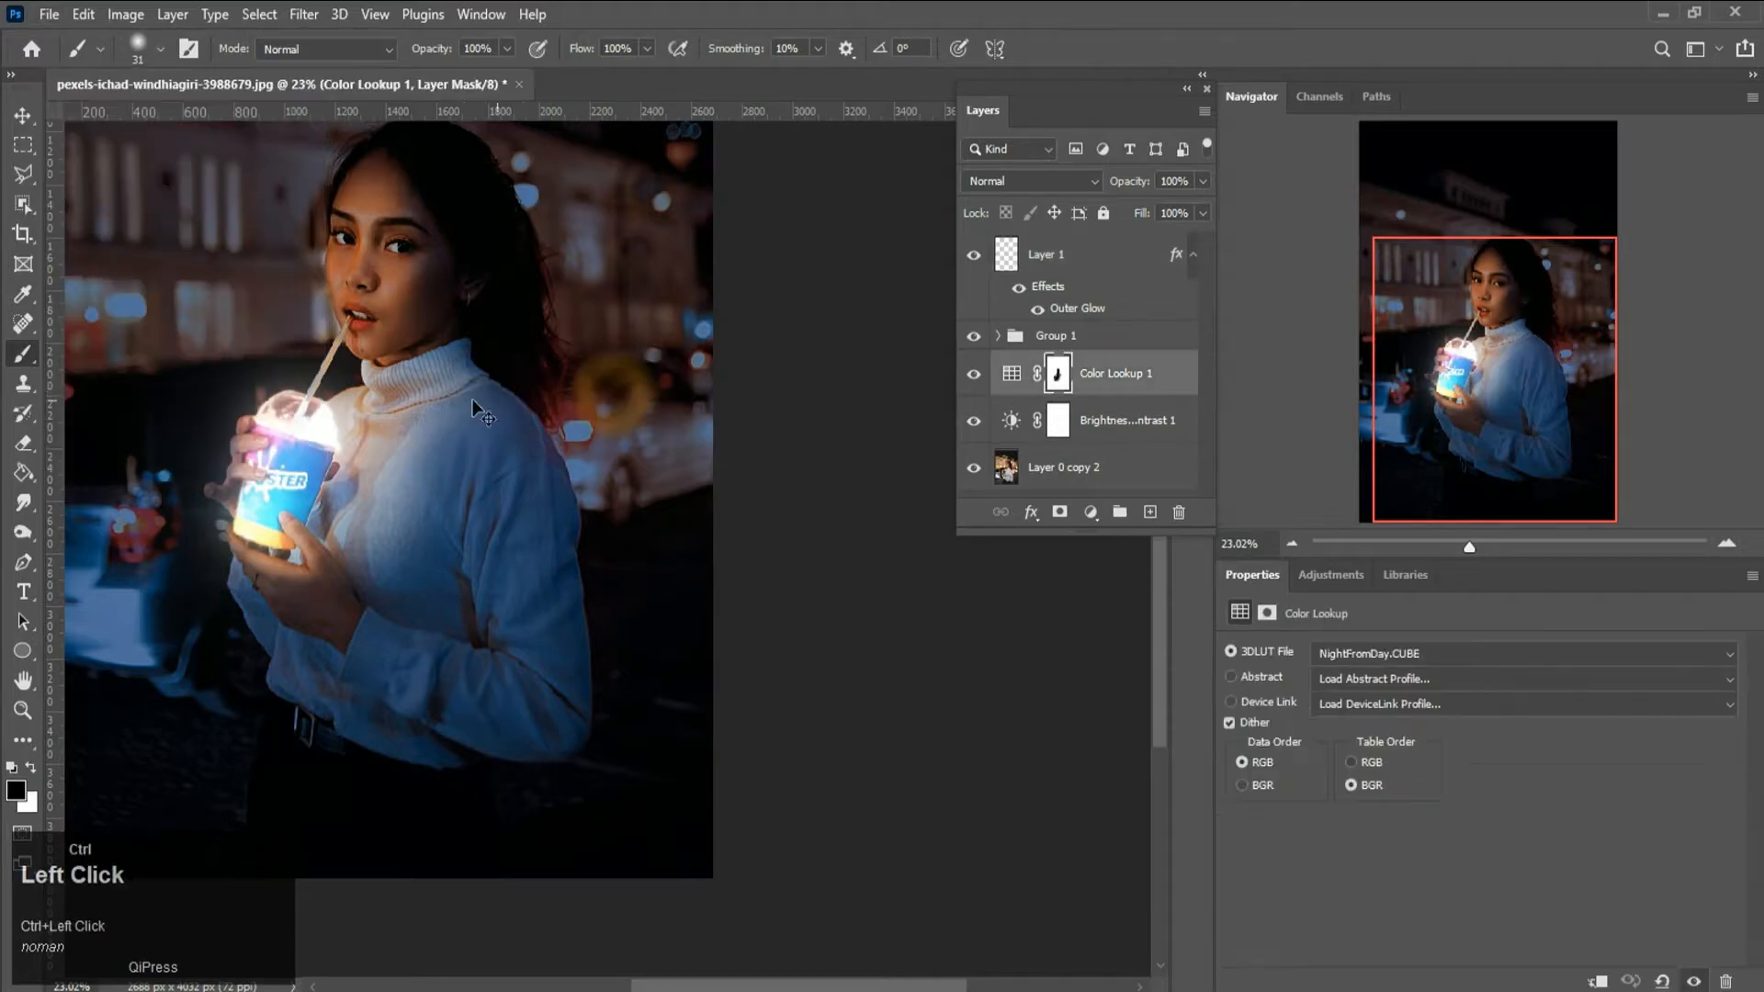
{"action": "scroll", "coordinate": [191, 597], "scroll_direction": "up", "scroll_amount": 5}
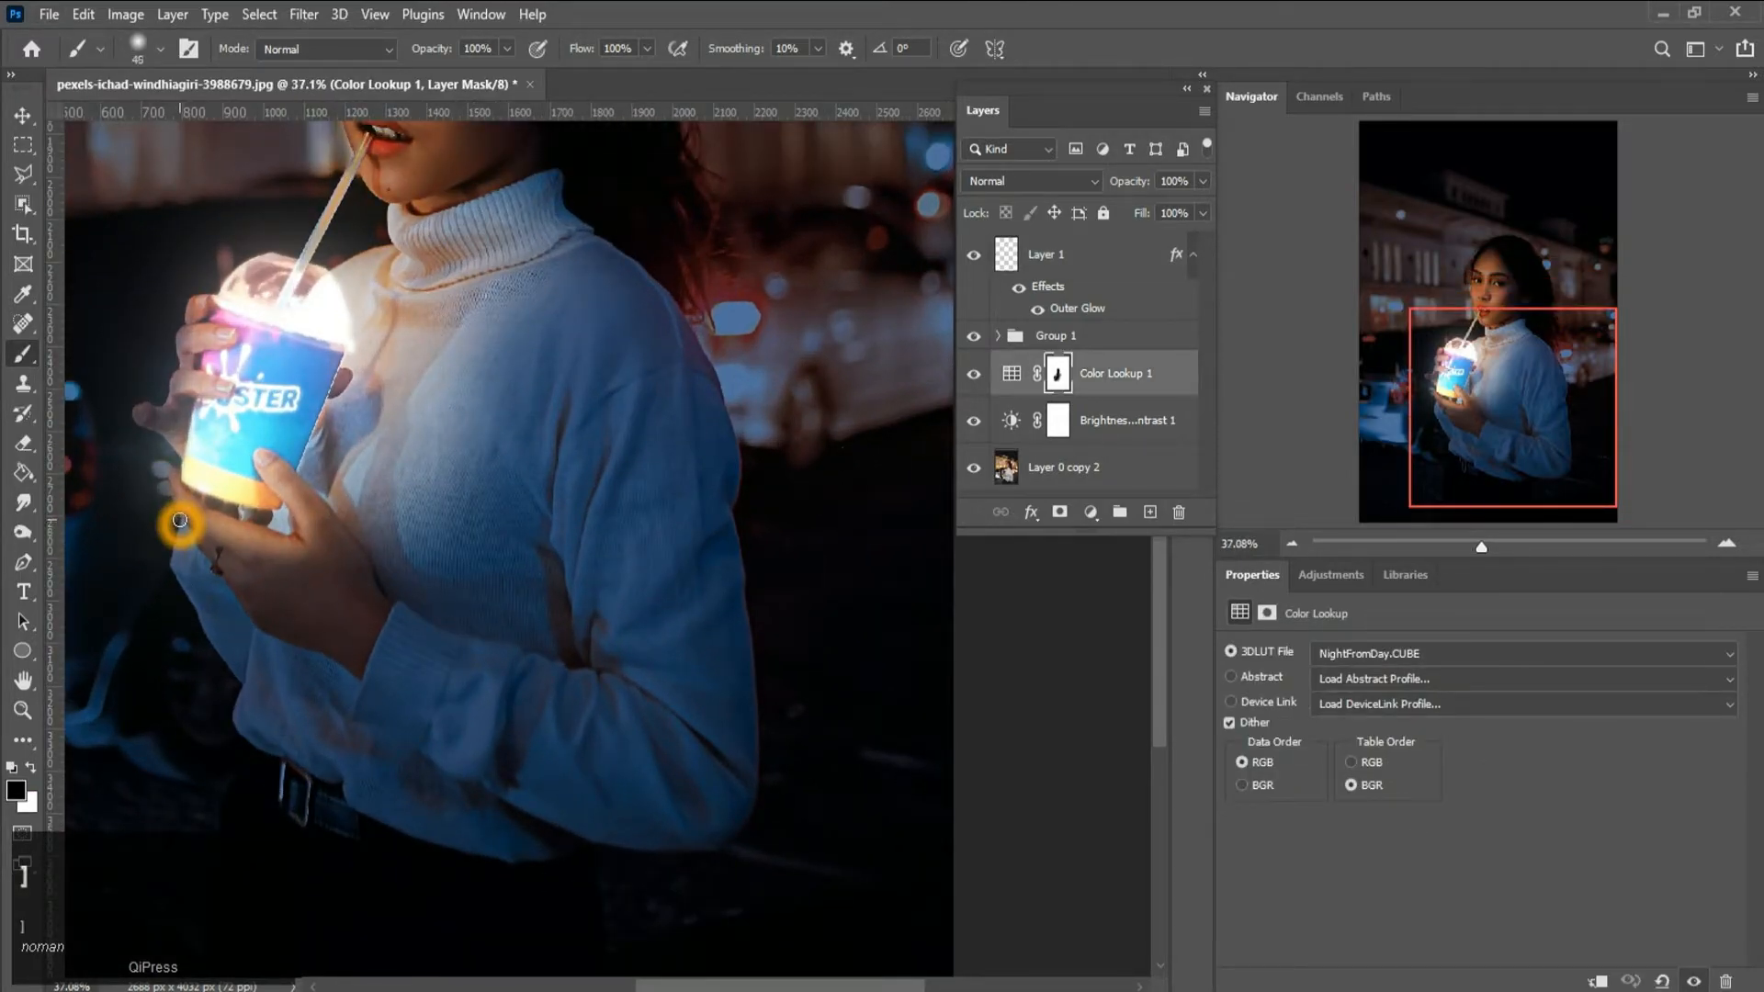
{"action": "mouse_move", "coordinate": [180, 521]}
{"action": "left_mouse_down"}
{"action": "mouse_move", "coordinate": [188, 668]}
{"action": "mouse_move", "coordinate": [182, 521]}
{"action": "mouse_move", "coordinate": [171, 562]}
{"action": "left_mouse_up"}
{"action": "key", "text": "x"}
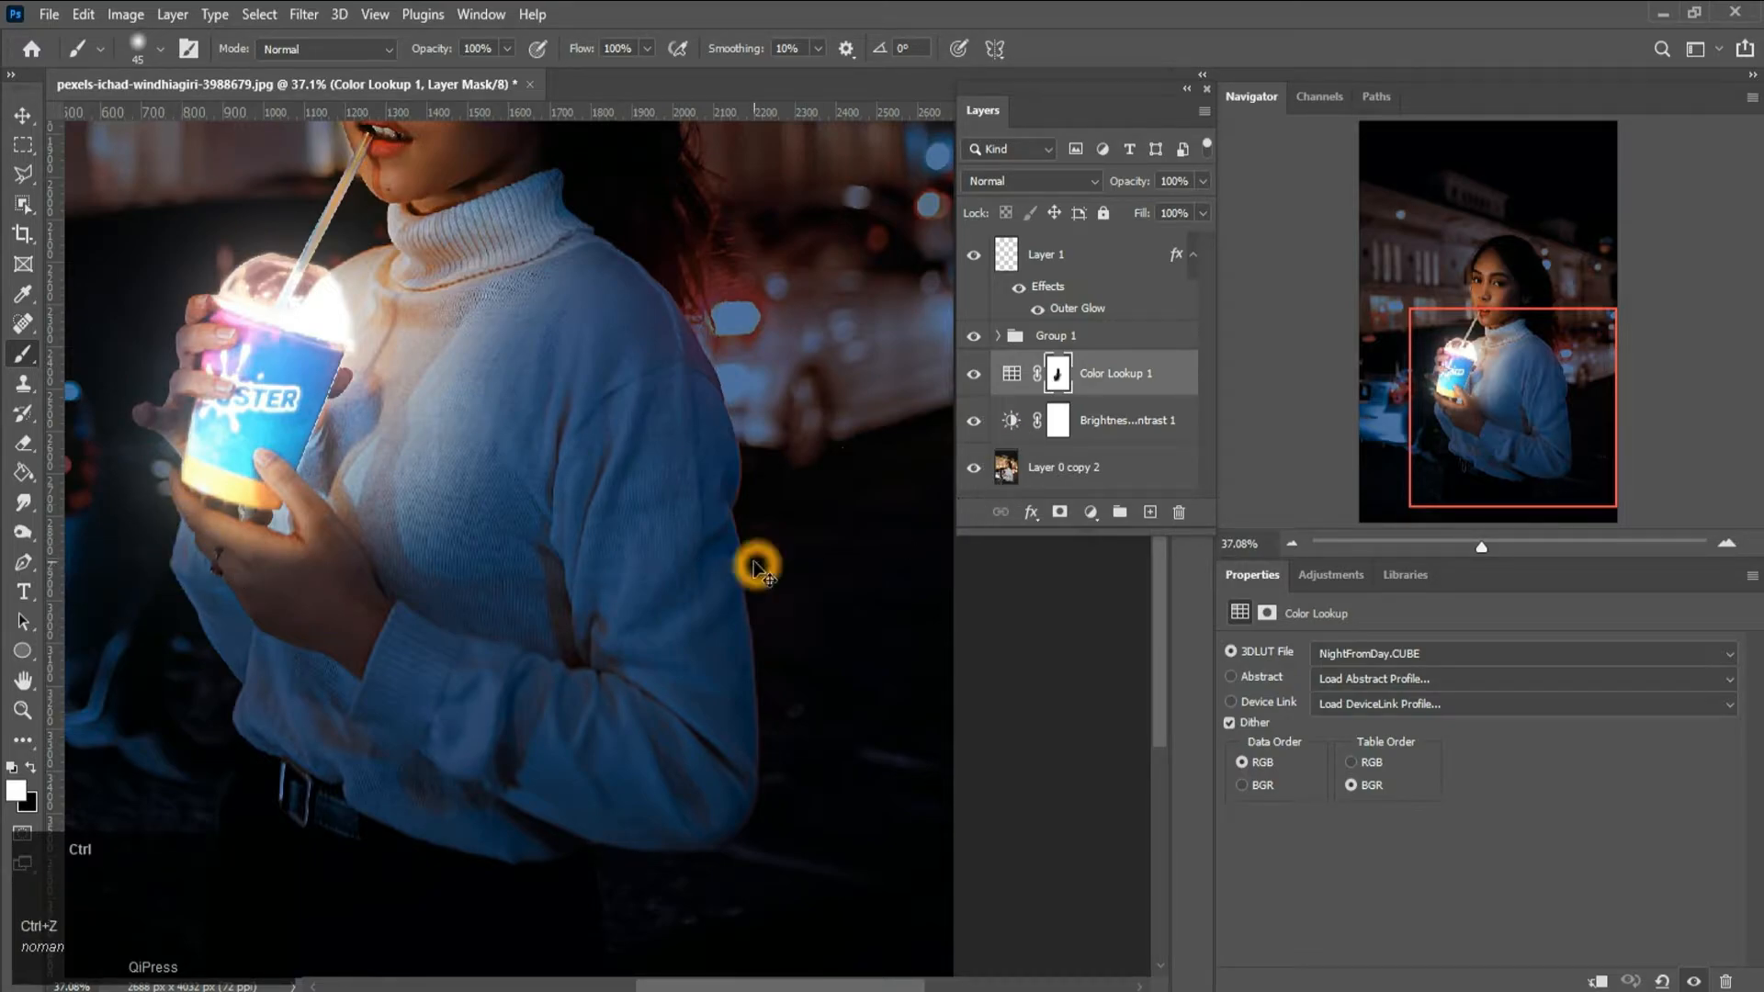
- Undo the Outer Glow style and the creation of Layer 1
{"action": "left_click", "coordinate": [1057, 256]}
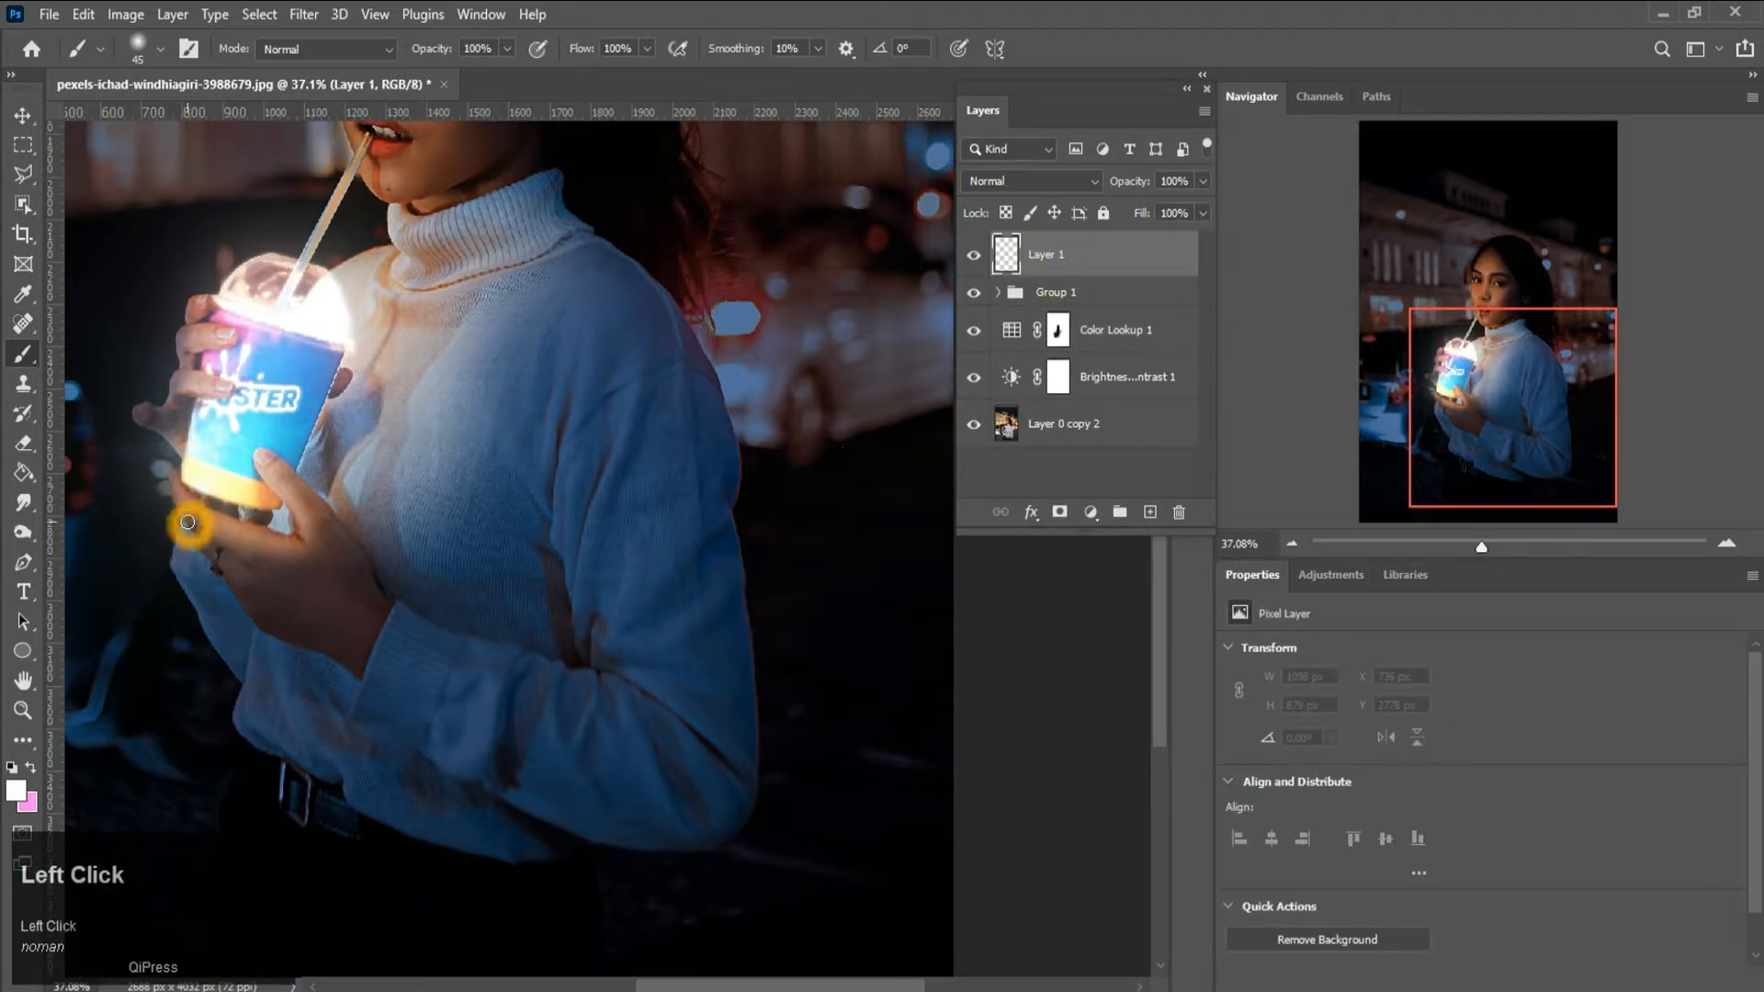
{"action": "key", "text": "ctrl+z"}
{"action": "key", "text": "space"}
{"action": "left_click", "coordinate": [125, 13]}
{"action": "left_click", "coordinate": [101, 55]}
{"action": "left_click", "coordinate": [83, 14]}
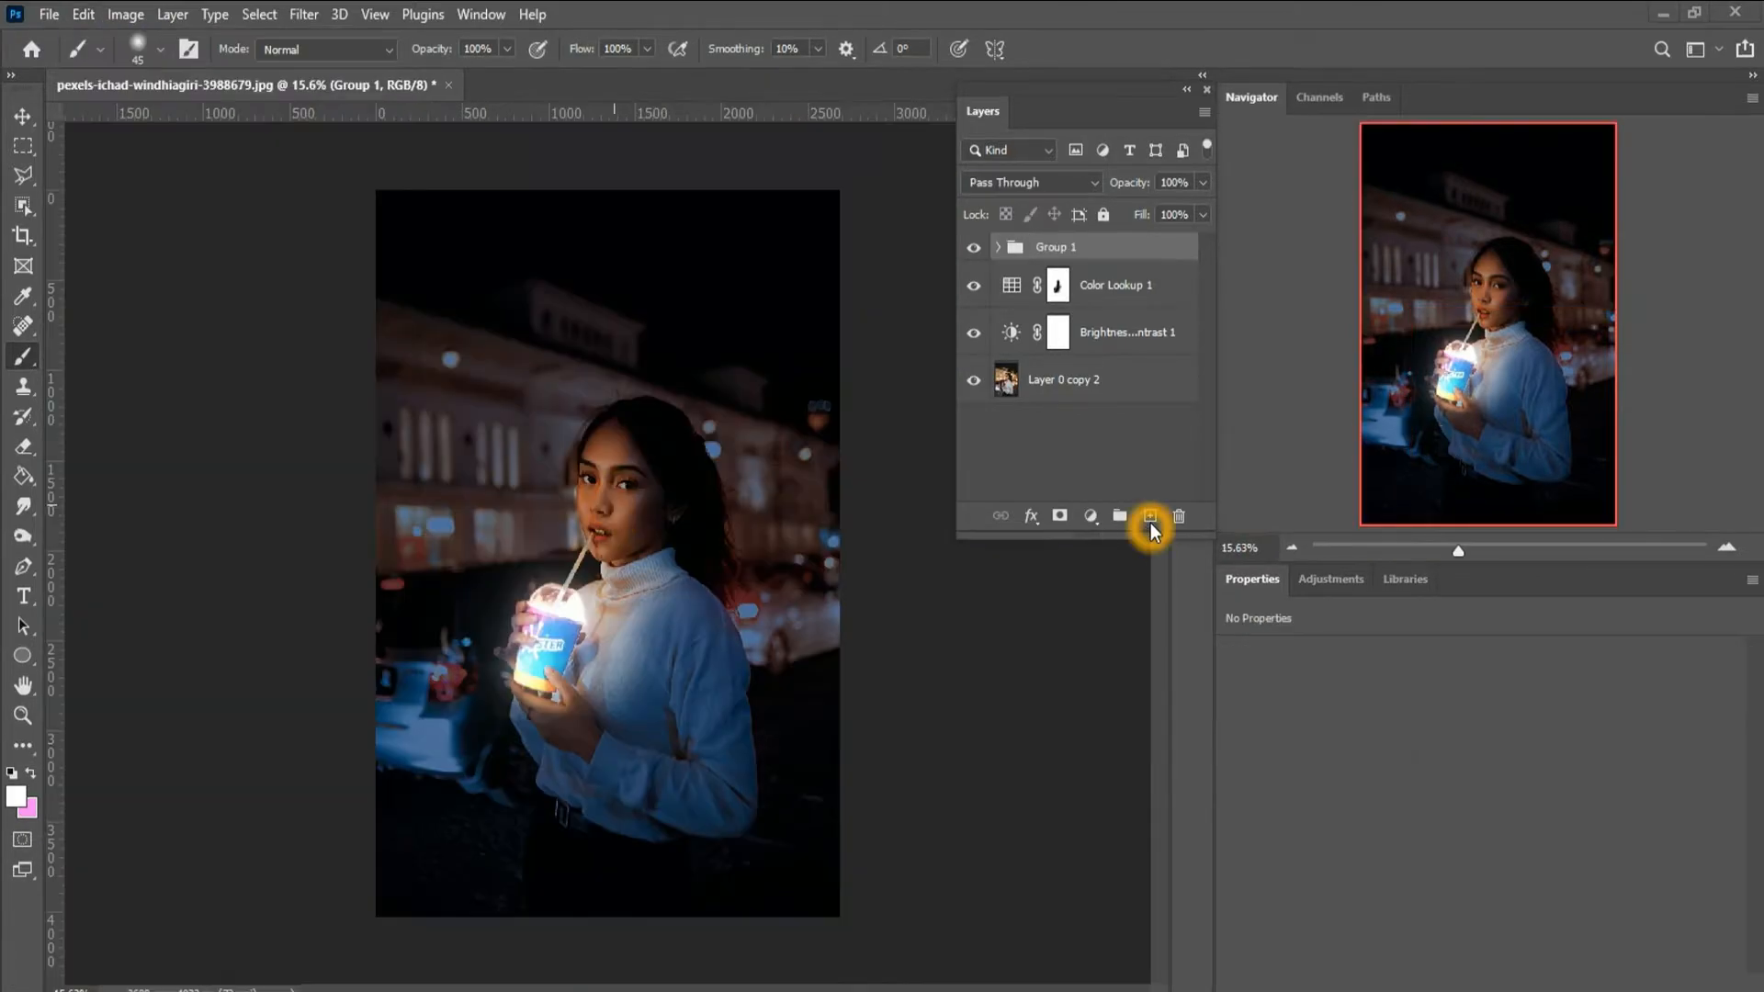
- Create a new empty layer above Group 1 and enable an Outer Glow layer style on it
{"action": "left_click", "coordinate": [1150, 517], "text": "ctrl"}
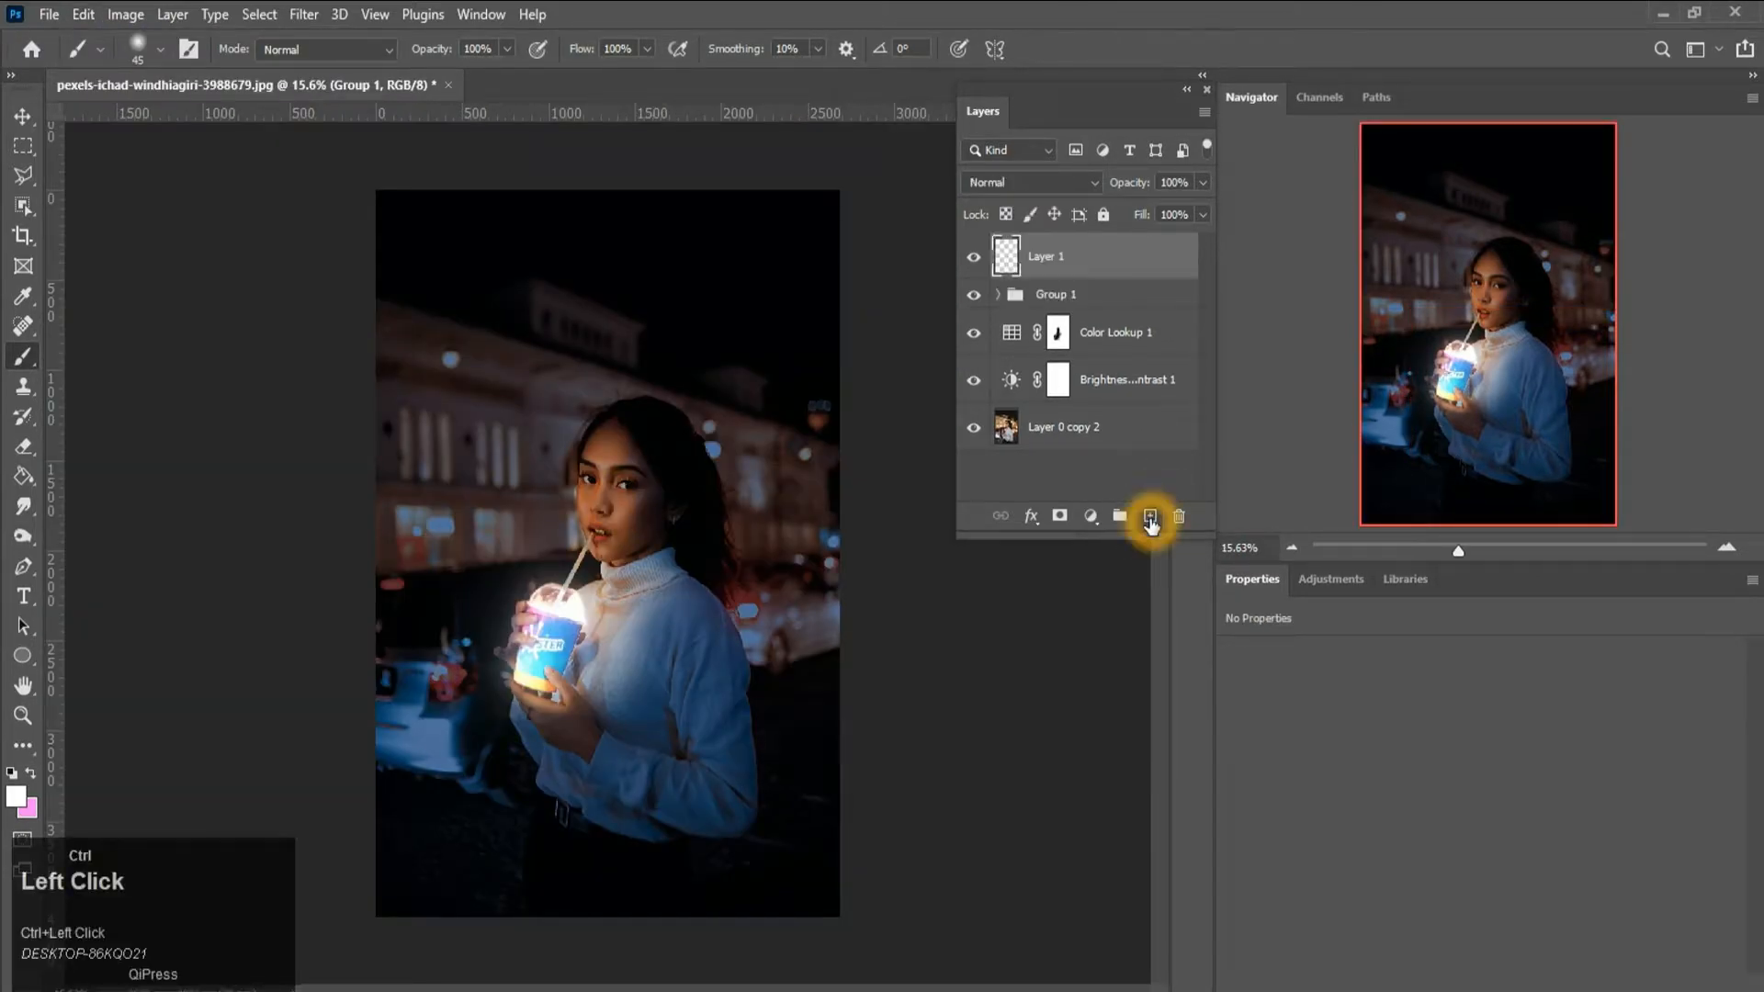
{"action": "right_click", "coordinate": [1095, 261]}
{"action": "left_click", "coordinate": [1149, 61]}
{"action": "left_click", "coordinate": [942, 566]}
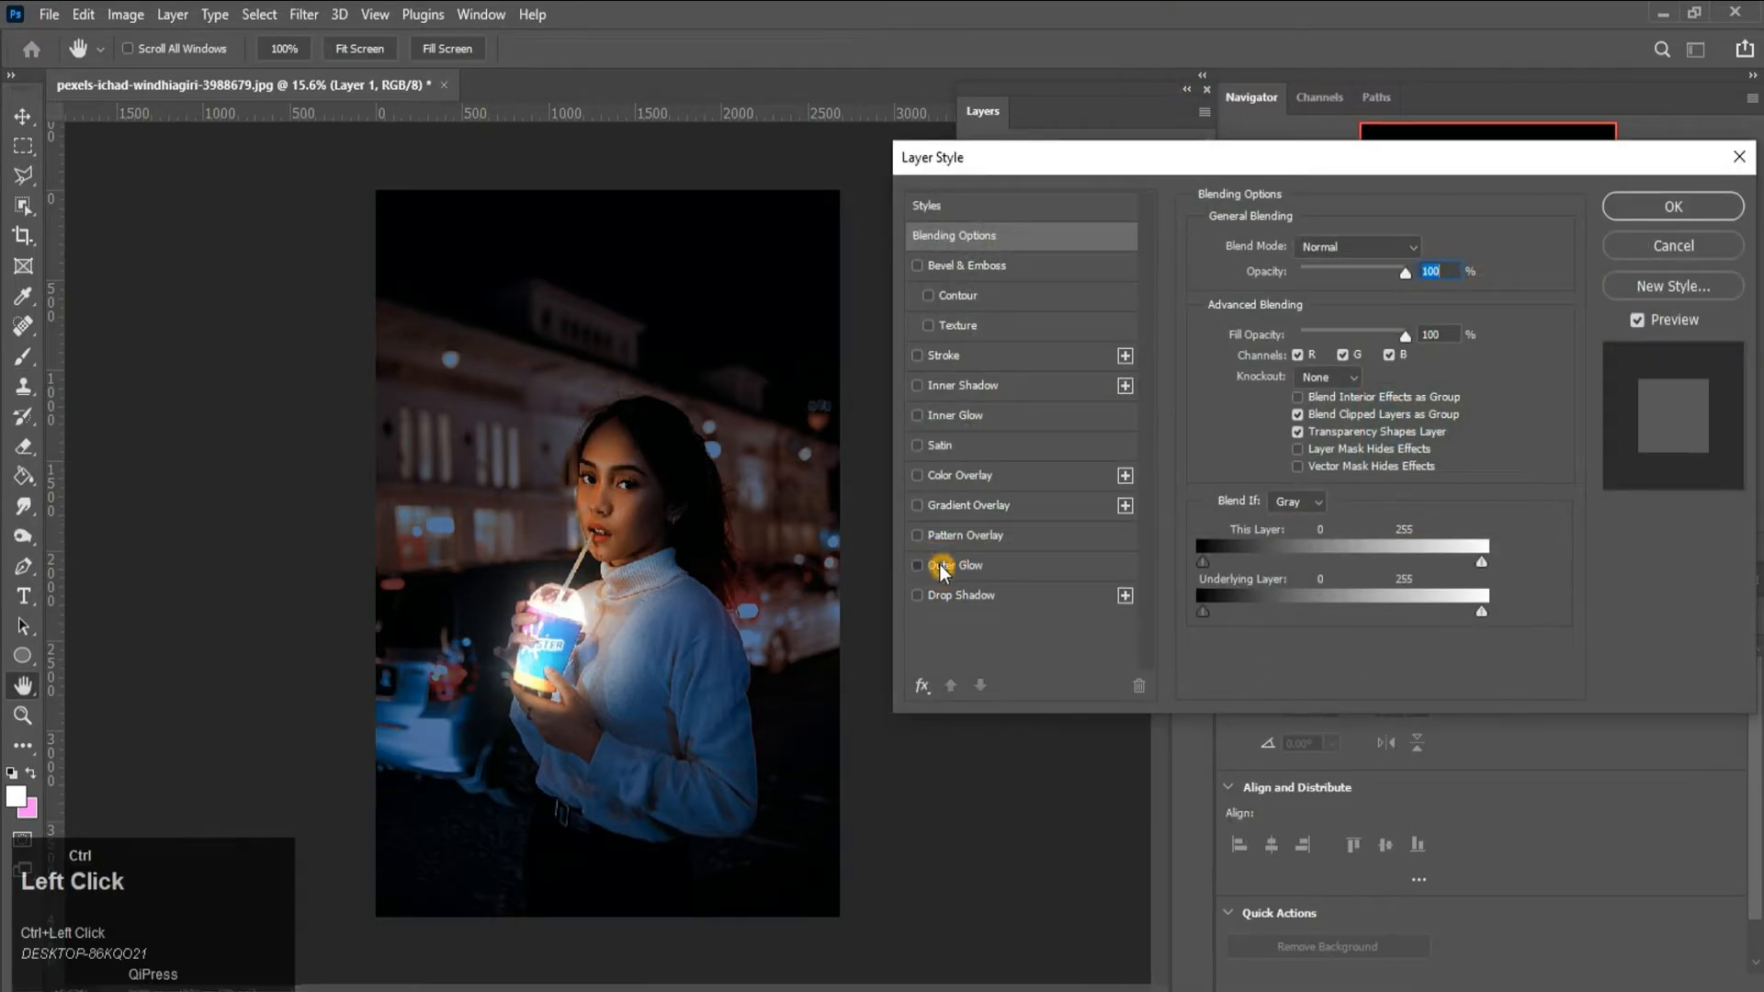
- Give the Outer Glow a Linear Dodge (Add) blend mode, colour 00e4ff and size 100 px, and apply the layer style
{"action": "left_click", "coordinate": [1327, 250]}
{"action": "left_click", "coordinate": [1327, 465]}
{"action": "left_click", "coordinate": [1253, 328]}
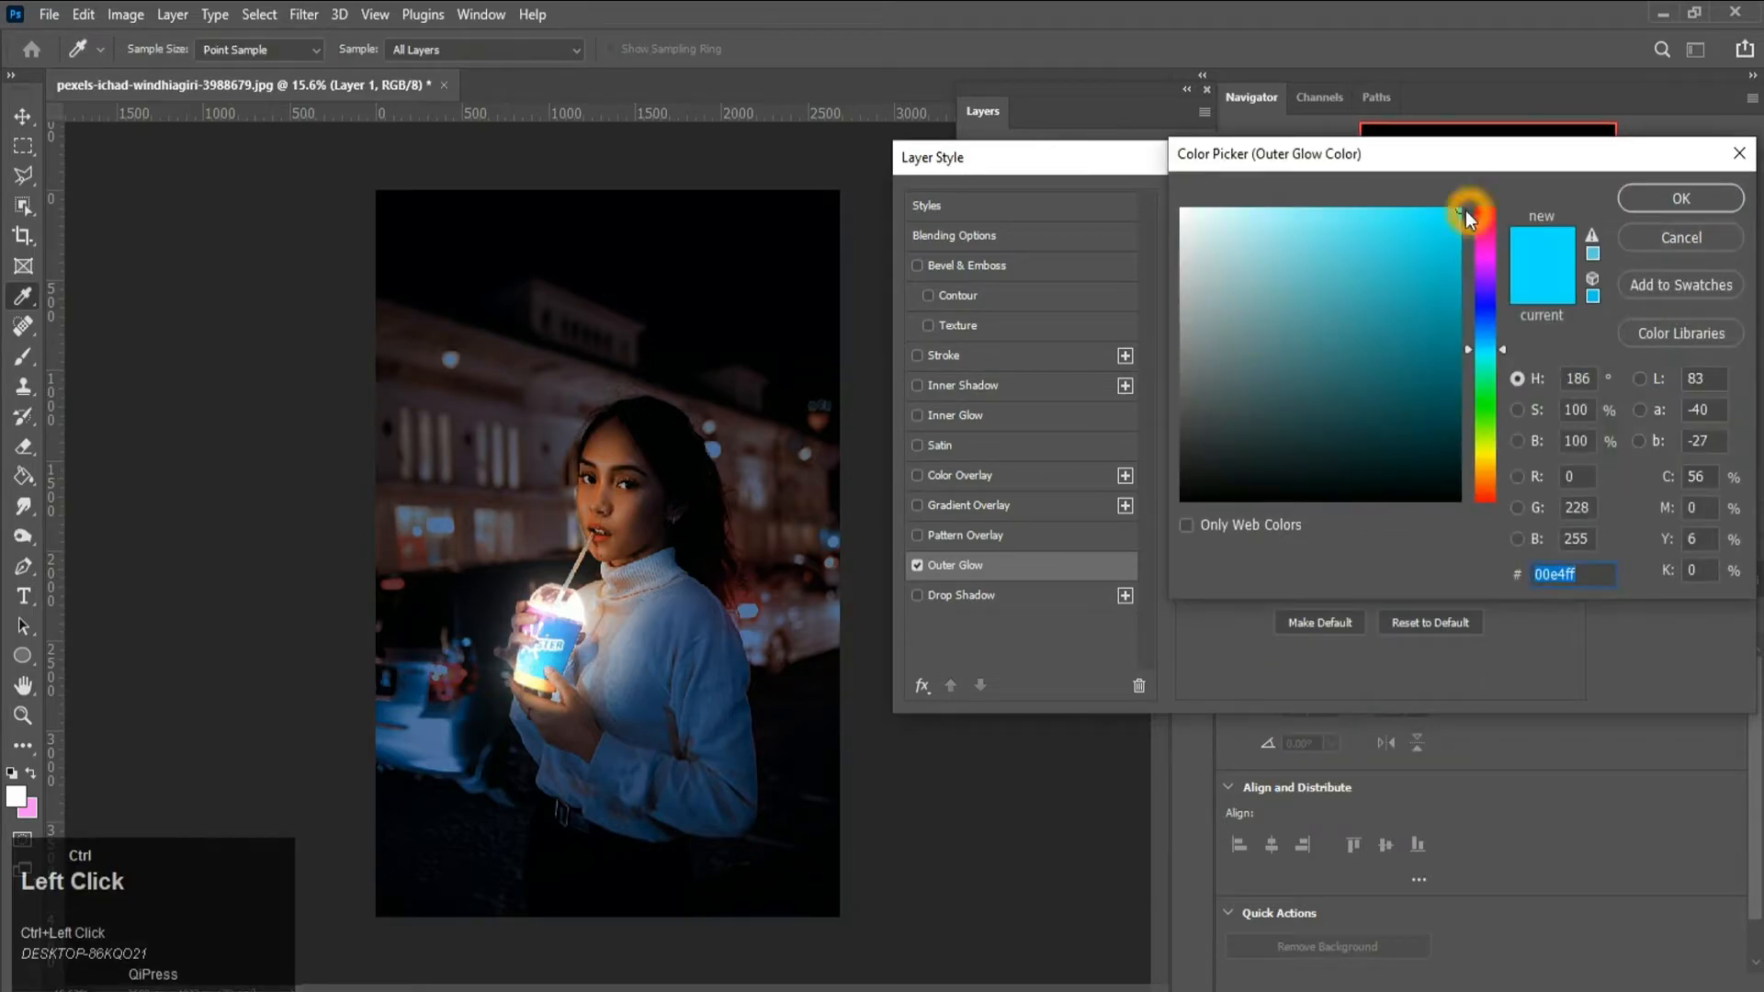
{"action": "left_click", "coordinate": [1681, 198]}
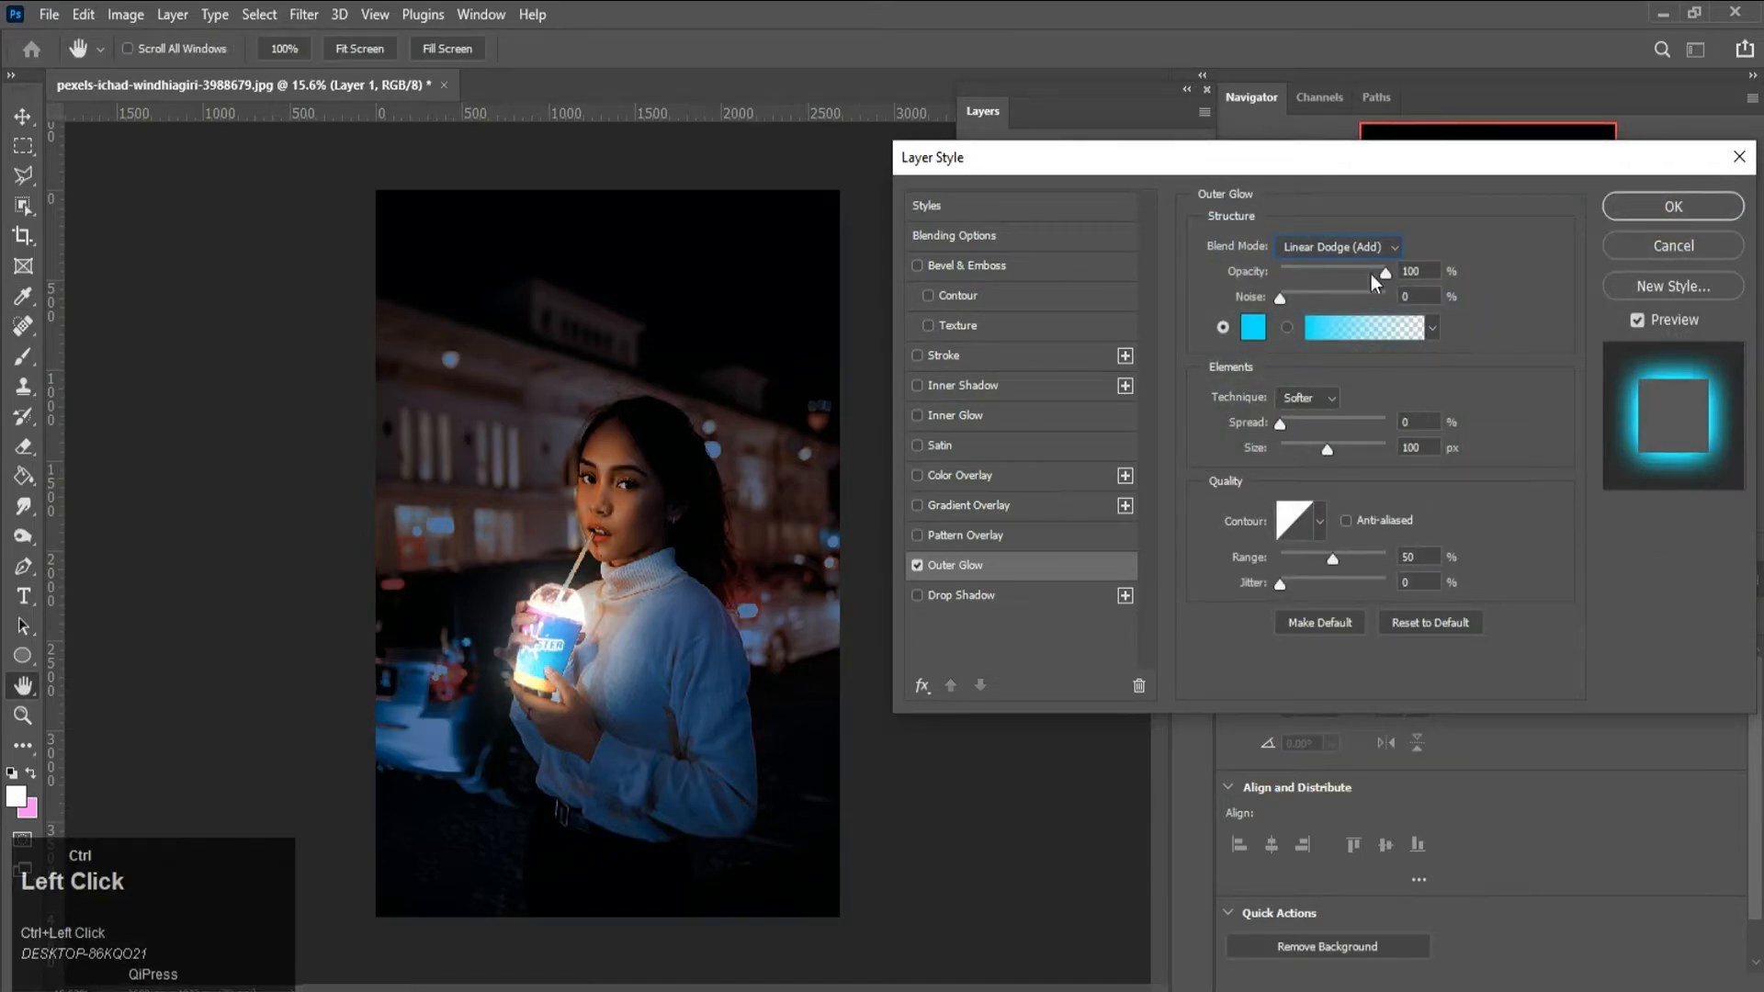
{"action": "left_click", "coordinate": [1415, 447]}
{"action": "double_click", "coordinate": [1436, 447]}
{"action": "left_click", "coordinate": [1659, 204]}
- Paint a white line on Layer 1 with a 45 px brush from below the cup hand along the sweater's lower edge to the elbow
{"action": "key", "text": "b"}
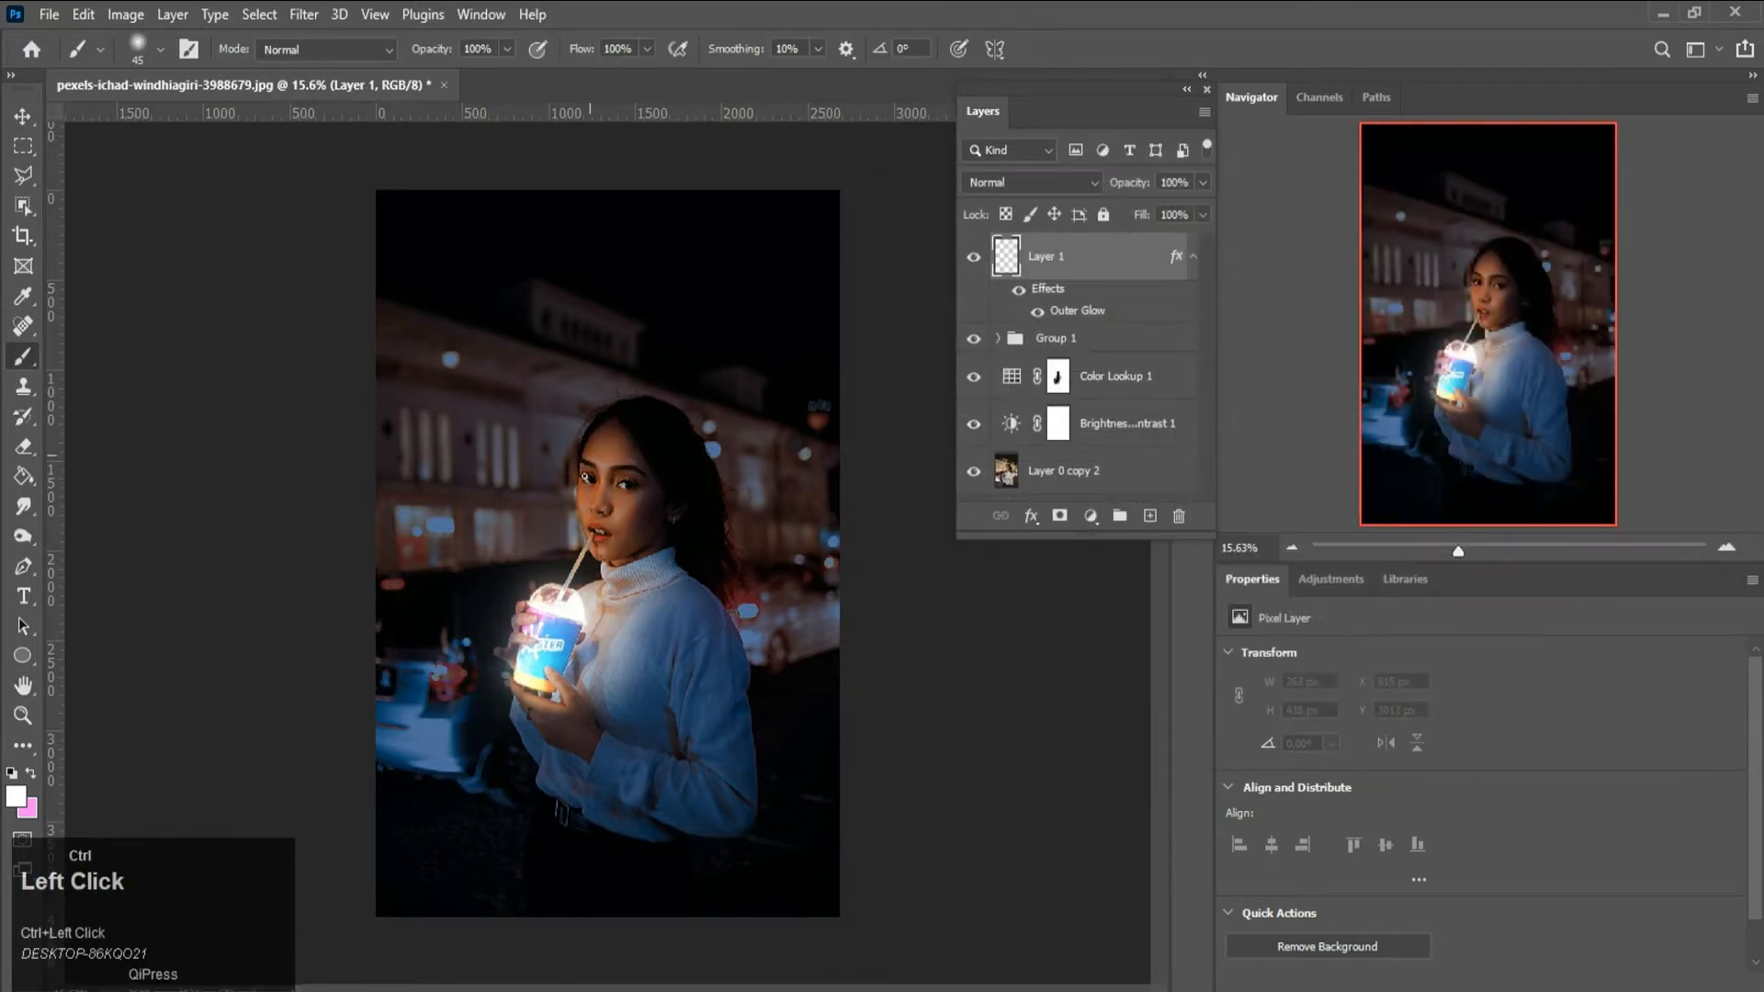
{"action": "scroll", "coordinate": [548, 751], "scroll_direction": "up", "scroll_amount": 2}
{"action": "left_click", "coordinate": [129, 48]}
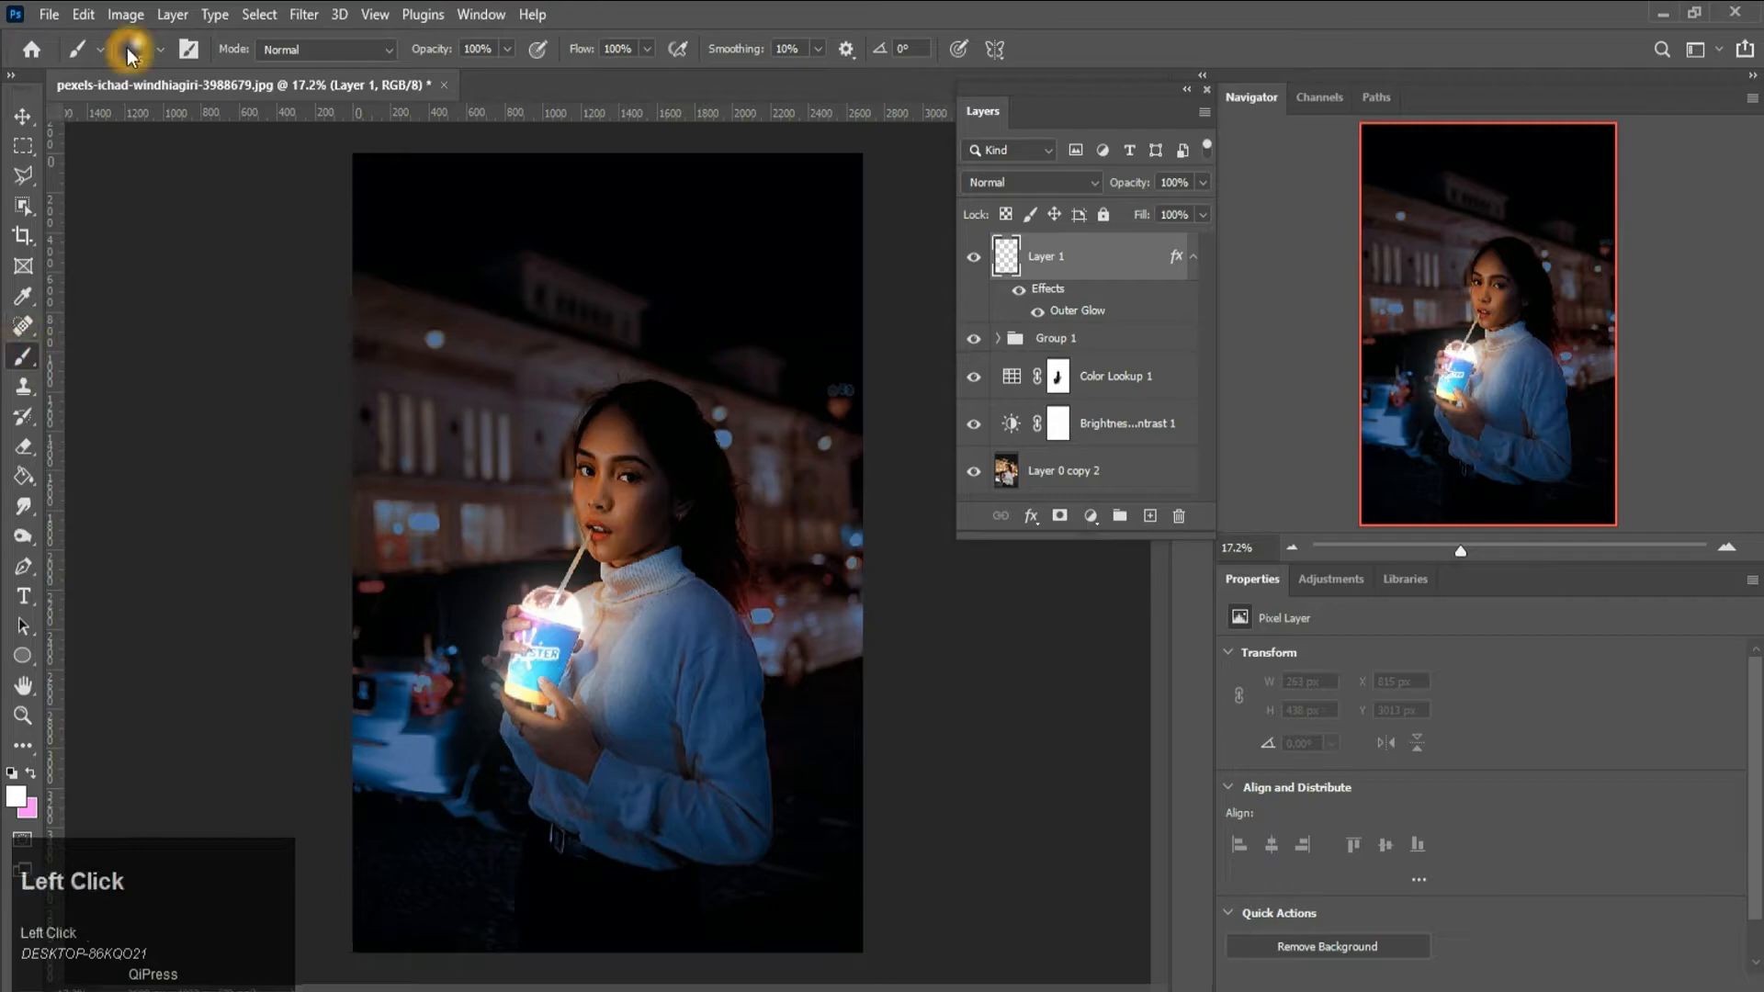
{"action": "left_click", "coordinate": [152, 50]}
{"action": "left_click", "coordinate": [156, 52]}
{"action": "left_click", "coordinate": [158, 53]}
{"action": "scroll", "coordinate": [571, 763], "scroll_direction": "down", "scroll_amount": 5}
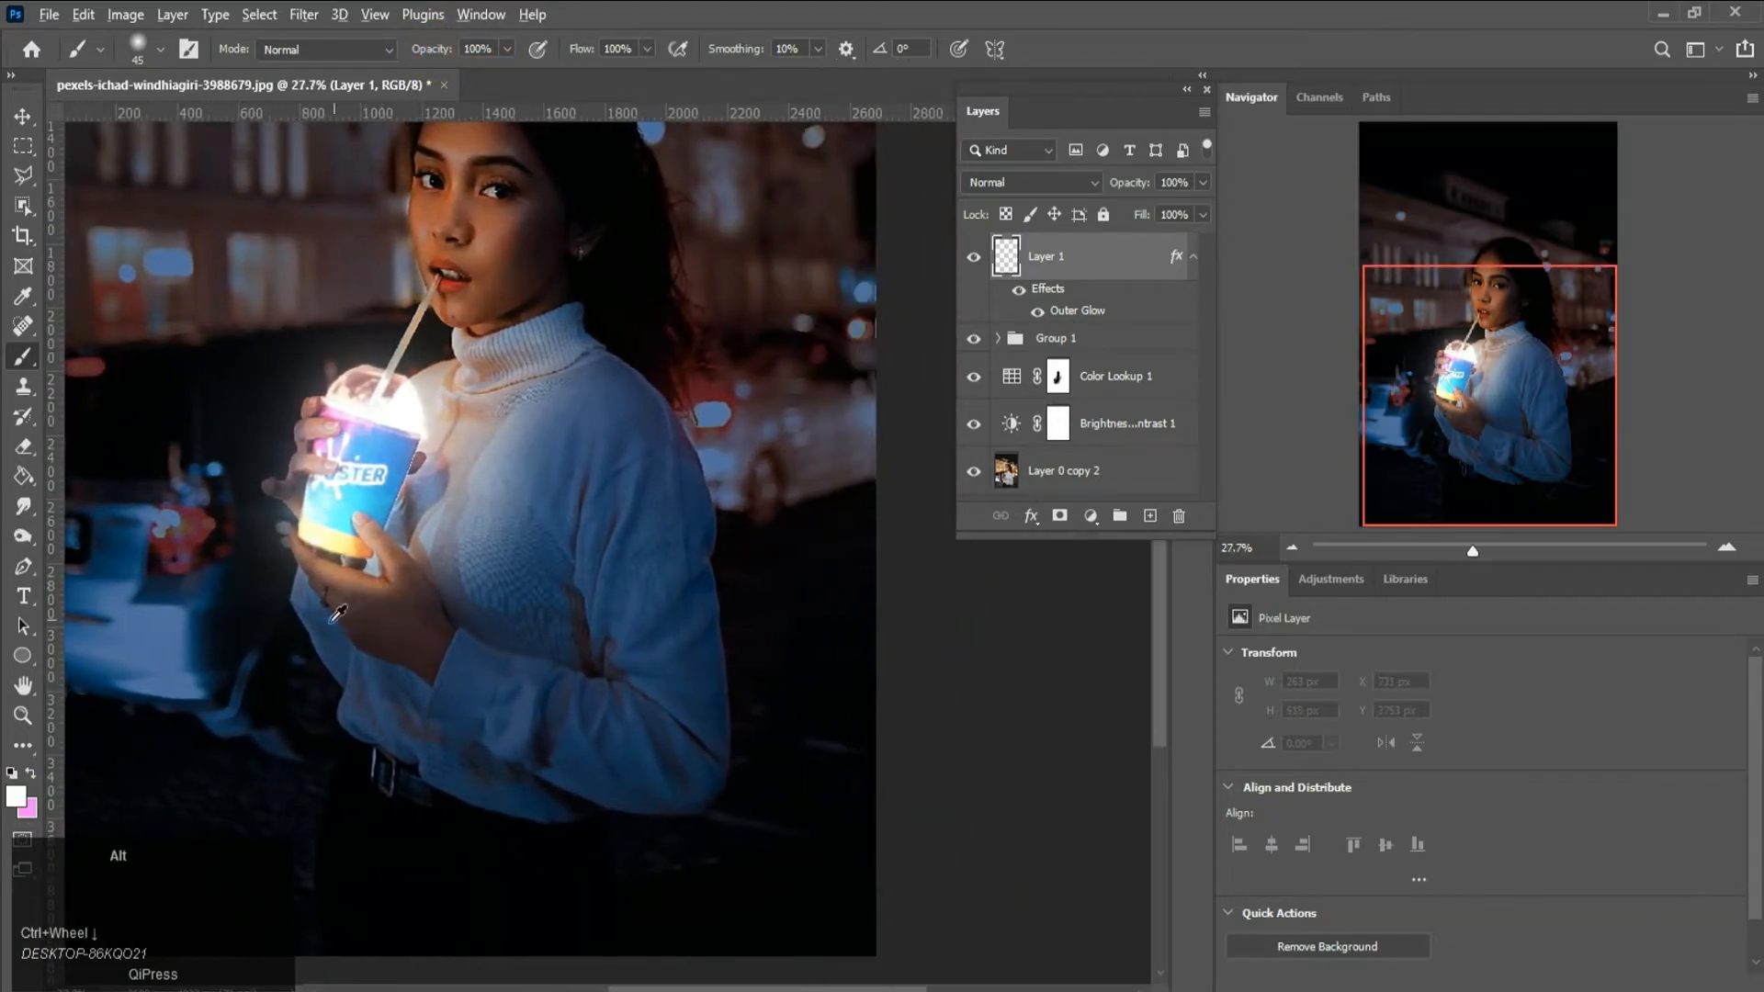
{"action": "scroll", "coordinate": [331, 611], "scroll_direction": "up", "scroll_amount": 1}
{"action": "scroll", "coordinate": [288, 574], "scroll_direction": "up", "scroll_amount": 1}
{"action": "mouse_move", "coordinate": [292, 549]}
{"action": "left_mouse_down"}
{"action": "mouse_move", "coordinate": [280, 590]}
{"action": "mouse_move", "coordinate": [353, 717]}
{"action": "mouse_move", "coordinate": [355, 771]}
{"action": "mouse_move", "coordinate": [519, 860]}
{"action": "mouse_move", "coordinate": [643, 894]}
{"action": "mouse_move", "coordinate": [841, 877]}
{"action": "left_mouse_up"}
{"action": "scroll", "coordinate": [665, 874], "scroll_direction": "right", "scroll_amount": 4}
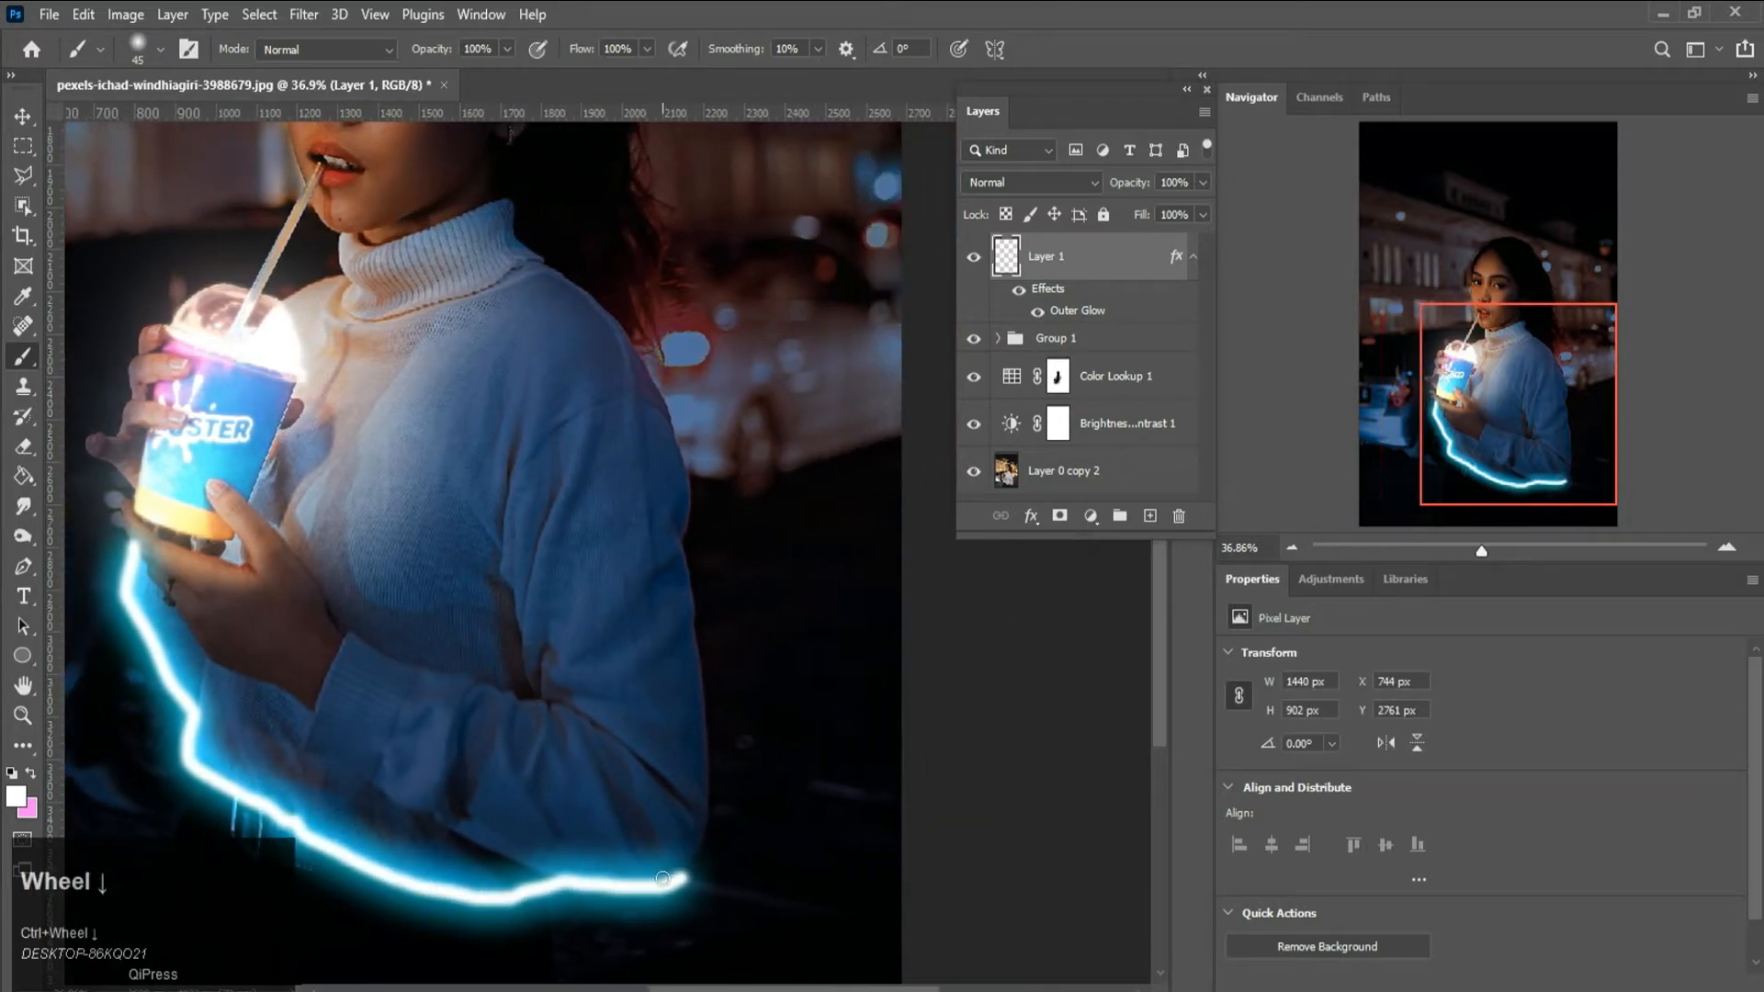
- Continue the line around the elbow, up the outer sleeve, over the shoulder and around the turtleneck collar towards the cup
{"action": "left_click", "coordinate": [686, 880]}
{"action": "mouse_move", "coordinate": [702, 846]}
{"action": "left_mouse_down"}
{"action": "mouse_move", "coordinate": [712, 699]}
{"action": "mouse_move", "coordinate": [685, 428]}
{"action": "mouse_move", "coordinate": [663, 360]}
{"action": "mouse_move", "coordinate": [507, 207]}
{"action": "left_mouse_up"}
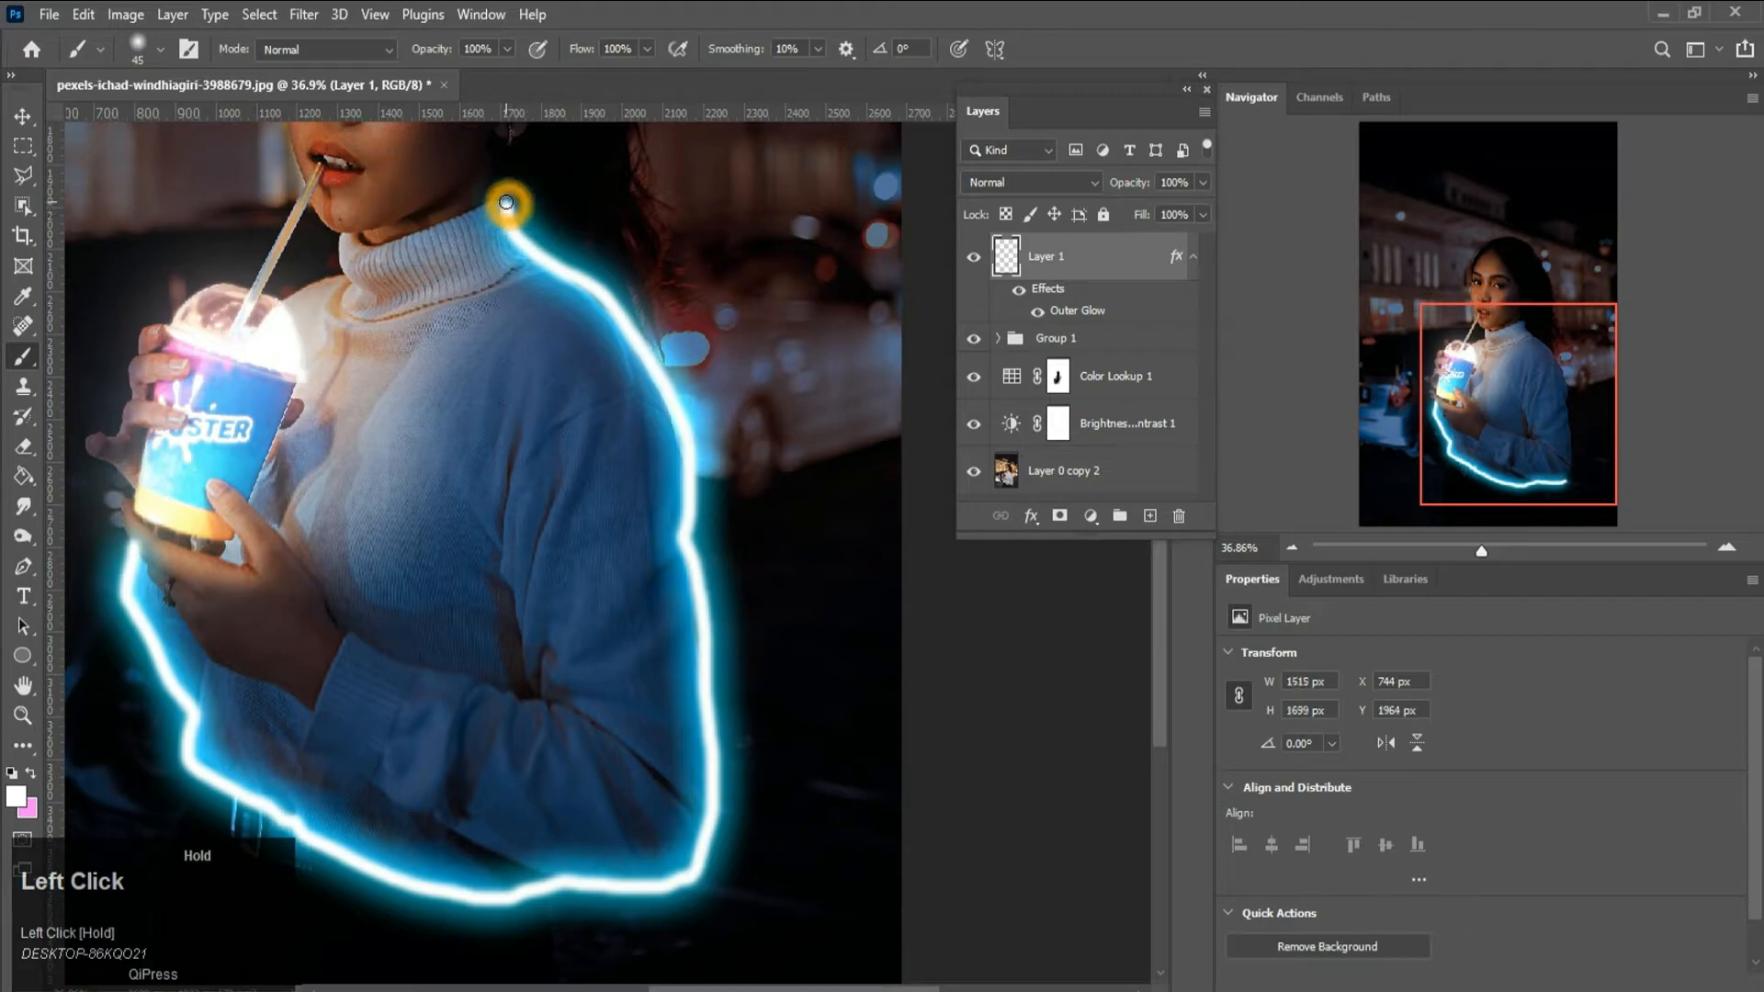
{"action": "scroll", "coordinate": [506, 202], "scroll_direction": "up", "scroll_amount": 2}
{"action": "scroll", "coordinate": [584, 368], "scroll_direction": "up", "scroll_amount": 3}
{"action": "mouse_move", "coordinate": [564, 354]}
{"action": "left_mouse_down"}
{"action": "mouse_move", "coordinate": [416, 417]}
{"action": "mouse_move", "coordinate": [348, 401]}
{"action": "mouse_move", "coordinate": [344, 451]}
{"action": "mouse_move", "coordinate": [264, 497]}
{"action": "left_mouse_up"}
{"action": "scroll", "coordinate": [272, 489], "scroll_direction": "down", "scroll_amount": 6}
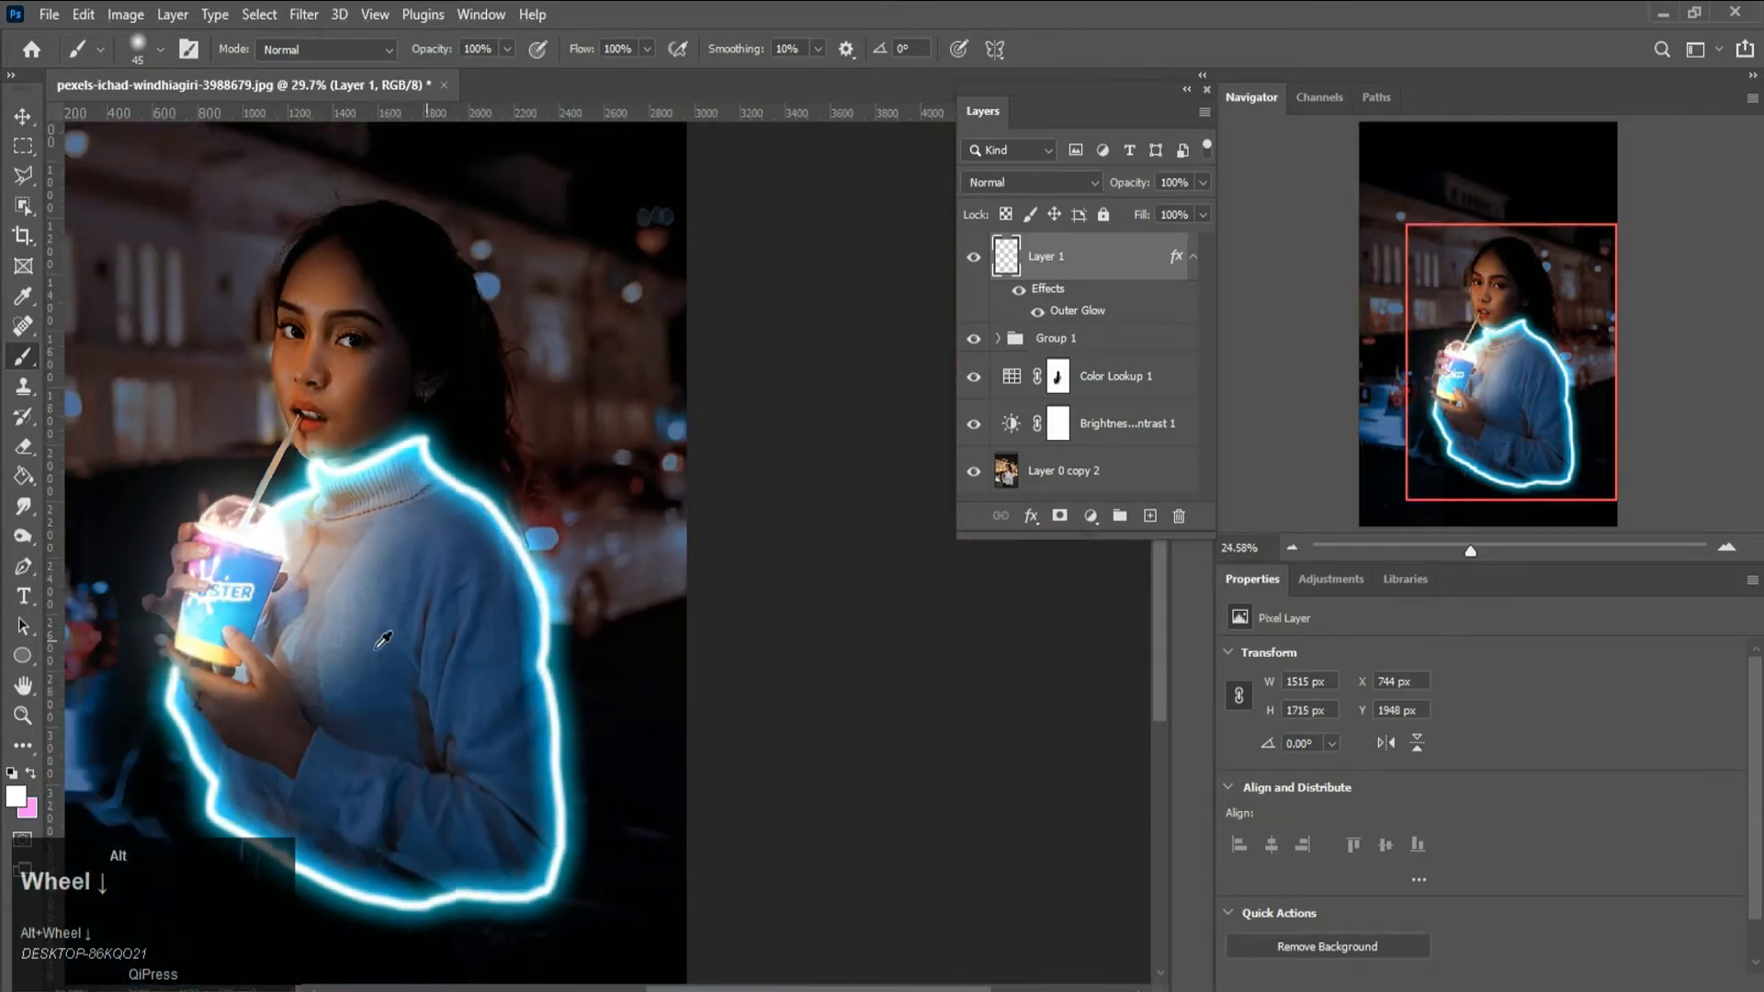
- Paint inner fold lines on the cuff, forearm, inner sleeve and shoulder seam with a 35 px brush
{"action": "scroll", "coordinate": [698, 756], "scroll_direction": "up", "scroll_amount": 3}
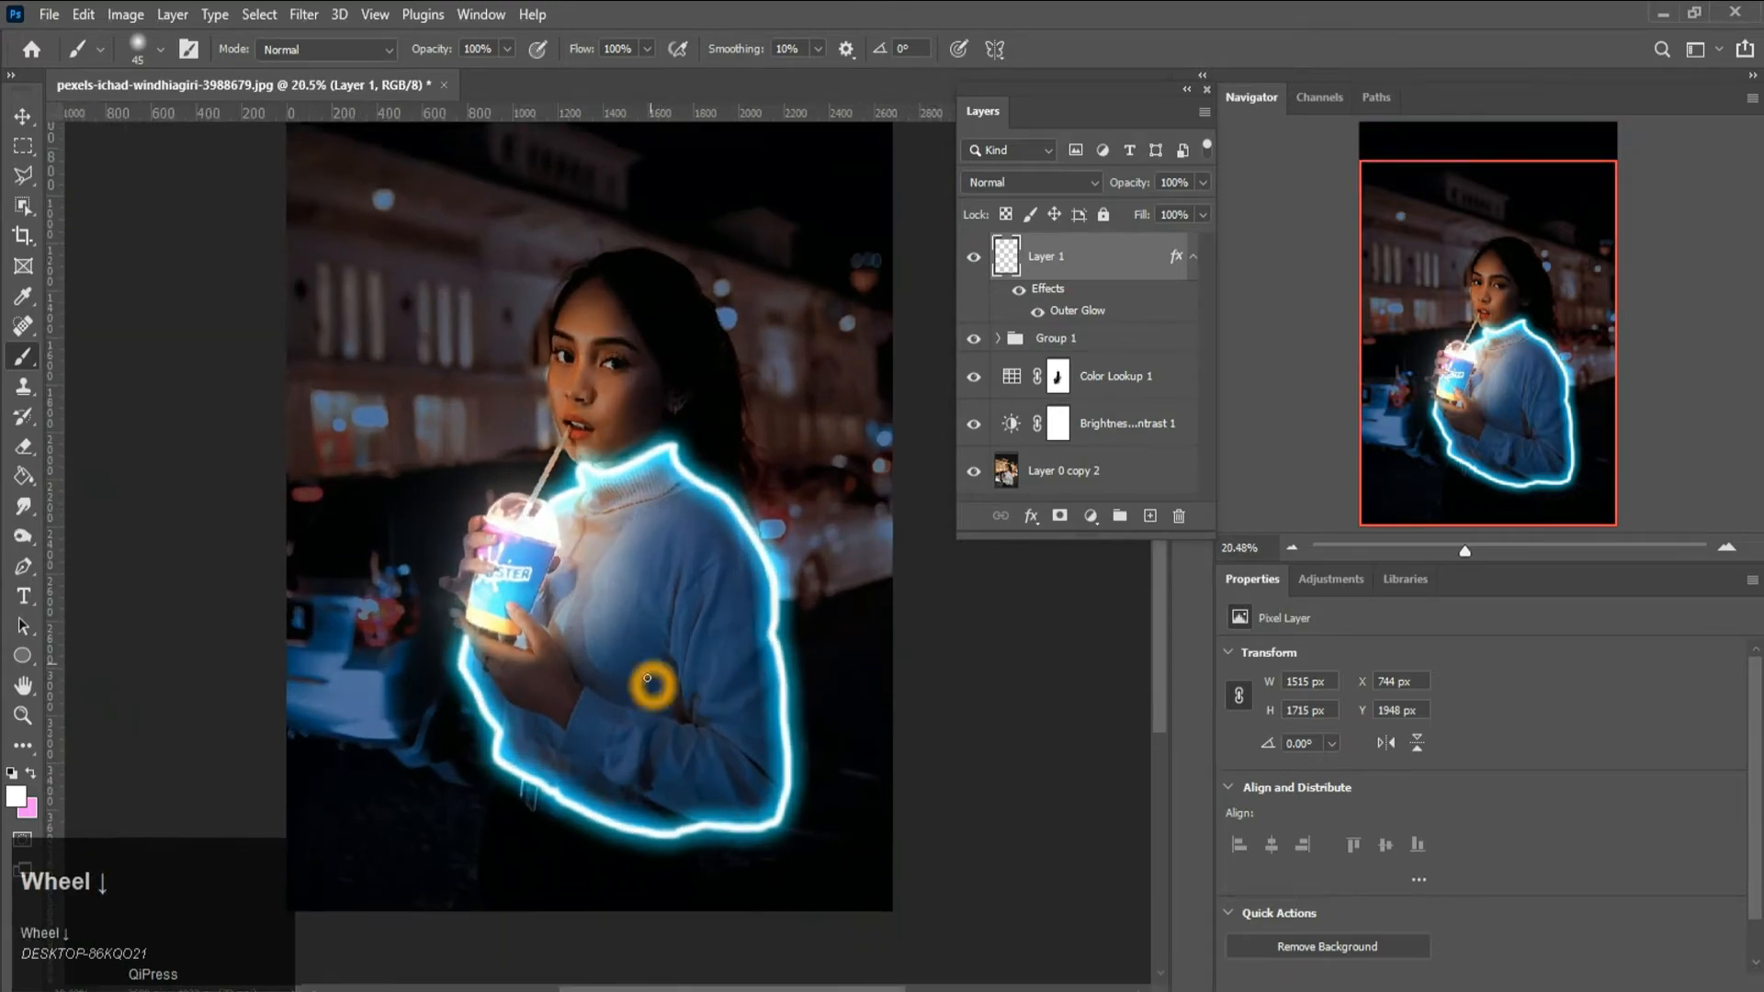
{"action": "key", "text": "bracketleft"}
{"action": "key", "text": "bracketleft"}
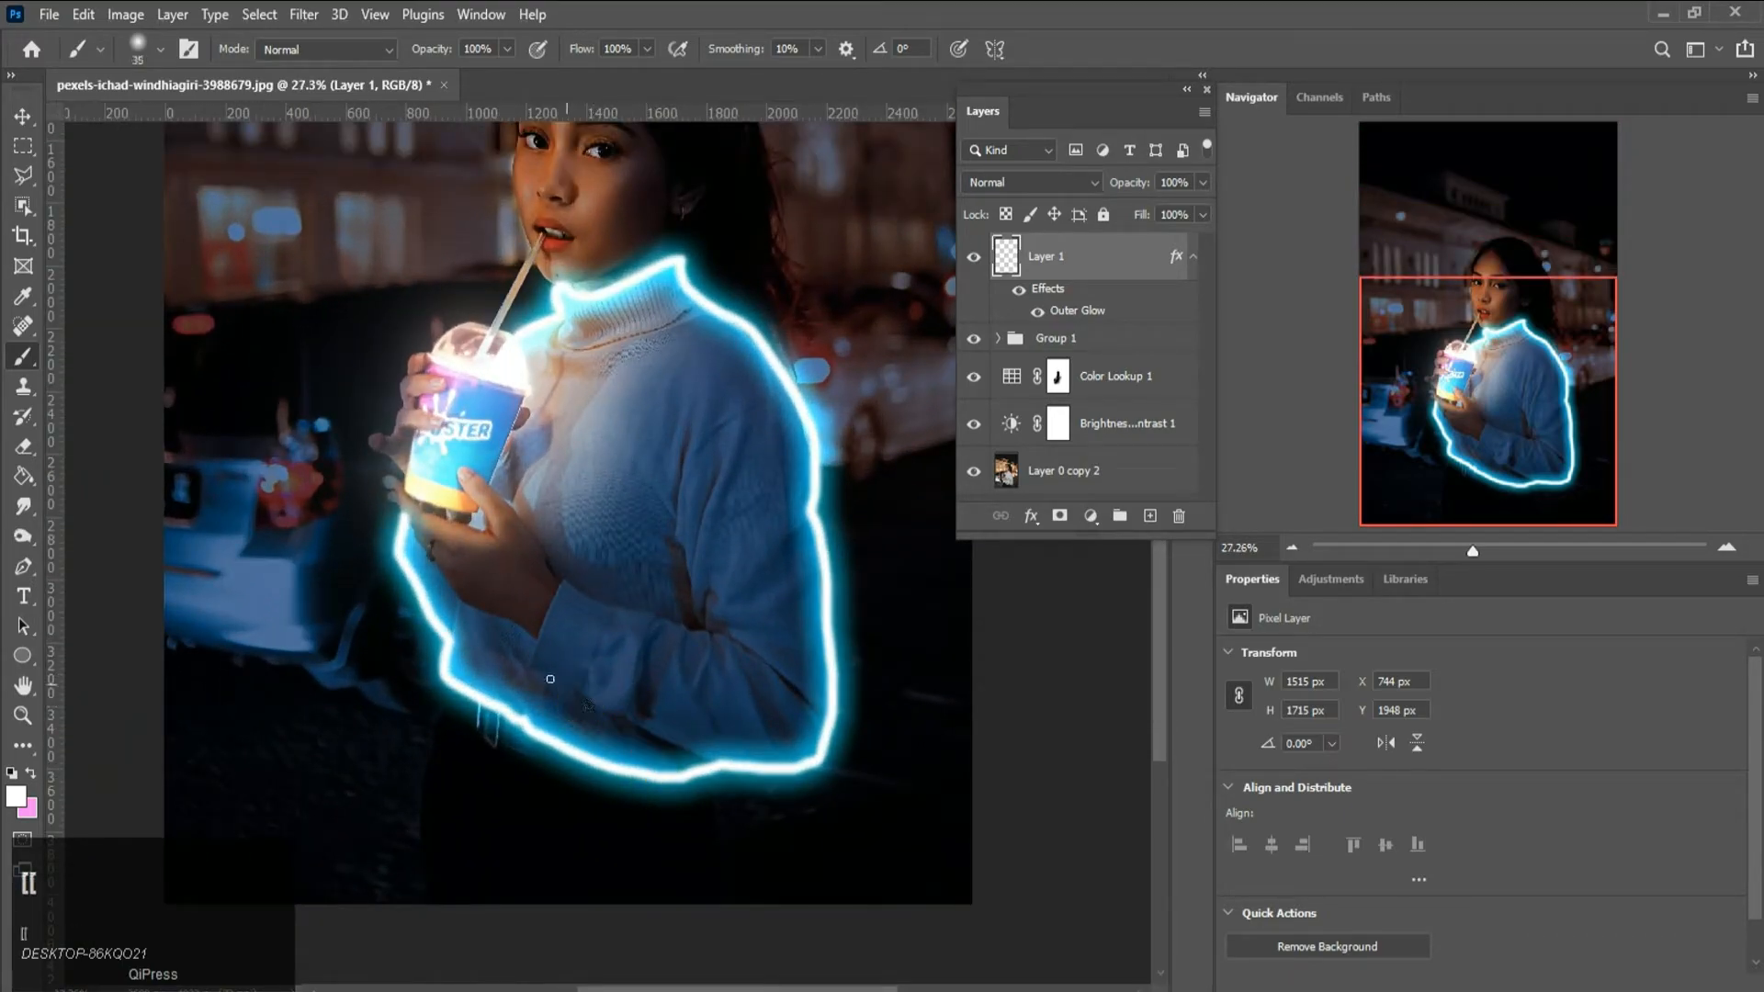
{"action": "mouse_move", "coordinate": [526, 676]}
{"action": "left_mouse_down"}
{"action": "mouse_move", "coordinate": [566, 580]}
{"action": "mouse_move", "coordinate": [717, 633]}
{"action": "mouse_move", "coordinate": [679, 500]}
{"action": "left_mouse_up"}
{"action": "left_click_drag", "start_coordinate": [726, 437], "coordinate": [703, 520]}
{"action": "left_click", "coordinate": [738, 641]}
{"action": "left_click_drag", "start_coordinate": [738, 641], "coordinate": [807, 690]}
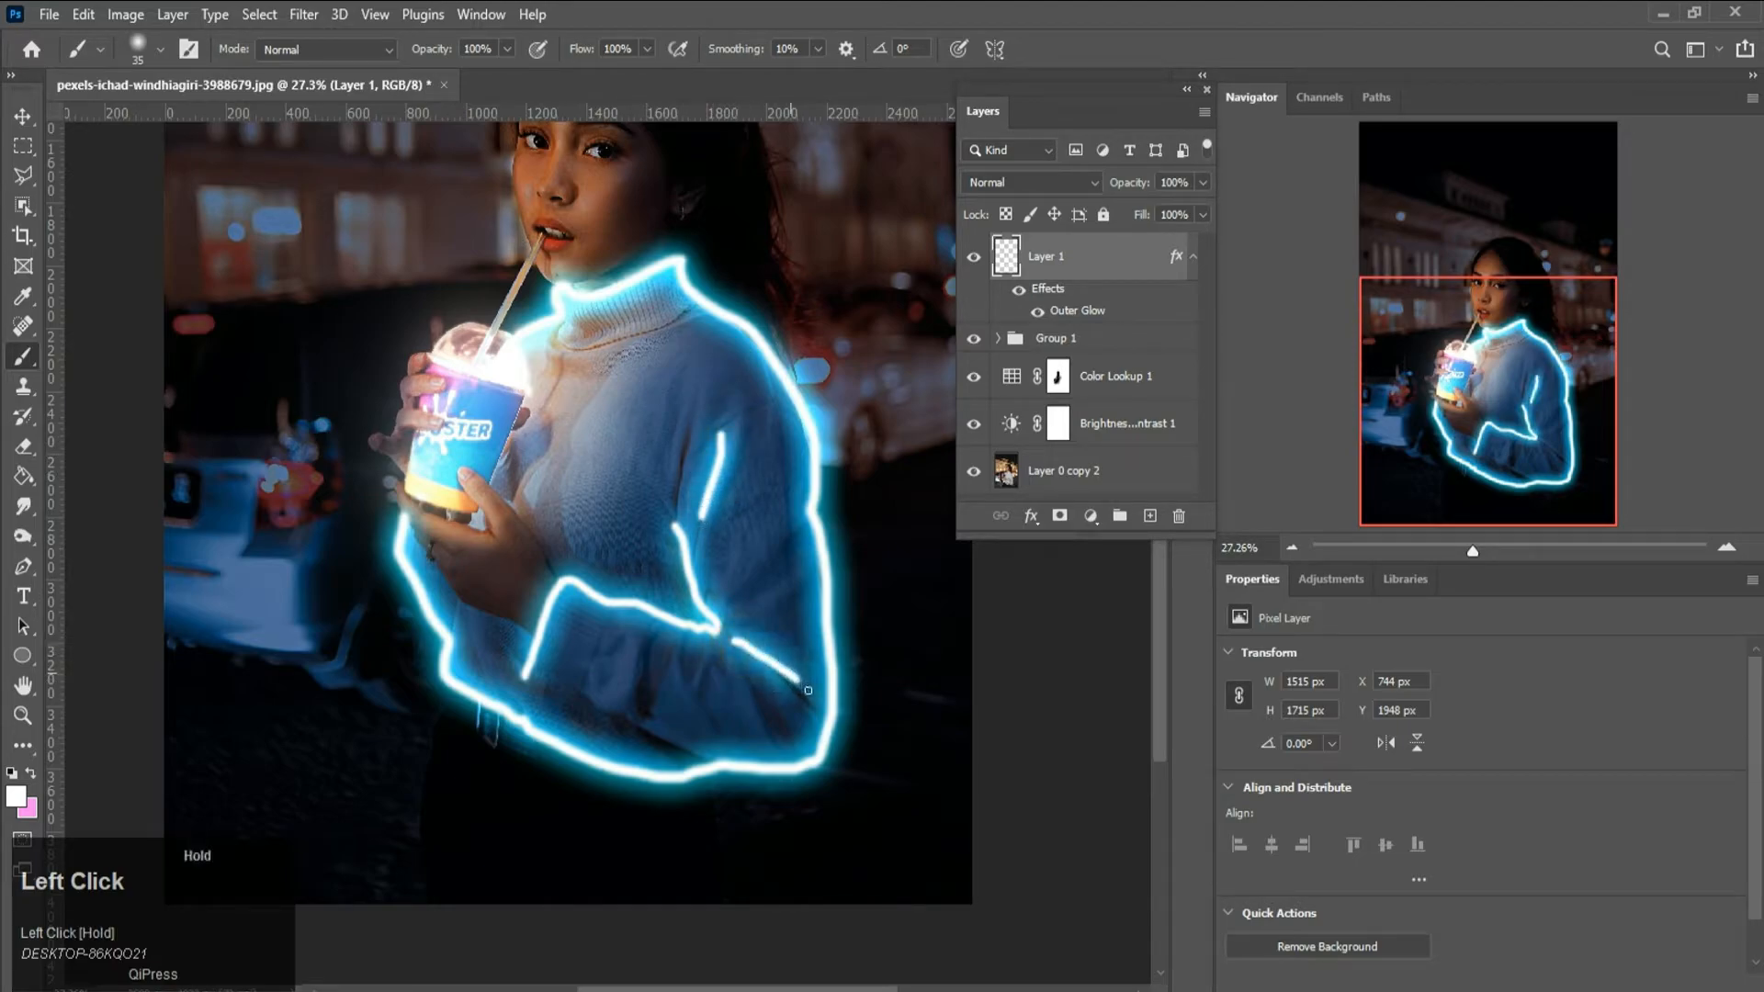
{"action": "left_click_drag", "start_coordinate": [652, 646], "coordinate": [656, 726]}
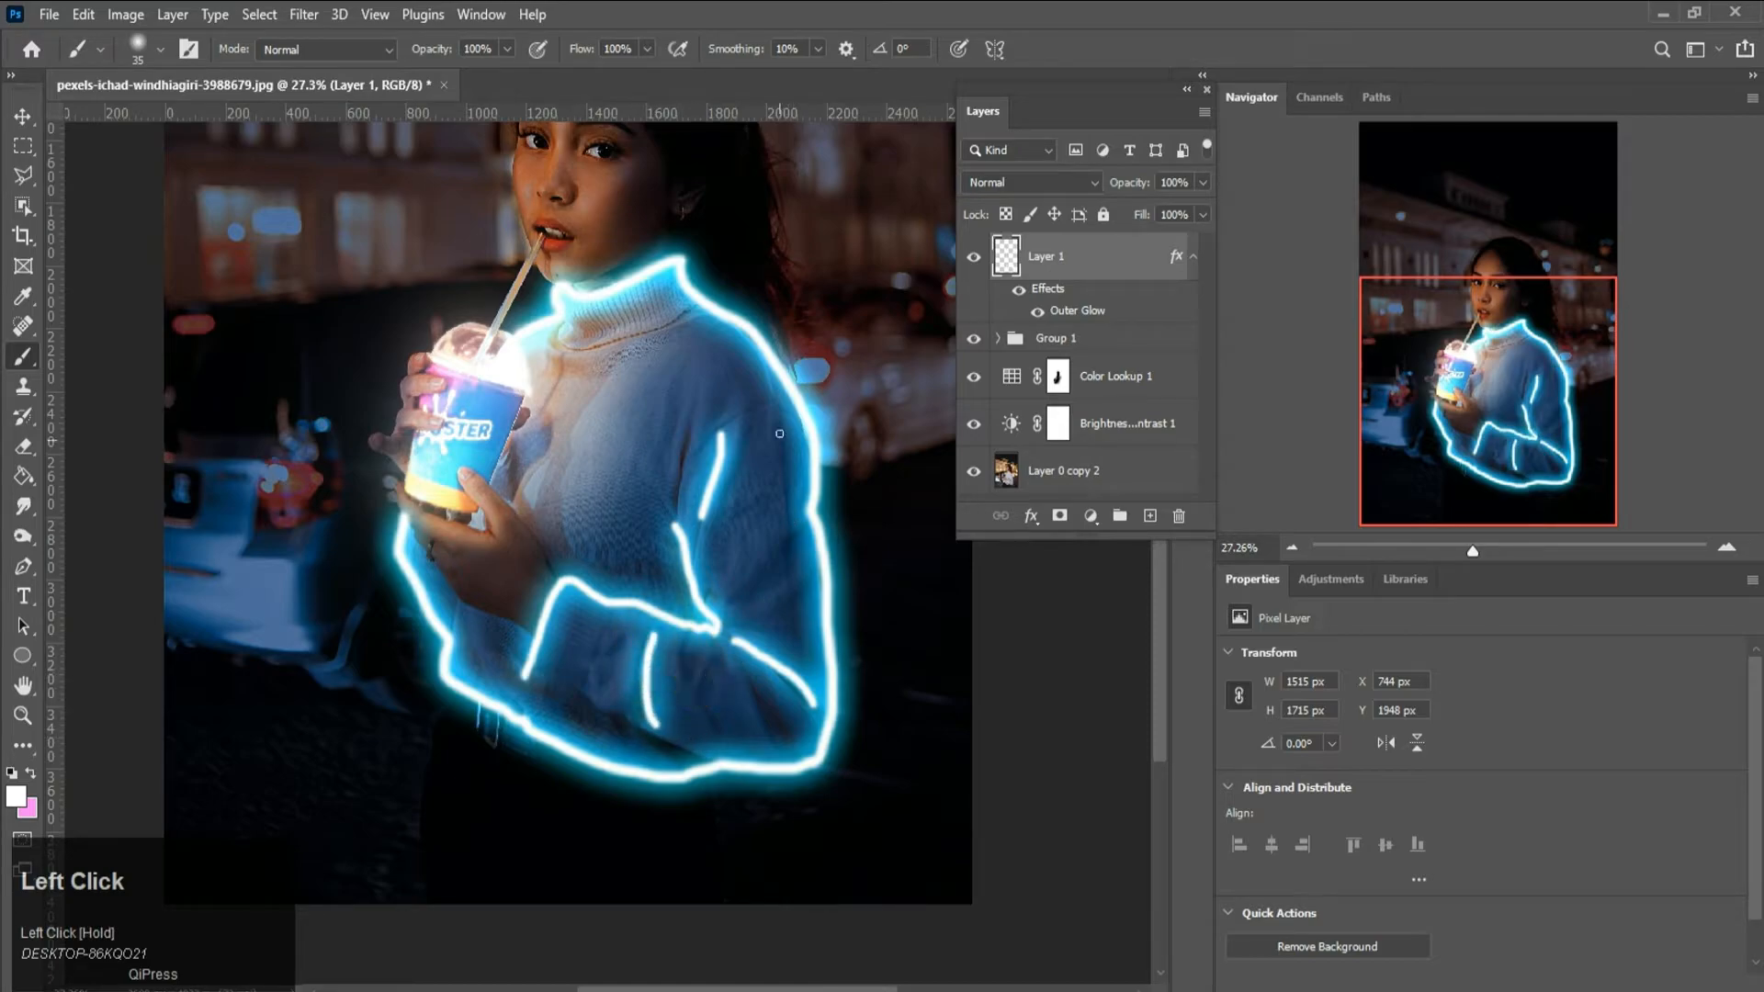
{"action": "left_click", "coordinate": [773, 395]}
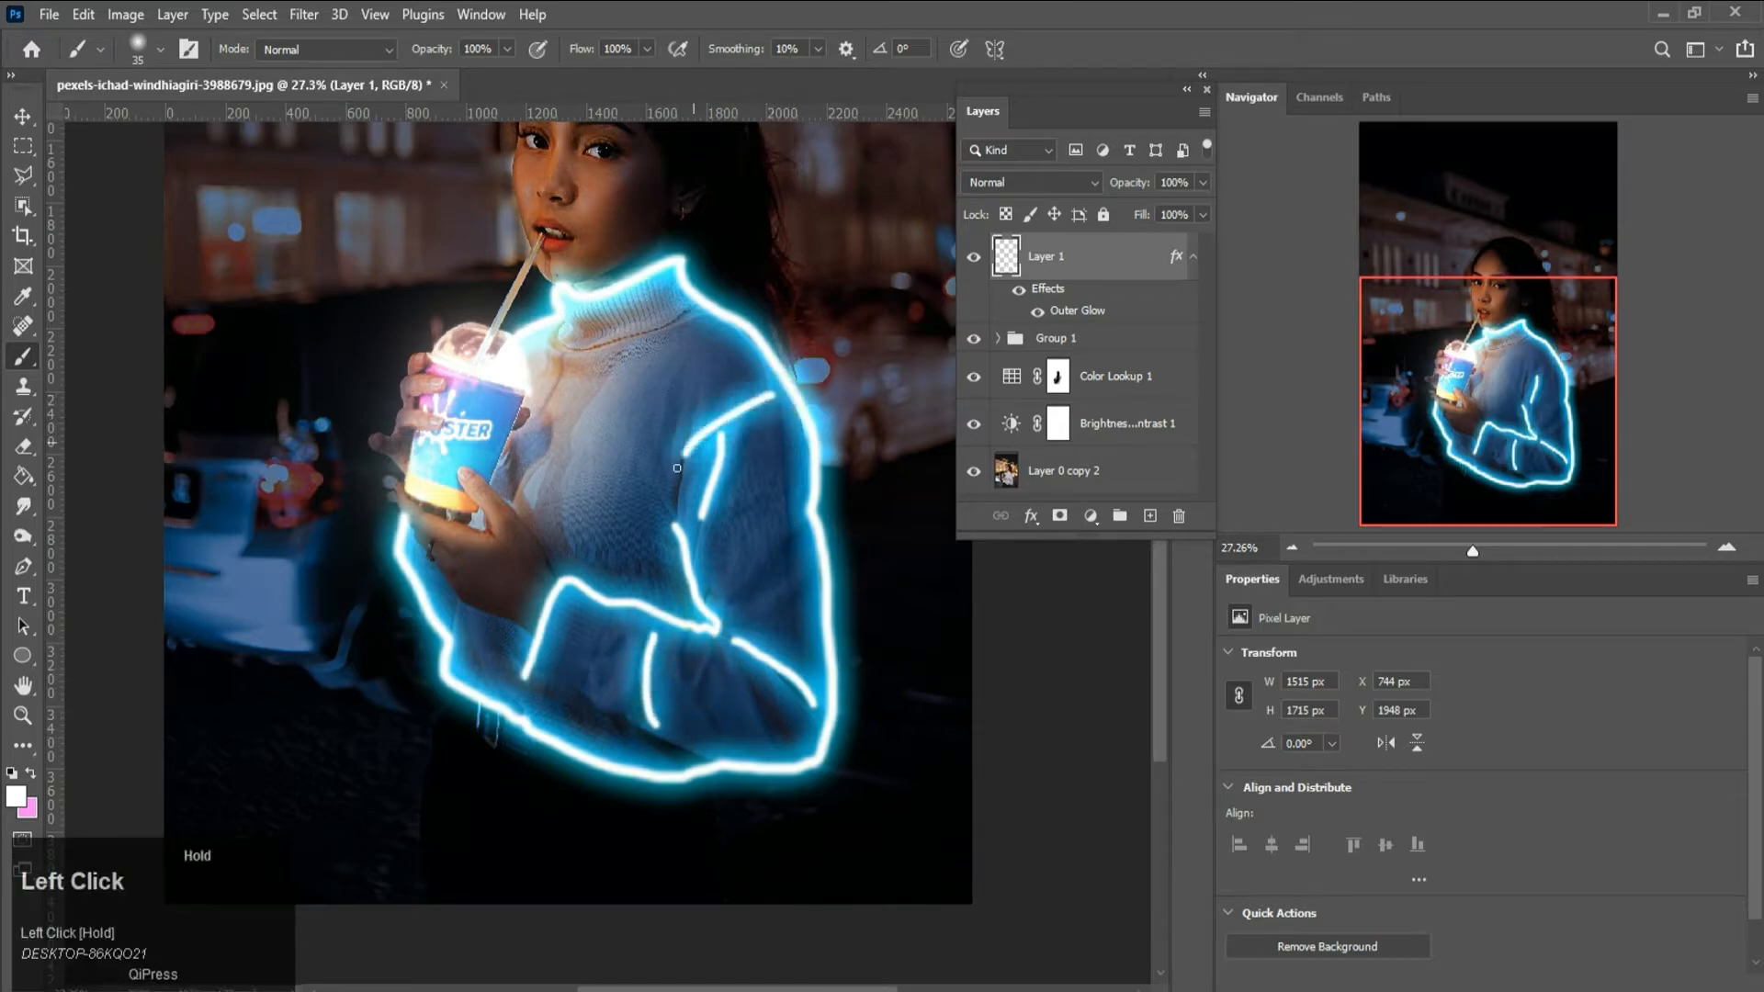
{"action": "scroll", "coordinate": [680, 590], "scroll_direction": "down", "scroll_amount": 3}
{"action": "scroll", "coordinate": [708, 689], "scroll_direction": "down", "scroll_amount": 2}
{"action": "scroll", "coordinate": [713, 654], "scroll_direction": "up", "scroll_amount": 4}
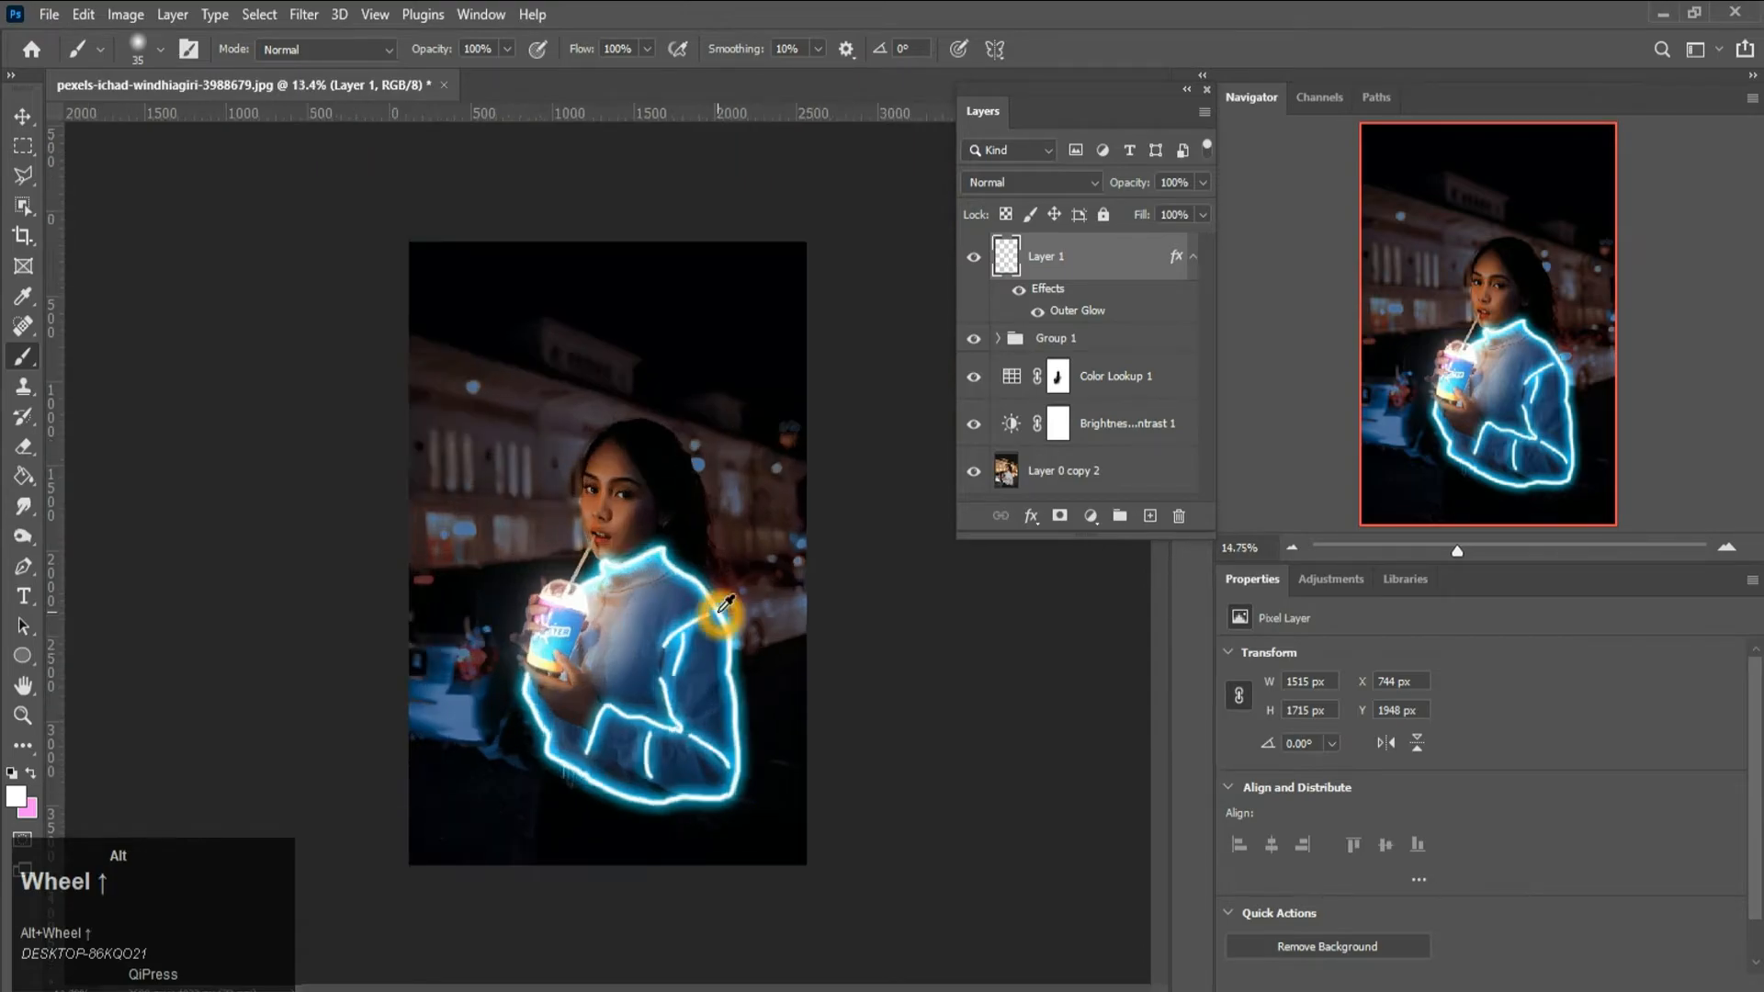
- Undo the fold lines painted inside the sweater outline
{"action": "key", "text": "ctrl+z"}
{"action": "key", "text": "ctrl+z"}
{"action": "key", "text": "ctrl+z"}
{"action": "key", "text": "ctrl+z"}
{"action": "key", "text": "ctrl+z"}
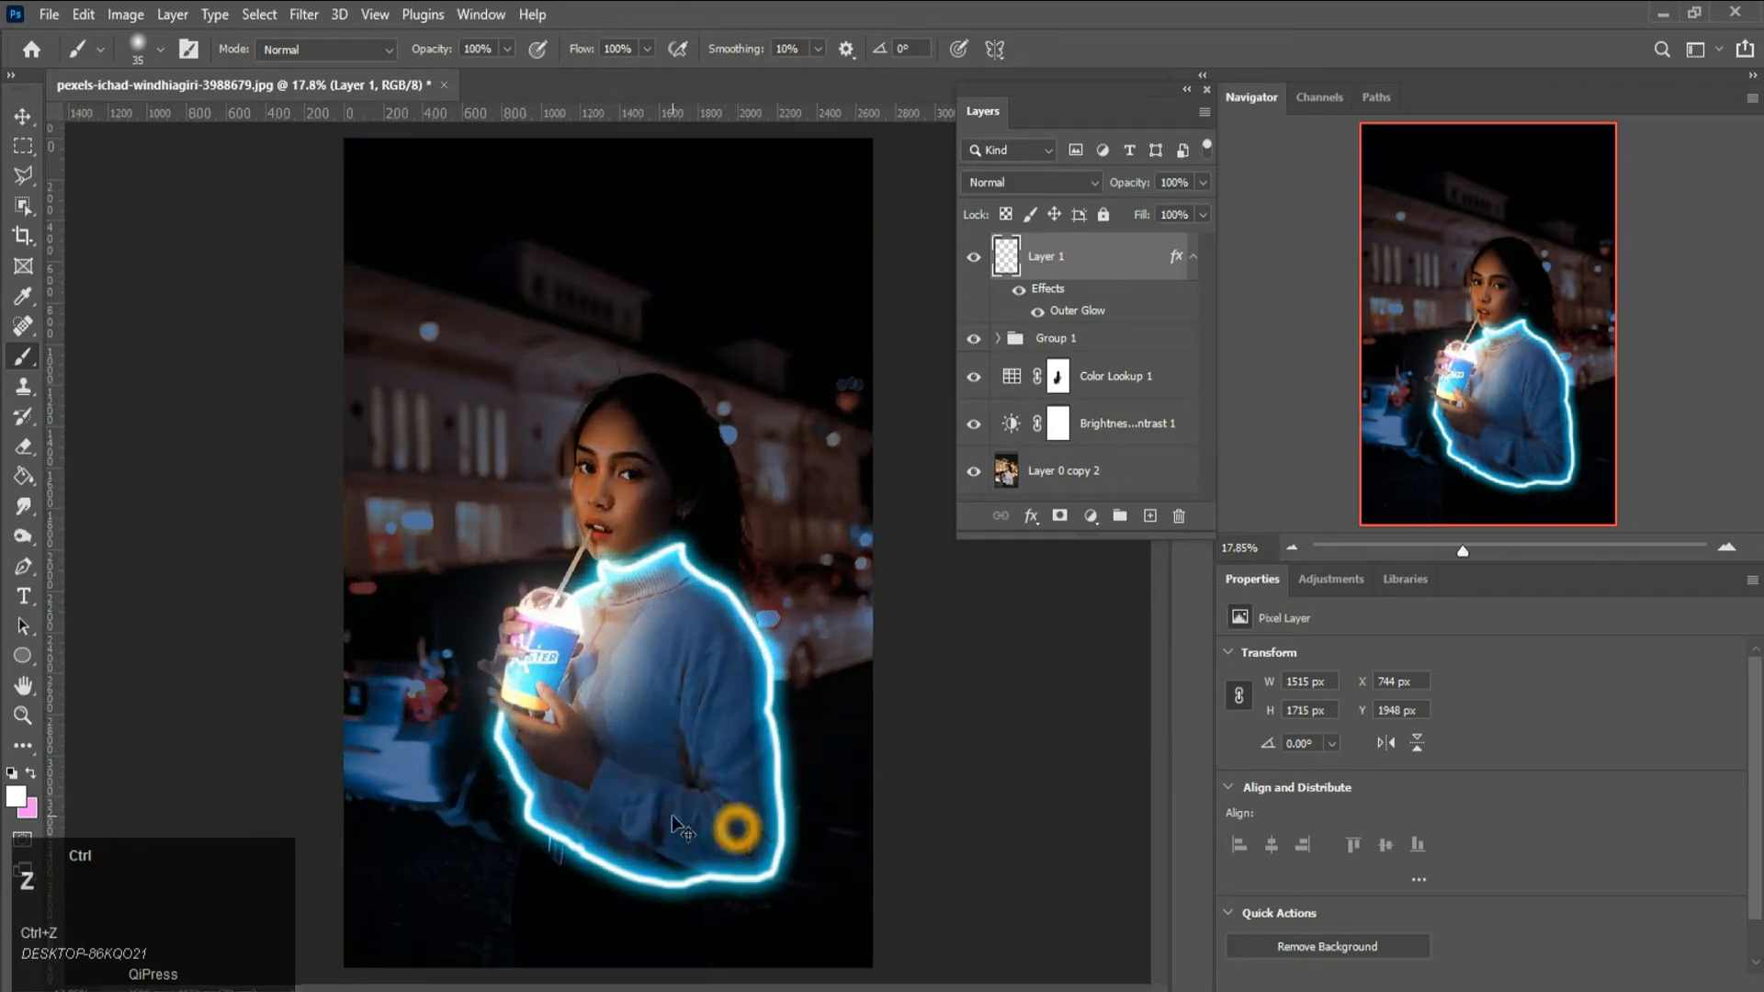
- Try painting the sweater's cuff line below the wrist with a 25 px brush
{"action": "key", "text": "["}
{"action": "key", "text": "]"}
{"action": "left_click_drag", "start_coordinate": [606, 751], "coordinate": [596, 810]}
{"action": "key", "text": "ctrl+z"}
{"action": "left_click", "coordinate": [562, 749]}
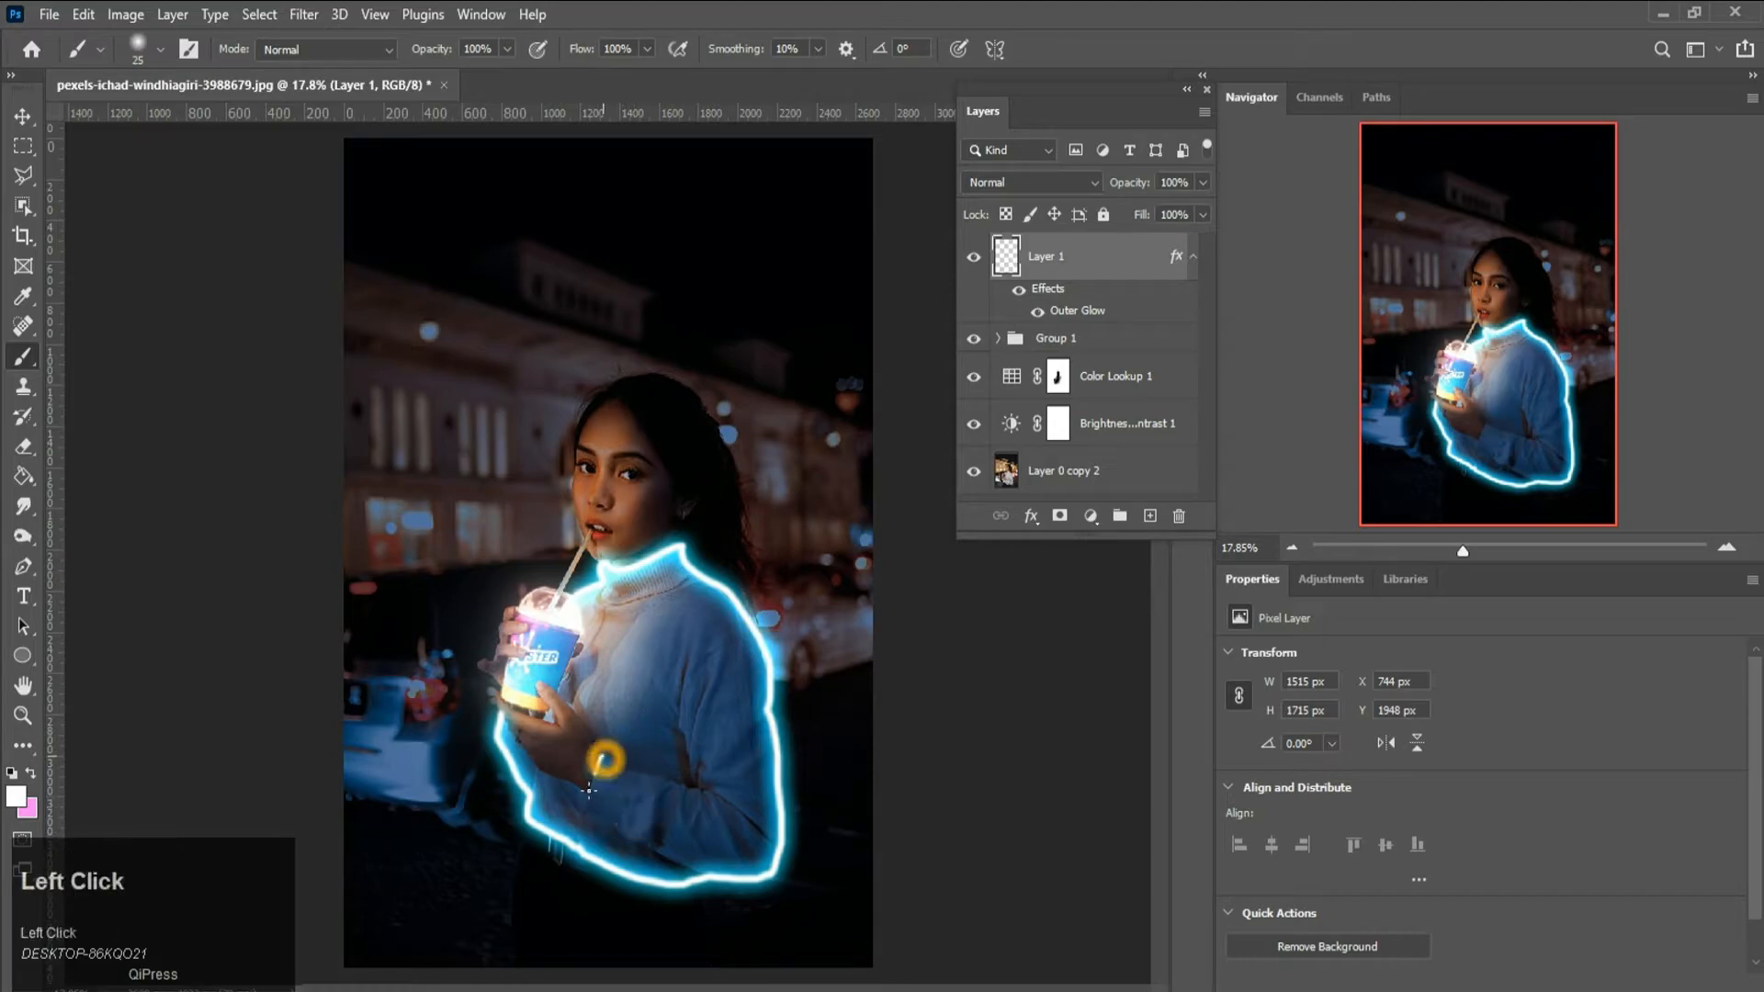
{"action": "scroll", "coordinate": [538, 660], "scroll_direction": "up", "scroll_amount": 1}
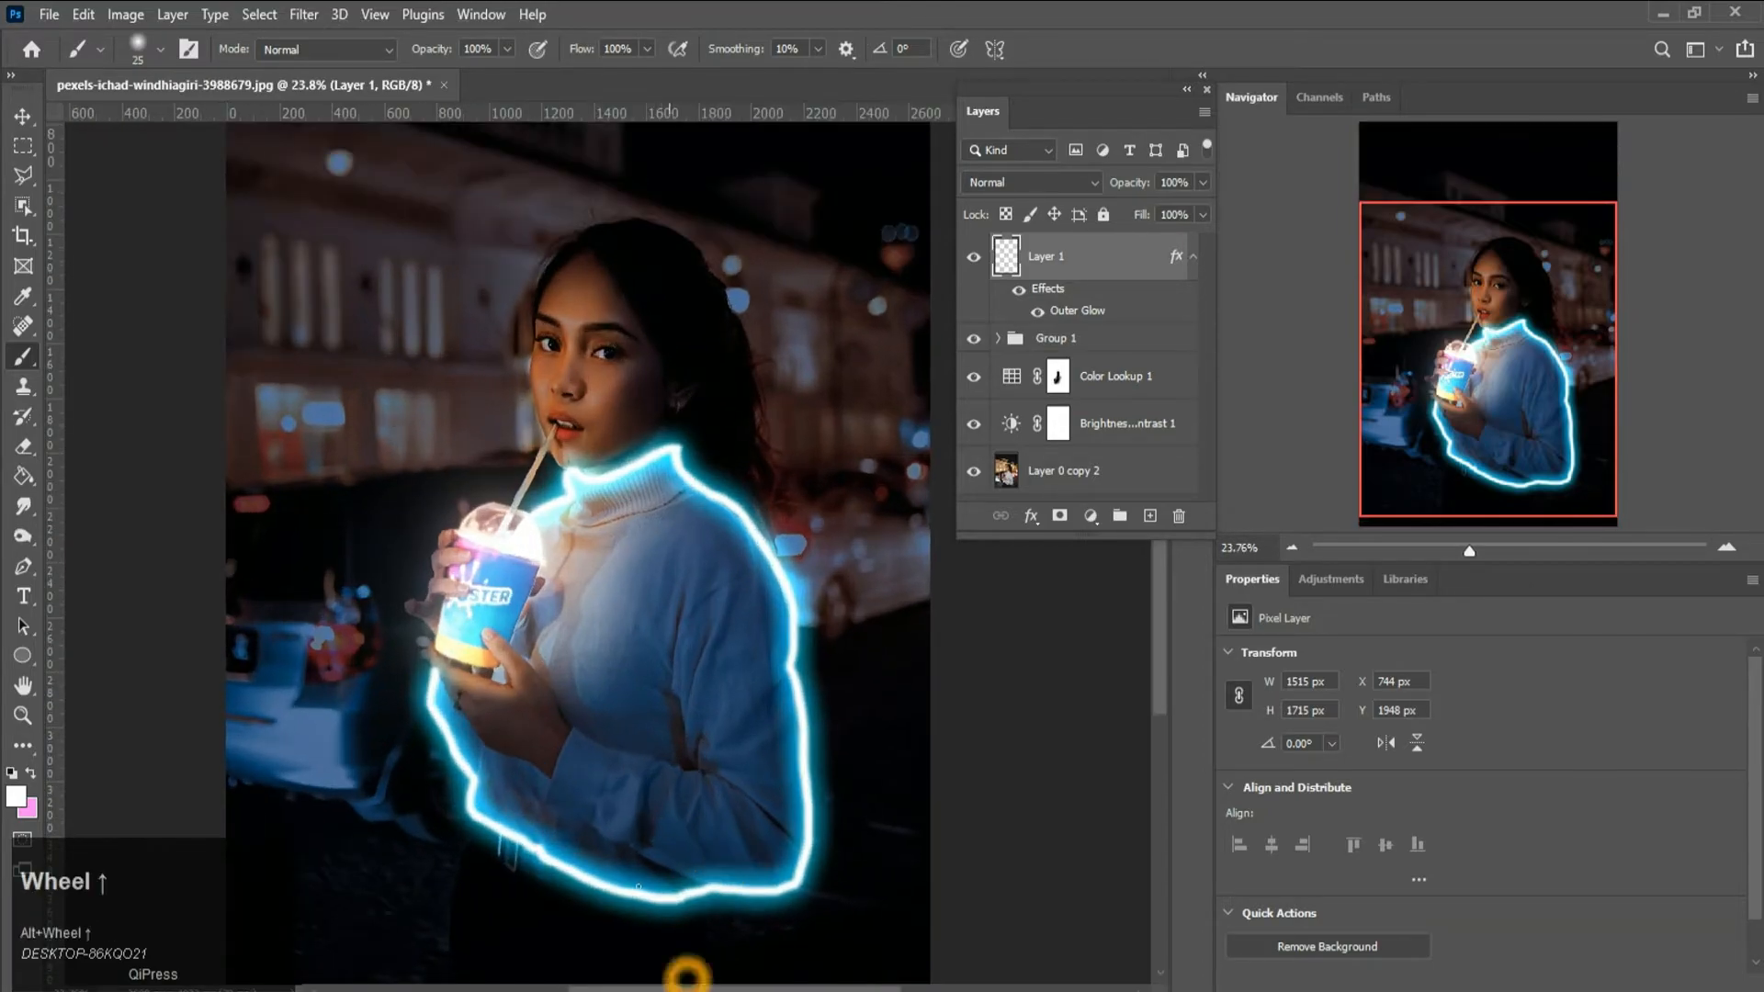
{"action": "left_click", "coordinate": [571, 726]}
{"action": "key", "text": "["}
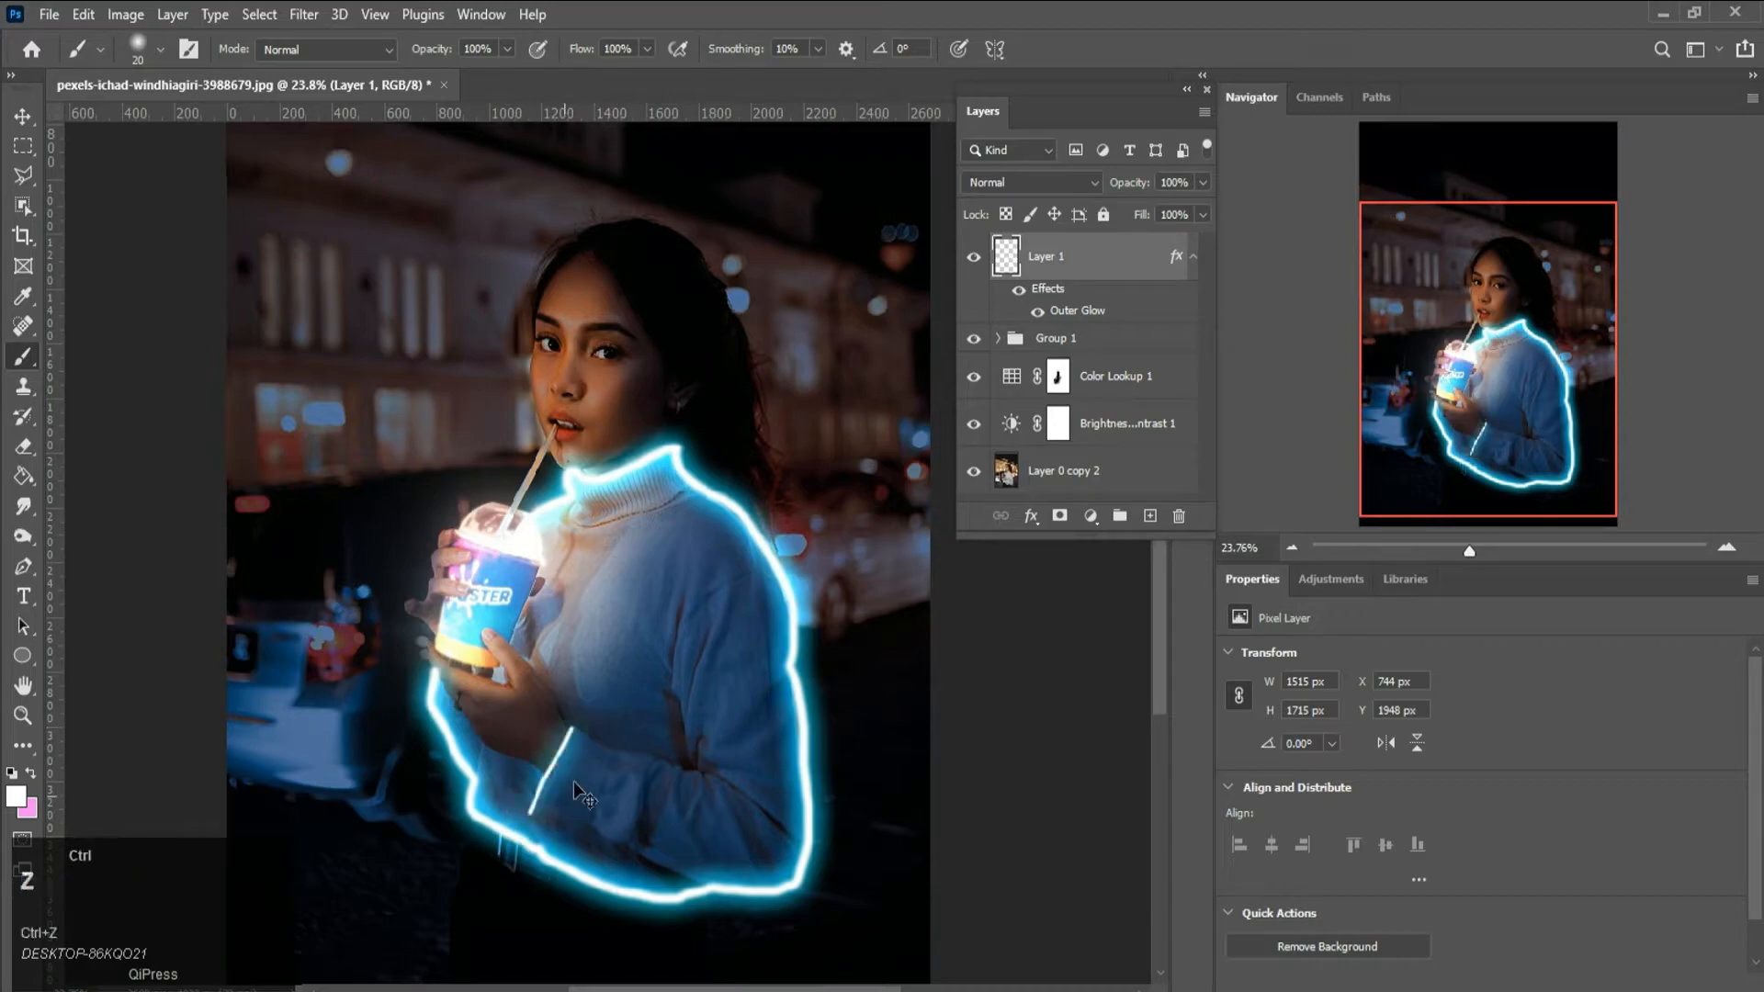
{"action": "key", "text": "ctrl+z"}
- Paint a thin line with a 9 px brush down the cuff edge and along the top of the forearm to the elbow crease
{"action": "scroll", "coordinate": [576, 779], "scroll_direction": "up", "scroll_amount": 3}
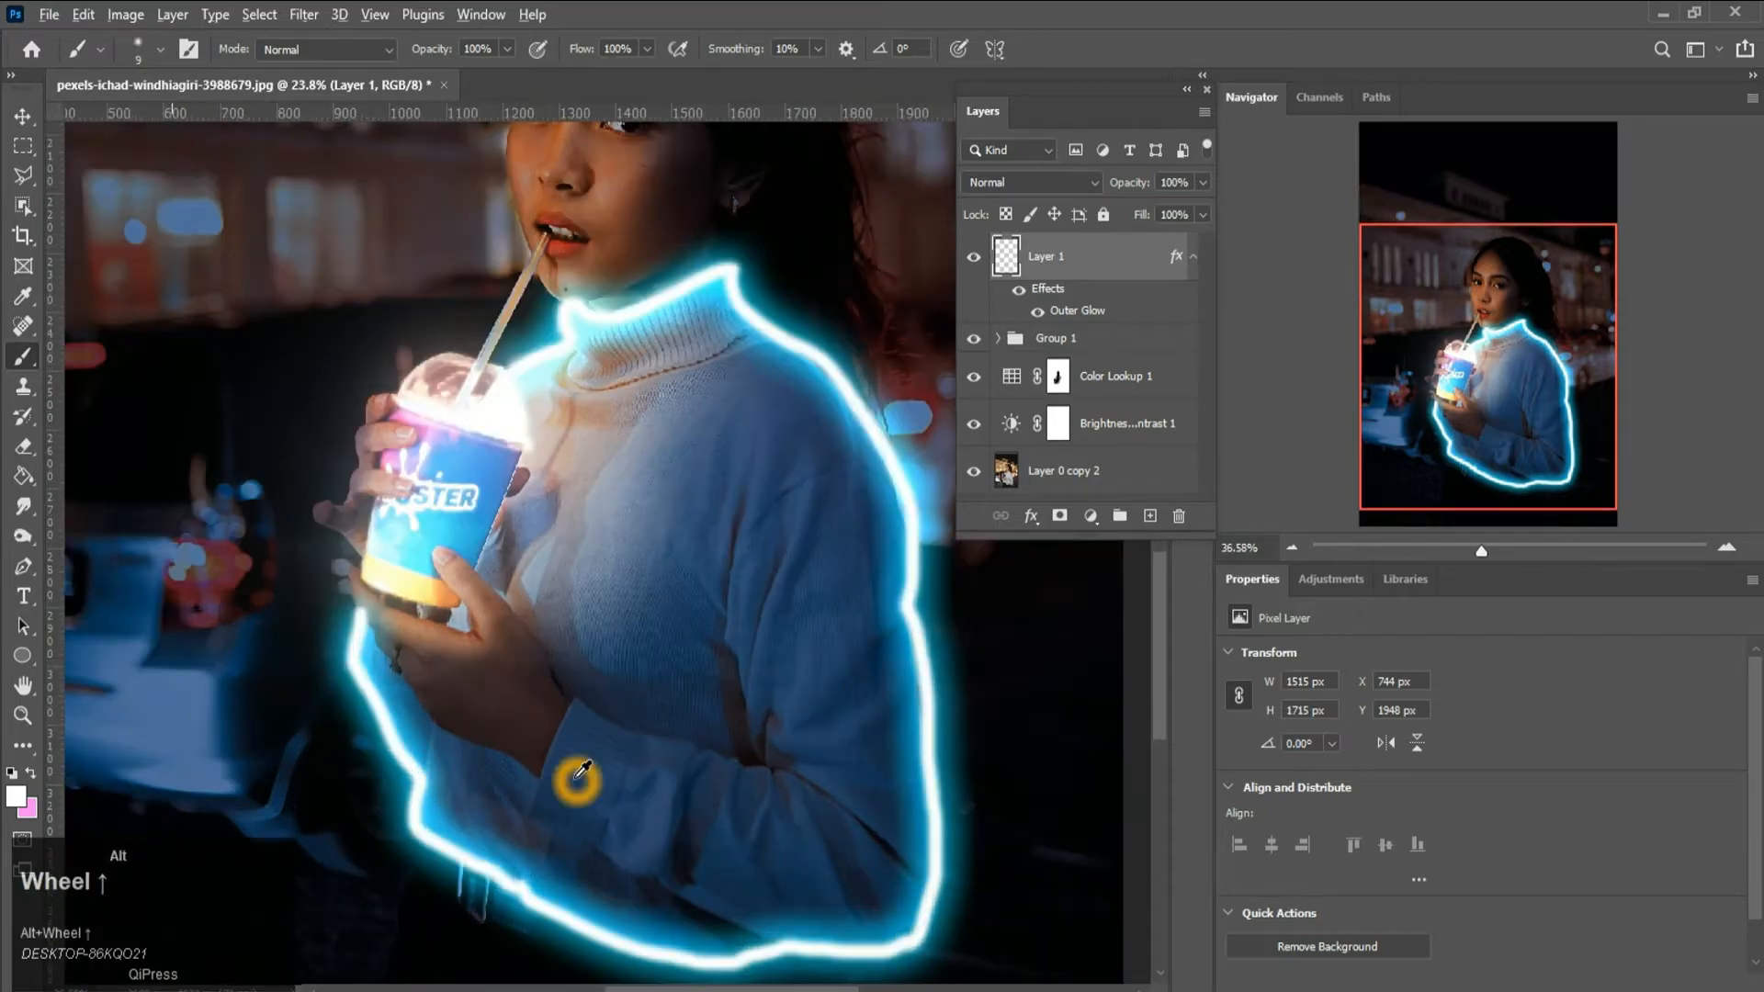
{"action": "left_click", "coordinate": [134, 53]}
{"action": "left_click", "coordinate": [564, 482]}
{"action": "left_click_drag", "start_coordinate": [571, 664], "coordinate": [570, 672]}
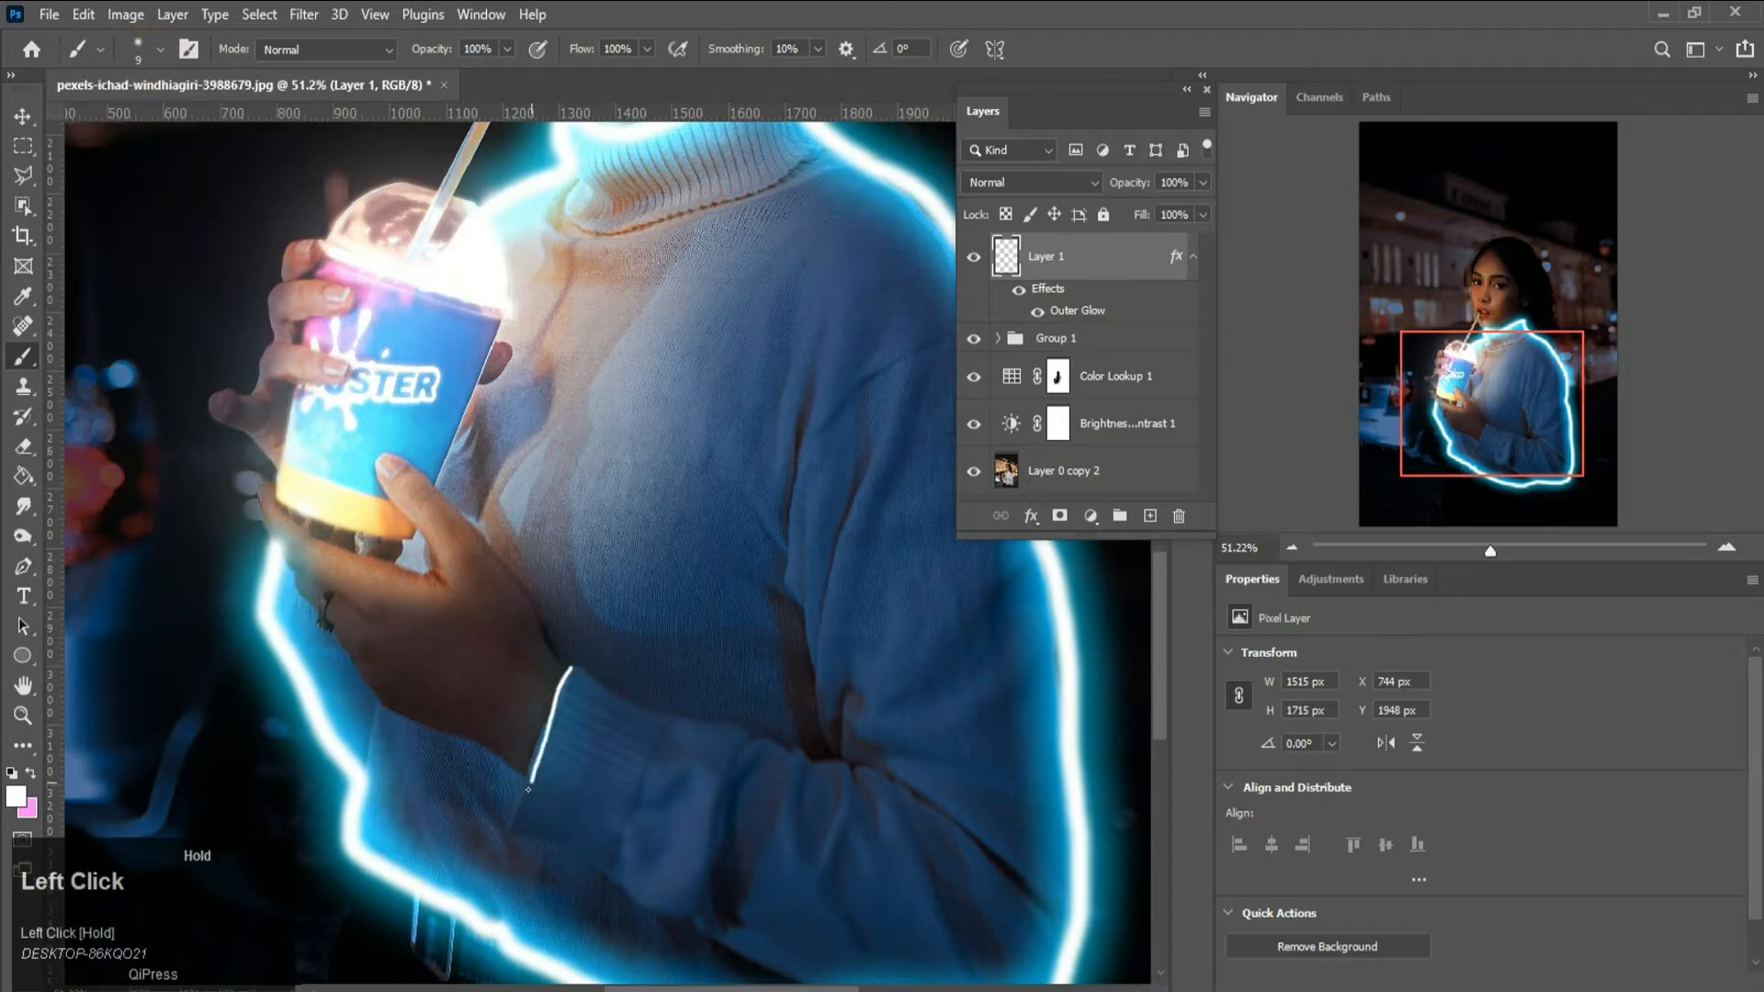
{"action": "left_click_drag", "start_coordinate": [510, 829], "coordinate": [508, 832]}
{"action": "mouse_move", "coordinate": [571, 669]}
{"action": "left_mouse_down"}
{"action": "mouse_move", "coordinate": [821, 766]}
{"action": "mouse_move", "coordinate": [868, 760]}
{"action": "mouse_move", "coordinate": [823, 740]}
{"action": "left_mouse_up"}
- Paint thin fold lines from the elbow crease up the inside of the upper sleeve
{"action": "mouse_move", "coordinate": [787, 581]}
{"action": "left_mouse_down"}
{"action": "mouse_move", "coordinate": [817, 384]}
{"action": "mouse_move", "coordinate": [831, 552]}
{"action": "mouse_move", "coordinate": [804, 700]}
{"action": "left_mouse_up"}
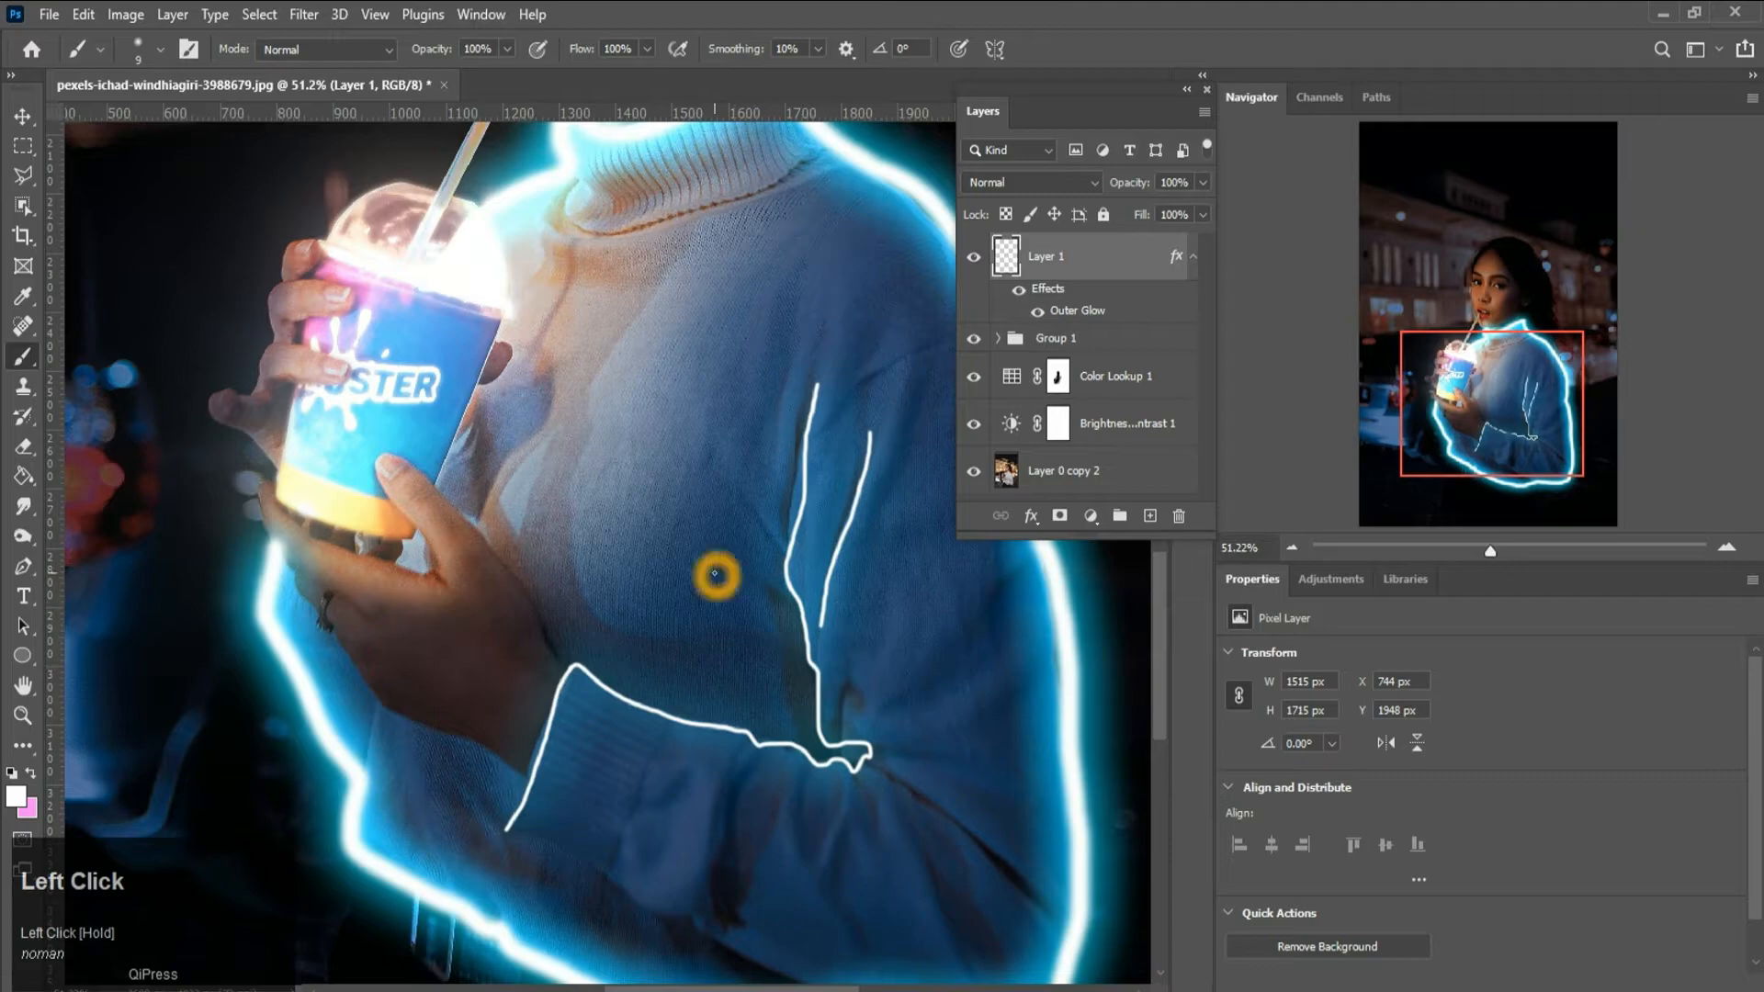
{"action": "scroll", "coordinate": [714, 574], "scroll_direction": "down", "scroll_amount": 4}
{"action": "scroll", "coordinate": [766, 779], "scroll_direction": "up", "scroll_amount": 2}
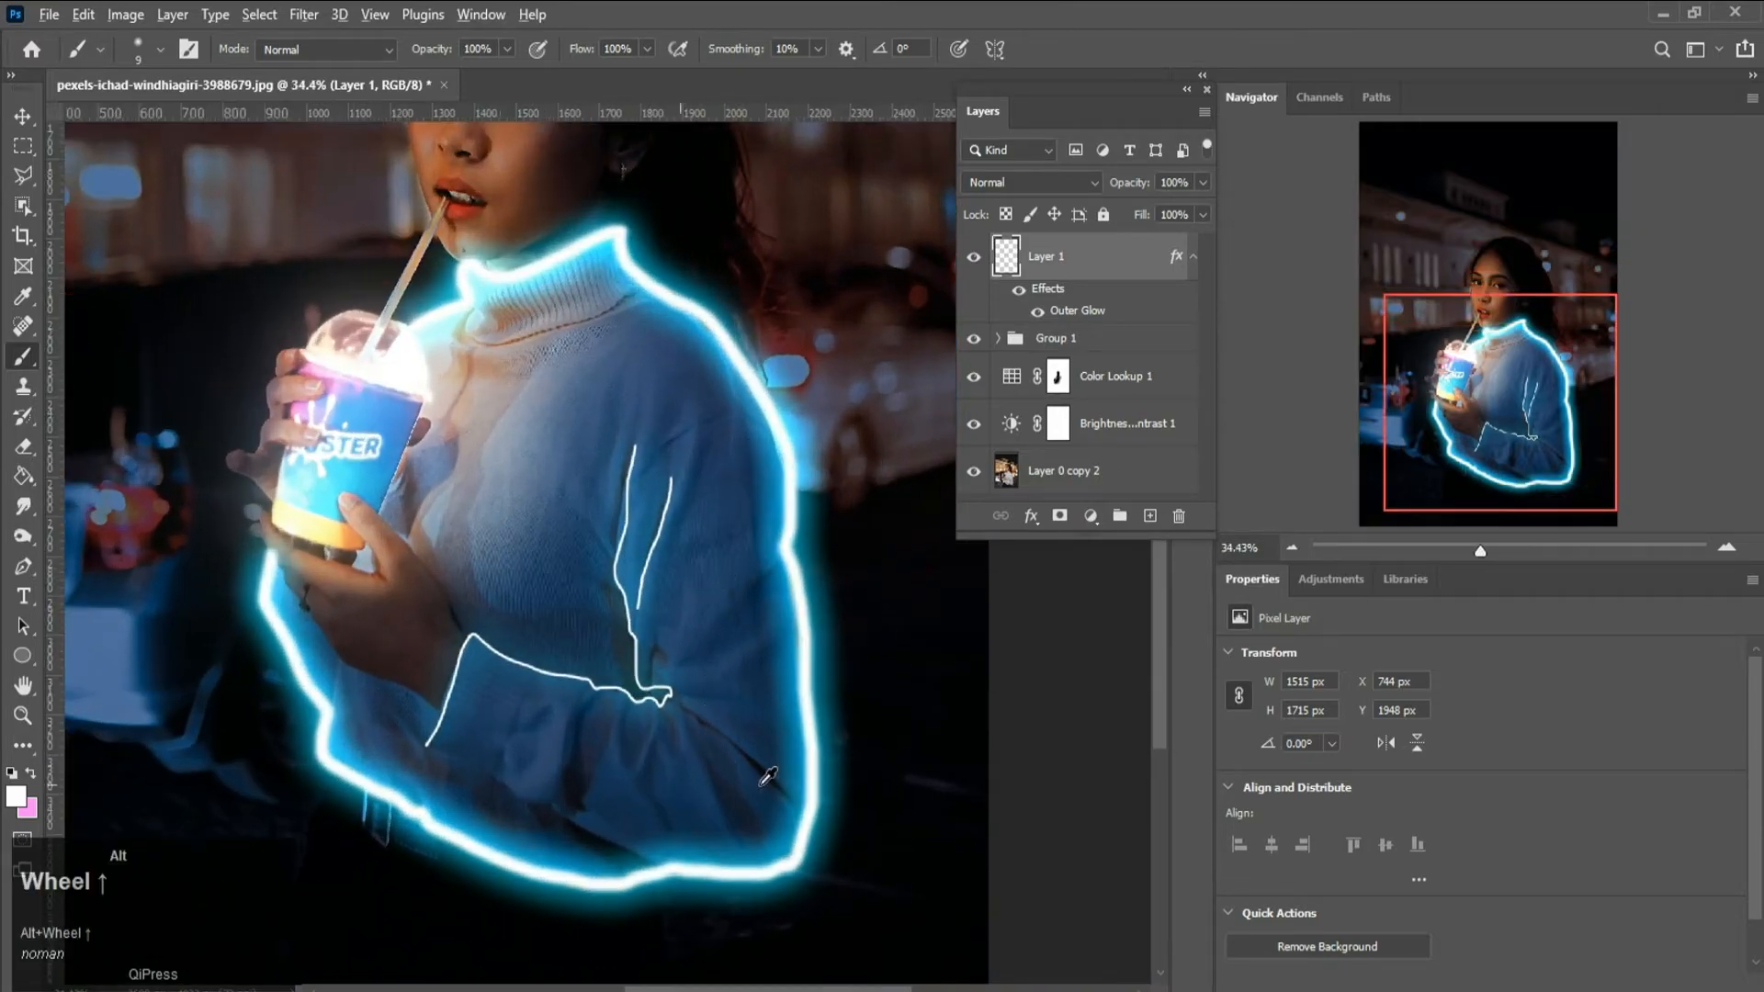
- Paint a thin white fold line along the top of the forearm from the elbow crease toward the elbow
{"action": "scroll", "coordinate": [669, 696], "scroll_direction": "up", "scroll_amount": 3}
{"action": "mouse_move", "coordinate": [653, 673]}
{"action": "left_mouse_down"}
{"action": "mouse_move", "coordinate": [774, 748]}
{"action": "mouse_move", "coordinate": [809, 801]}
{"action": "mouse_move", "coordinate": [677, 696]}
{"action": "mouse_move", "coordinate": [755, 741]}
{"action": "mouse_move", "coordinate": [827, 832]}
{"action": "left_mouse_up"}
{"action": "key", "text": "ctrl+z"}
{"action": "key", "text": "ctrl+z"}
{"action": "mouse_move", "coordinate": [649, 680]}
{"action": "left_mouse_down"}
{"action": "mouse_move", "coordinate": [761, 754]}
{"action": "mouse_move", "coordinate": [825, 826]}
{"action": "left_mouse_up"}
- Paint a row of short, thin parallel ribbing lines across the sweater's cuff, from its upper corner down to its lower corner
{"action": "left_click_drag", "start_coordinate": [310, 581], "coordinate": [407, 632]}
{"action": "key", "text": "ctrl+z"}
{"action": "mouse_move", "coordinate": [310, 581]}
{"action": "left_mouse_down"}
{"action": "mouse_move", "coordinate": [414, 640]}
{"action": "mouse_move", "coordinate": [347, 618]}
{"action": "mouse_move", "coordinate": [412, 657]}
{"action": "left_mouse_up"}
{"action": "left_click_drag", "start_coordinate": [299, 624], "coordinate": [413, 680]}
{"action": "key", "text": "ctrl+z"}
{"action": "left_click_drag", "start_coordinate": [299, 621], "coordinate": [404, 676]}
{"action": "mouse_move", "coordinate": [295, 638]}
{"action": "left_mouse_down"}
{"action": "mouse_move", "coordinate": [387, 688]}
{"action": "mouse_move", "coordinate": [289, 660]}
{"action": "mouse_move", "coordinate": [394, 713]}
{"action": "left_mouse_up"}
{"action": "key", "text": "ctrl+z"}
{"action": "left_click_drag", "start_coordinate": [283, 665], "coordinate": [379, 731]}
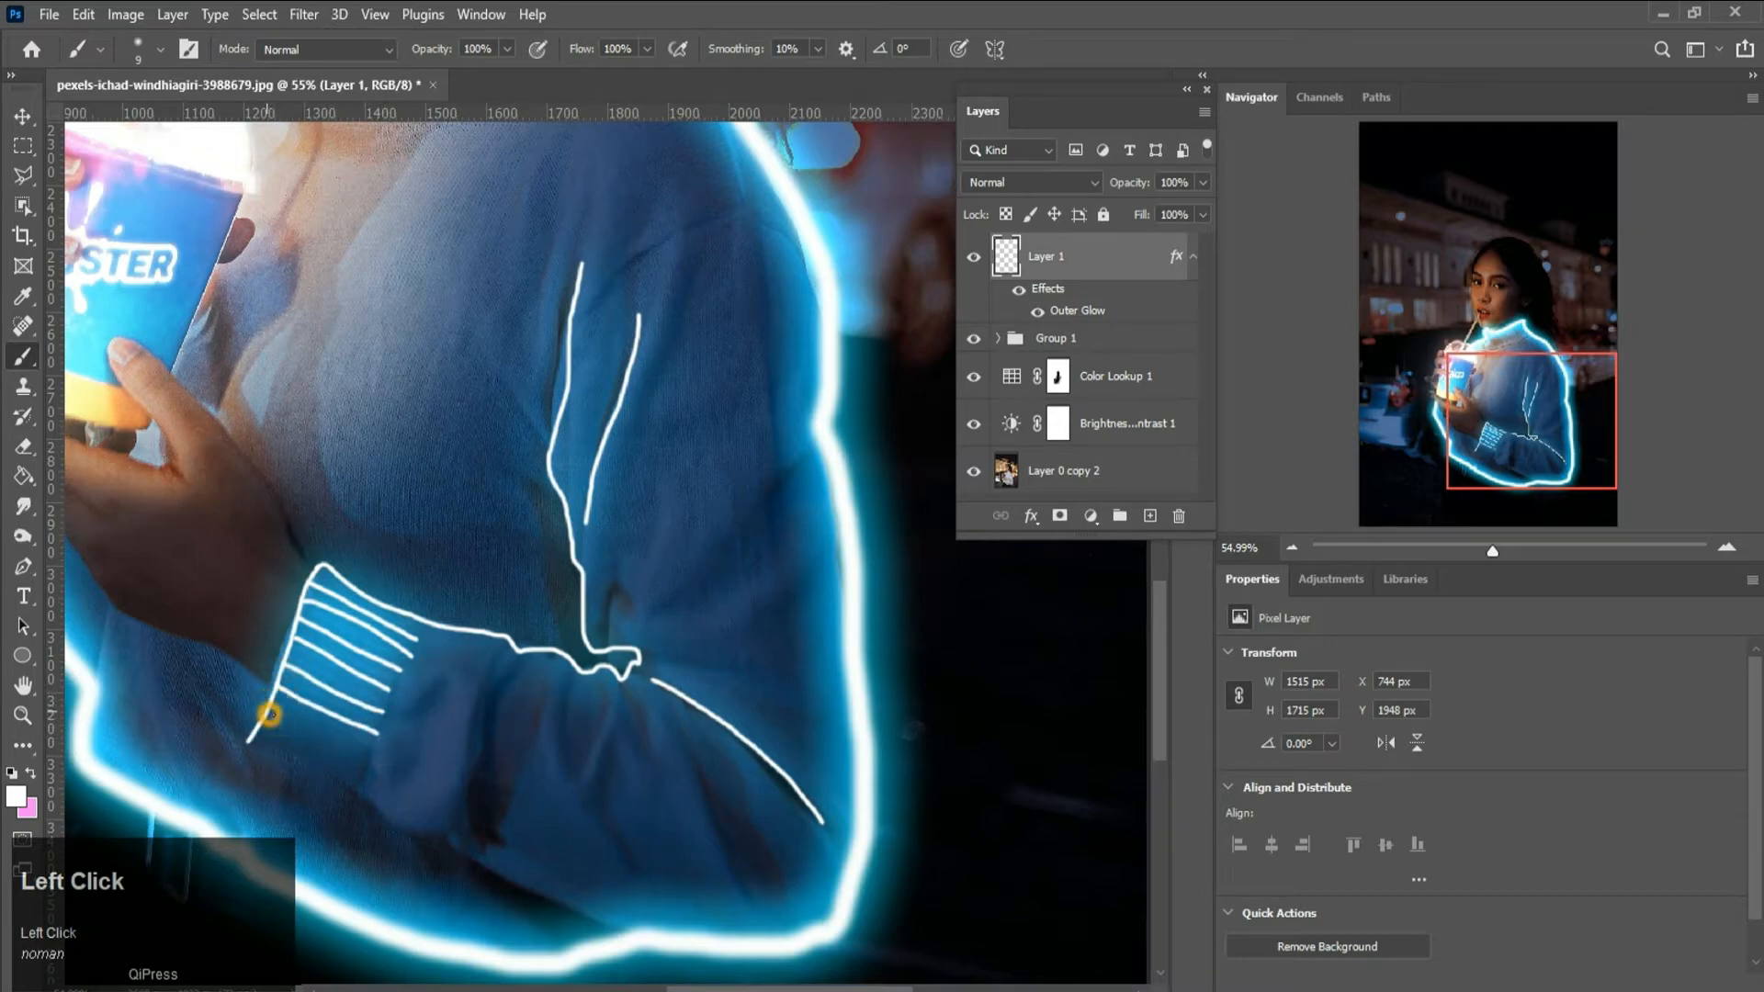
{"action": "left_click_drag", "start_coordinate": [267, 719], "coordinate": [317, 733]}
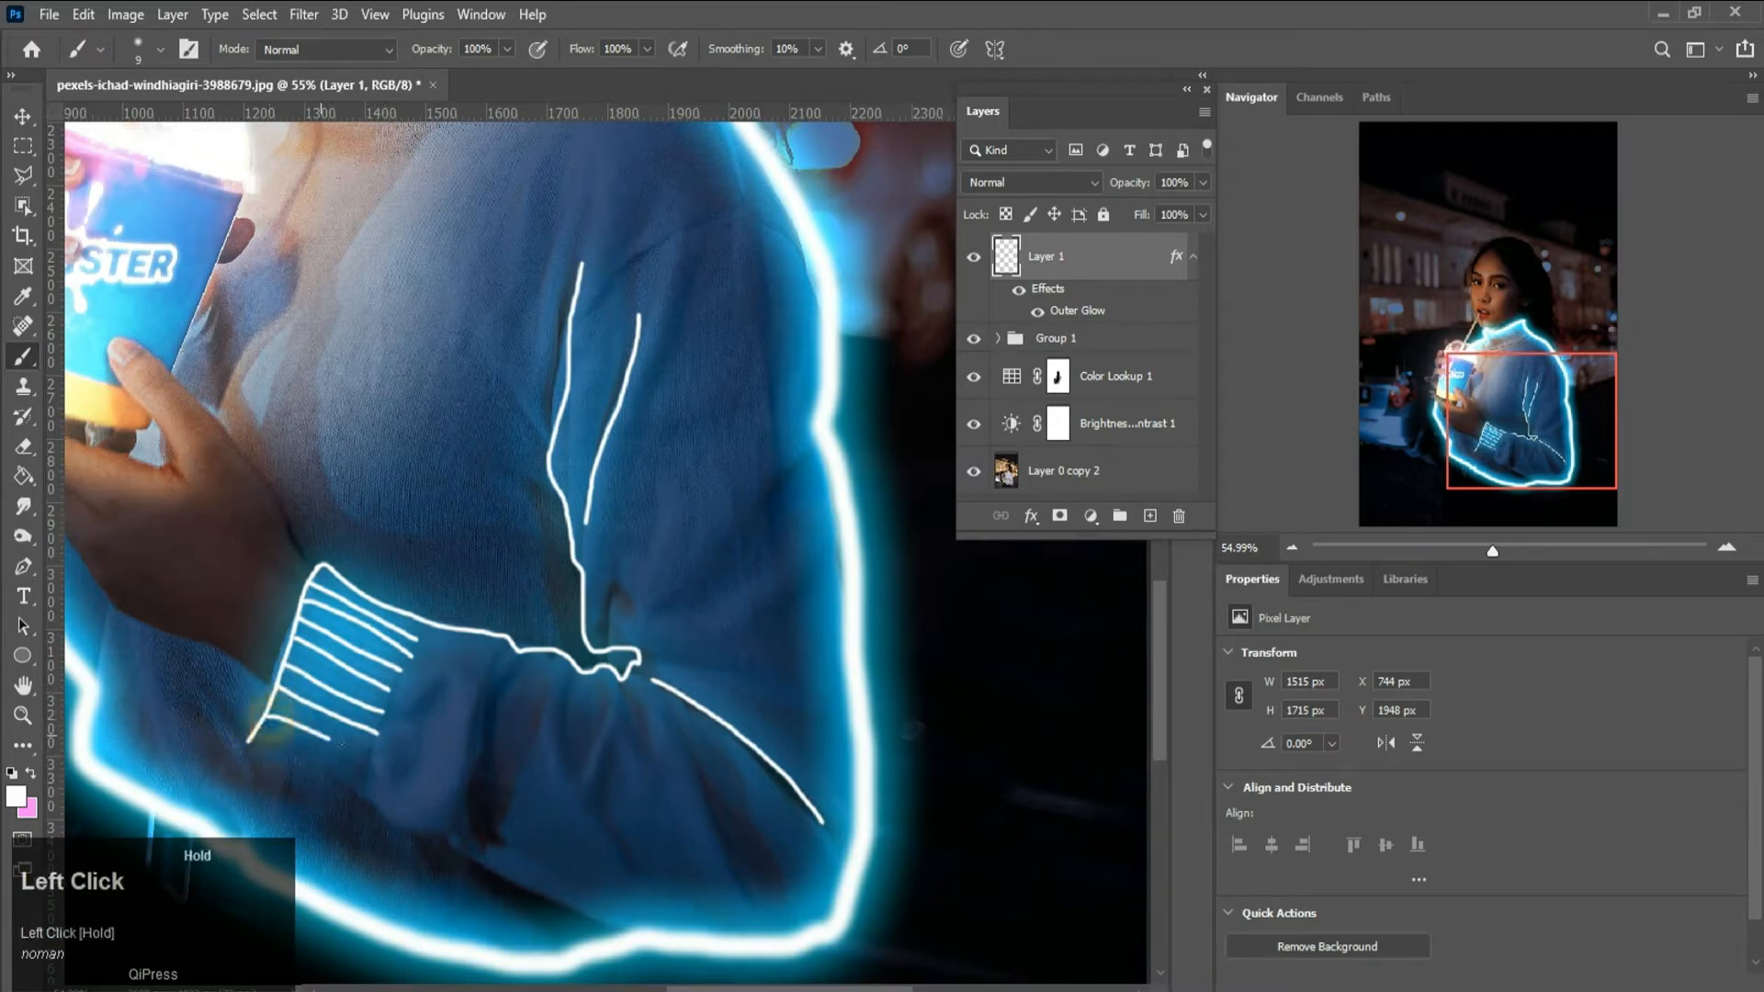
- Paint a thin line from the cuff's lower corner along the underside of the forearm to the sweater's hem outline
{"action": "scroll", "coordinate": [350, 688], "scroll_direction": "down", "scroll_amount": 4, "text": "alt"}
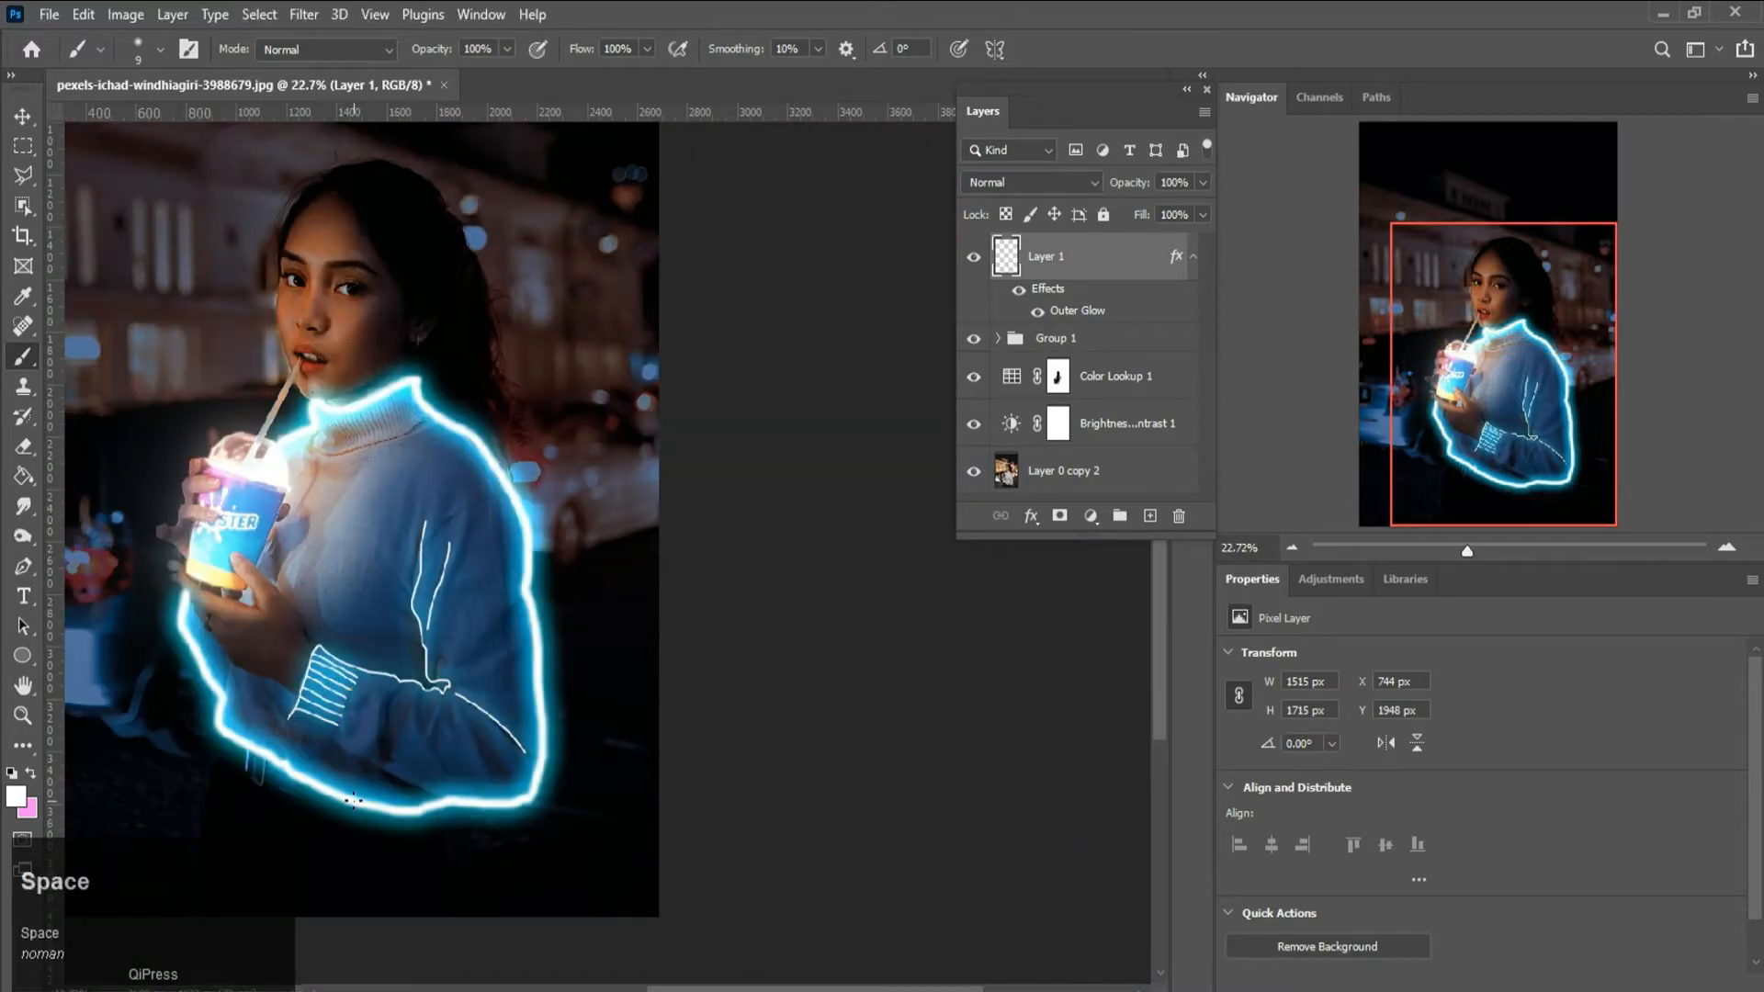
{"action": "scroll", "coordinate": [352, 800], "scroll_direction": "up", "scroll_amount": 2}
{"action": "scroll", "coordinate": [256, 678], "scroll_direction": "up", "scroll_amount": 2}
{"action": "left_click_drag", "start_coordinate": [241, 660], "coordinate": [591, 831]}
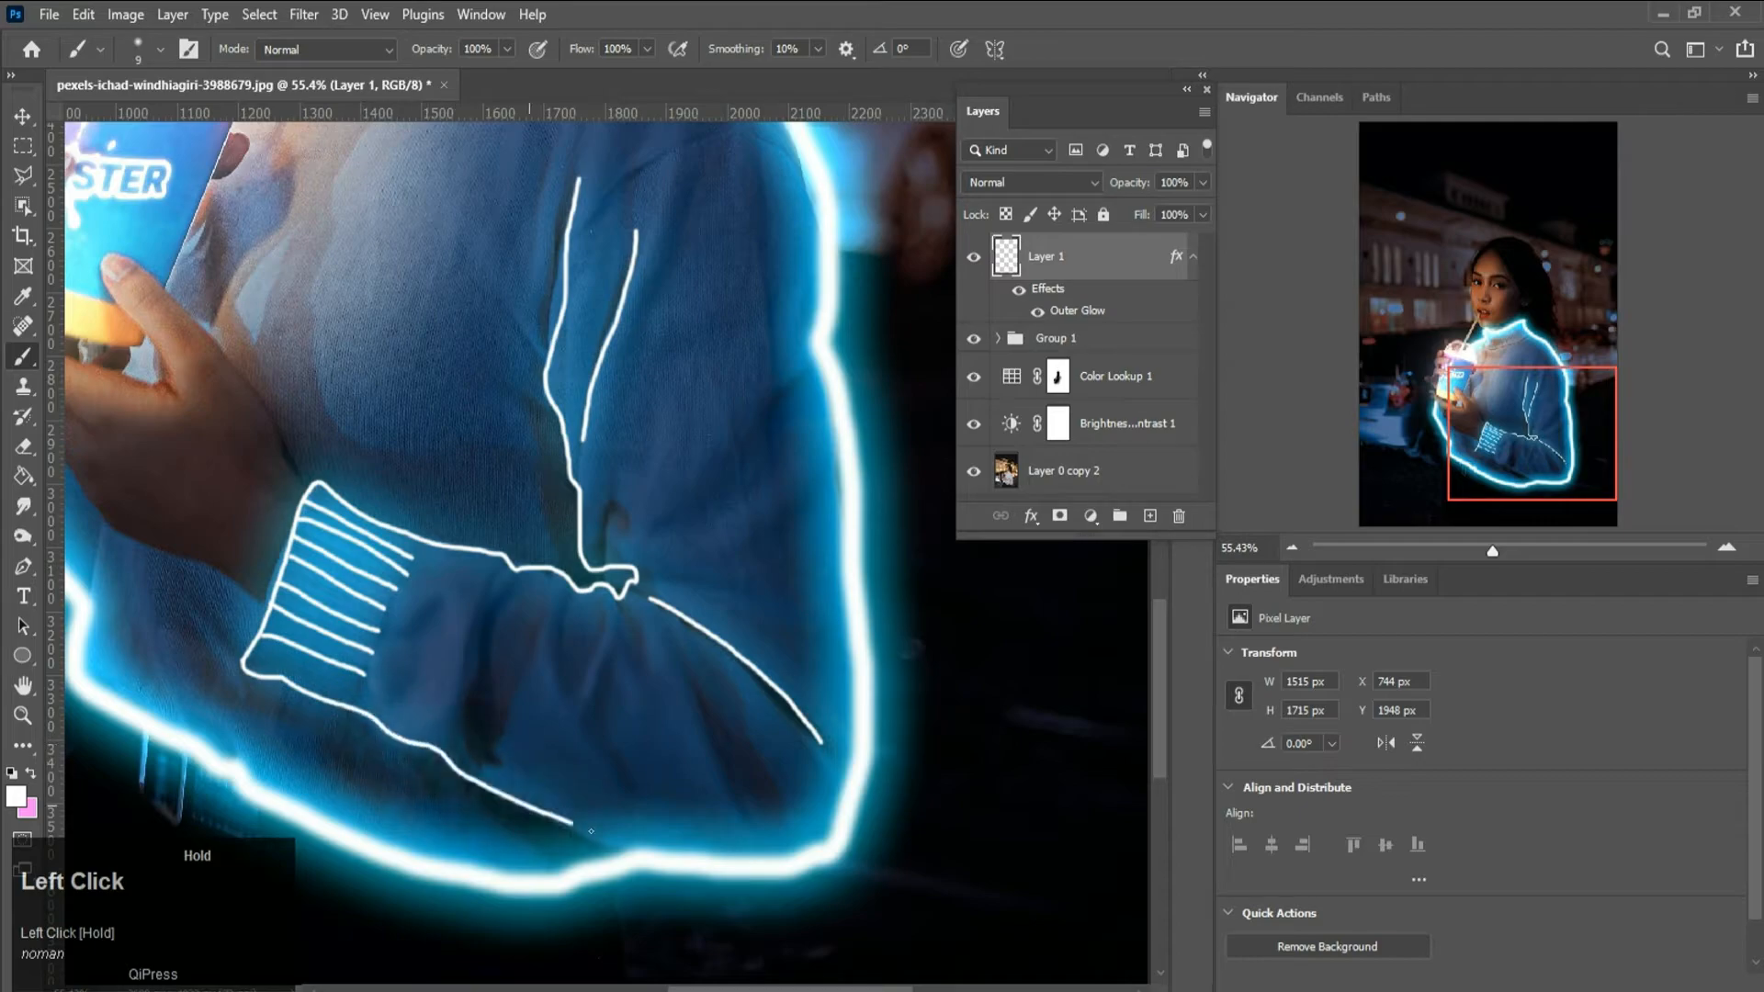
- Paint a thin curved line along the lower edge of the sweater's turtleneck collar
{"action": "scroll", "coordinate": [642, 515], "scroll_direction": "down", "scroll_amount": 4, "text": "alt"}
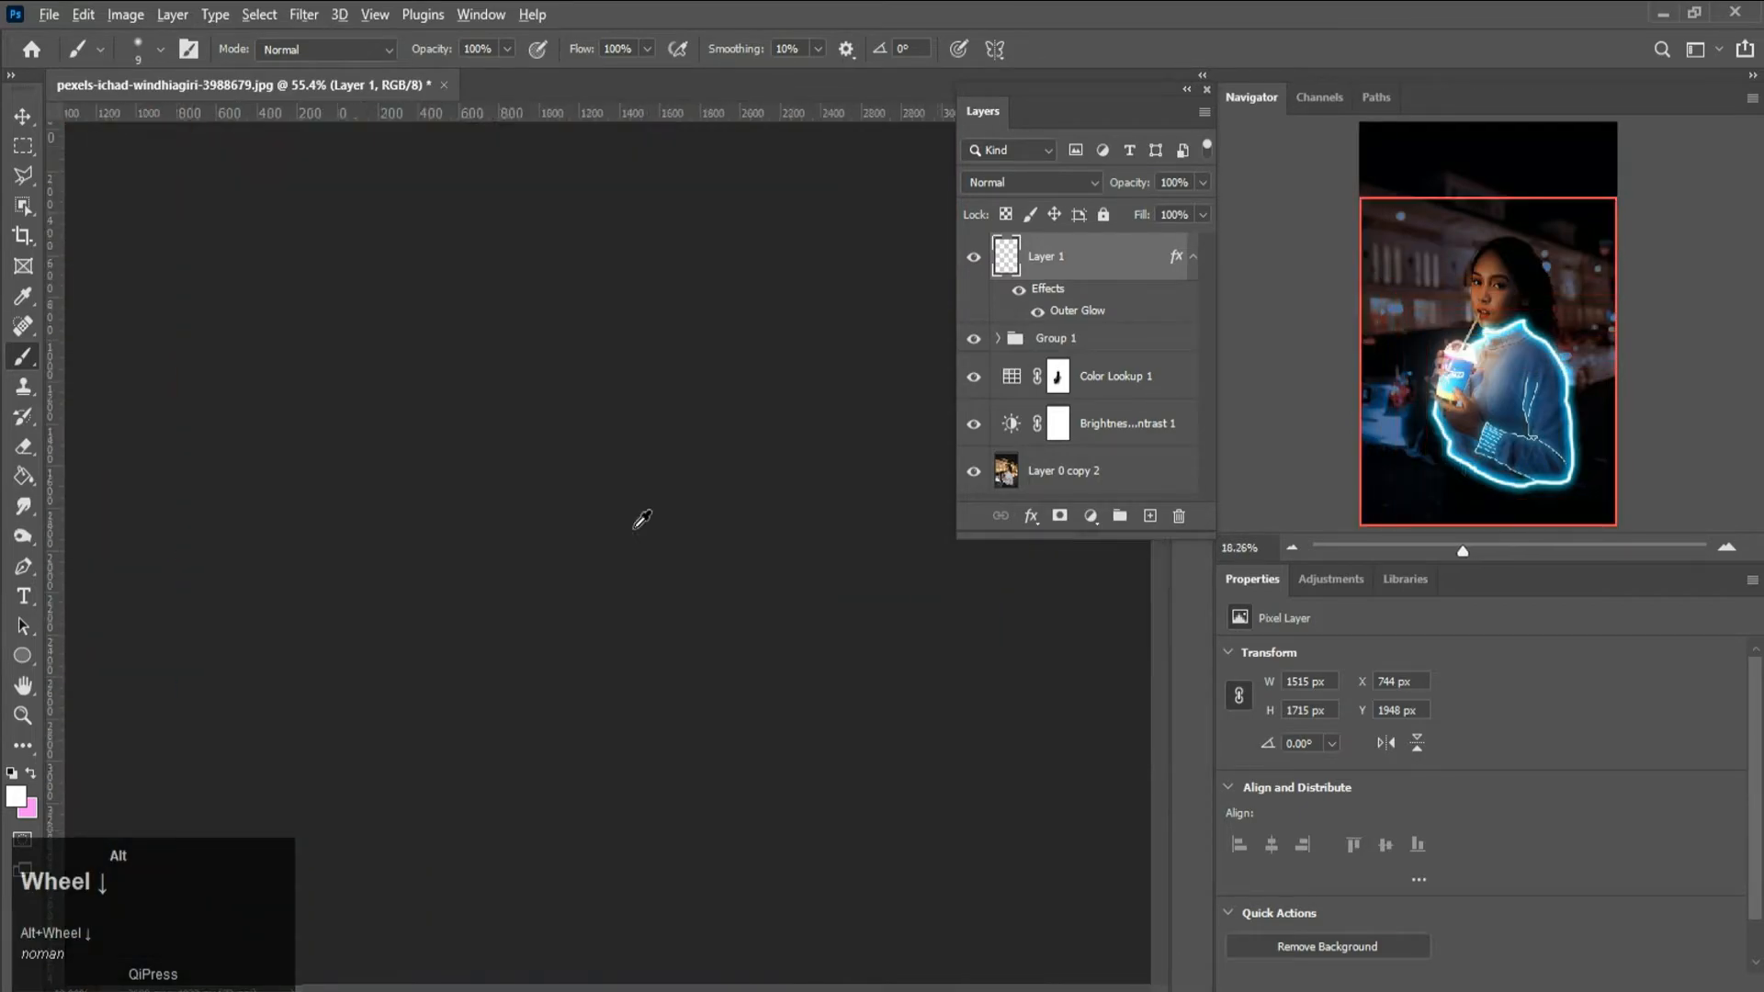
{"action": "scroll", "coordinate": [759, 654], "scroll_direction": "up", "scroll_amount": 3, "text": "alt"}
{"action": "scroll", "coordinate": [735, 668], "scroll_direction": "down", "scroll_amount": 2, "text": "alt"}
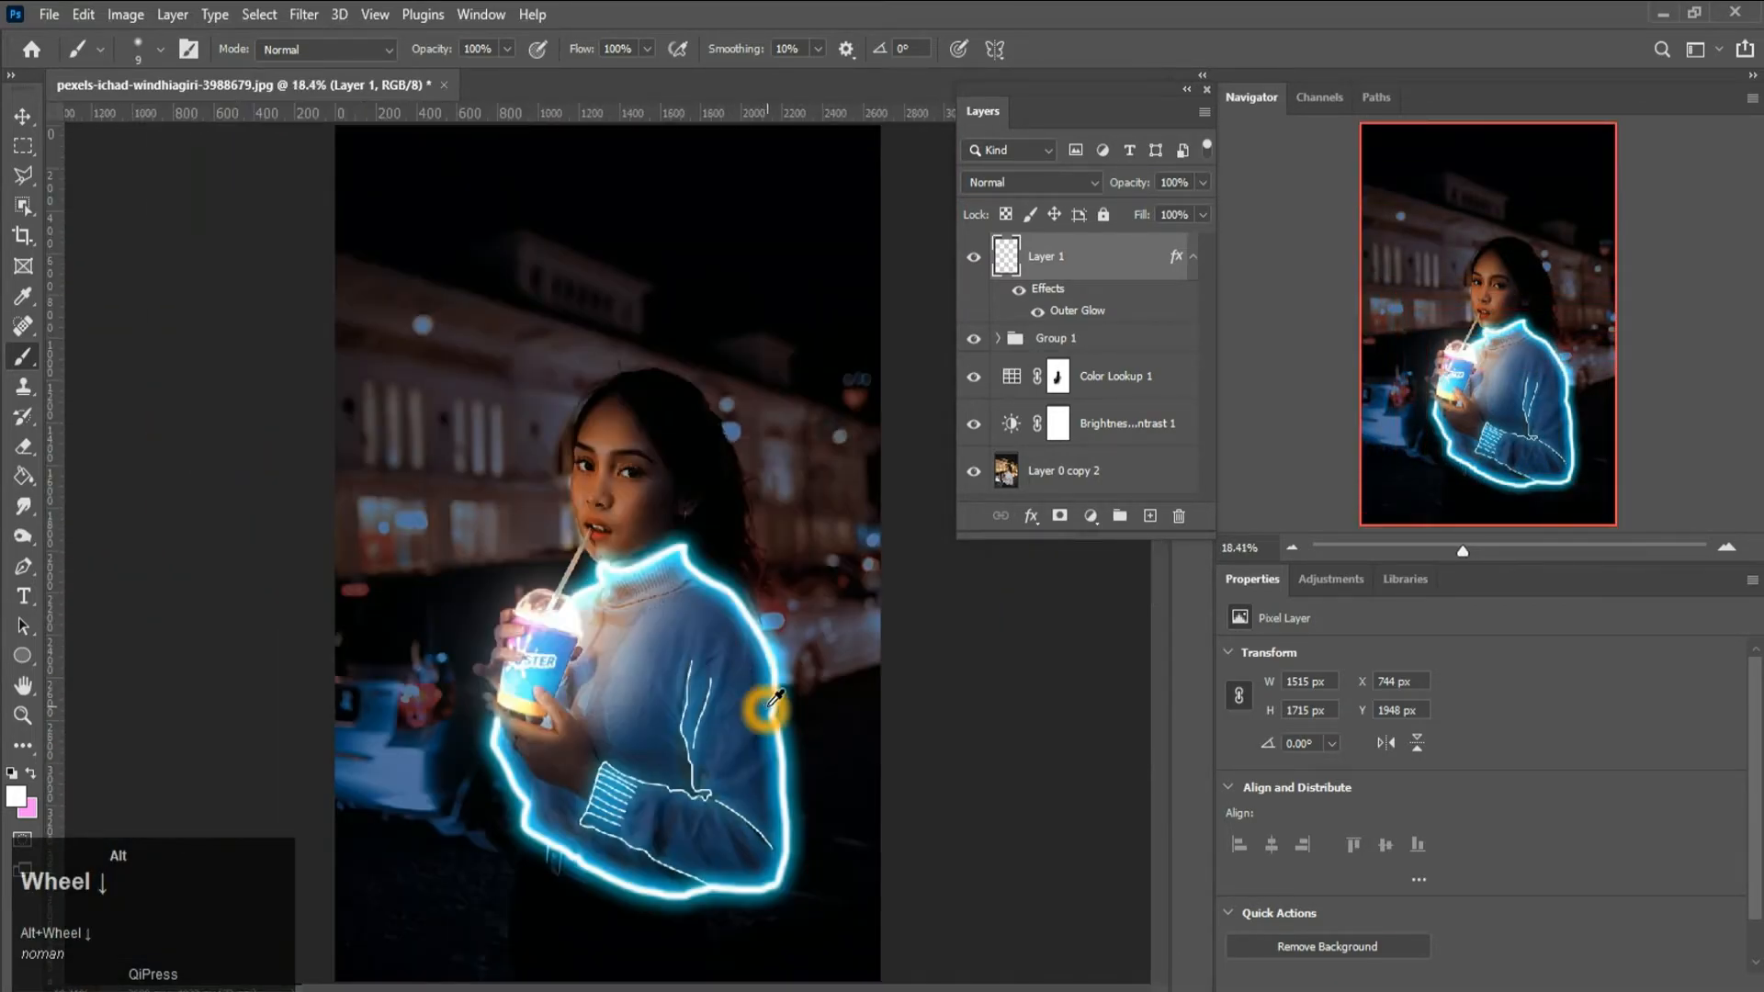
{"action": "scroll", "coordinate": [736, 685], "scroll_direction": "up", "scroll_amount": 5, "text": "alt"}
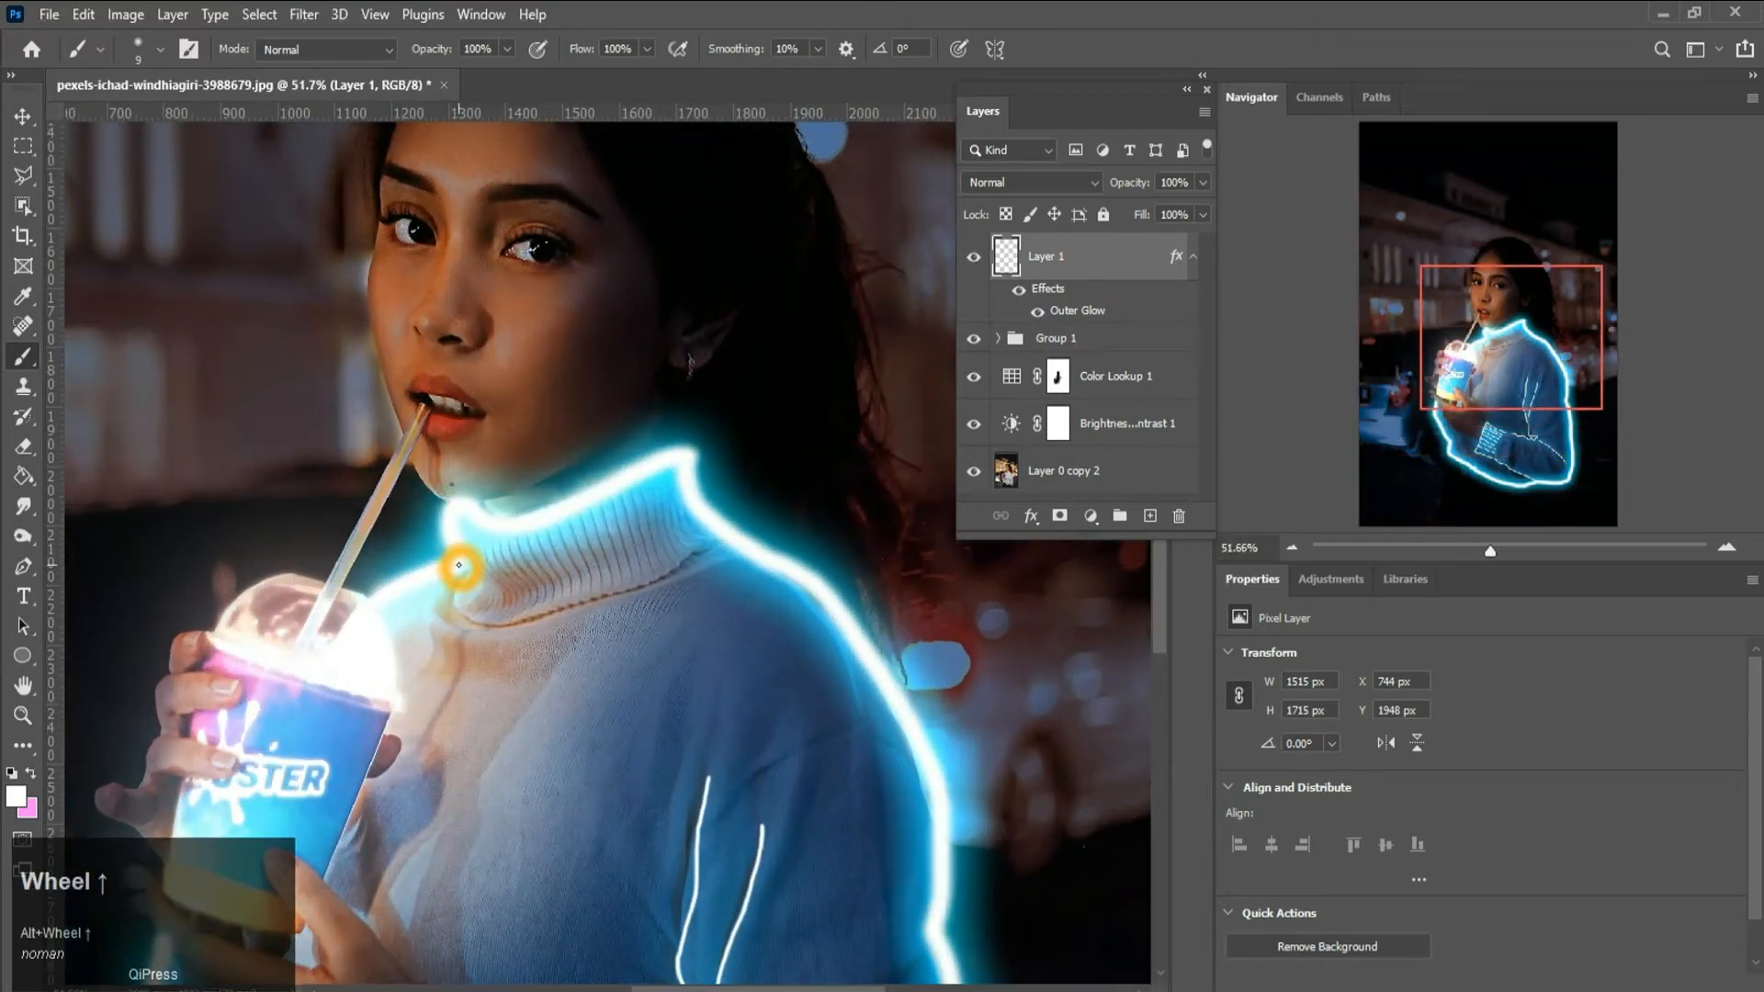
{"action": "mouse_move", "coordinate": [458, 565]}
{"action": "left_mouse_down"}
{"action": "mouse_move", "coordinate": [467, 607]}
{"action": "mouse_move", "coordinate": [524, 623]}
{"action": "mouse_move", "coordinate": [626, 614]}
{"action": "mouse_move", "coordinate": [725, 547]}
{"action": "mouse_move", "coordinate": [541, 610]}
{"action": "mouse_move", "coordinate": [453, 598]}
{"action": "left_mouse_up"}
{"action": "key", "text": "ctrl+z"}
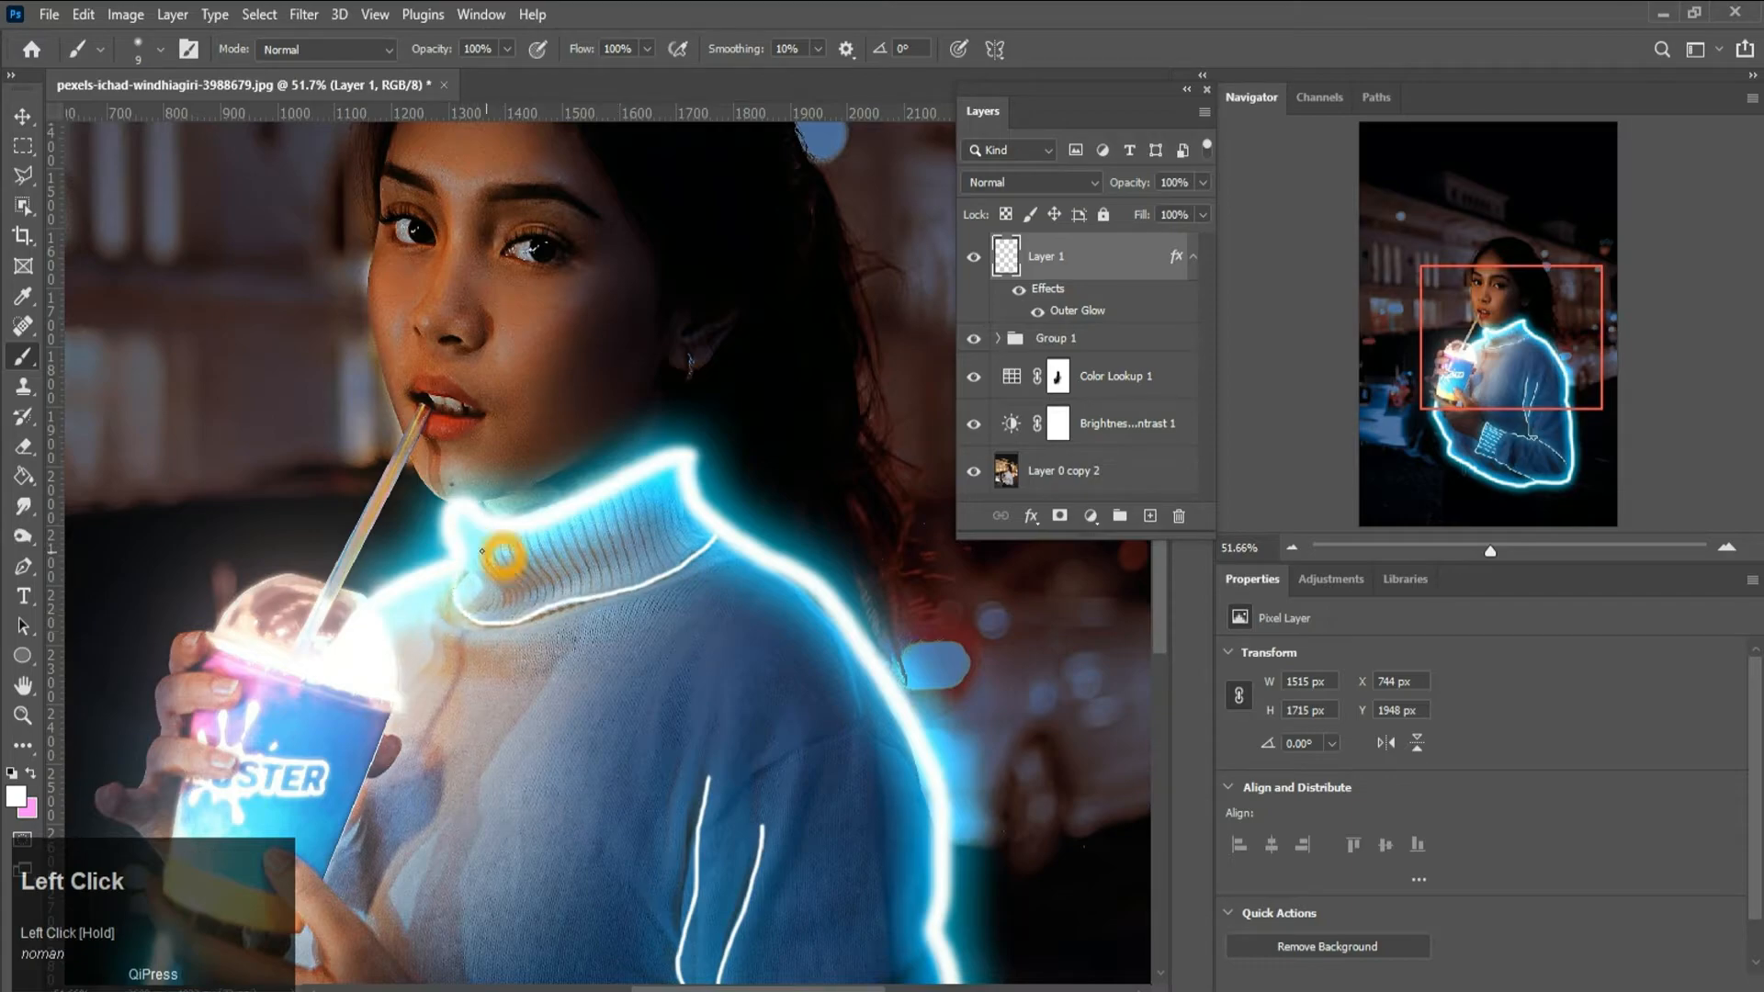
- Paint short, thin ribbing lines down the turtleneck collar, across its whole width
{"action": "mouse_move", "coordinate": [662, 477]}
{"action": "left_mouse_down"}
{"action": "mouse_move", "coordinate": [686, 550]}
{"action": "mouse_move", "coordinate": [667, 563]}
{"action": "left_mouse_up"}
{"action": "left_click_drag", "start_coordinate": [629, 505], "coordinate": [641, 563]}
{"action": "mouse_move", "coordinate": [599, 506]}
{"action": "left_mouse_down"}
{"action": "mouse_move", "coordinate": [623, 578]}
{"action": "mouse_move", "coordinate": [592, 526]}
{"action": "mouse_move", "coordinate": [593, 569]}
{"action": "mouse_move", "coordinate": [569, 530]}
{"action": "mouse_move", "coordinate": [591, 588]}
{"action": "mouse_move", "coordinate": [546, 535]}
{"action": "mouse_move", "coordinate": [568, 597]}
{"action": "mouse_move", "coordinate": [530, 549]}
{"action": "mouse_move", "coordinate": [546, 591]}
{"action": "mouse_move", "coordinate": [520, 540]}
{"action": "mouse_move", "coordinate": [512, 608]}
{"action": "left_mouse_up"}
{"action": "left_click_drag", "start_coordinate": [483, 549], "coordinate": [494, 605]}
{"action": "scroll", "coordinate": [504, 565], "scroll_direction": "down", "scroll_amount": 4}
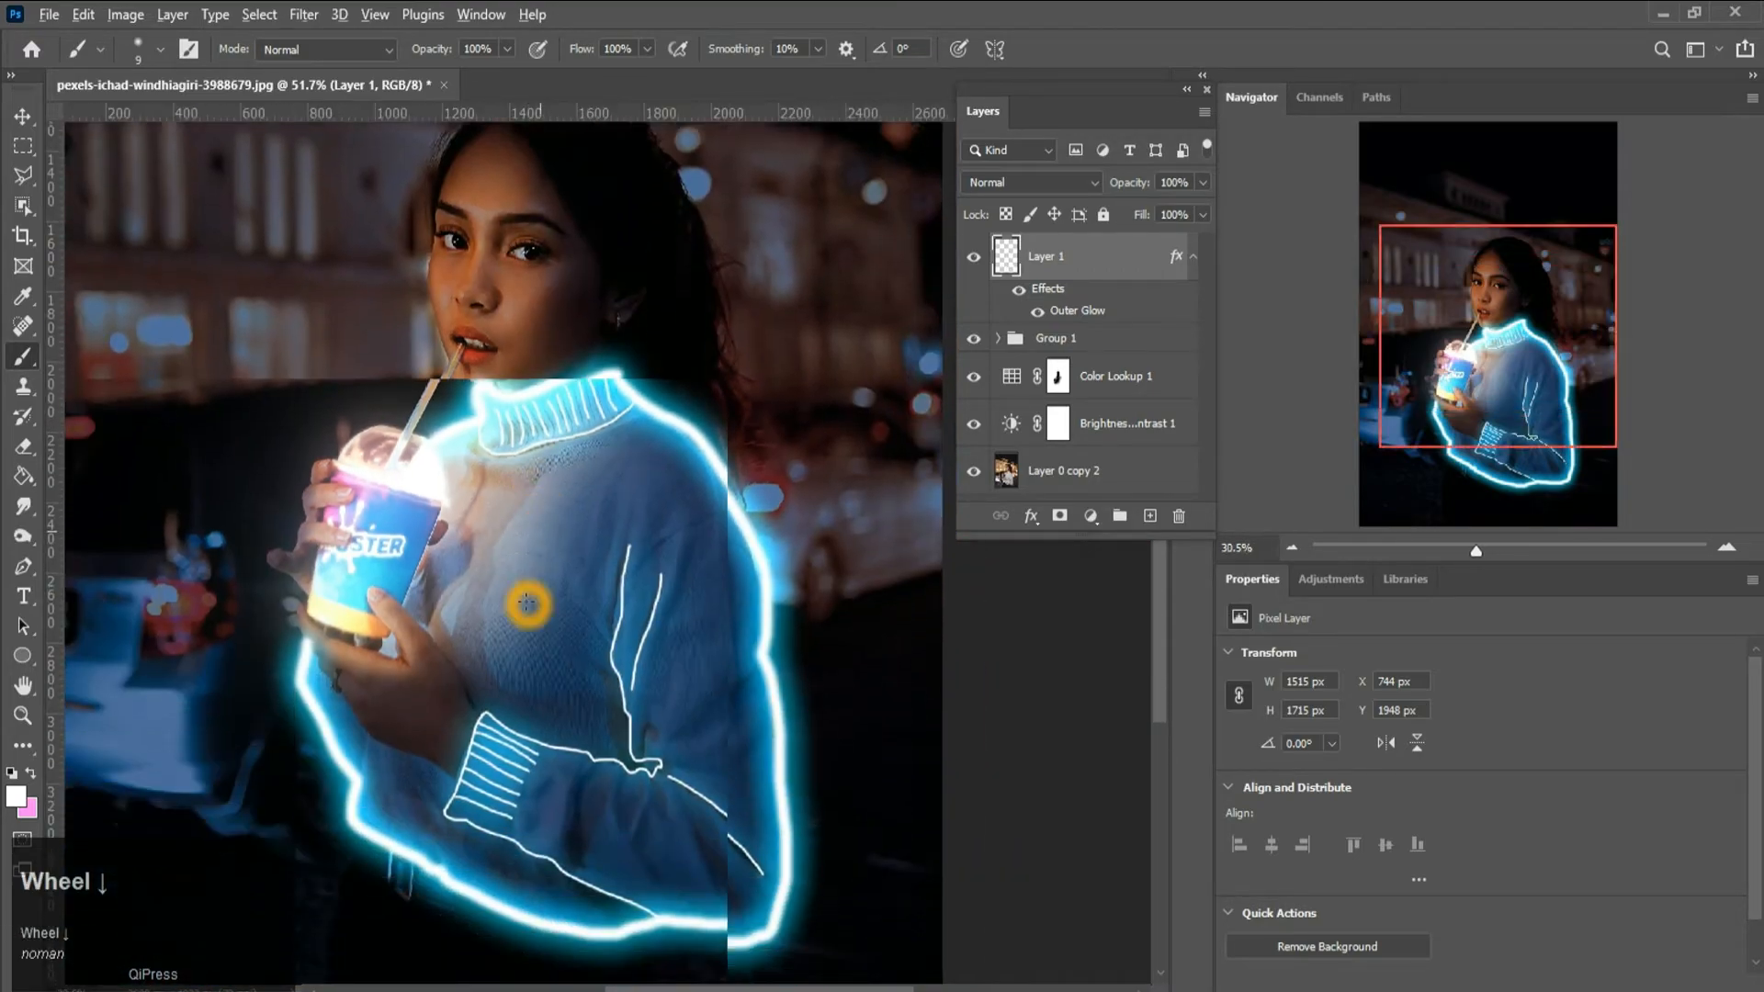
- Paint thin lines down both outer sides of the legs from the sweater's hem to the bottom of the photo
{"action": "scroll", "coordinate": [508, 721], "scroll_direction": "down", "scroll_amount": 2}
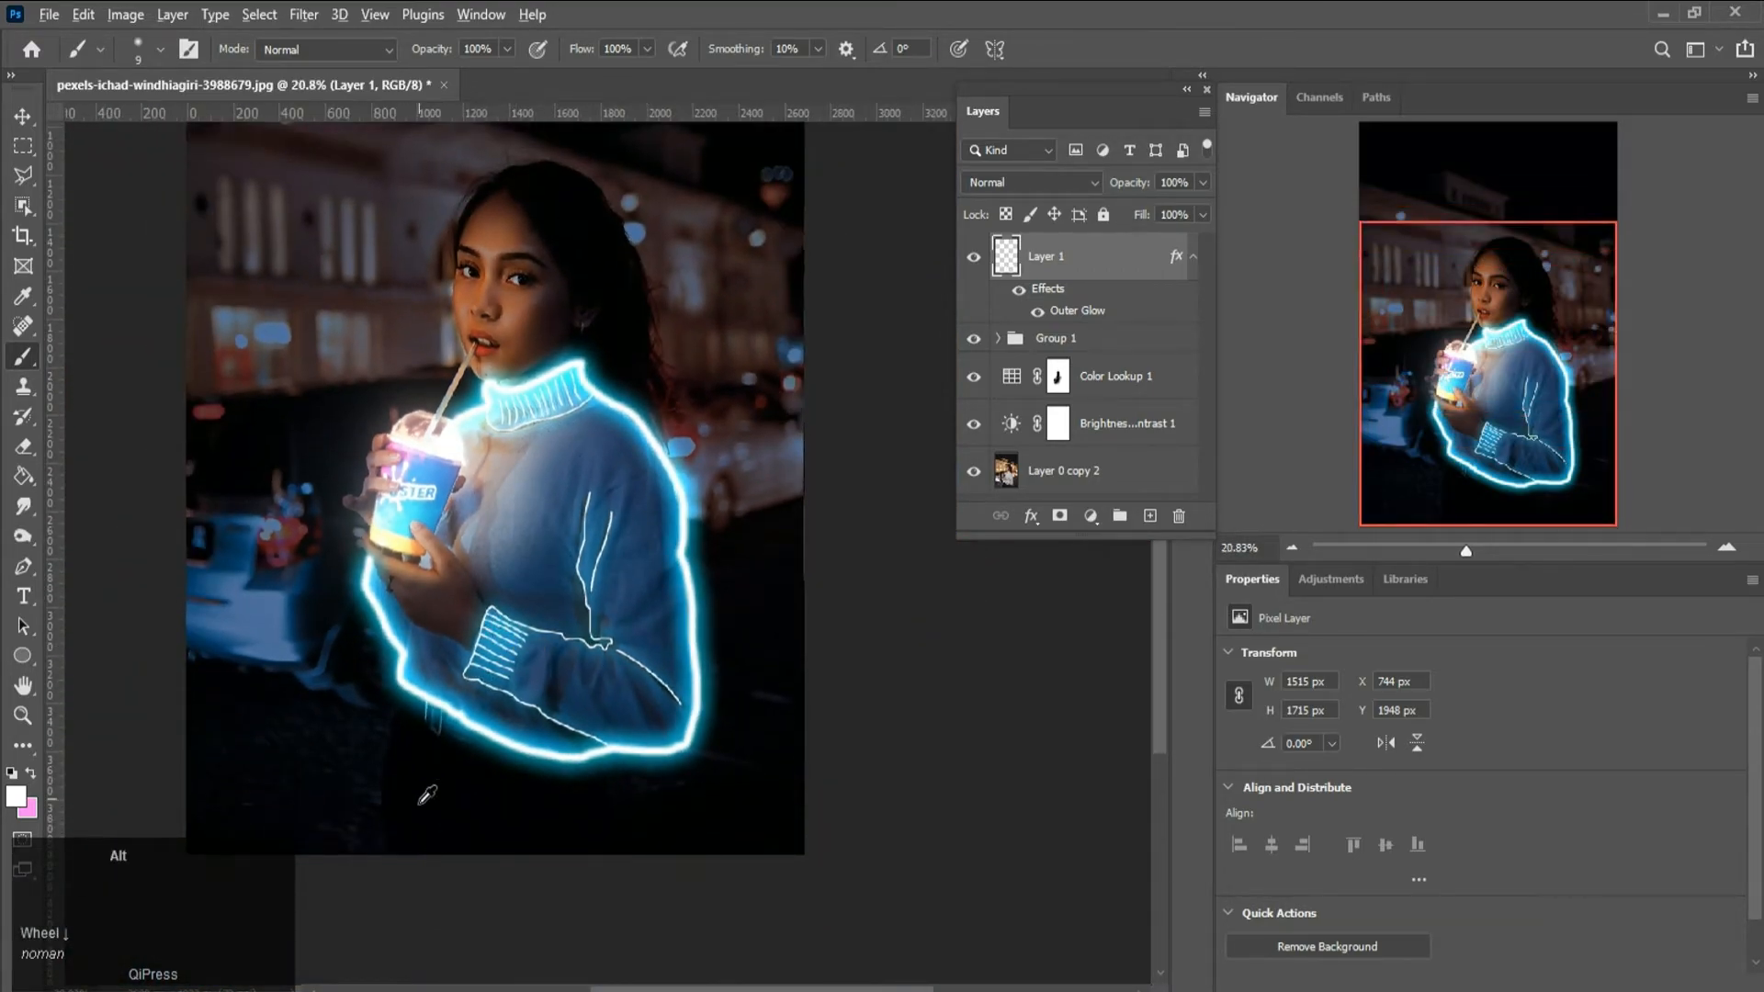
{"action": "scroll", "coordinate": [425, 750], "scroll_direction": "up", "scroll_amount": 2}
{"action": "left_click_drag", "start_coordinate": [411, 567], "coordinate": [368, 639]}
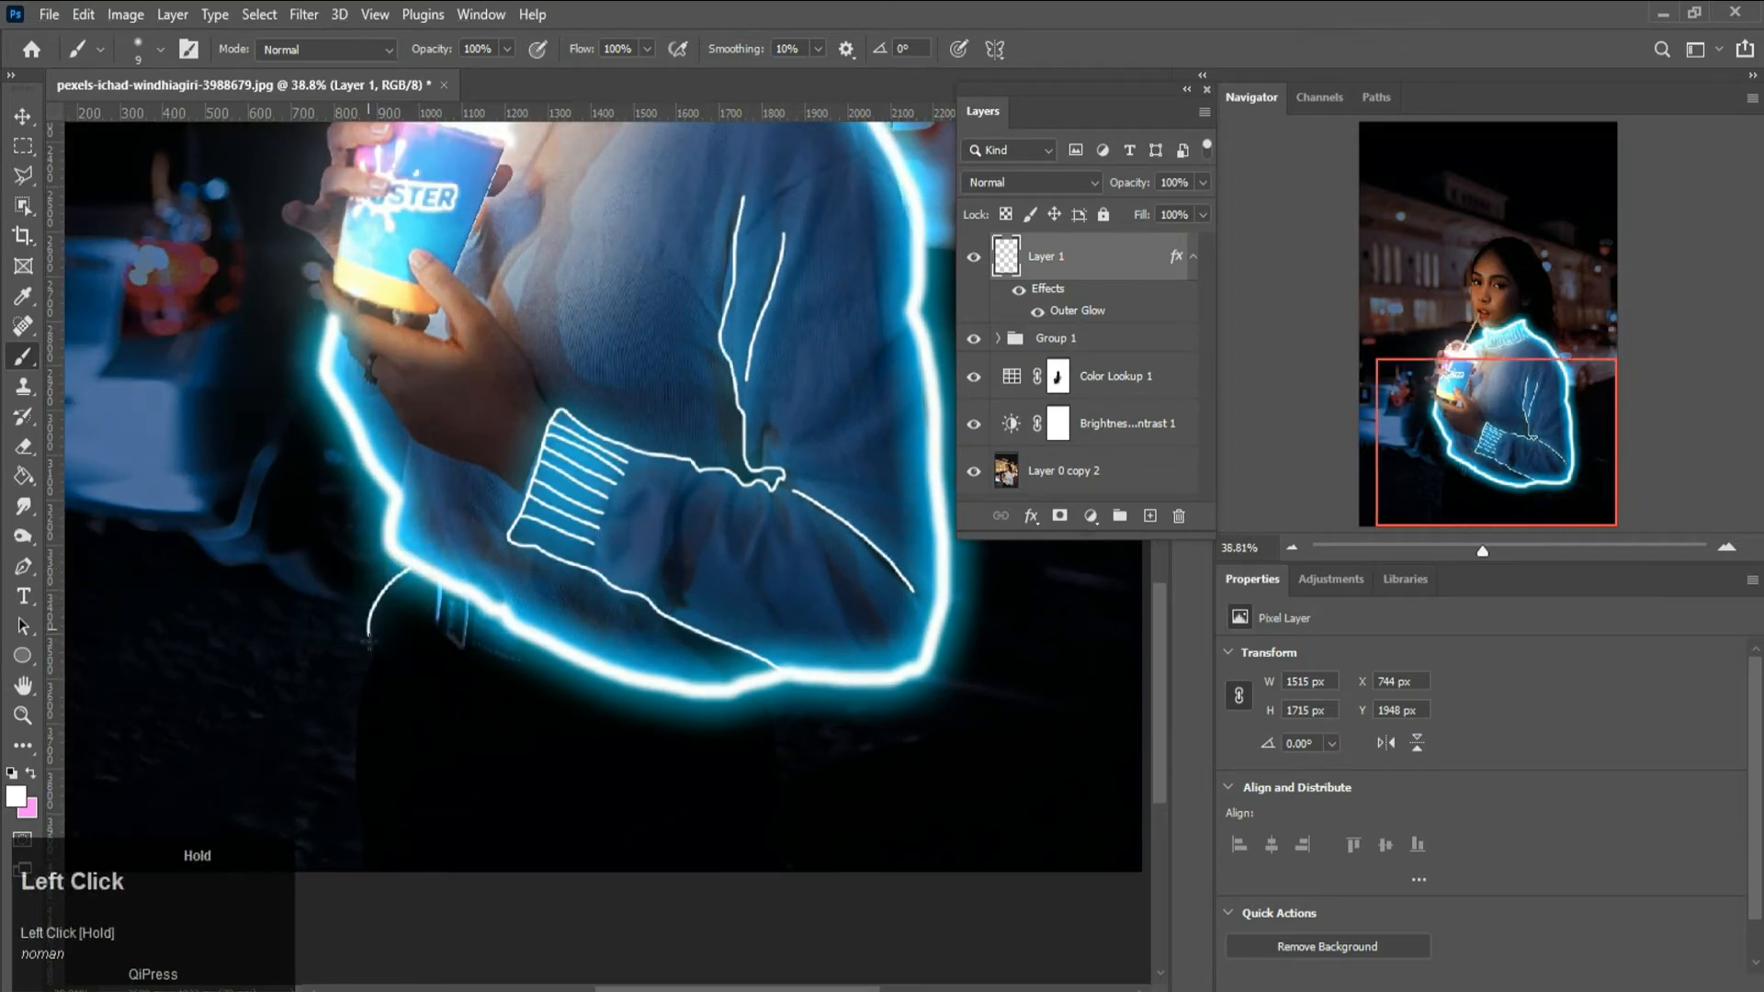
{"action": "left_click_drag", "start_coordinate": [359, 720], "coordinate": [364, 840]}
{"action": "mouse_move", "coordinate": [760, 698]}
{"action": "left_mouse_down"}
{"action": "mouse_move", "coordinate": [783, 737]}
{"action": "mouse_move", "coordinate": [781, 845]}
{"action": "left_mouse_up"}
{"action": "key", "text": "ctrl+z"}
{"action": "left_click_drag", "start_coordinate": [754, 684], "coordinate": [781, 873]}
{"action": "scroll", "coordinate": [653, 677], "scroll_direction": "down", "scroll_amount": 3, "text": "alt"}
{"action": "key", "text": "space"}
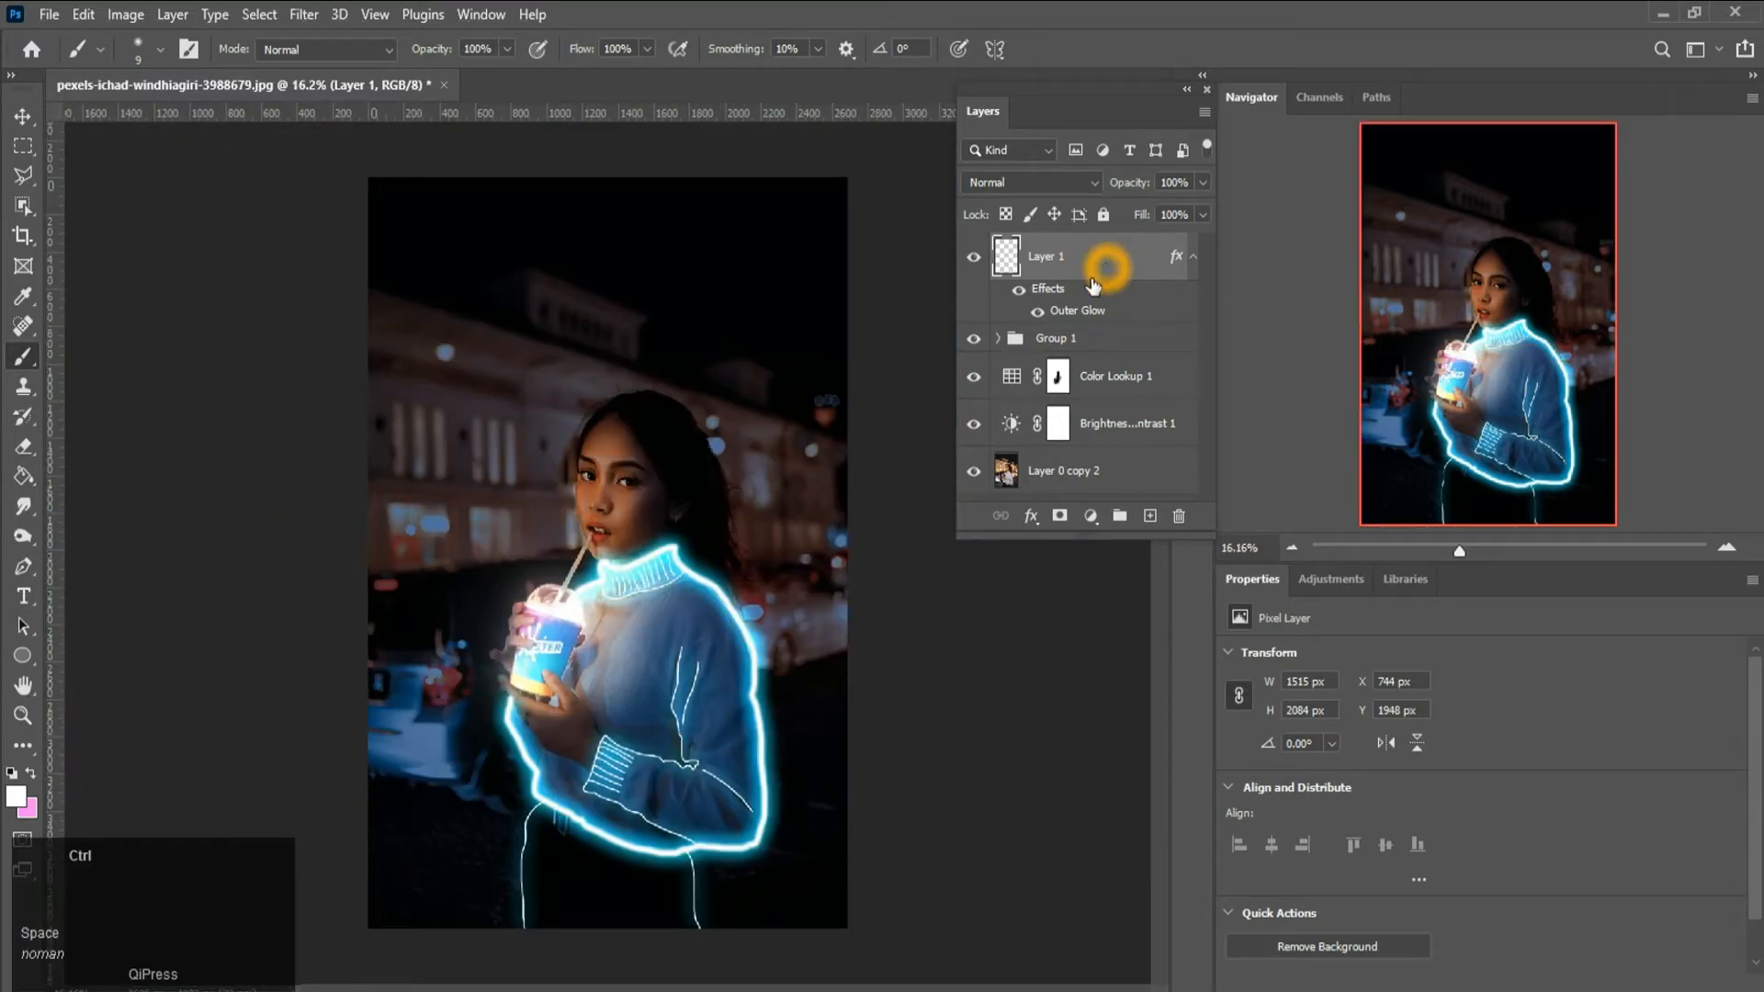
{"action": "scroll", "coordinate": [701, 402], "scroll_direction": "down", "scroll_amount": 1, "text": "alt"}
{"action": "scroll", "coordinate": [720, 760], "scroll_direction": "up", "scroll_amount": 1, "text": "alt"}
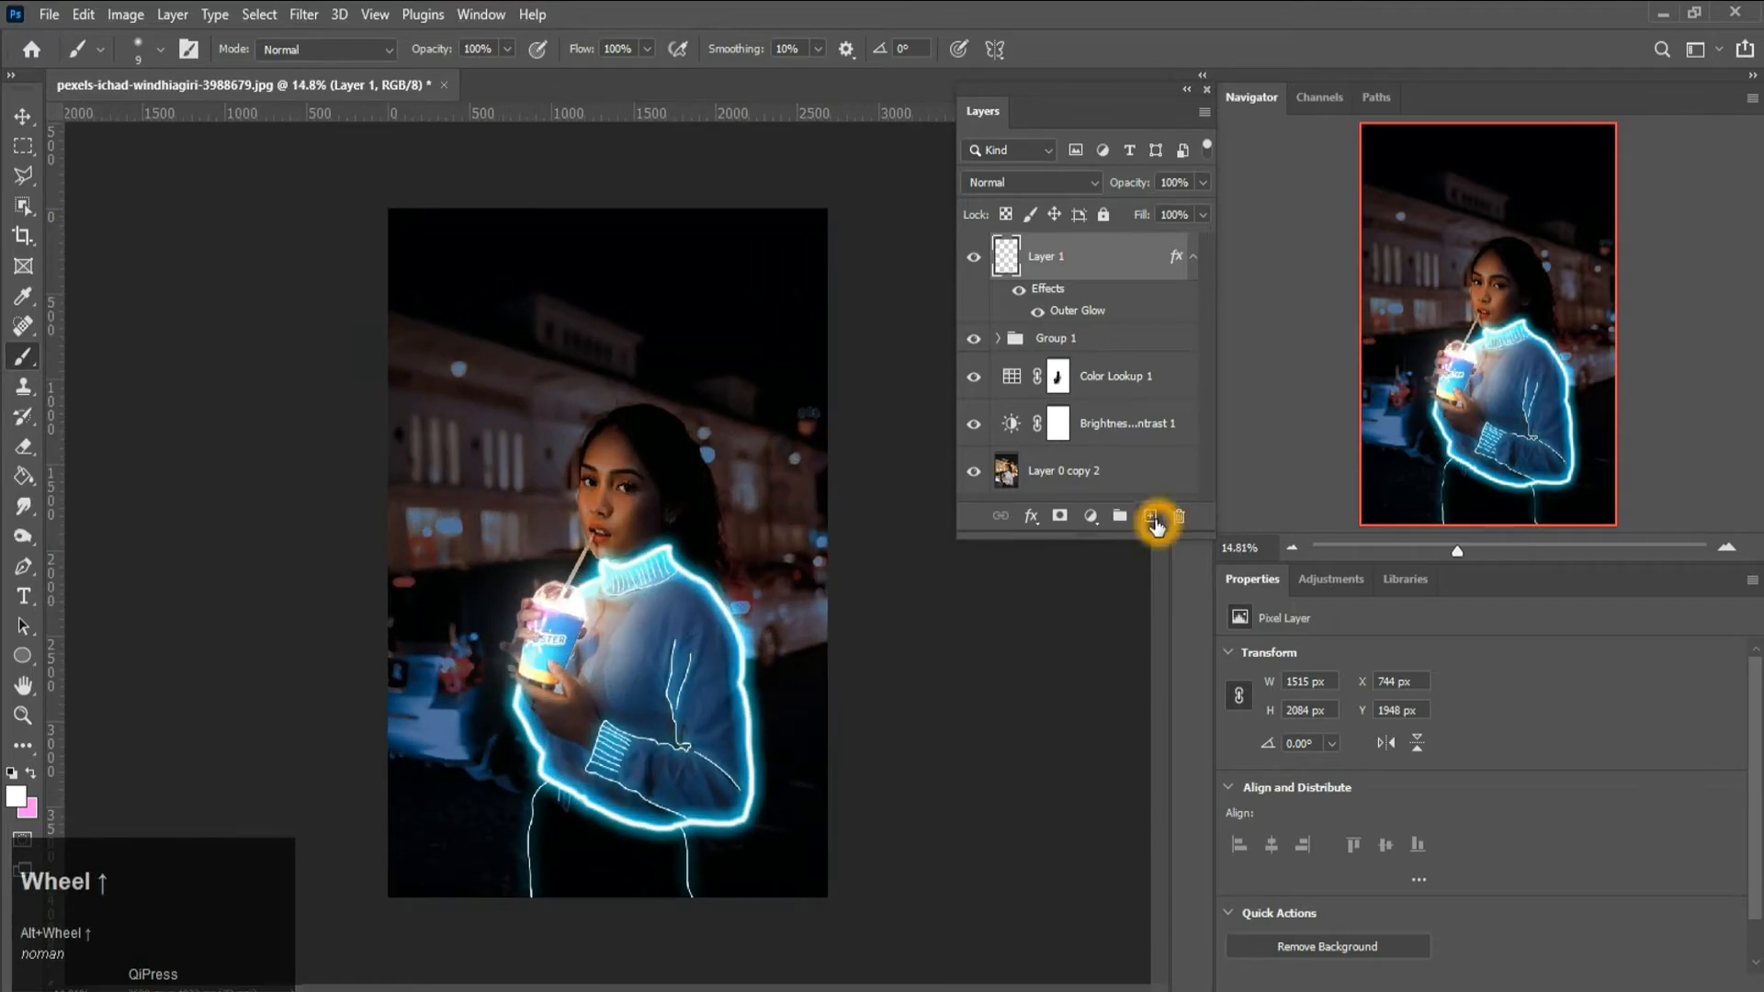
- Create a new layer above the sweater outline layer and enlarge the brush to 20 px
{"action": "left_click", "coordinate": [1151, 516]}
{"action": "scroll", "coordinate": [413, 367], "scroll_direction": "up", "scroll_amount": 2, "text": "alt"}
{"action": "scroll", "coordinate": [275, 323], "scroll_direction": "down", "scroll_amount": 2, "text": "ctrl"}
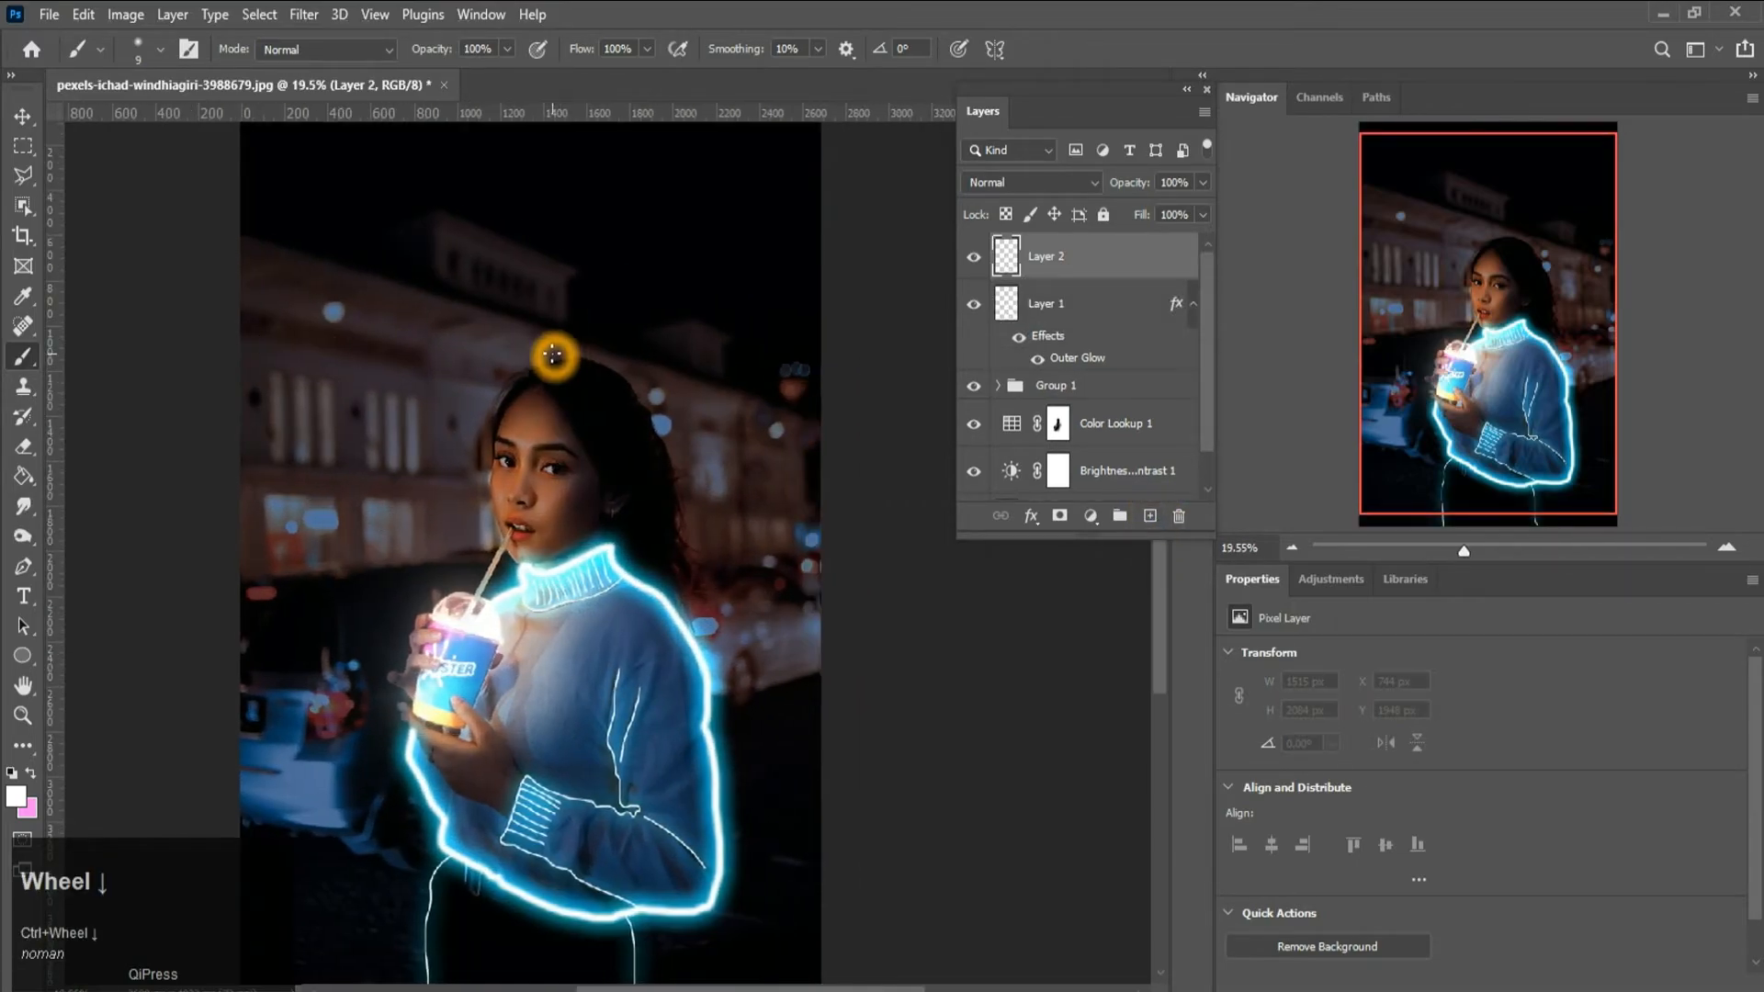
{"action": "key", "text": "bracketright"}
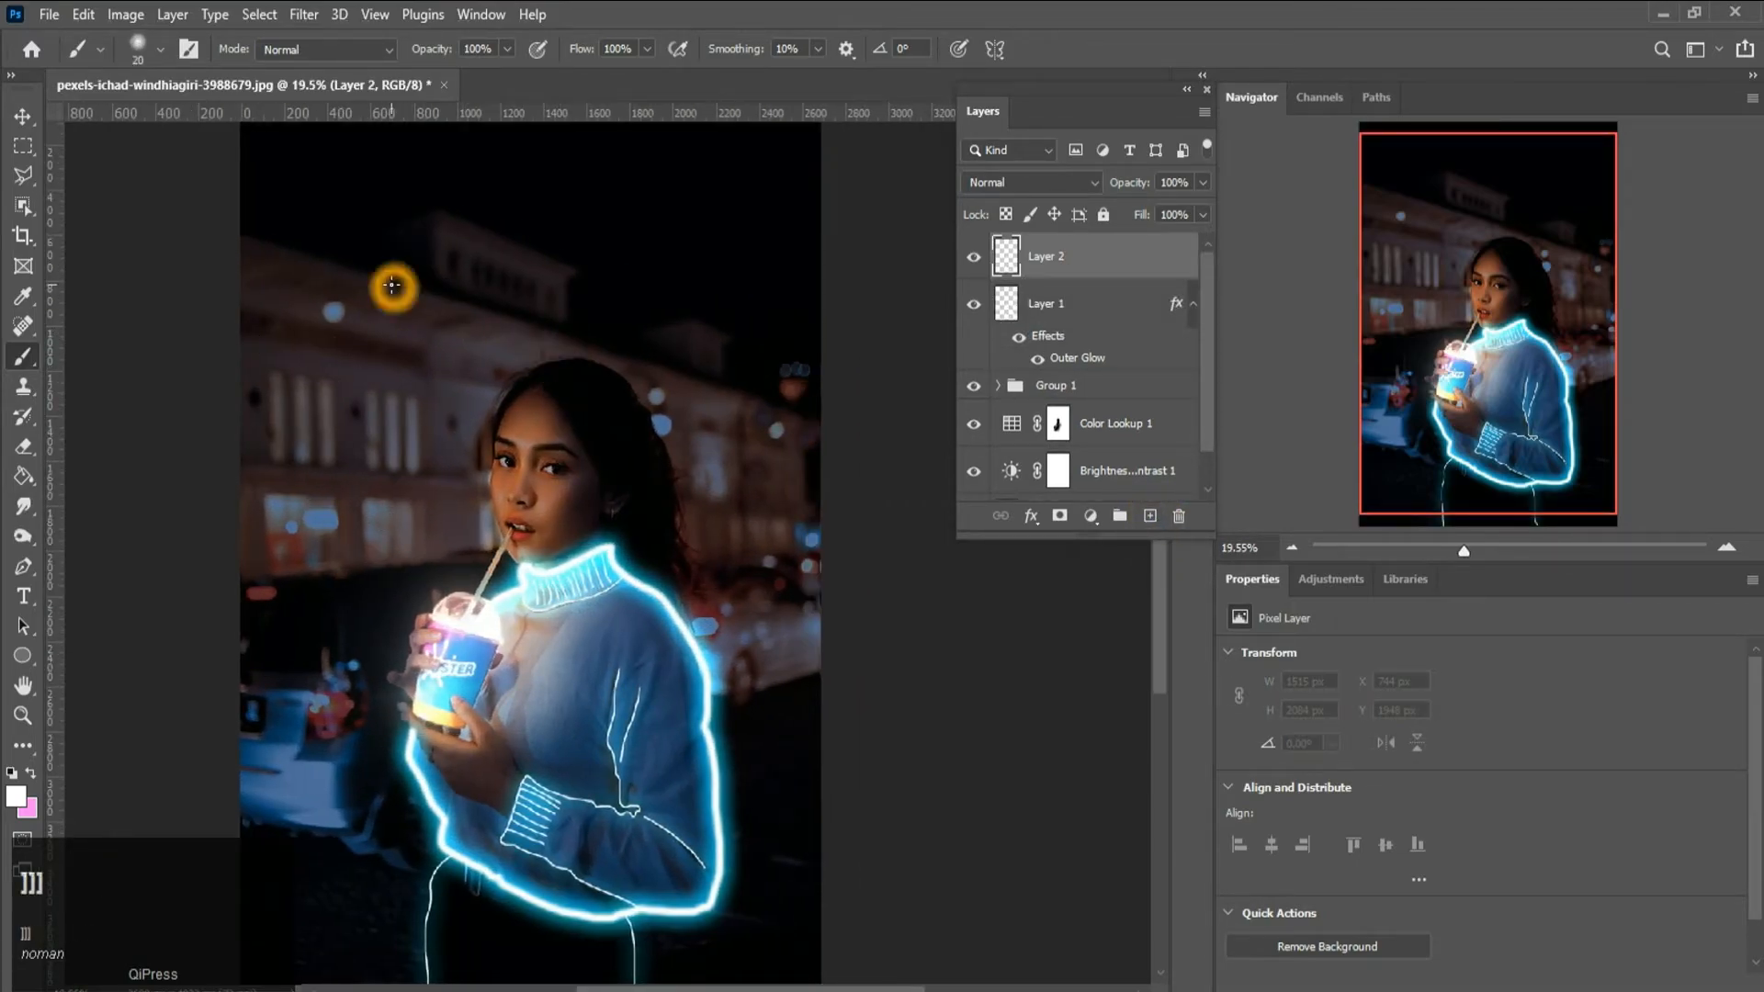
{"action": "left_click", "coordinate": [237, 227]}
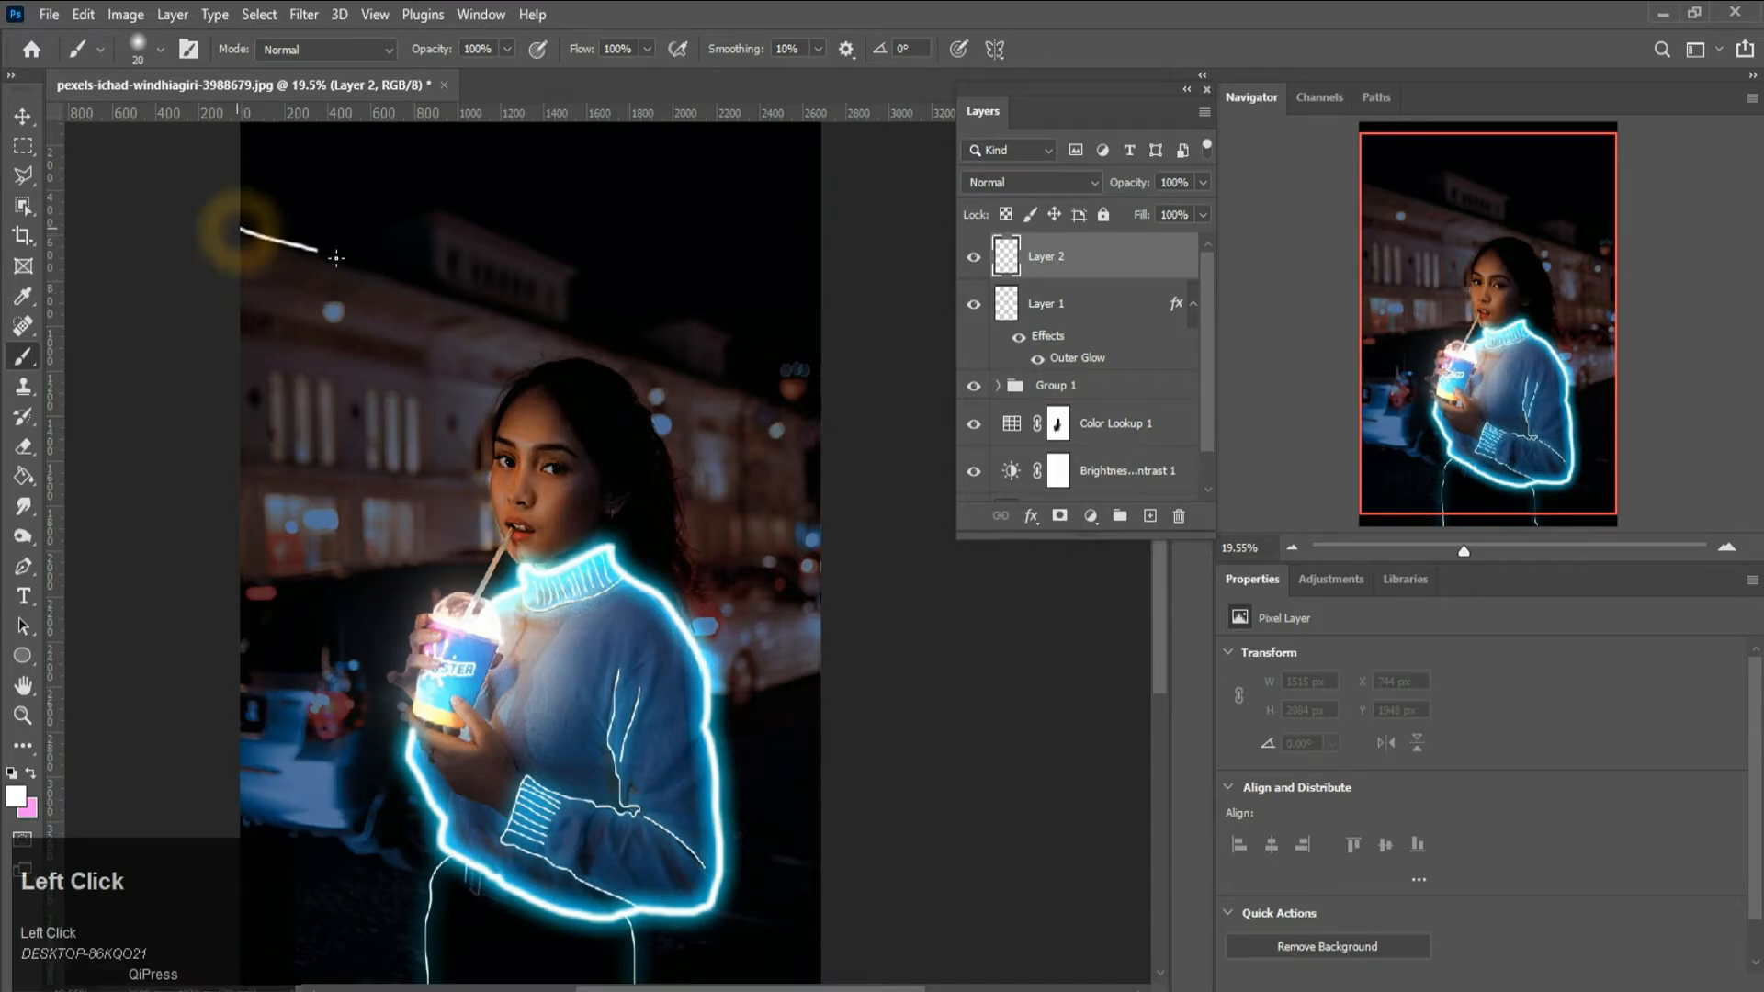
{"action": "left_click", "coordinate": [402, 275], "text": "shift"}
{"action": "key", "text": "ctrl+z"}
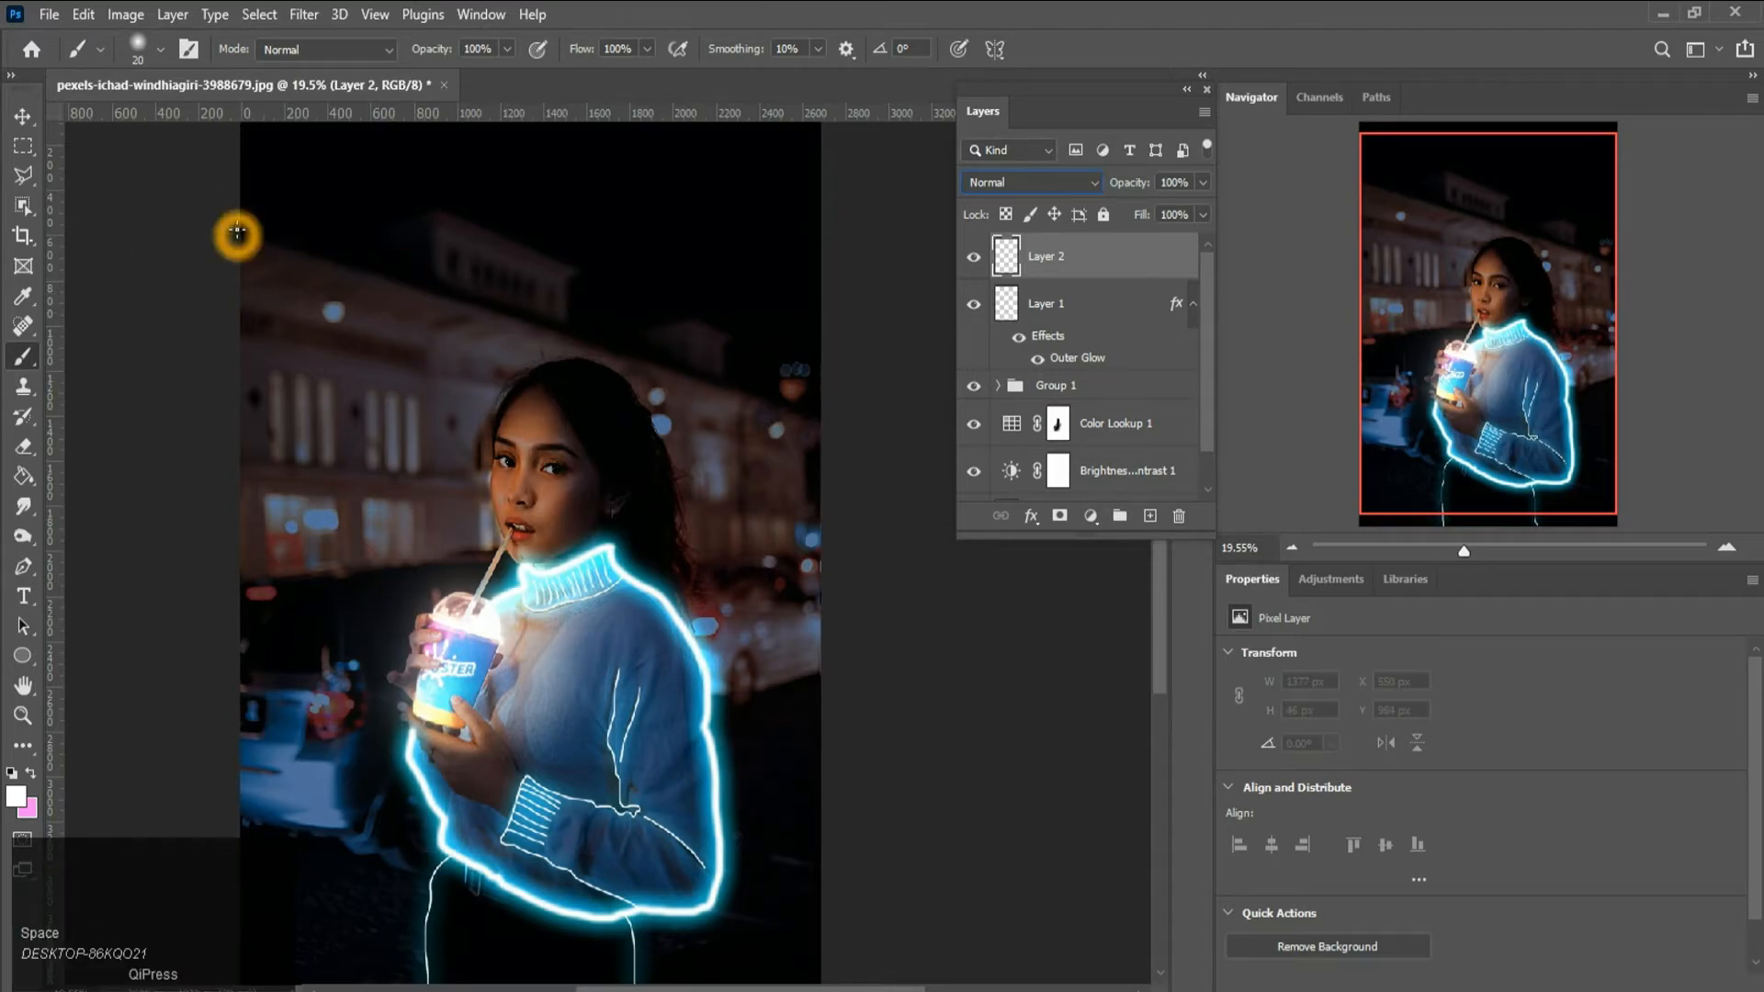
- Paint a straight white line along the building's roof edge across the full width of the photo
{"action": "left_click_drag", "start_coordinate": [237, 235], "coordinate": [237, 229]}
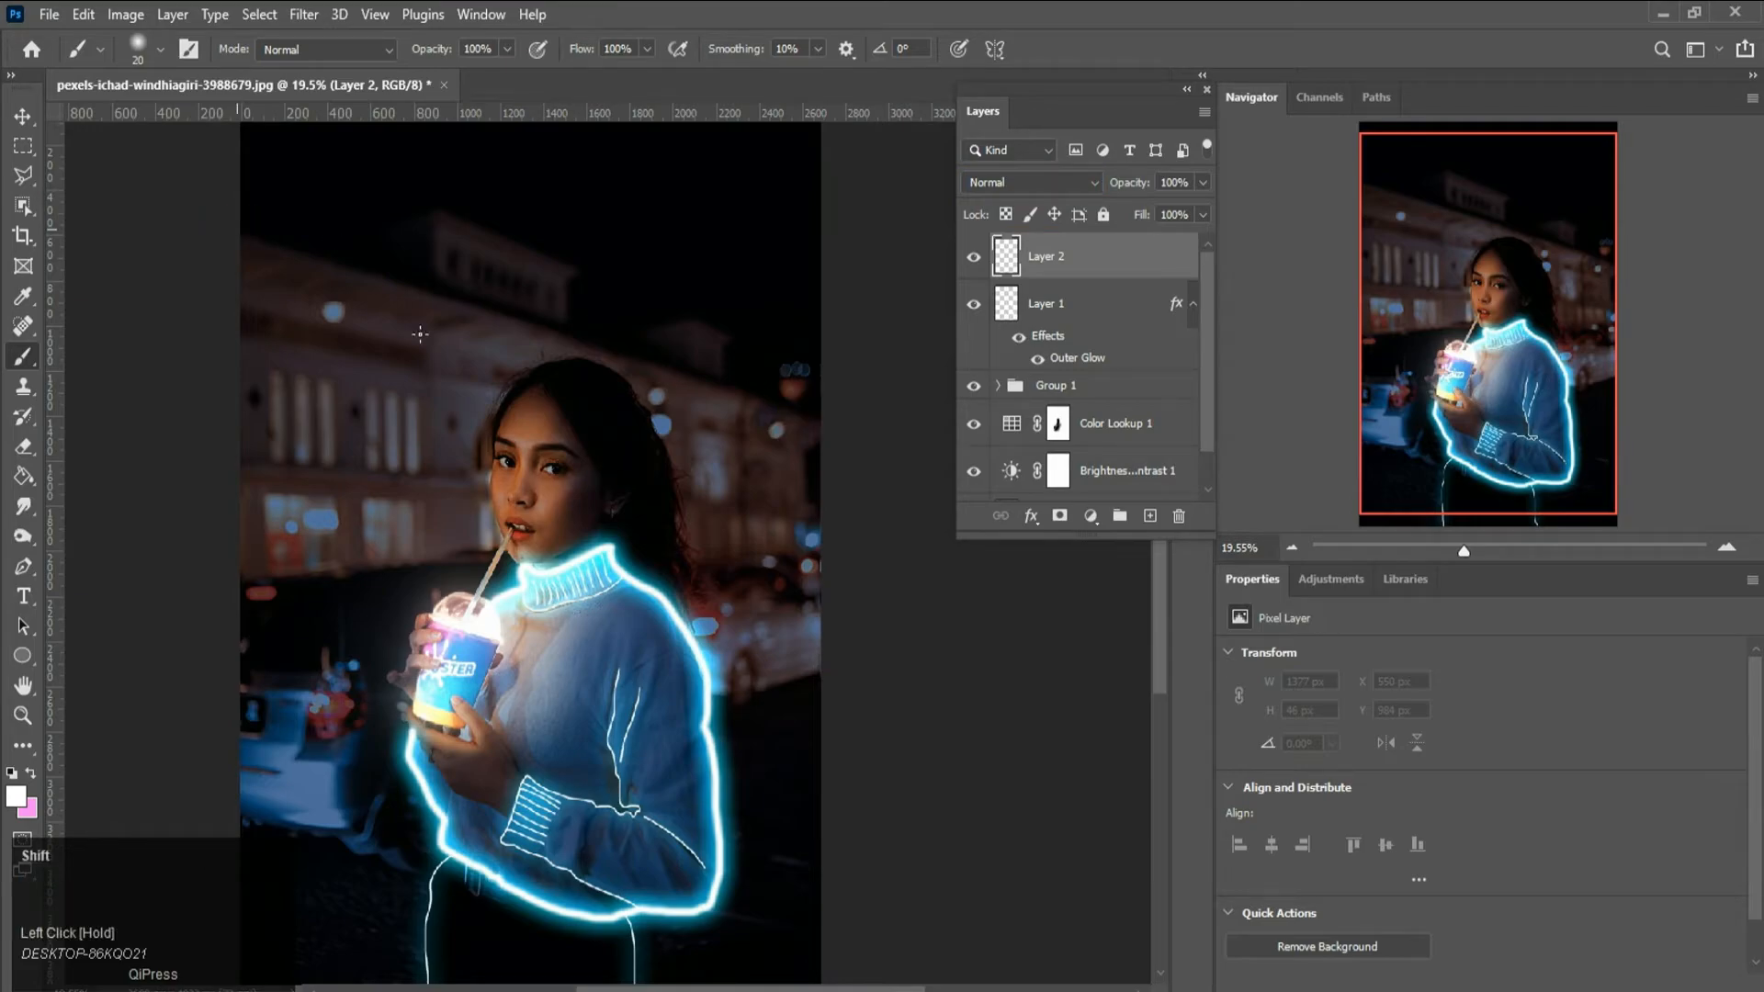
{"action": "left_click", "coordinate": [843, 415], "text": "shift"}
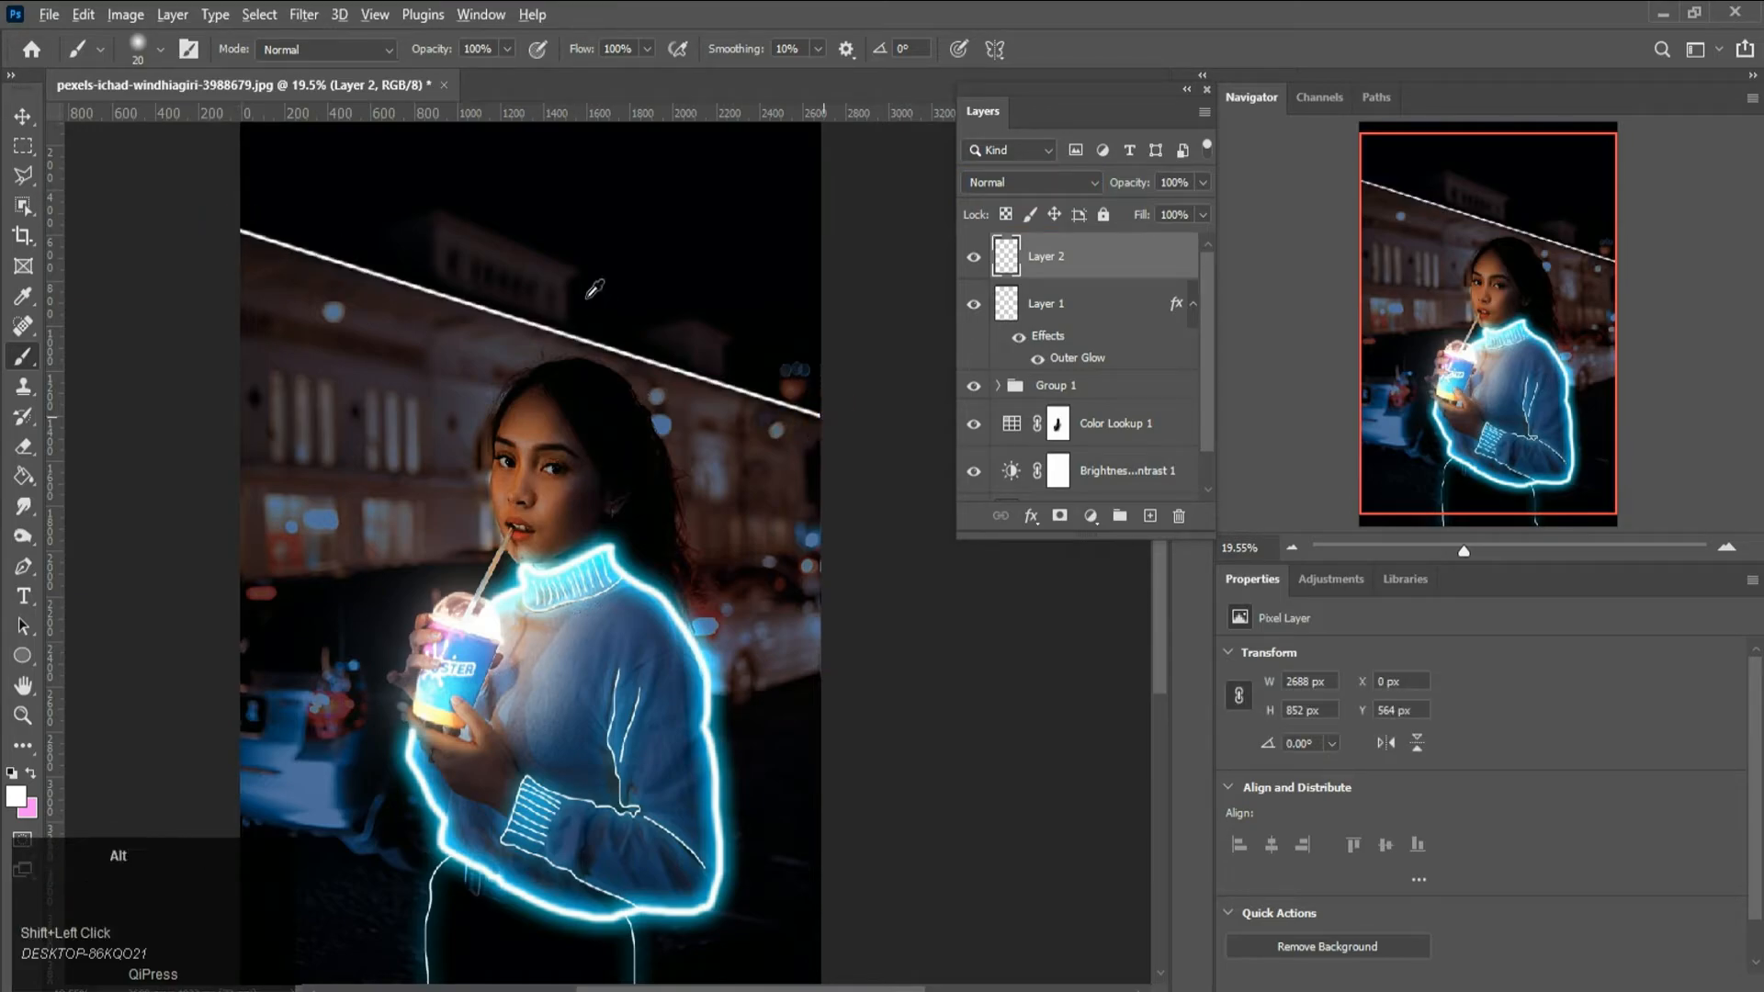
- Outline the larger rooftop structure with connected straight white lines that start and end on the roof line
{"action": "scroll", "coordinate": [645, 288], "scroll_direction": "up", "scroll_amount": 2}
{"action": "key", "text": "space"}
{"action": "mouse_move", "coordinate": [294, 270]}
{"action": "left_mouse_down"}
{"action": "mouse_move", "coordinate": [301, 207]}
{"action": "mouse_move", "coordinate": [365, 181]}
{"action": "mouse_move", "coordinate": [464, 198]}
{"action": "left_mouse_up"}
{"action": "key", "text": "ctrl+z"}
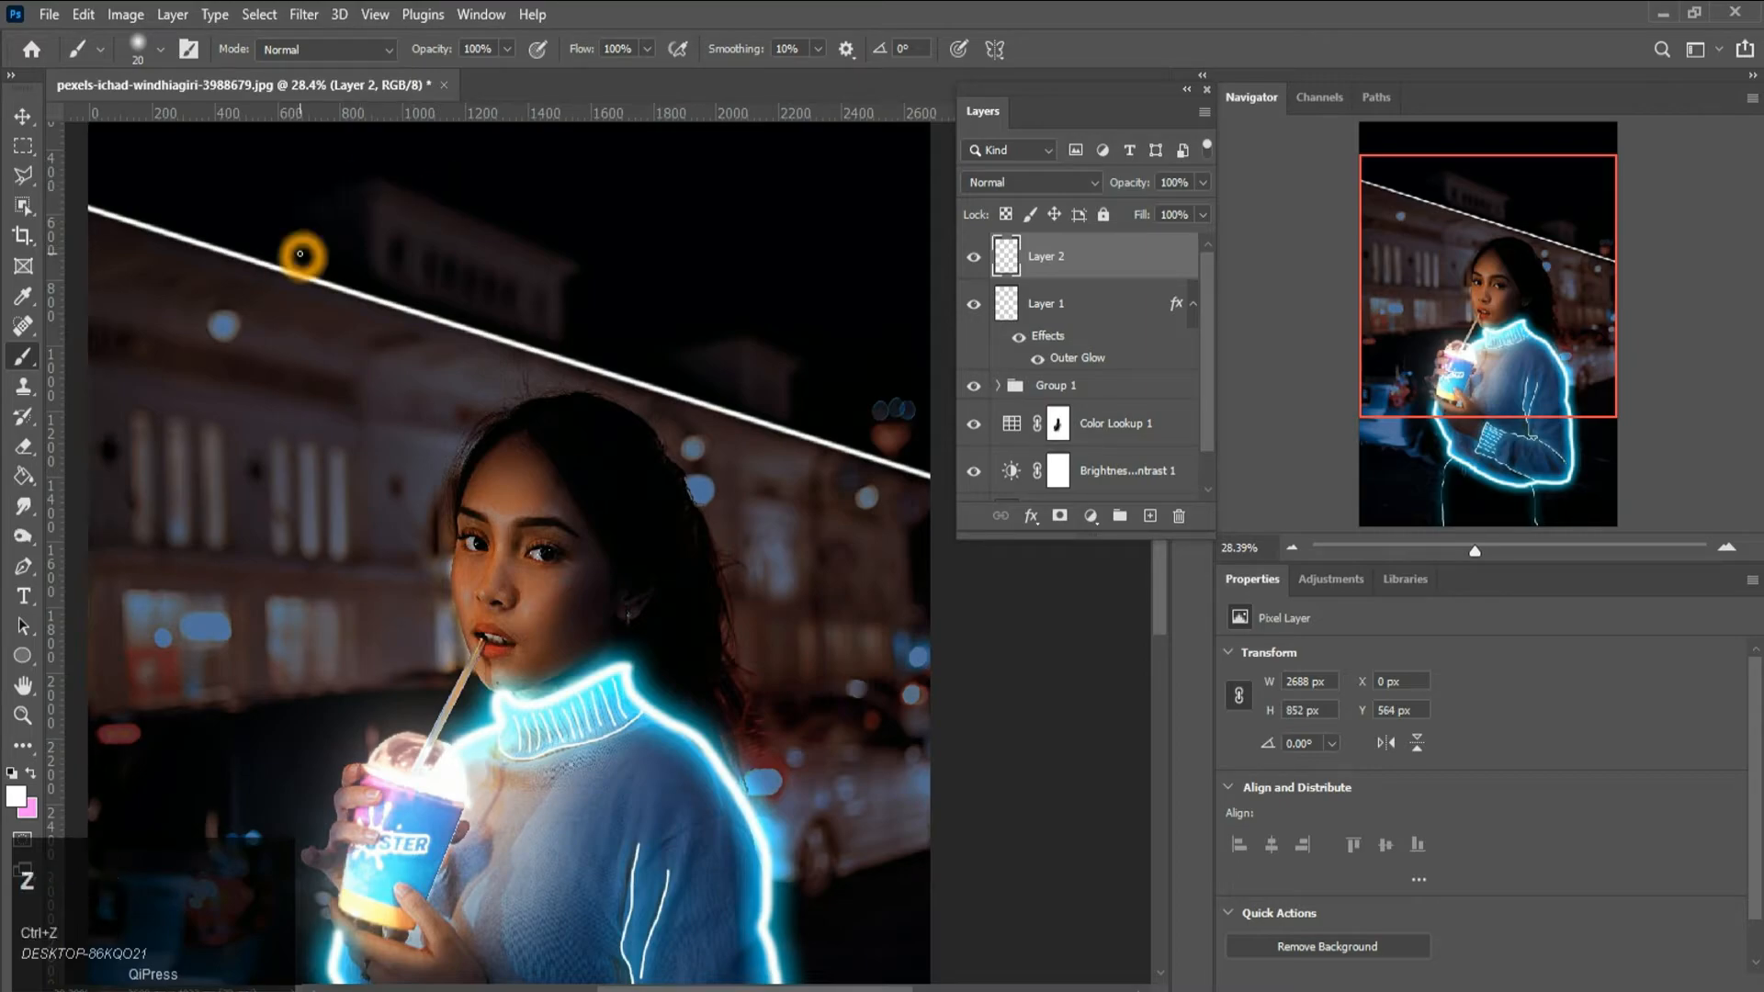
{"action": "left_click", "coordinate": [293, 208]}
{"action": "left_click", "coordinate": [290, 271], "text": "shift"}
{"action": "left_click", "coordinate": [295, 209]}
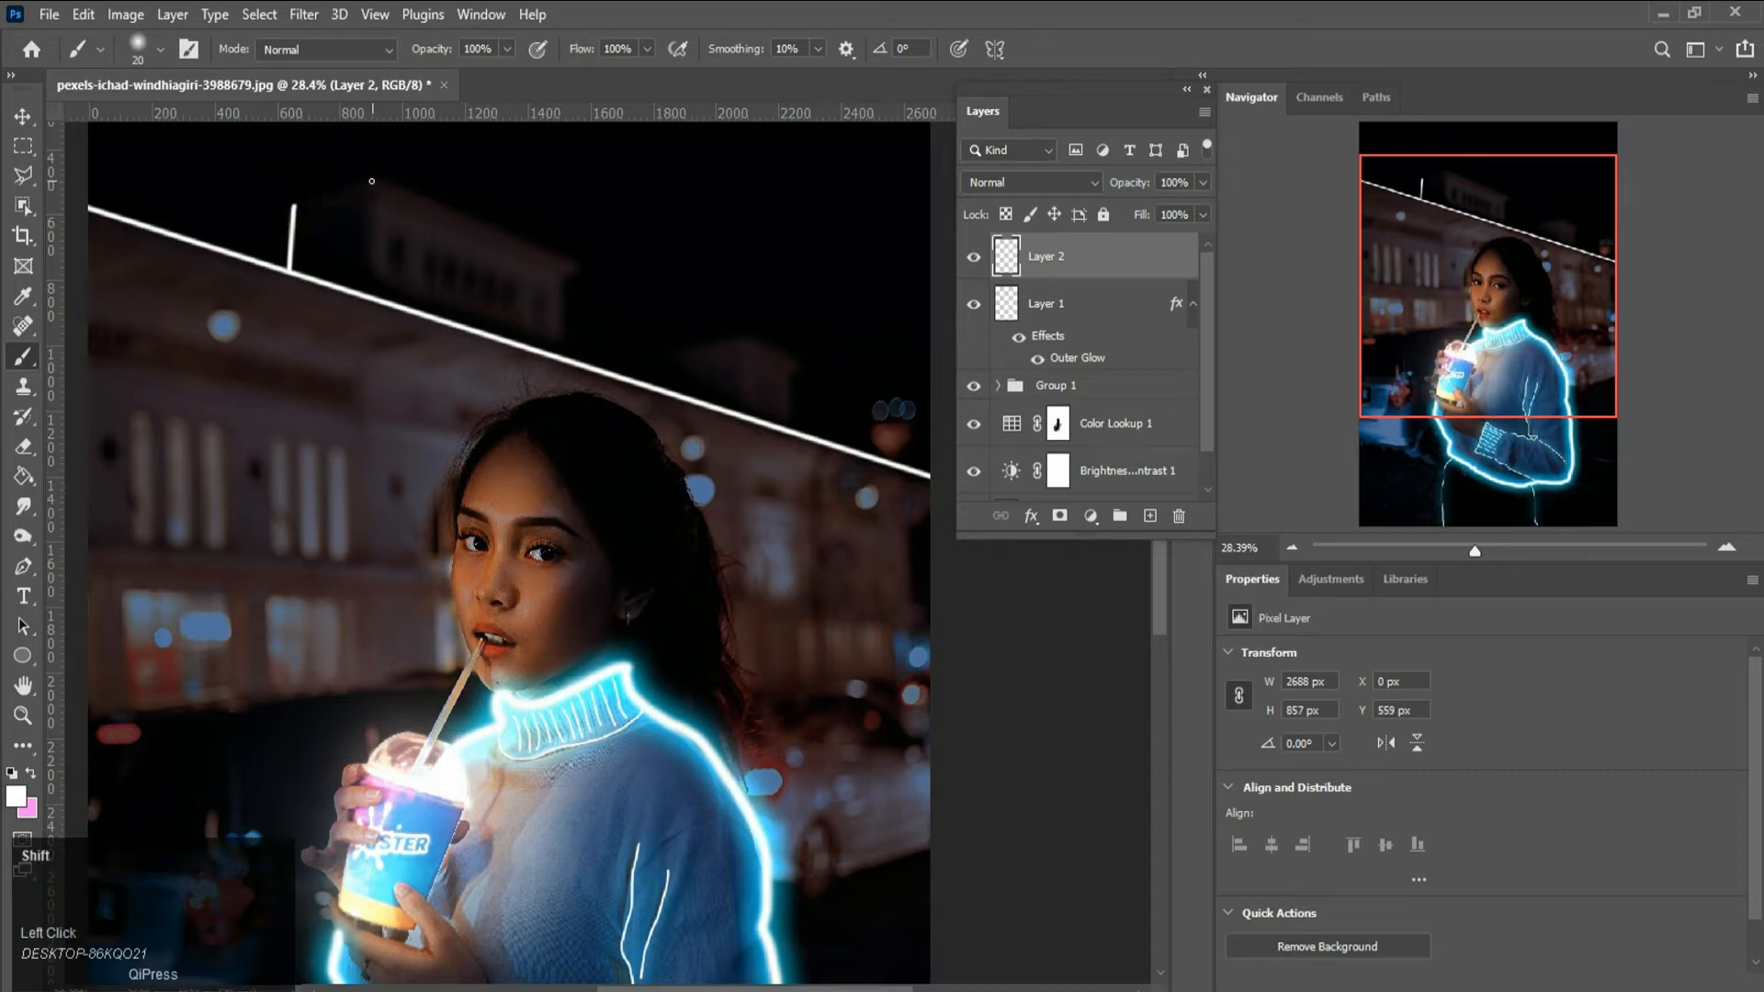
{"action": "left_click", "coordinate": [371, 181], "text": "shift"}
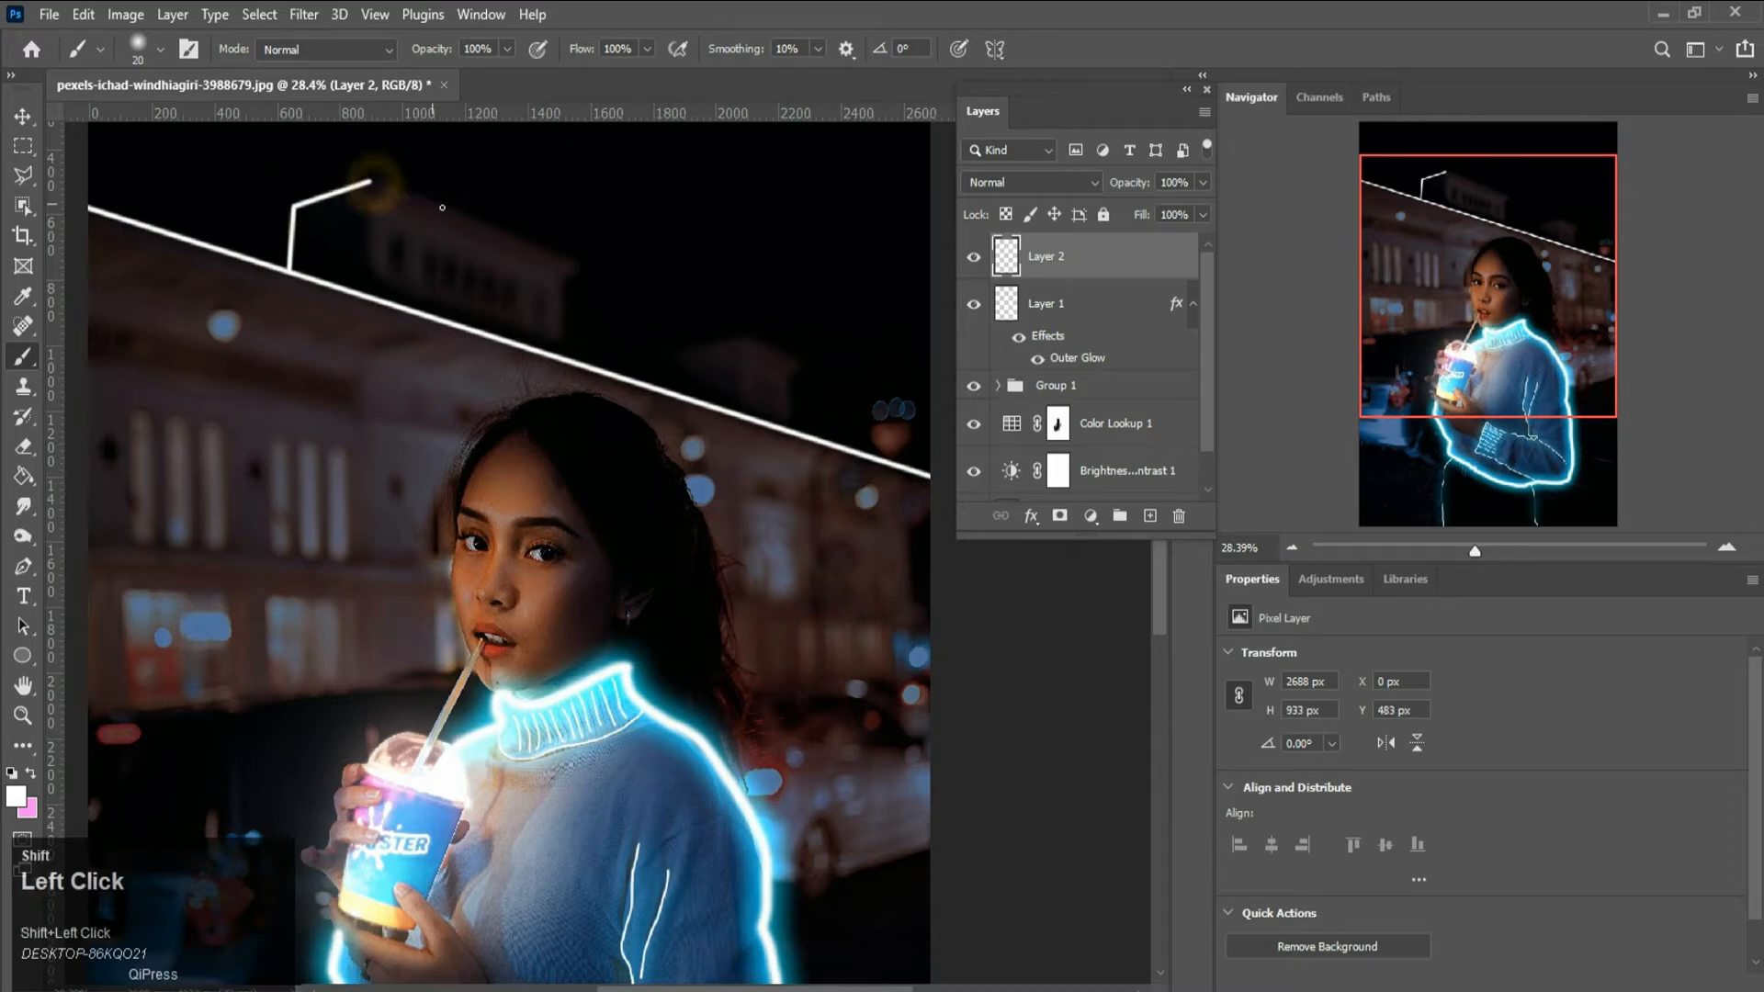
{"action": "left_click", "coordinate": [574, 261], "text": "shift"}
{"action": "left_click_drag", "start_coordinate": [574, 261], "coordinate": [566, 273]}
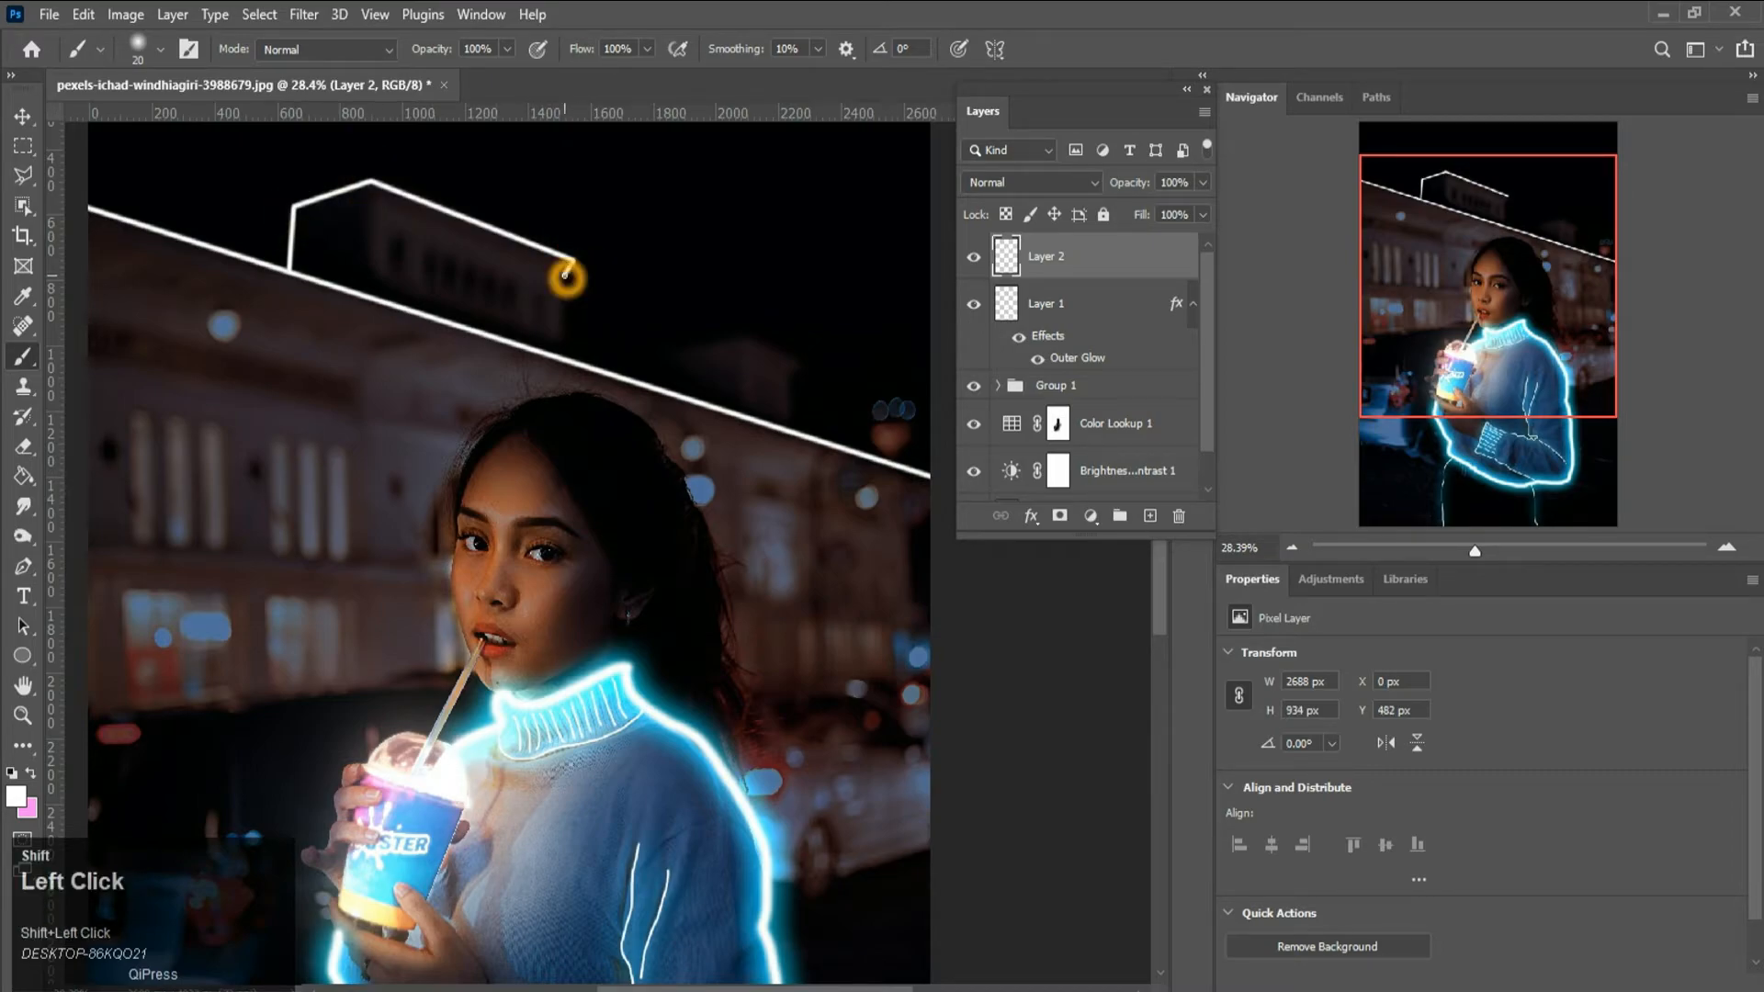
{"action": "left_click", "coordinate": [561, 356], "text": "shift"}
- Outline the smaller rooftop structure beside the woman's head with connected straight lines down to the roof line
{"action": "left_click", "coordinate": [678, 354]}
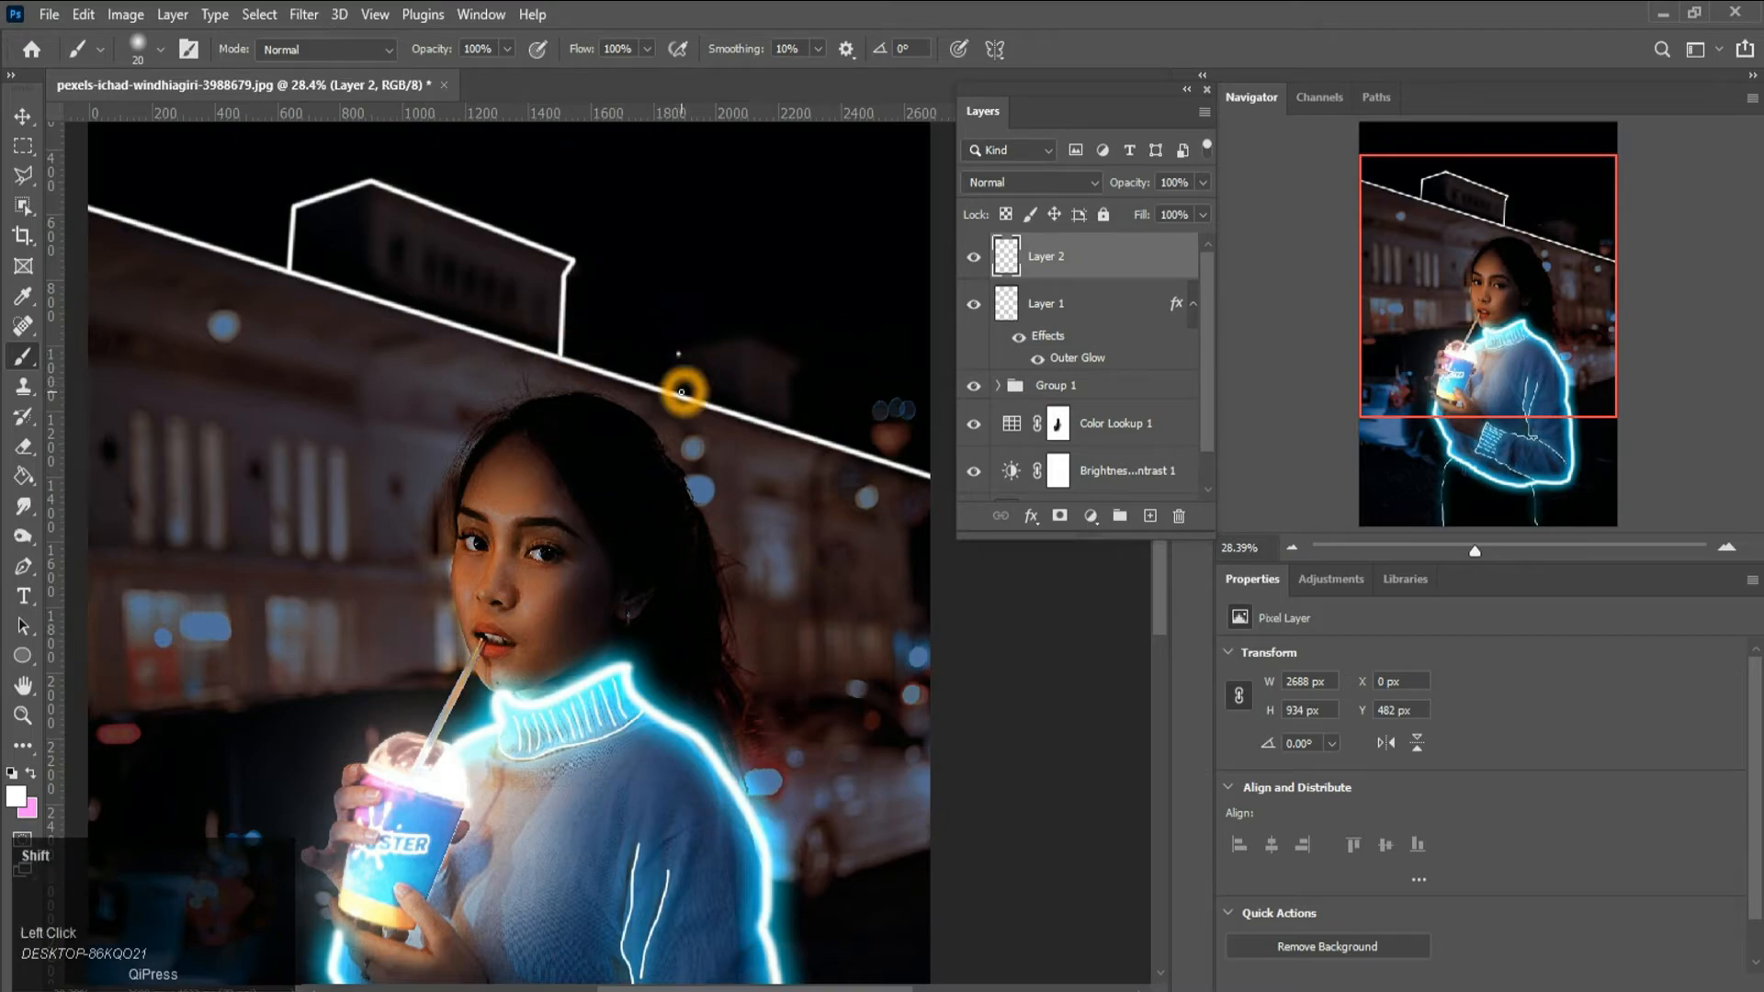
{"action": "left_click", "coordinate": [681, 393], "text": "shift"}
{"action": "left_click", "coordinate": [741, 342], "text": "shift"}
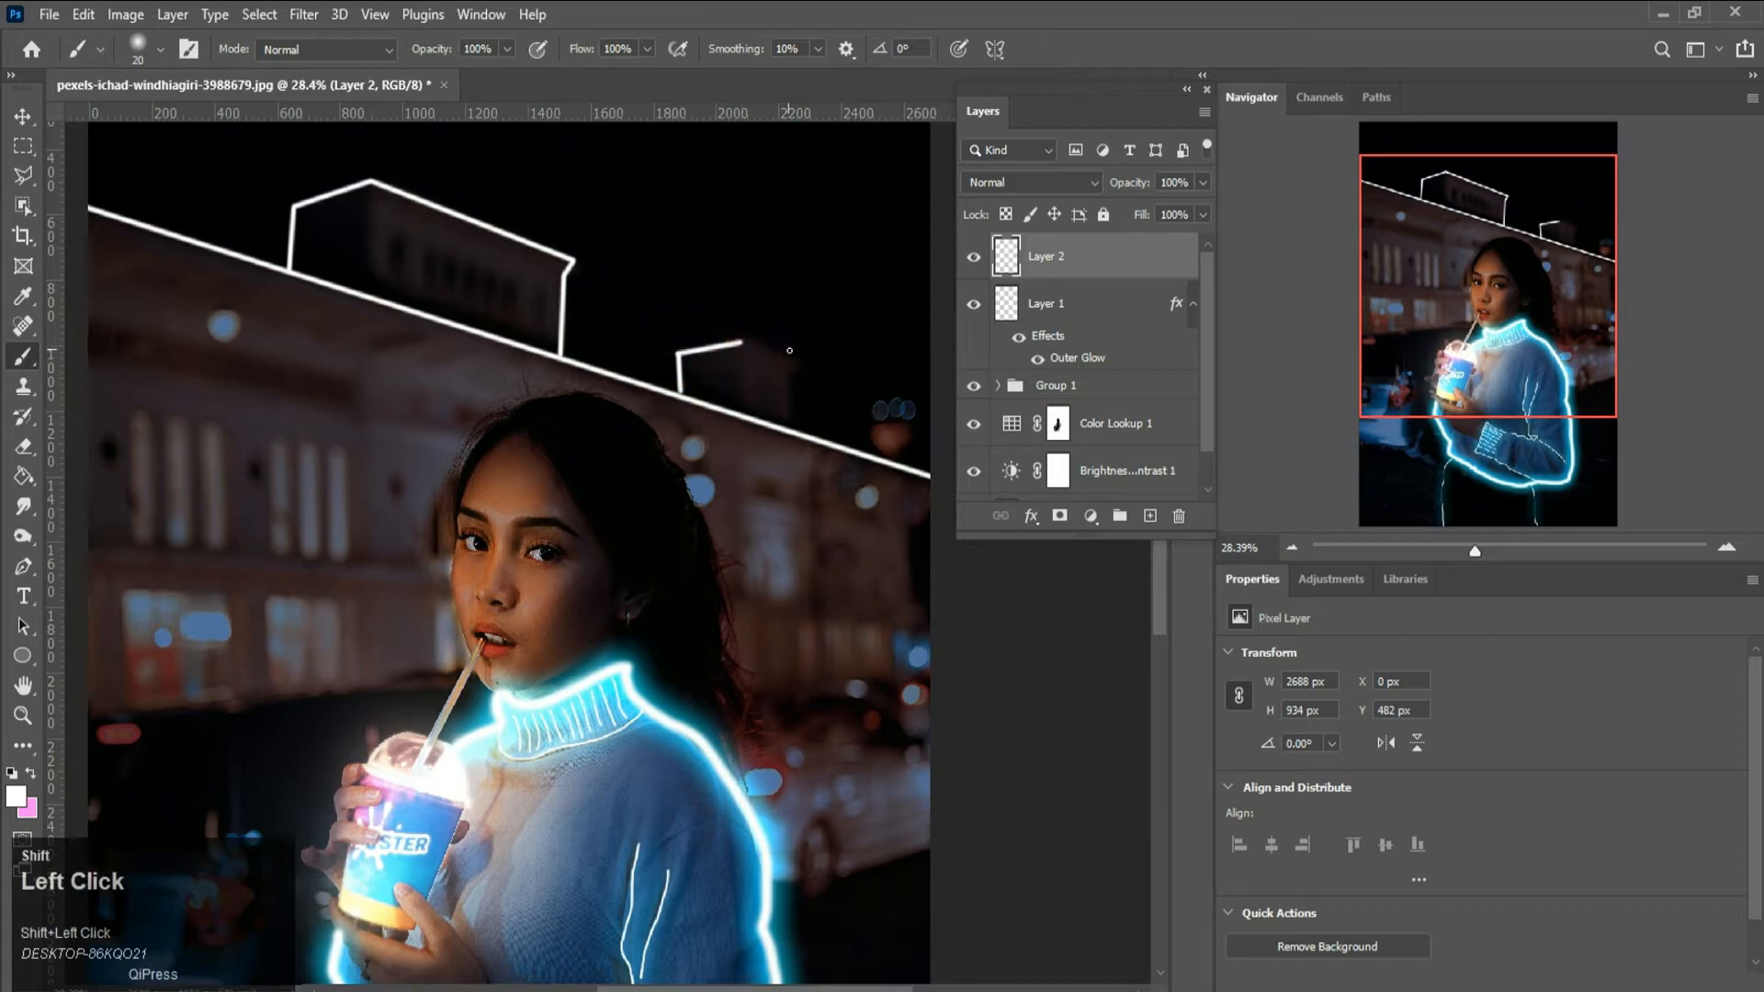
{"action": "left_click", "coordinate": [796, 361], "text": "shift"}
{"action": "left_click", "coordinate": [796, 371], "text": "shift"}
- Paint a second line along the building's ledge below the roof edge, on both sides of the woman's head
{"action": "scroll", "coordinate": [428, 373], "scroll_direction": "down", "scroll_amount": 2}
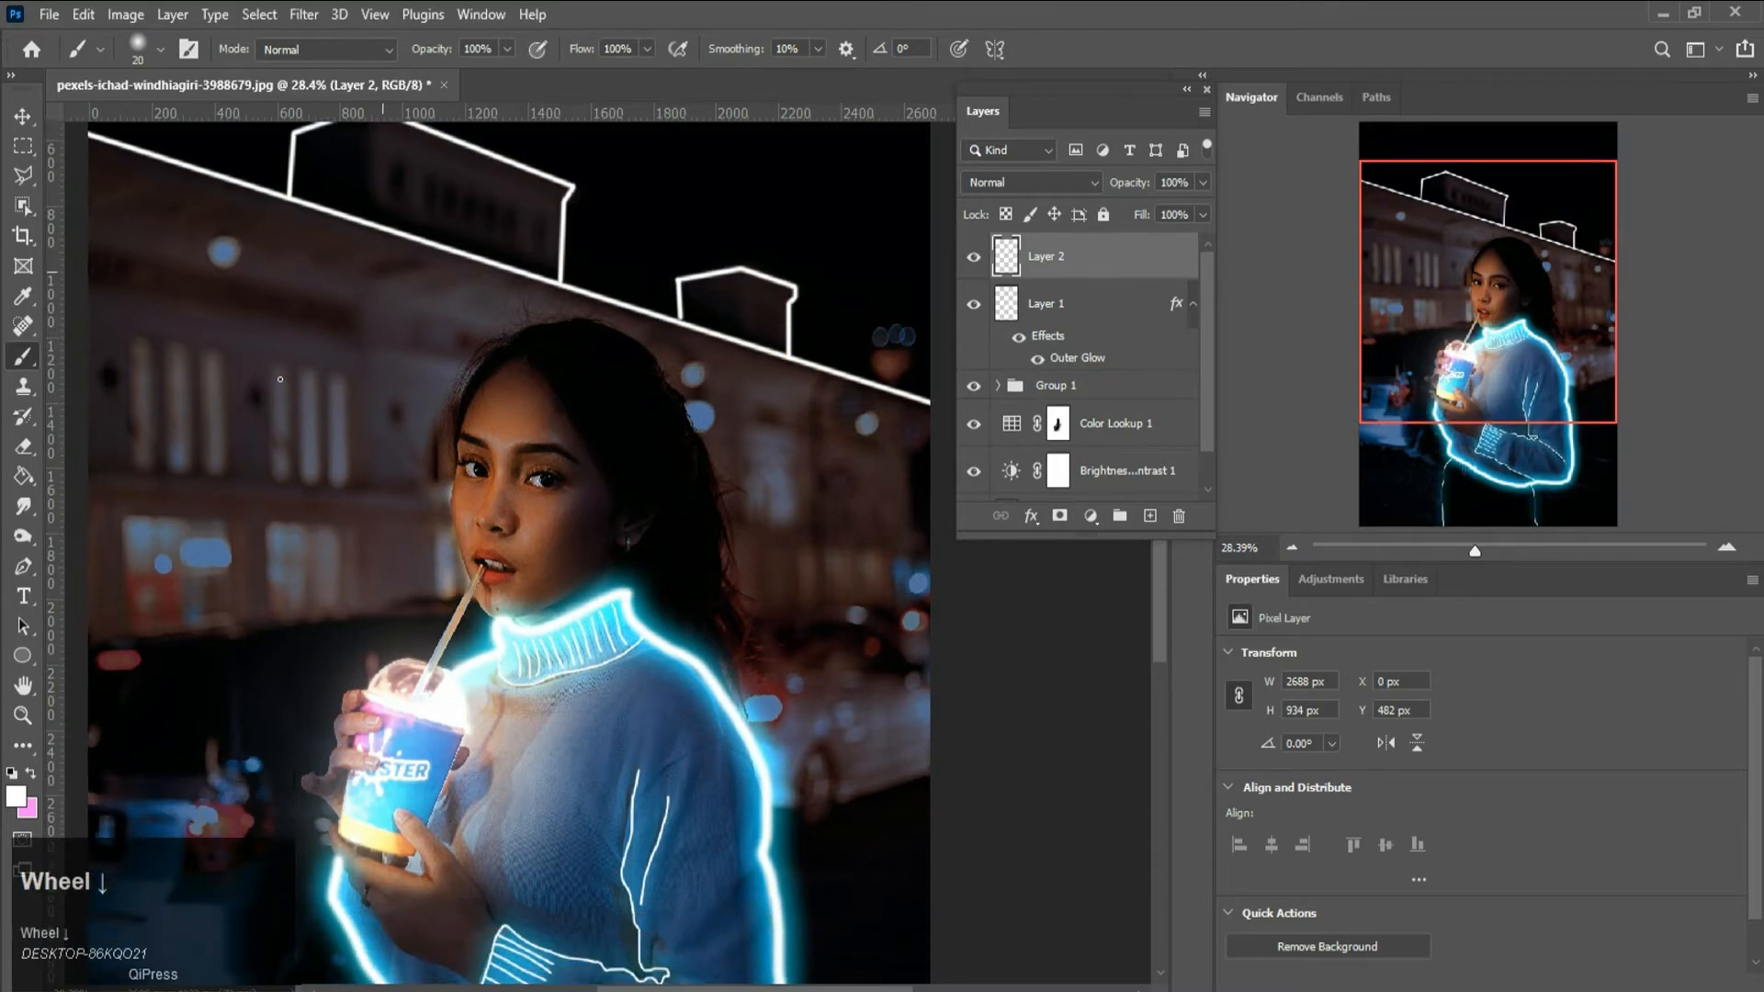
{"action": "scroll", "coordinate": [449, 301], "scroll_direction": "up", "scroll_amount": 3}
{"action": "scroll", "coordinate": [449, 299], "scroll_direction": "up", "scroll_amount": 2}
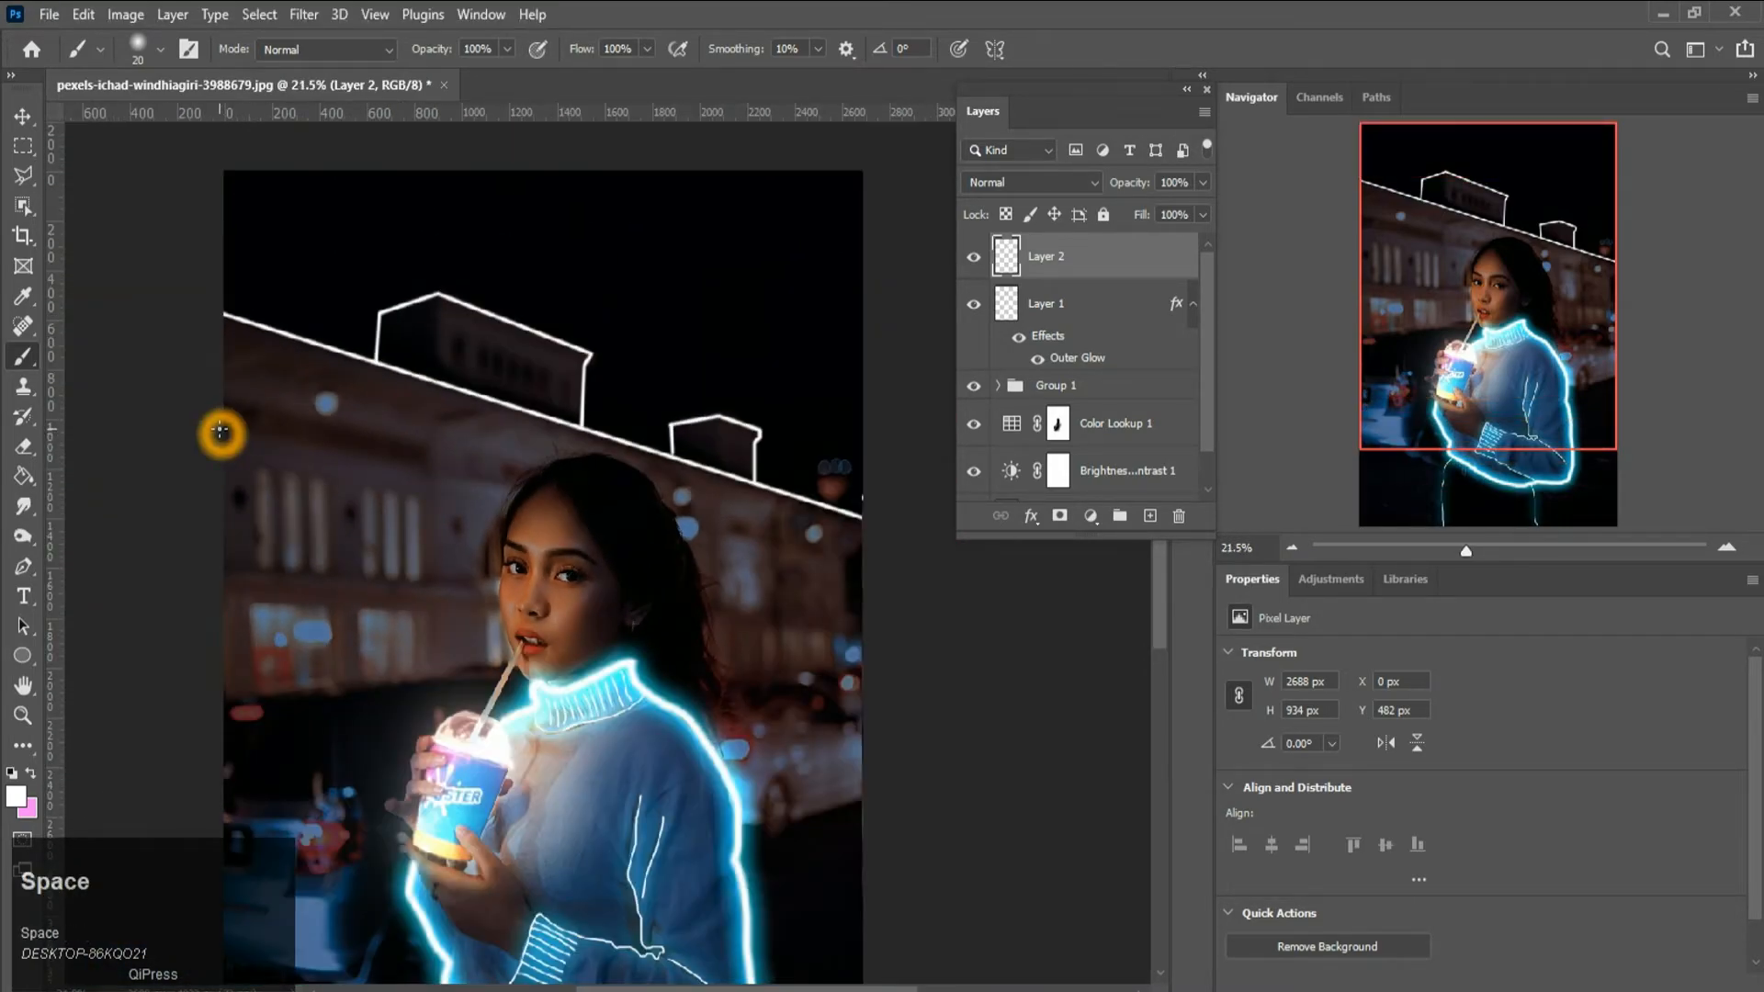
{"action": "left_click", "coordinate": [221, 432]}
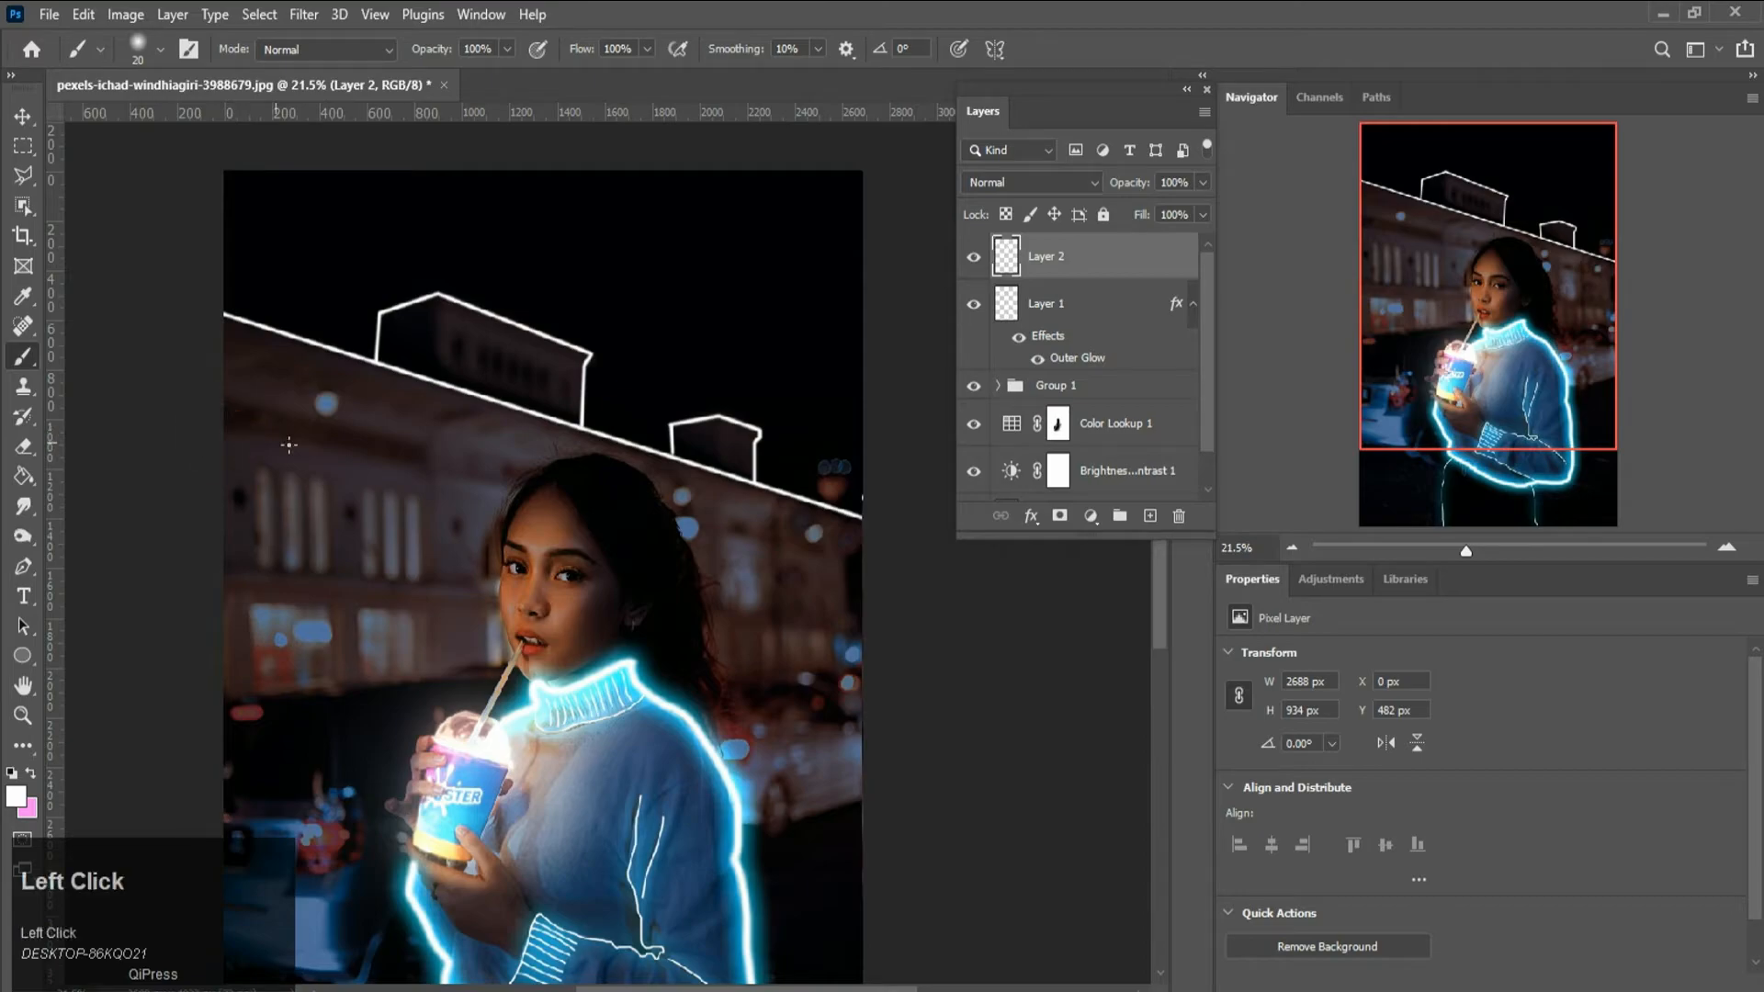
{"action": "left_click", "coordinate": [426, 469], "text": "shift"}
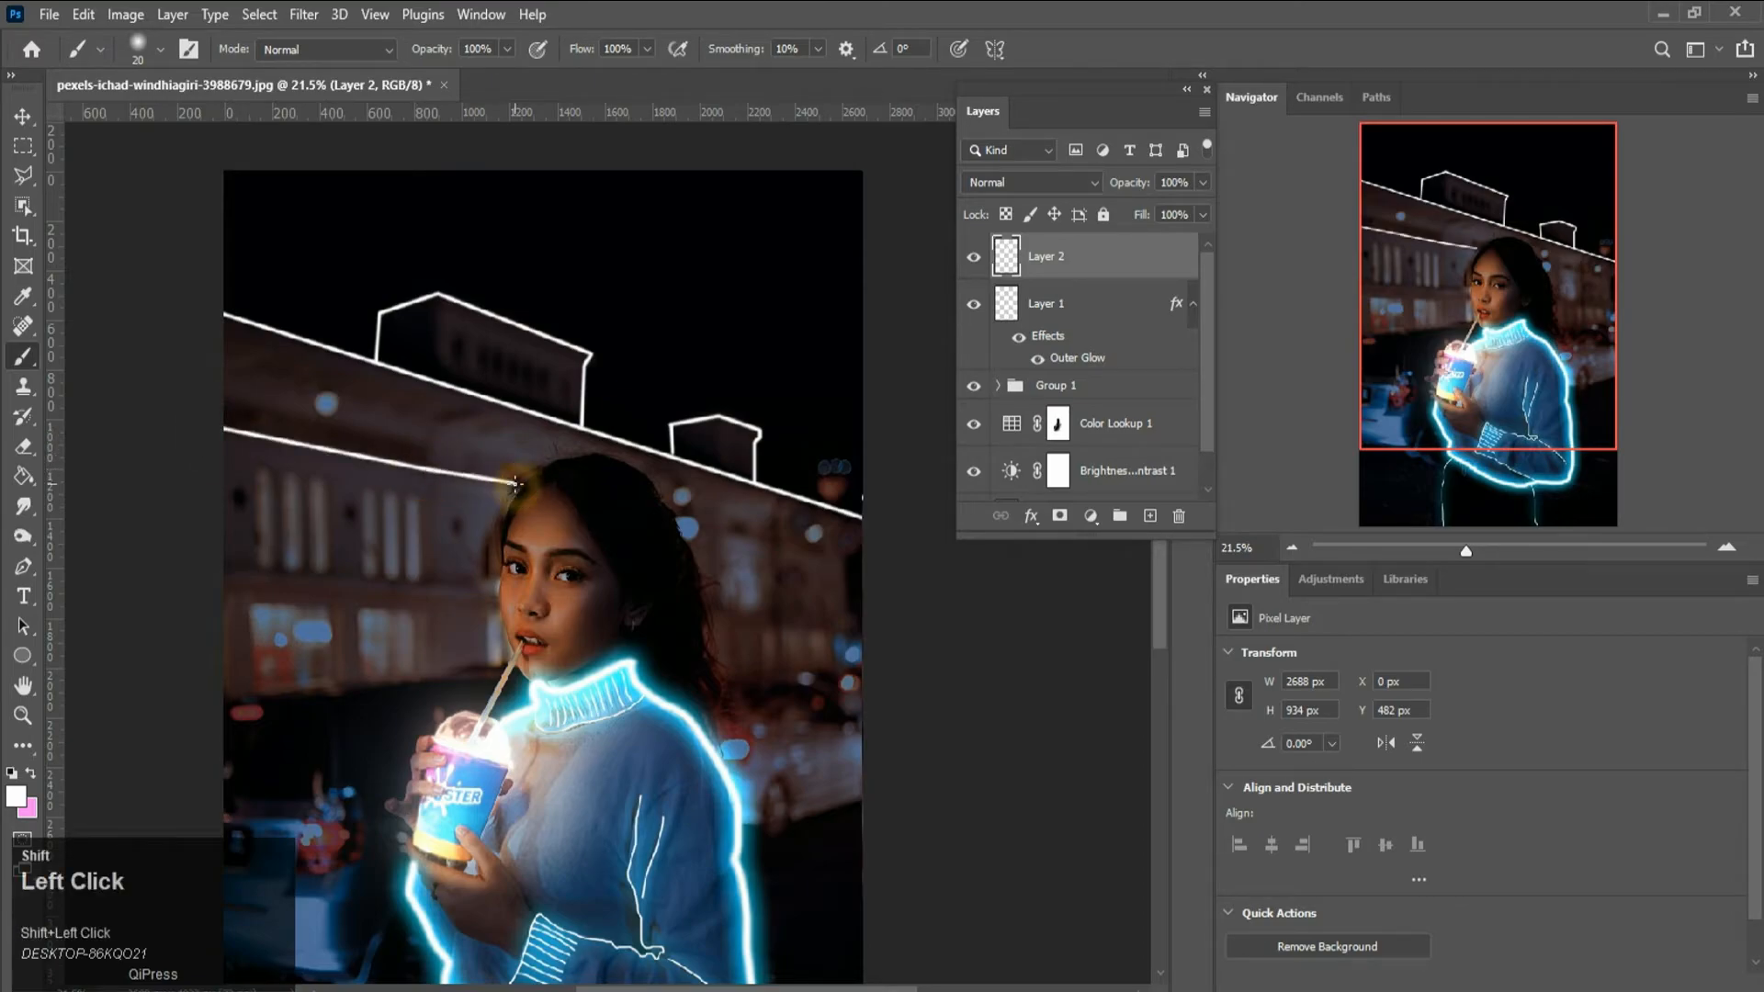
{"action": "key", "text": "ctrl+z"}
{"action": "left_click", "coordinate": [674, 512]}
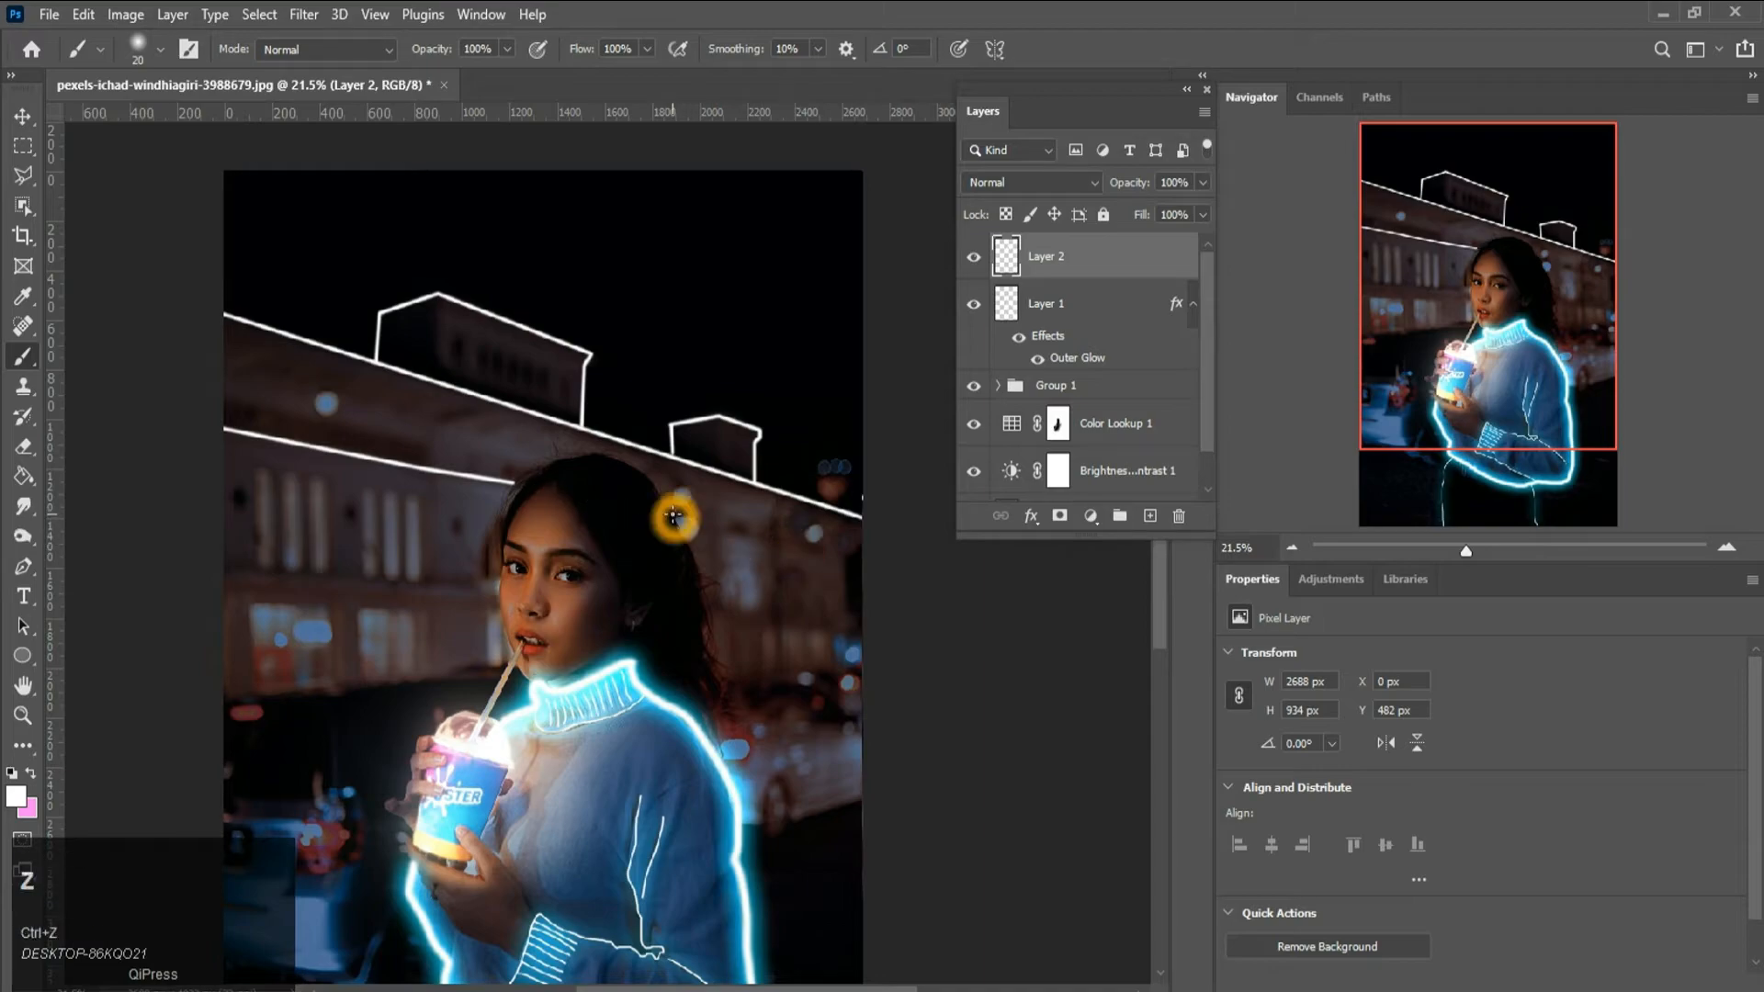
{"action": "left_click", "coordinate": [844, 561], "text": "shift"}
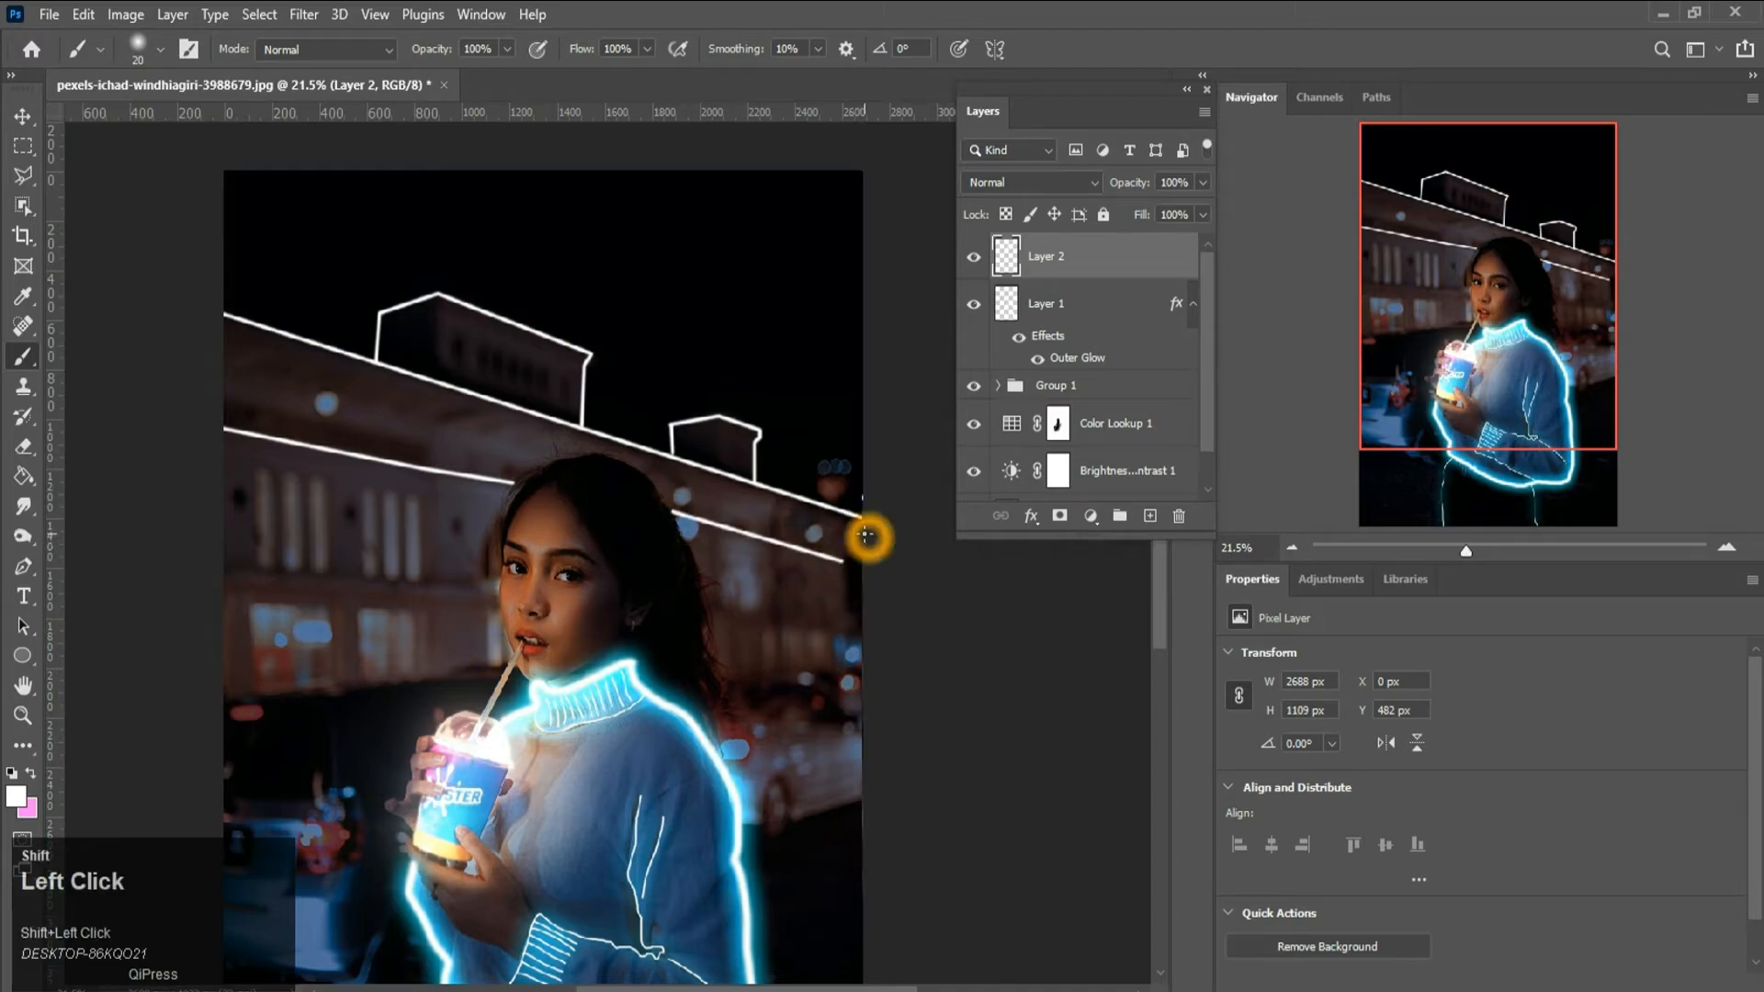
- Continue the building outline with straight segments from the end of the lower ledge line down the photo's right edge
{"action": "scroll", "coordinate": [834, 389], "scroll_direction": "up", "scroll_amount": 3}
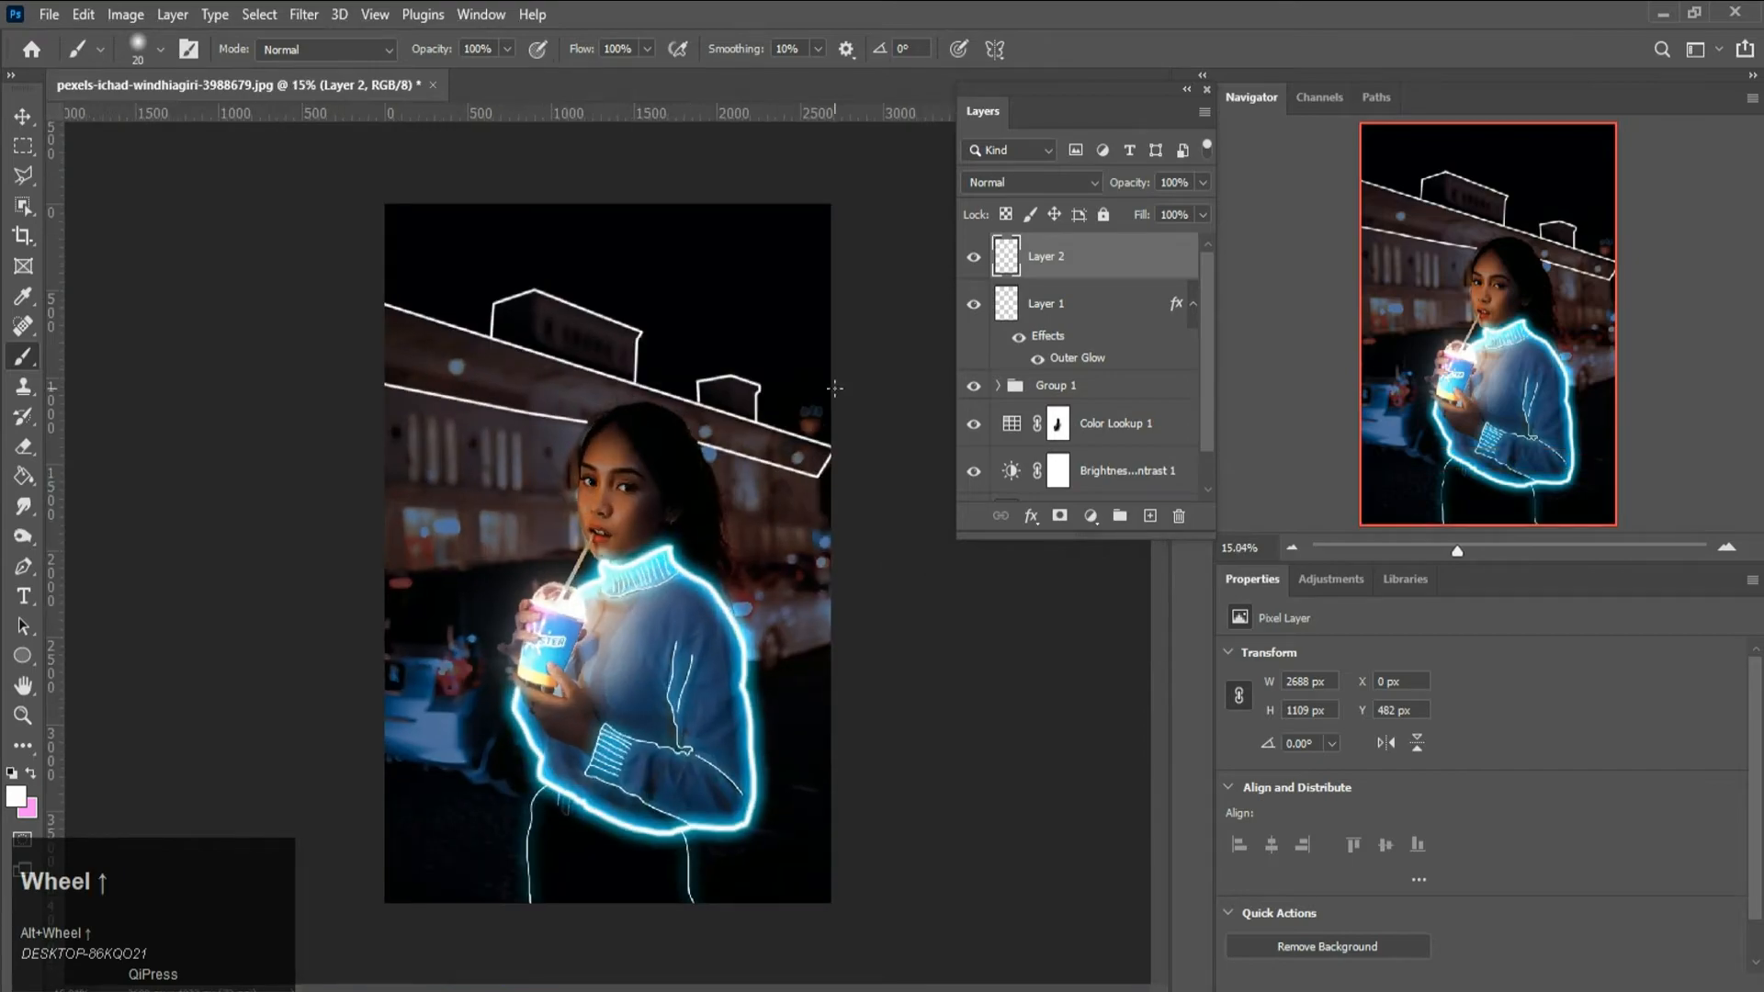
{"action": "left_click", "coordinate": [815, 477]}
{"action": "left_click", "coordinate": [829, 519], "text": "shift"}
{"action": "left_click", "coordinate": [829, 529], "text": "shift"}
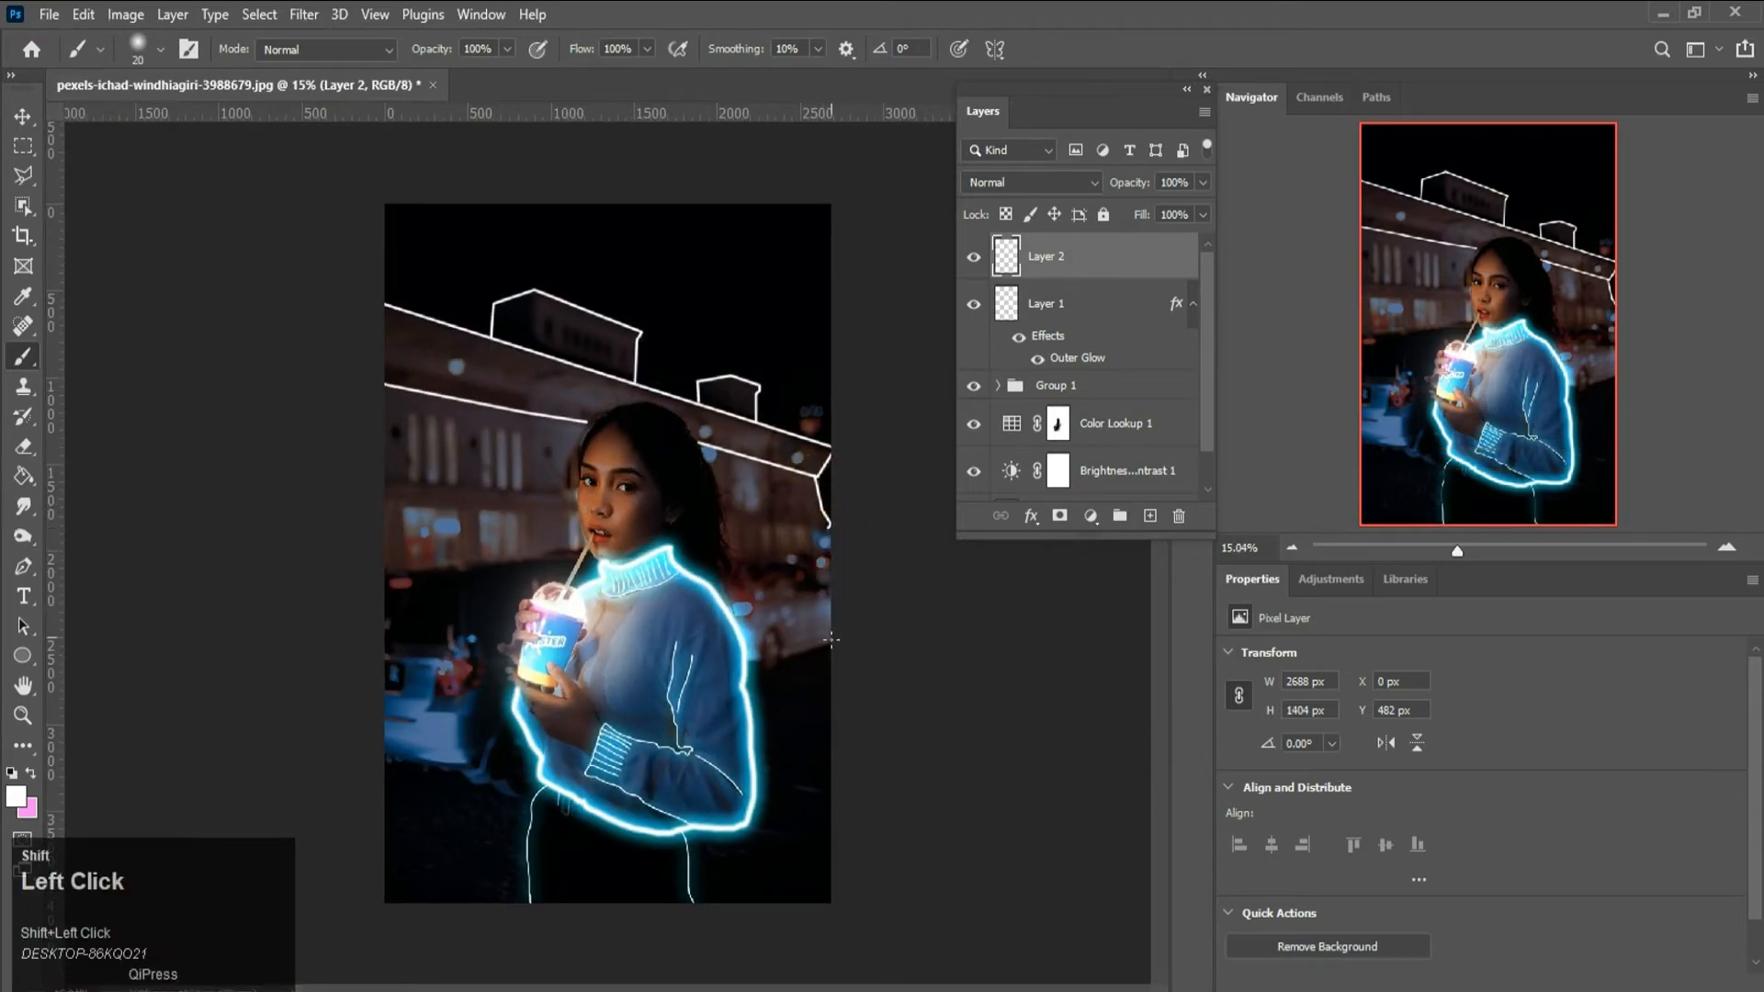
- Paint three straight vertical lines along the first group of columns on the facade's left part, below the ledge
{"action": "left_click", "coordinate": [409, 415]}
{"action": "left_click", "coordinate": [410, 479], "text": "shift"}
{"action": "left_click", "coordinate": [433, 421]}
{"action": "left_click", "coordinate": [432, 484], "text": "shift"}
{"action": "left_click", "coordinate": [450, 423]}
{"action": "left_click", "coordinate": [450, 482], "text": "shift"}
- Paint three more straight vertical lines along the second group of columns, between the first group and the woman's head
{"action": "left_click", "coordinate": [494, 433]}
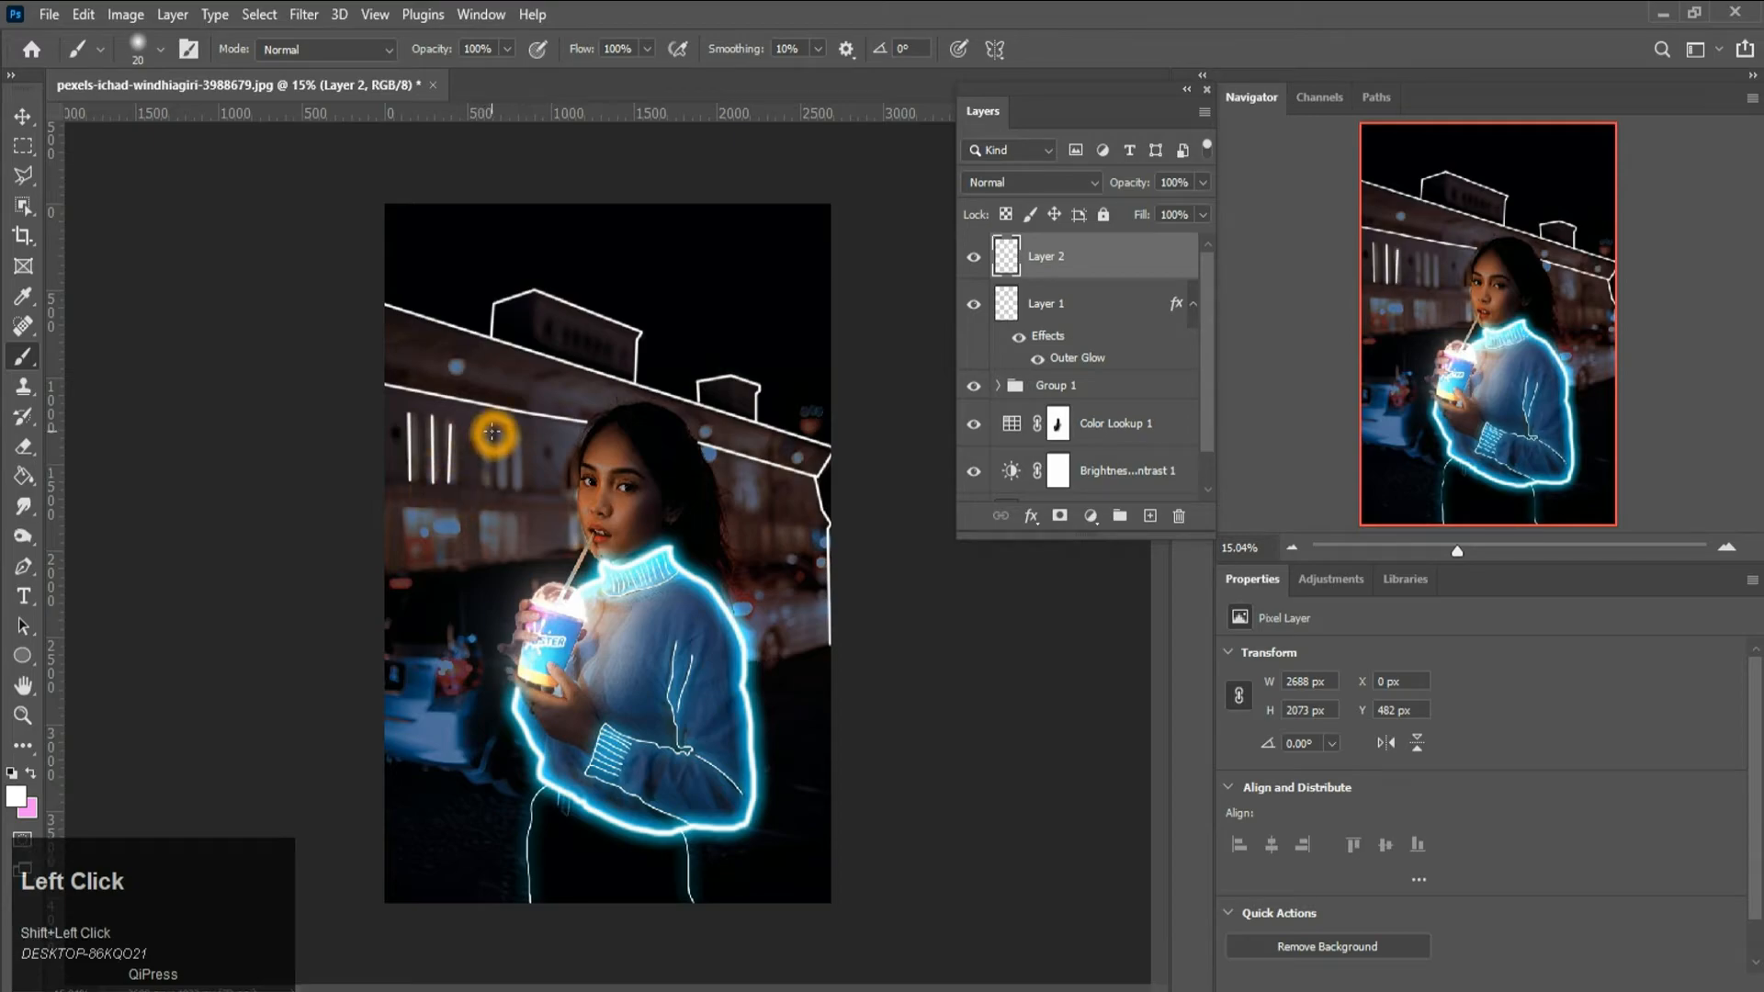
{"action": "left_click", "coordinate": [490, 487], "text": "shift"}
{"action": "left_click", "coordinate": [489, 426], "text": "shift"}
{"action": "left_click_drag", "start_coordinate": [499, 424], "coordinate": [501, 481]}
{"action": "key", "text": "ctrl+z"}
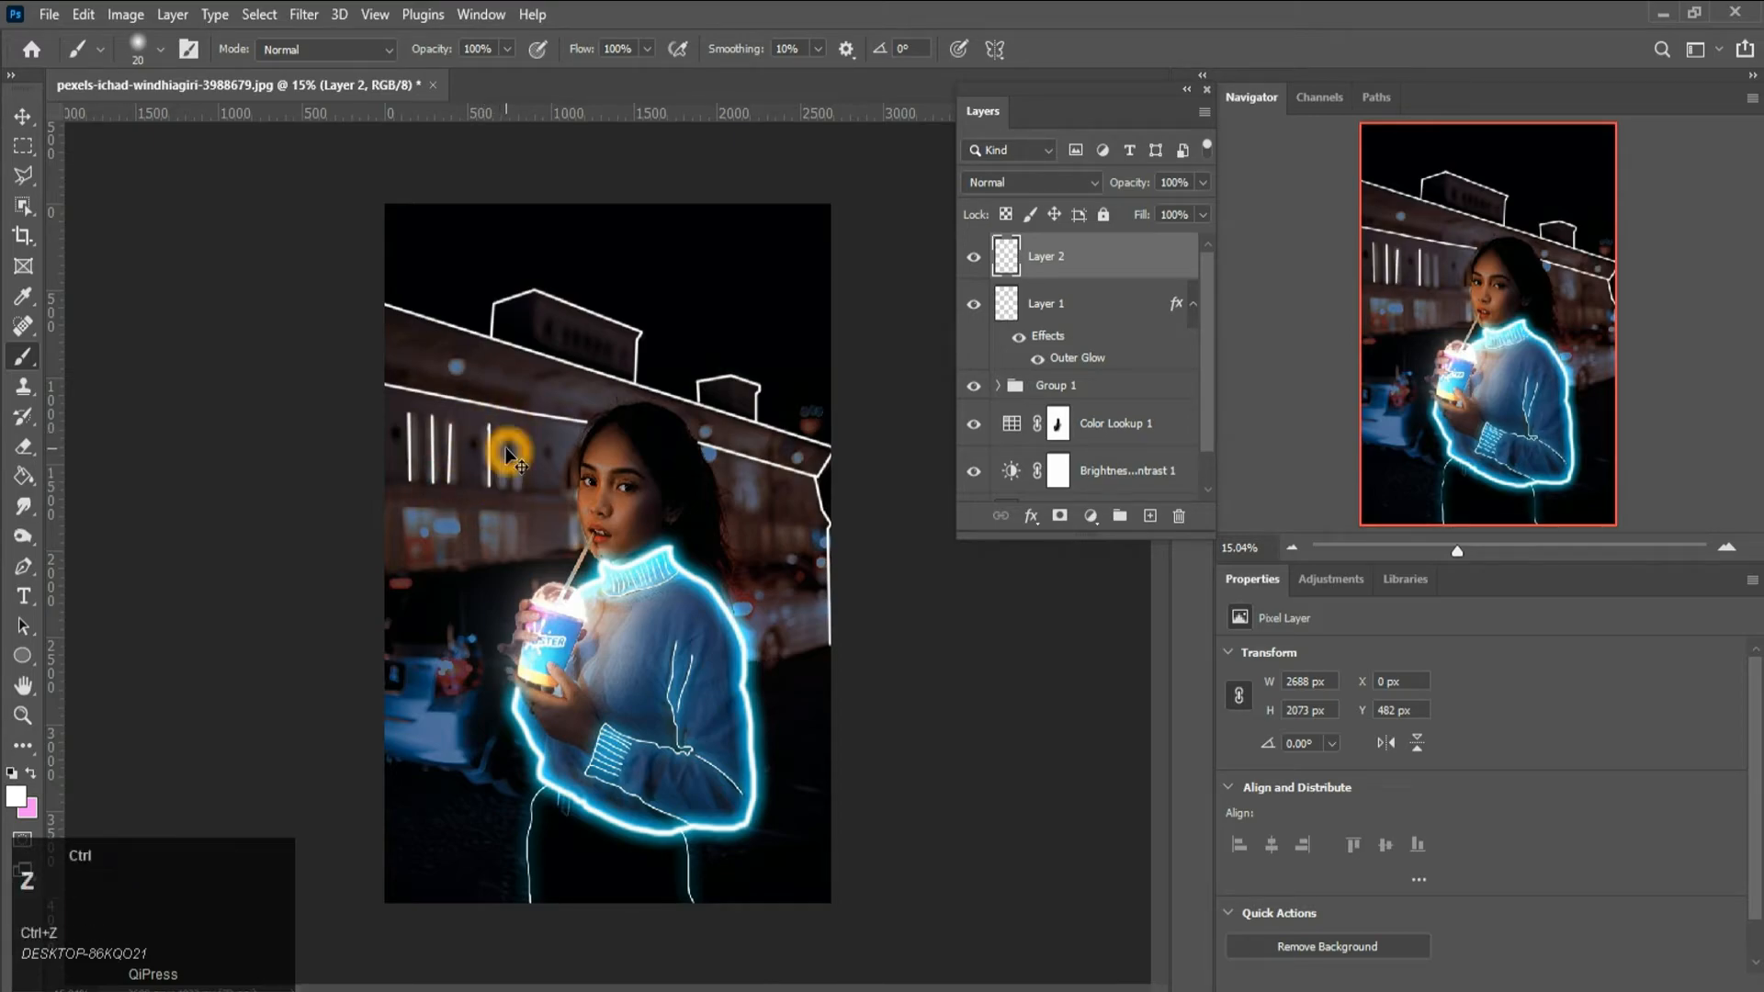
{"action": "scroll", "coordinate": [499, 468], "scroll_direction": "up", "scroll_amount": 4}
{"action": "left_click", "coordinate": [489, 398], "text": "shift"}
{"action": "left_click", "coordinate": [489, 476], "text": "shift"}
{"action": "left_click", "coordinate": [510, 405]}
{"action": "left_click", "coordinate": [510, 494], "text": "shift"}
- Paint a straight line along the ledge beneath the columns, on both sides of the woman's head, reaching the photo's right edge
{"action": "left_click", "coordinate": [323, 485]}
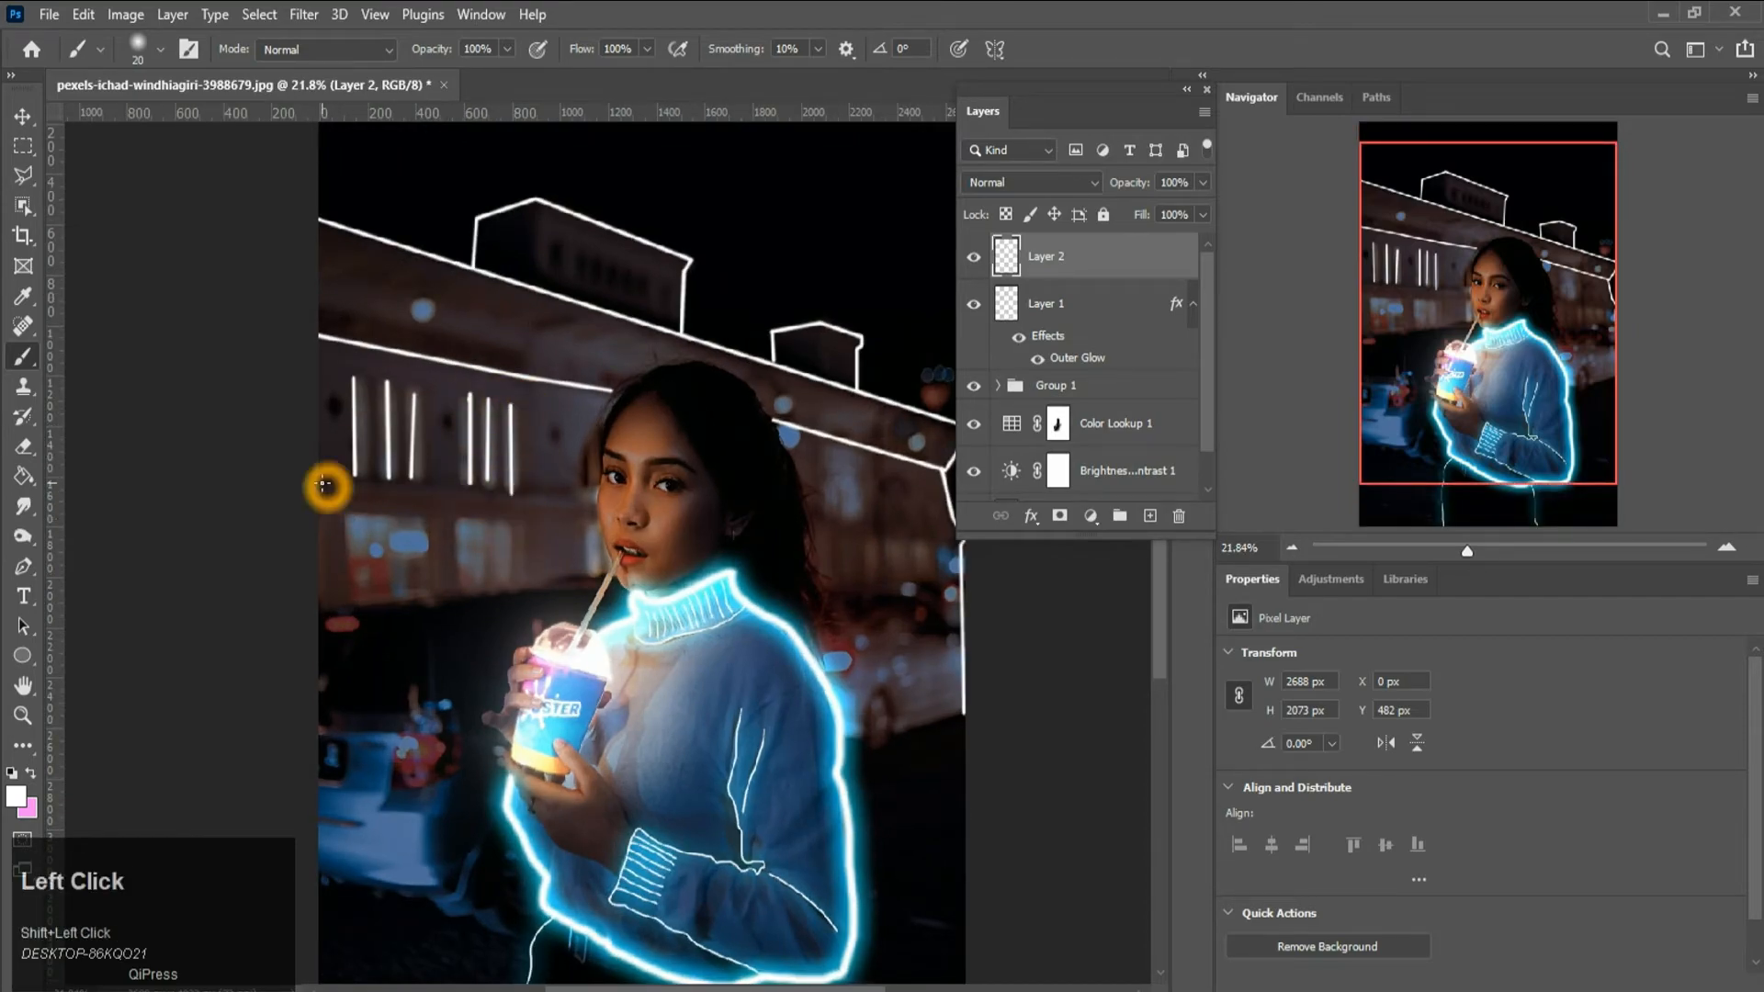
{"action": "left_click", "coordinate": [599, 496], "text": "shift"}
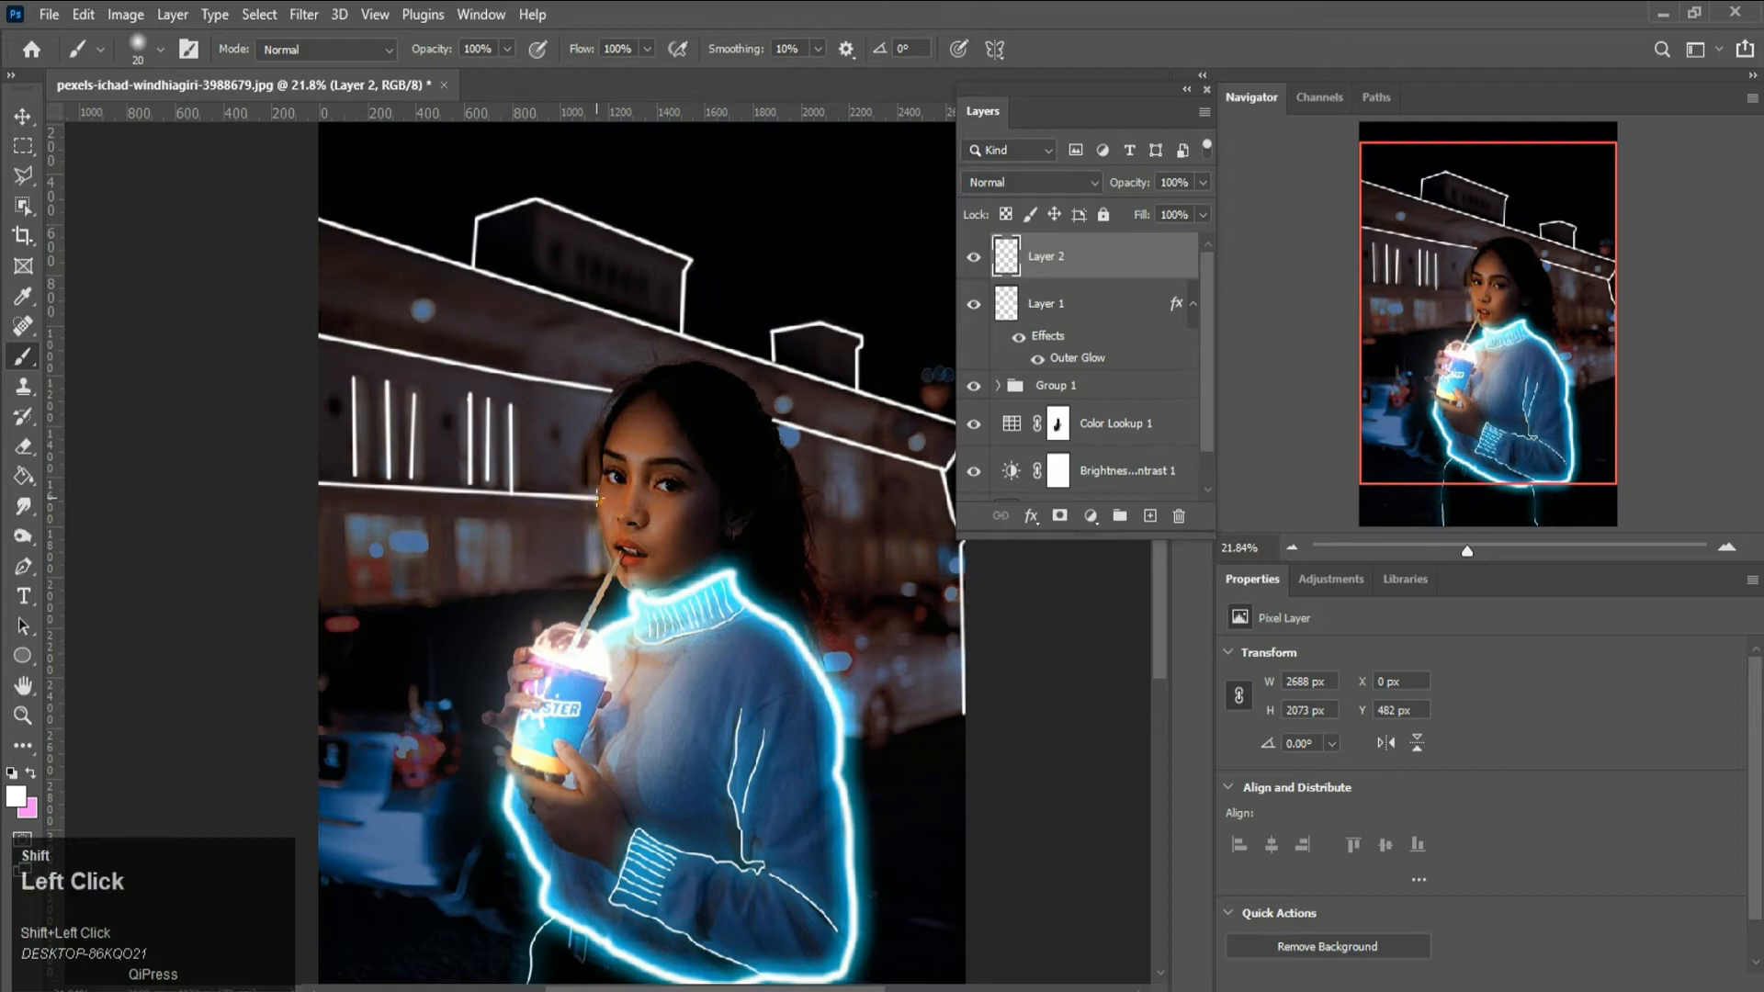
{"action": "left_click", "coordinate": [812, 517]}
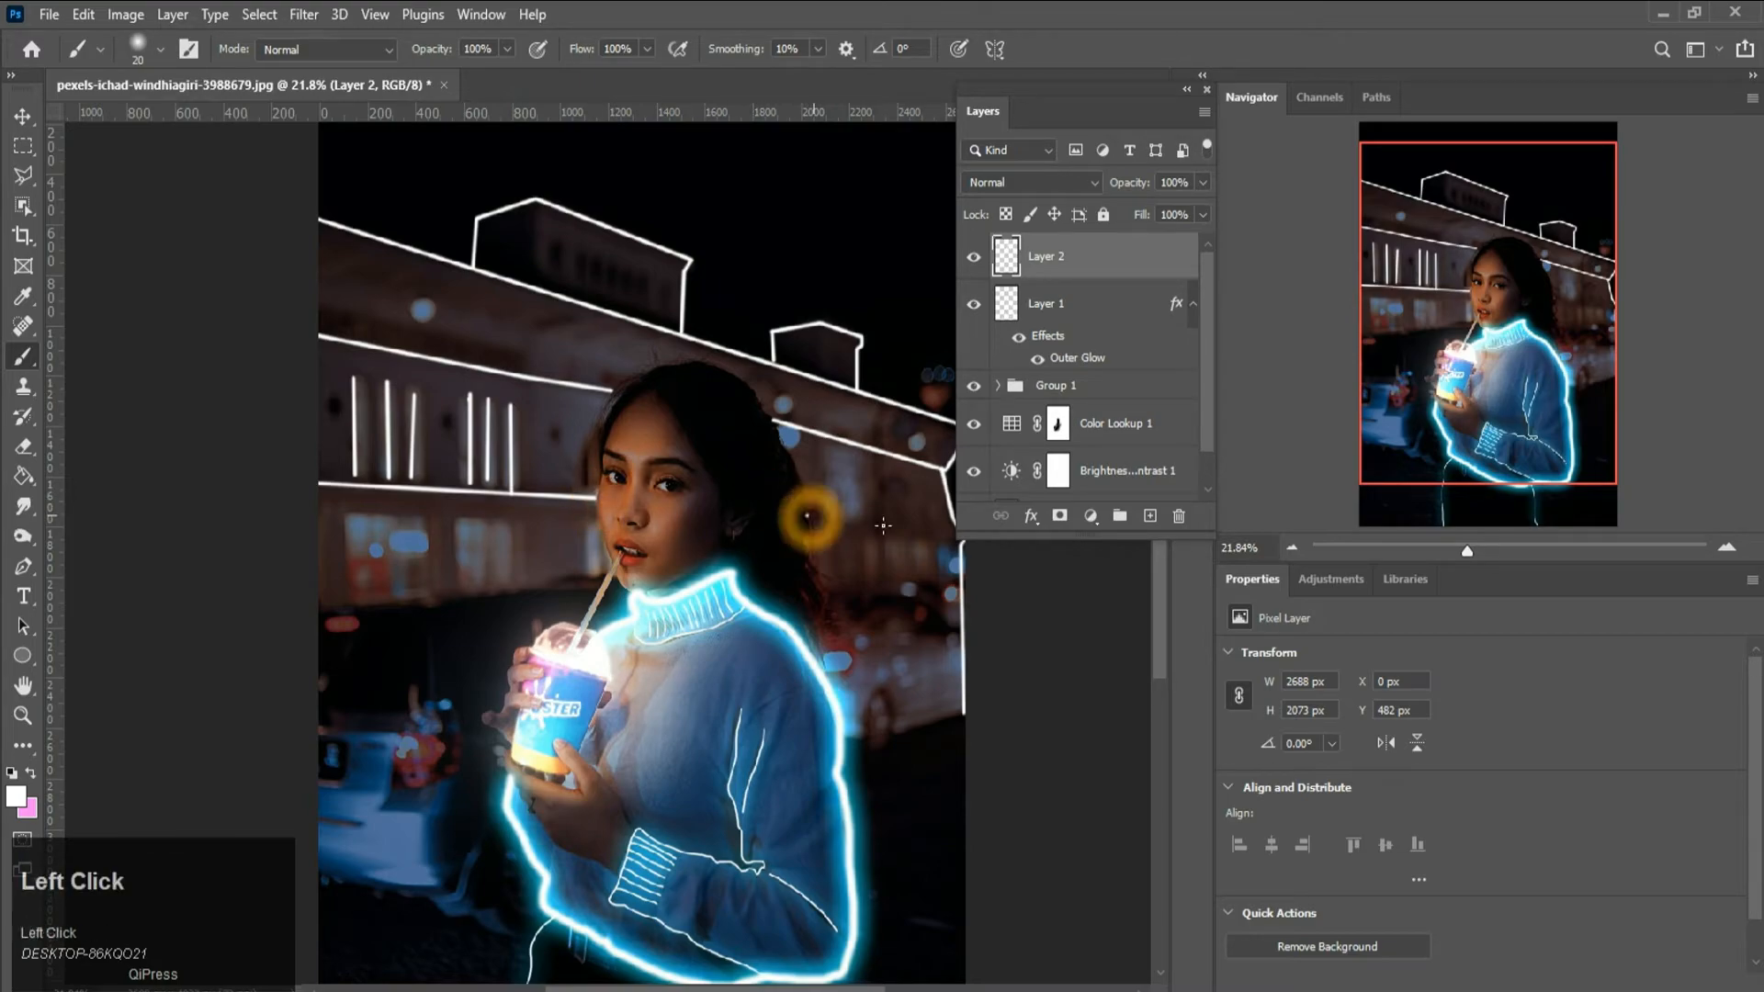
{"action": "scroll", "coordinate": [861, 515], "scroll_direction": "down", "scroll_amount": 3}
{"action": "left_click", "coordinate": [831, 521], "text": "shift"}
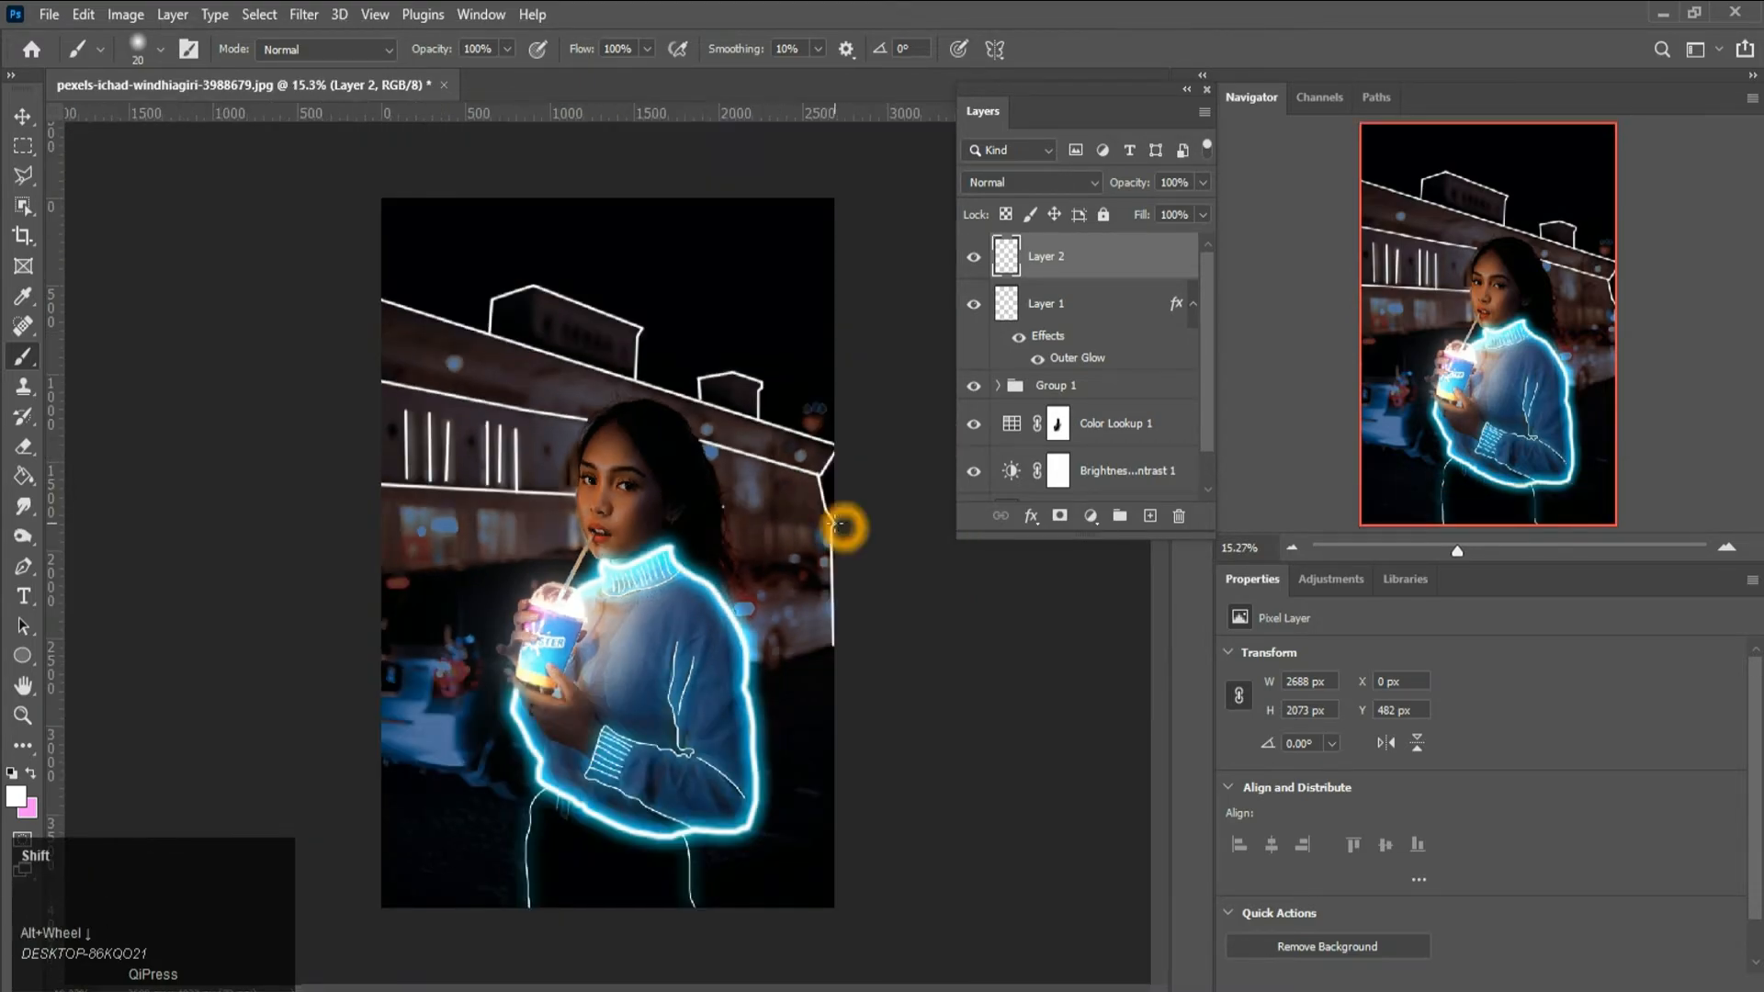
{"action": "scroll", "coordinate": [607, 566], "scroll_direction": "up", "scroll_amount": 2}
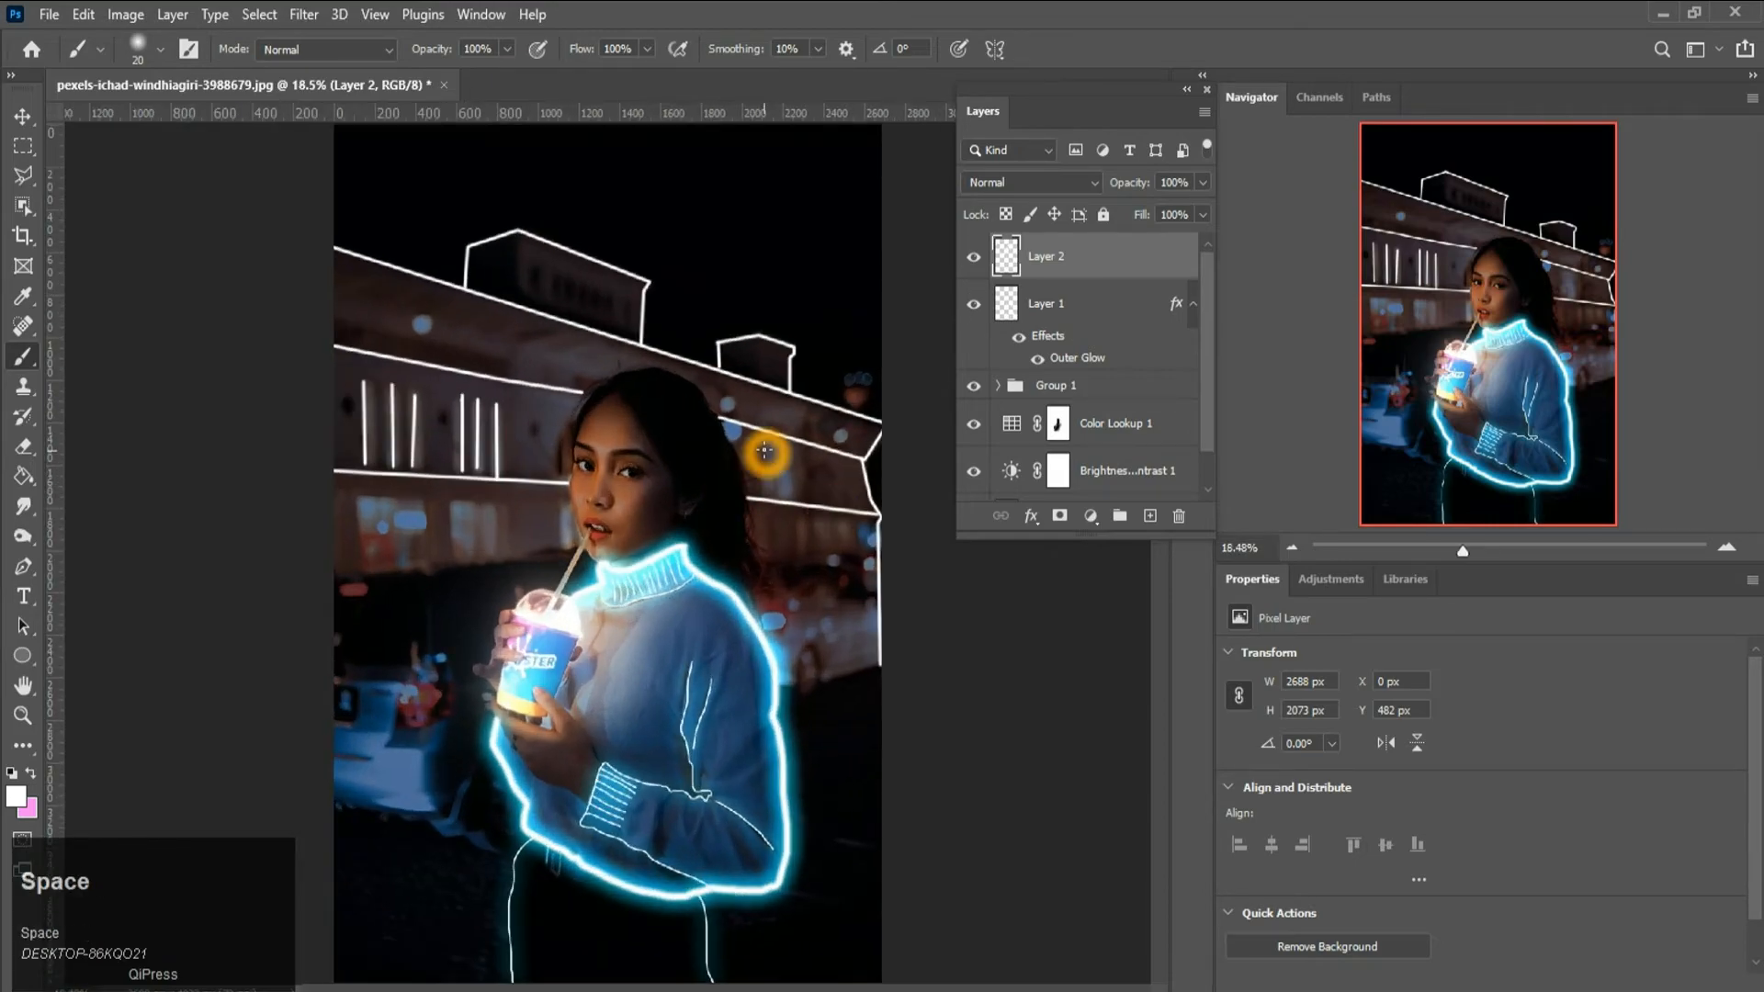
- Outline the upper window beside the woman's hair and paint short slanted lines between the roof edge and the ledge above it
{"action": "left_click", "coordinate": [762, 493], "text": "shift"}
{"action": "left_click", "coordinate": [807, 496], "text": "shift"}
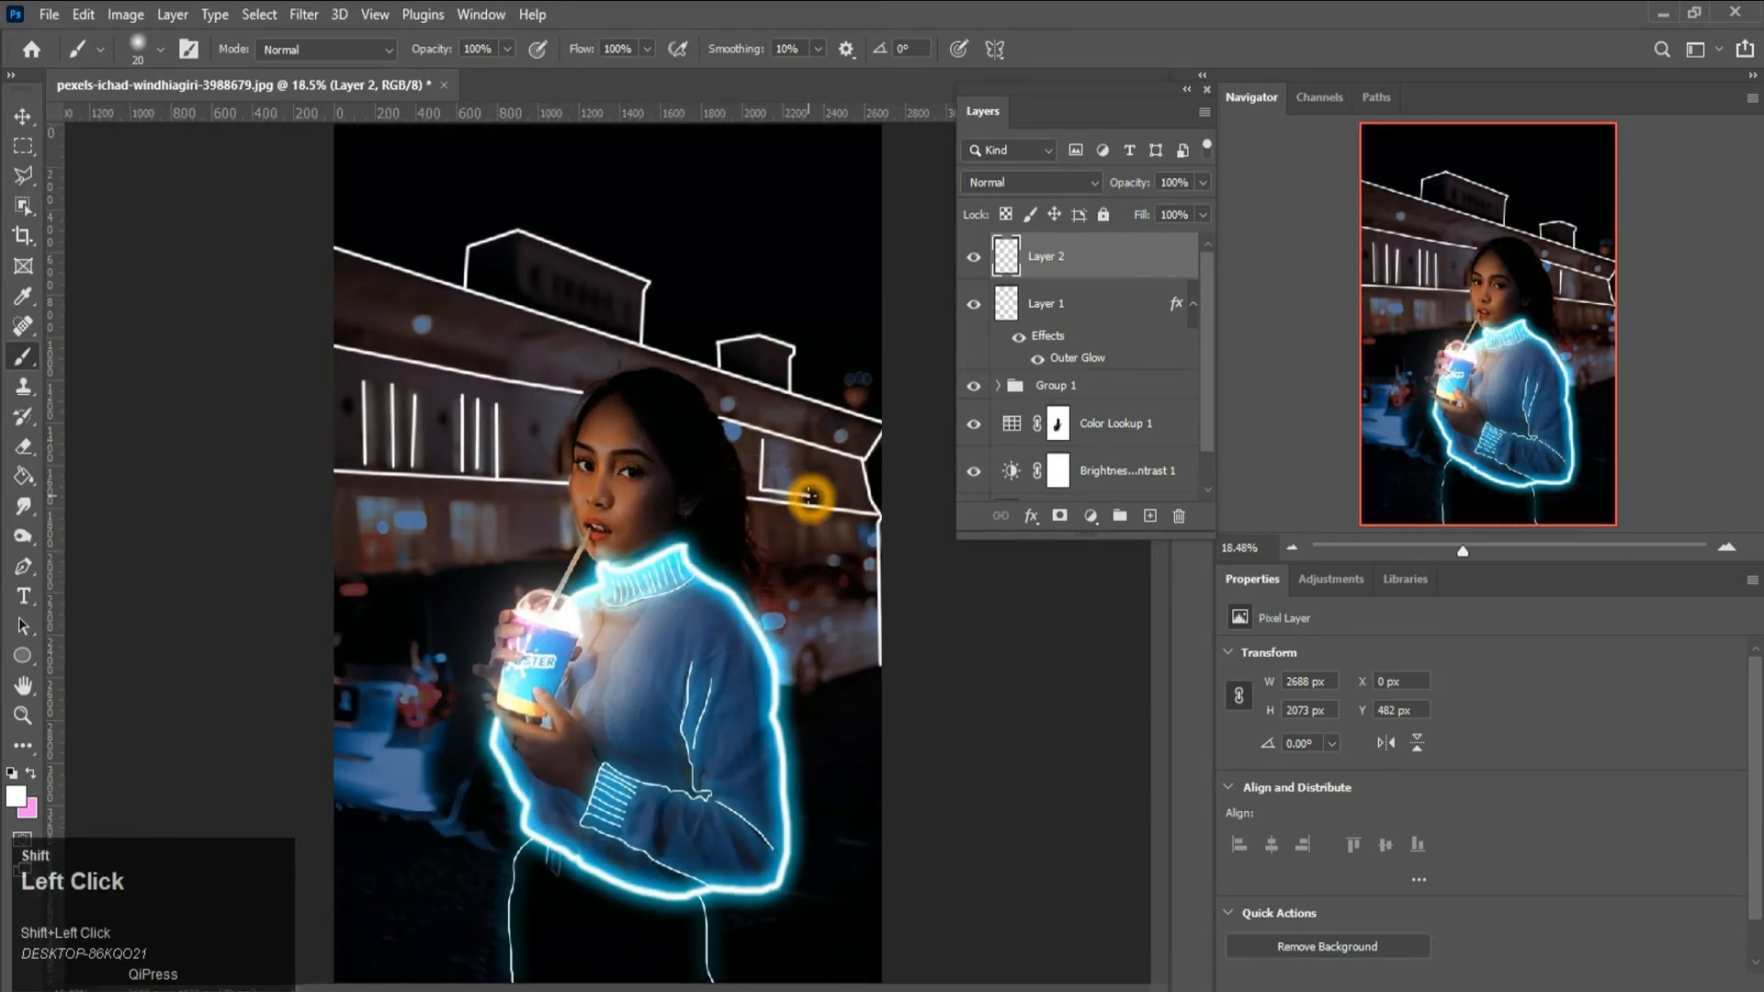
{"action": "left_click", "coordinate": [764, 401], "text": "shift"}
{"action": "key", "text": "ctrl+z"}
{"action": "key", "text": "space"}
{"action": "mouse_move", "coordinate": [771, 399]}
{"action": "left_mouse_down"}
{"action": "mouse_move", "coordinate": [765, 419]}
{"action": "mouse_move", "coordinate": [805, 435]}
{"action": "left_mouse_up"}
{"action": "key", "text": "space"}
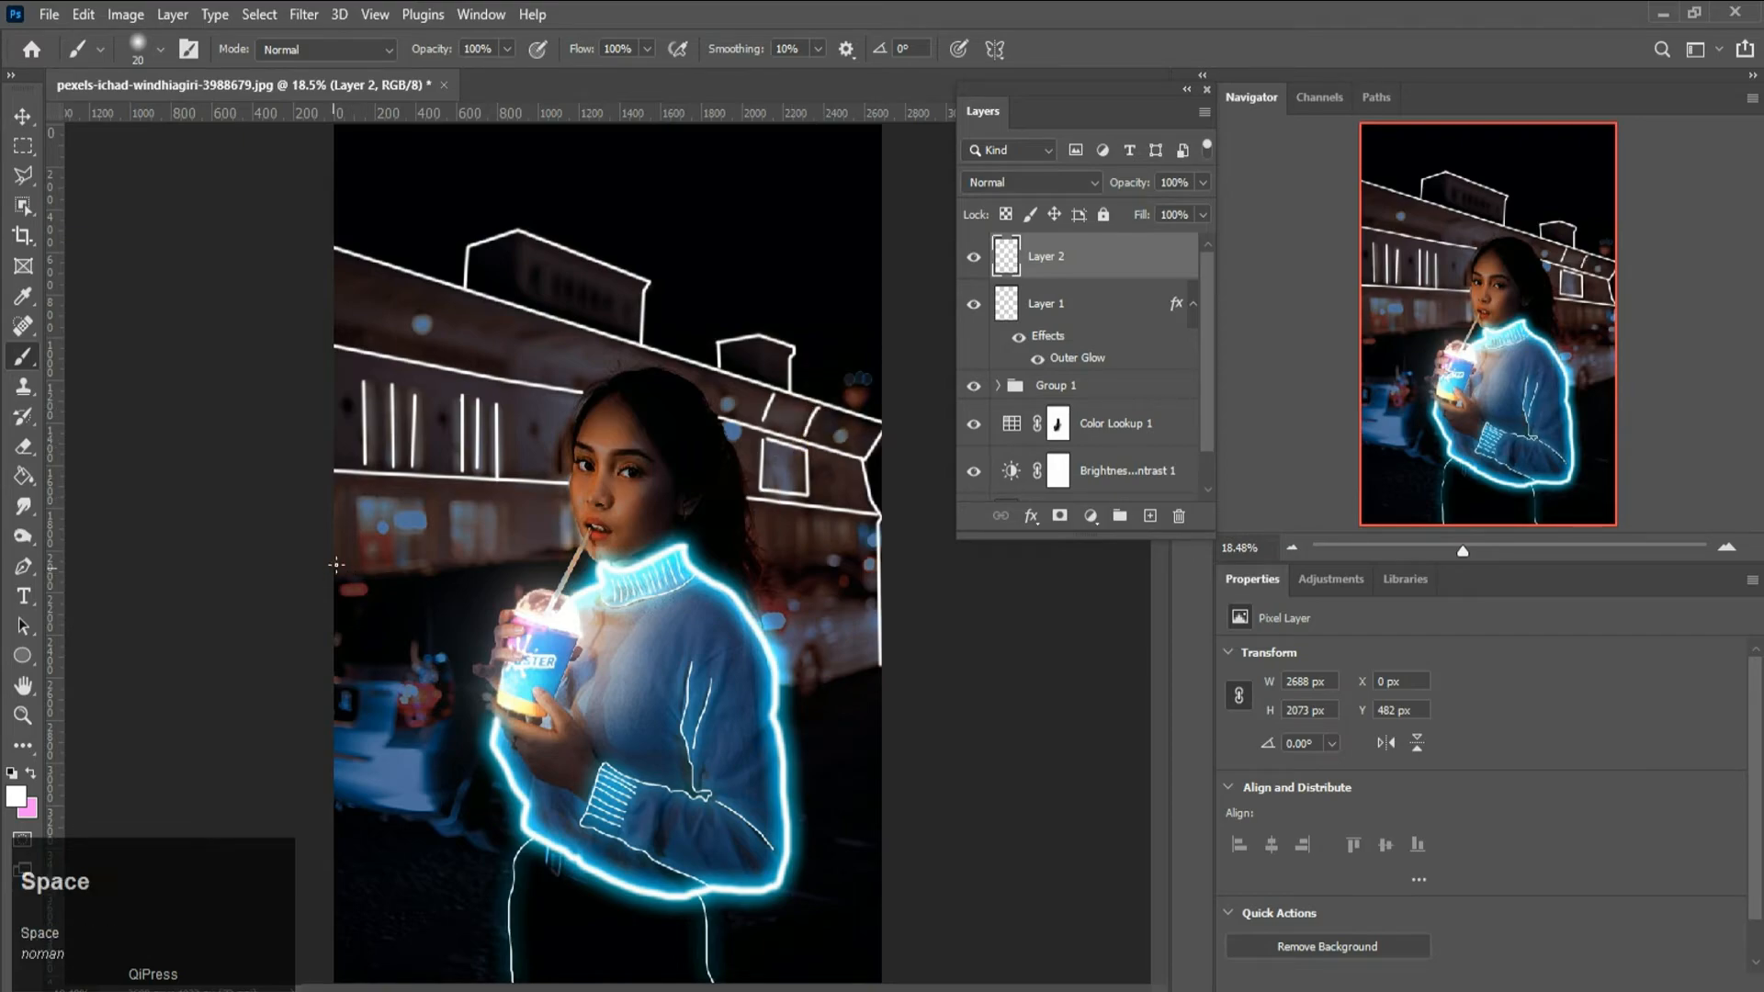
- Outline the two lower-floor windows between the photo's left edge and the woman with connected straight lines
{"action": "left_click", "coordinate": [352, 497]}
{"action": "left_click", "coordinate": [360, 566], "text": "shift"}
{"action": "left_click", "coordinate": [425, 562], "text": "shift"}
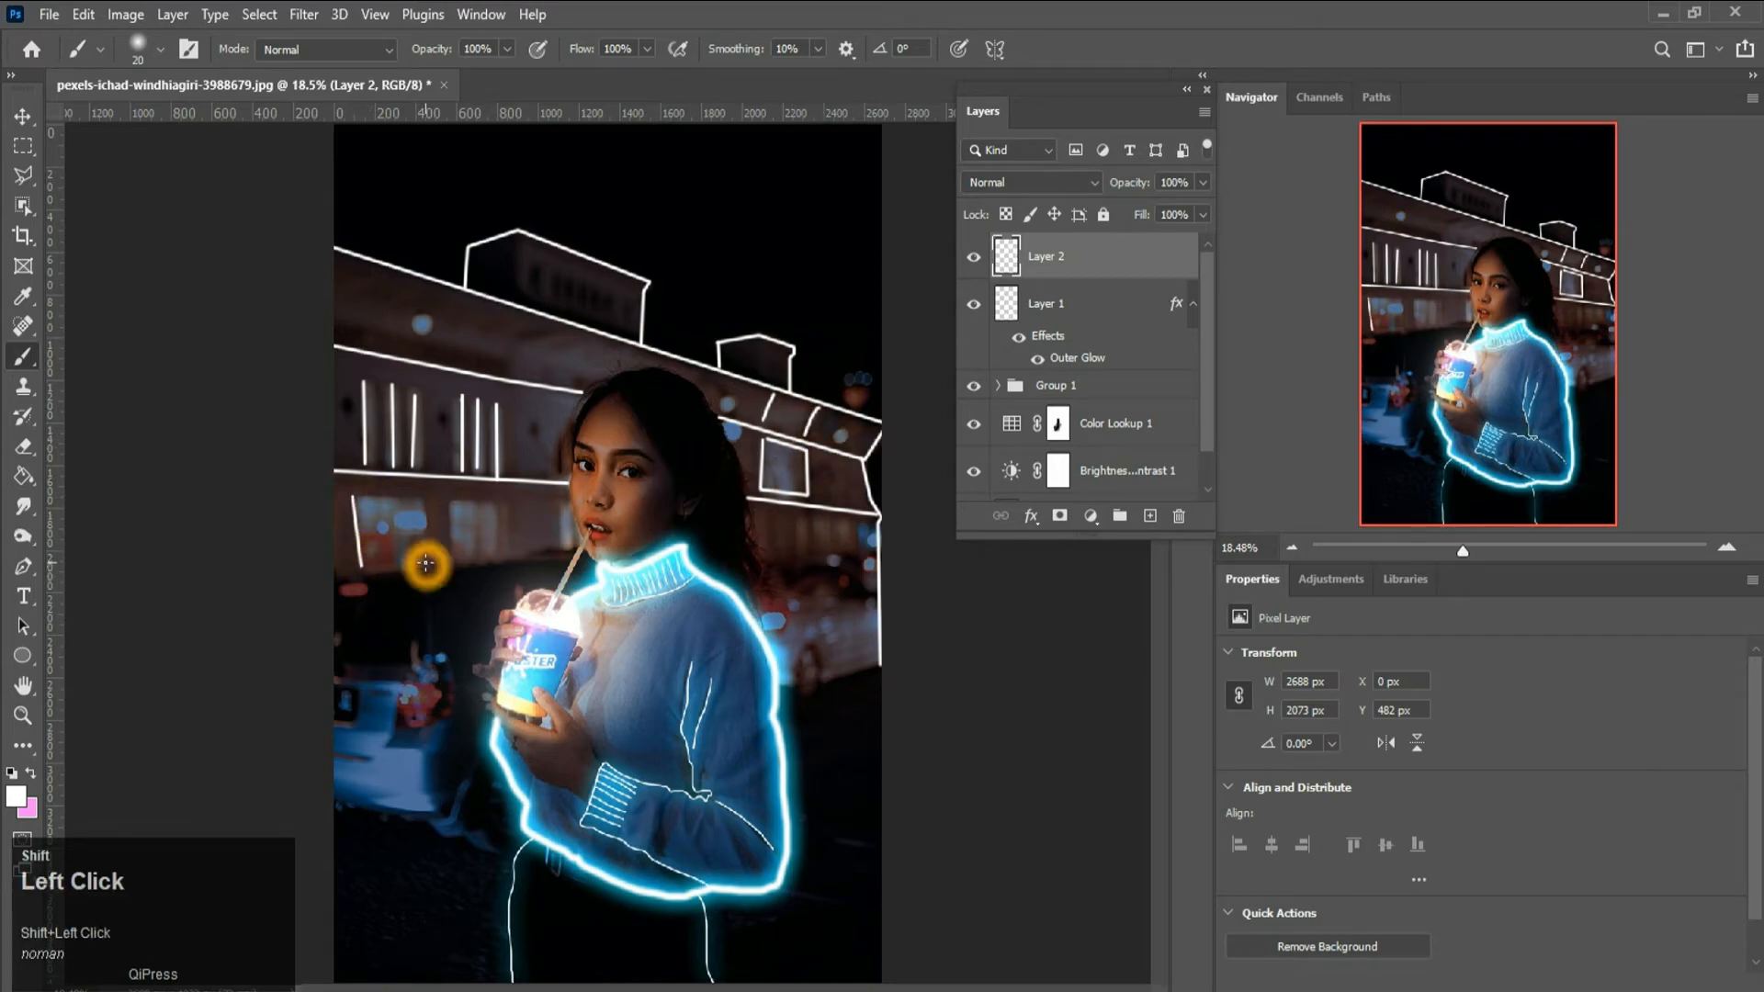
{"action": "left_click", "coordinate": [450, 496]}
{"action": "left_click", "coordinate": [450, 561], "text": "shift"}
{"action": "left_click", "coordinate": [508, 559], "text": "shift"}
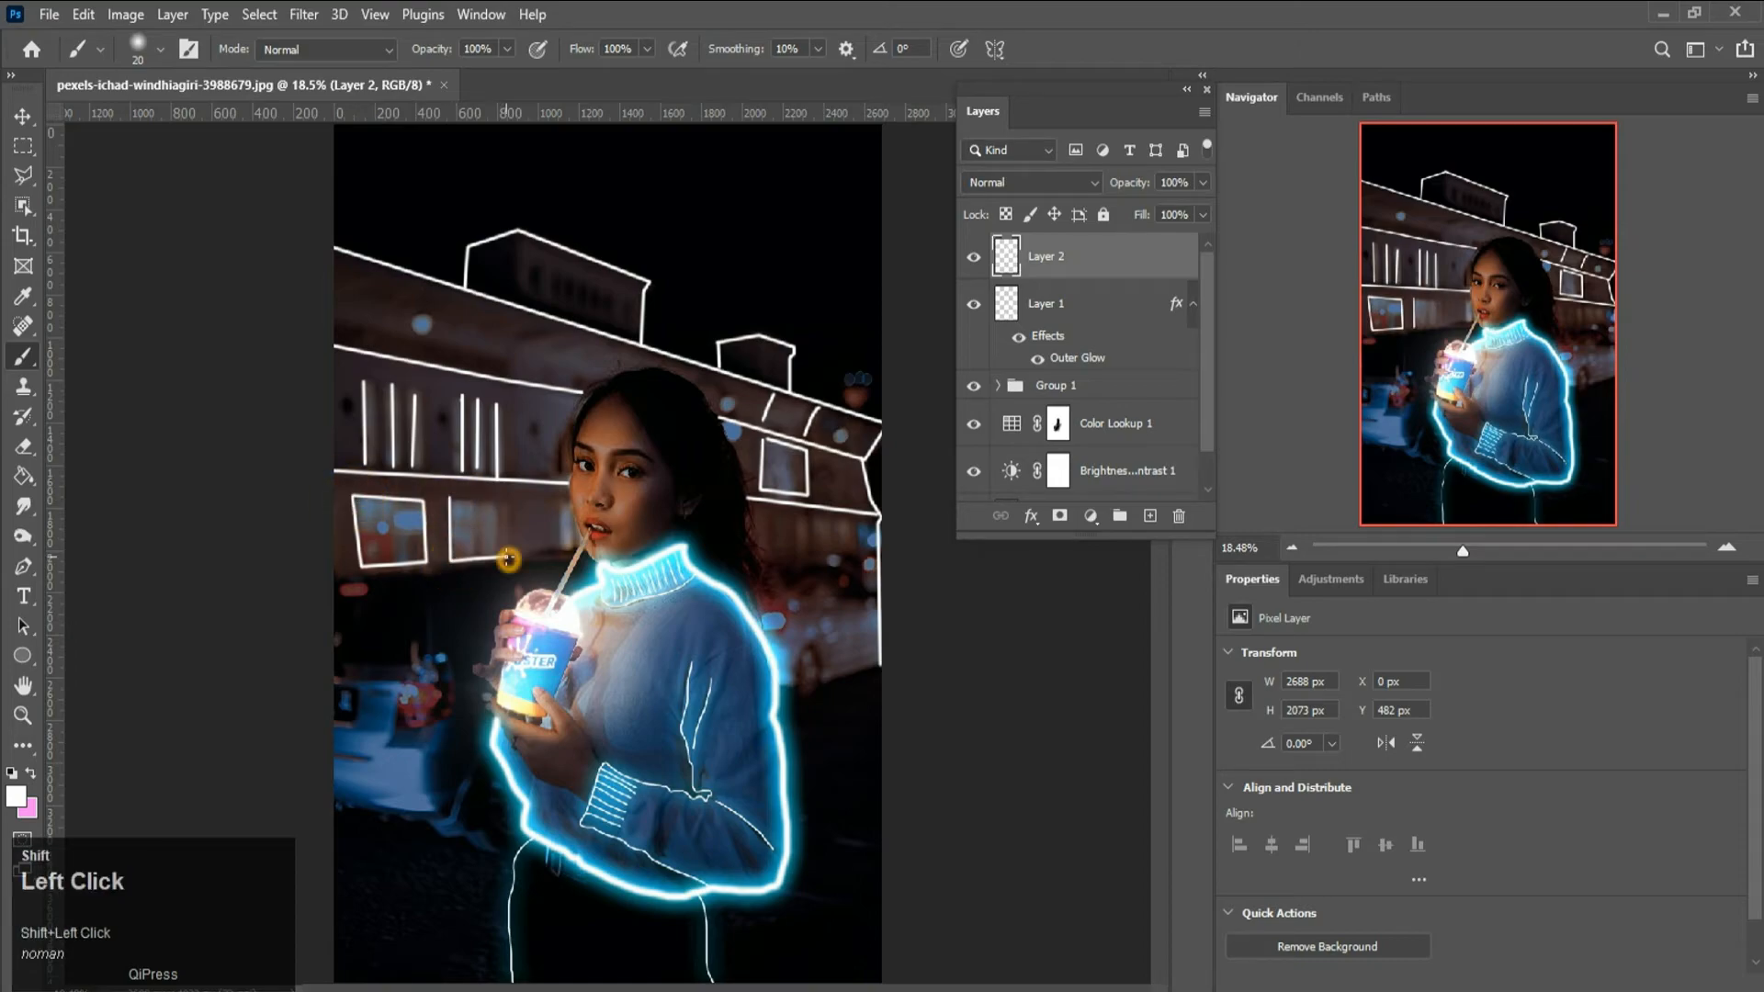
{"action": "left_click", "coordinate": [507, 498], "text": "shift"}
{"action": "left_click", "coordinate": [457, 496], "text": "shift"}
- Outline the lower-floor window on the right side of the woman's hair, directly below the upper window, with straight lines
{"action": "left_click", "coordinate": [760, 516], "text": "shift"}
{"action": "key", "text": "ctrl+z"}
{"action": "left_click", "coordinate": [760, 516]}
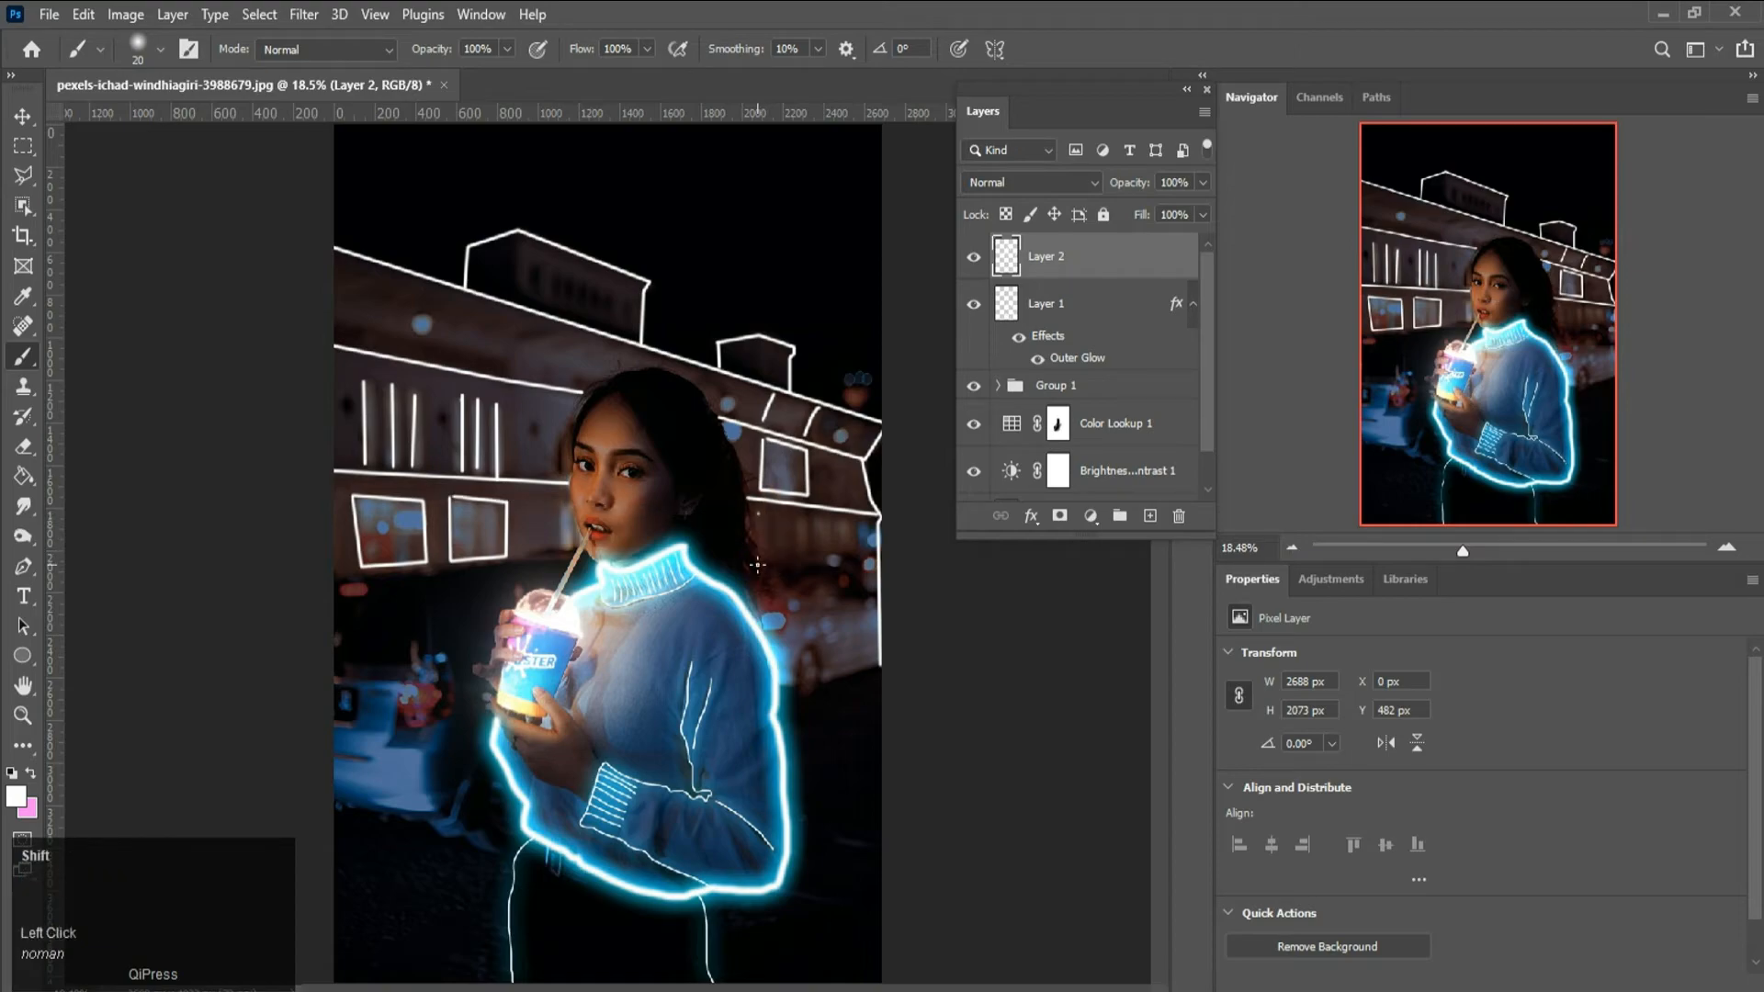
{"action": "left_click", "coordinate": [758, 560], "text": "shift"}
{"action": "left_click", "coordinate": [814, 560], "text": "shift"}
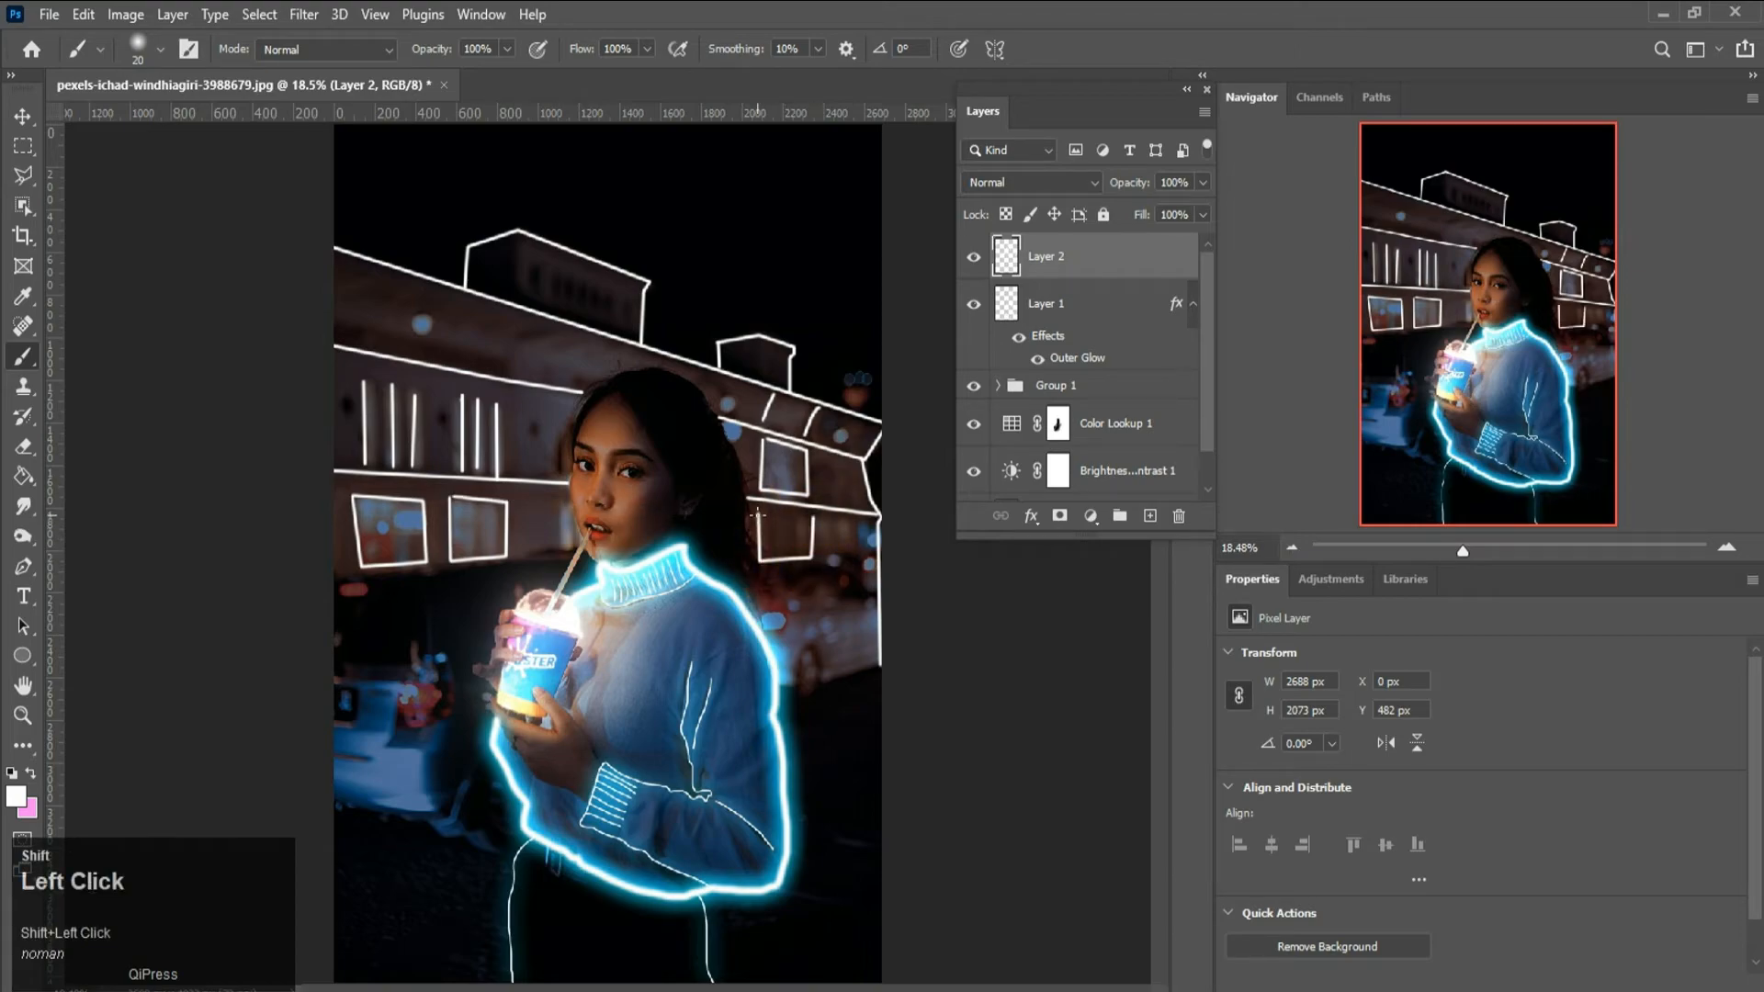
{"action": "scroll", "coordinate": [837, 532], "scroll_direction": "down", "scroll_amount": 2}
{"action": "scroll", "coordinate": [823, 579], "scroll_direction": "up", "scroll_amount": 1}
{"action": "scroll", "coordinate": [586, 444], "scroll_direction": "down", "scroll_amount": 2}
{"action": "scroll", "coordinate": [650, 741], "scroll_direction": "up", "scroll_amount": 1}
{"action": "scroll", "coordinate": [752, 827], "scroll_direction": "down", "scroll_amount": 1}
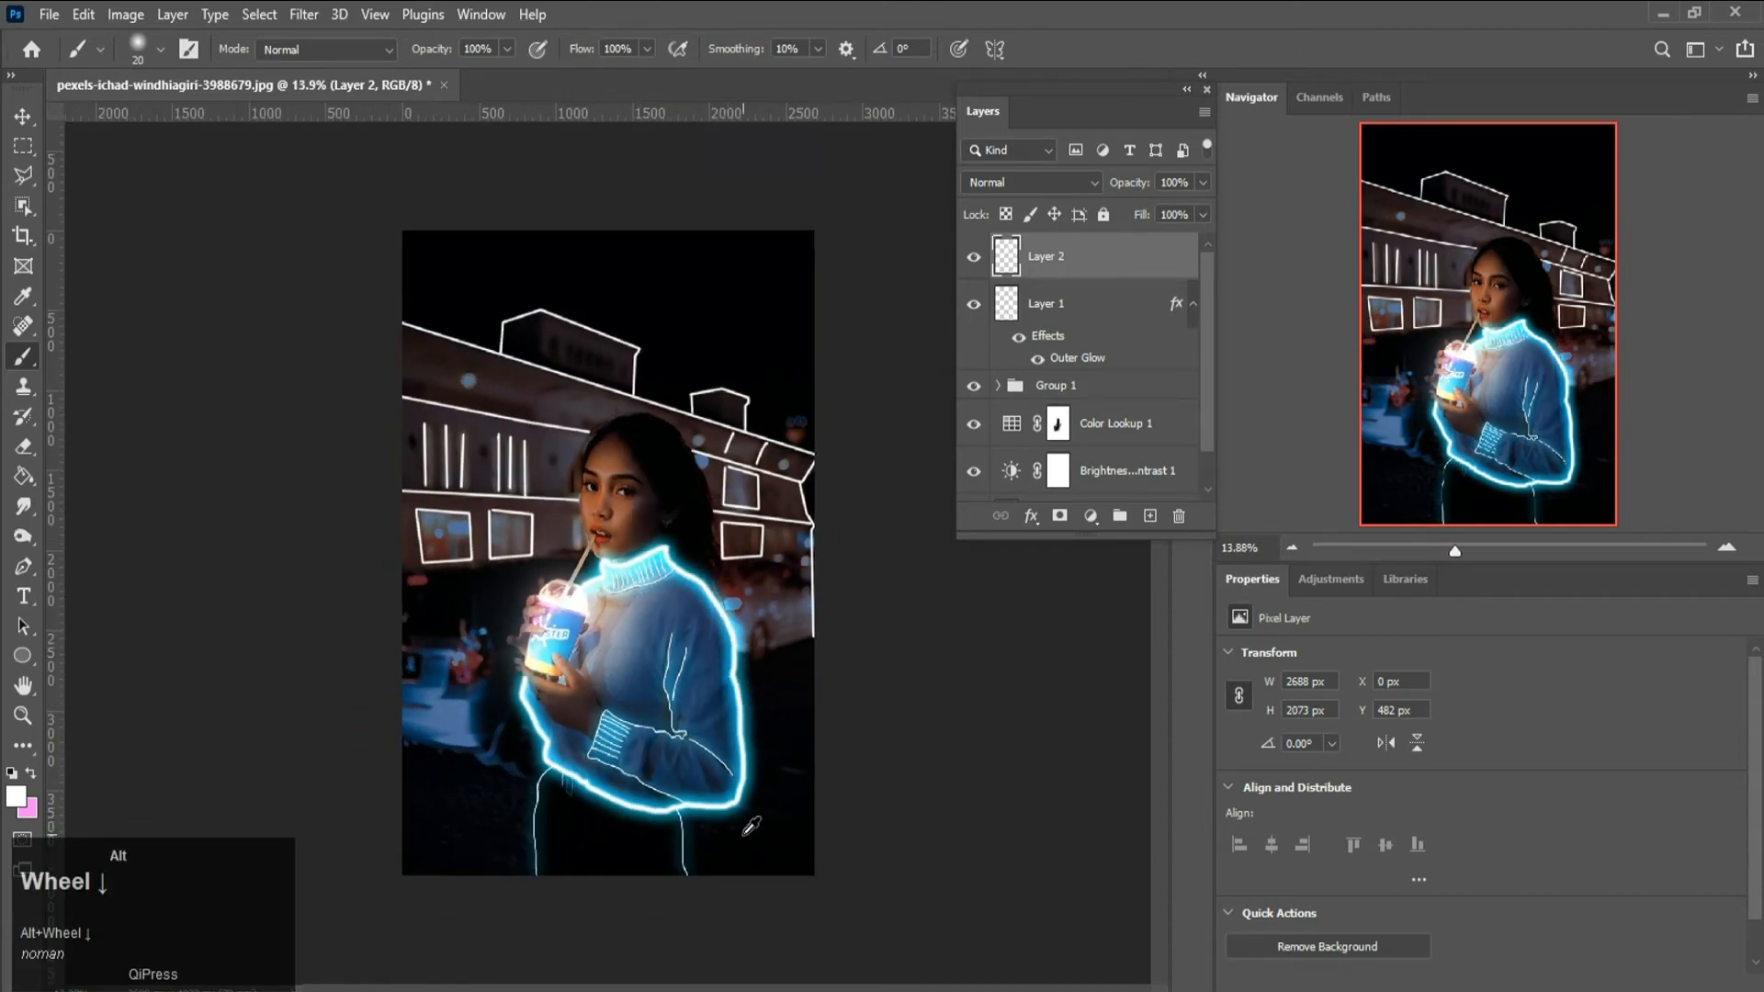
{"action": "scroll", "coordinate": [747, 790], "scroll_direction": "up", "scroll_amount": 1}
{"action": "key", "text": "space"}
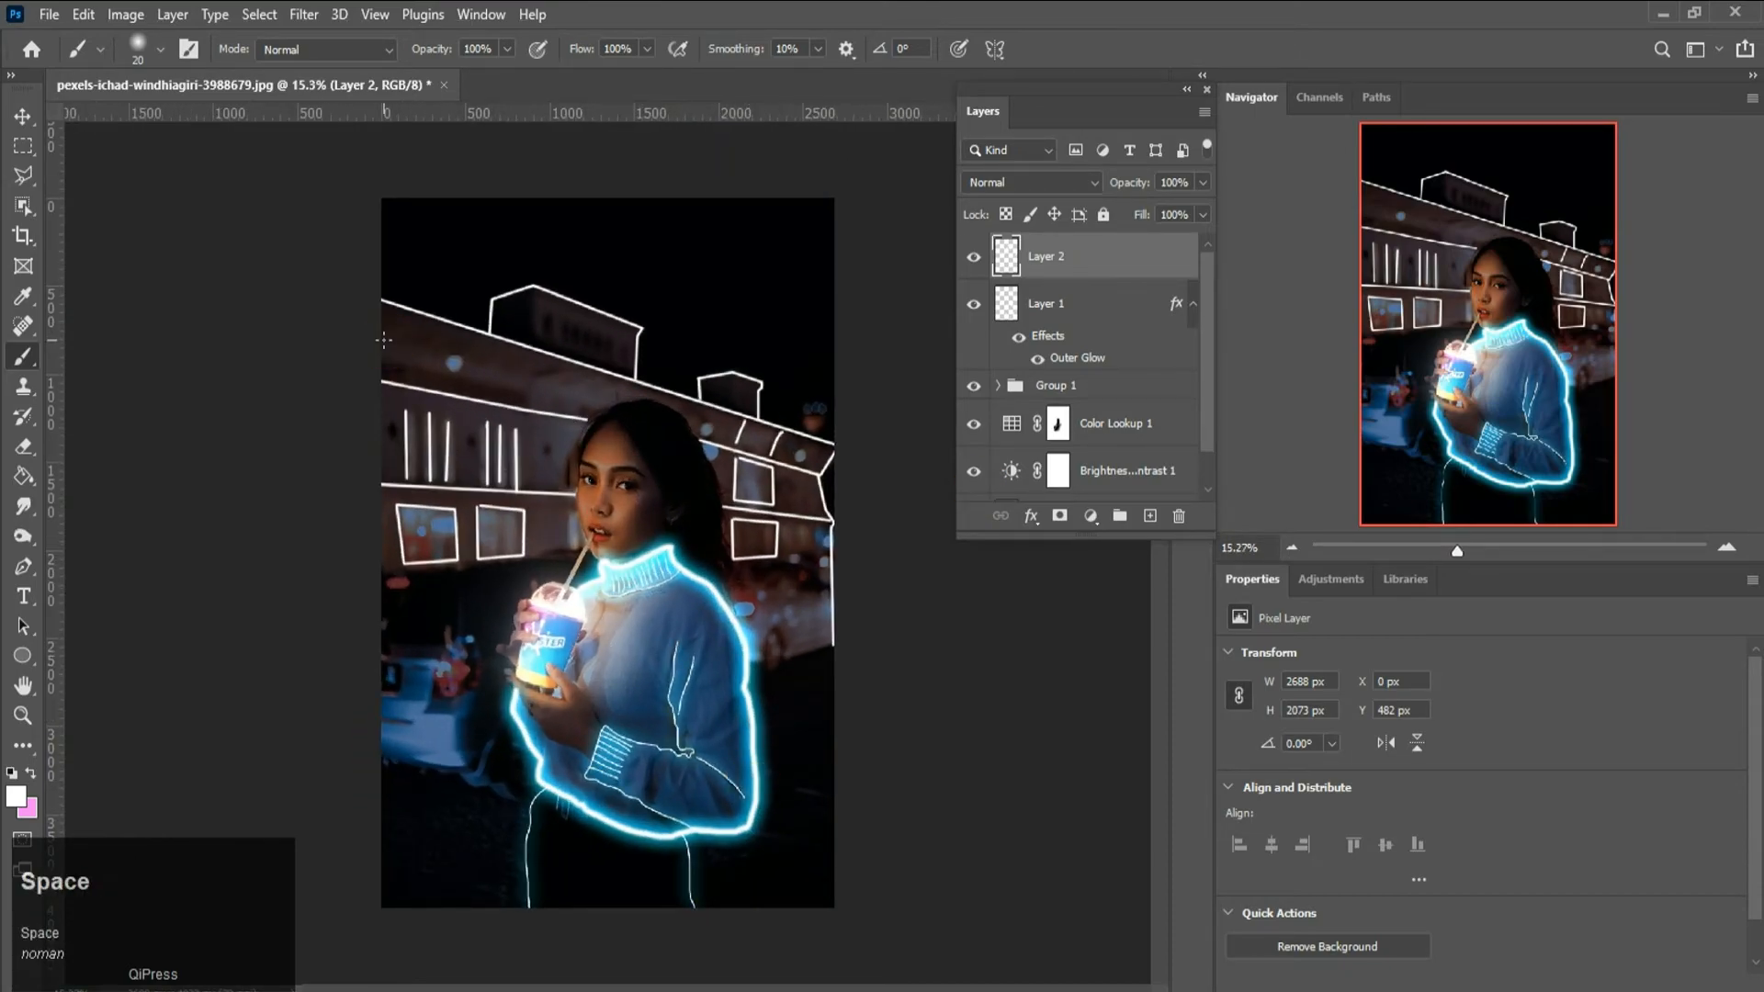
- Paint a straight slanted line on the facade between the roof edge and the upper ledge, left of the woman
{"action": "left_click", "coordinate": [399, 343]}
{"action": "left_click", "coordinate": [574, 390], "text": "shift"}
{"action": "key", "text": "space"}
- Convert Layer 2 to a smart object and apply a Gaussian Blur with a radius of 5 pixels
{"action": "left_click", "coordinate": [23, 116]}
{"action": "right_click", "coordinate": [1095, 251]}
{"action": "left_click", "coordinate": [1116, 347]}
{"action": "left_click", "coordinate": [304, 15]}
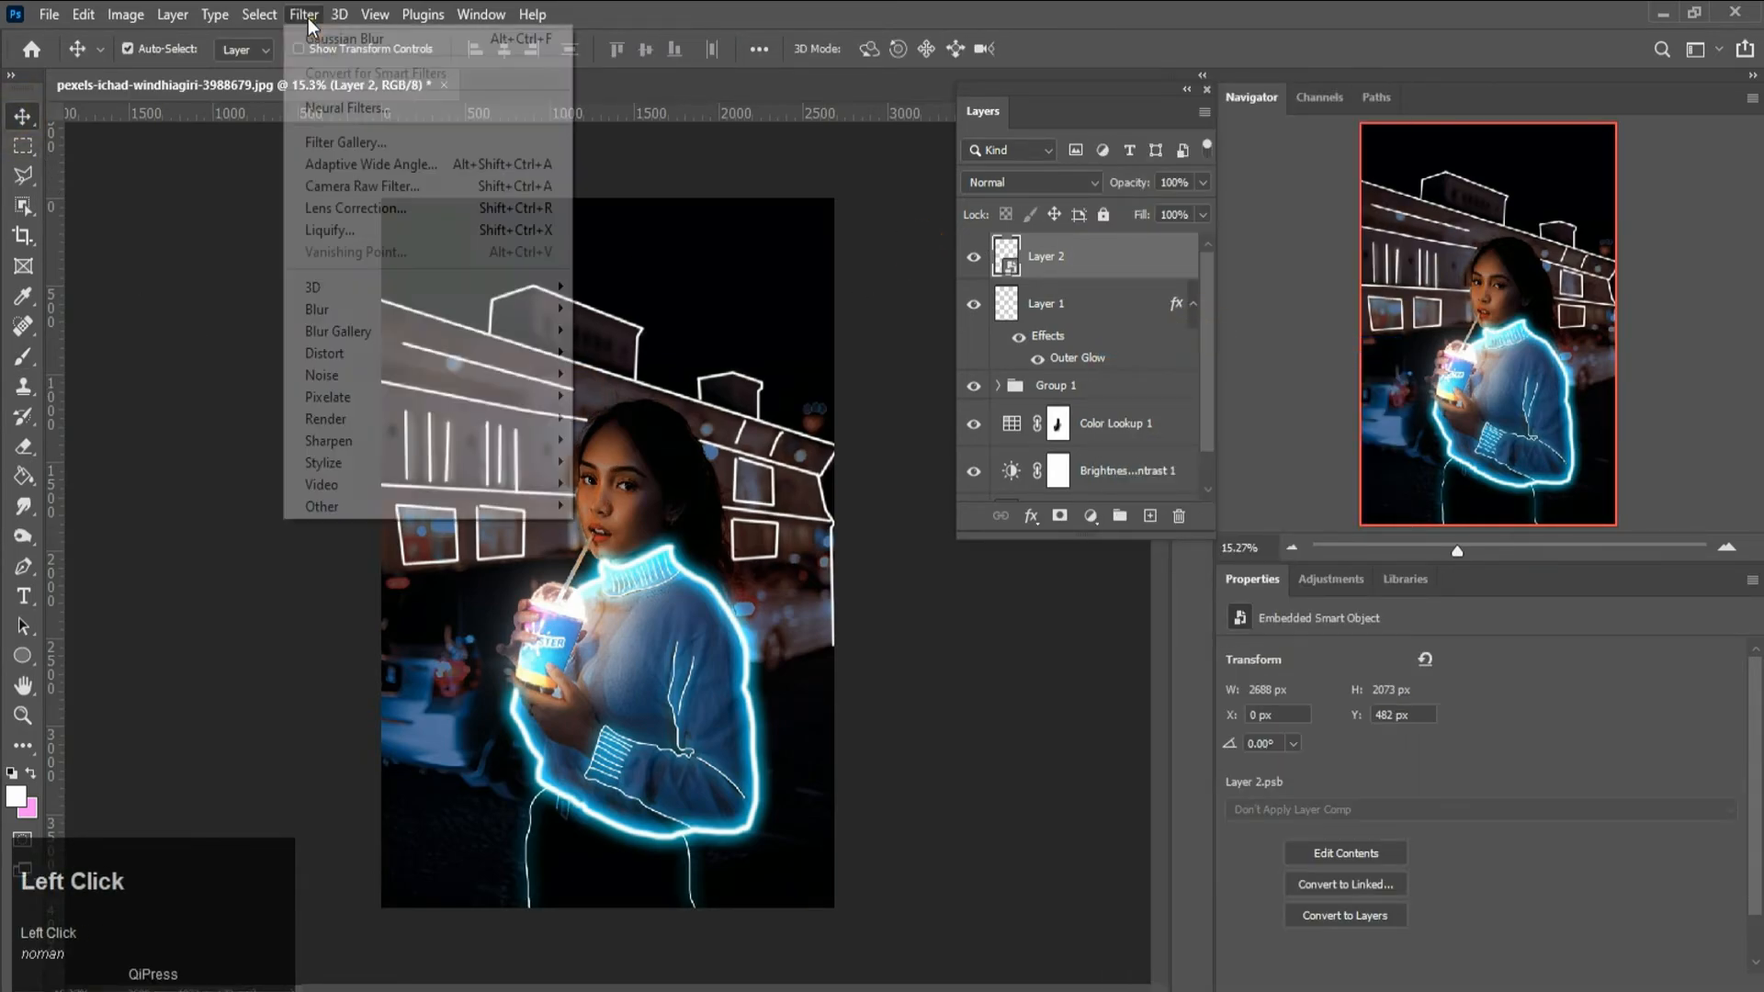
{"action": "mouse_move", "coordinate": [413, 307]}
{"action": "left_click", "coordinate": [641, 402]}
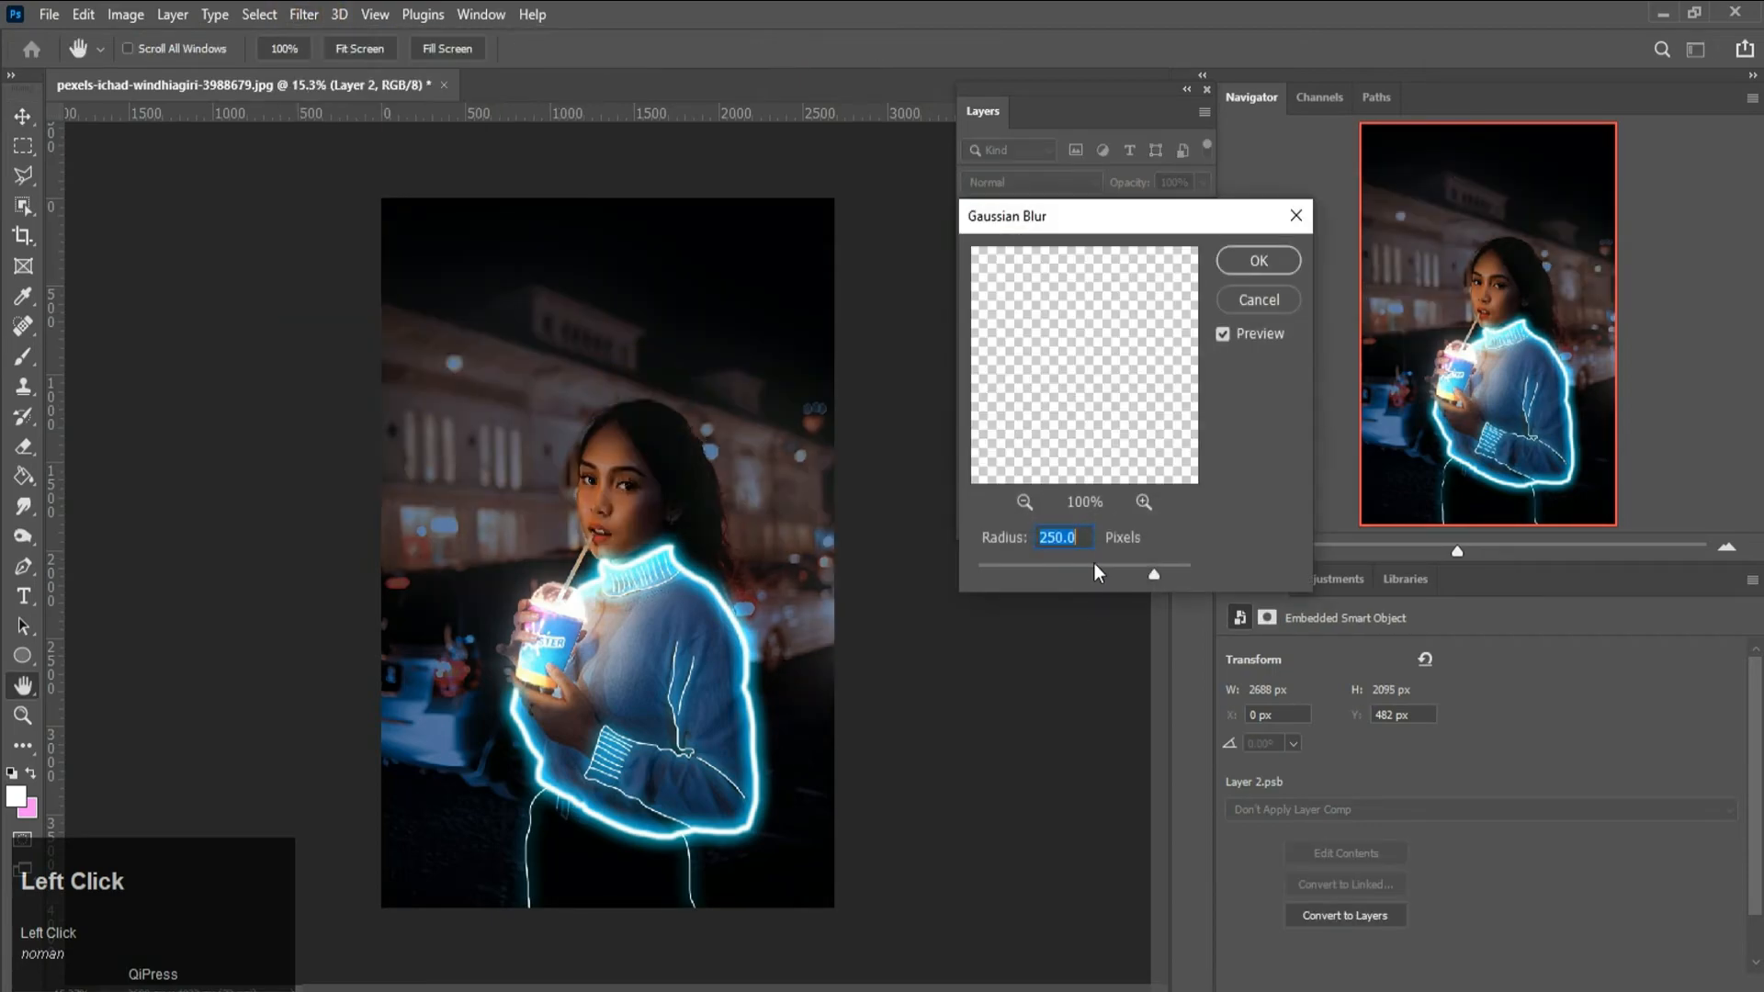
{"action": "type", "text": "5"}
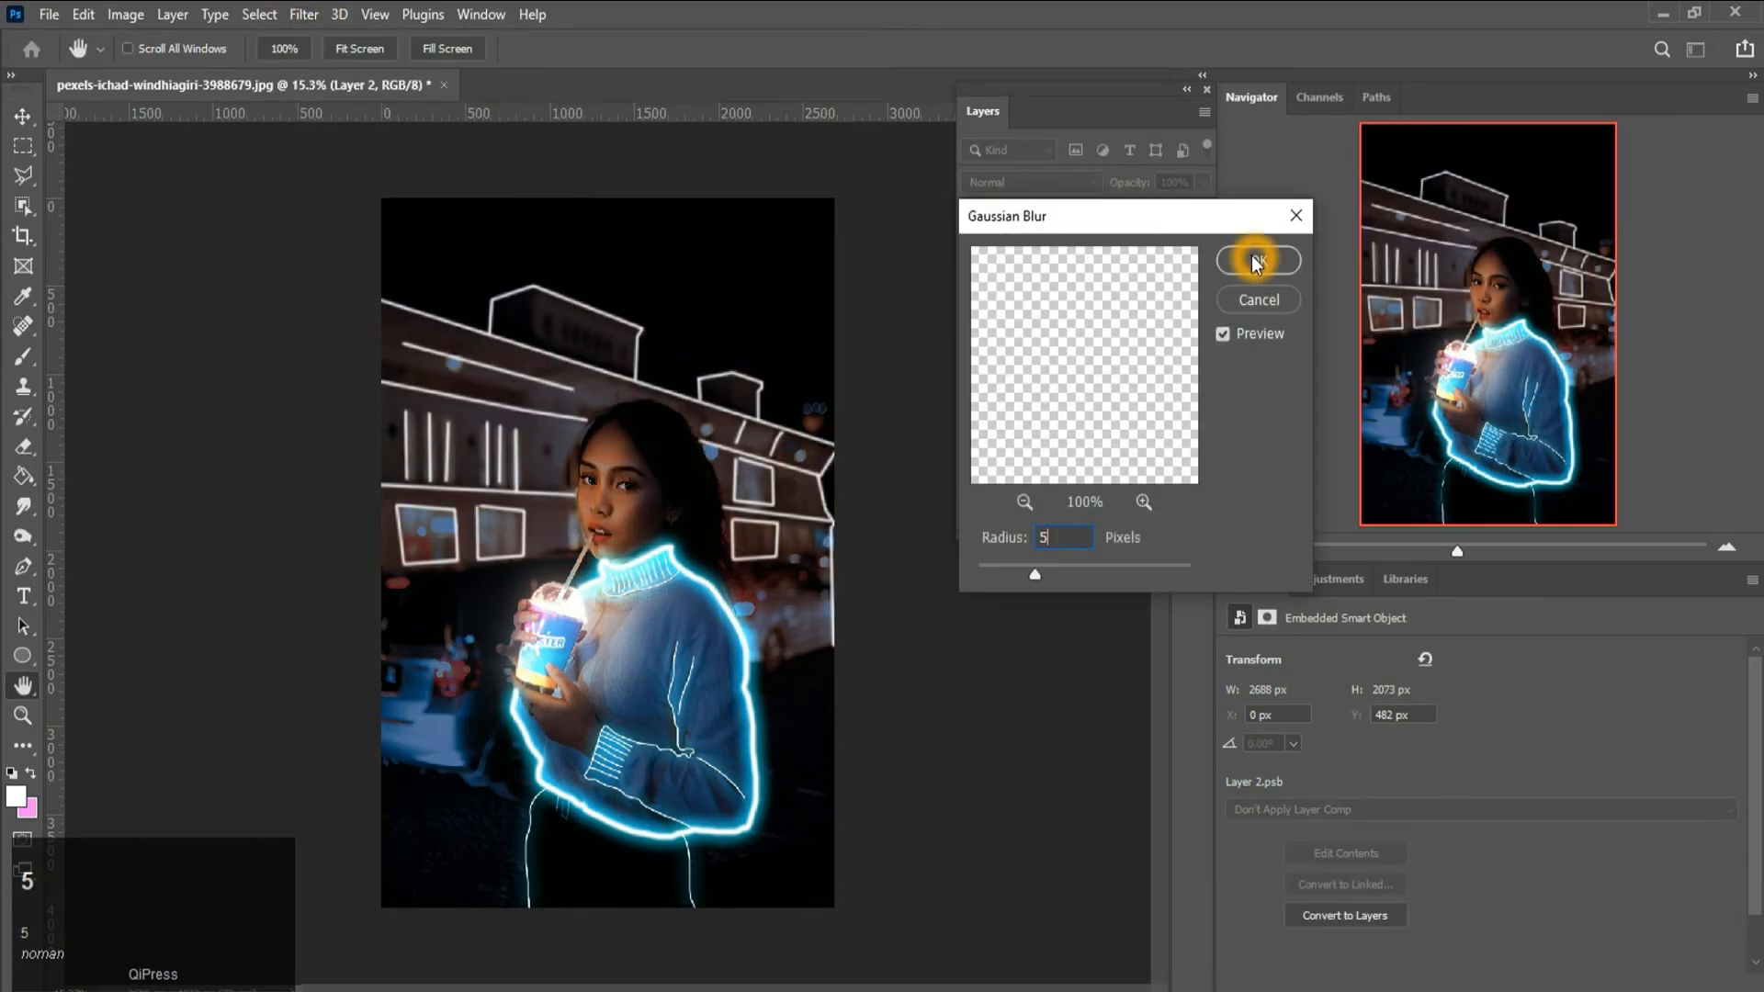
{"action": "left_click", "coordinate": [1257, 263]}
- Copy the layer style of Layer 1 and paste it onto Layer 2
{"action": "left_click", "coordinate": [1071, 372]}
{"action": "right_click", "coordinate": [1079, 377]}
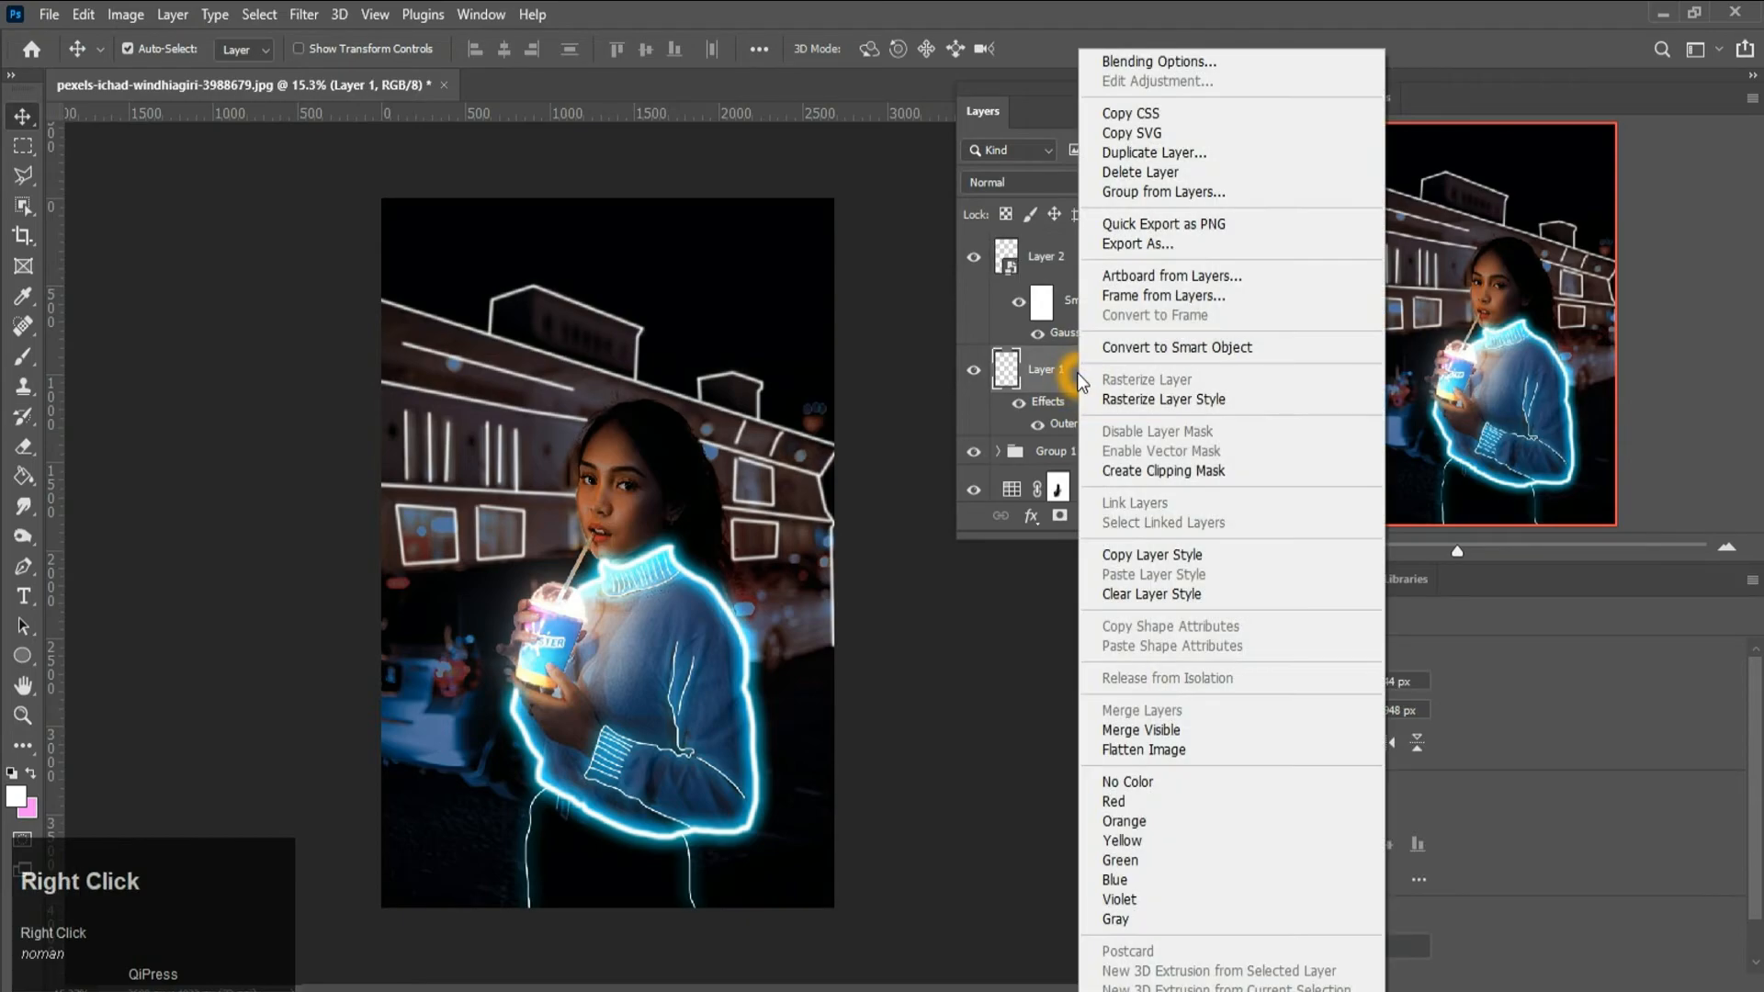
{"action": "left_click", "coordinate": [1191, 557]}
{"action": "left_click", "coordinate": [1080, 257]}
{"action": "right_click", "coordinate": [1080, 258]}
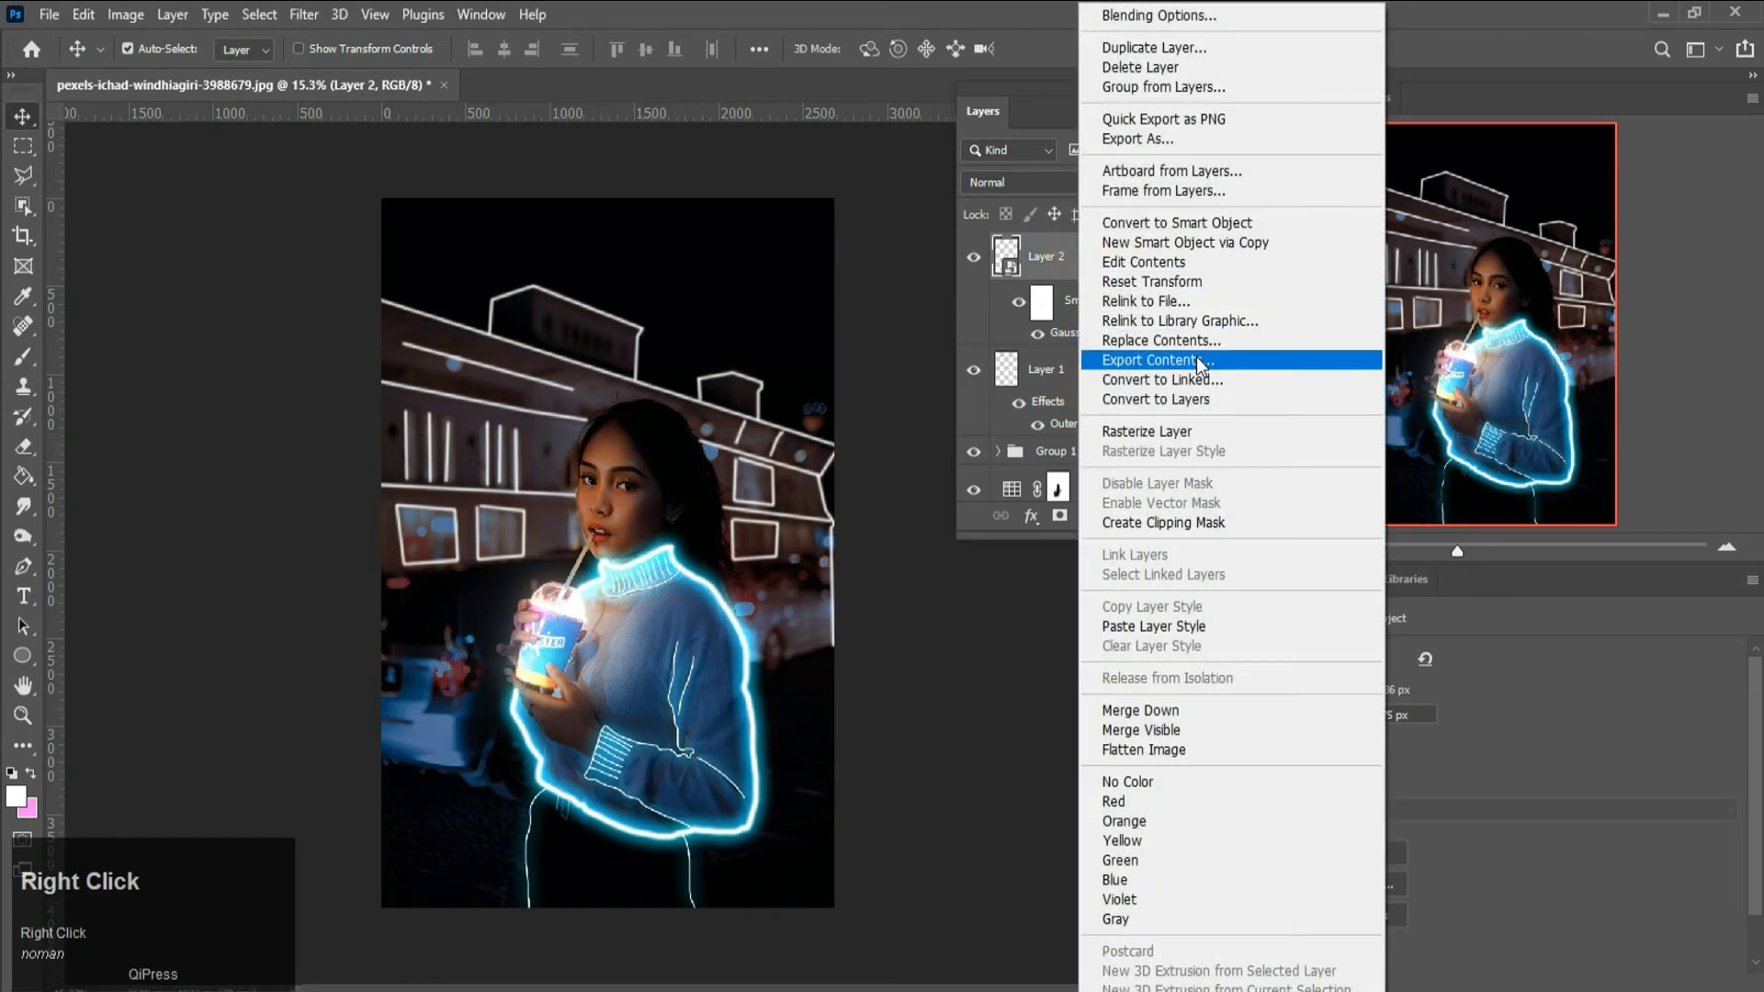
{"action": "left_click", "coordinate": [1157, 626]}
{"action": "scroll", "coordinate": [803, 410], "scroll_direction": "up", "scroll_amount": 2}
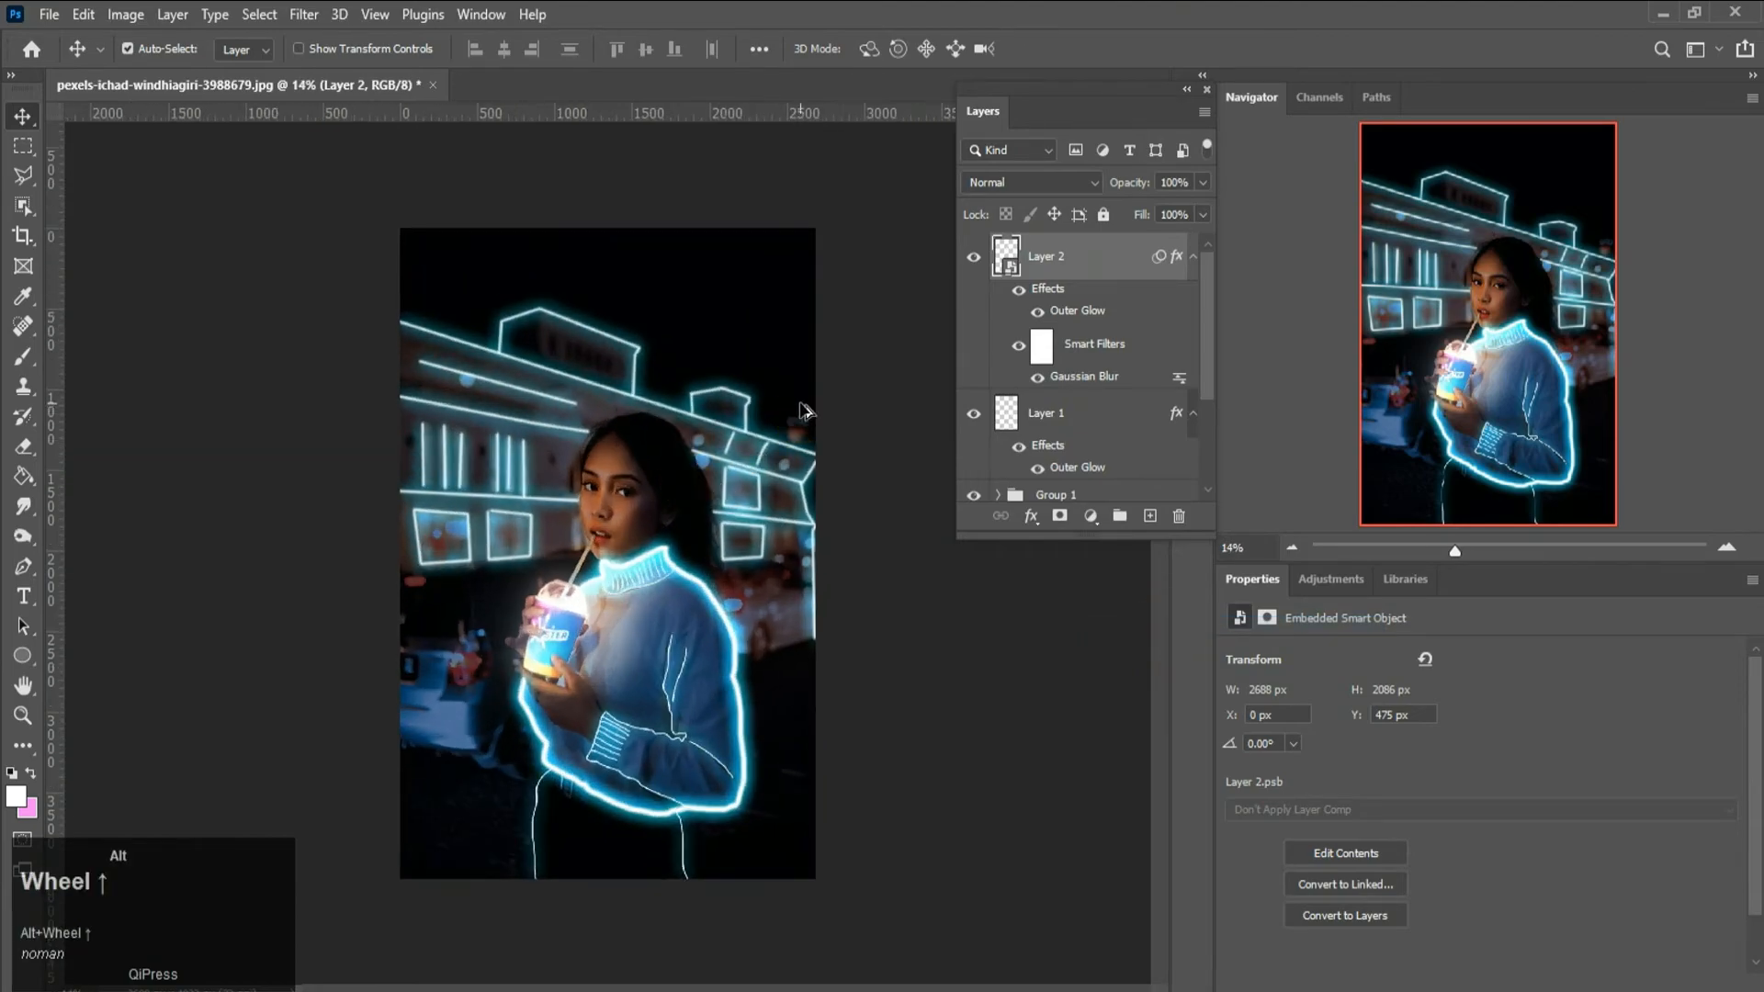
- Readjust the radius of the Gaussian Blur smart filter on Layer 2 while judging the building's neon lines
{"action": "double_click", "coordinate": [1070, 377]}
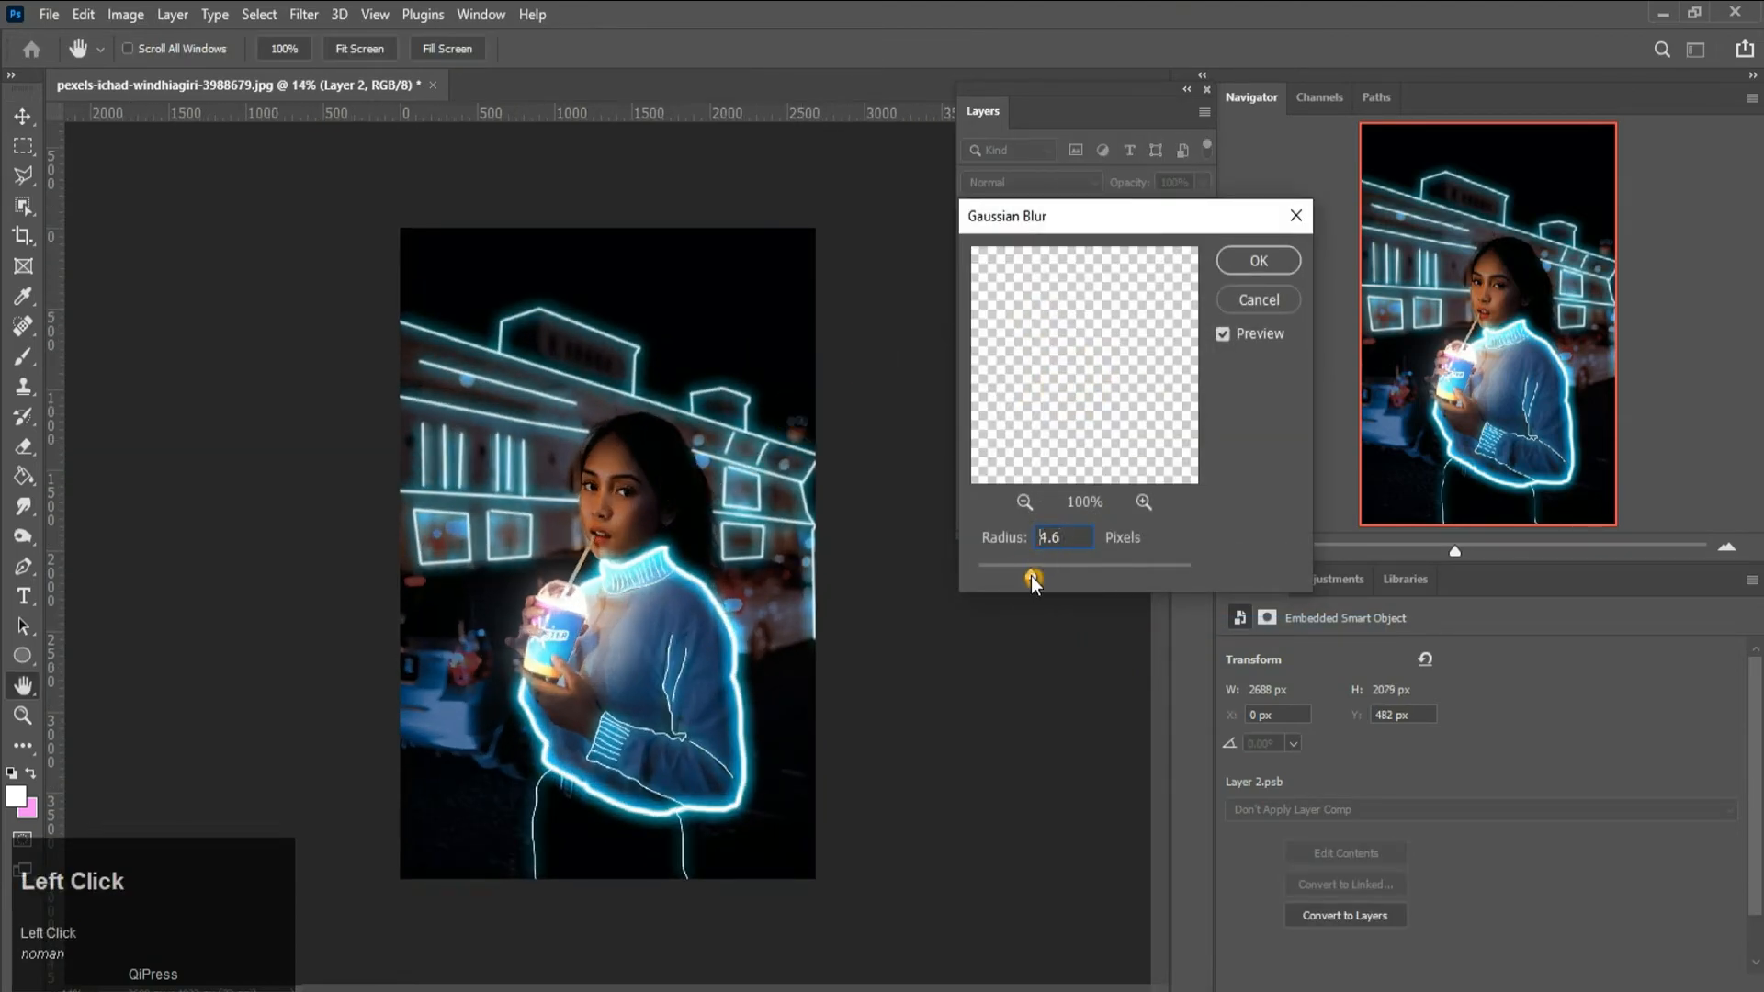
{"action": "left_click_drag", "start_coordinate": [1008, 568], "coordinate": [1176, 571]}
{"action": "mouse_move", "coordinate": [1056, 568]}
{"action": "left_mouse_down"}
{"action": "mouse_move", "coordinate": [1035, 568]}
{"action": "mouse_move", "coordinate": [1079, 568]}
{"action": "mouse_move", "coordinate": [1025, 568]}
{"action": "left_mouse_up"}
{"action": "left_click", "coordinate": [1277, 264]}
{"action": "scroll", "coordinate": [1066, 420], "scroll_direction": "down", "scroll_amount": 2}
{"action": "scroll", "coordinate": [1005, 362], "scroll_direction": "up", "scroll_amount": 2}
- Compare the image with Layer 1 hidden and shown, and review its Outer Glow settings without changing them
{"action": "left_click", "coordinate": [976, 414]}
{"action": "left_click", "coordinate": [980, 418]}
{"action": "left_click", "coordinate": [975, 414]}
{"action": "left_click", "coordinate": [976, 413]}
{"action": "scroll", "coordinate": [1067, 469], "scroll_direction": "down", "scroll_amount": 3}
{"action": "left_click", "coordinate": [1071, 323]}
{"action": "double_click", "coordinate": [1074, 327]}
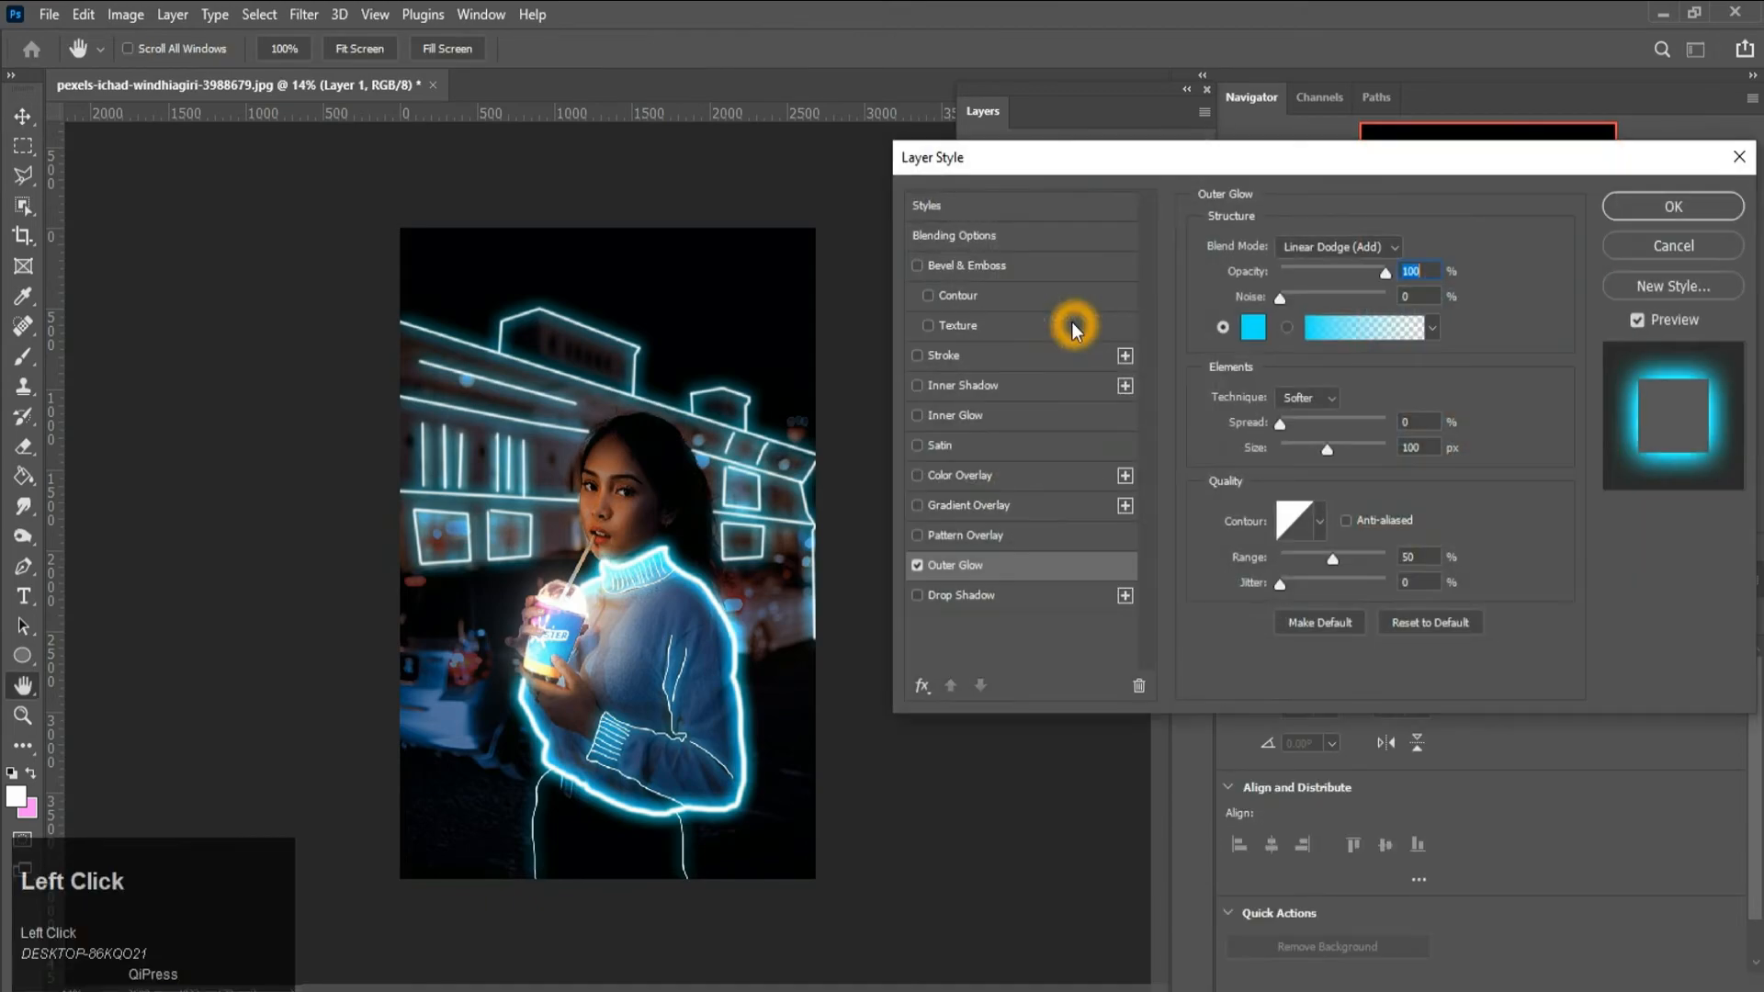
{"action": "left_click", "coordinate": [1609, 251]}
{"action": "scroll", "coordinate": [1063, 419], "scroll_direction": "up", "scroll_amount": 3}
{"action": "scroll", "coordinate": [687, 422], "scroll_direction": "up", "scroll_amount": 1, "text": "alt"}
{"action": "scroll", "coordinate": [759, 452], "scroll_direction": "up", "scroll_amount": 1, "text": "alt"}
{"action": "key", "text": "space"}
- Change the Outer Glow color of Layer 2 to a bright magenta pink
{"action": "left_click", "coordinate": [1077, 264]}
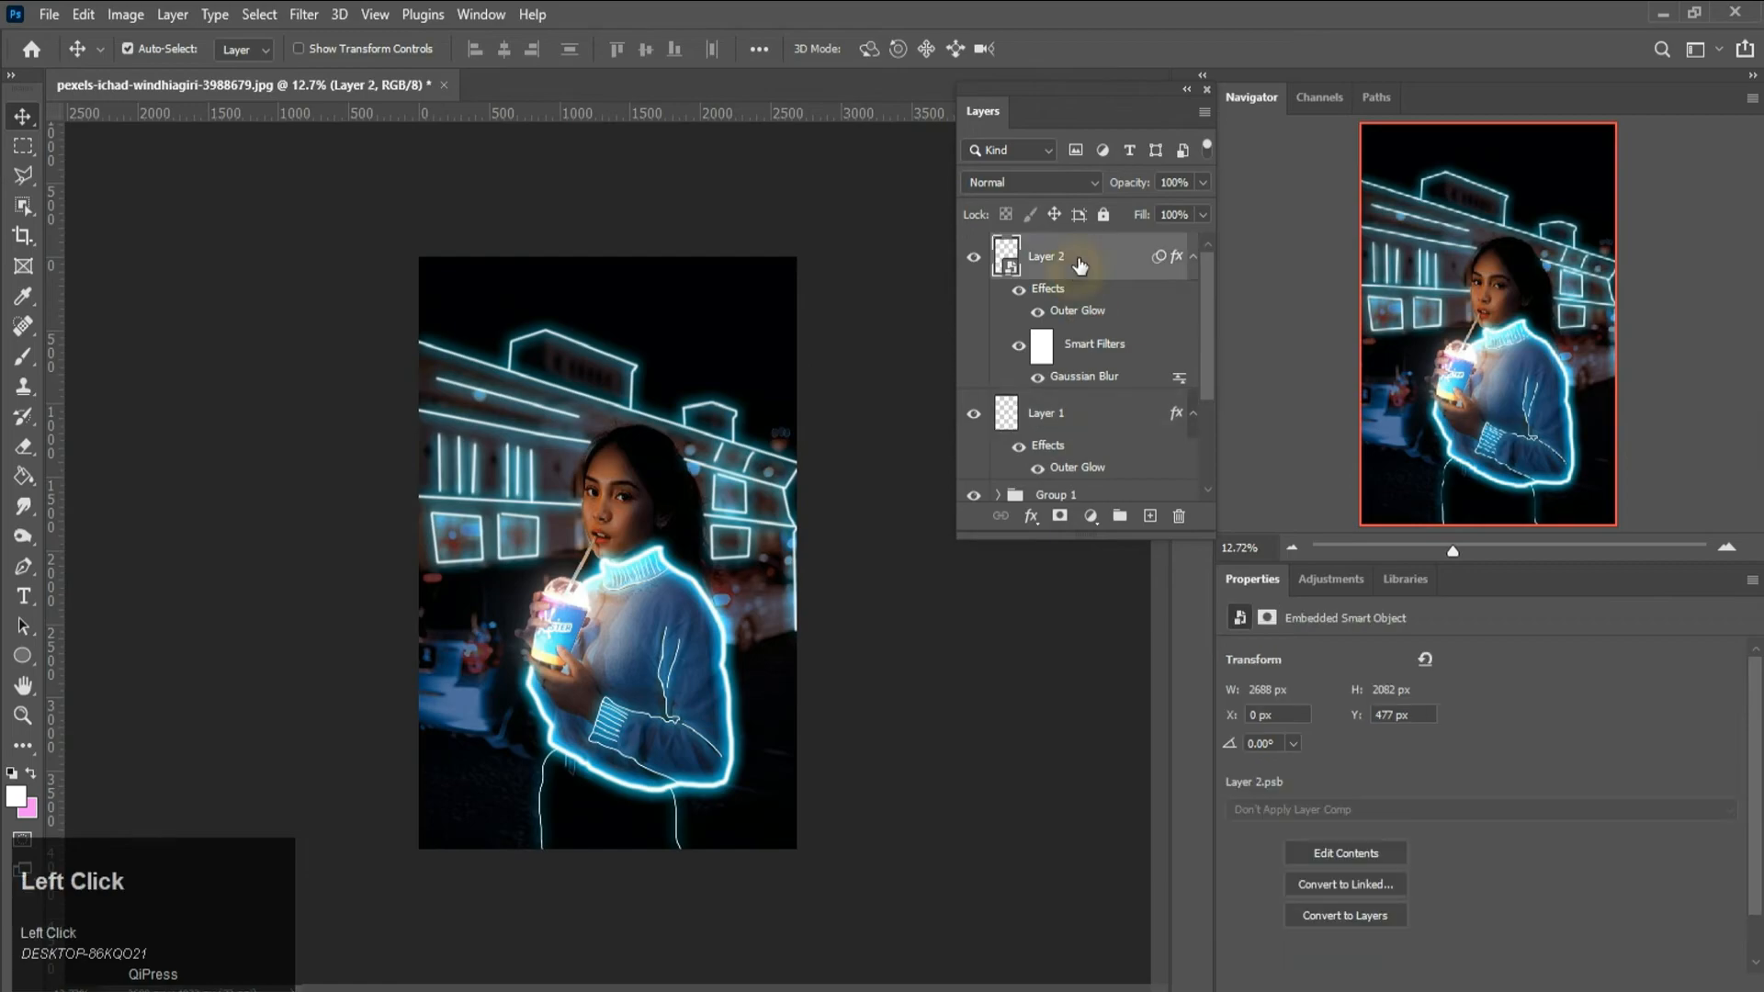
{"action": "right_click", "coordinate": [1081, 264]}
{"action": "left_click", "coordinate": [1140, 16]}
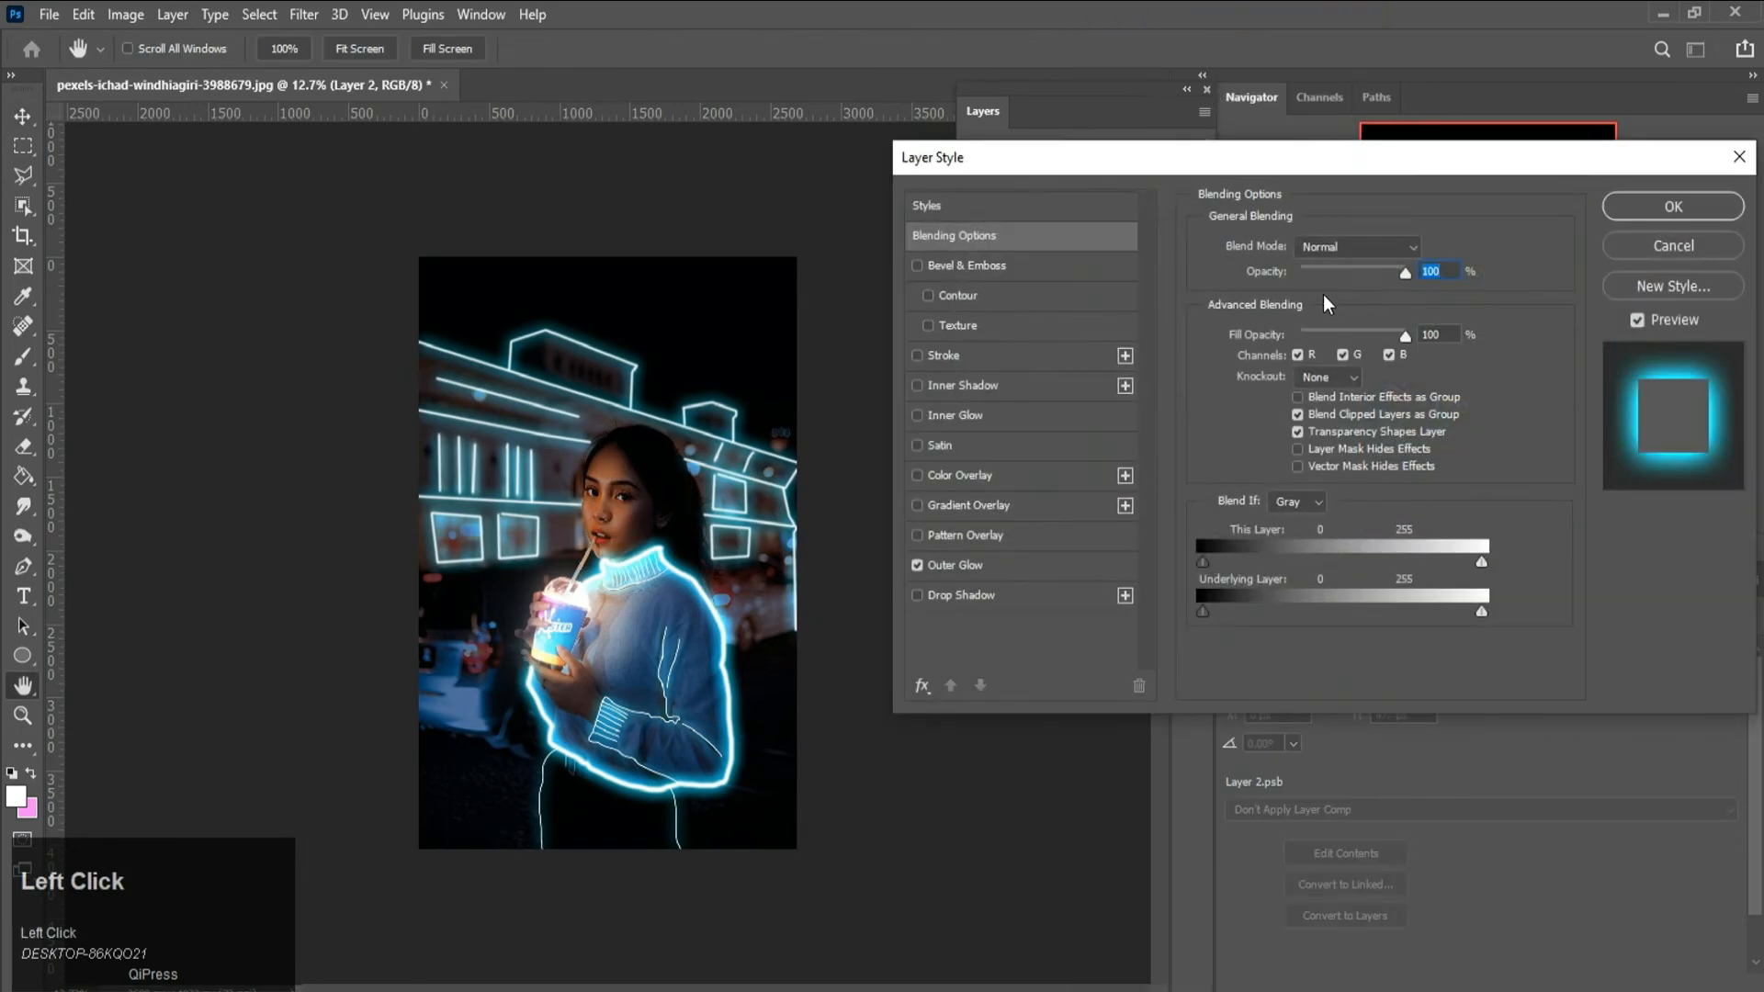
{"action": "left_click", "coordinate": [946, 565]}
{"action": "left_click", "coordinate": [1260, 331]}
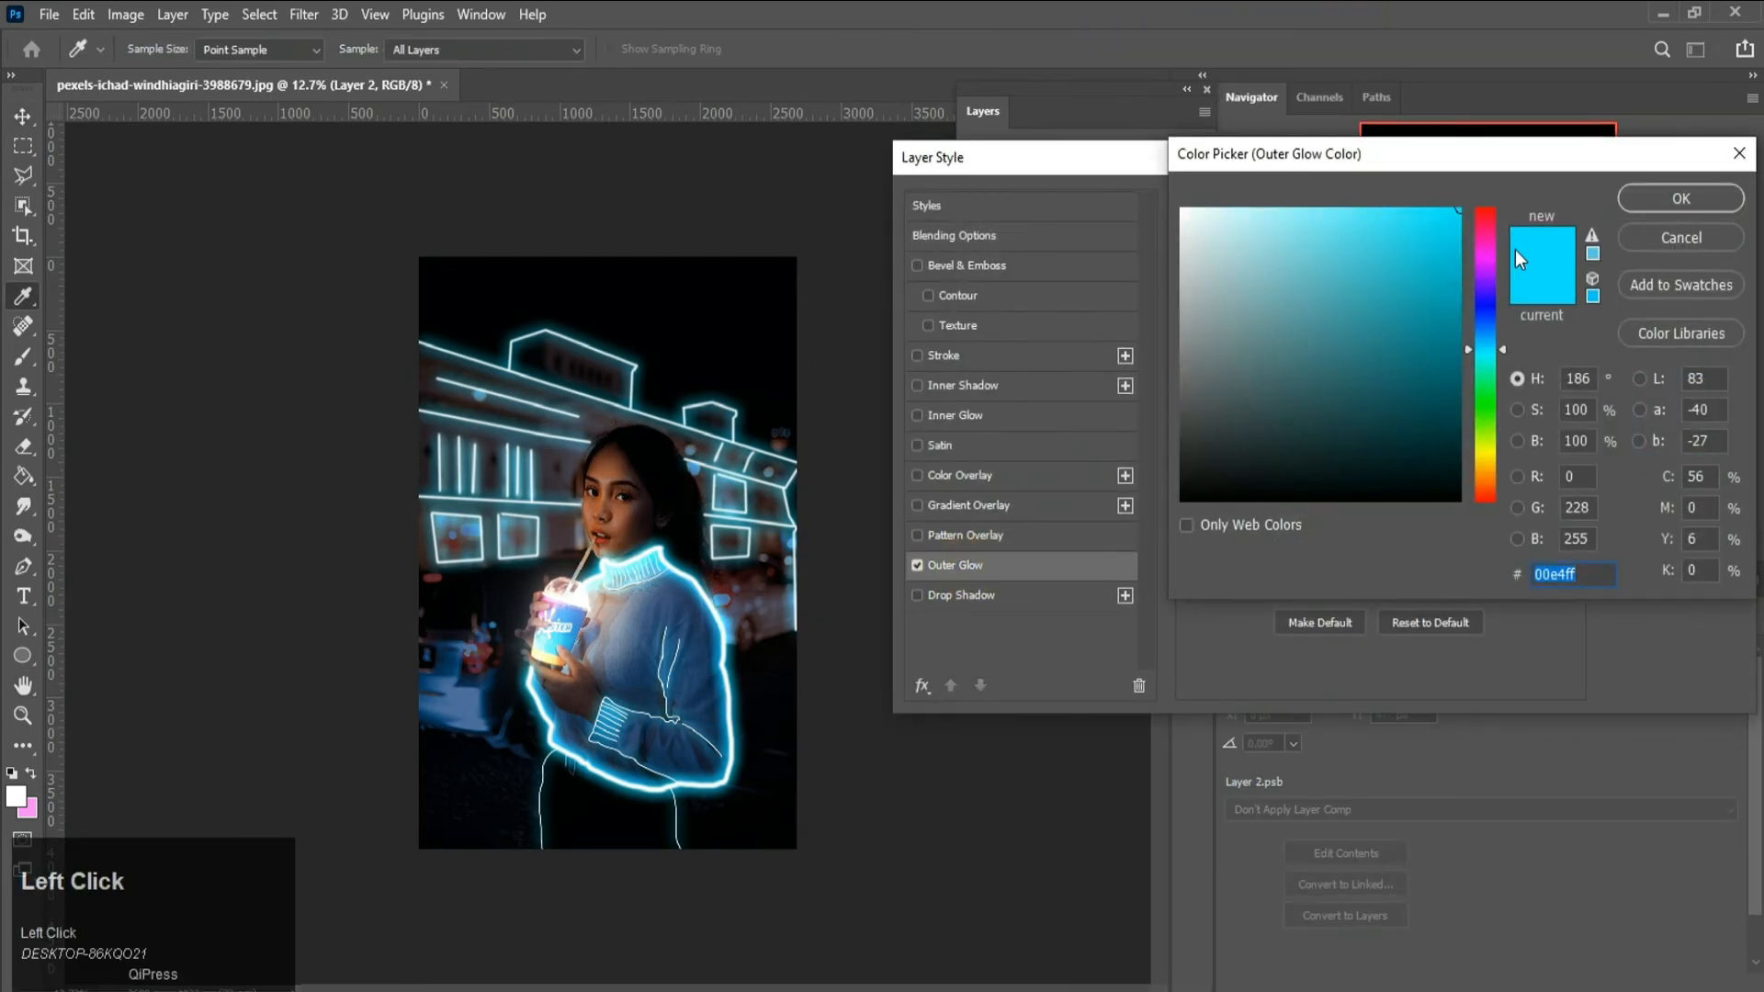
{"action": "left_click", "coordinate": [1487, 237]}
{"action": "left_click_drag", "start_coordinate": [1488, 237], "coordinate": [1491, 253]}
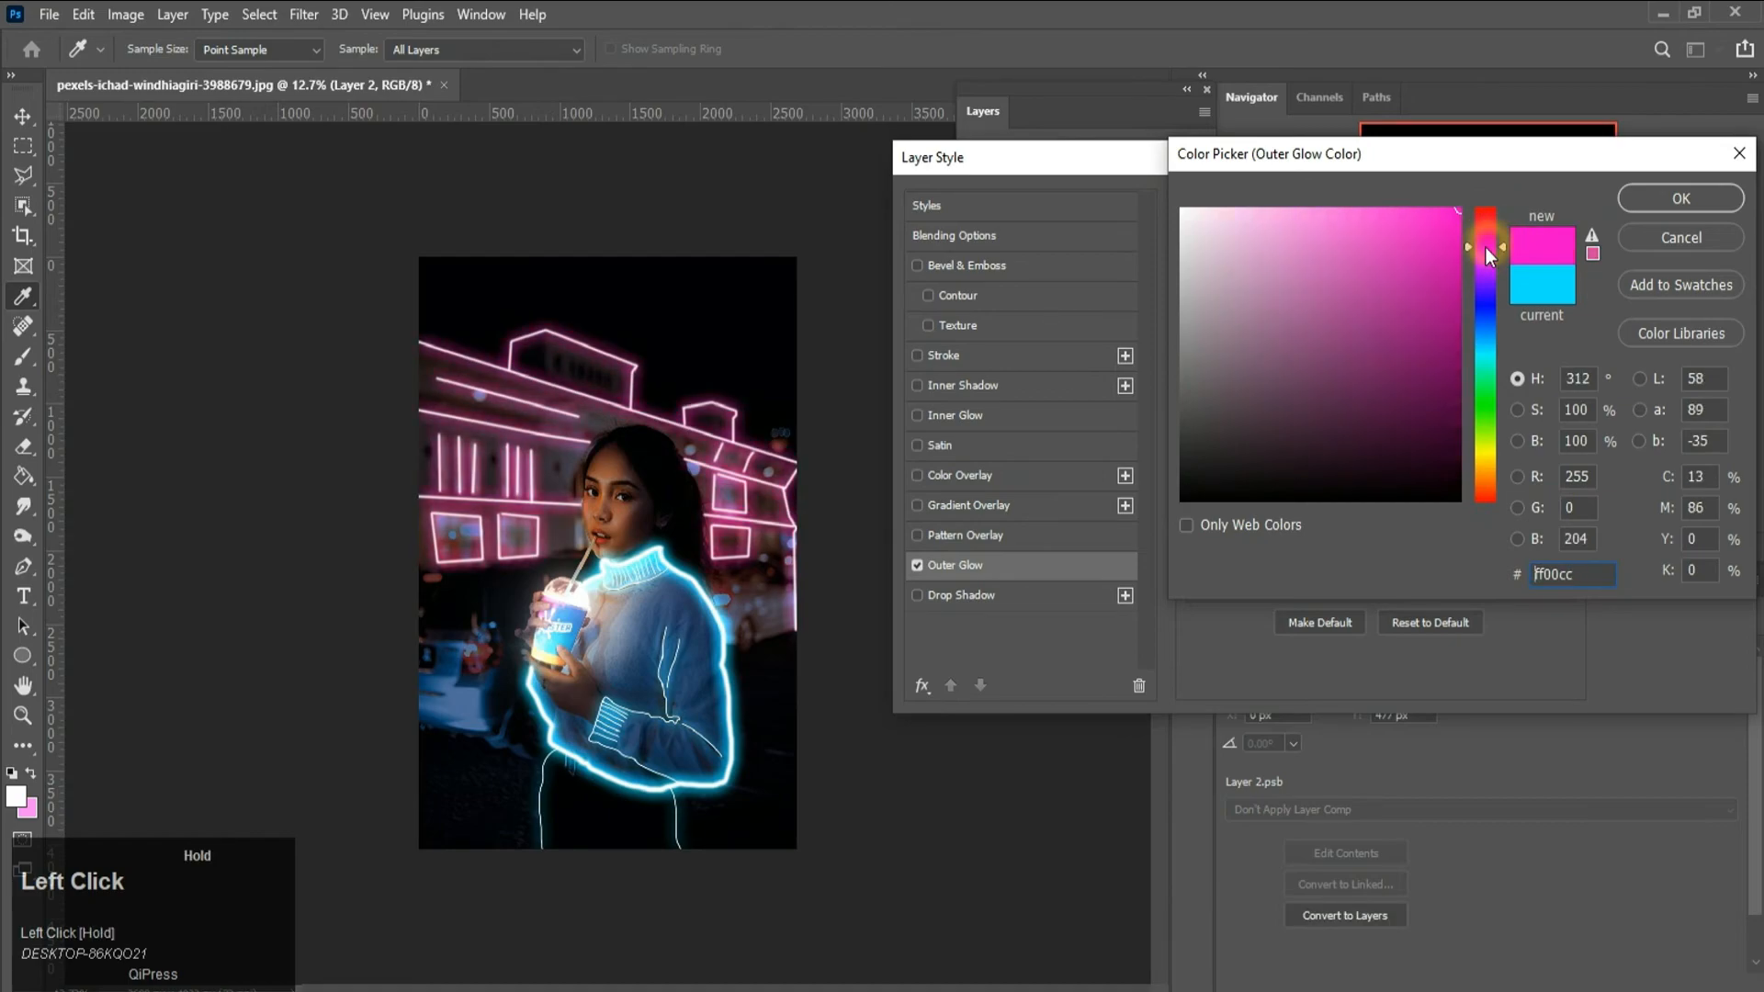
{"action": "left_click", "coordinate": [1488, 254]}
{"action": "key", "text": "Return"}
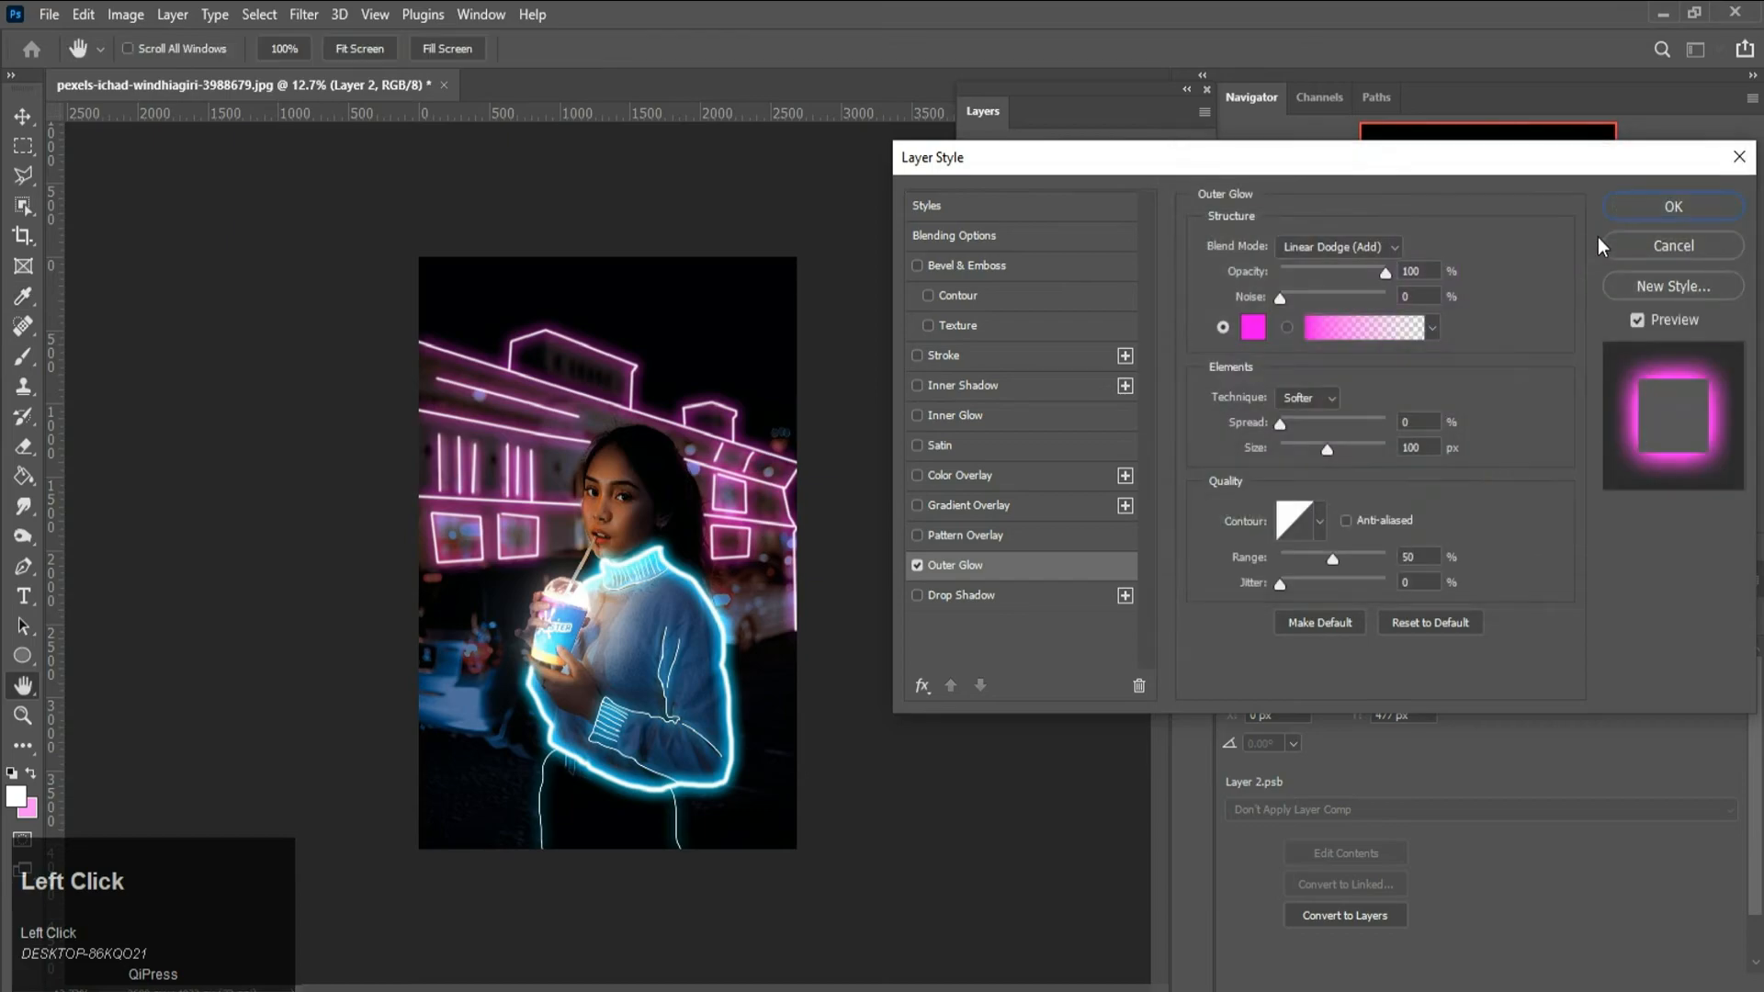
{"action": "left_click", "coordinate": [1673, 207]}
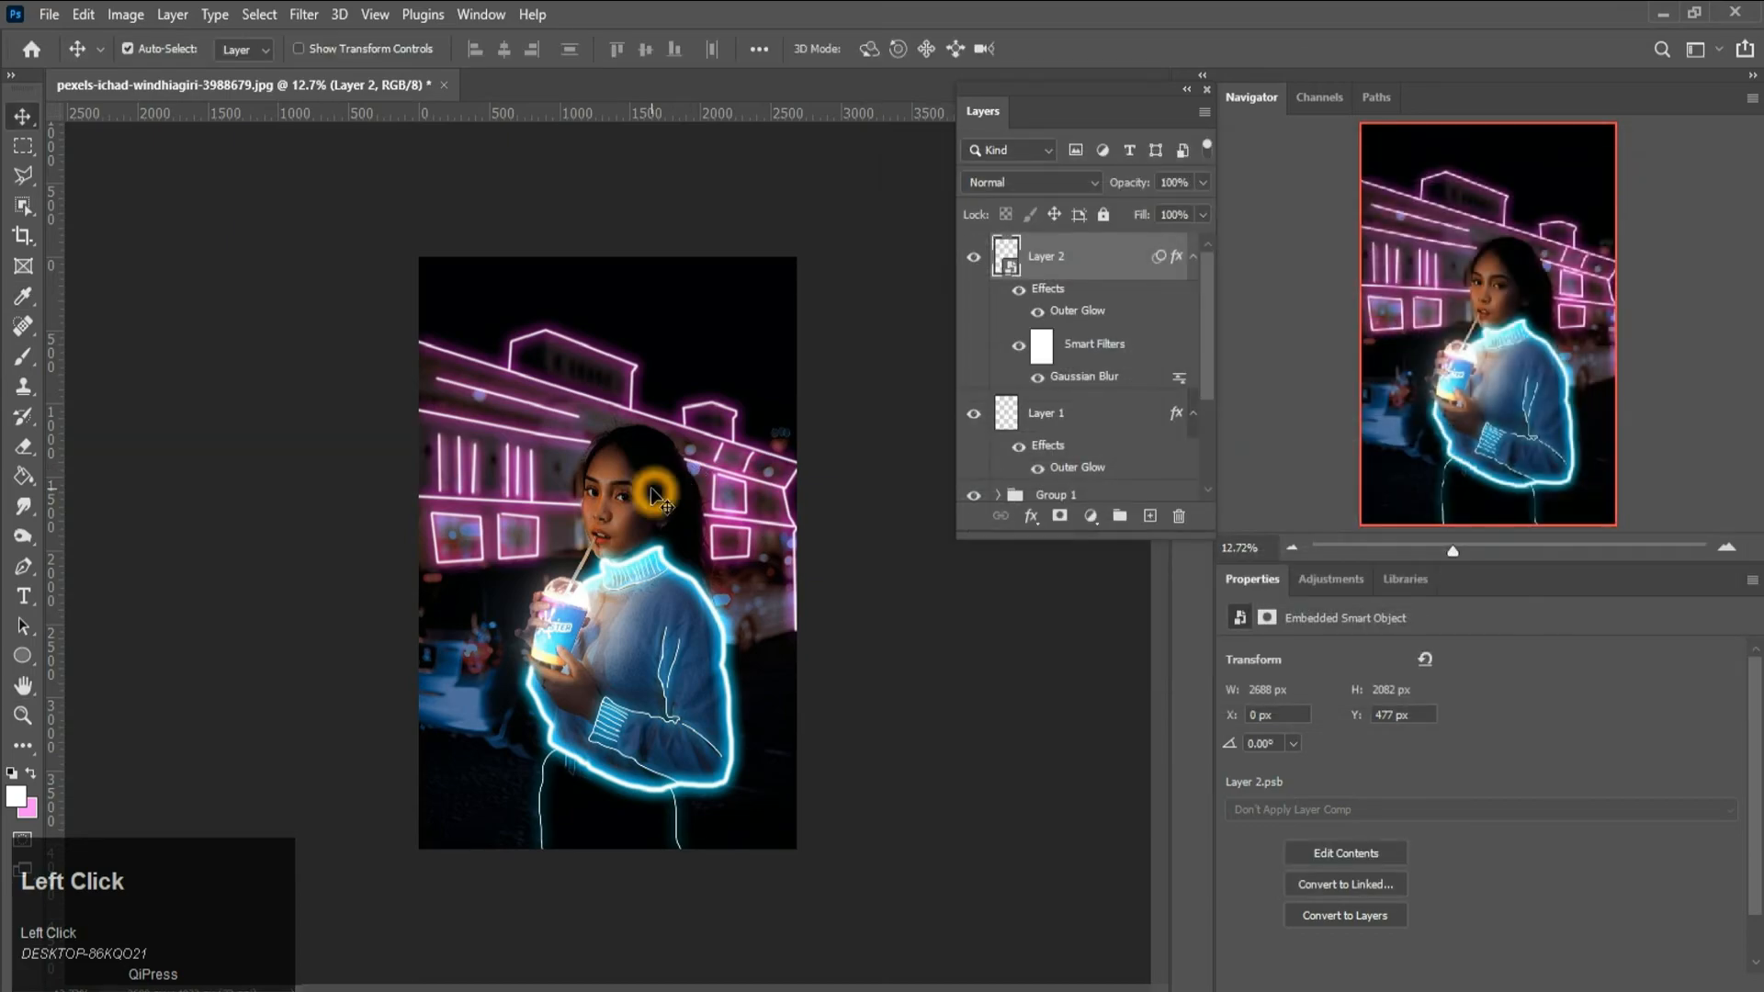
- Try out the opacity of Layer 2 and return it to 100%
{"action": "scroll", "coordinate": [652, 503], "scroll_direction": "down", "scroll_amount": 2, "text": "alt"}
{"action": "scroll", "coordinate": [652, 503], "scroll_direction": "up", "scroll_amount": 1, "text": "alt"}
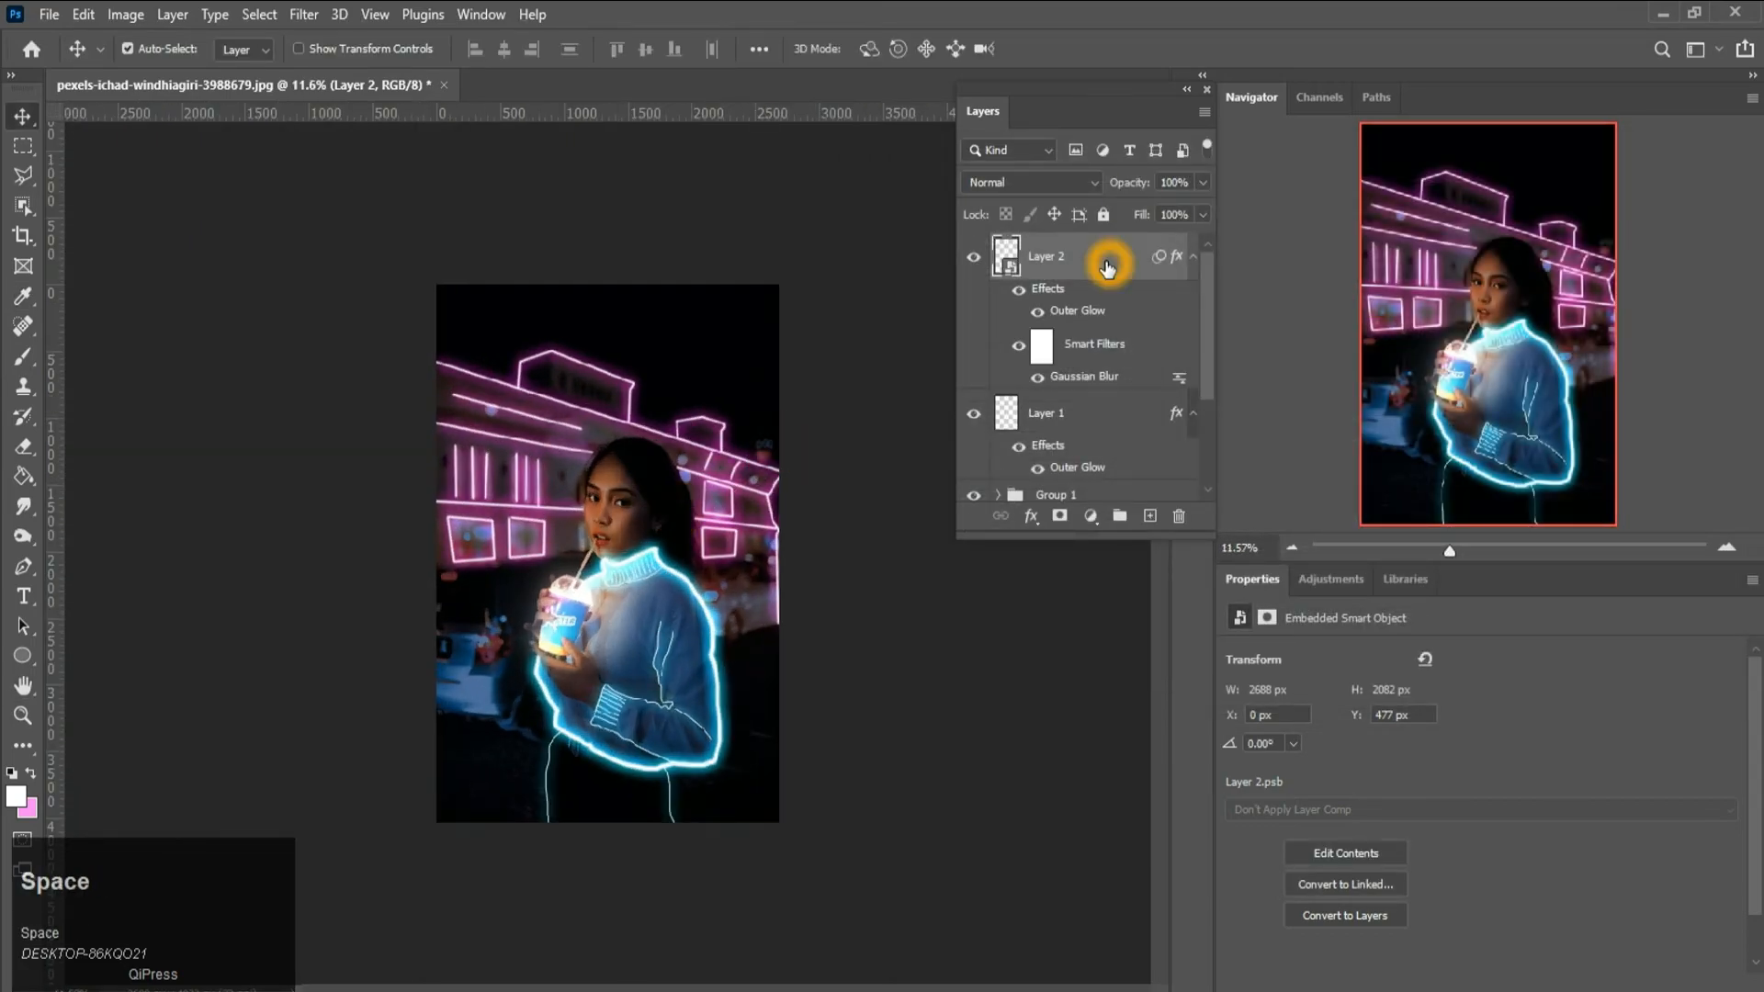
{"action": "left_click", "coordinate": [1201, 183]}
{"action": "left_click_drag", "start_coordinate": [1193, 210], "coordinate": [1219, 204]}
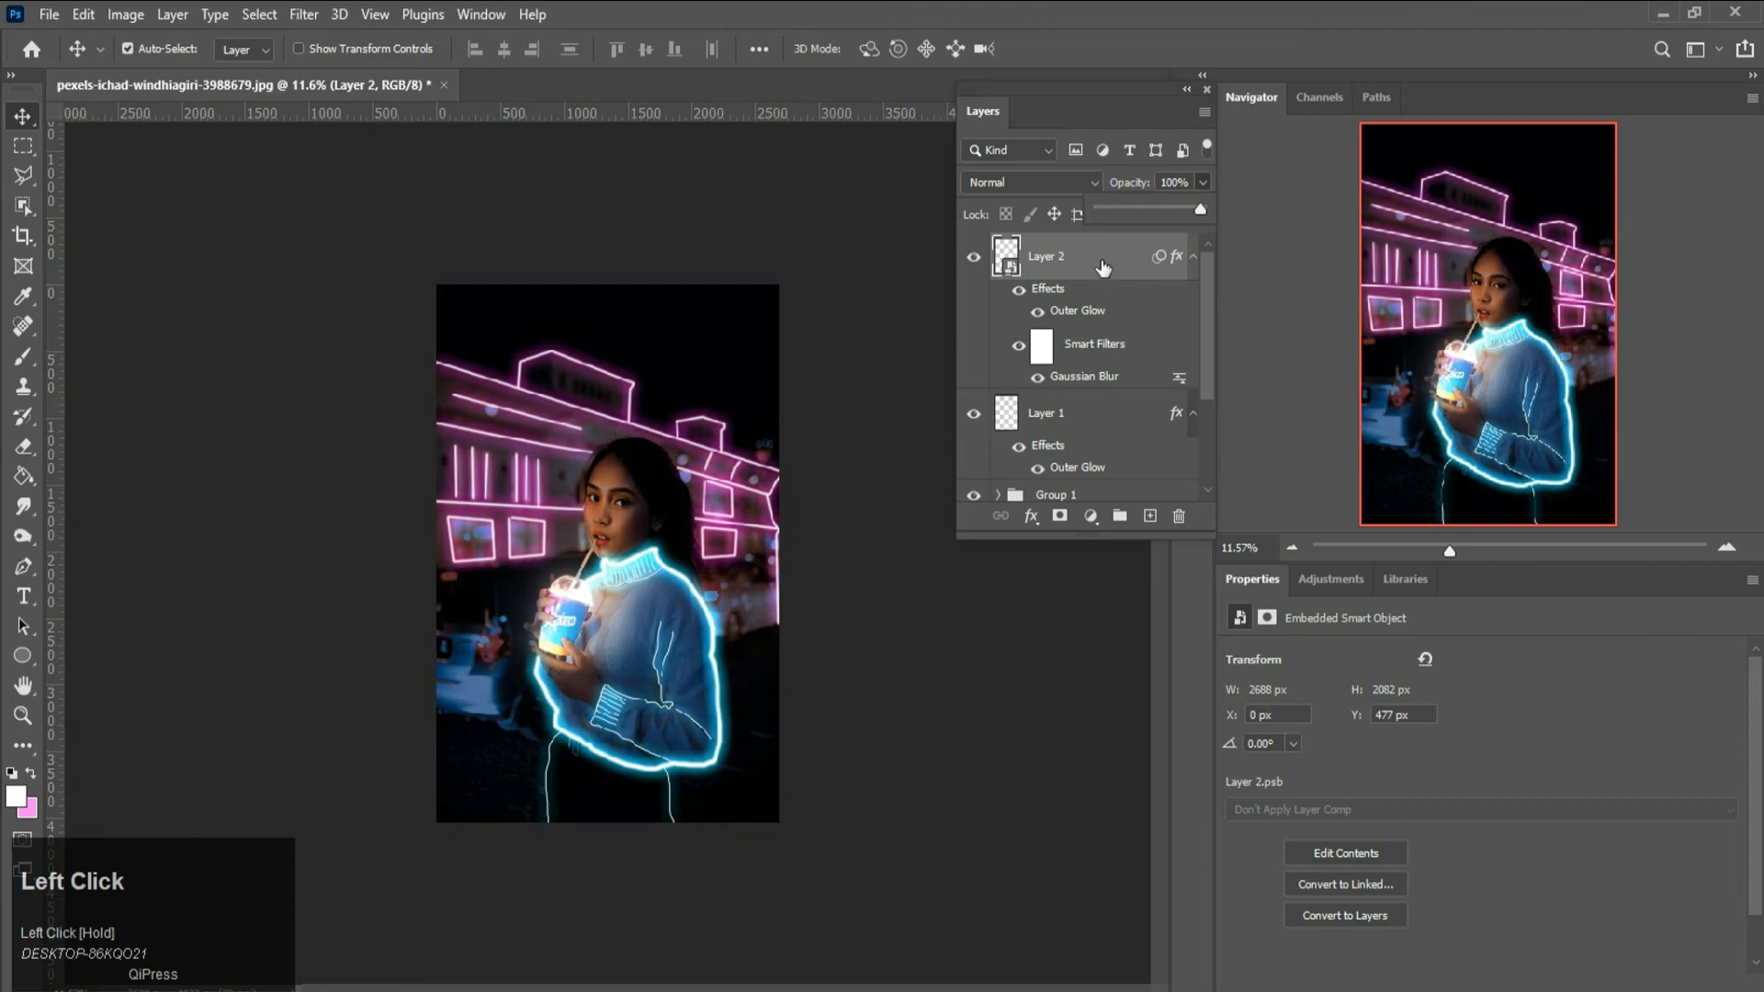
- Add a Color Balance adjustment layer above Layer 2 and shift the midtones to +20 red and toward magenta and yellow
{"action": "left_click", "coordinate": [1090, 515]}
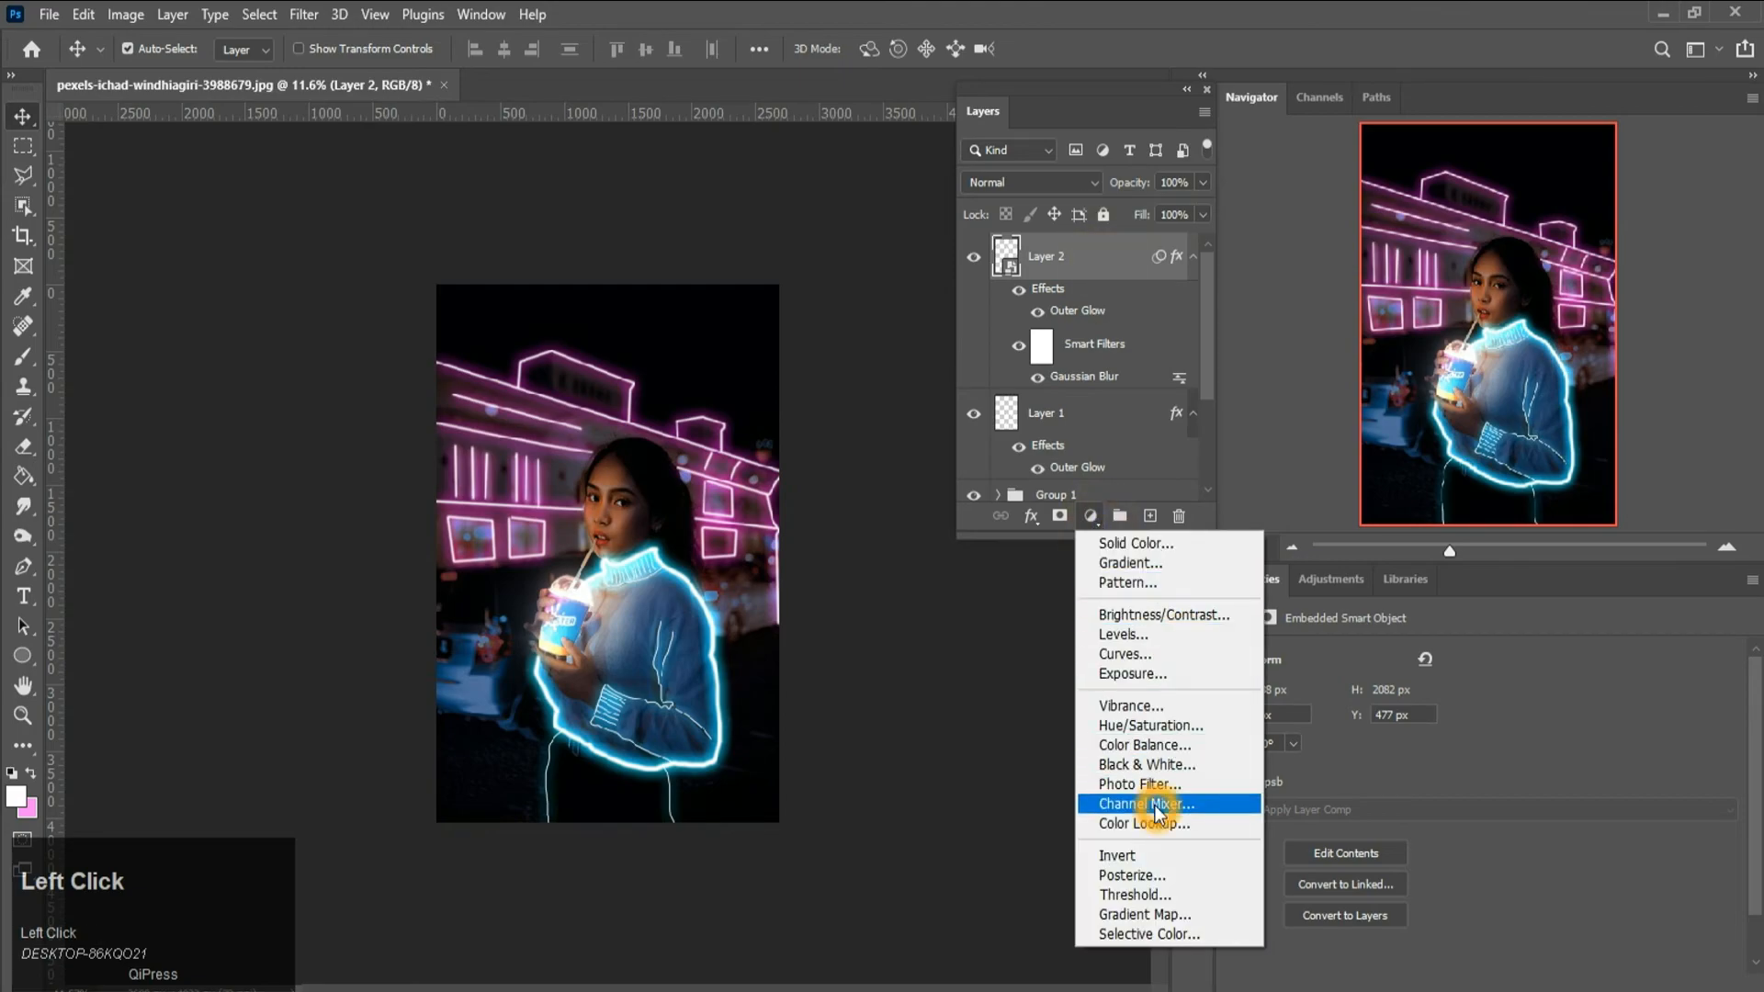
{"action": "left_click", "coordinate": [1145, 745]}
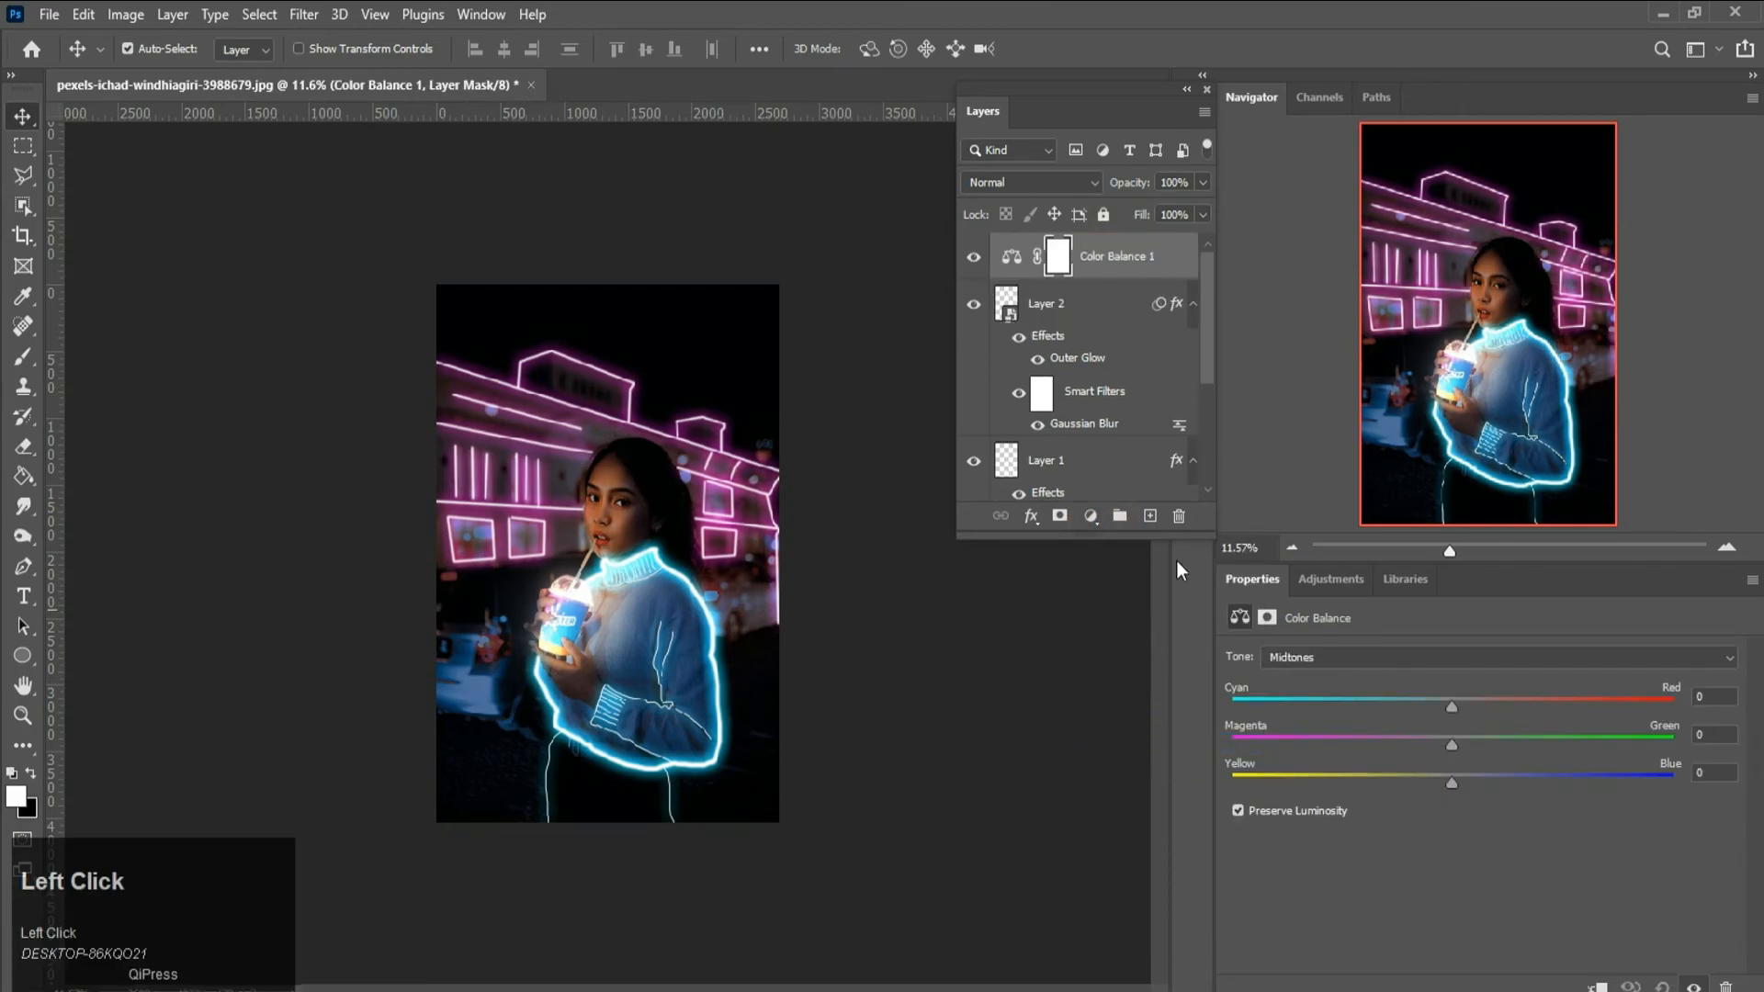
{"action": "left_click", "coordinate": [1378, 658]}
{"action": "left_click", "coordinate": [1378, 696]}
{"action": "mouse_move", "coordinate": [1448, 710]}
{"action": "left_mouse_down"}
{"action": "mouse_move", "coordinate": [1420, 710]}
{"action": "mouse_move", "coordinate": [1468, 709]}
{"action": "mouse_move", "coordinate": [1386, 710]}
{"action": "mouse_move", "coordinate": [1461, 709]}
{"action": "left_mouse_up"}
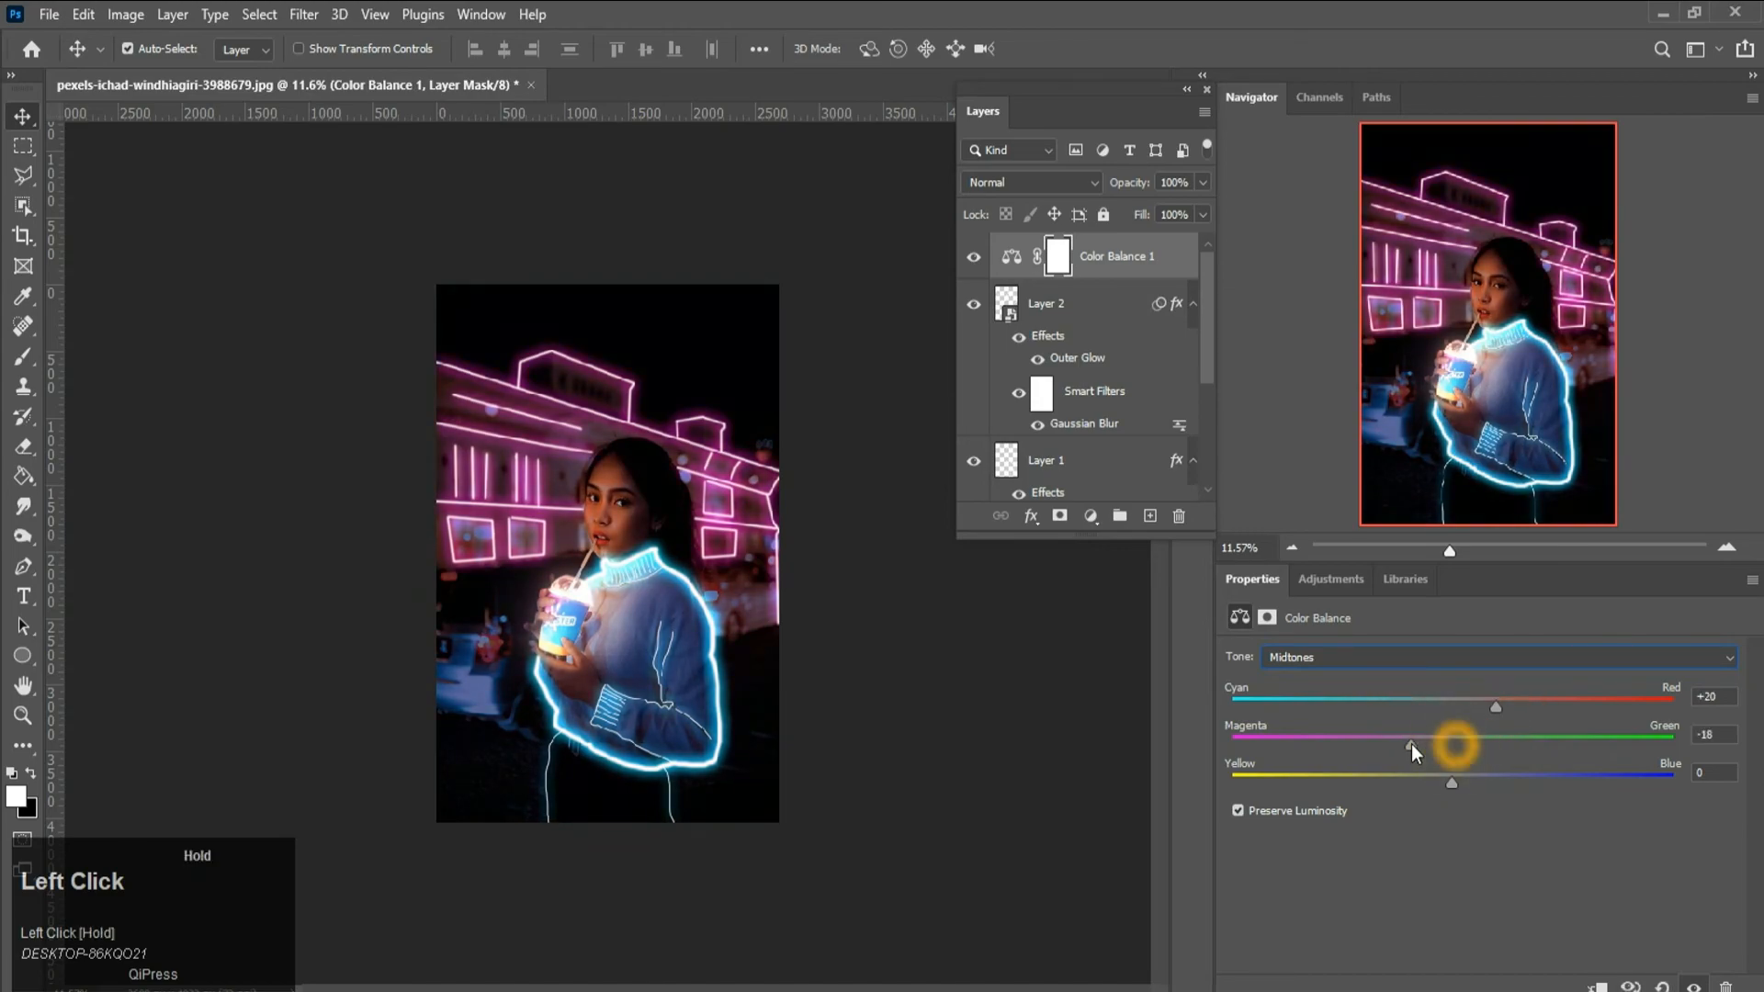
{"action": "left_click_drag", "start_coordinate": [1467, 747], "coordinate": [1442, 786]}
{"action": "scroll", "coordinate": [760, 346], "scroll_direction": "down", "scroll_amount": 1}
{"action": "key", "text": "space"}
- Fine-tune the Color Balance with more magenta, less red and slightly more yellow
{"action": "left_click_drag", "start_coordinate": [1441, 738], "coordinate": [1378, 737]}
{"action": "mouse_move", "coordinate": [1496, 706]}
{"action": "left_mouse_down"}
{"action": "mouse_move", "coordinate": [1426, 708]}
{"action": "mouse_move", "coordinate": [1466, 705]}
{"action": "left_mouse_up"}
{"action": "mouse_move", "coordinate": [1444, 783]}
{"action": "left_mouse_down"}
{"action": "mouse_move", "coordinate": [1471, 781]}
{"action": "mouse_move", "coordinate": [1433, 782]}
{"action": "left_mouse_up"}
{"action": "scroll", "coordinate": [731, 446], "scroll_direction": "down", "scroll_amount": 2}
{"action": "scroll", "coordinate": [732, 447], "scroll_direction": "up", "scroll_amount": 3}
- Add a Brightness/Contrast adjustment layer above Color Balance 1 with brightness 10 and contrast 15
{"action": "left_click", "coordinate": [1091, 516]}
{"action": "left_click", "coordinate": [1148, 613]}
{"action": "left_click_drag", "start_coordinate": [1480, 768], "coordinate": [1507, 722]}
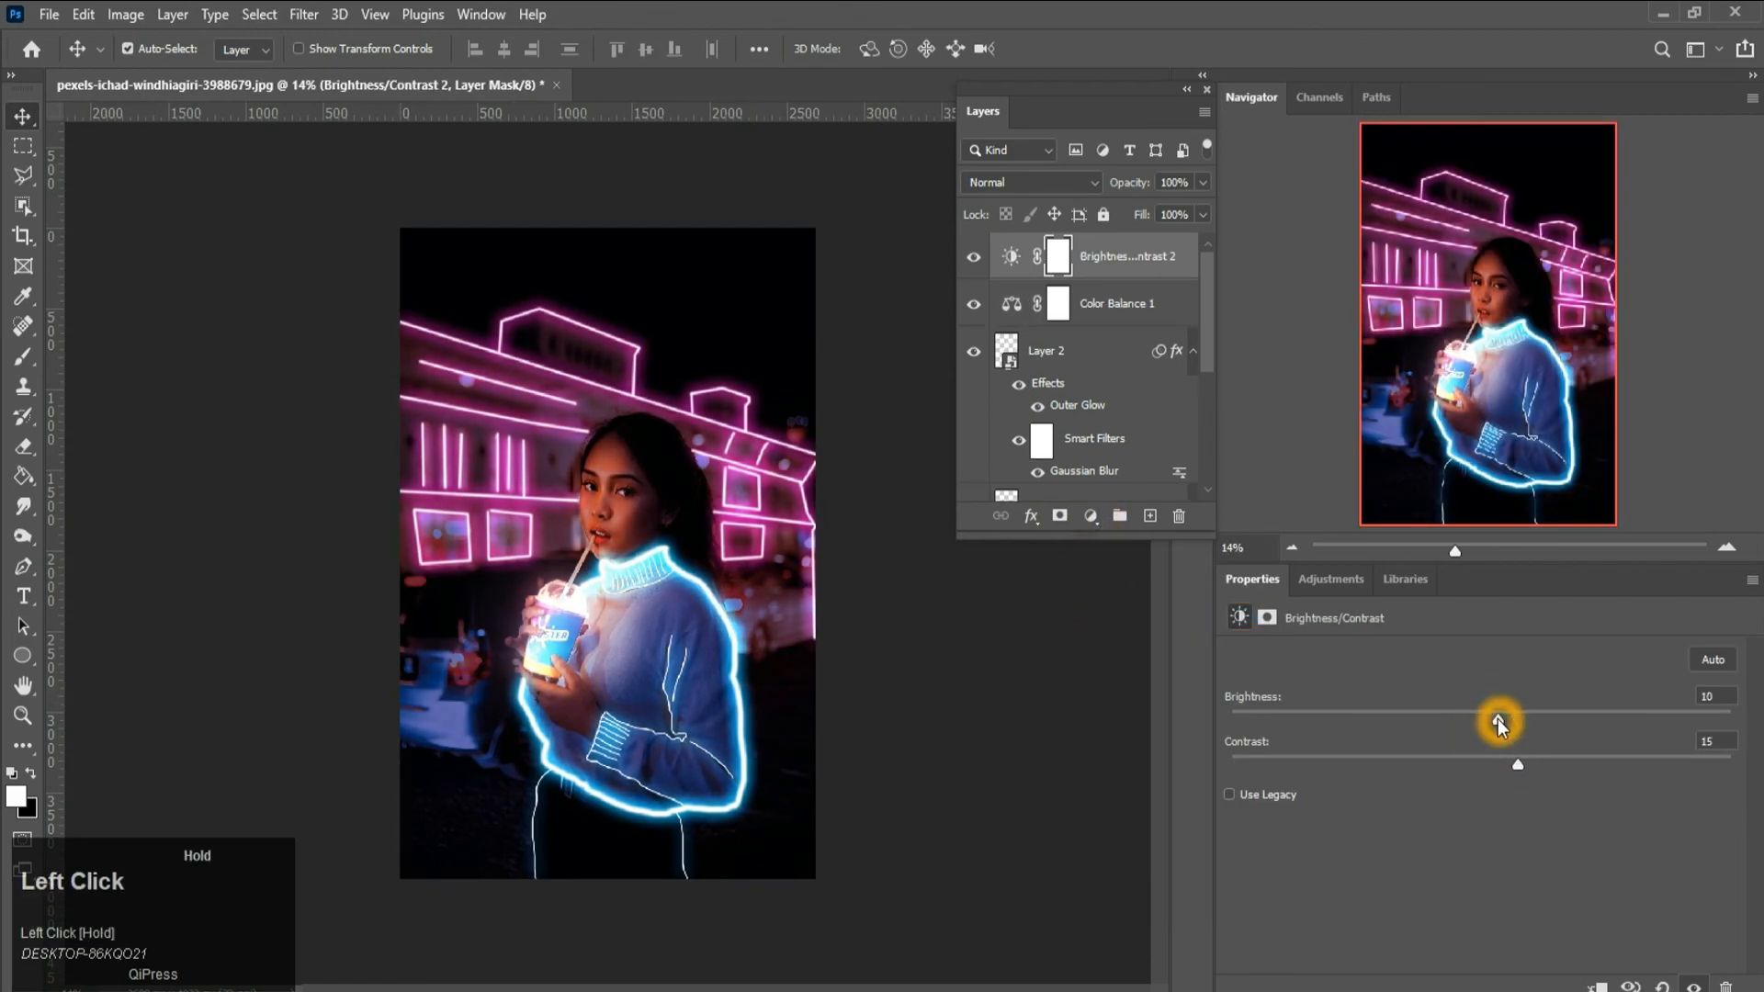
- Compare the image with and without the new adjustment layers, then check the overall result from a distance
{"action": "left_click", "coordinate": [973, 260]}
{"action": "left_click", "coordinate": [973, 260]}
{"action": "left_click", "coordinate": [976, 308]}
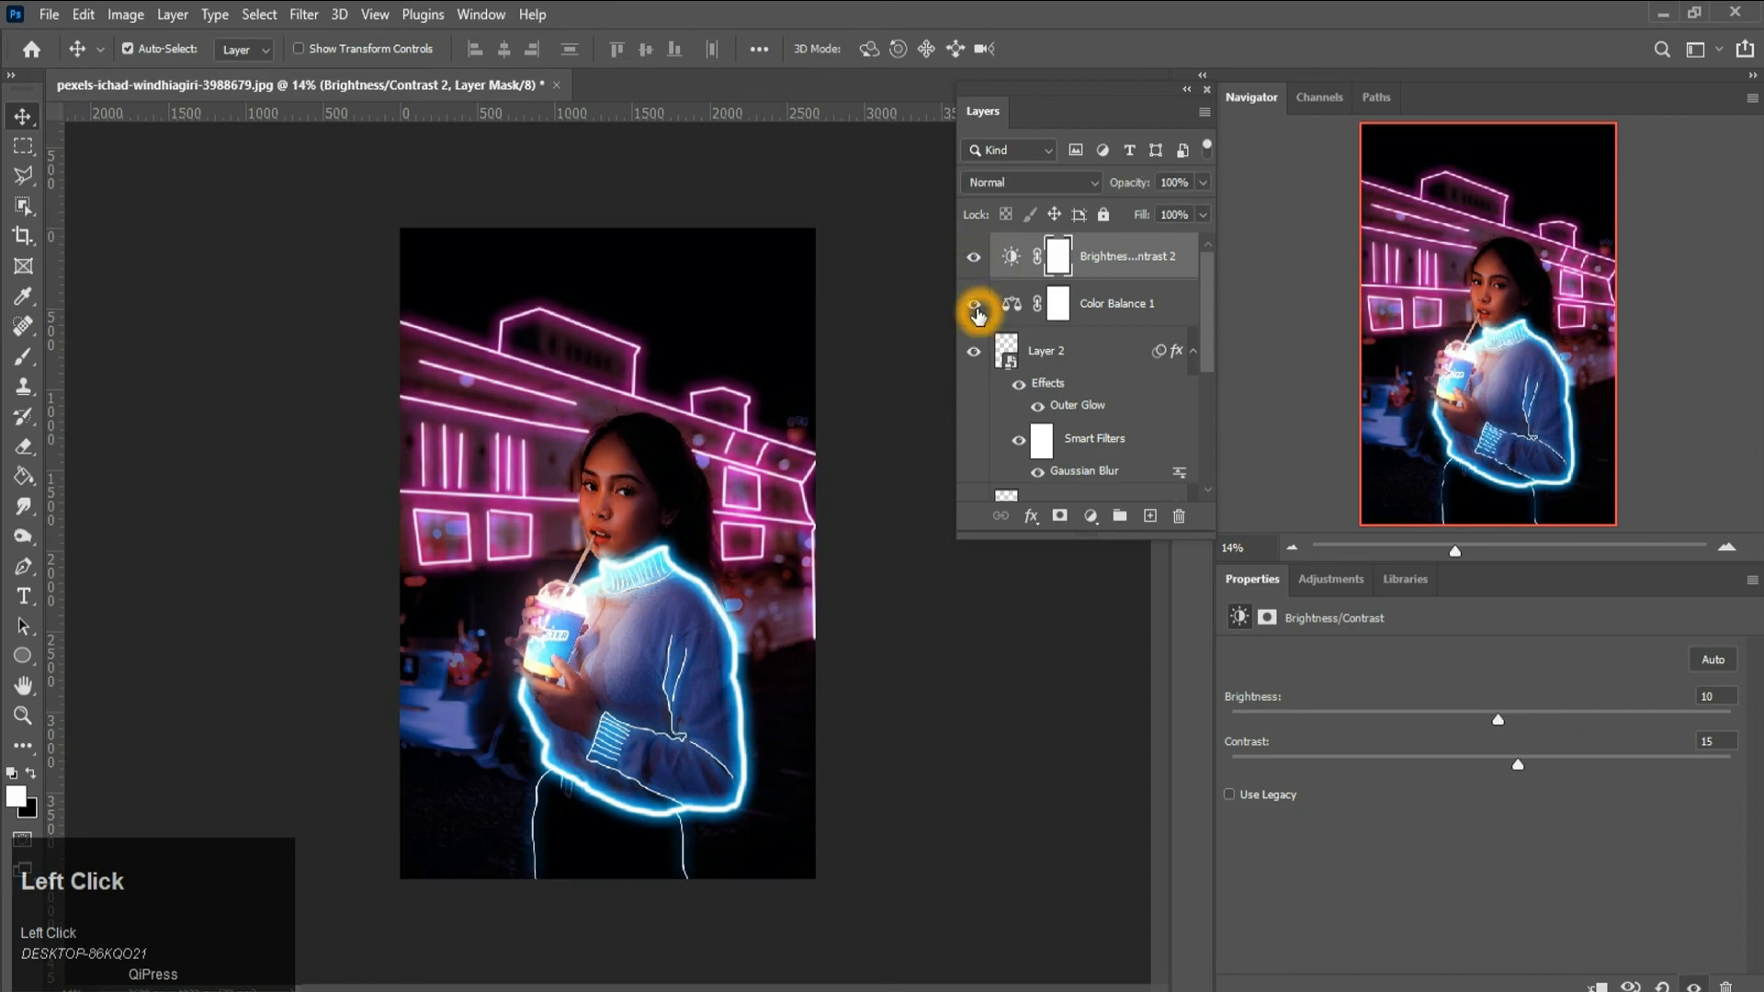
{"action": "scroll", "coordinate": [855, 480], "scroll_direction": "down", "scroll_amount": 2}
{"action": "left_click", "coordinate": [854, 481]}
{"action": "scroll", "coordinate": [761, 555], "scroll_direction": "down", "scroll_amount": 2}
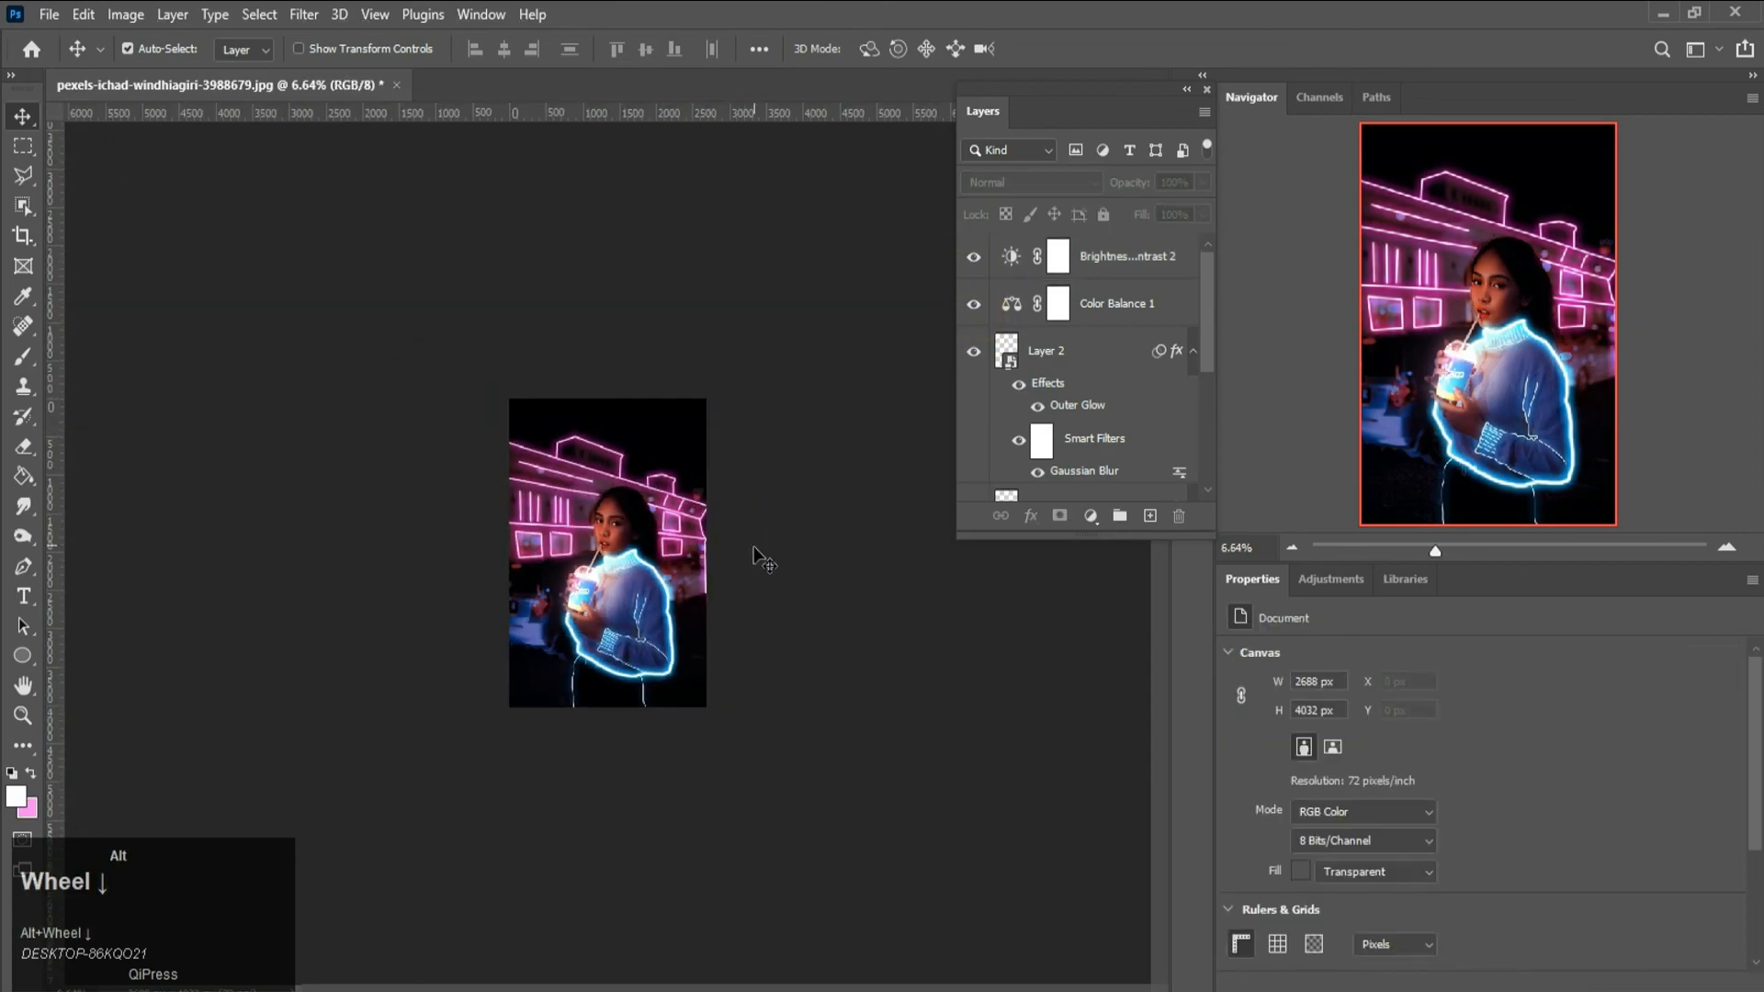
{"action": "scroll", "coordinate": [735, 561], "scroll_direction": "up", "scroll_amount": 3}
- Collapse the effects of Layer 2 and Layer 1 and group both with the Color Balance and top Brightness/Contrast layers
{"action": "left_click", "coordinate": [1122, 266]}
{"action": "scroll", "coordinate": [1101, 367], "scroll_direction": "down", "scroll_amount": 5}
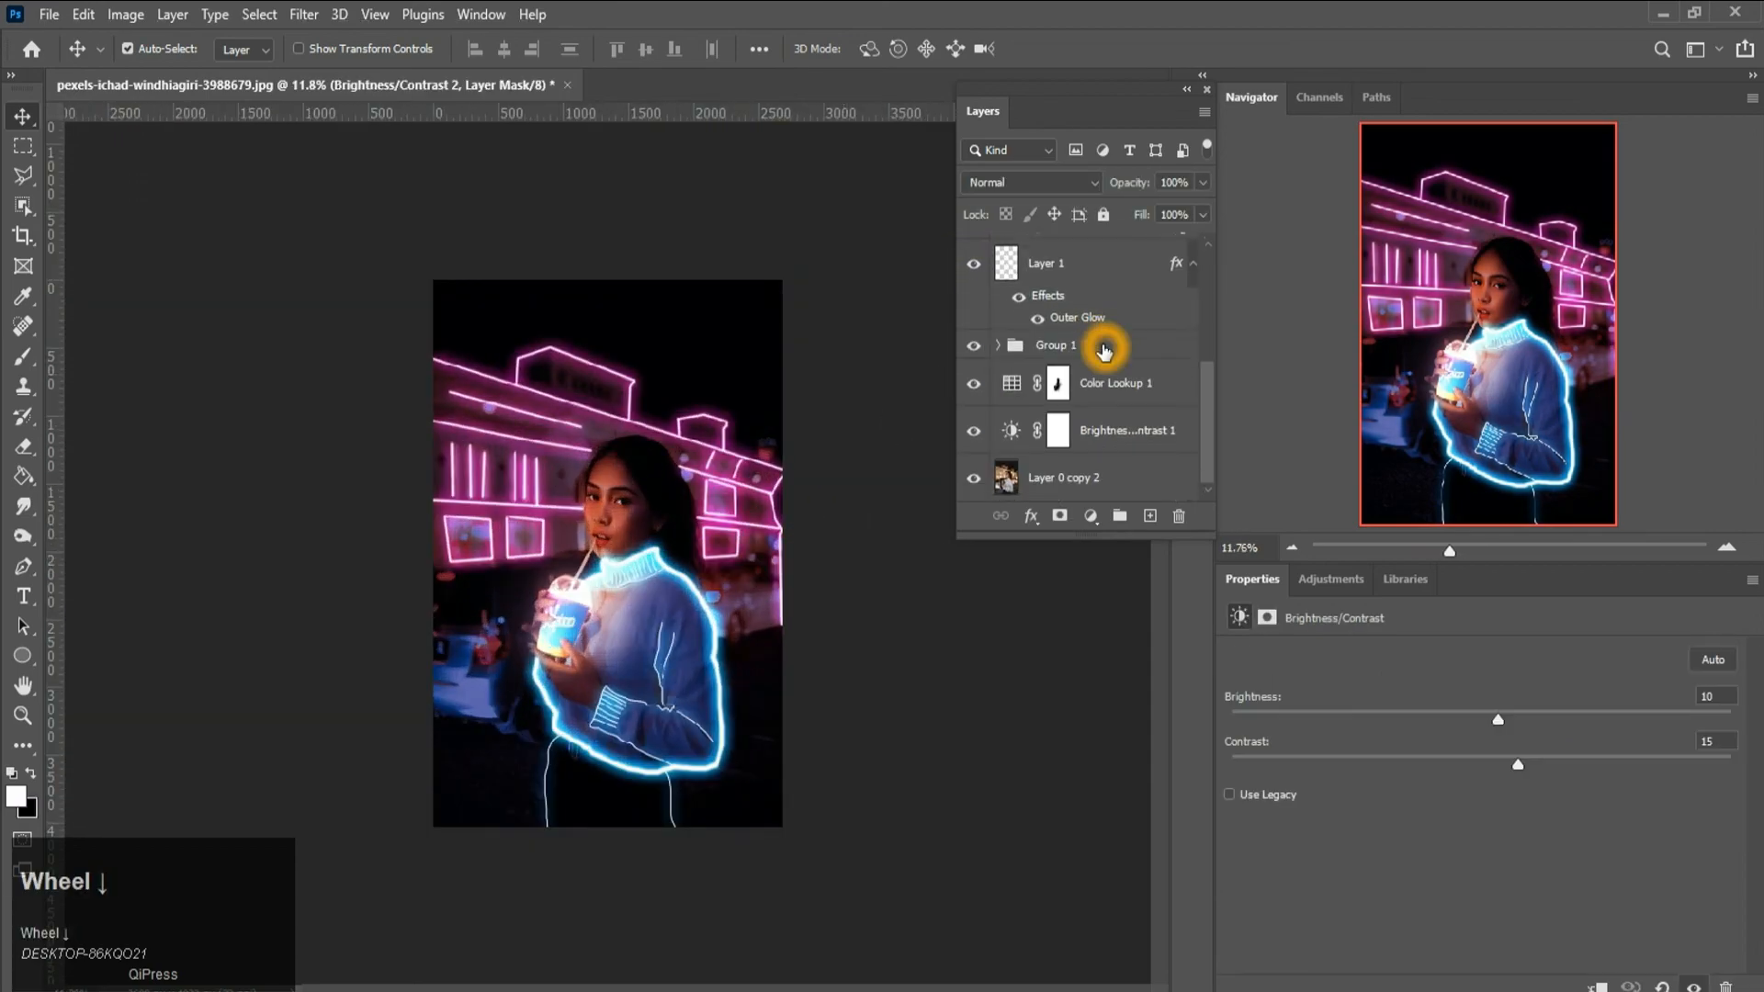
{"action": "scroll", "coordinate": [1132, 332], "scroll_direction": "up", "scroll_amount": 4}
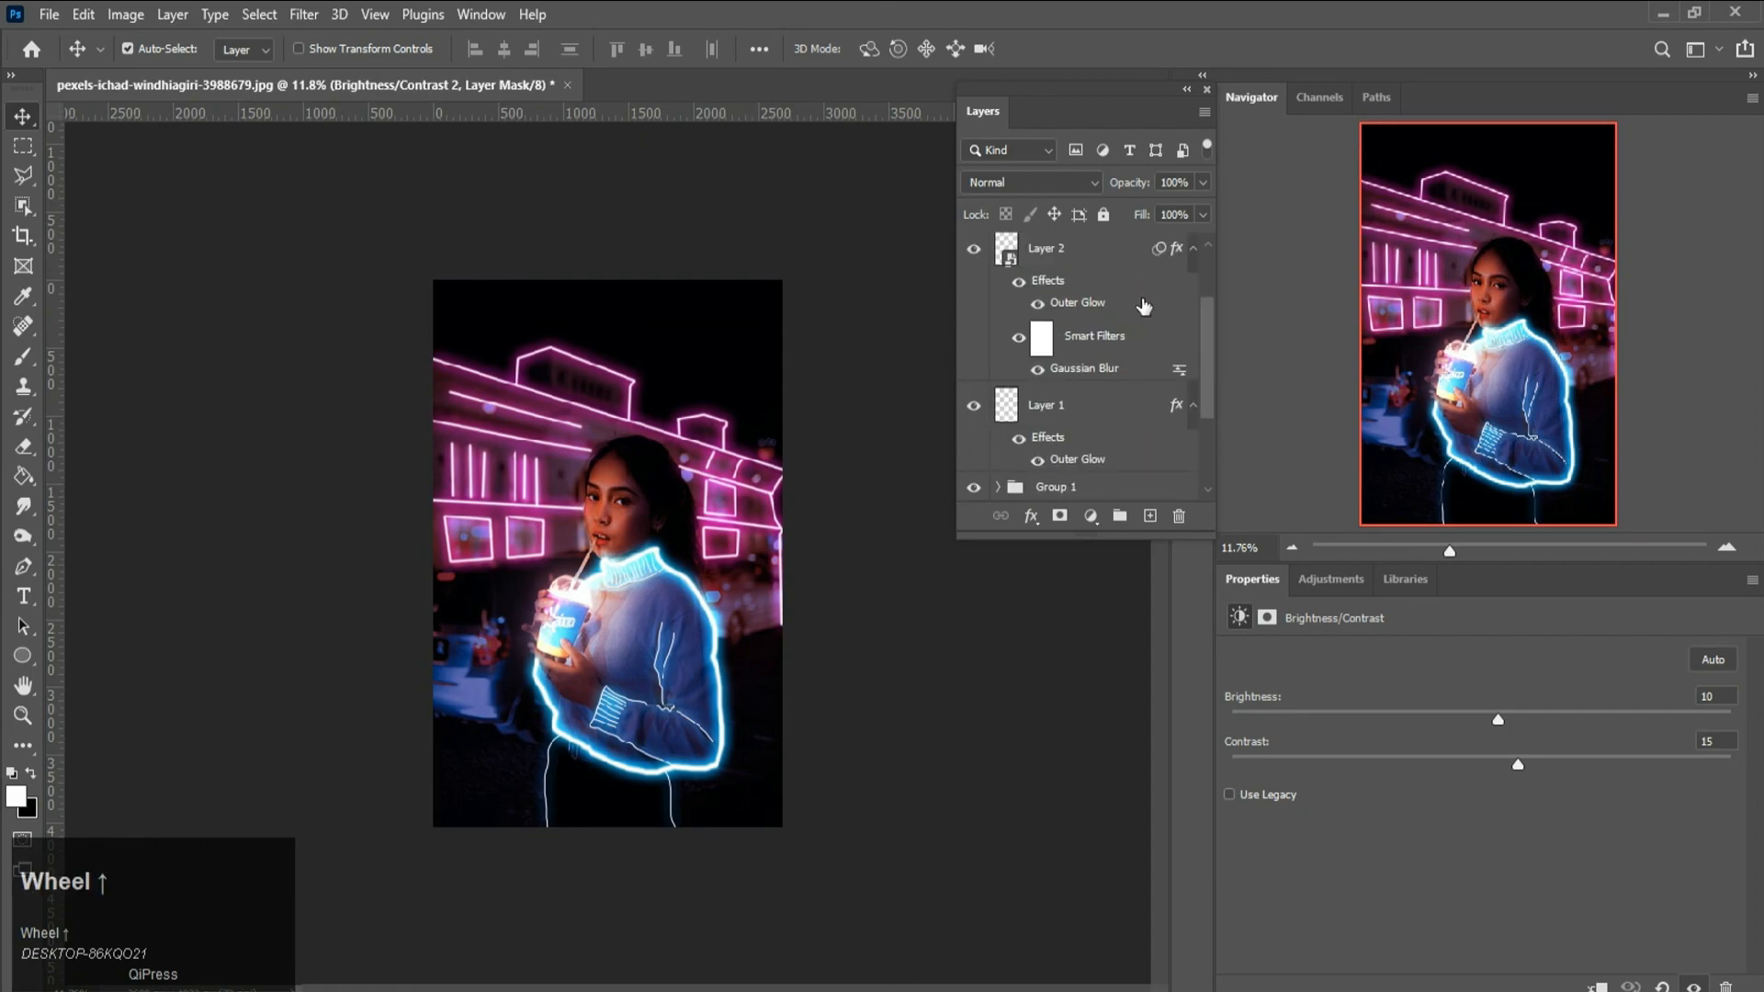
{"action": "left_click", "coordinate": [1183, 296]}
{"action": "left_click", "coordinate": [1194, 345]}
{"action": "scroll", "coordinate": [1087, 354], "scroll_direction": "up", "scroll_amount": 1}
{"action": "left_click", "coordinate": [1091, 400]}
{"action": "left_click", "coordinate": [1109, 264], "text": "shift"}
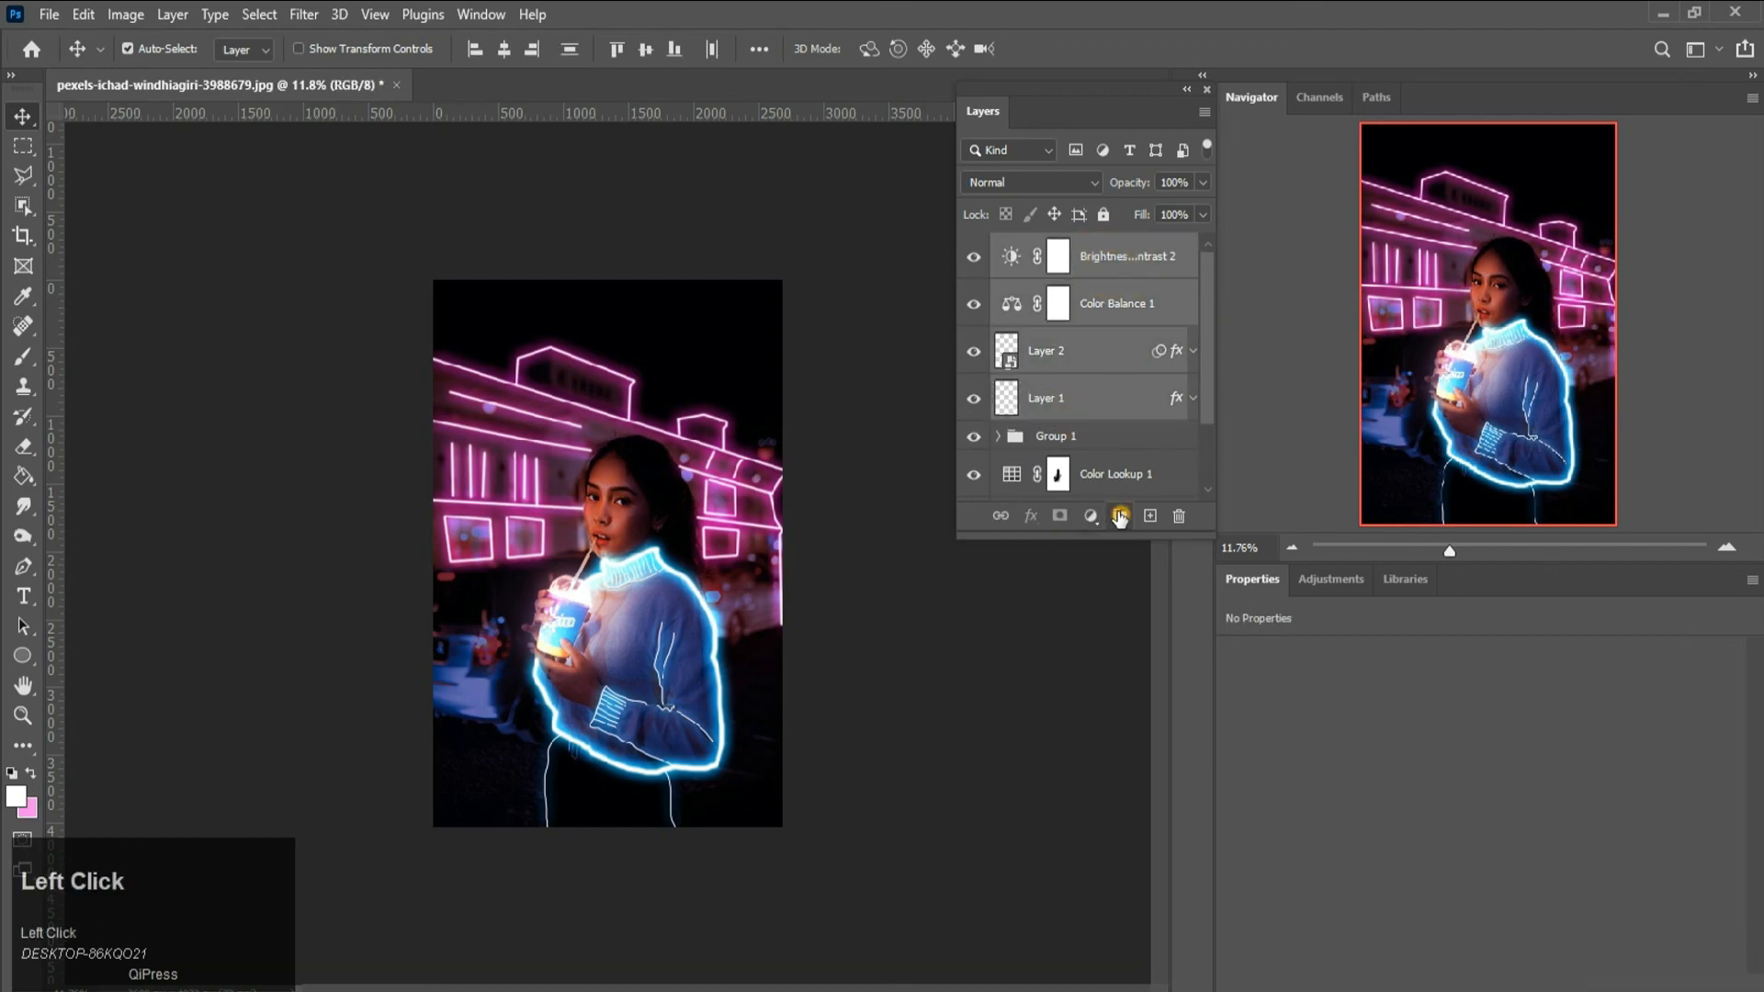
{"action": "left_click", "coordinate": [1120, 517]}
- Compare the image with and without the neon group and the cup glow group, leaving both visible
{"action": "left_click", "coordinate": [973, 246]}
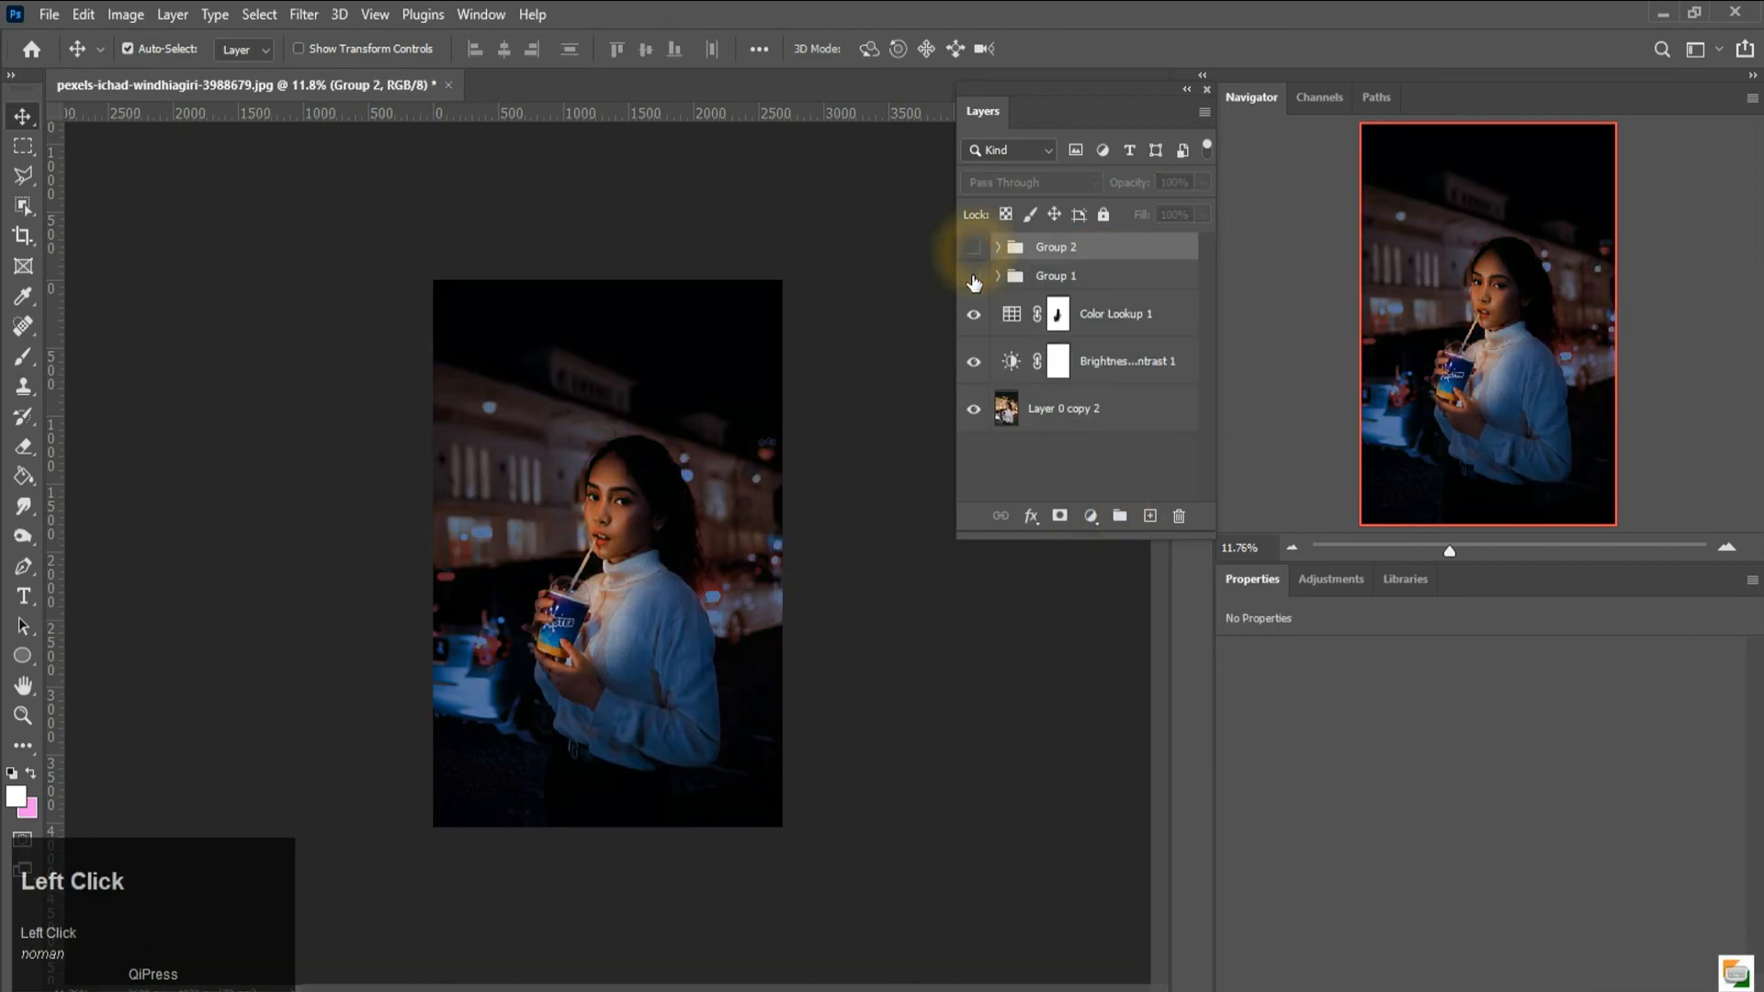
{"action": "left_click", "coordinate": [973, 247]}
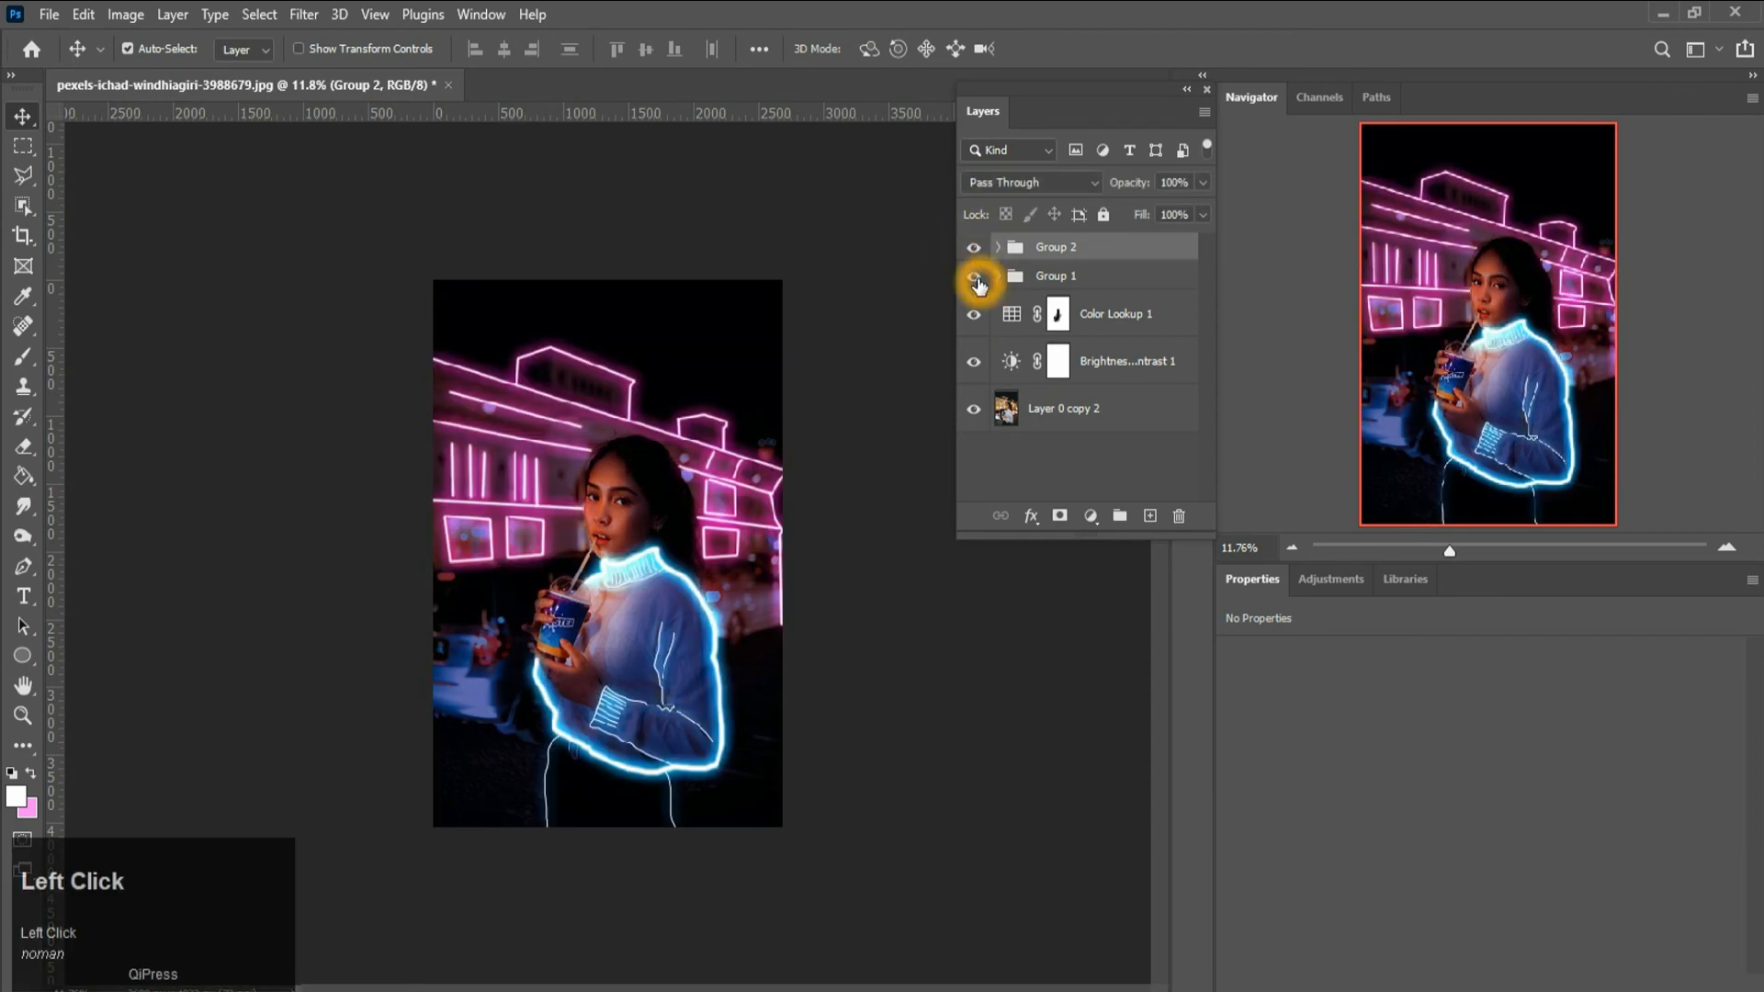
{"action": "left_click", "coordinate": [976, 277]}
{"action": "left_click", "coordinate": [976, 277]}
{"action": "left_click", "coordinate": [976, 278]}
{"action": "left_click", "coordinate": [973, 247]}
{"action": "left_click", "coordinate": [973, 248]}
{"action": "left_click", "coordinate": [973, 247]}
{"action": "left_click", "coordinate": [973, 247]}
{"action": "scroll", "coordinate": [757, 413], "scroll_direction": "down", "scroll_amount": 3}
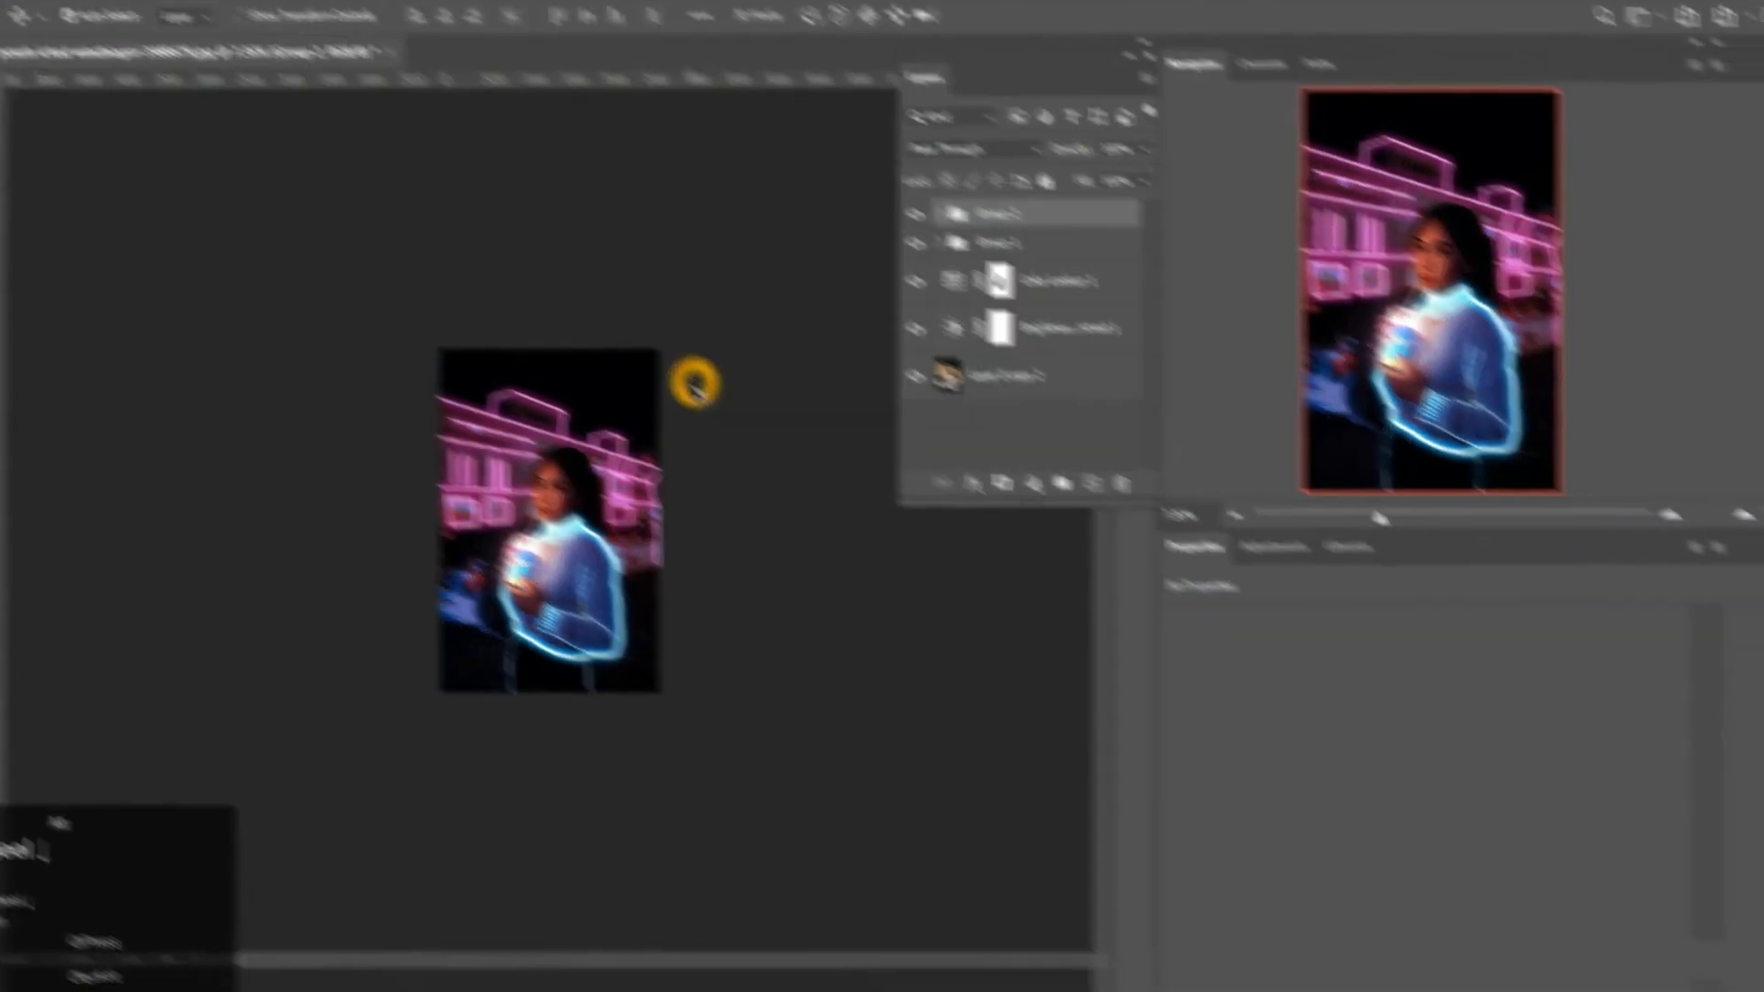